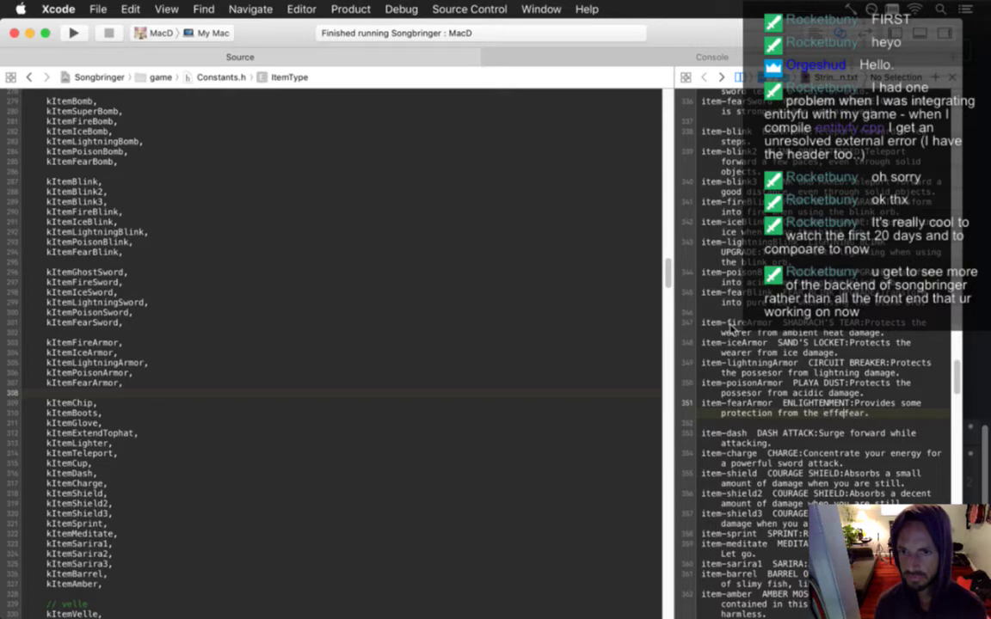
Step: Save the strings file and replace the item-poisonArmor description's opening words with "Provides some protection from", reused from the item-fearArmor line
{"action": "key", "text": "super+s"}
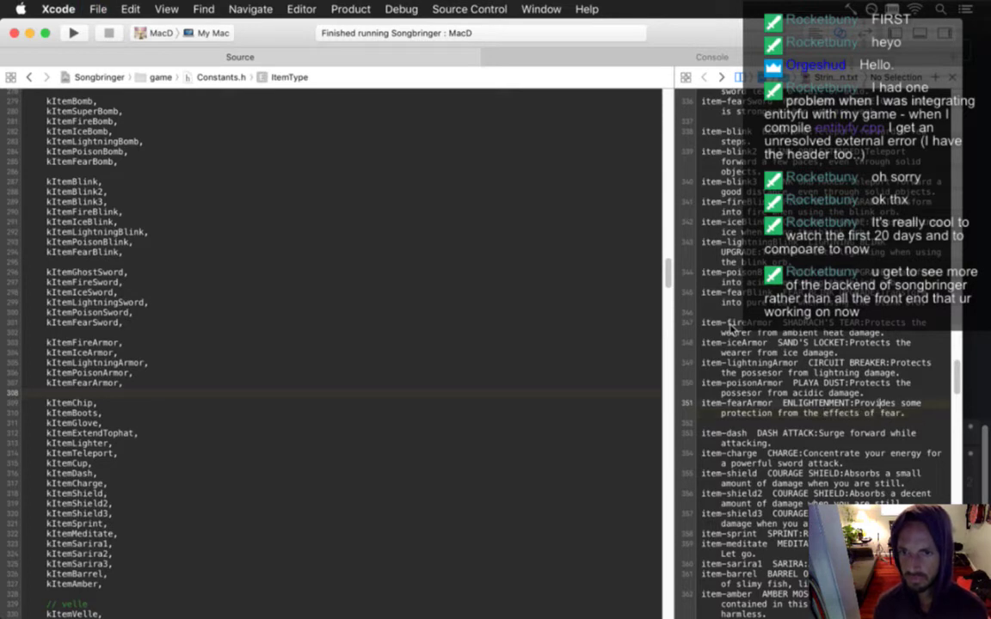
{"action": "key", "text": "super+shift+Left"}
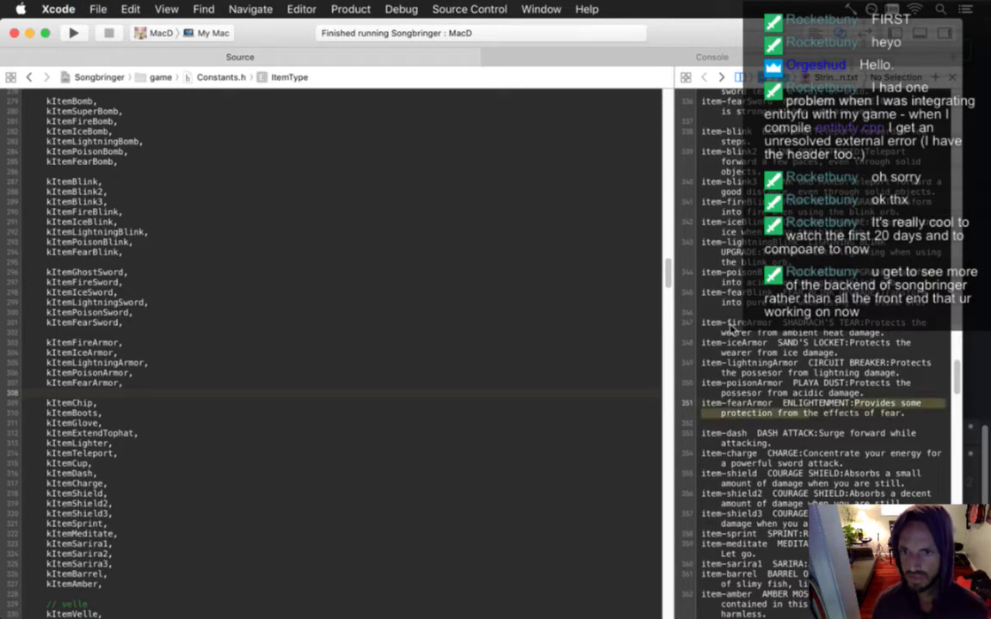
{"action": "key", "text": "Up"}
{"action": "key", "text": "Up"}
{"action": "key", "text": "alt+Left"}
{"action": "key", "text": "shift+alt+Right"}
{"action": "key", "text": "shift+alt+Right"}
{"action": "key", "text": "shift+alt+Right"}
{"action": "key", "text": "shift+alt+Right"}
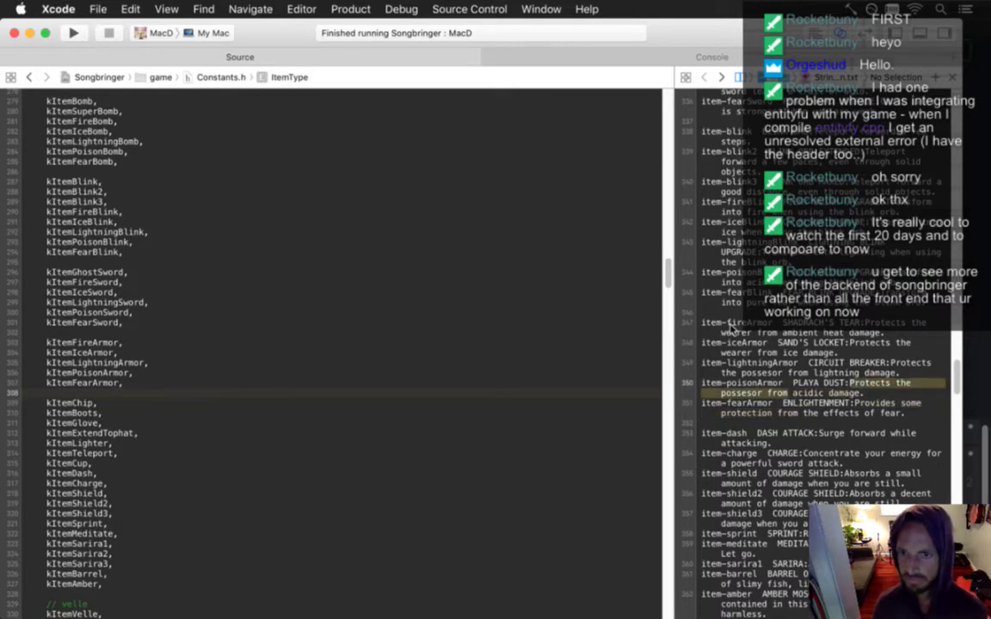
{"action": "type", "text": "Provides some protection from"}
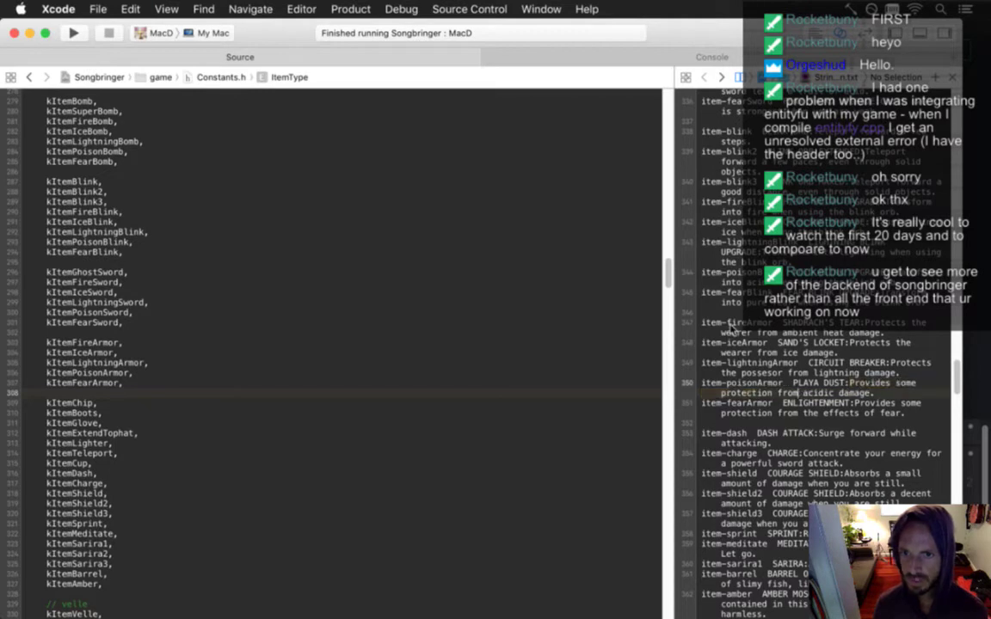
Step: Replace "Protects the possesor from" in the item-lightningArmor description with "Provides some protection from"
{"action": "key", "text": "Up"}
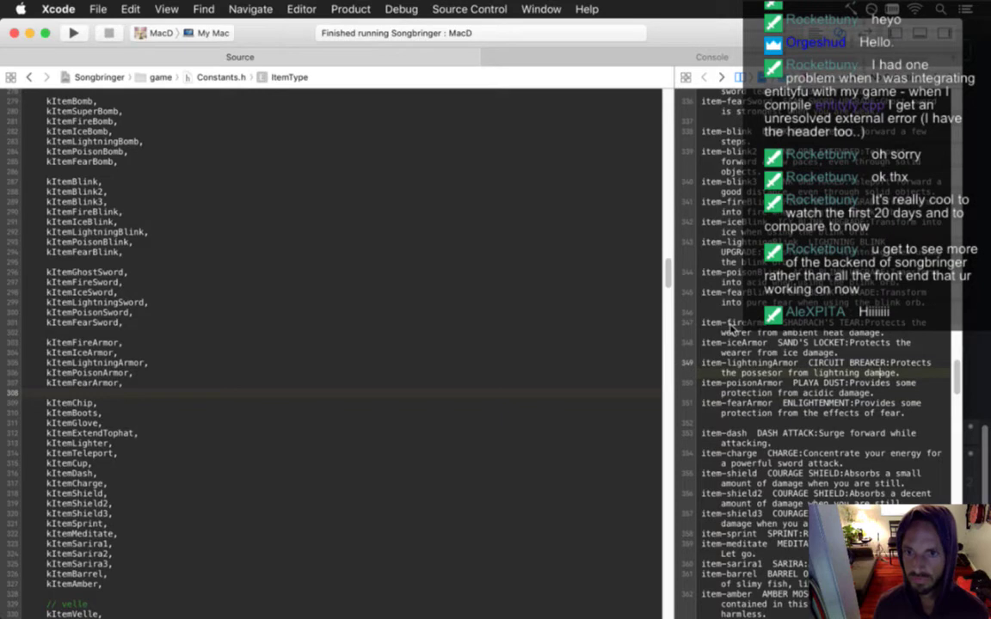
{"action": "key", "text": "alt+Left"}
{"action": "key", "text": "alt+Left"}
{"action": "key", "text": "alt+shift+Left"}
{"action": "key", "text": "alt+shift+Left"}
{"action": "key", "text": "alt+shift+Left"}
{"action": "key", "text": "alt+shift+Left"}
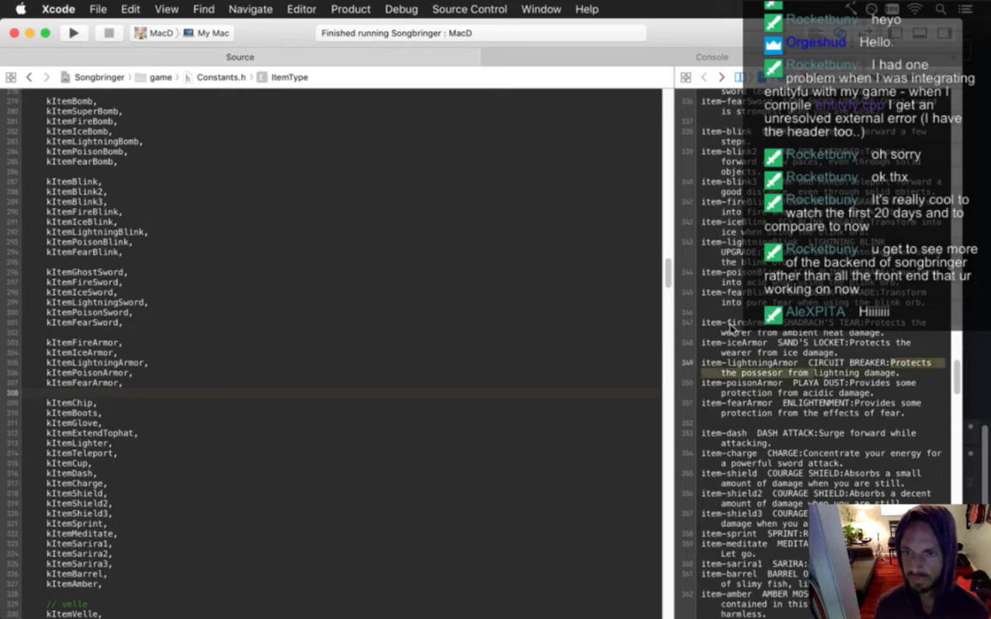
{"action": "type", "text": "Provides some protection from"}
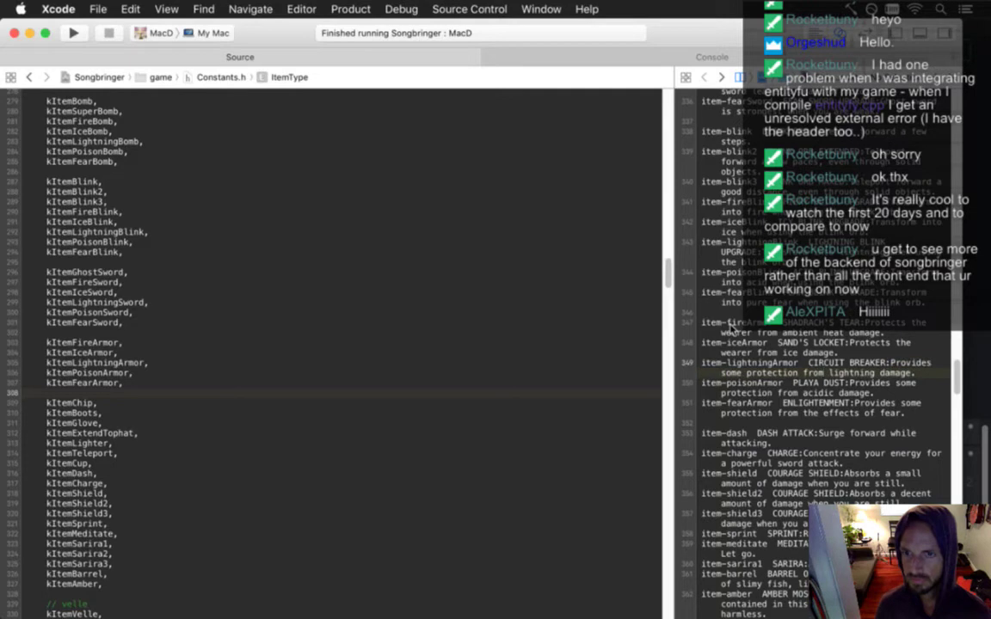
Step: Build the Songbringer project and select the armor descriptions from item-iceArmor through item-fearArmor
{"action": "key", "text": "Up"}
{"action": "key", "text": "Up"}
{"action": "key", "text": "Up"}
{"action": "key", "text": "Right"}
{"action": "key", "text": "Right"}
{"action": "key", "text": "Right"}
{"action": "key", "text": "Right"}
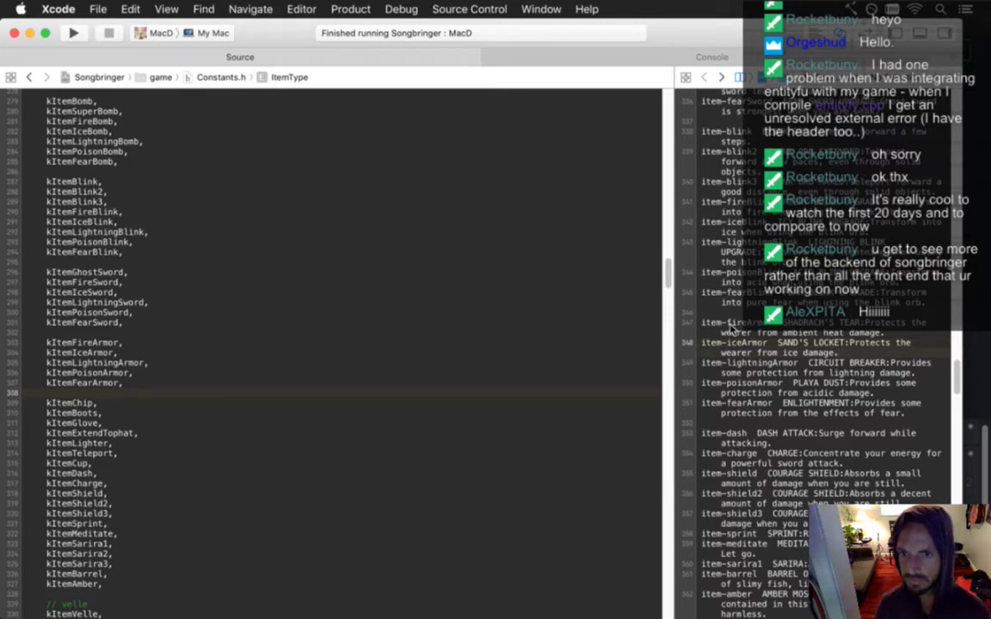
{"action": "key", "text": "super+r"}
{"action": "left_click_drag", "start_coordinate": [729, 327], "coordinate": [849, 425]}
Step: Switch to Photoshop and open the recently used Hud.psd
{"action": "key", "text": "super+Tab"}
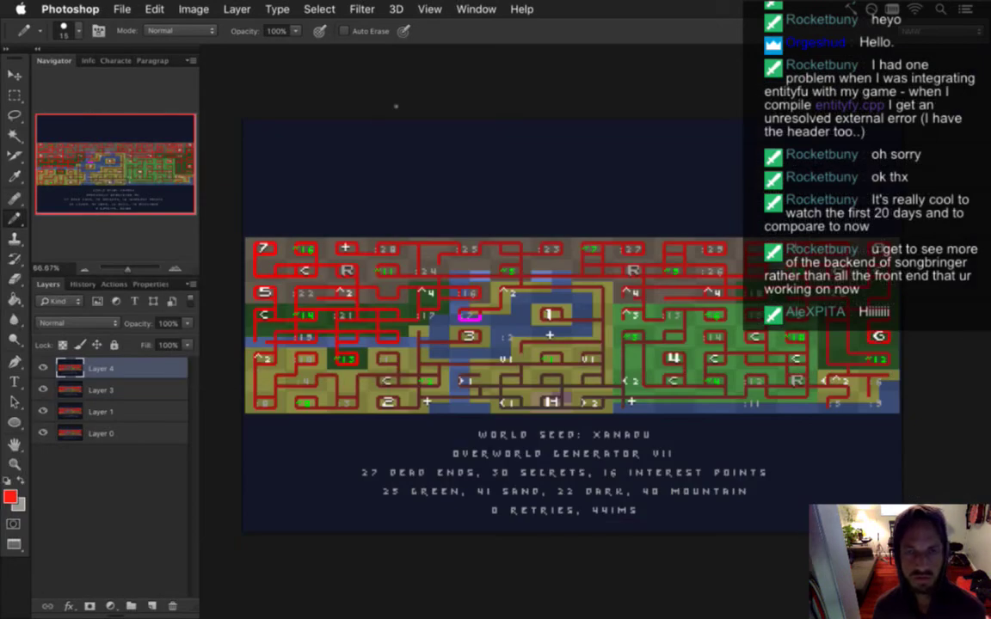
{"action": "left_click", "coordinate": [484, 8]}
{"action": "mouse_move", "coordinate": [122, 9]}
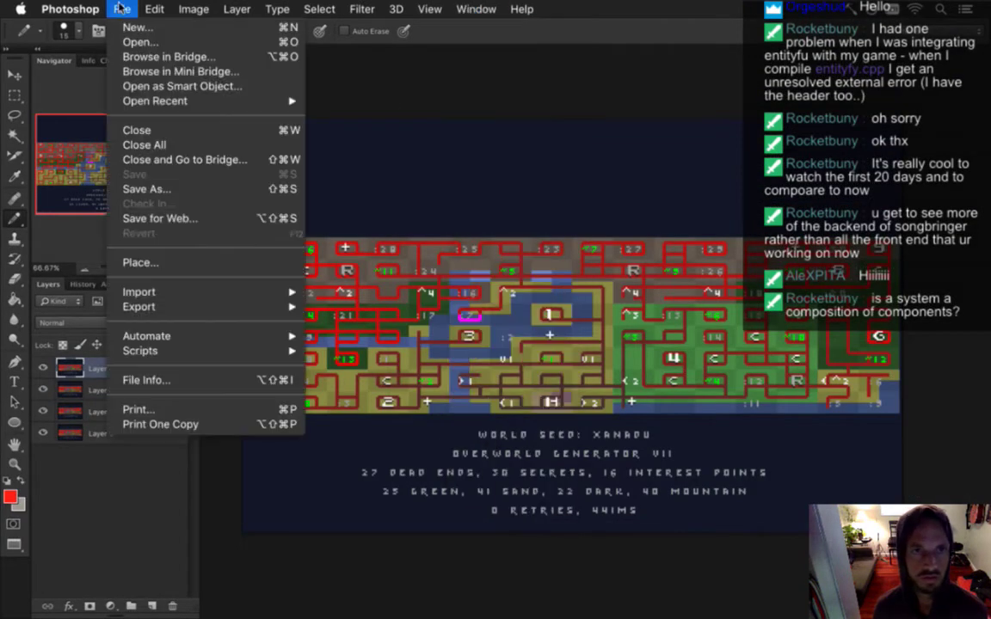
{"action": "mouse_move", "coordinate": [172, 318]}
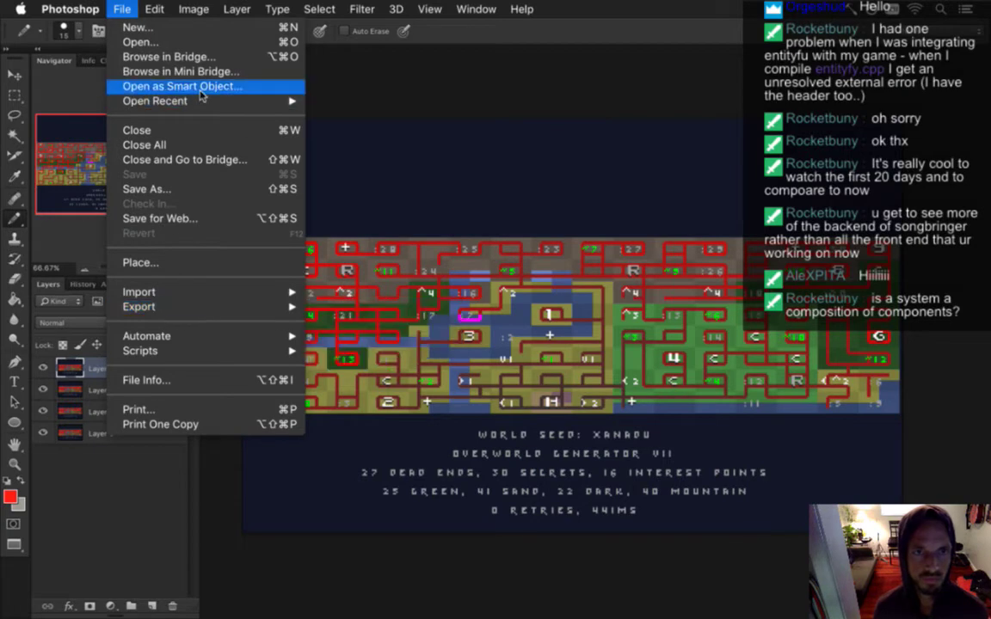
{"action": "mouse_move", "coordinate": [184, 101]}
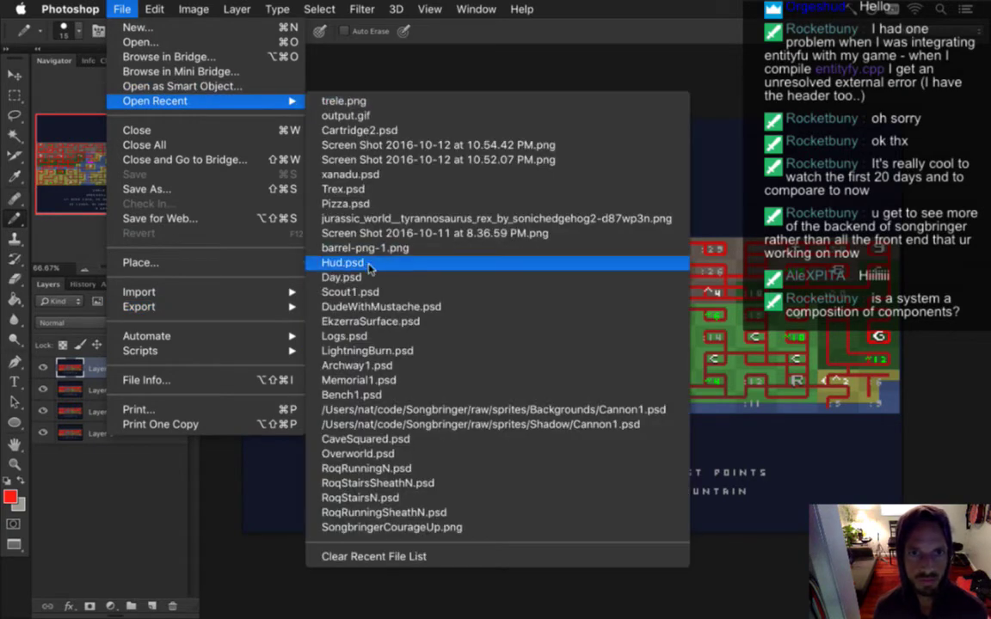
{"action": "left_click", "coordinate": [342, 262]}
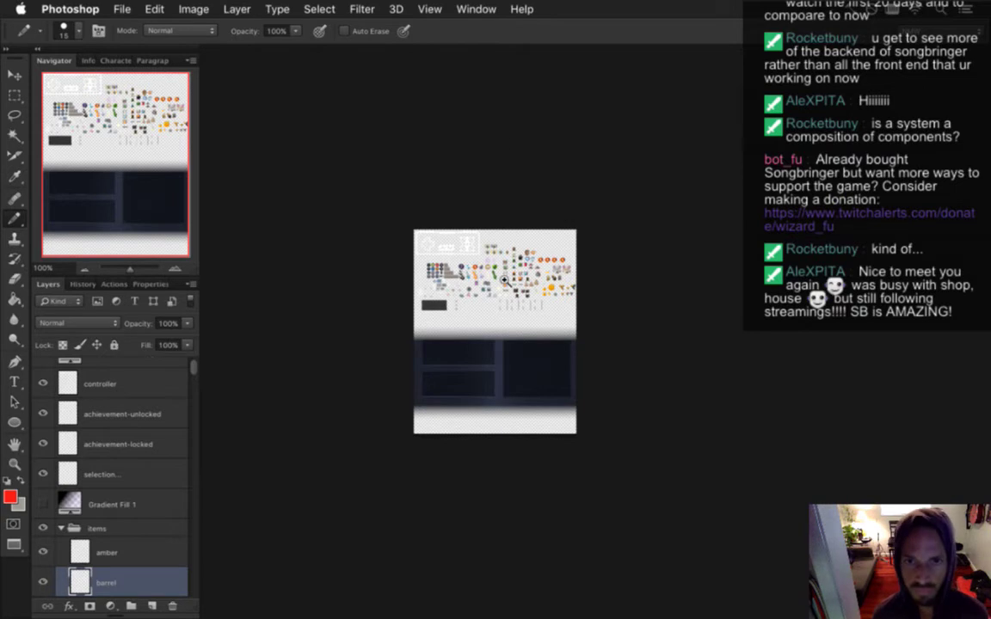
Step: Turn on Auto-Select for the Move tool and select the ice armor layer through the first fiery orb beside the blue icons
{"action": "mouse_move", "coordinate": [522, 306]}
{"action": "left_mouse_down"}
{"action": "mouse_move", "coordinate": [555, 309]}
{"action": "mouse_move", "coordinate": [595, 243]}
{"action": "mouse_move", "coordinate": [588, 252]}
{"action": "left_mouse_up"}
{"action": "scroll", "coordinate": [587, 253], "scroll_direction": "up", "scroll_amount": 3}
{"action": "scroll", "coordinate": [587, 252], "scroll_direction": "left", "scroll_amount": 4}
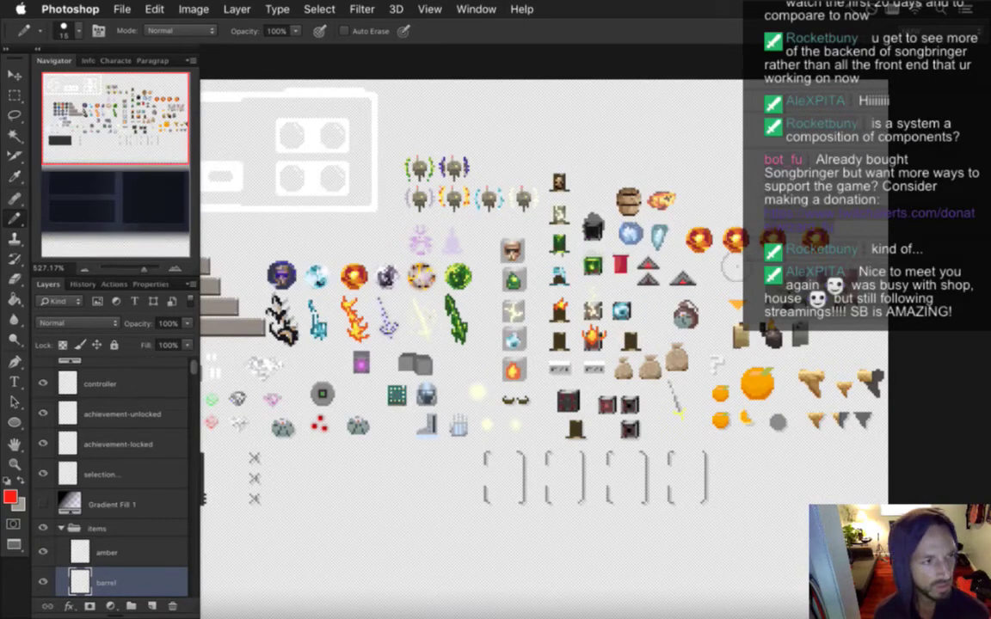
{"action": "scroll", "coordinate": [745, 273], "scroll_direction": "up", "scroll_amount": 2}
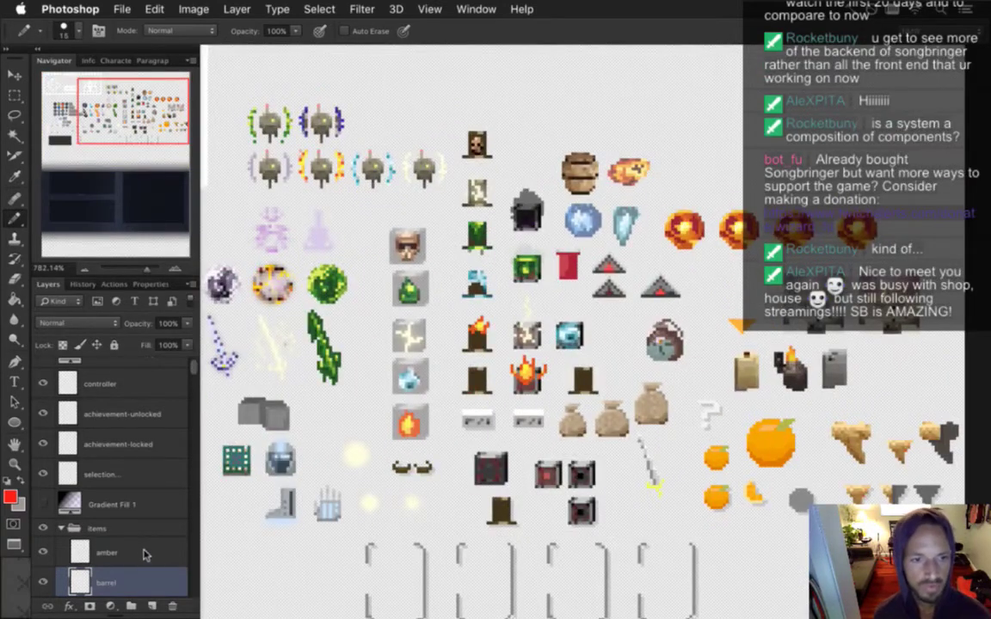
{"action": "left_click", "coordinate": [14, 73]}
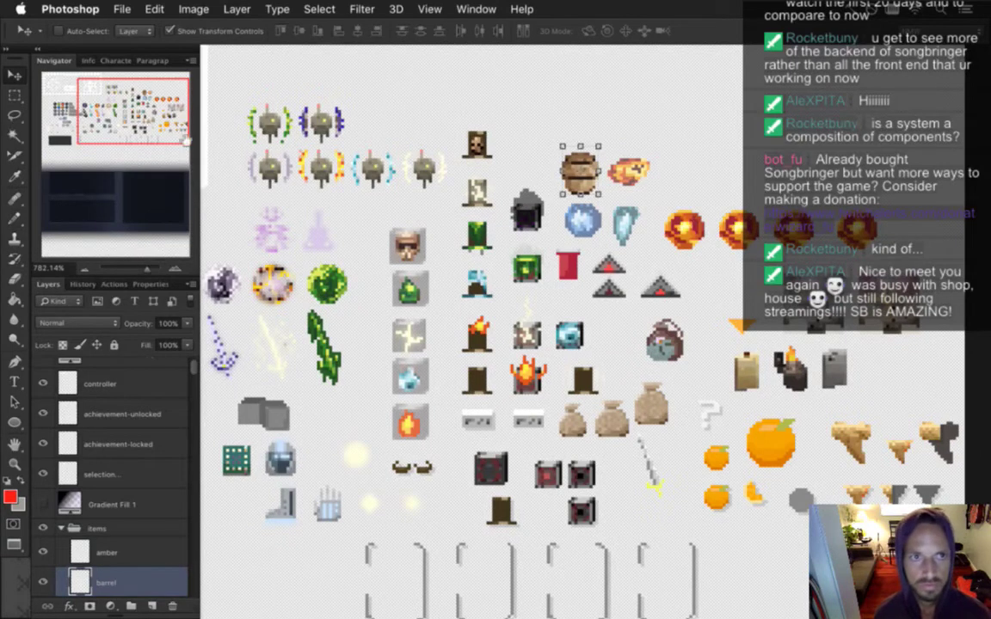
{"action": "left_click", "coordinate": [69, 32]}
{"action": "left_click", "coordinate": [684, 229]}
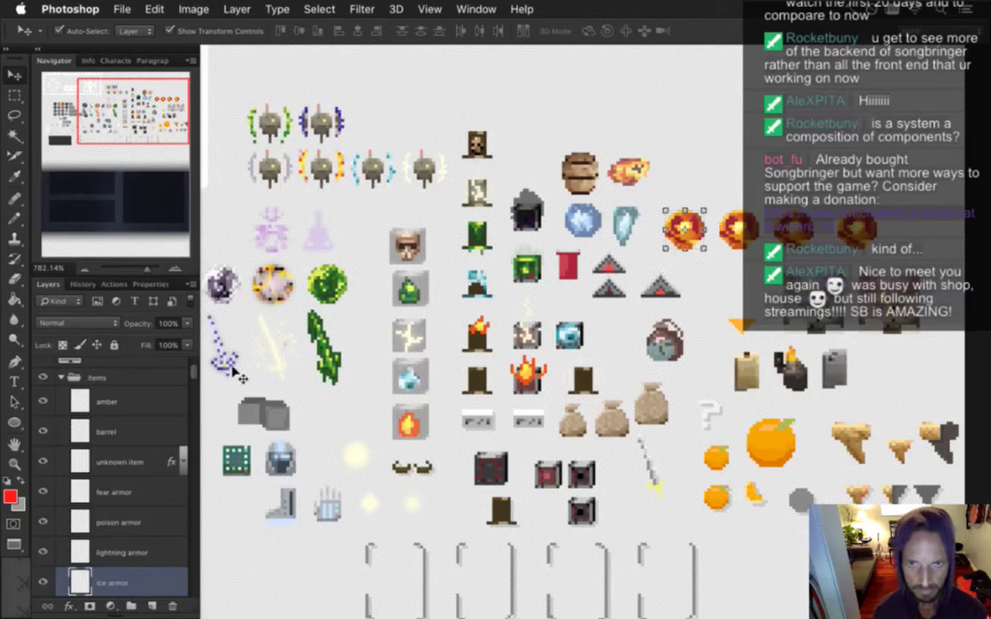
Step: Switch to Chrome and run a Google image search for "locket"
{"action": "key", "text": "super+Tab"}
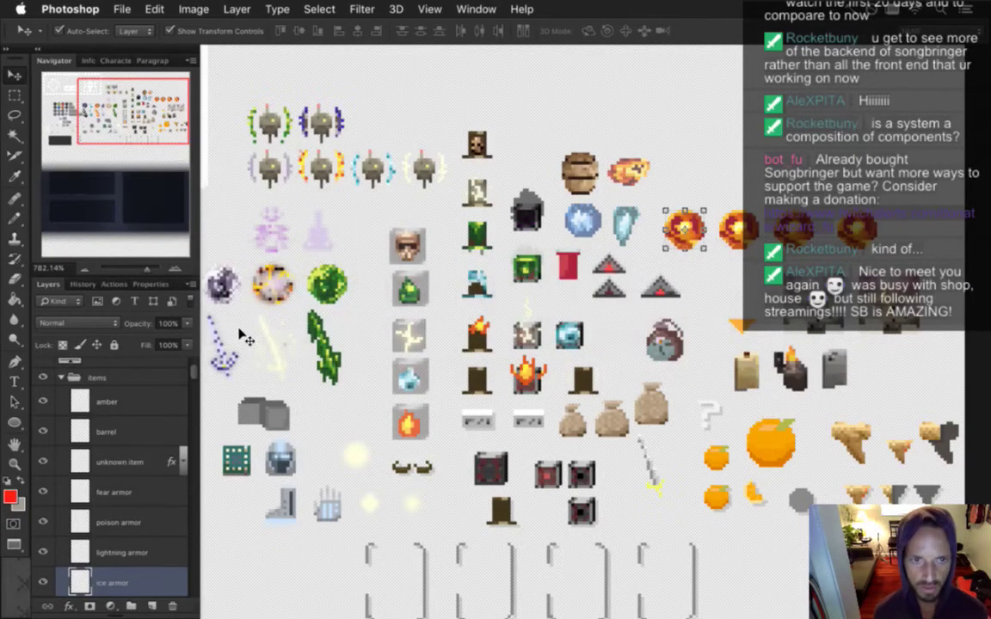
{"action": "key", "text": "super+Tab"}
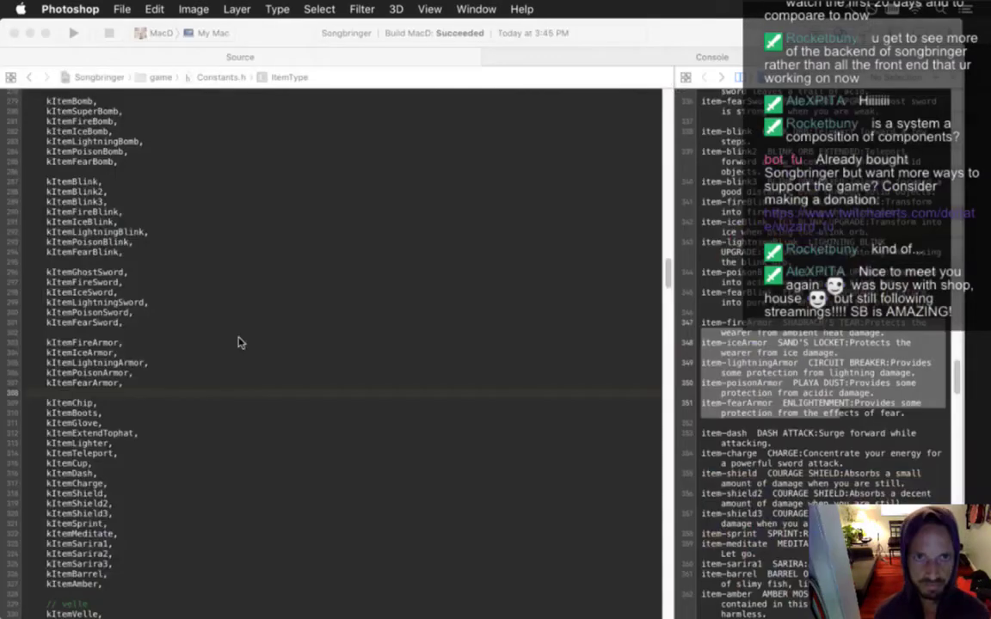
{"action": "key", "text": "super+Tab"}
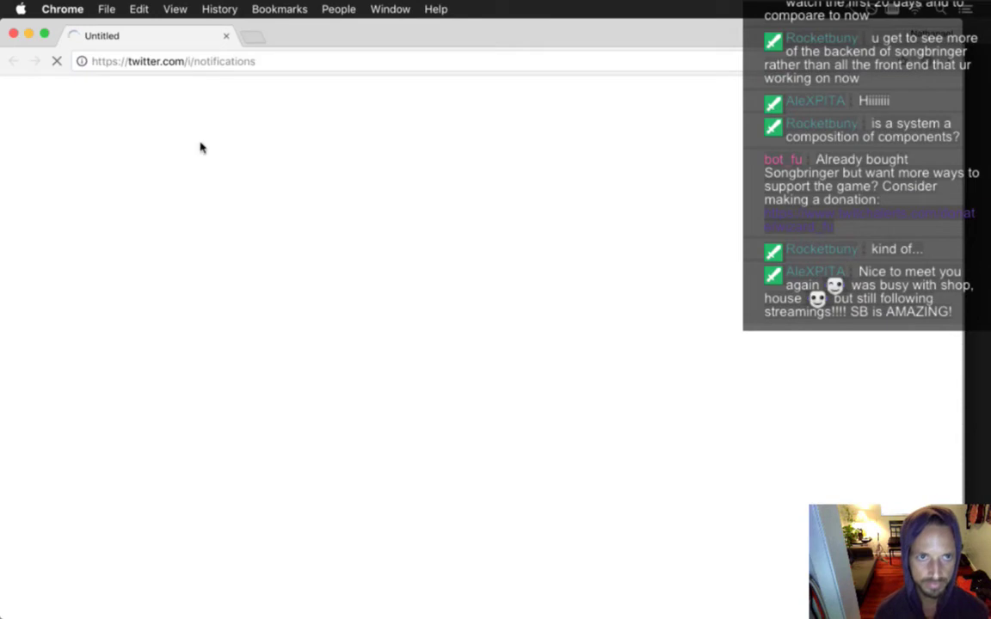
{"action": "left_click", "coordinate": [286, 70]}
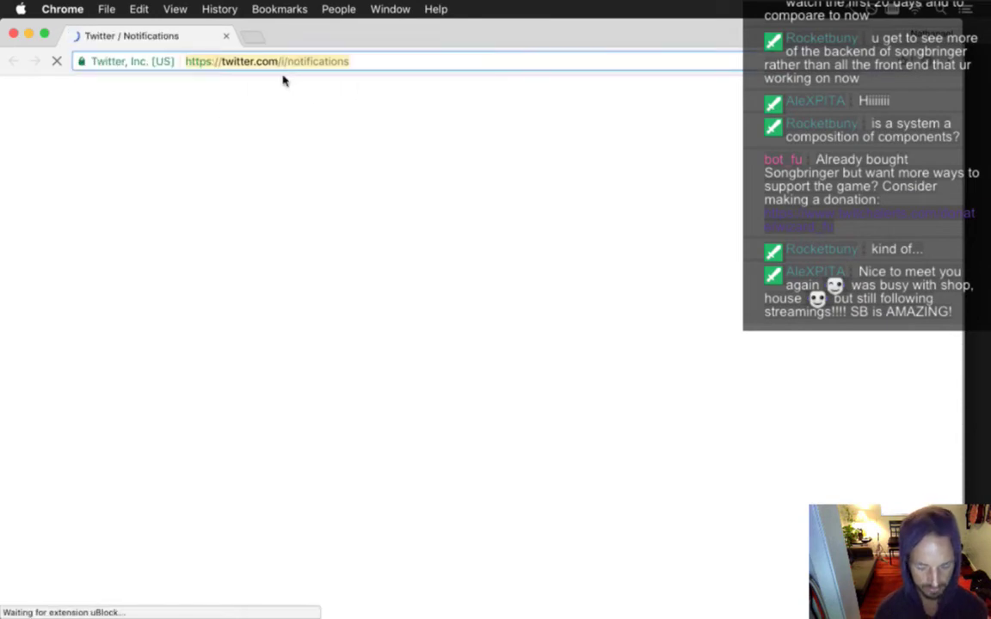
{"action": "type", "text": "locket"}
{"action": "key", "text": "Return"}
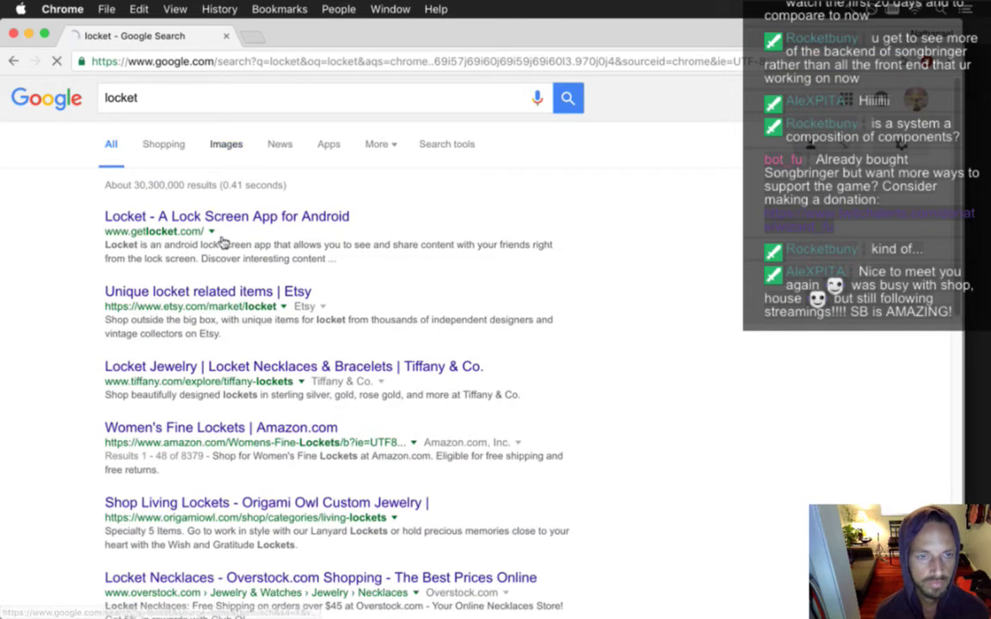
{"action": "left_click", "coordinate": [226, 143]}
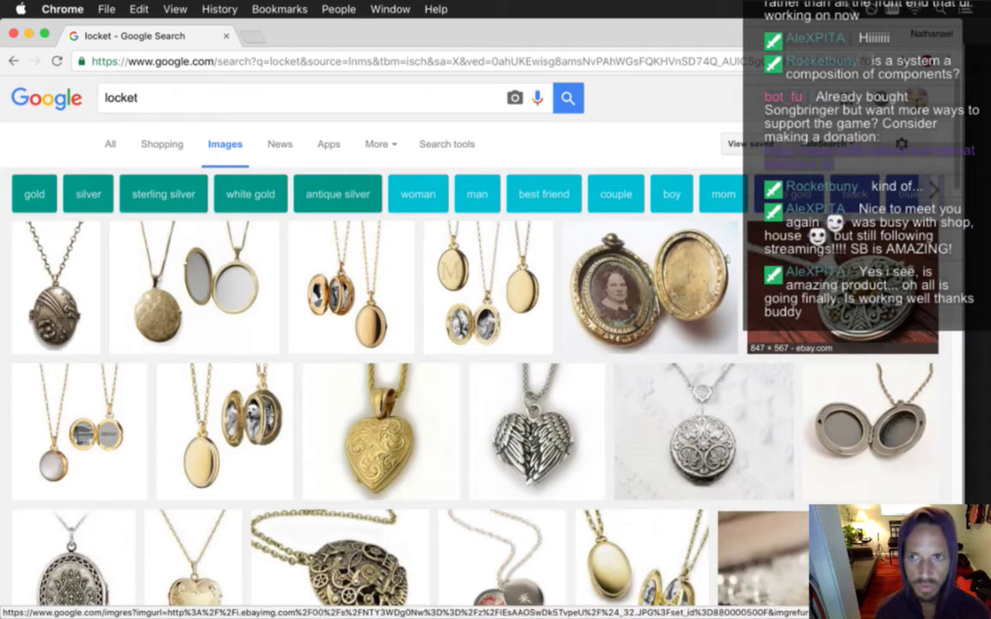
Step: Examine the locket image results for shapes and details usable as reference for the ice armor icon
{"action": "left_click", "coordinate": [852, 275]}
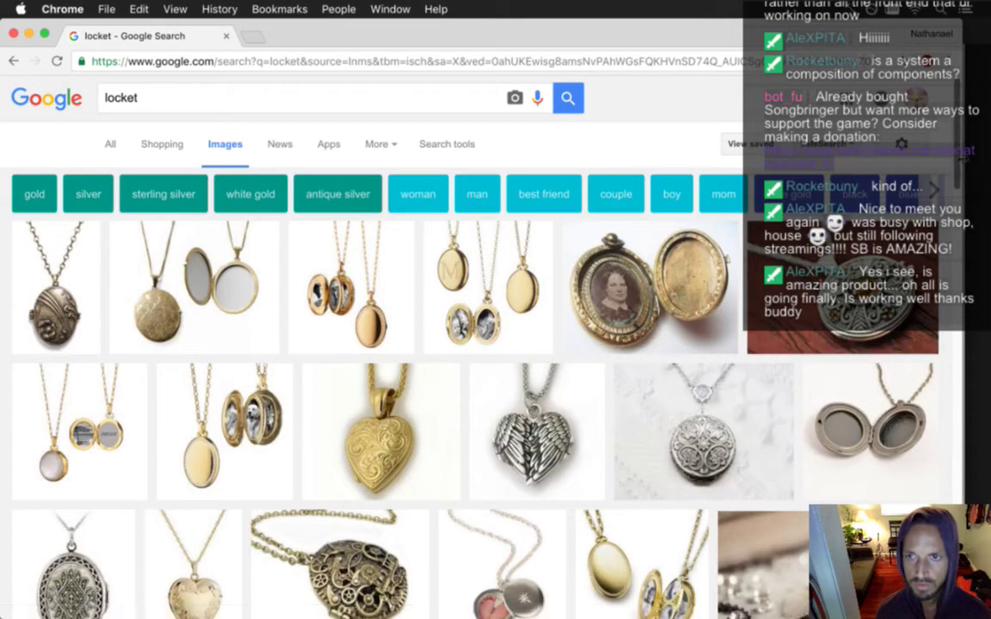
{"action": "scroll", "coordinate": [957, 163], "scroll_direction": "down", "scroll_amount": 2}
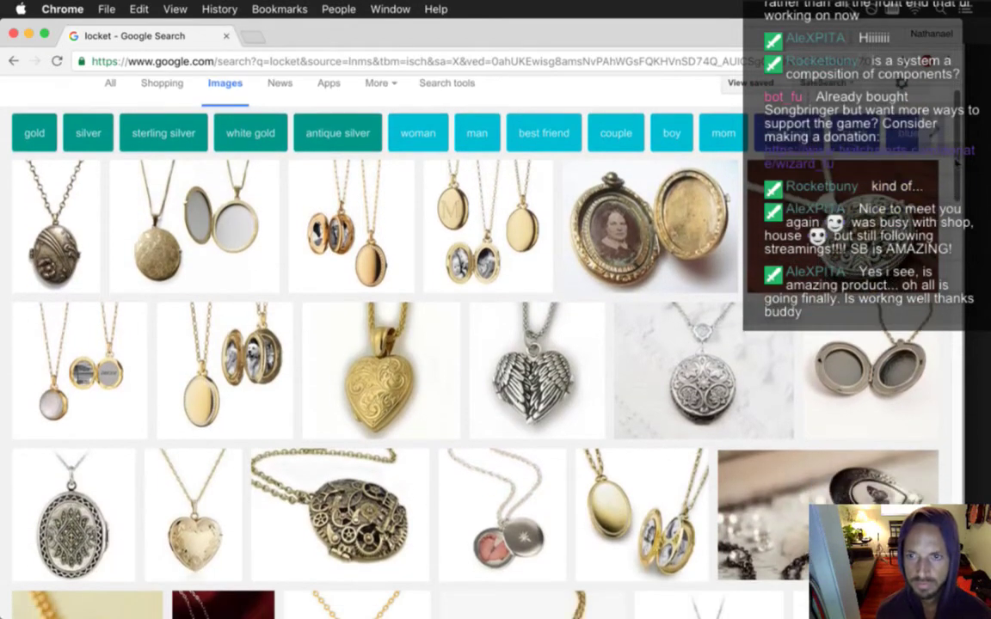
{"action": "scroll", "coordinate": [958, 163], "scroll_direction": "down", "scroll_amount": 1}
{"action": "scroll", "coordinate": [953, 164], "scroll_direction": "up", "scroll_amount": 1}
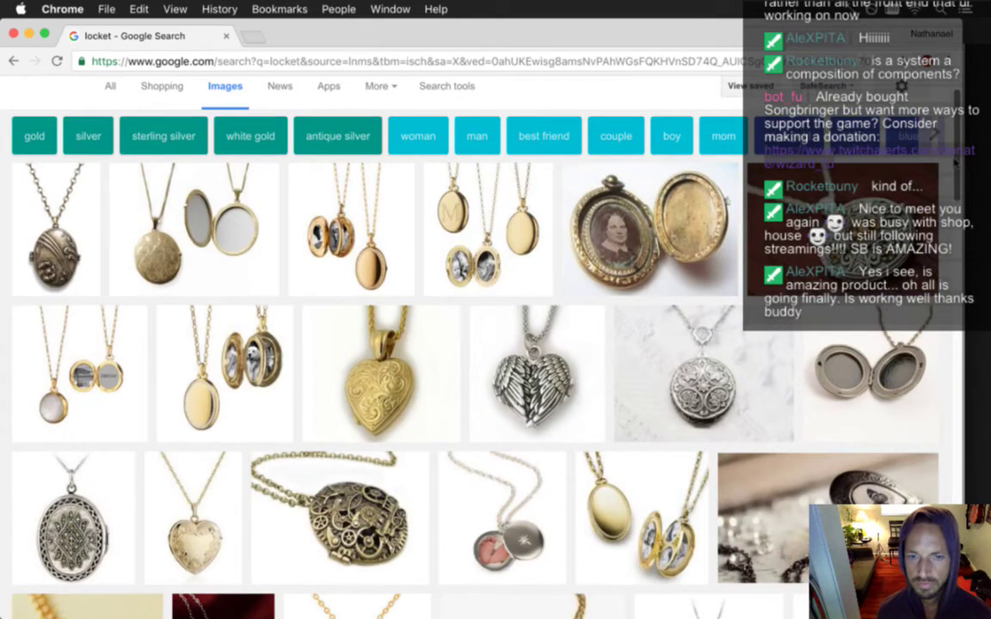
{"action": "scroll", "coordinate": [955, 164], "scroll_direction": "down", "scroll_amount": 3}
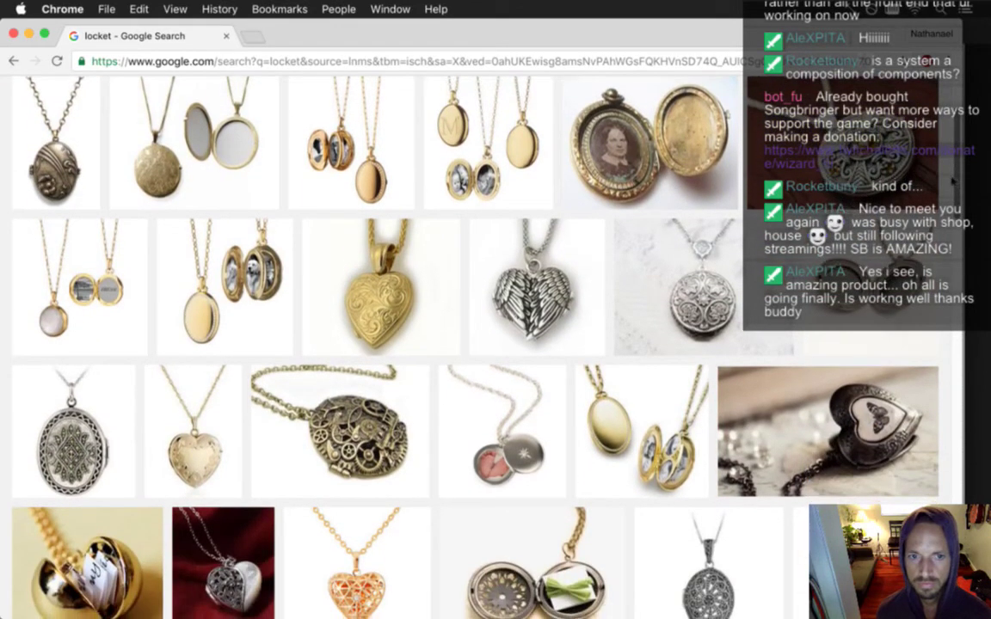
{"action": "scroll", "coordinate": [953, 181], "scroll_direction": "down", "scroll_amount": 2}
{"action": "scroll", "coordinate": [952, 190], "scroll_direction": "down", "scroll_amount": 10}
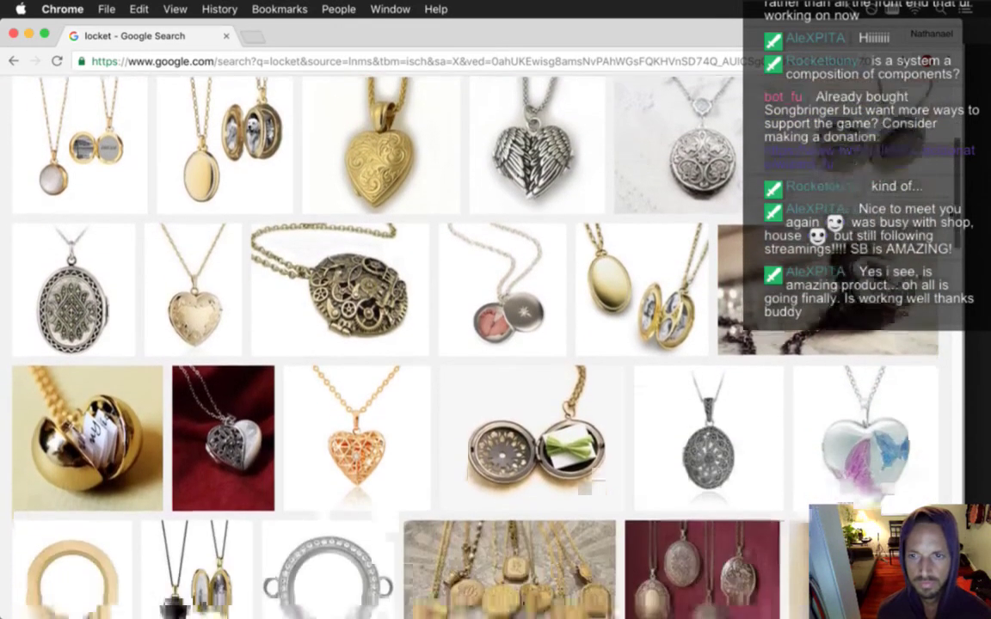
{"action": "scroll", "coordinate": [952, 190], "scroll_direction": "down", "scroll_amount": 8}
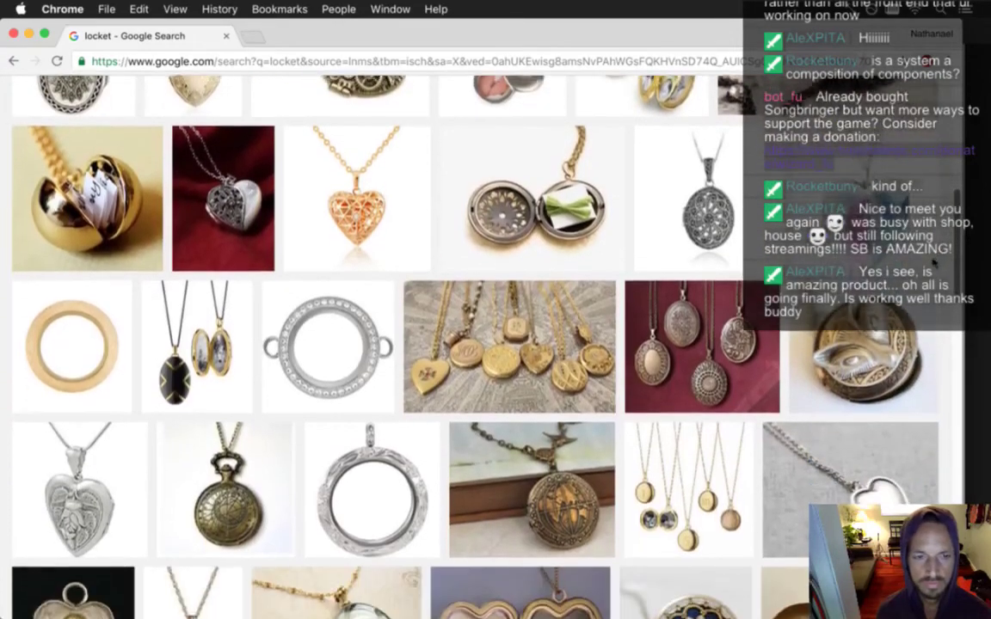
{"action": "scroll", "coordinate": [914, 346], "scroll_direction": "down", "scroll_amount": 8}
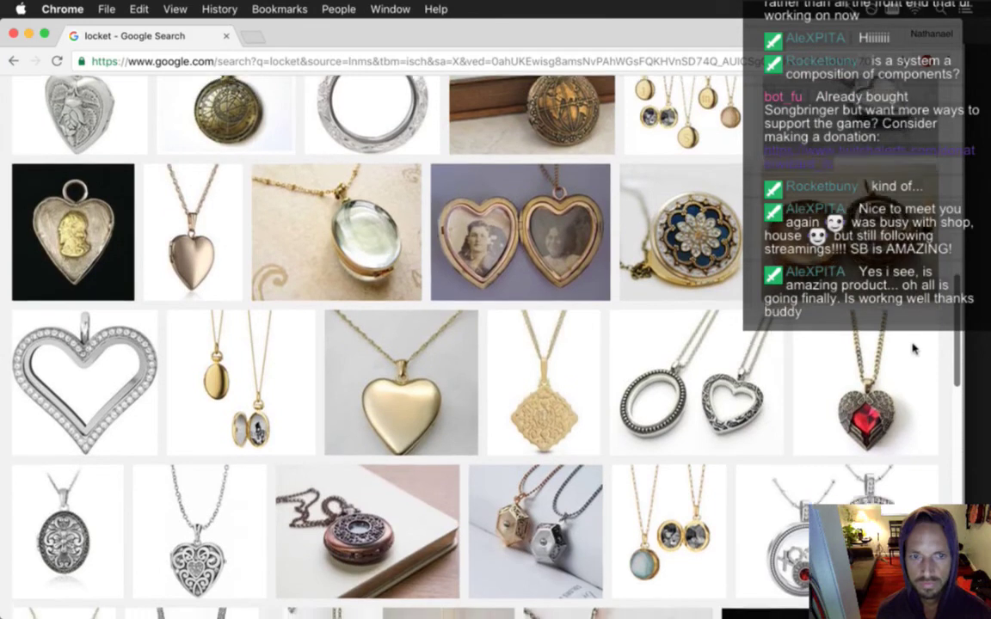
{"action": "scroll", "coordinate": [912, 361], "scroll_direction": "down", "scroll_amount": 5}
{"action": "scroll", "coordinate": [907, 383], "scroll_direction": "down", "scroll_amount": 3}
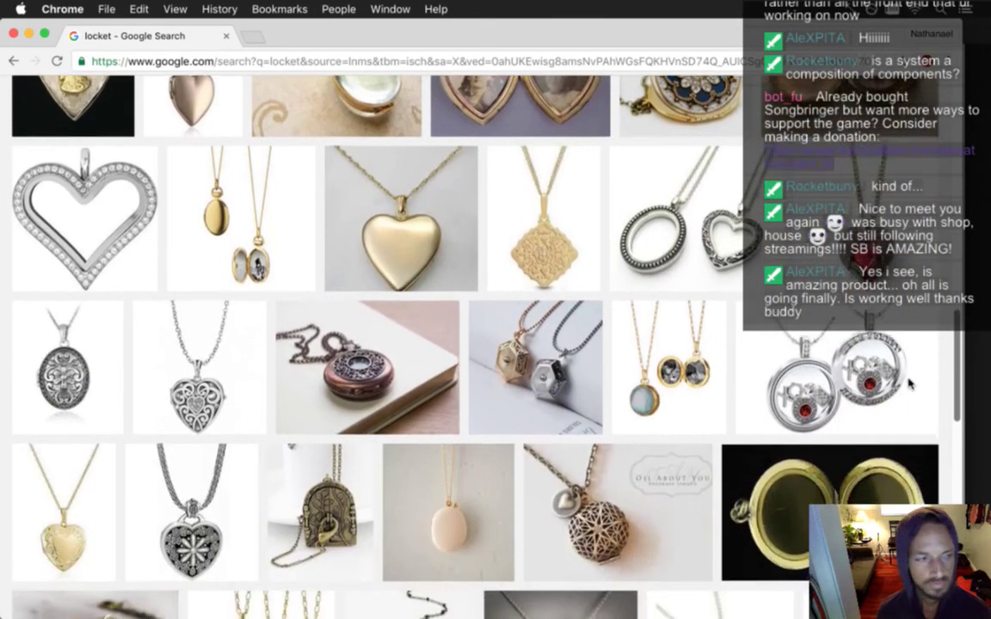
{"action": "scroll", "coordinate": [905, 393], "scroll_direction": "down", "scroll_amount": 2}
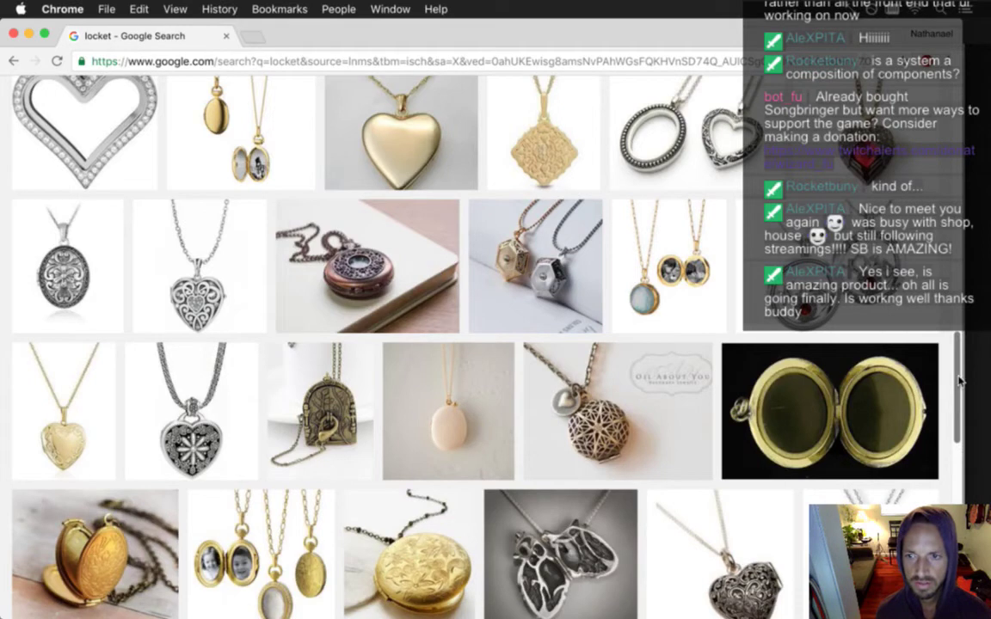
{"action": "scroll", "coordinate": [957, 393], "scroll_direction": "down", "scroll_amount": 4}
{"action": "scroll", "coordinate": [964, 424], "scroll_direction": "down", "scroll_amount": 7}
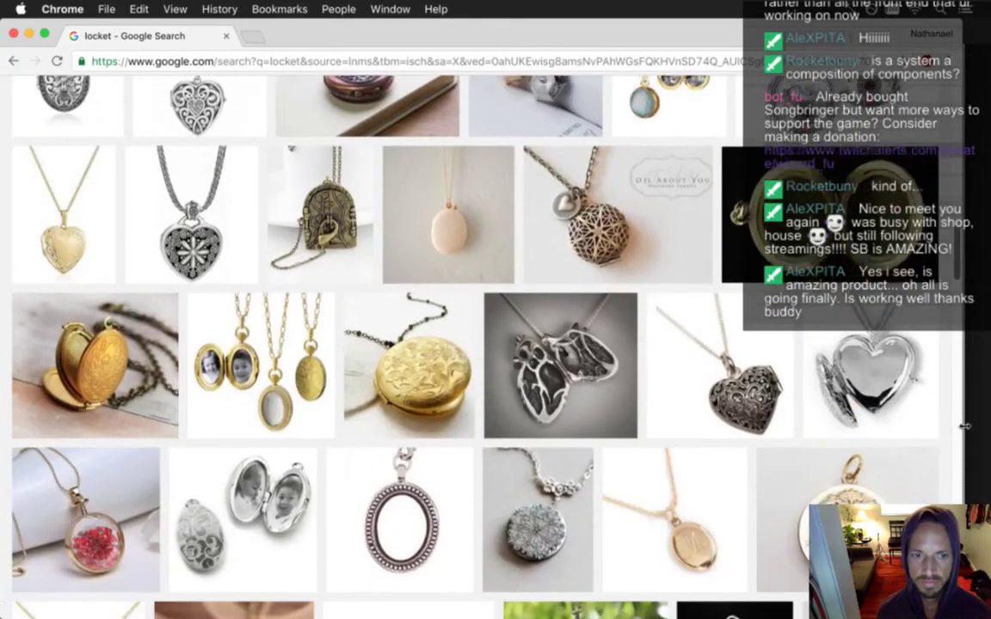
{"action": "scroll", "coordinate": [964, 458], "scroll_direction": "down", "scroll_amount": 5}
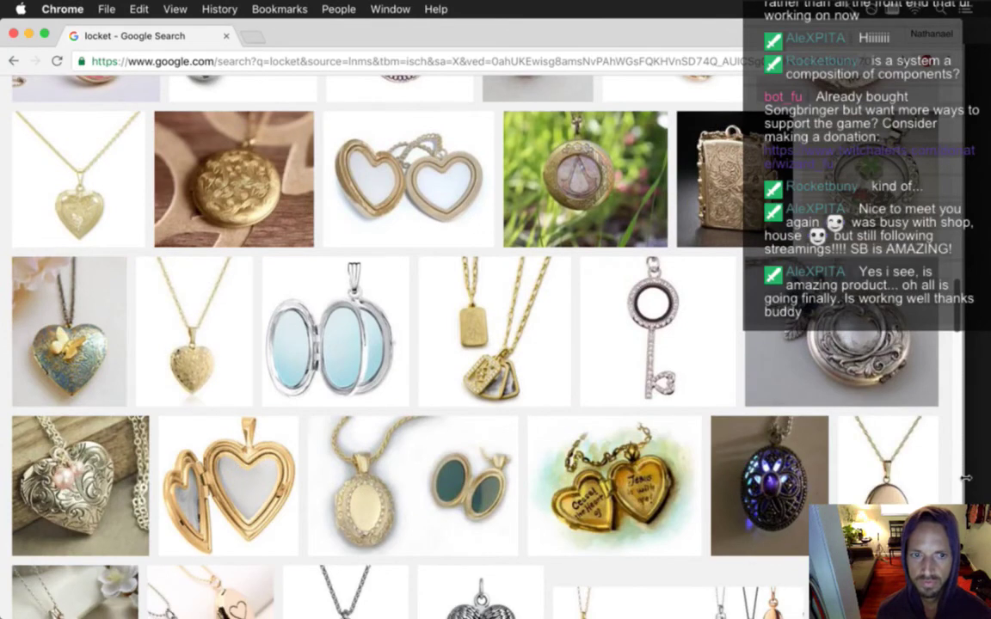
{"action": "scroll", "coordinate": [965, 478], "scroll_direction": "up", "scroll_amount": 15}
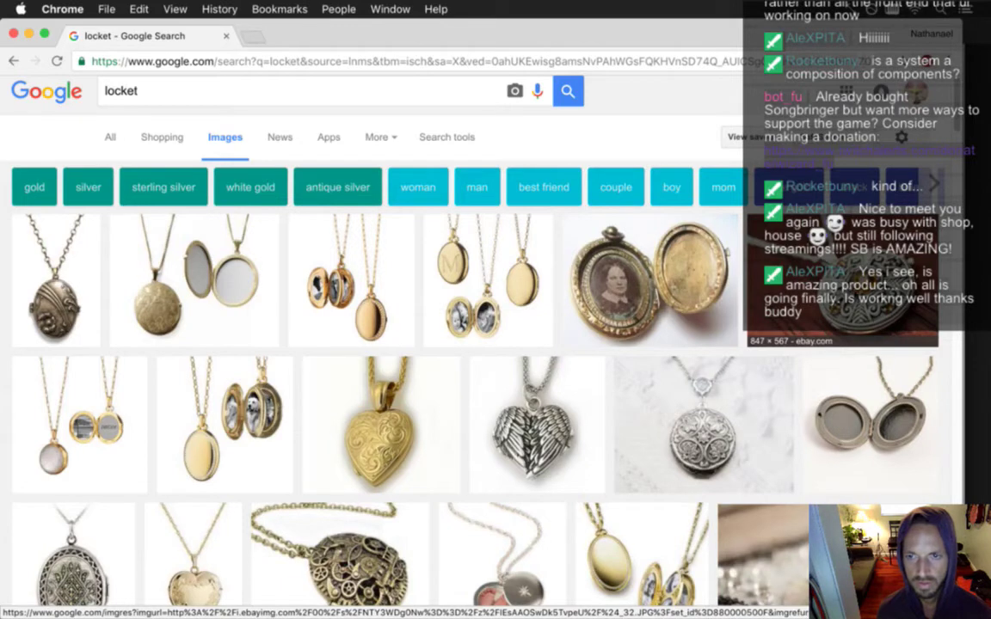
Step: Open the eBay antique silver locket with amber stones at full size in its own tab and return to the search results
{"action": "left_click", "coordinate": [838, 275]}
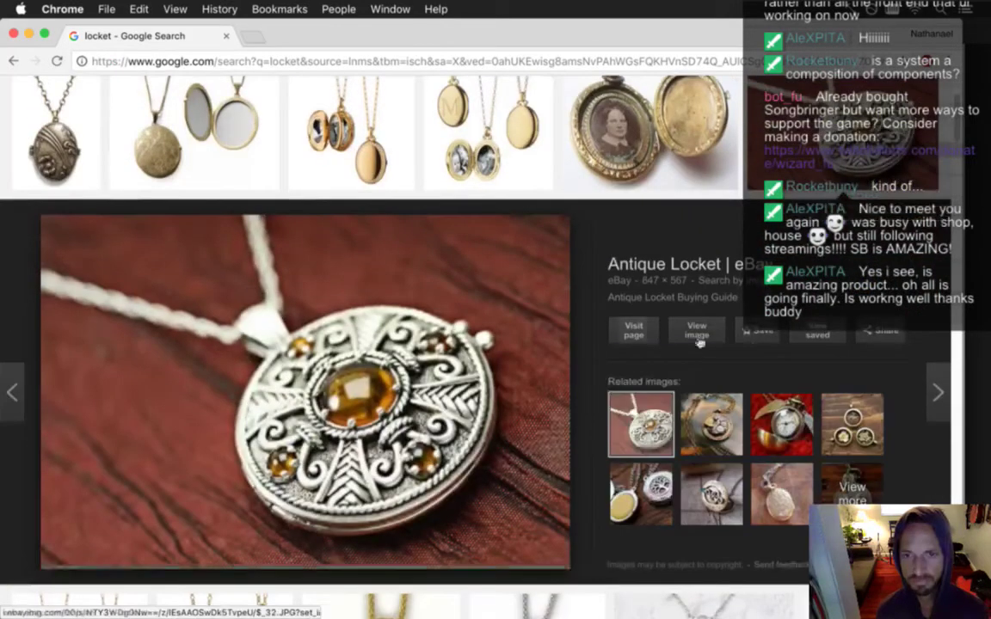
{"action": "left_click", "coordinate": [697, 336]}
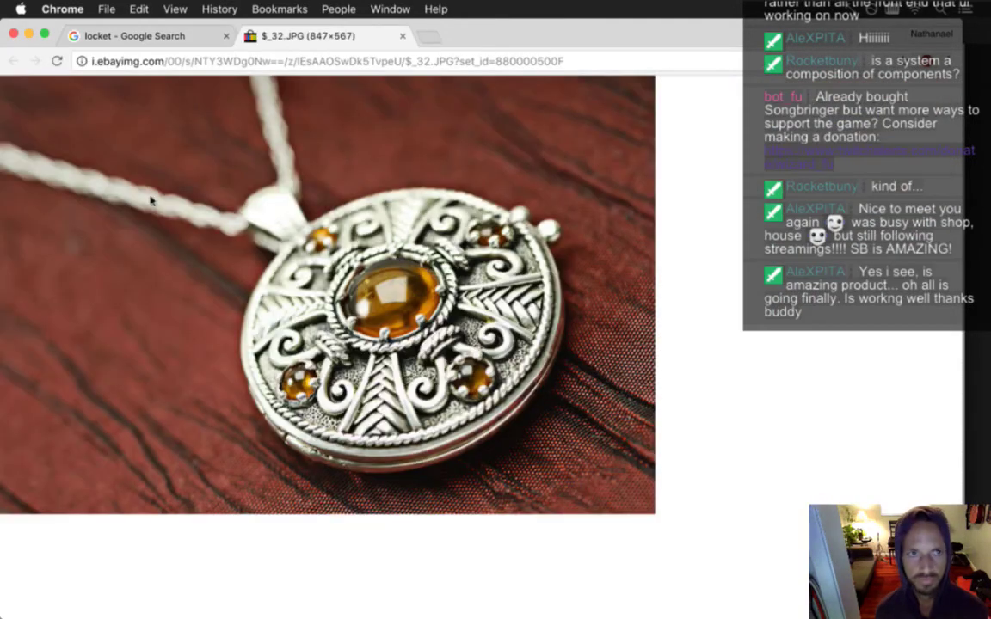
{"action": "left_click", "coordinate": [140, 38]}
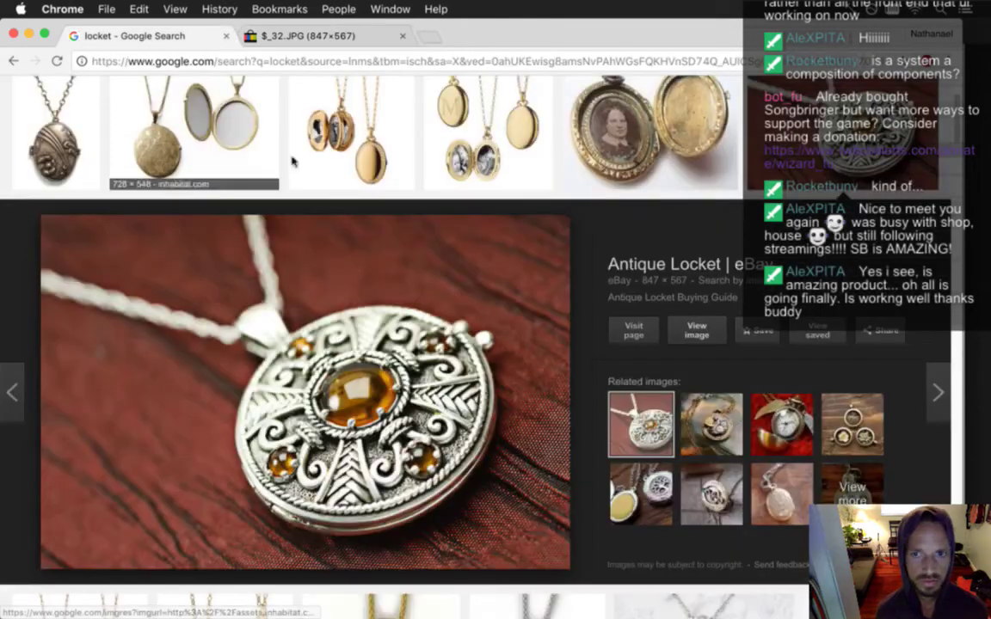
Step: View the related gear-decorated and winged clock lockets for comparison, declining the certificate request
{"action": "left_click", "coordinate": [736, 444]}
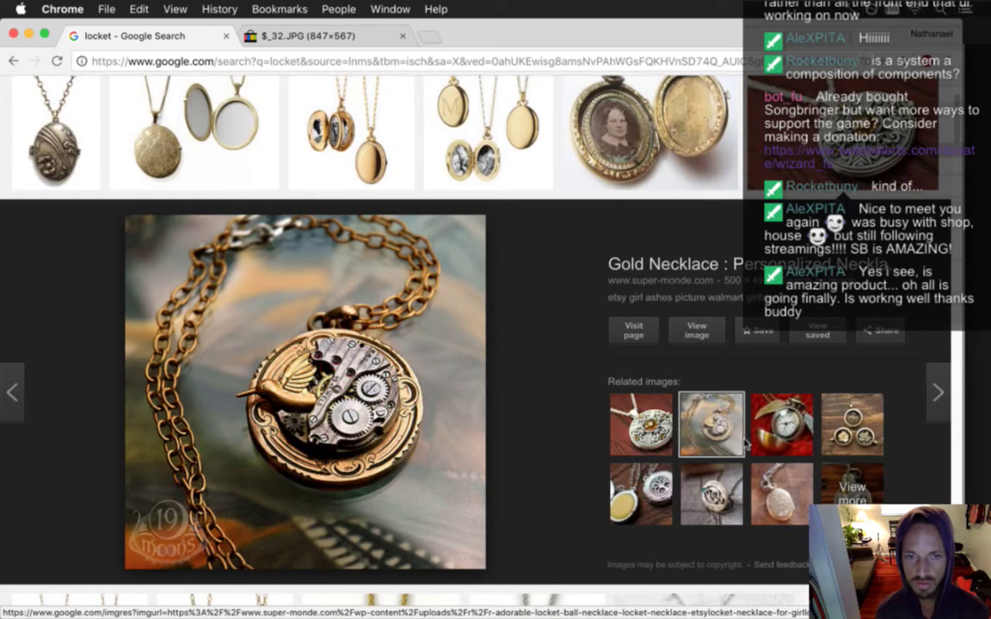
{"action": "left_click", "coordinate": [782, 446]}
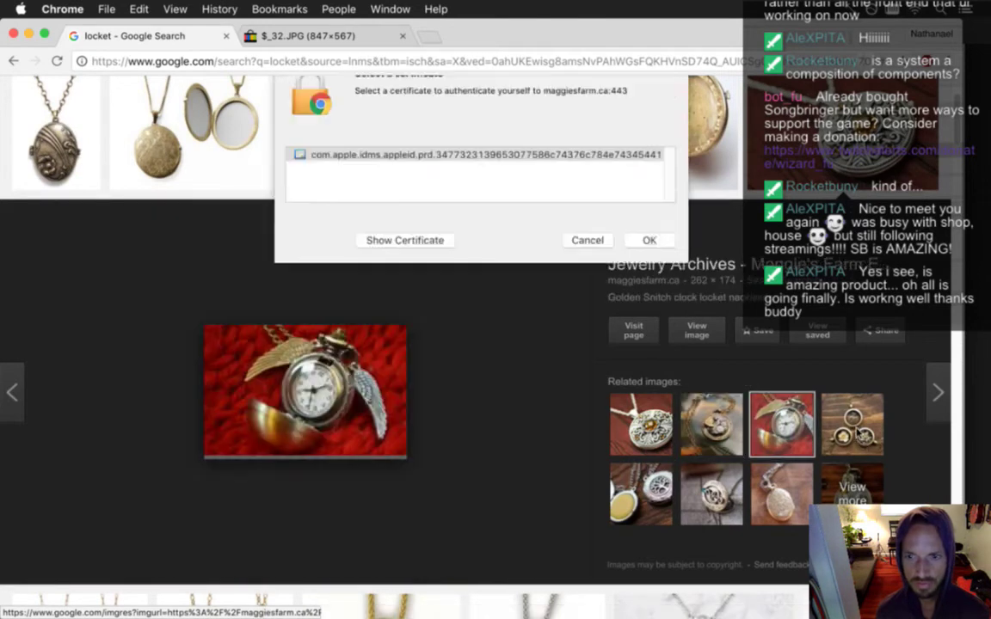
{"action": "left_click", "coordinate": [586, 256]}
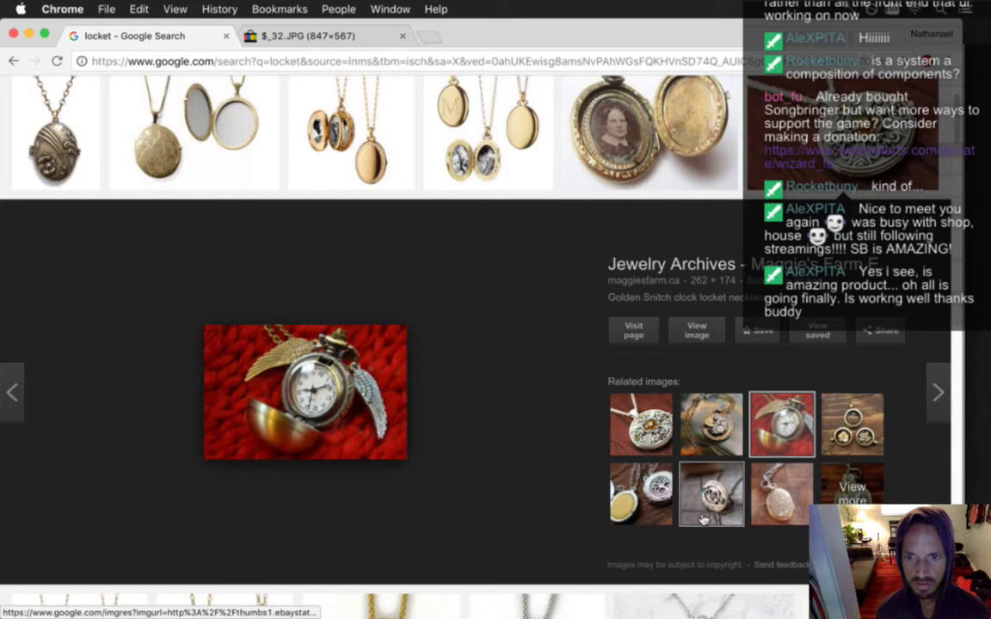
Step: Copy the full-size silver locket photo and paste it into a new 847 × 567 pixel document in Photoshop
{"action": "left_click", "coordinate": [341, 38]}
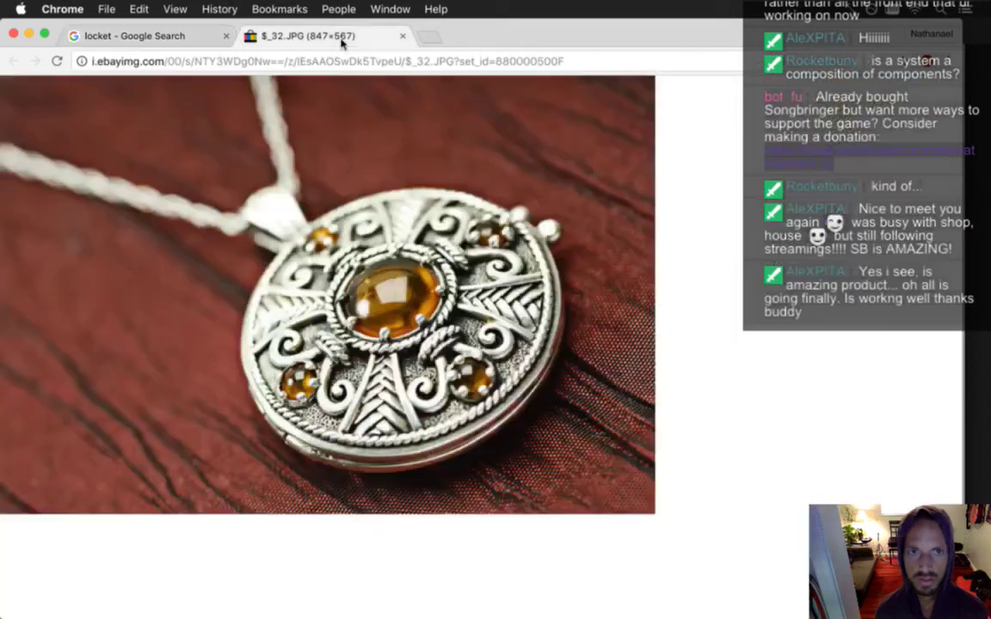
{"action": "right_click", "coordinate": [408, 308]}
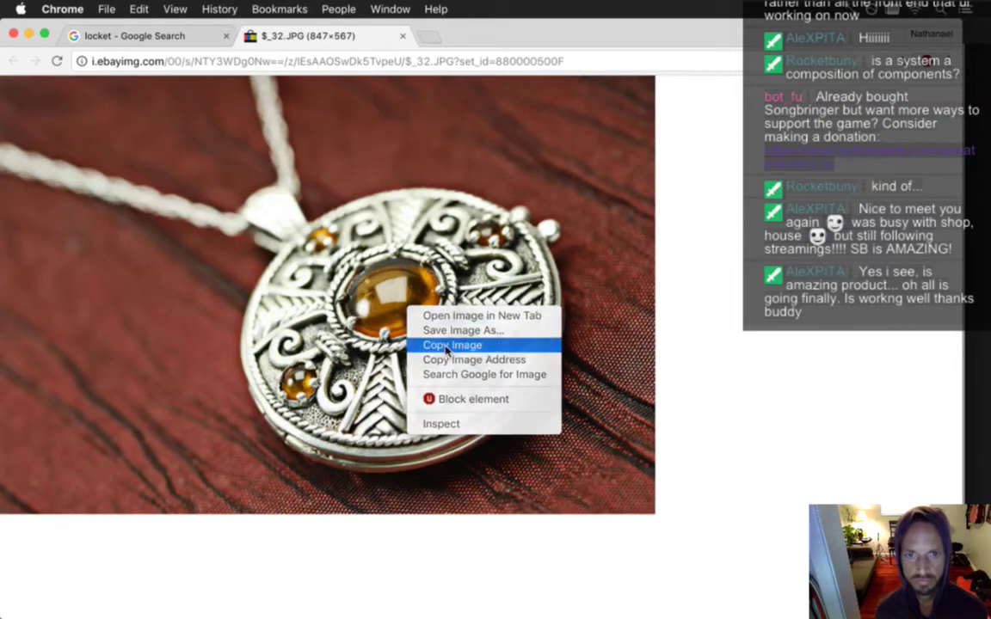
{"action": "left_click", "coordinate": [473, 345]}
{"action": "key", "text": "super+Tab"}
{"action": "key", "text": "super+n"}
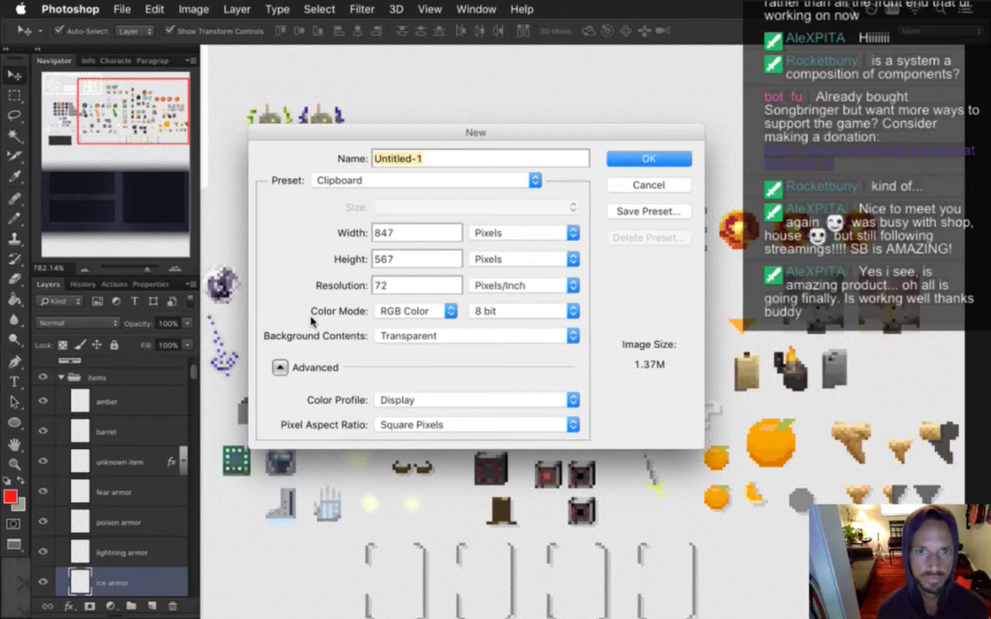
{"action": "key", "text": "Return"}
{"action": "key", "text": "super+v"}
Step: Crop the photo tightly around the round locket, cutting away most of the chain and red cloth
{"action": "key", "text": "m"}
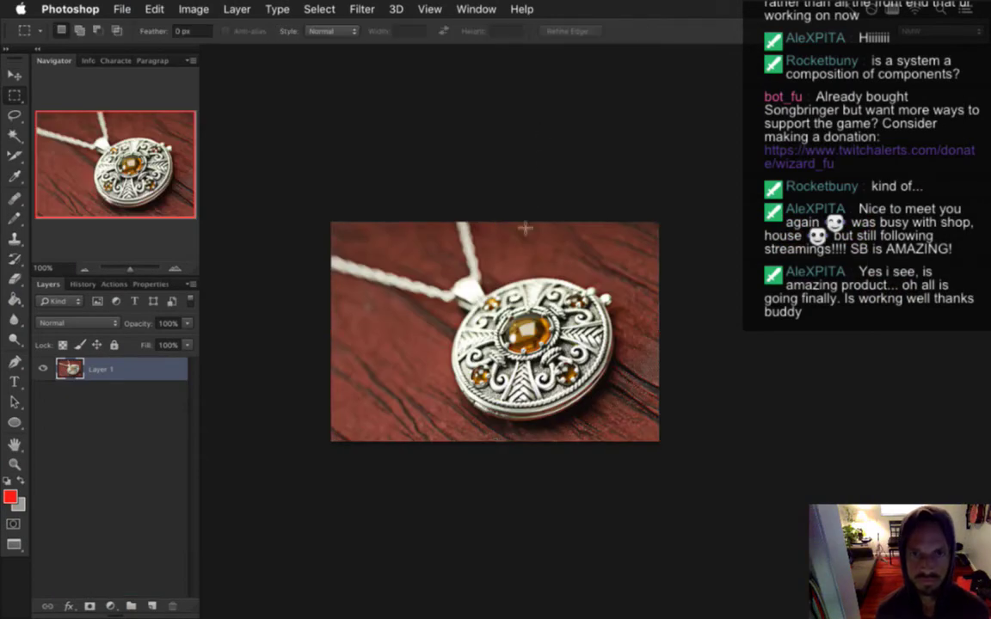
{"action": "left_click_drag", "start_coordinate": [440, 280], "coordinate": [620, 424]}
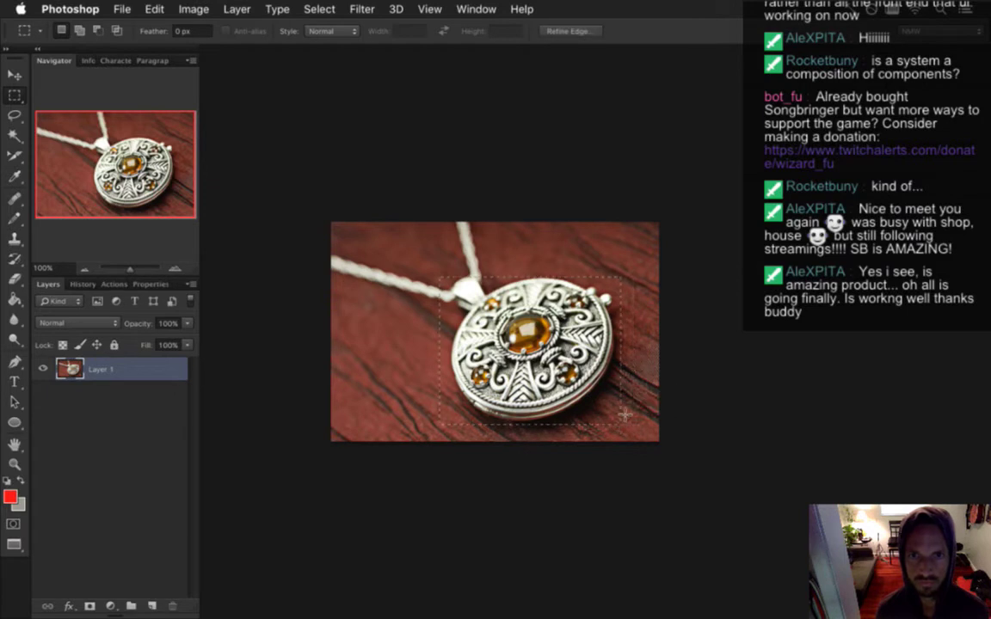
{"action": "left_click", "coordinate": [193, 8]}
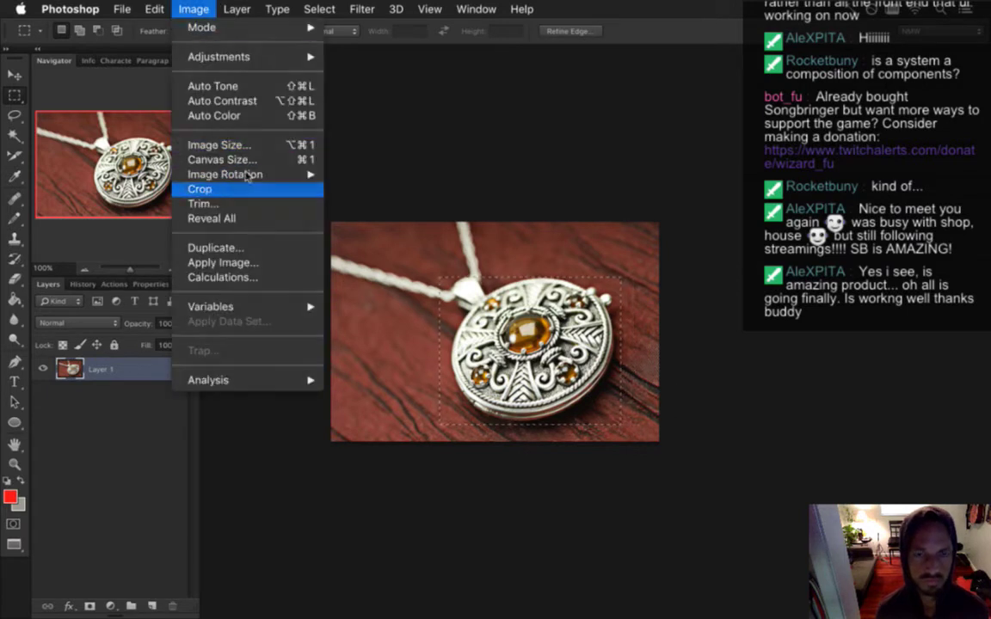
{"action": "left_click", "coordinate": [199, 188]}
{"action": "scroll", "coordinate": [463, 340], "scroll_direction": "up", "scroll_amount": 3}
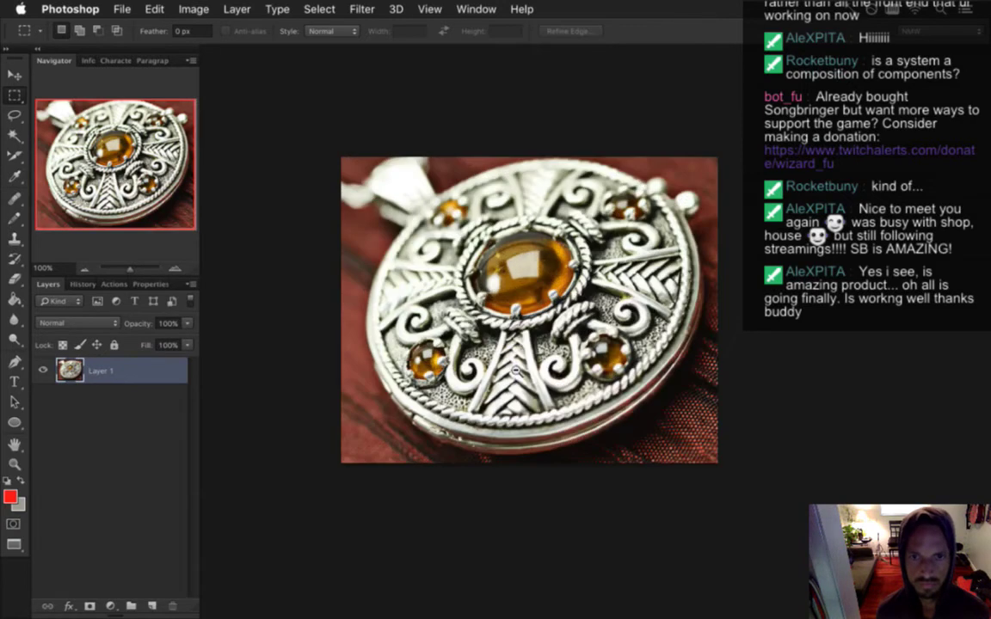
{"action": "key", "text": "super+alt+c"}
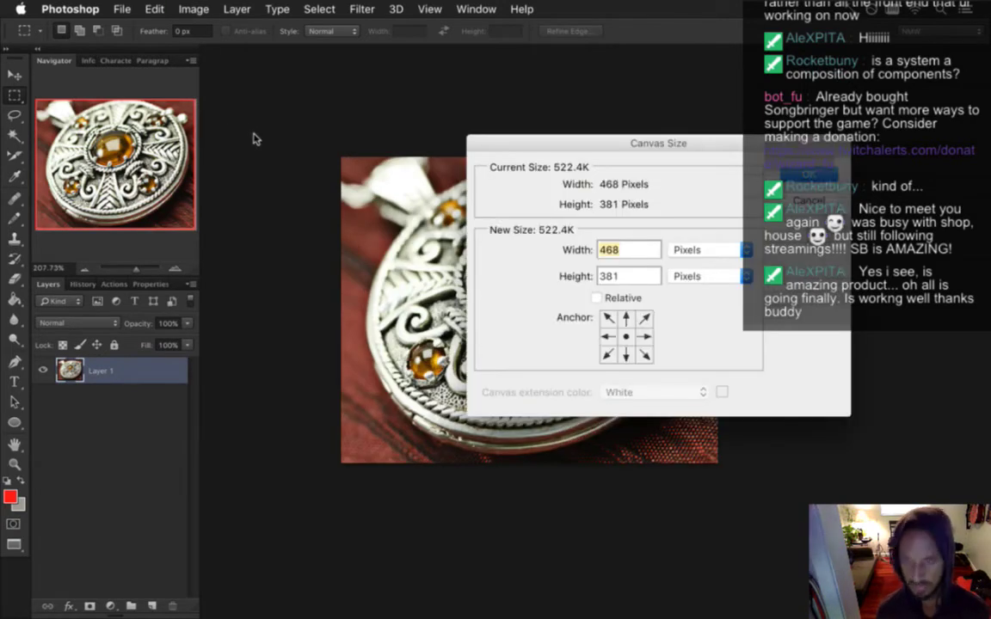
{"action": "type", "text": "15"}
{"action": "key", "text": "Escape"}
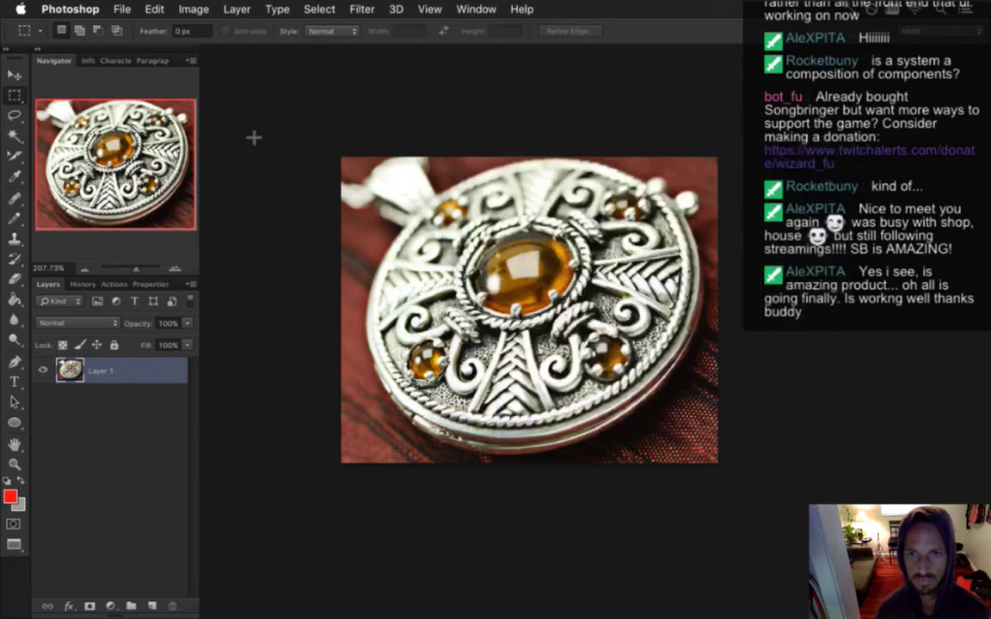
Step: Resample the cropped locket image to 15 pixels wide with constrained proportions and Nearest Neighbor
{"action": "key", "text": "super+alt+i"}
{"action": "type", "text": "15"}
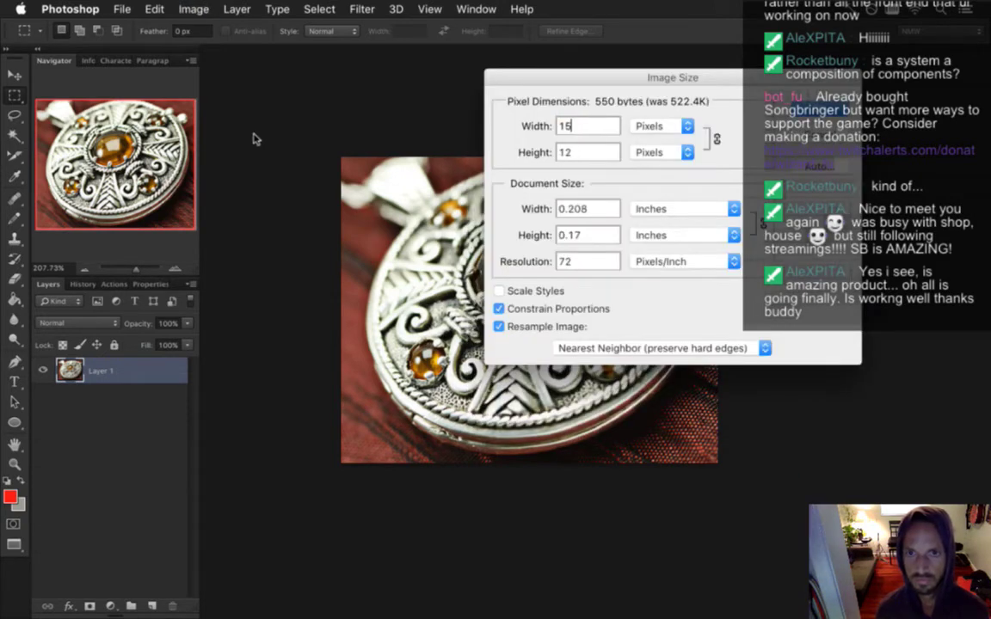
{"action": "key", "text": "Return"}
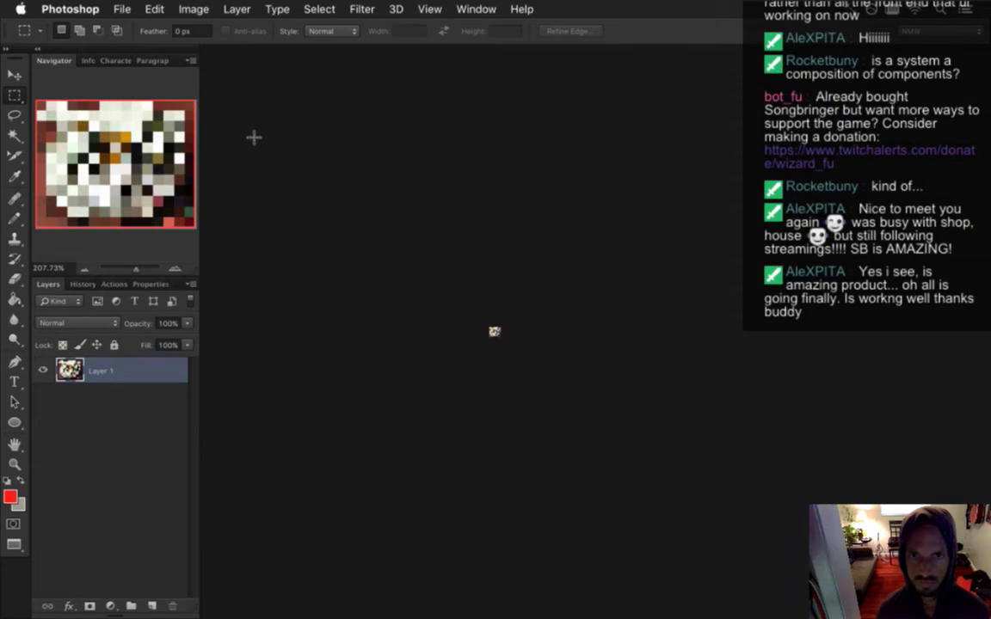
Step: Erase the red and dark background pixels around the edges of the pixelated locket
{"action": "key", "text": "super+space"}
{"action": "left_click_drag", "start_coordinate": [499, 339], "coordinate": [624, 312]}
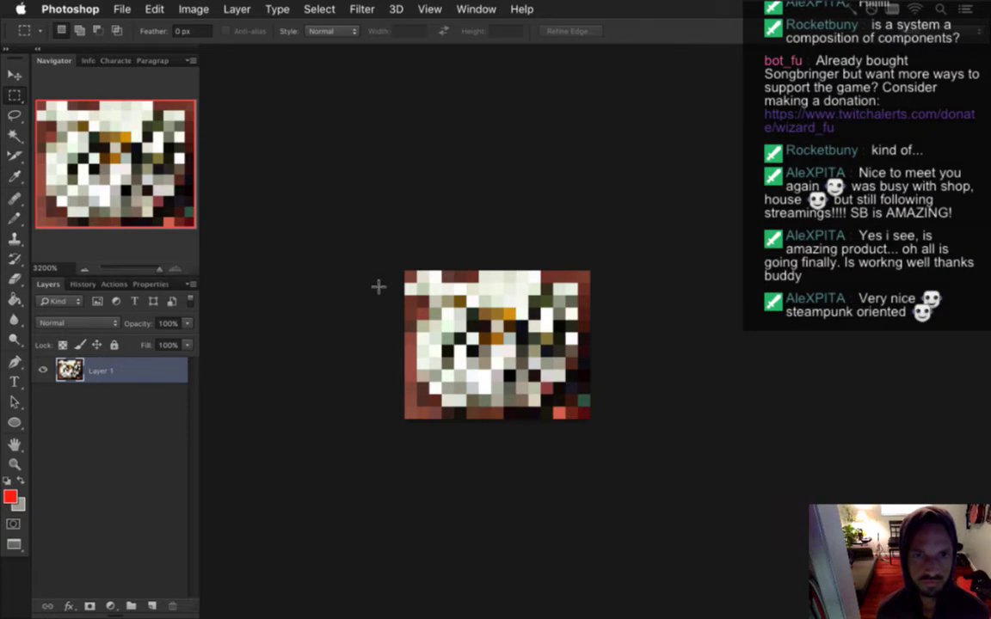
{"action": "key", "text": "b"}
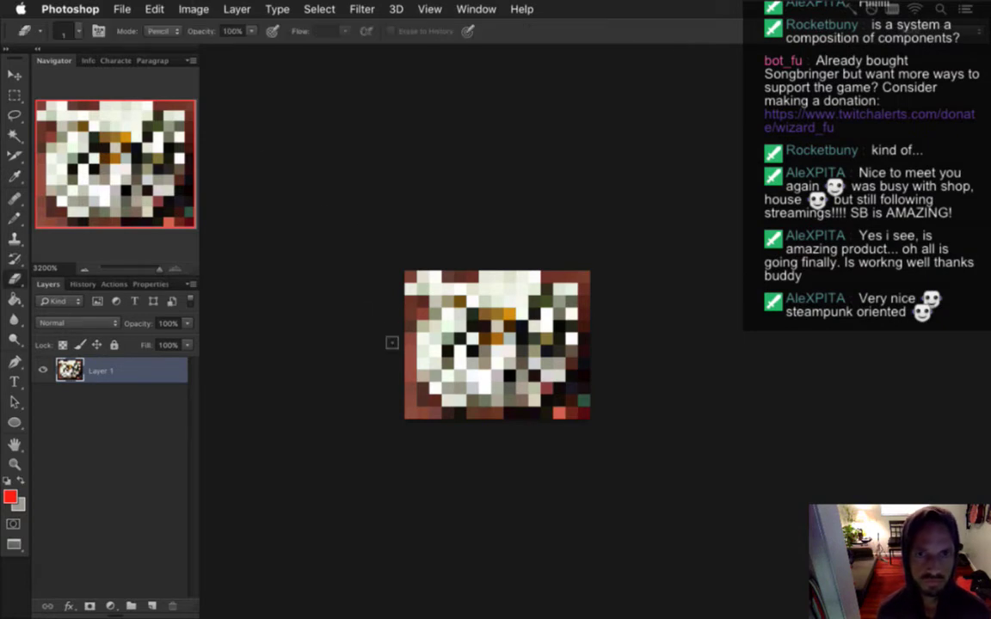
{"action": "mouse_move", "coordinate": [408, 325]}
{"action": "left_mouse_down"}
{"action": "mouse_move", "coordinate": [404, 408]}
{"action": "mouse_move", "coordinate": [417, 455]}
{"action": "mouse_move", "coordinate": [420, 420]}
{"action": "mouse_move", "coordinate": [448, 434]}
{"action": "left_mouse_up"}
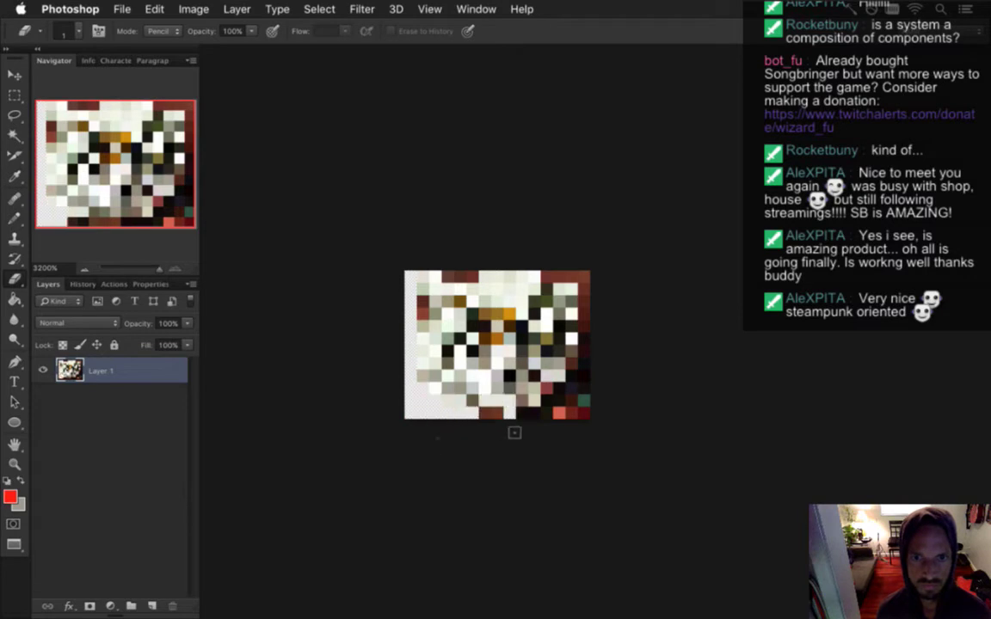
{"action": "mouse_move", "coordinate": [447, 437]}
{"action": "left_mouse_down"}
{"action": "mouse_move", "coordinate": [522, 440]}
{"action": "mouse_move", "coordinate": [612, 420]}
{"action": "mouse_move", "coordinate": [550, 426]}
{"action": "mouse_move", "coordinate": [580, 412]}
{"action": "mouse_move", "coordinate": [559, 411]}
{"action": "mouse_move", "coordinate": [597, 398]}
{"action": "mouse_move", "coordinate": [585, 381]}
{"action": "mouse_move", "coordinate": [583, 292]}
{"action": "mouse_move", "coordinate": [541, 272]}
{"action": "mouse_move", "coordinate": [434, 274]}
{"action": "left_mouse_up"}
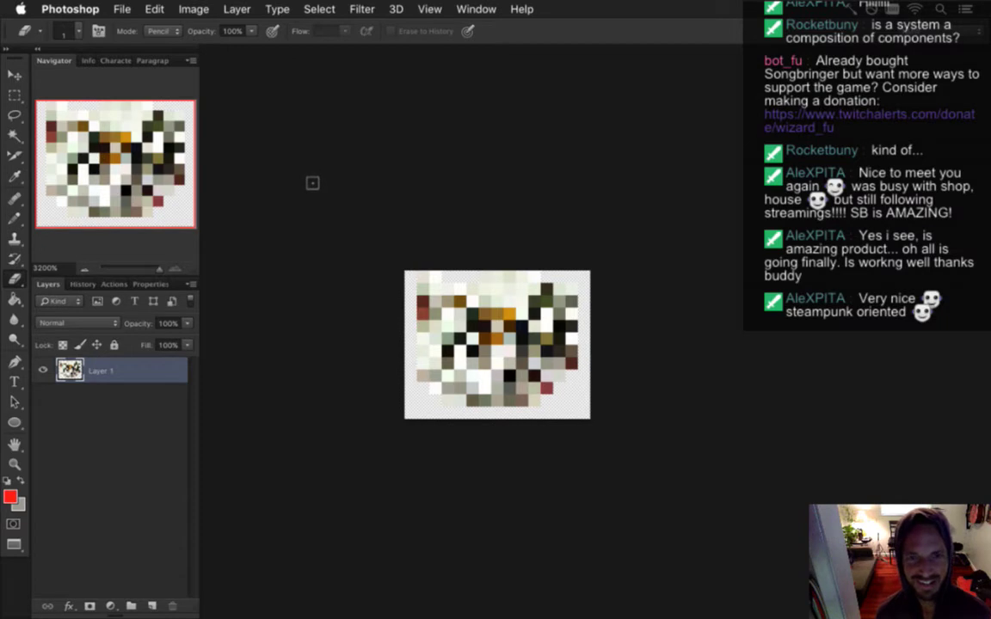
Step: Convert the locket image to Indexed Color with a reduced Local (Perceptual) palette and no dithering
{"action": "left_click", "coordinate": [193, 10]}
{"action": "mouse_move", "coordinate": [284, 28]}
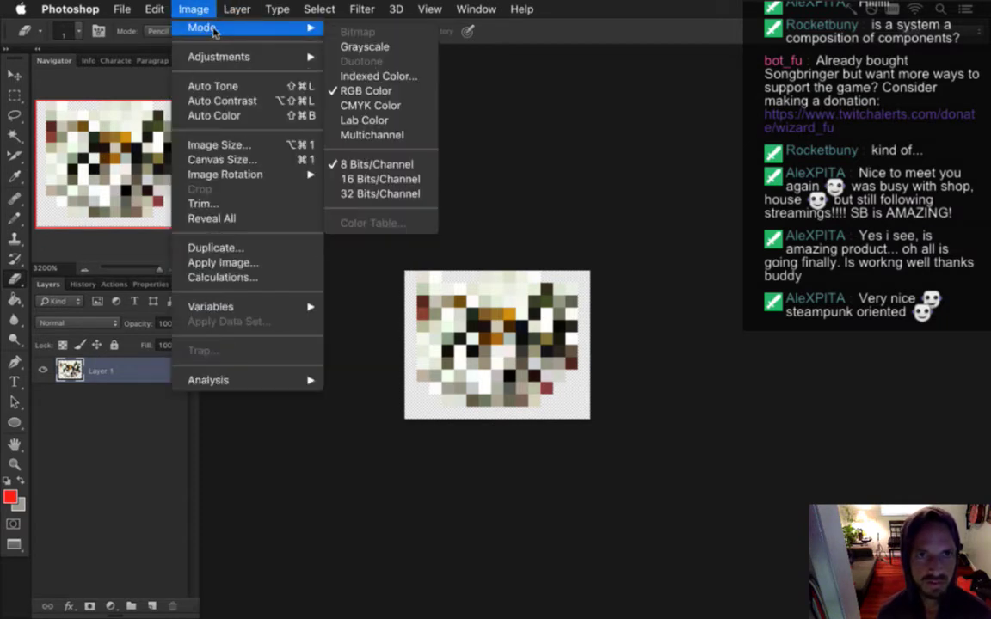
{"action": "left_click", "coordinate": [378, 75]}
{"action": "left_click", "coordinate": [823, 118]}
{"action": "left_click", "coordinate": [757, 177]}
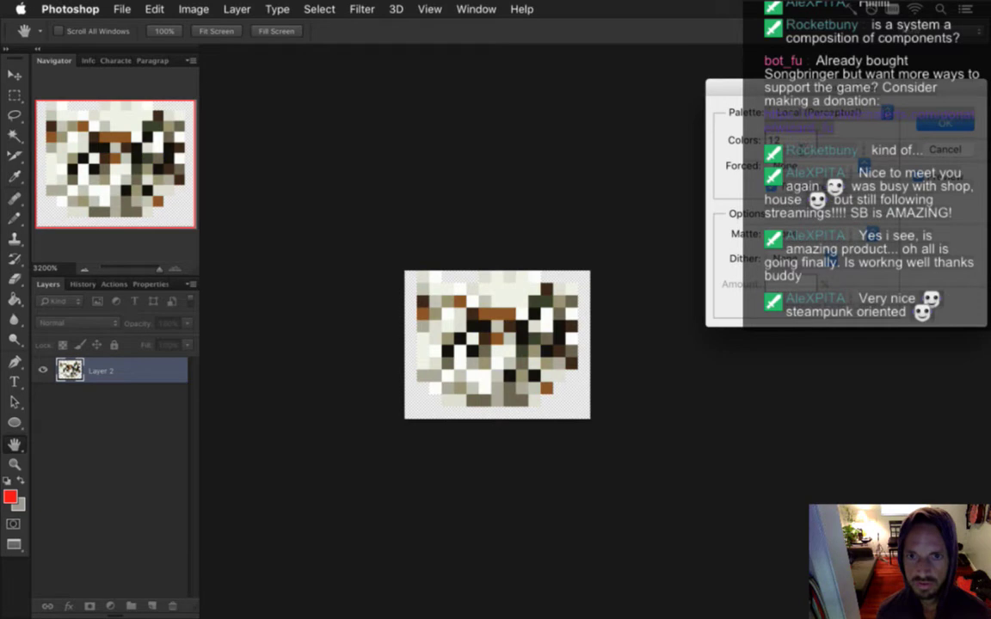
{"action": "type", "text": "8"}
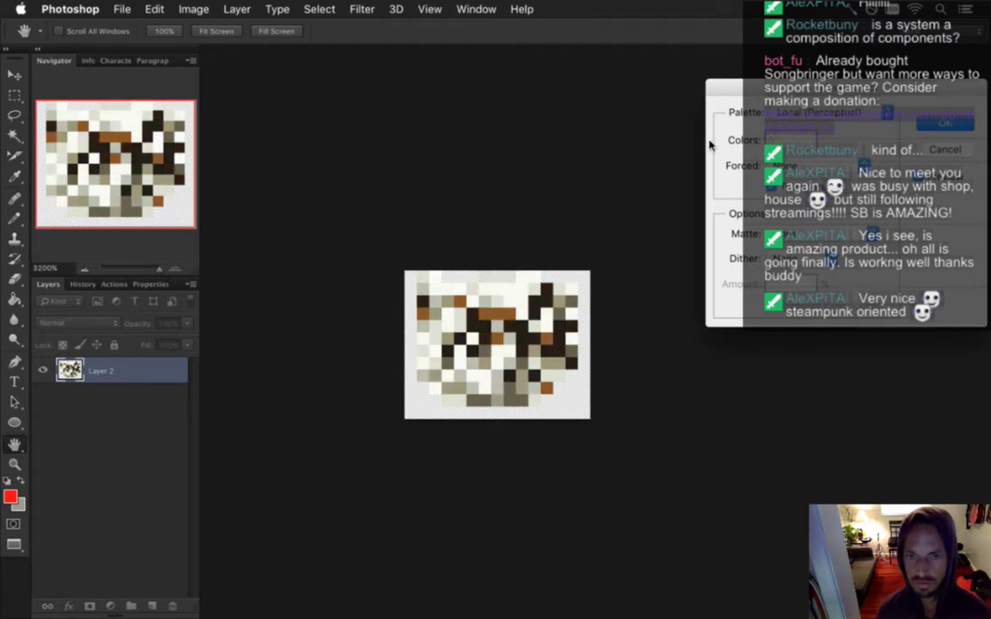
{"action": "key", "text": "Return"}
Step: Copy the whole reduced locket image into Hud.psd and place it just above the first fiery orb
{"action": "key", "text": "e"}
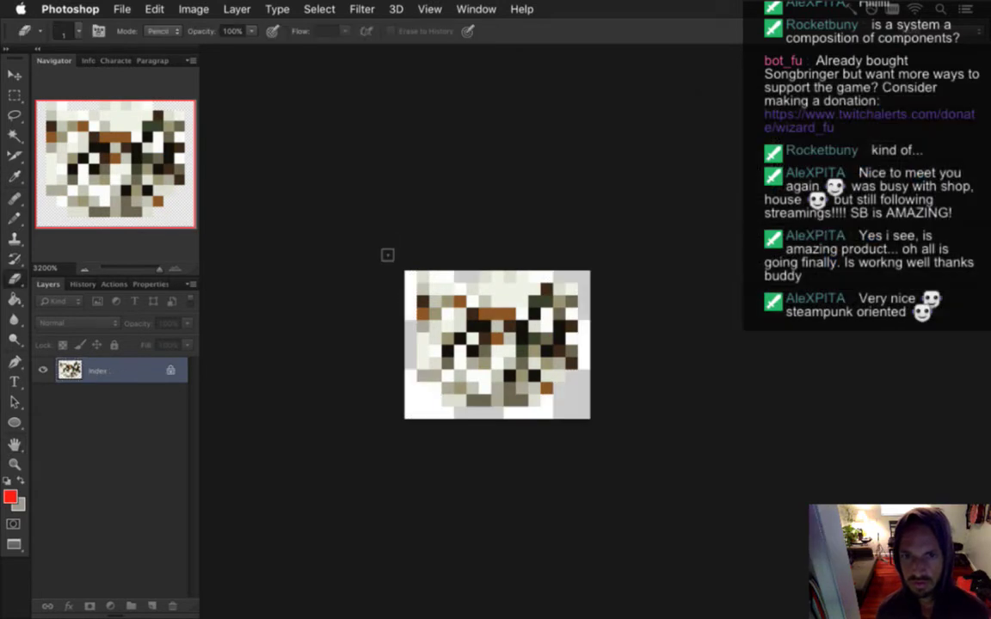
{"action": "left_click", "coordinate": [476, 9]}
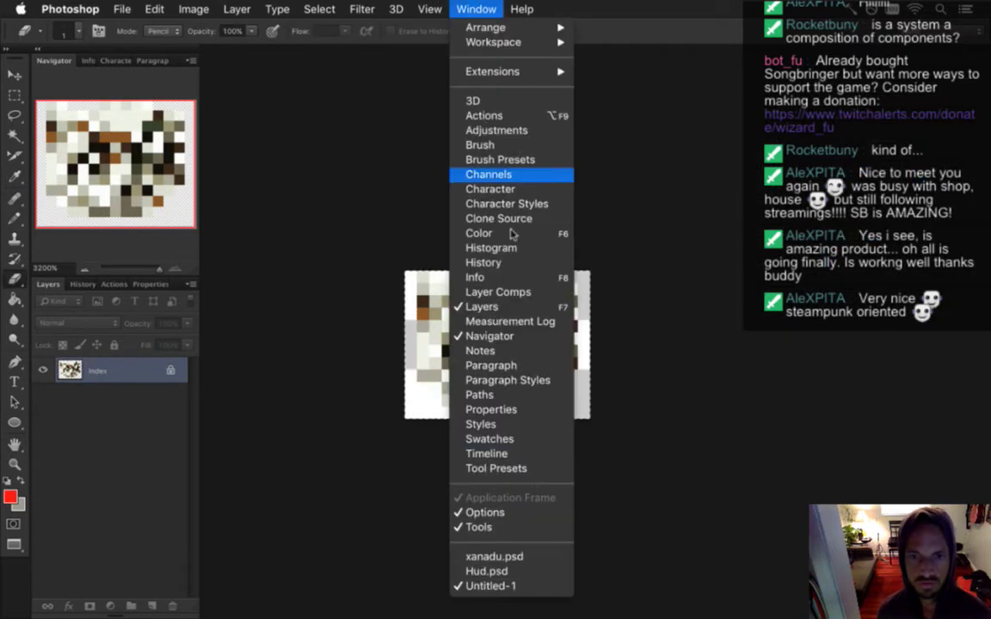
{"action": "left_click", "coordinate": [537, 570]}
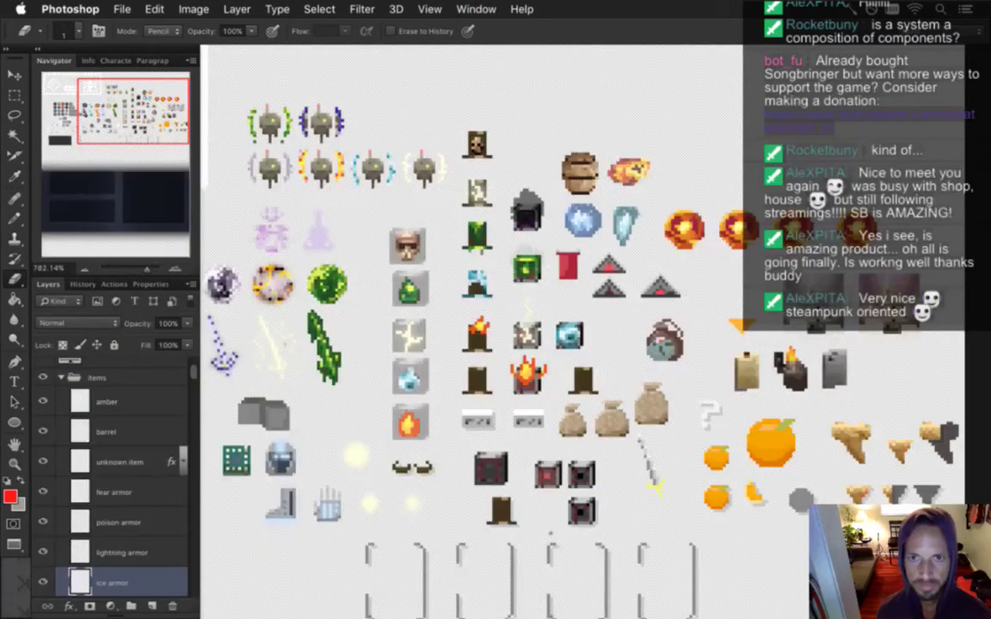
{"action": "key", "text": "super+v"}
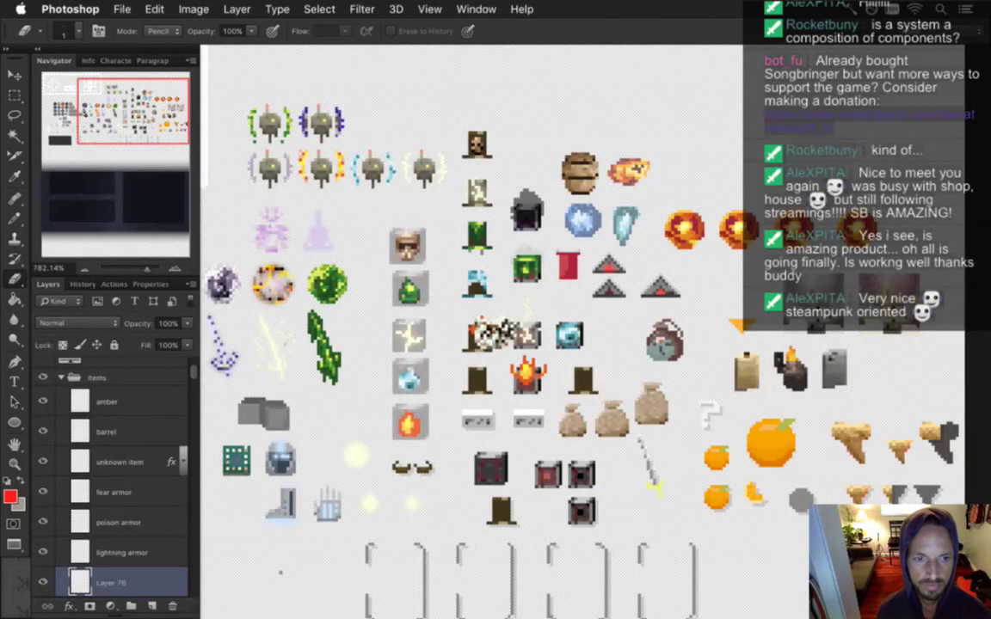
{"action": "key", "text": "v"}
{"action": "left_click_drag", "start_coordinate": [508, 315], "coordinate": [697, 163]}
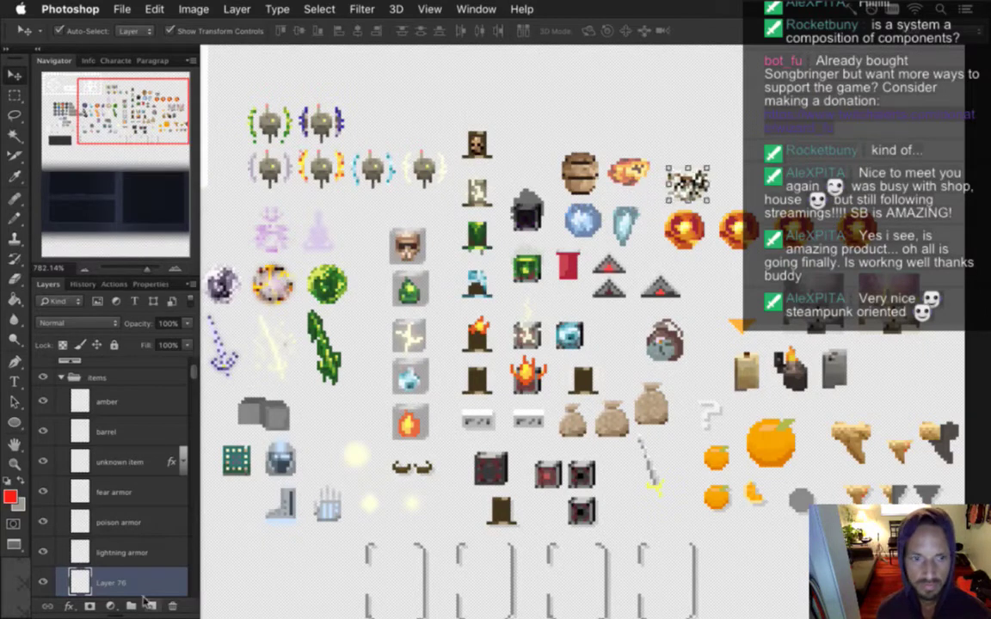
Step: Erase the fiery orb artwork from the ice armor layer below the pasted locket
{"action": "scroll", "coordinate": [193, 372], "scroll_direction": "down", "scroll_amount": 5}
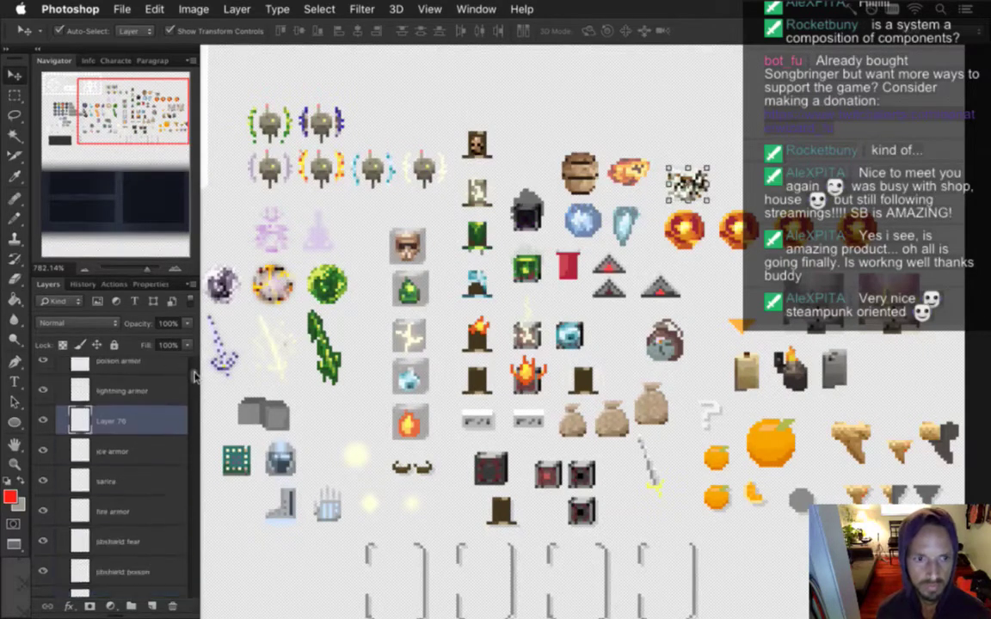
{"action": "scroll", "coordinate": [192, 371], "scroll_direction": "up", "scroll_amount": 3}
{"action": "left_click", "coordinate": [137, 541]}
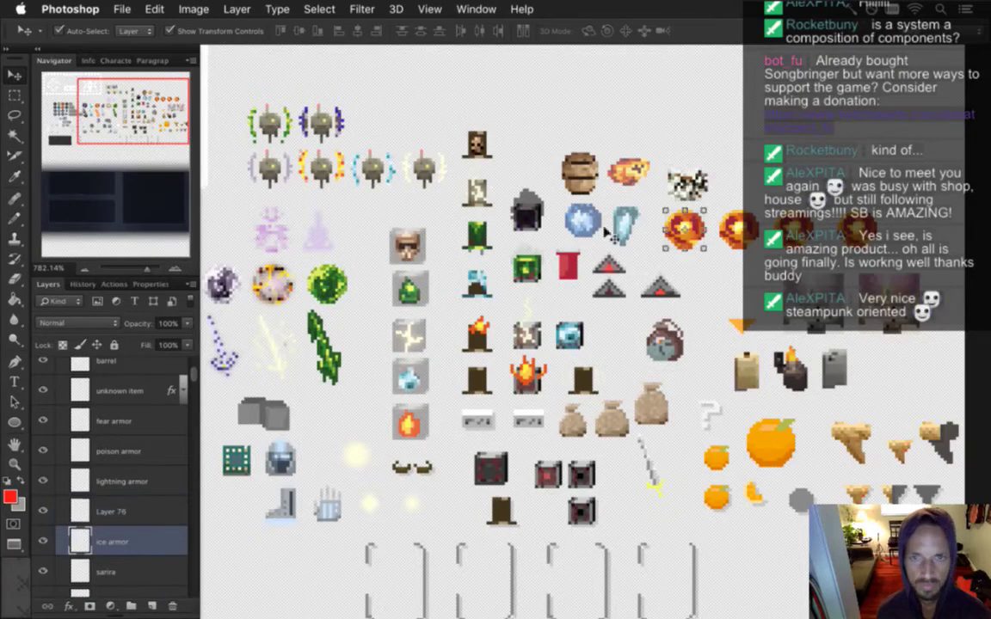
{"action": "scroll", "coordinate": [730, 180], "scroll_direction": "up", "scroll_amount": 5}
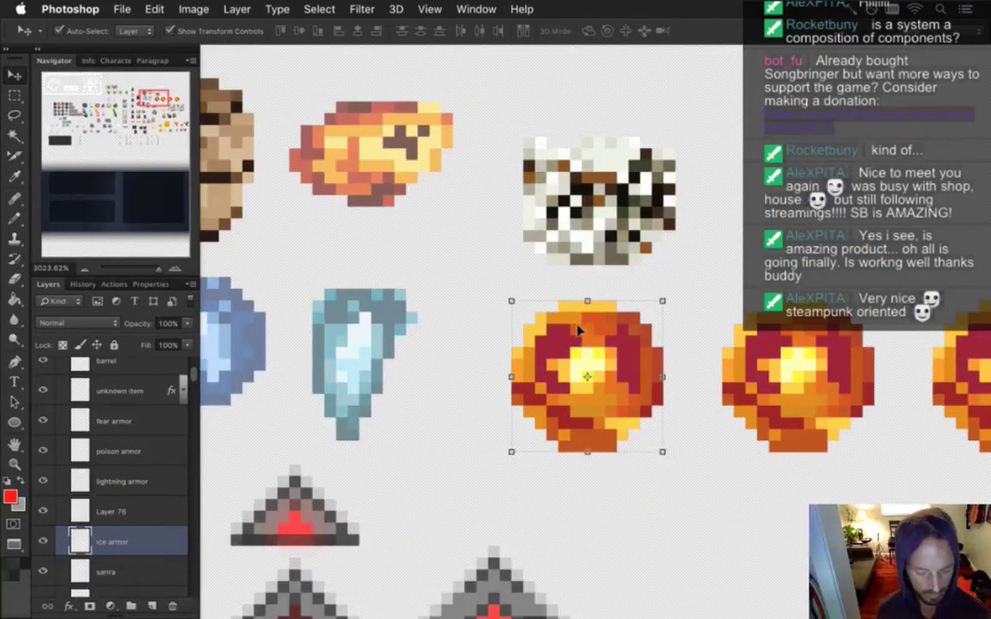
{"action": "key", "text": "e"}
{"action": "left_click_drag", "start_coordinate": [529, 380], "coordinate": [582, 379]}
{"action": "left_click_drag", "start_coordinate": [628, 437], "coordinate": [631, 376]}
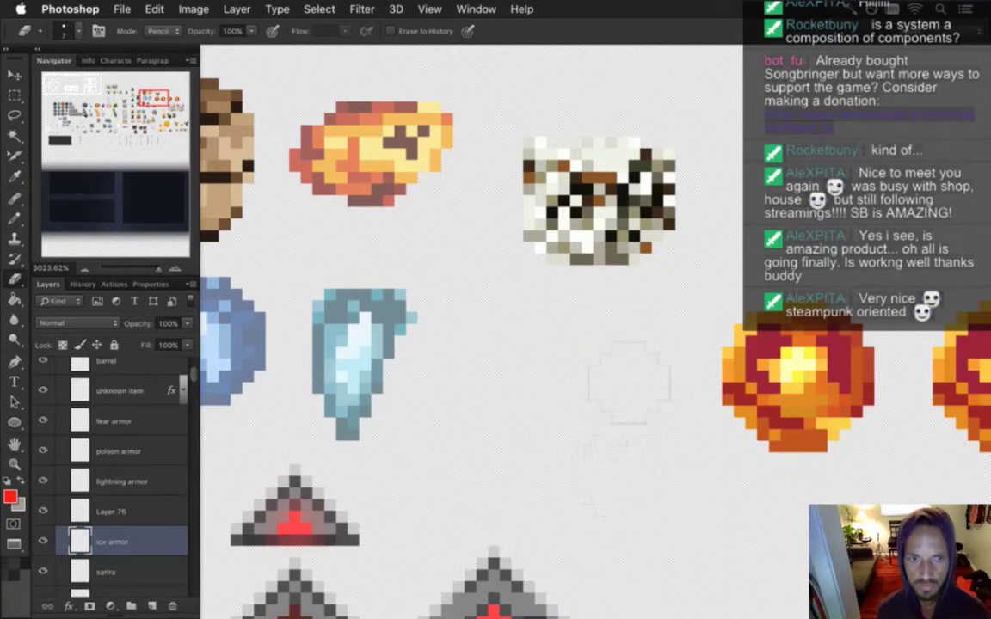
Step: Sample a pale cream colour and stamp a 15-pixel-wide Pencil disc below the pixelated locket reference on the ice armor layer
{"action": "key", "text": "i"}
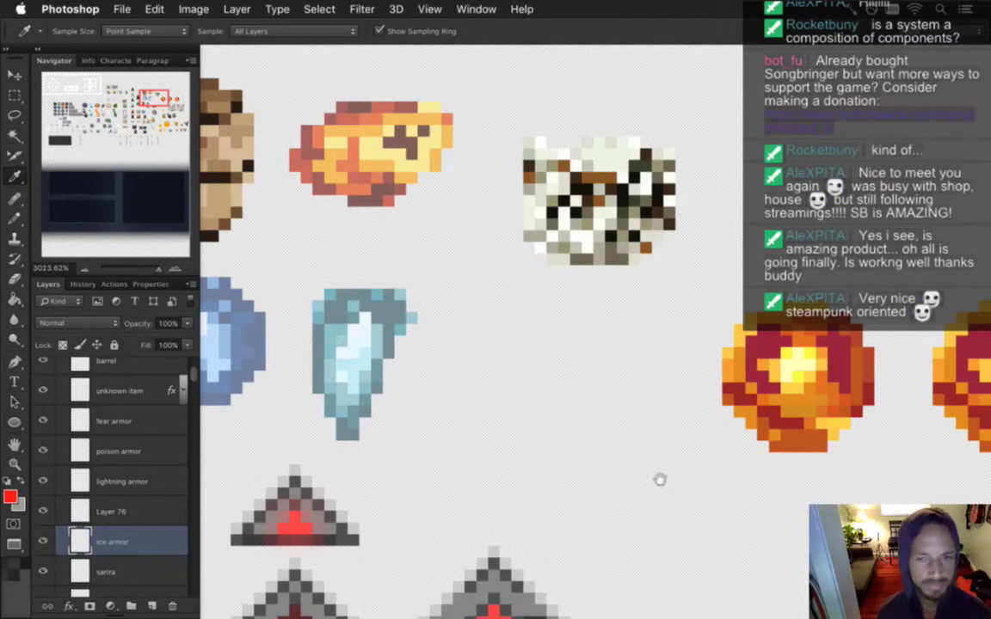
{"action": "left_click_drag", "start_coordinate": [650, 523], "coordinate": [530, 166]}
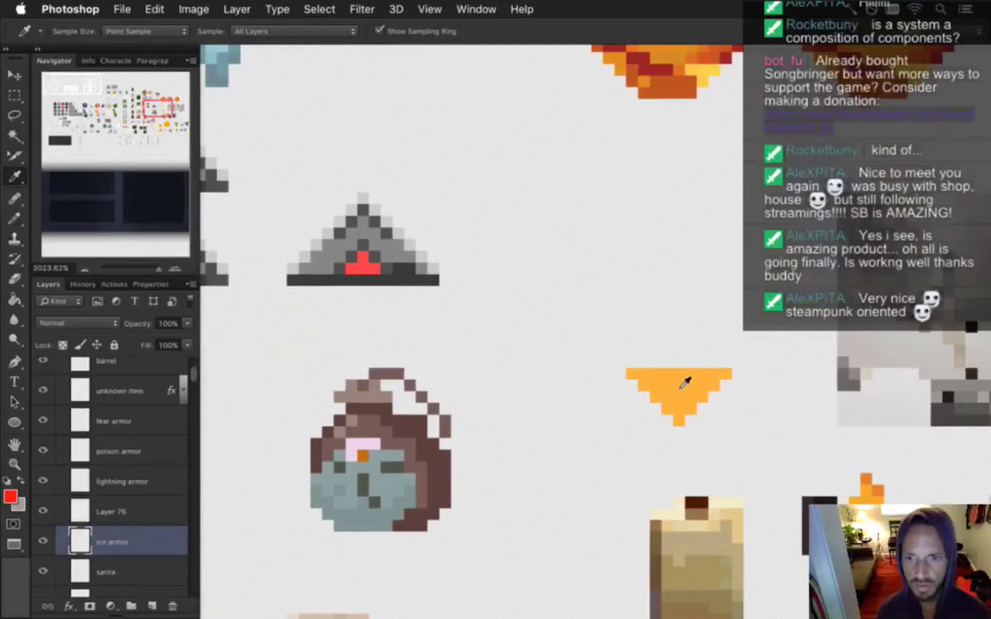
{"action": "left_click", "coordinate": [740, 514]}
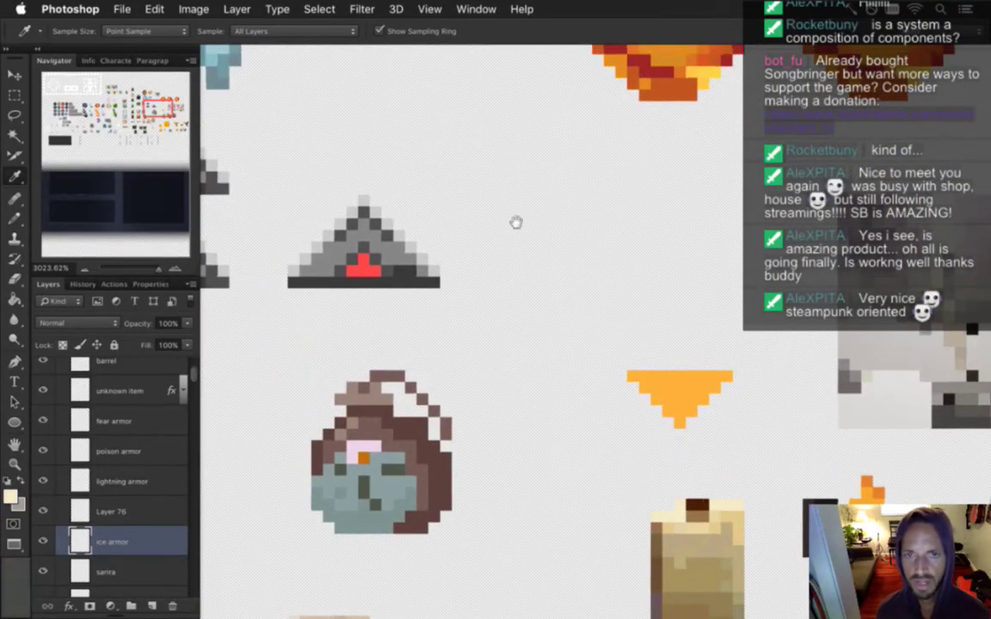
{"action": "left_click_drag", "start_coordinate": [515, 221], "coordinate": [558, 413]}
{"action": "key", "text": "b"}
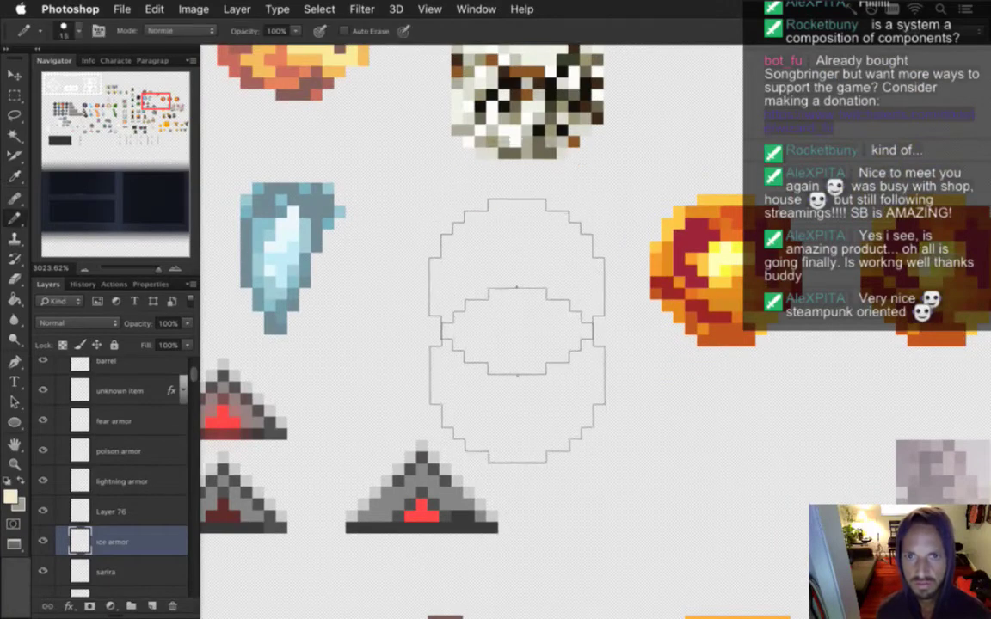
{"action": "left_click_drag", "start_coordinate": [533, 221], "coordinate": [522, 294]}
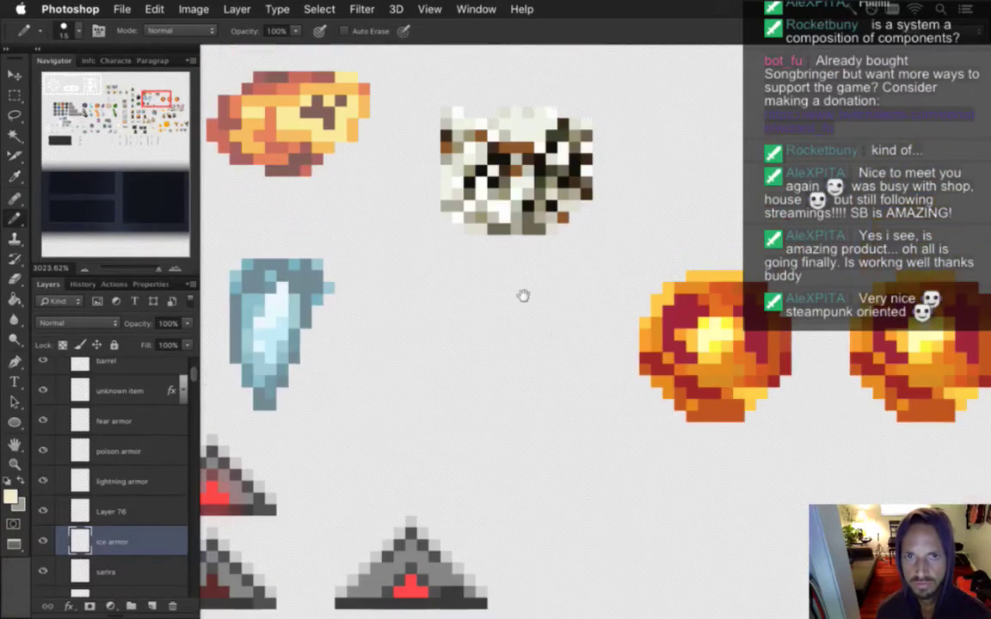
{"action": "left_click", "coordinate": [507, 345]}
Step: Shorten the cream disc by selecting its upper half and moving it down over the lower half, then deselect
{"action": "key", "text": "z"}
{"action": "scroll", "coordinate": [606, 479], "scroll_direction": "down", "scroll_amount": 3}
{"action": "left_click_drag", "start_coordinate": [617, 488], "coordinate": [559, 300]}
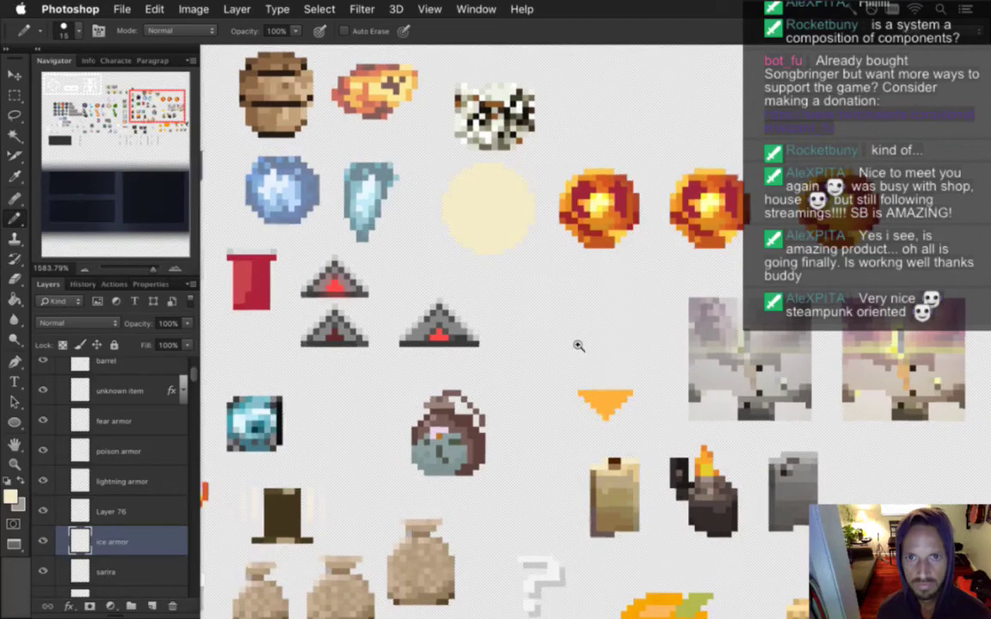
{"action": "scroll", "coordinate": [582, 345], "scroll_direction": "up", "scroll_amount": 1}
{"action": "key", "text": "m"}
{"action": "left_click_drag", "start_coordinate": [409, 145], "coordinate": [534, 191]}
{"action": "key", "text": "v"}
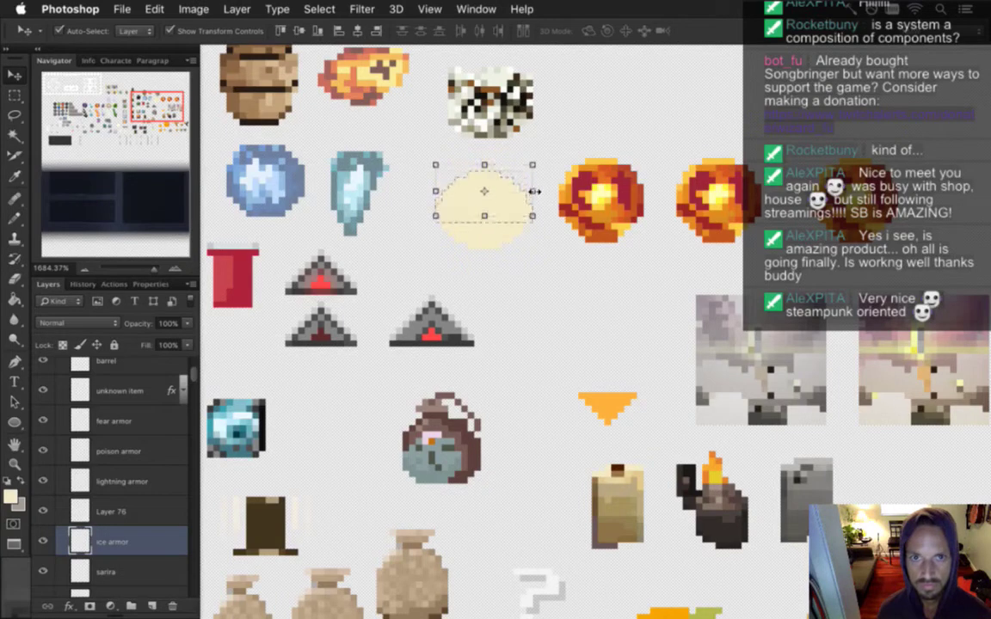
{"action": "key", "text": "m"}
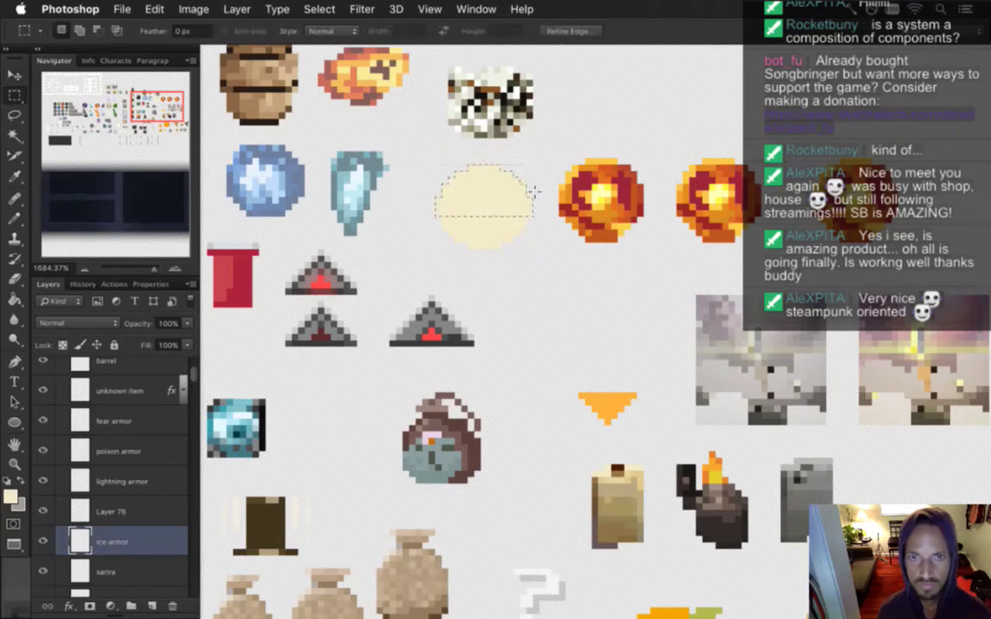
{"action": "key", "text": "ctrl+d"}
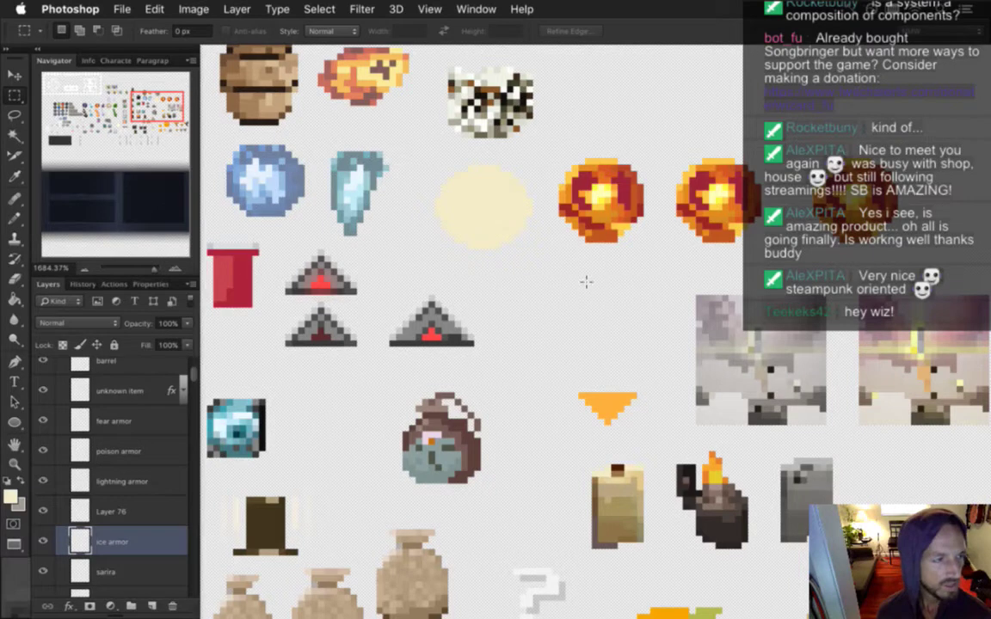
Step: Outline the lower edge of the cream disc with a 1-pixel Pencil in dark brown sampled from existing artwork
{"action": "key", "text": "i"}
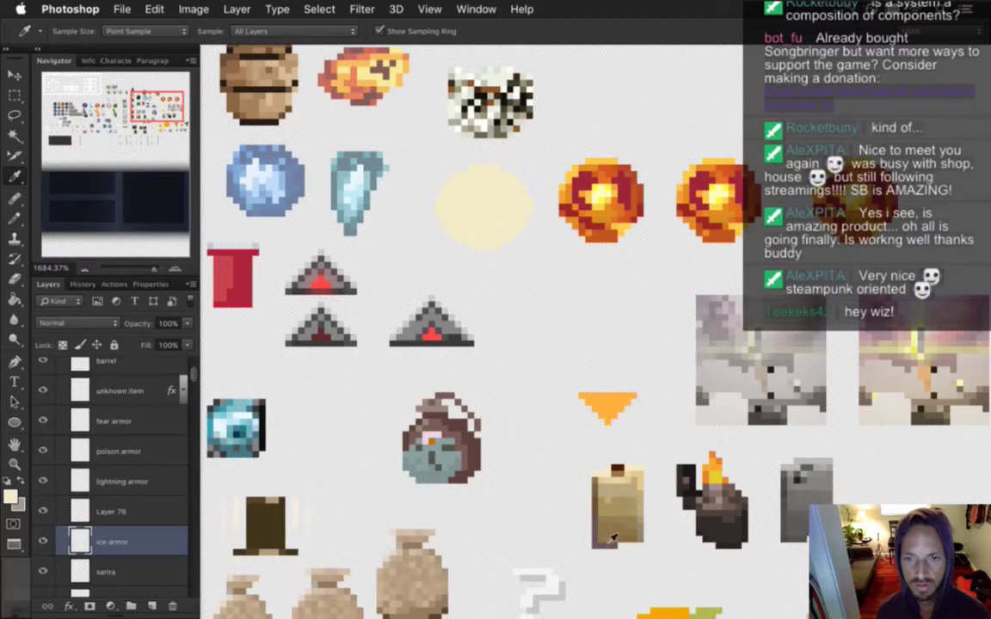
{"action": "left_click", "coordinate": [542, 476]}
{"action": "key", "text": "b"}
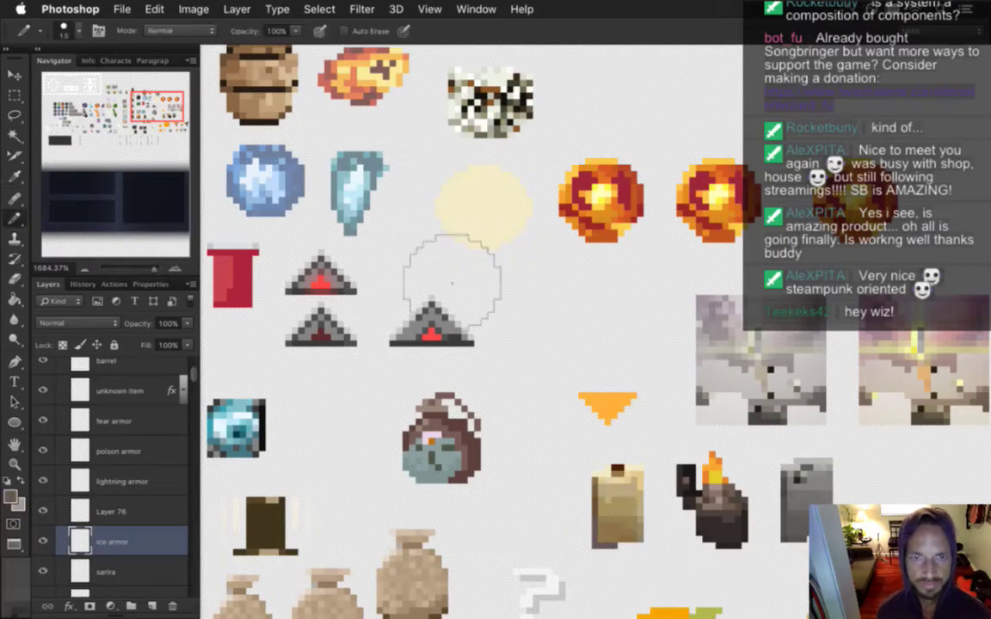
{"action": "key", "text": "bracketleft"}
{"action": "key", "text": "bracketleft"}
{"action": "key", "text": "bracketleft"}
{"action": "key", "text": "bracketleft"}
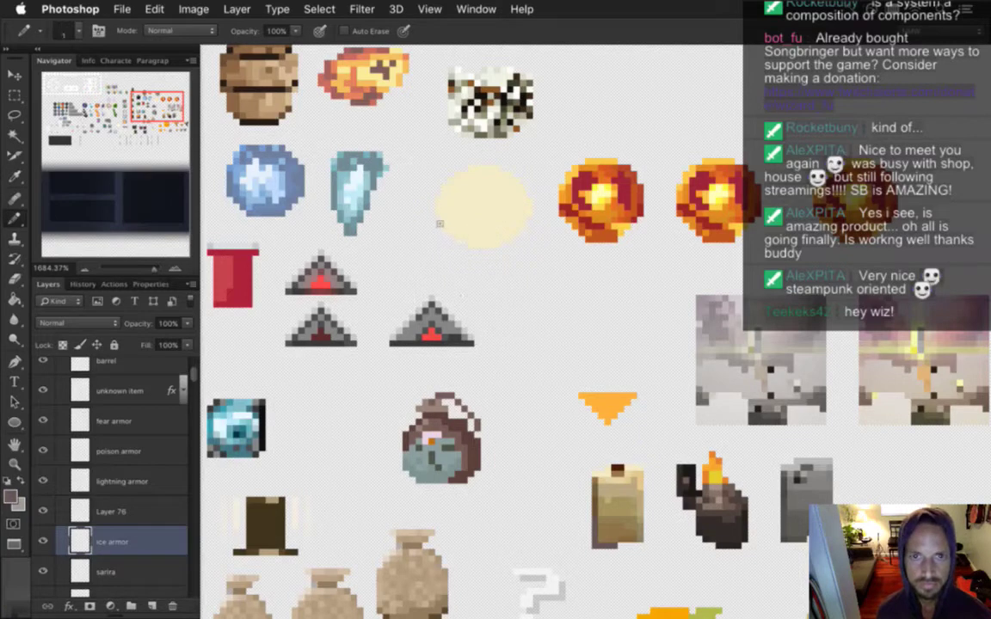
{"action": "mouse_move", "coordinate": [437, 206]}
{"action": "left_mouse_down"}
{"action": "mouse_move", "coordinate": [449, 247]}
{"action": "mouse_move", "coordinate": [471, 259]}
{"action": "mouse_move", "coordinate": [502, 256]}
{"action": "mouse_move", "coordinate": [532, 206]}
{"action": "left_mouse_up"}
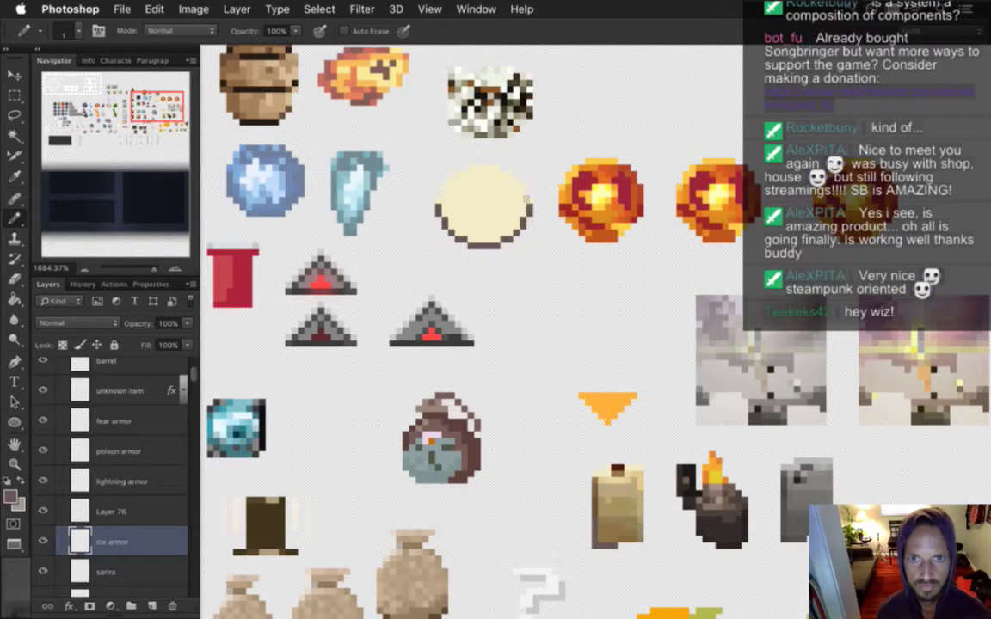
Step: Sample golden brown from the tan flask, outline the disc's upper edge and draw four small engraved marks inside it
{"action": "key", "text": "i"}
{"action": "left_click", "coordinate": [631, 535]}
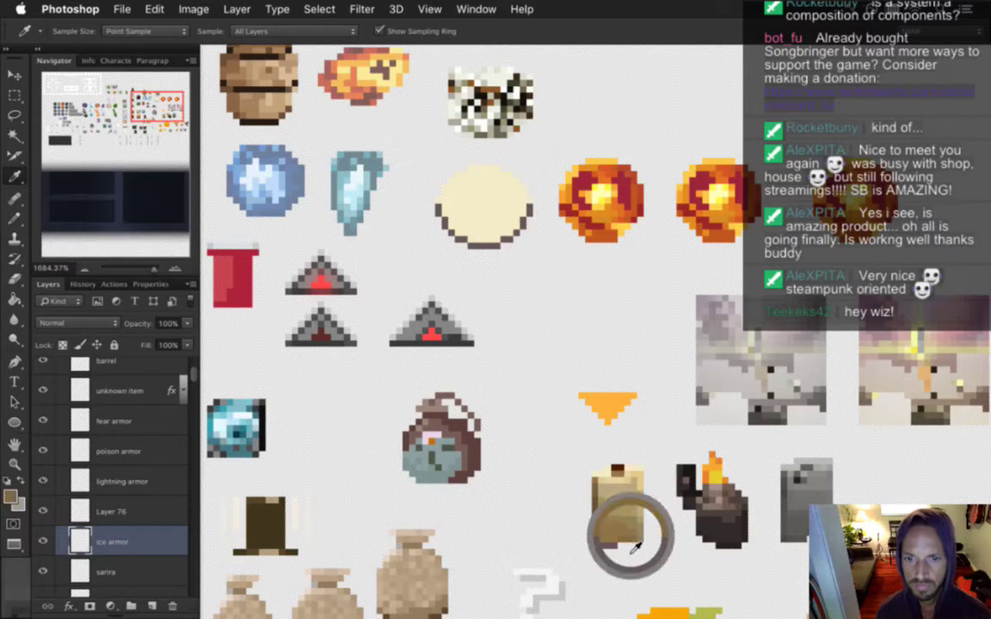
{"action": "key", "text": "b"}
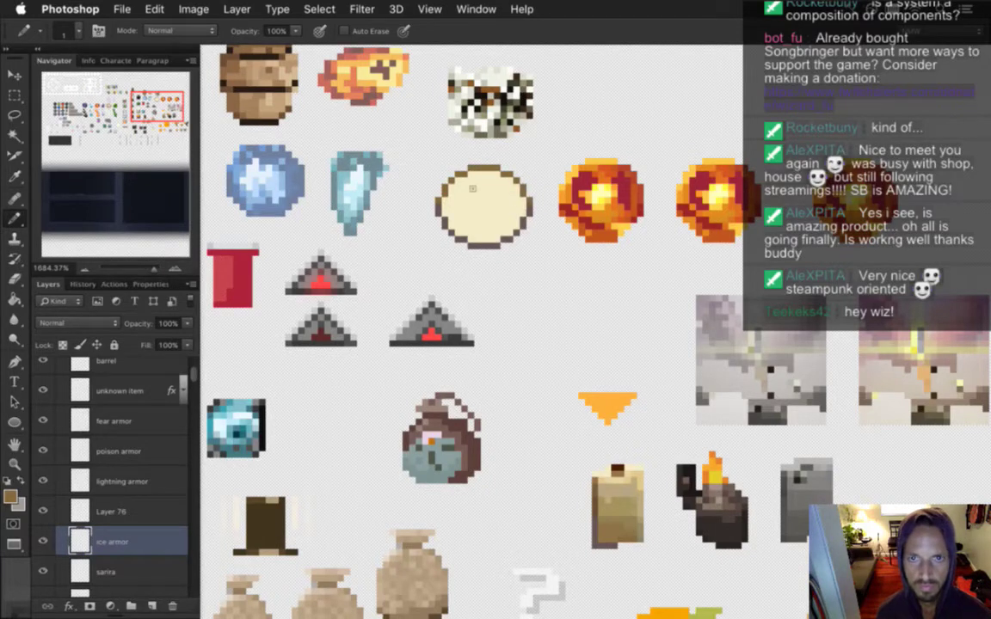
{"action": "mouse_move", "coordinate": [447, 177]}
{"action": "left_mouse_down"}
{"action": "mouse_move", "coordinate": [472, 194]}
{"action": "mouse_move", "coordinate": [514, 181]}
{"action": "left_mouse_up"}
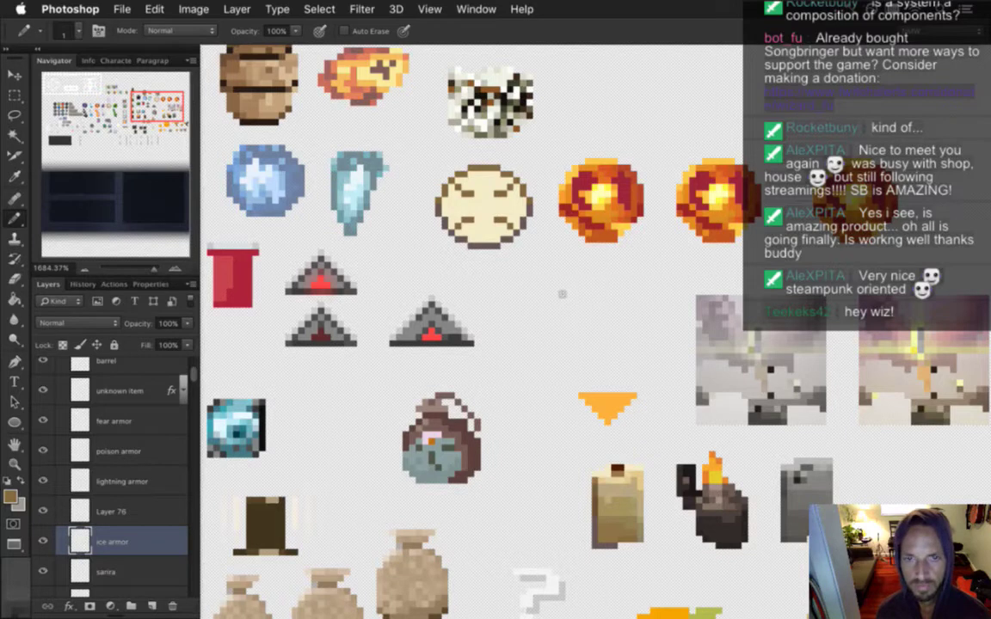
Step: Sample tan from the flask, shade around the disc's engraved marks and fill the remaining cream area with tan
{"action": "key", "text": "i"}
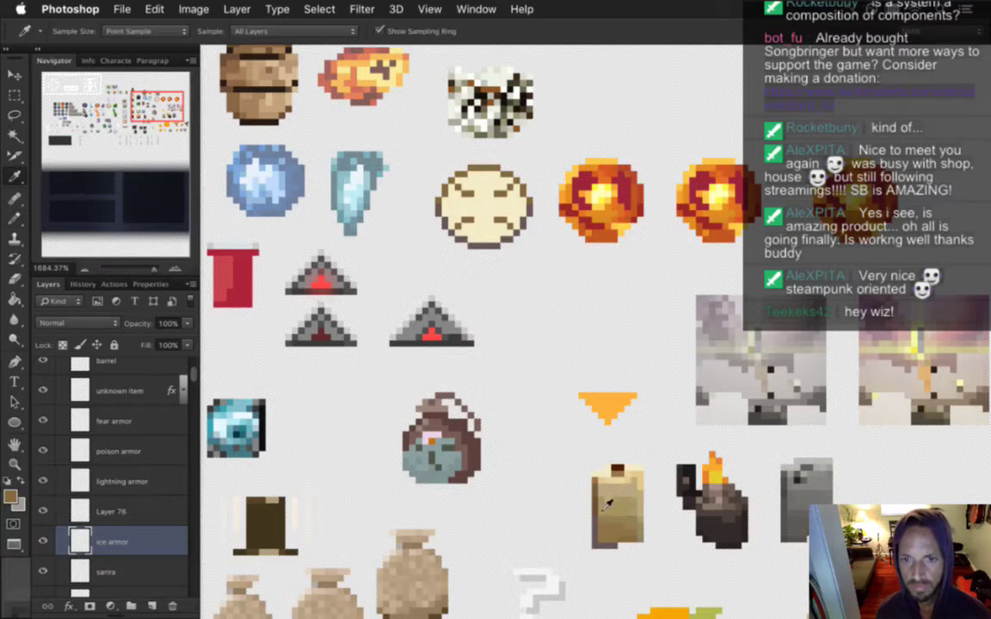
{"action": "key", "text": "b"}
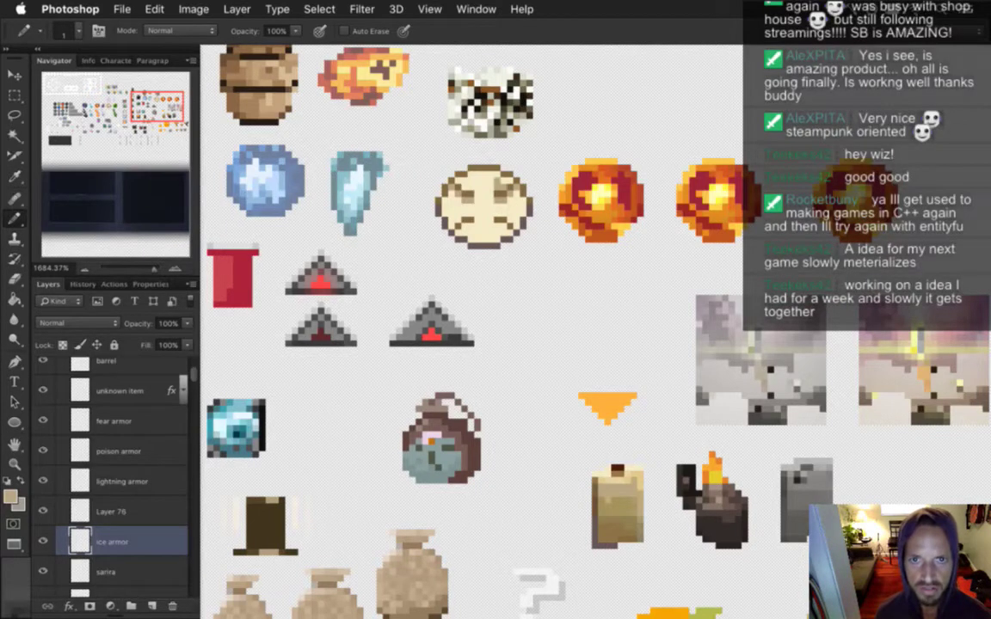
{"action": "key", "text": "g"}
{"action": "left_click", "coordinate": [449, 176]}
{"action": "key", "text": "b"}
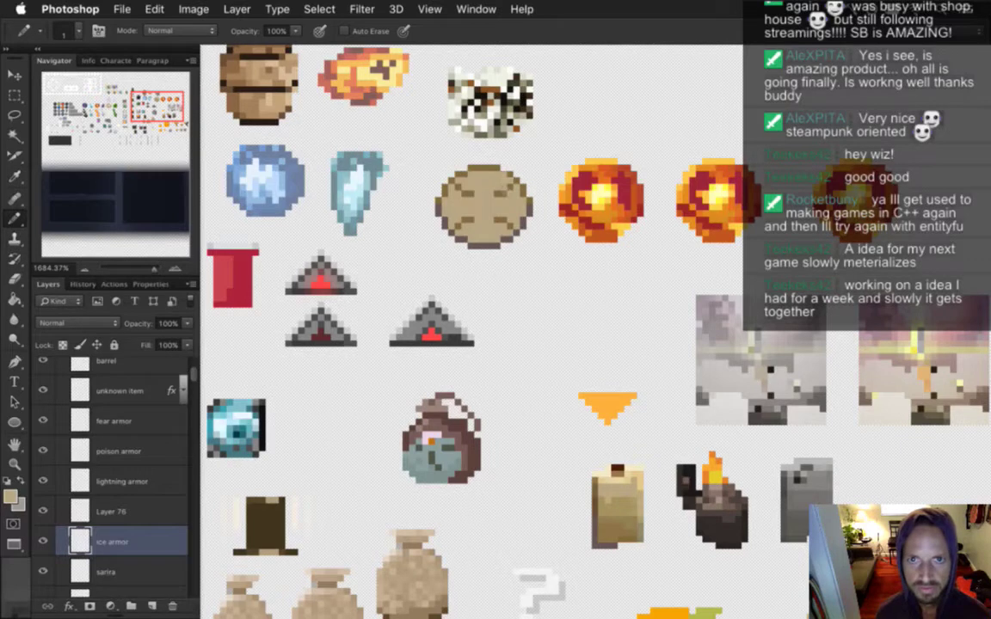
Step: Shade the tan disc with sampled brown tones, building a darker uneven band around its upper and lower edges
{"action": "left_click", "coordinate": [453, 158], "text": "alt"}
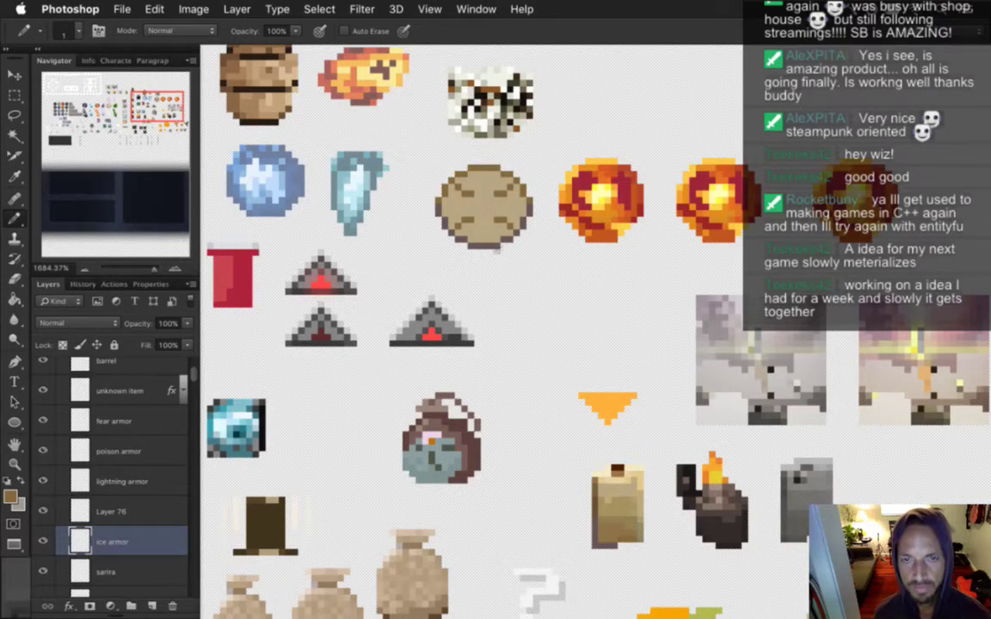
{"action": "key", "text": "i"}
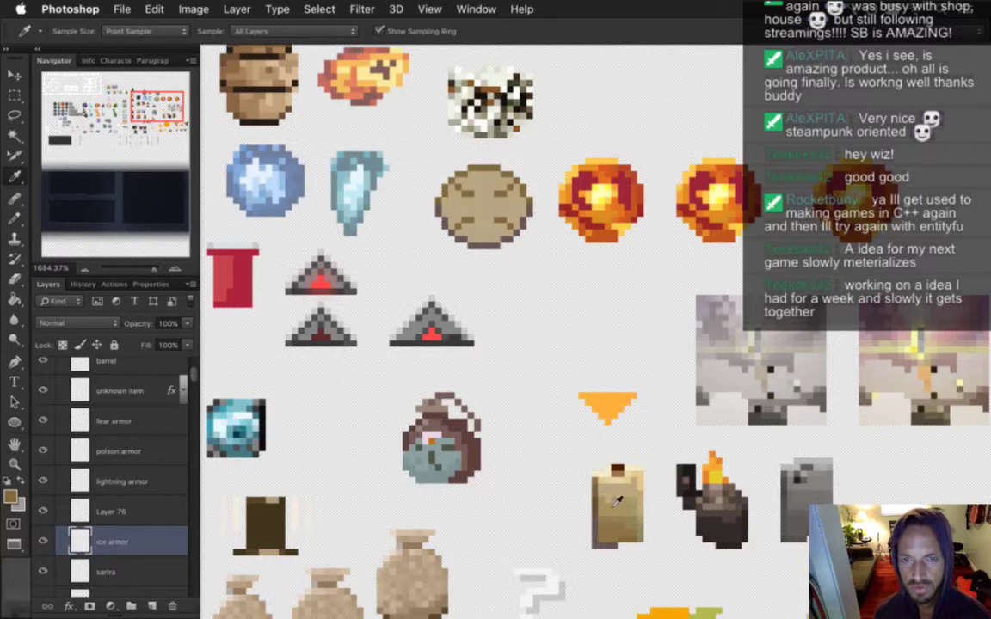
{"action": "left_click", "coordinate": [467, 241]}
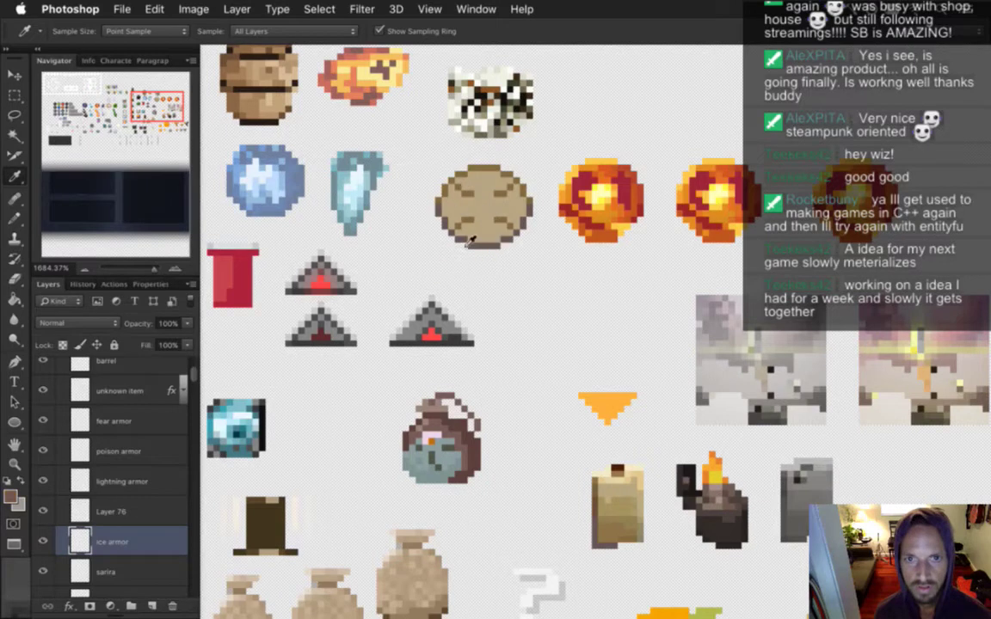
{"action": "left_click", "coordinate": [443, 206]}
{"action": "key", "text": "b"}
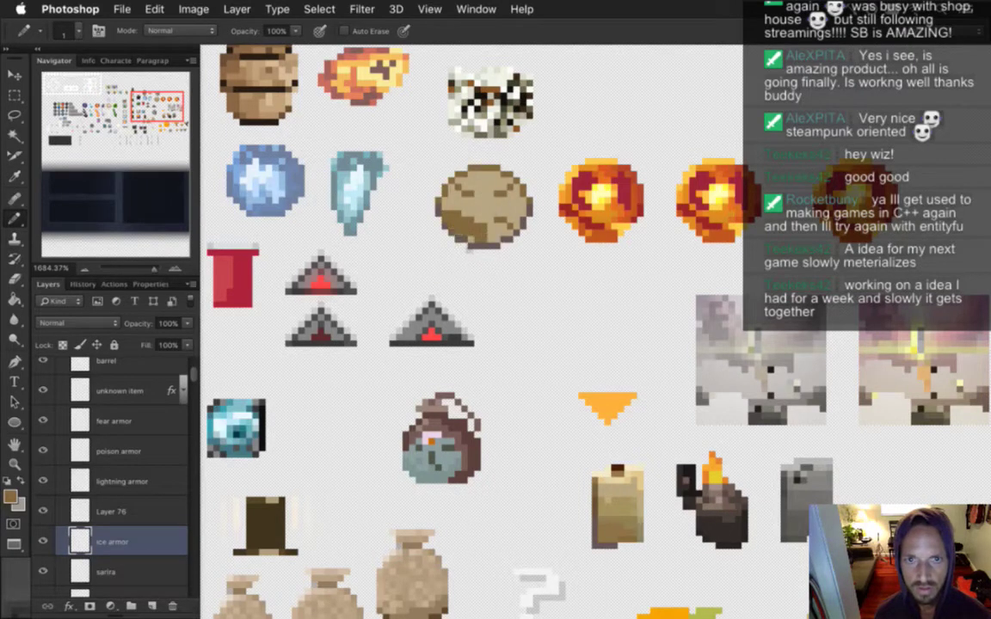
{"action": "mouse_move", "coordinate": [434, 225]}
{"action": "left_mouse_down"}
{"action": "mouse_move", "coordinate": [447, 211]}
{"action": "mouse_move", "coordinate": [445, 228]}
{"action": "mouse_move", "coordinate": [418, 162]}
{"action": "mouse_move", "coordinate": [444, 166]}
{"action": "mouse_move", "coordinate": [449, 181]}
{"action": "left_mouse_up"}
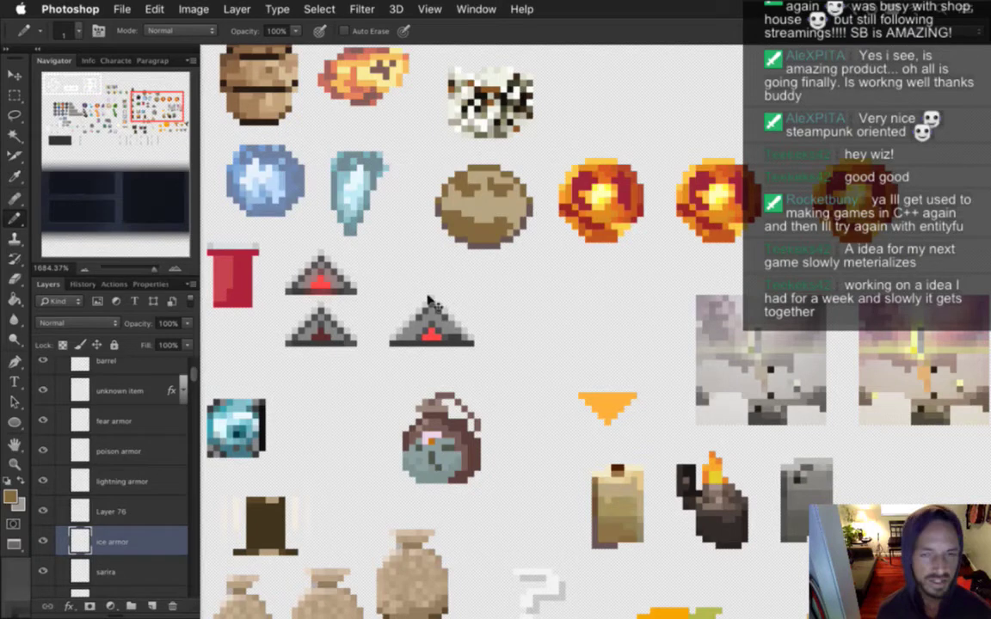
Step: Switch to Chrome, close the silver locket photo and browse the locket image results for another reference
{"action": "key", "text": "super+Tab"}
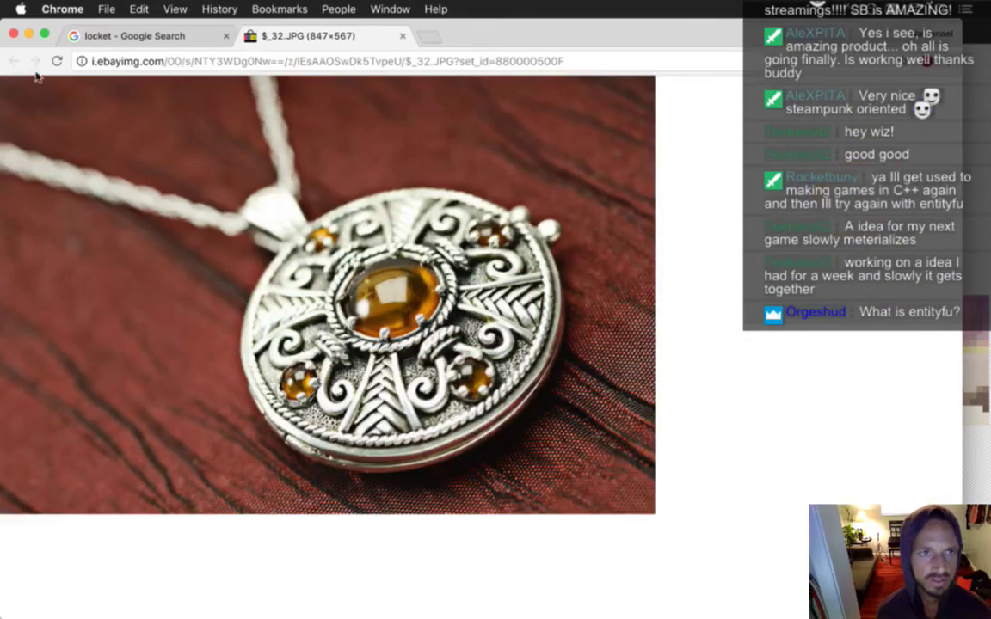
{"action": "key", "text": "super+w"}
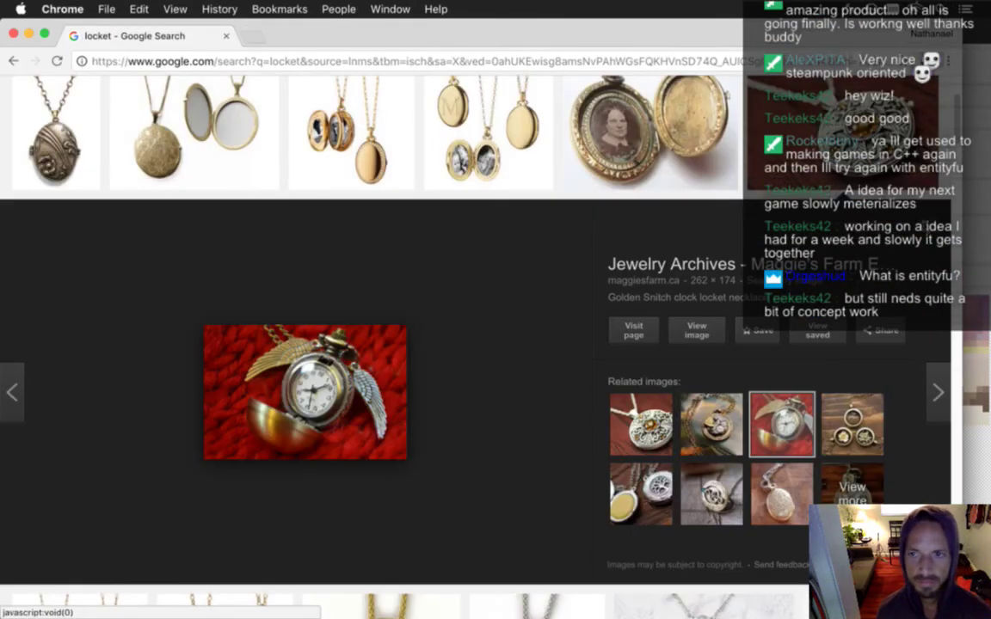
{"action": "key", "text": "Escape"}
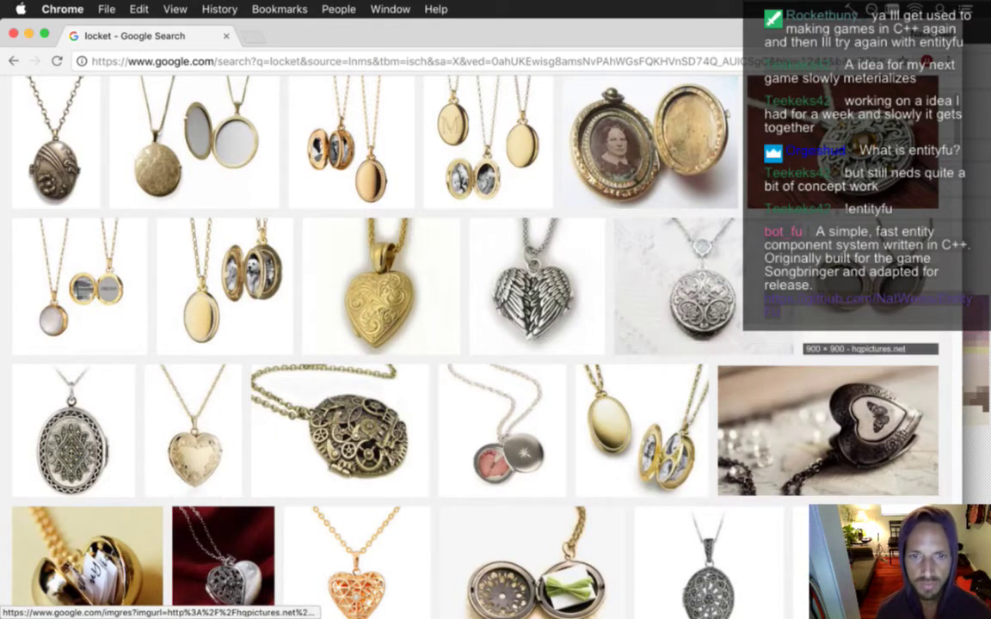
{"action": "scroll", "coordinate": [782, 302], "scroll_direction": "up", "scroll_amount": 3}
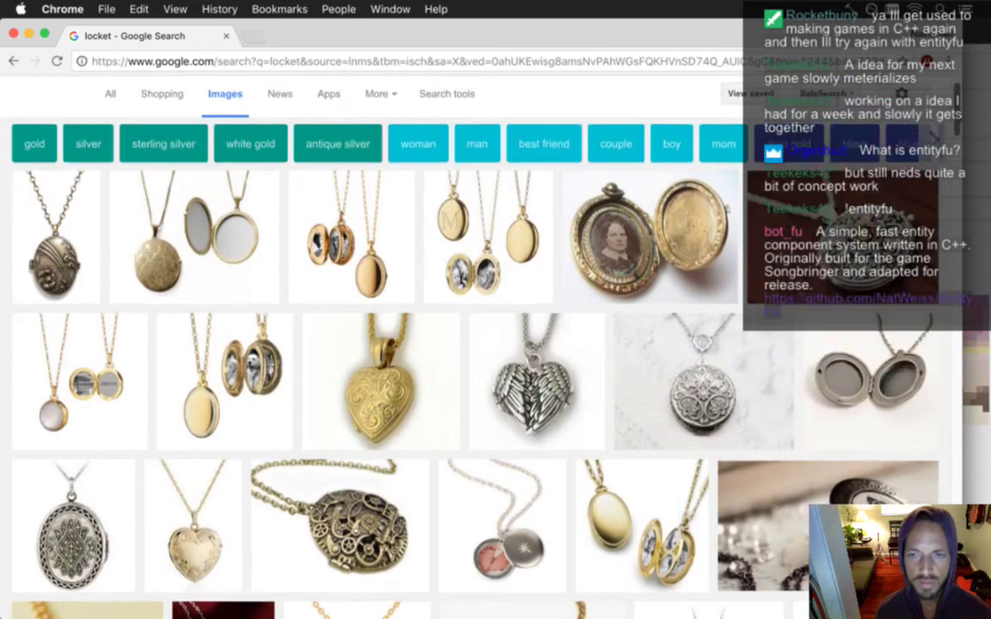
{"action": "scroll", "coordinate": [783, 303], "scroll_direction": "down", "scroll_amount": 3}
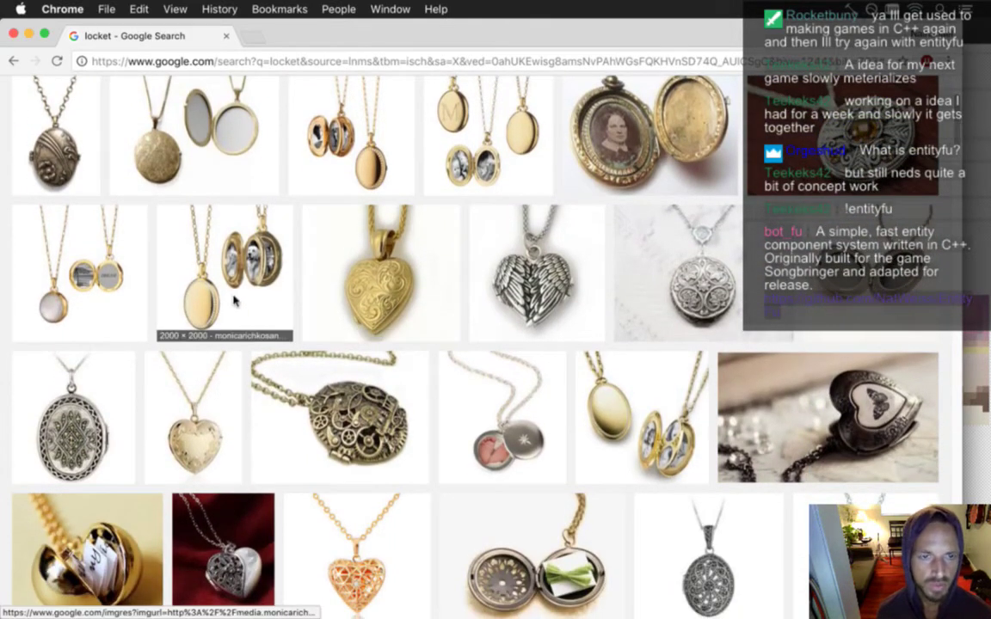
Step: Open the gold oval locket photo 44308-2.jpg at full size and copy the image
{"action": "left_click", "coordinate": [202, 260]}
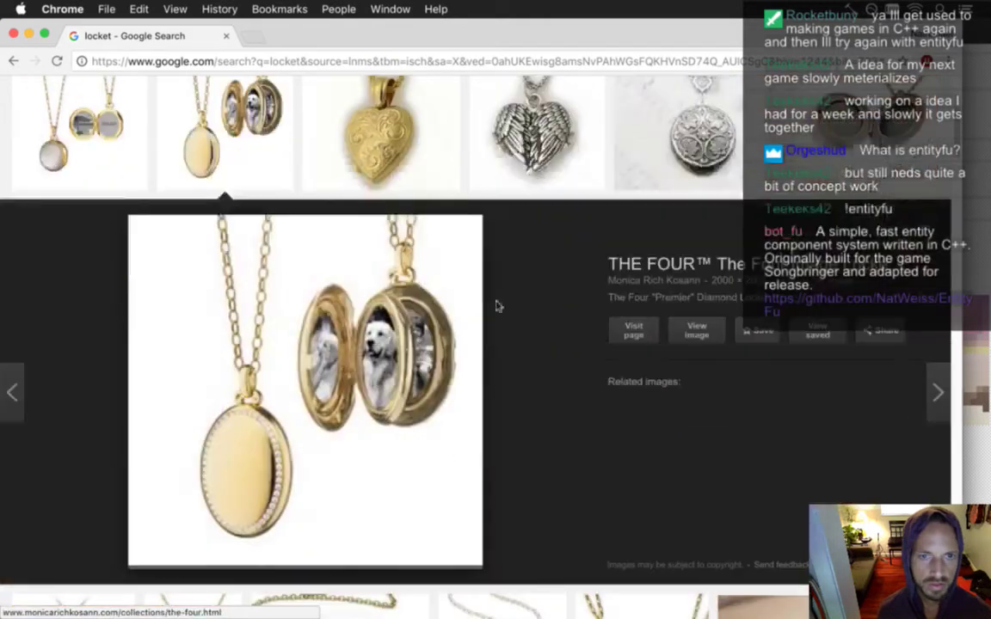
{"action": "left_click", "coordinate": [695, 329]}
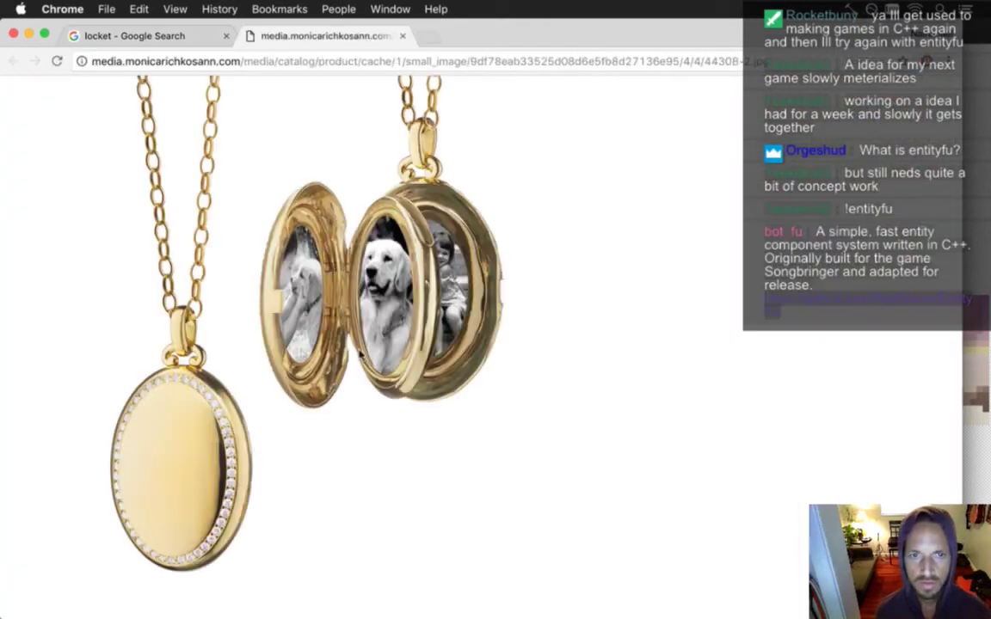
{"action": "right_click", "coordinate": [232, 392]}
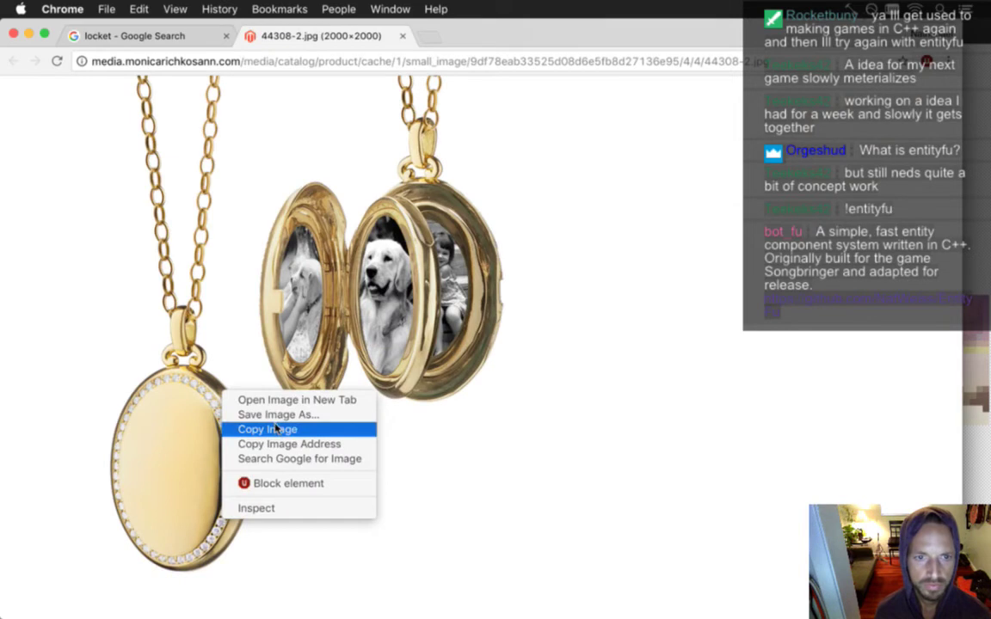
{"action": "left_click", "coordinate": [255, 431]}
Step: Switch to Photoshop, create a new 2000 × 2000 pixel document from the clipboard preset and paste the copied locket photo into it
{"action": "key", "text": "super+Tab"}
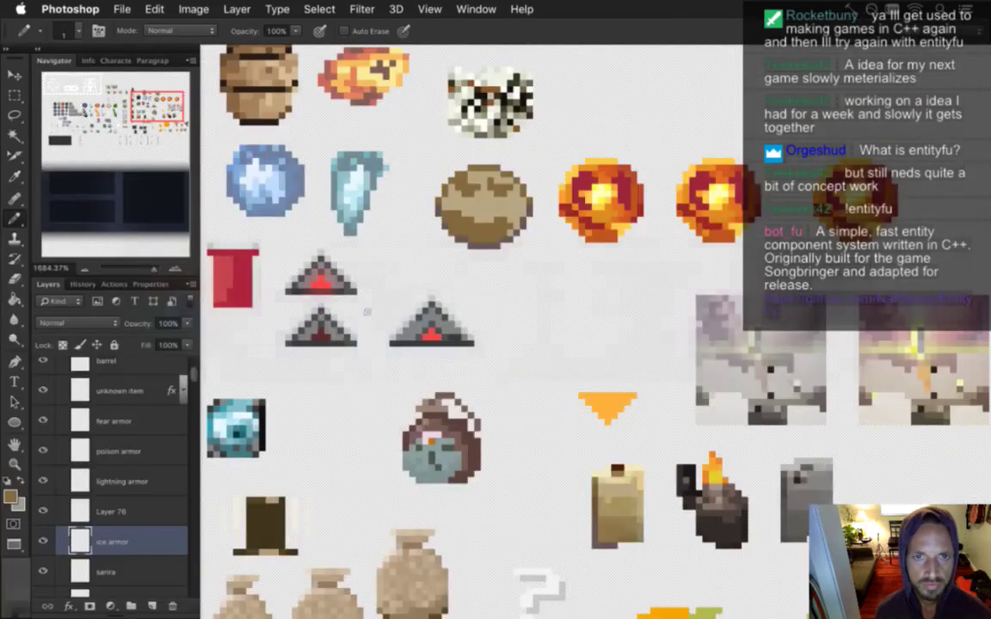
{"action": "left_click", "coordinate": [475, 9]}
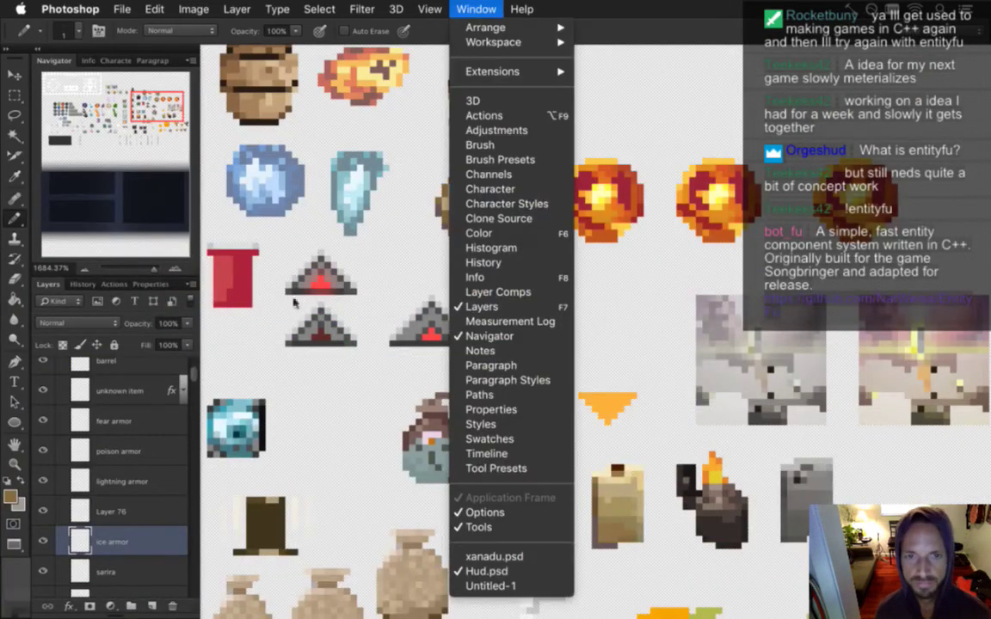
{"action": "left_click", "coordinate": [283, 245]}
{"action": "key", "text": "super+n"}
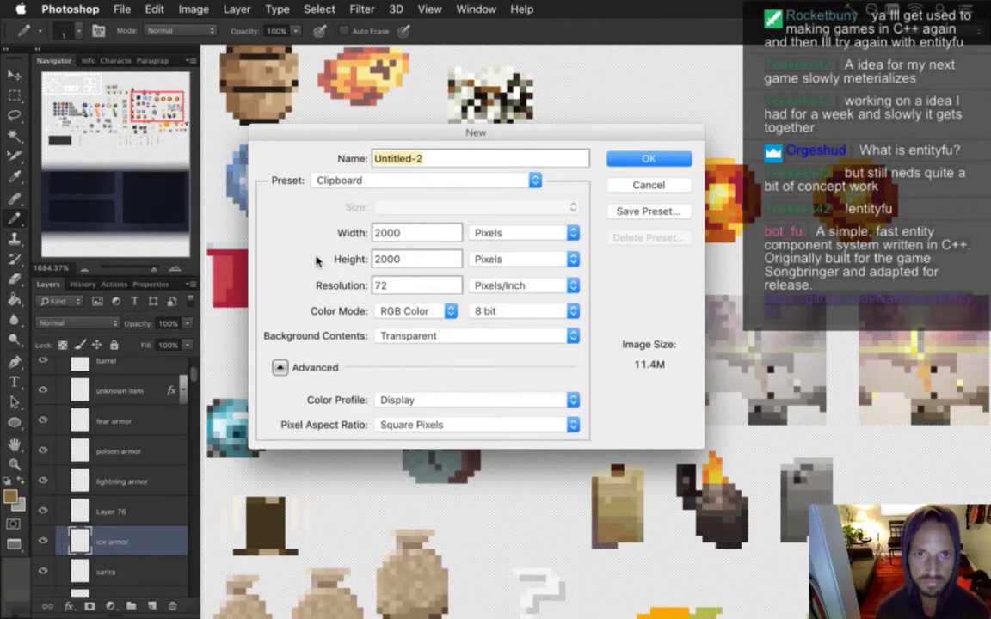
{"action": "key", "text": "Return"}
{"action": "key", "text": "super+v"}
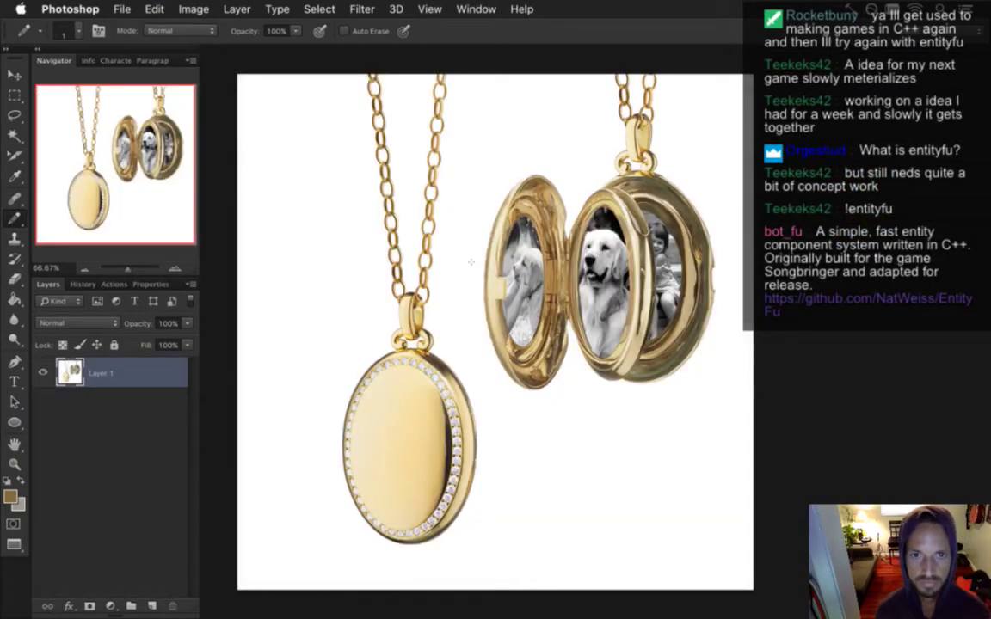
Step: Crop the photo to a rectangle tightly enclosing the closed gold locket, leaving out the chain and the open locket
{"action": "left_click_drag", "start_coordinate": [387, 454], "coordinate": [411, 449]}
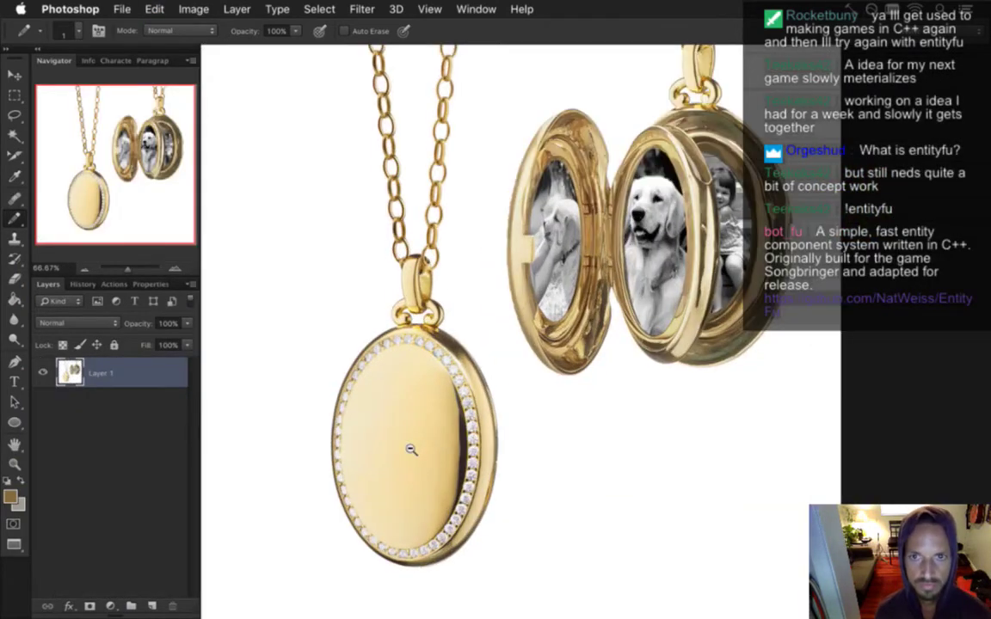
{"action": "key", "text": "m"}
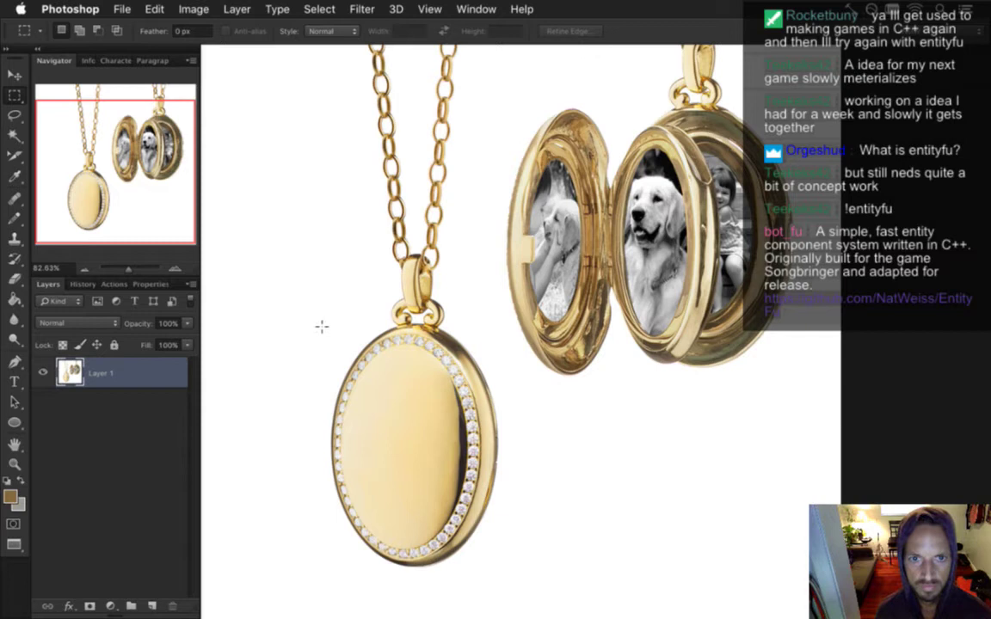
{"action": "left_click_drag", "start_coordinate": [319, 317], "coordinate": [508, 577]}
{"action": "left_click", "coordinate": [194, 9]}
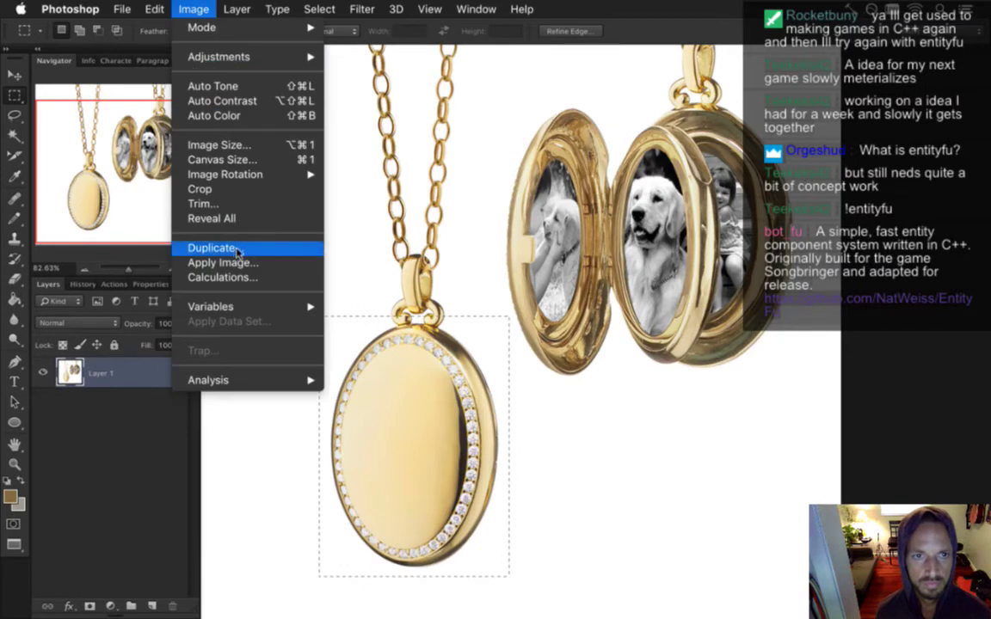
{"action": "left_click", "coordinate": [246, 194]}
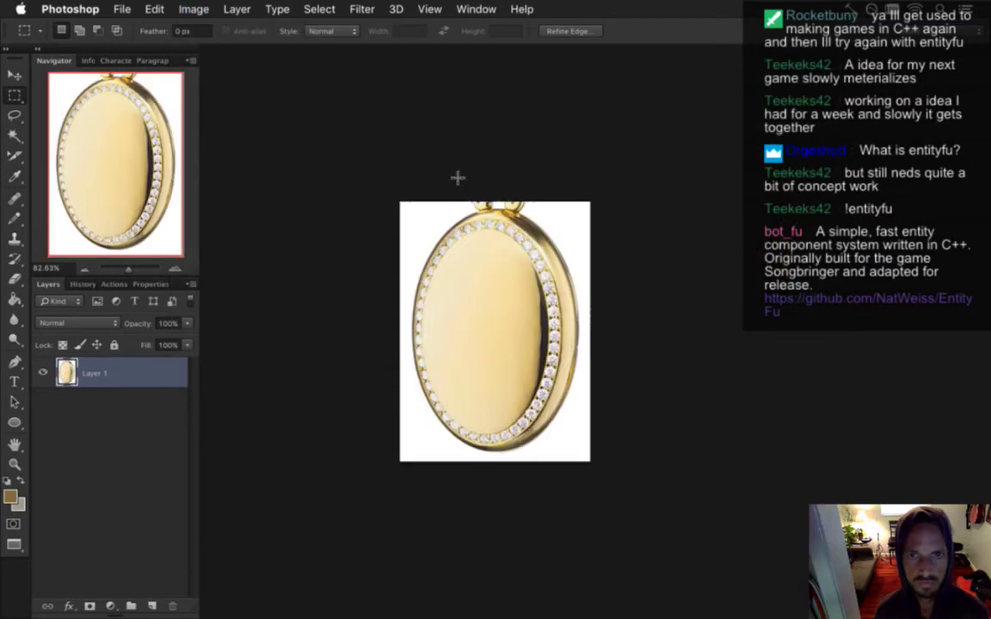
Step: Select the white background around the locket with the Magic Wand, delete it and clear the selection
{"action": "left_click", "coordinate": [14, 135]}
{"action": "left_click", "coordinate": [431, 214]}
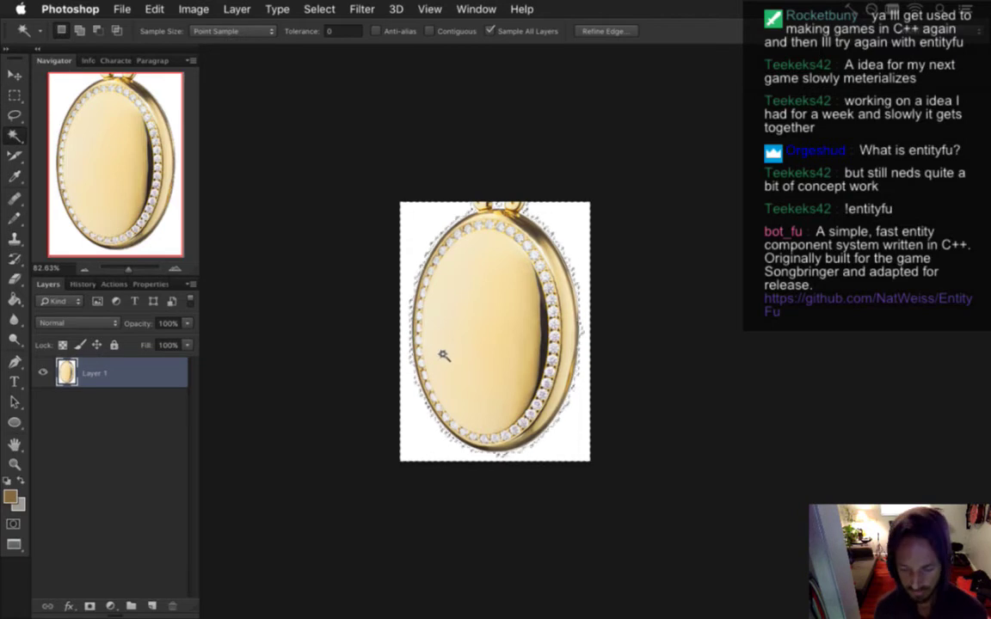
{"action": "key", "text": "Delete"}
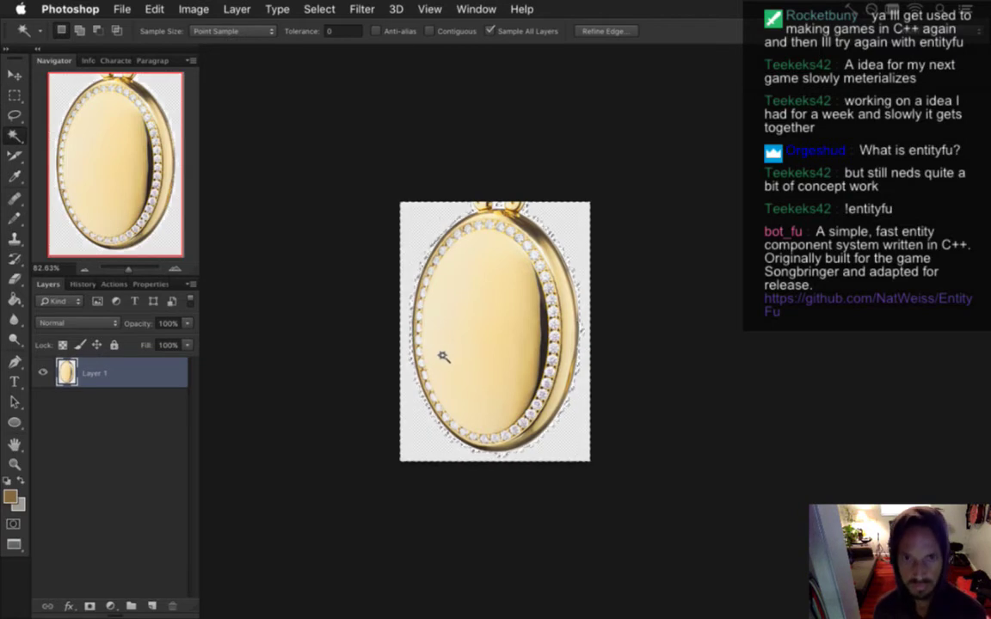
{"action": "key", "text": "m"}
{"action": "left_click", "coordinate": [417, 180]}
Step: Trim the empty transparent margins around the cut-out locket
{"action": "left_click", "coordinate": [193, 9]}
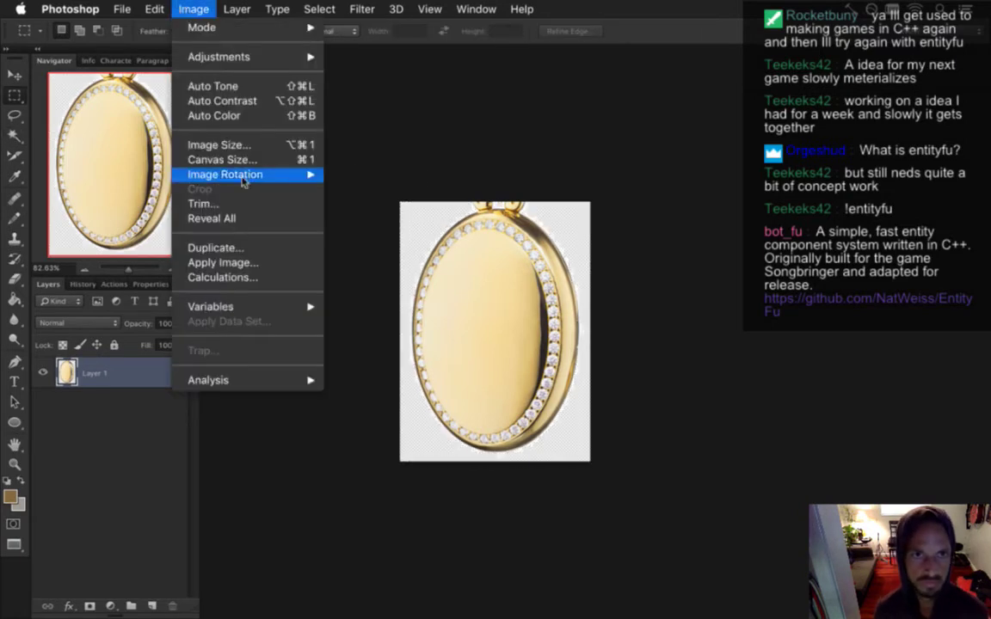
{"action": "left_click", "coordinate": [244, 205]}
{"action": "left_click", "coordinate": [569, 248]}
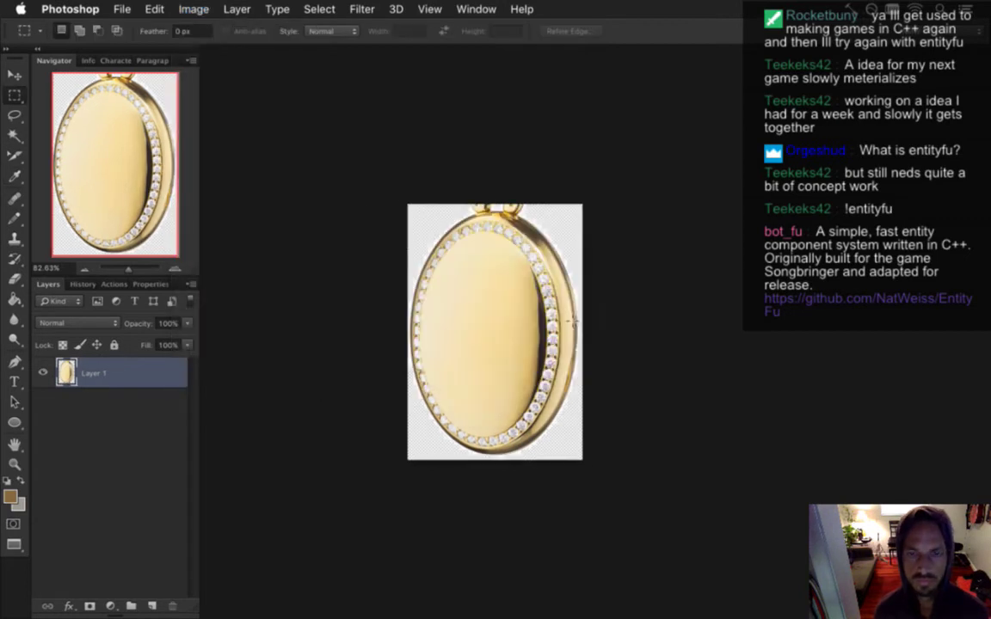
{"action": "key", "text": "super+alt+c"}
{"action": "key", "text": "Tab"}
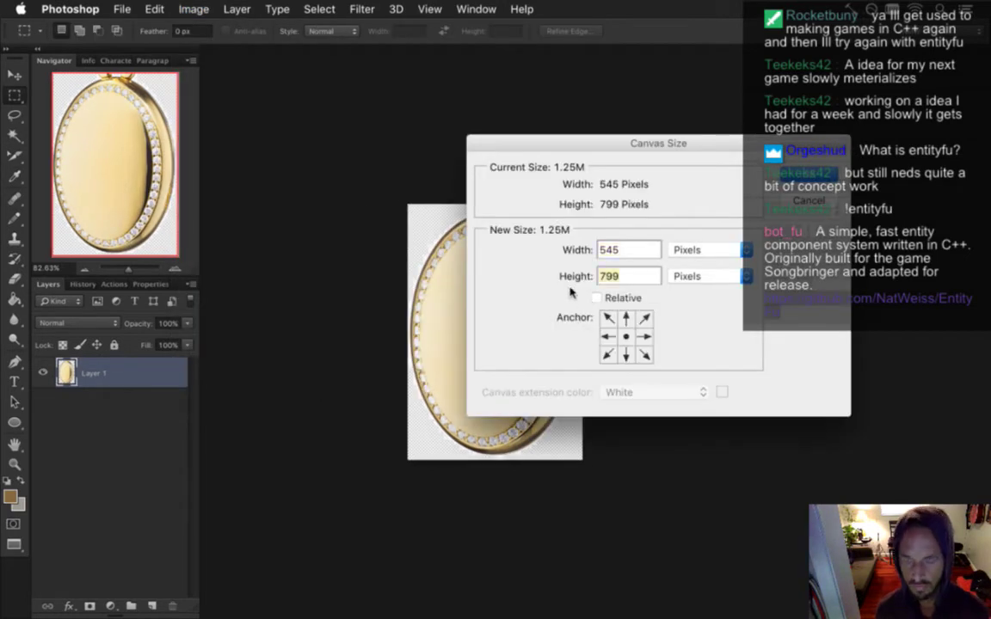
{"action": "type", "text": "15"}
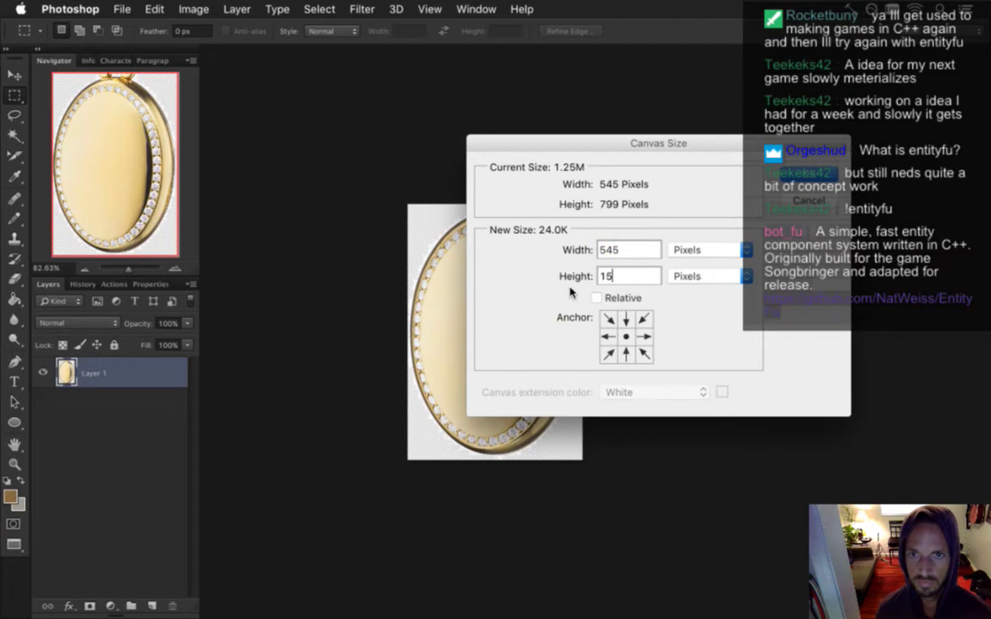
{"action": "key", "text": "Escape"}
Step: Resample the locket image to a height of 15 pixels with proportions constrained, using Nearest Neighbor
{"action": "key", "text": "super+alt+i"}
{"action": "key", "text": "Tab"}
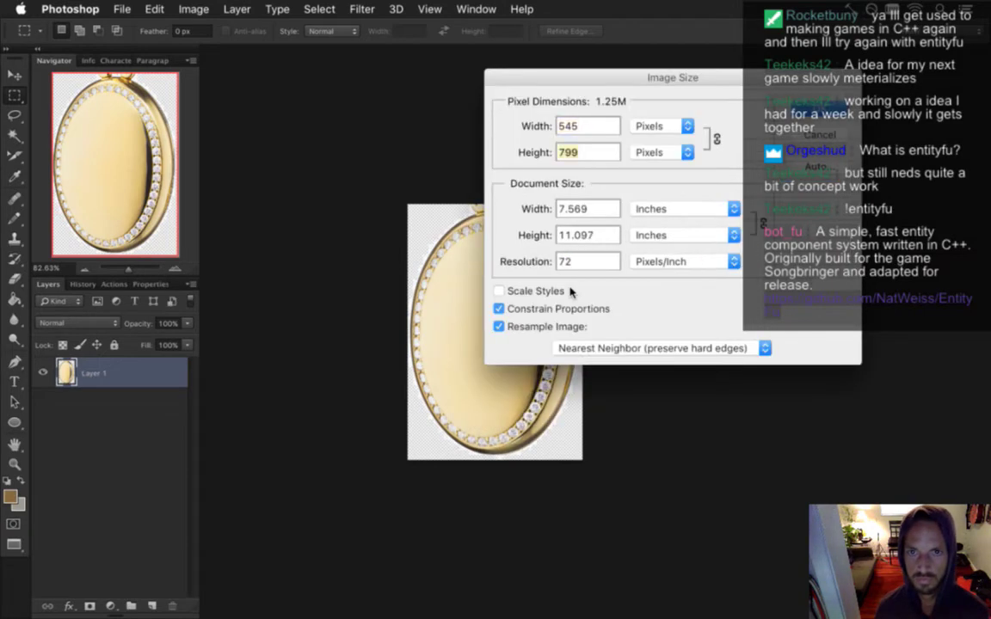
{"action": "type", "text": "15"}
{"action": "key", "text": "Return"}
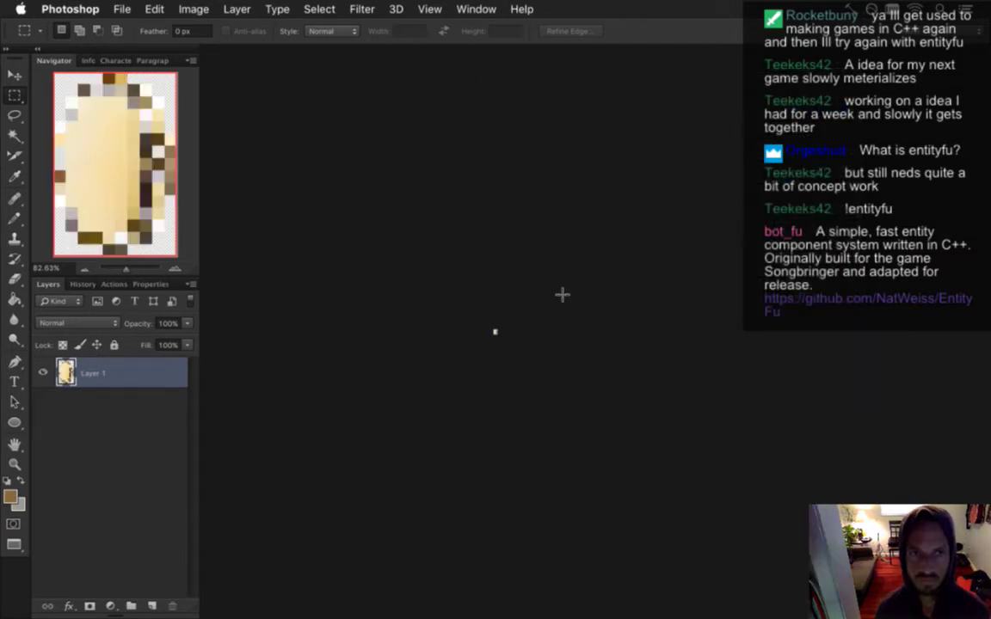
Step: Sample cream from the locket and paint over the stray white pixels along its left edge with the Pencil
{"action": "left_click_drag", "start_coordinate": [566, 343], "coordinate": [712, 358]}
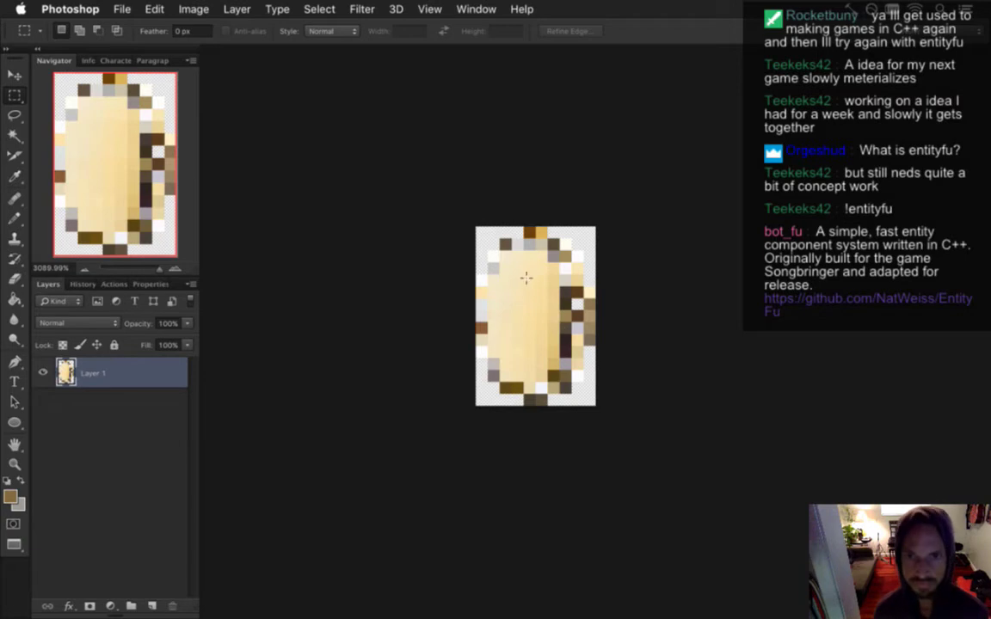
{"action": "left_click", "coordinate": [193, 8]}
{"action": "left_click", "coordinate": [196, 9]}
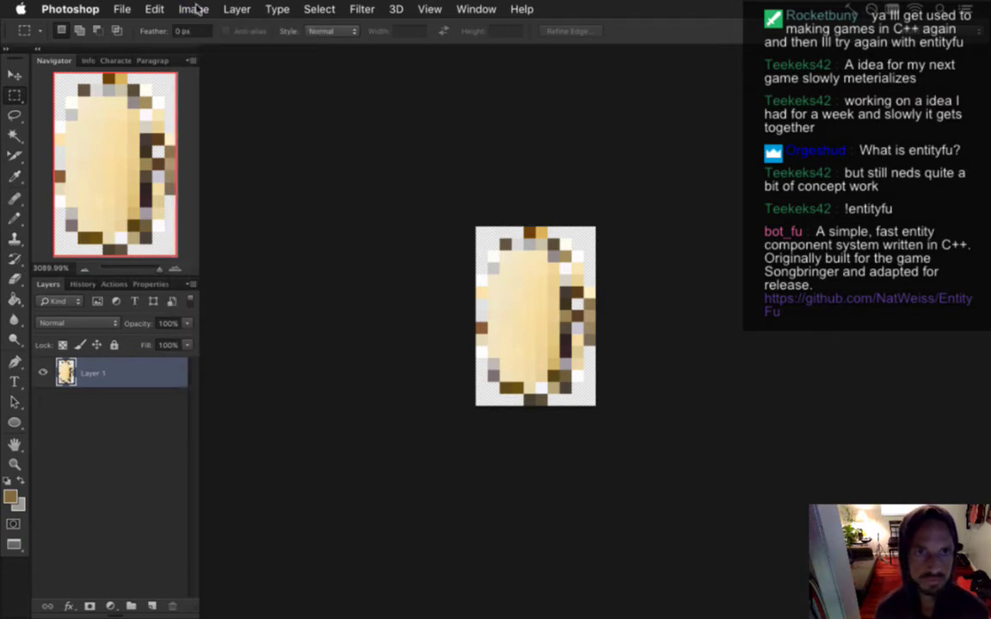
{"action": "key", "text": "e"}
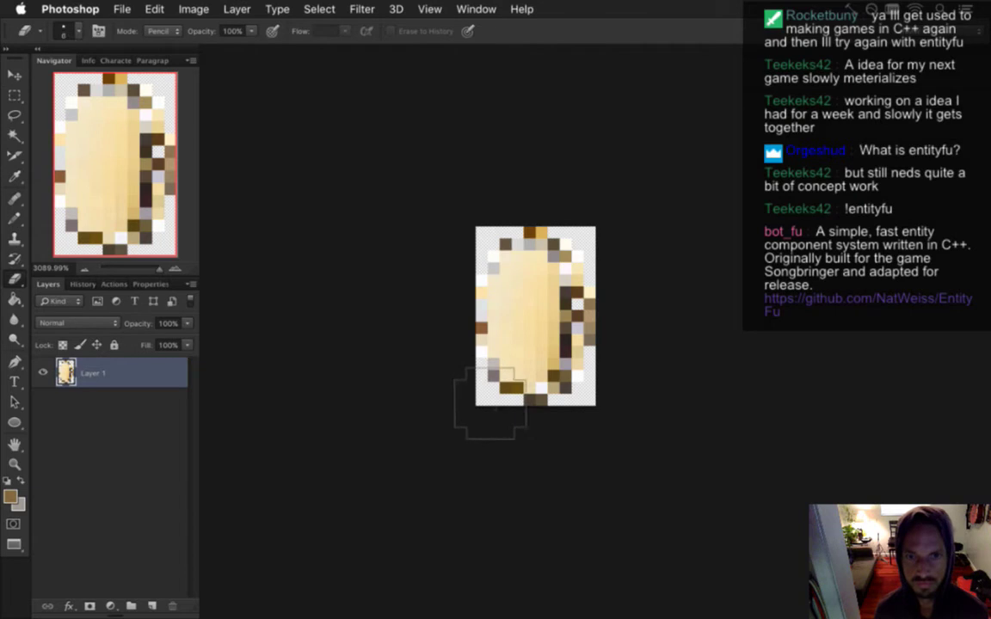
{"action": "key", "text": "i"}
{"action": "left_click", "coordinate": [487, 353]}
{"action": "key", "text": "b"}
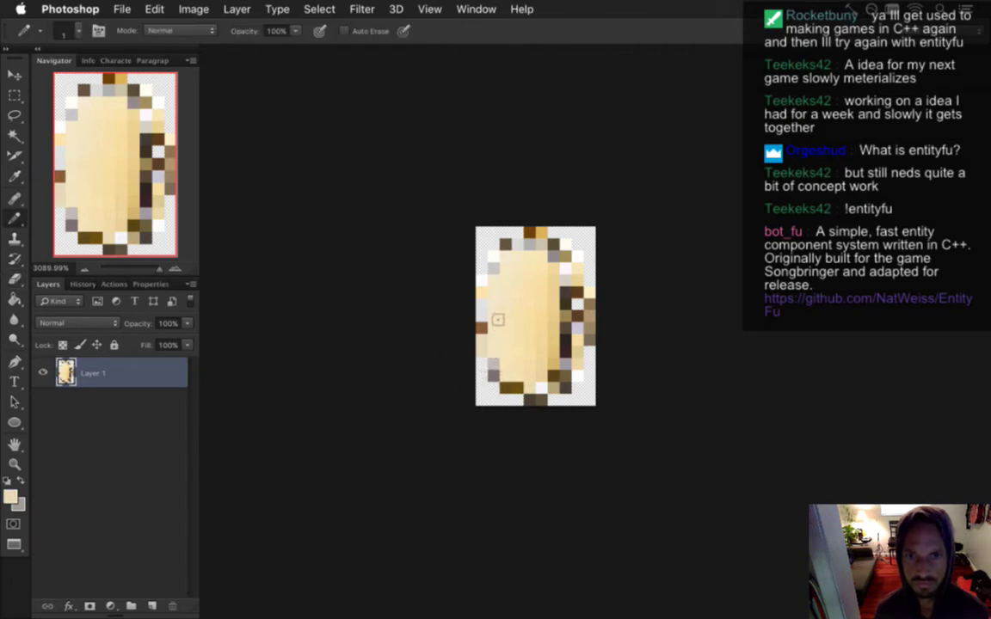
{"action": "key", "text": "i"}
{"action": "key", "text": "b"}
Step: Replace the white pixels at the locket's upper-left curve and inside its upper-right rim with sampled light grey
{"action": "key", "text": "i"}
{"action": "left_click", "coordinate": [498, 277]}
{"action": "key", "text": "b"}
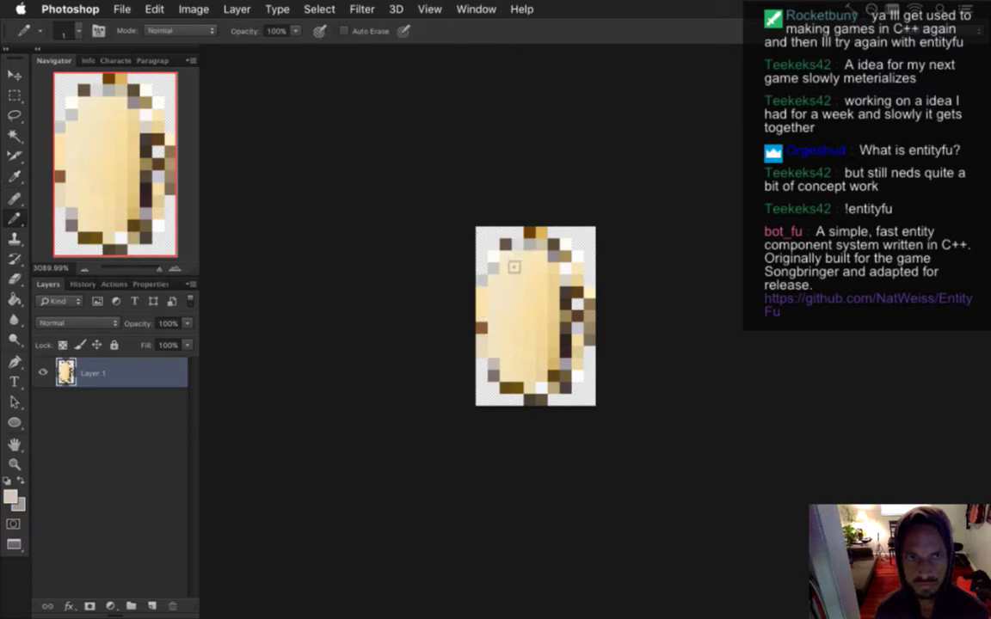
{"action": "left_click", "coordinate": [496, 279]}
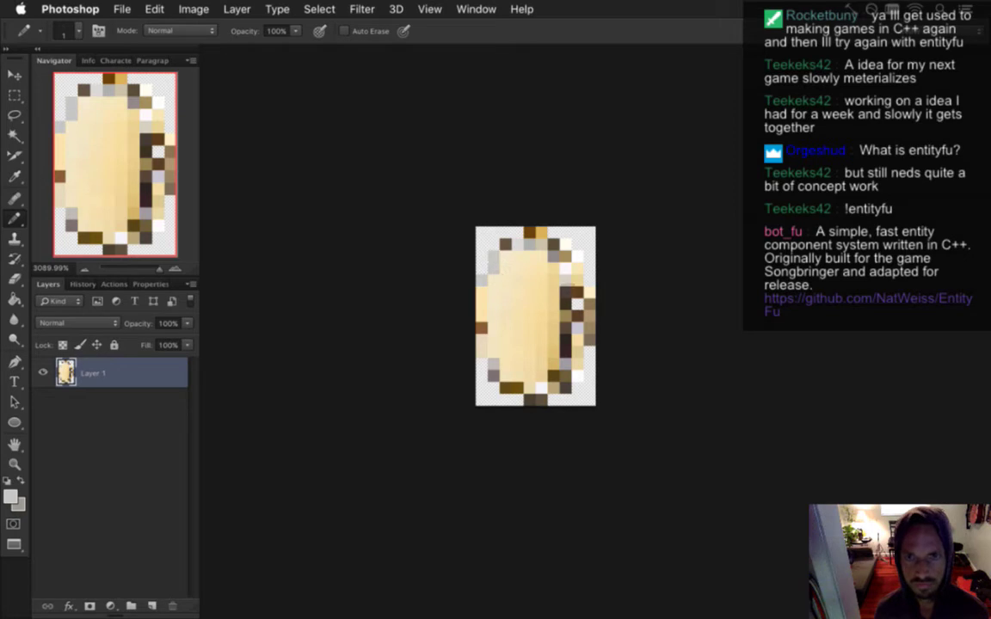
{"action": "key", "text": "i"}
{"action": "left_click", "coordinate": [504, 258]}
{"action": "key", "text": "b"}
{"action": "left_click", "coordinate": [552, 257]}
Step: Darken the white pixels on the locket's upper-right outer edge with sampled dark brown
{"action": "key", "text": "i"}
{"action": "left_click", "coordinate": [571, 262]}
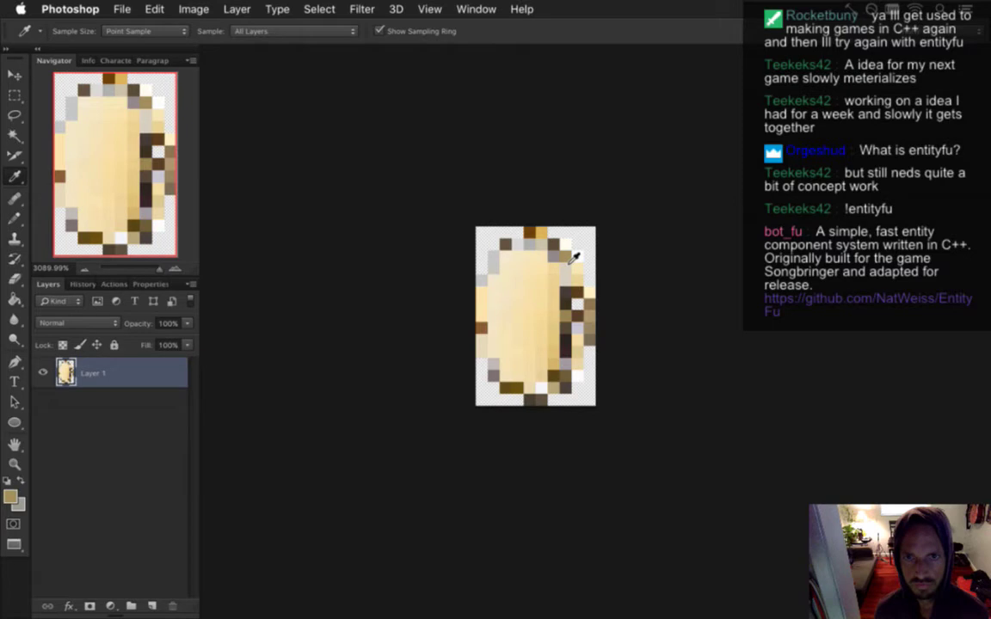
{"action": "left_click", "coordinate": [559, 252]}
{"action": "key", "text": "b"}
{"action": "left_click", "coordinate": [561, 247]}
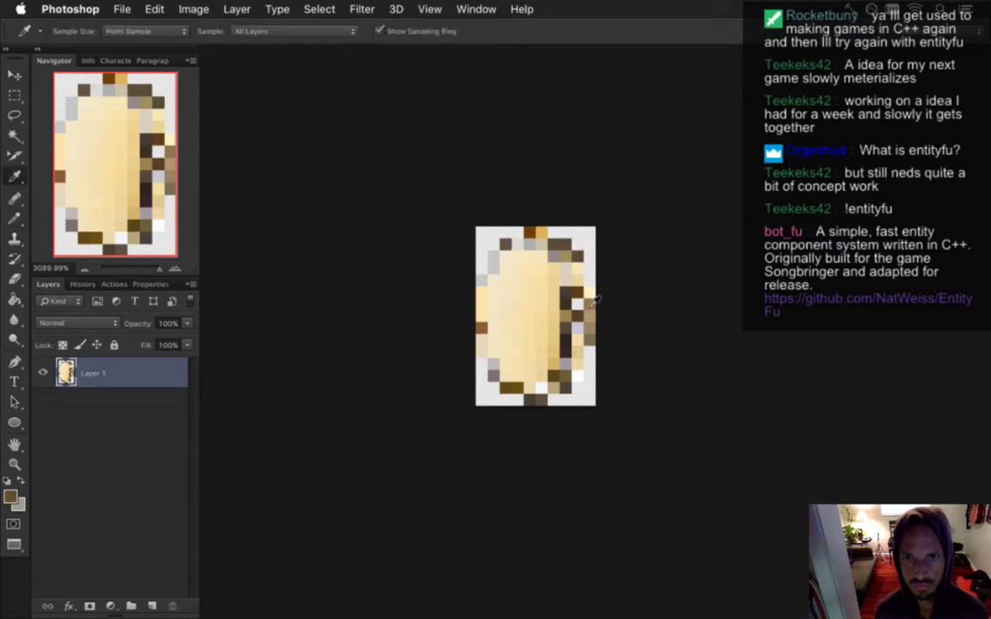
Step: Recolour the white pixel at the right edge with brown and the remaining white pixels near the locket's base with cream
{"action": "left_click", "coordinate": [536, 280], "text": "alt"}
{"action": "left_click", "coordinate": [588, 303]}
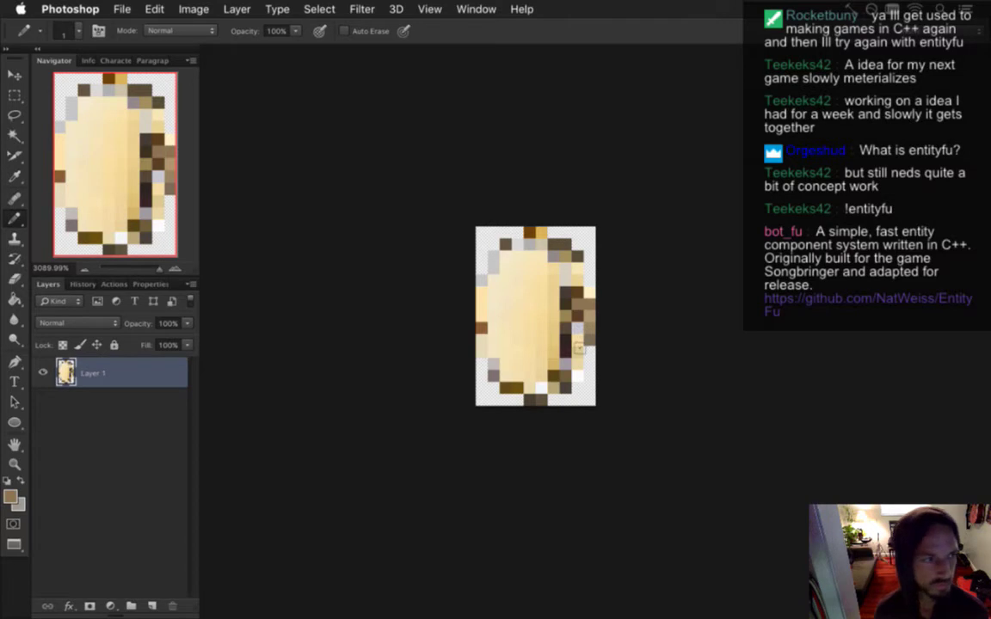
{"action": "left_click", "coordinate": [513, 333], "text": "alt"}
{"action": "key", "text": "alt"}
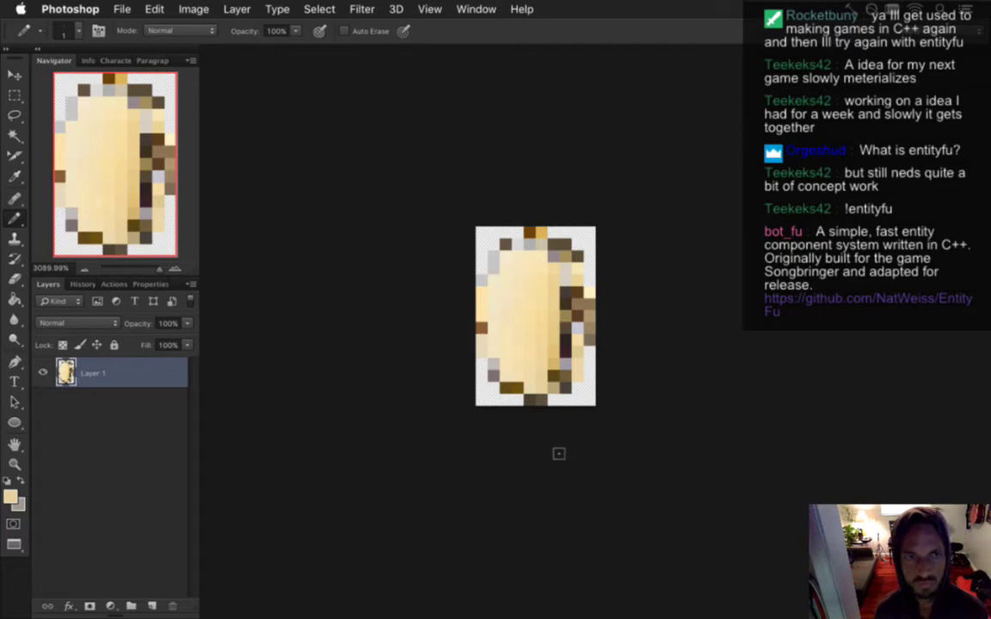
Step: Convert the image to Indexed Color with a local perceptual palette limited to 12 colors
{"action": "left_click", "coordinate": [194, 8]}
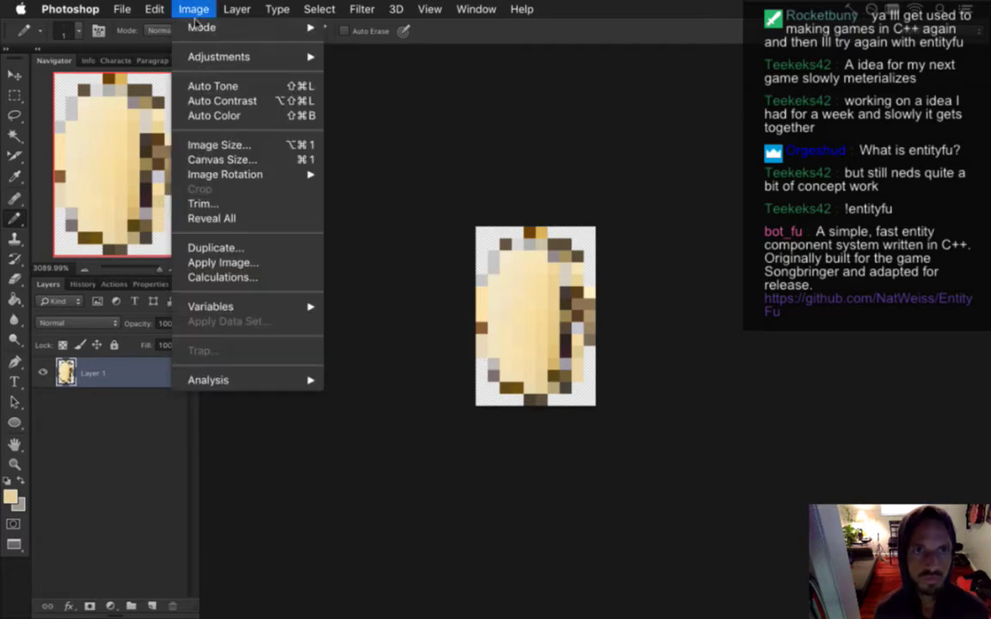
{"action": "mouse_move", "coordinate": [284, 28]}
{"action": "left_click", "coordinate": [378, 77]}
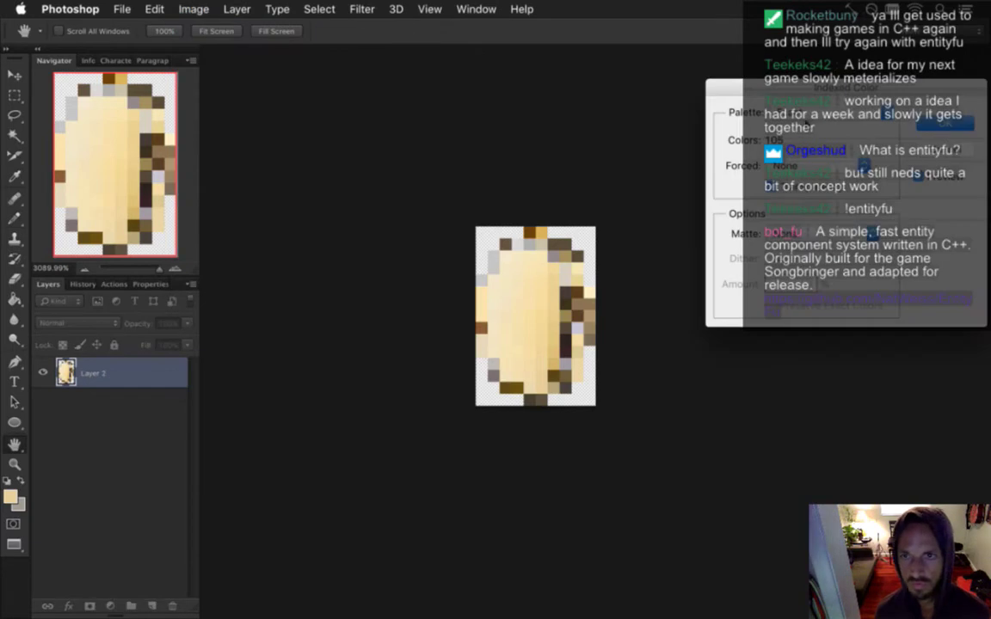
{"action": "left_click", "coordinate": [806, 131]}
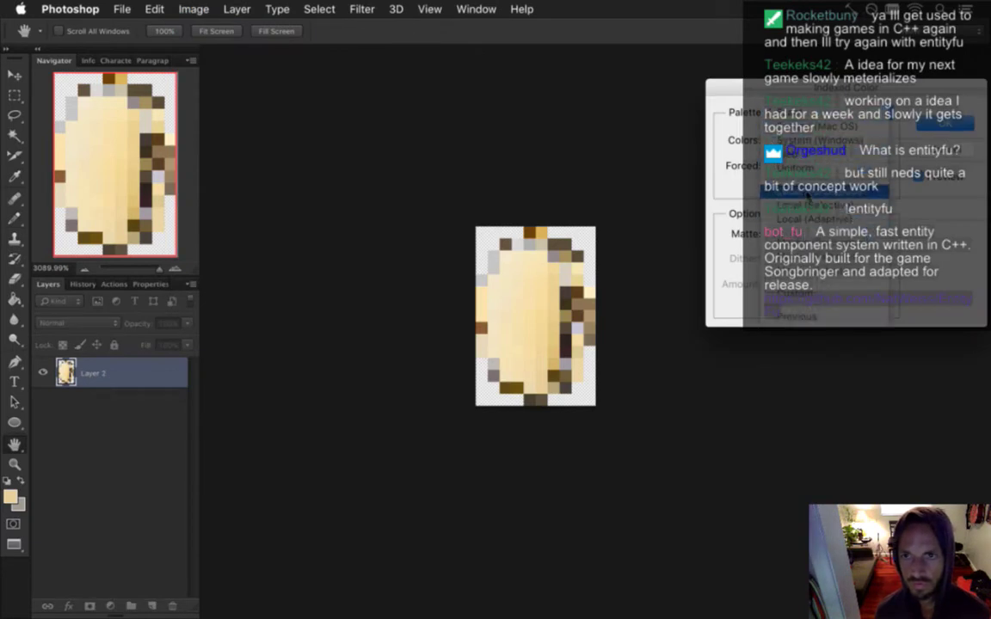
{"action": "left_click", "coordinate": [807, 194]}
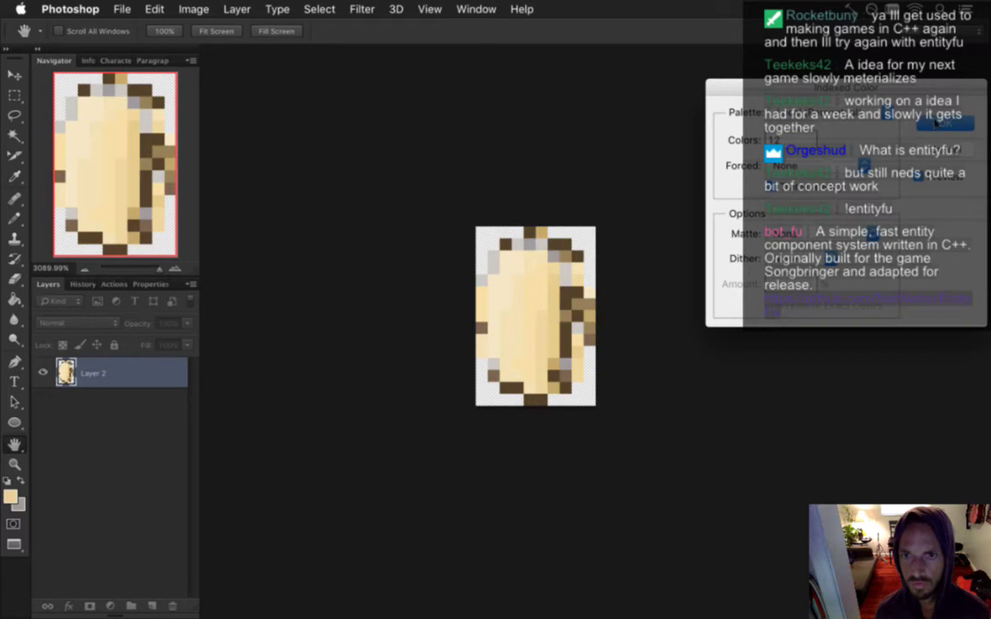
{"action": "left_click", "coordinate": [937, 123]}
Step: Recolour stray pixels on the locket's top rim and upper-right curve with sampled light grey, gold and cream
{"action": "key", "text": "super+equal"}
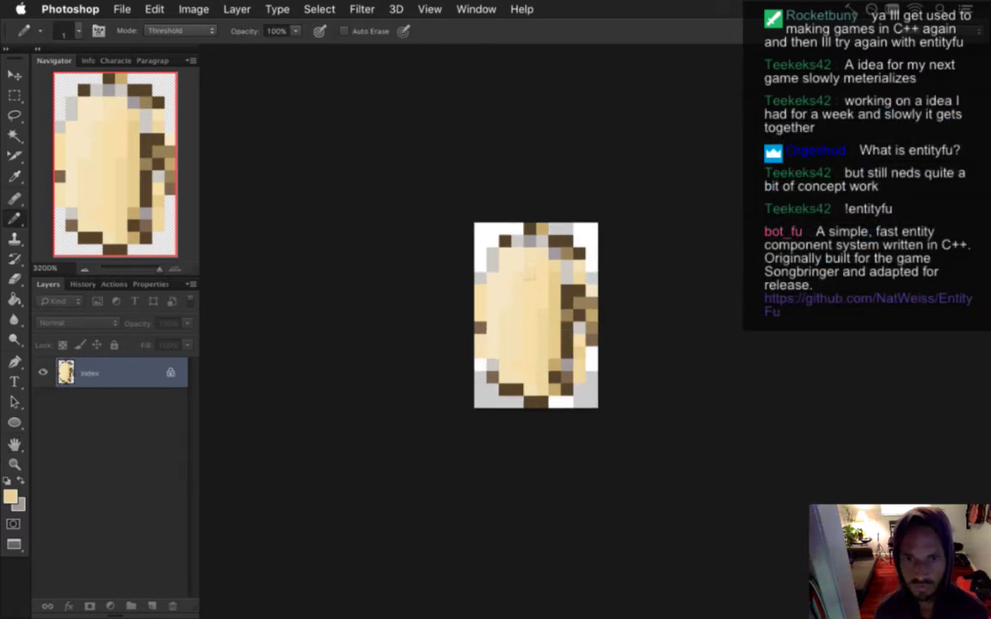
{"action": "left_click", "coordinate": [515, 227], "text": "alt"}
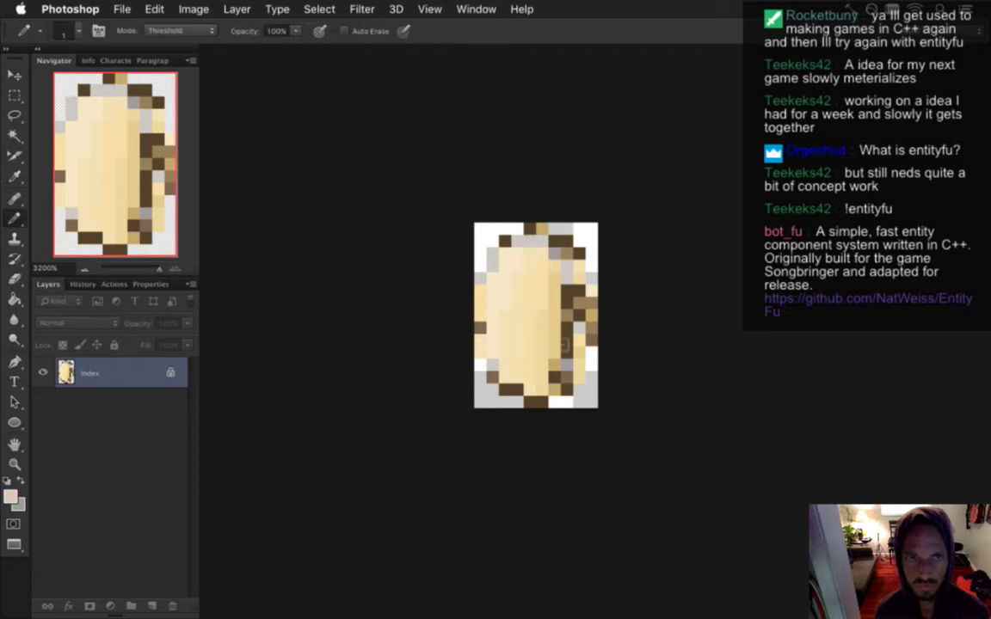
{"action": "key", "text": "alt"}
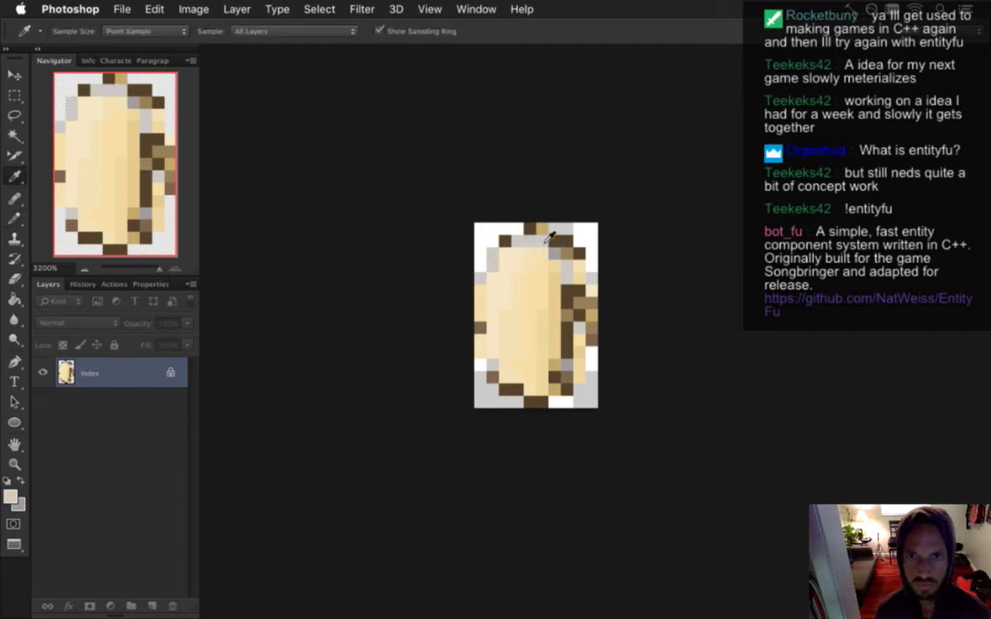
{"action": "left_click", "coordinate": [544, 241], "text": "alt"}
{"action": "left_click", "coordinate": [535, 229]}
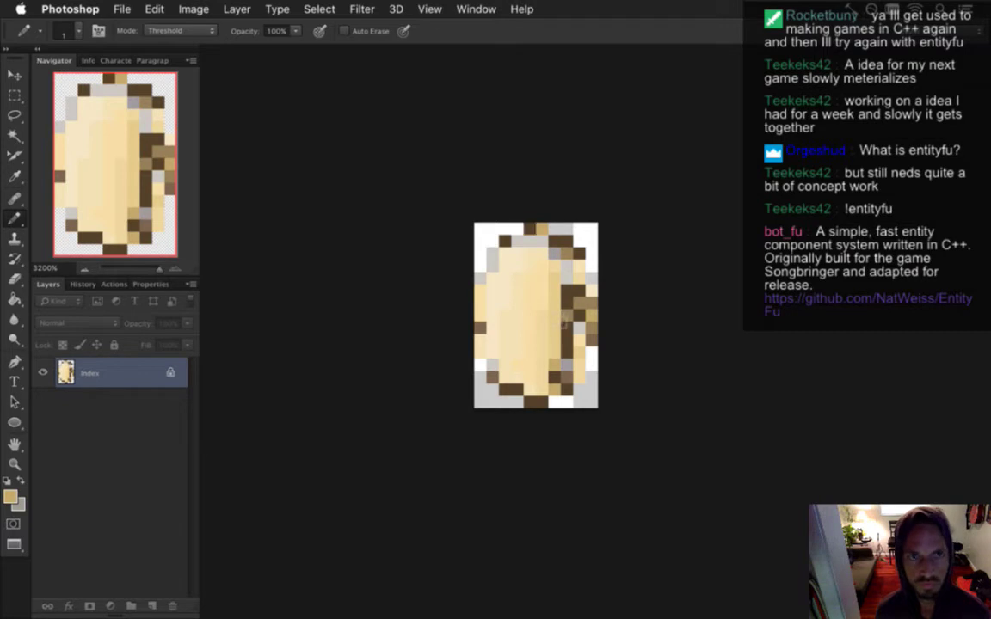
{"action": "key", "text": "alt"}
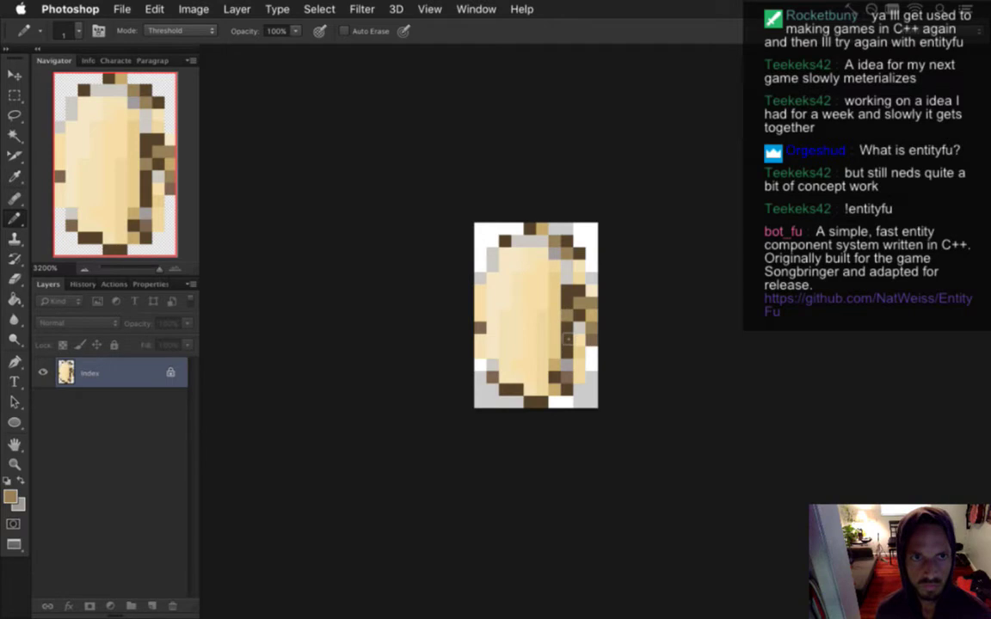
{"action": "key", "text": "alt"}
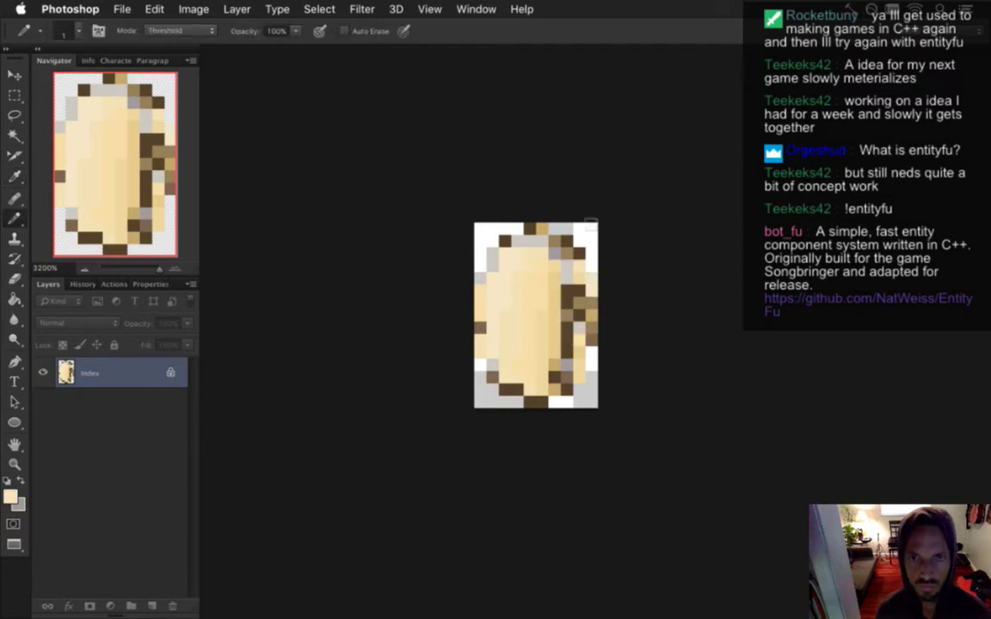
{"action": "key", "text": "alt"}
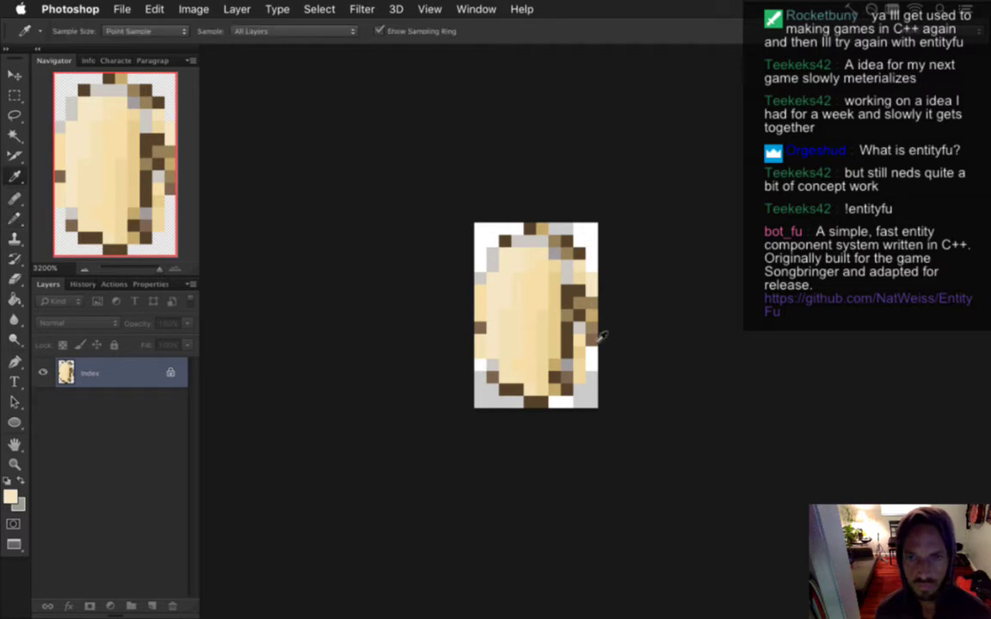
Step: Recolour the pixels around the locket's right-side hinge with sampled tan, dark brown and light grey
{"action": "left_click", "coordinate": [597, 313], "text": "alt"}
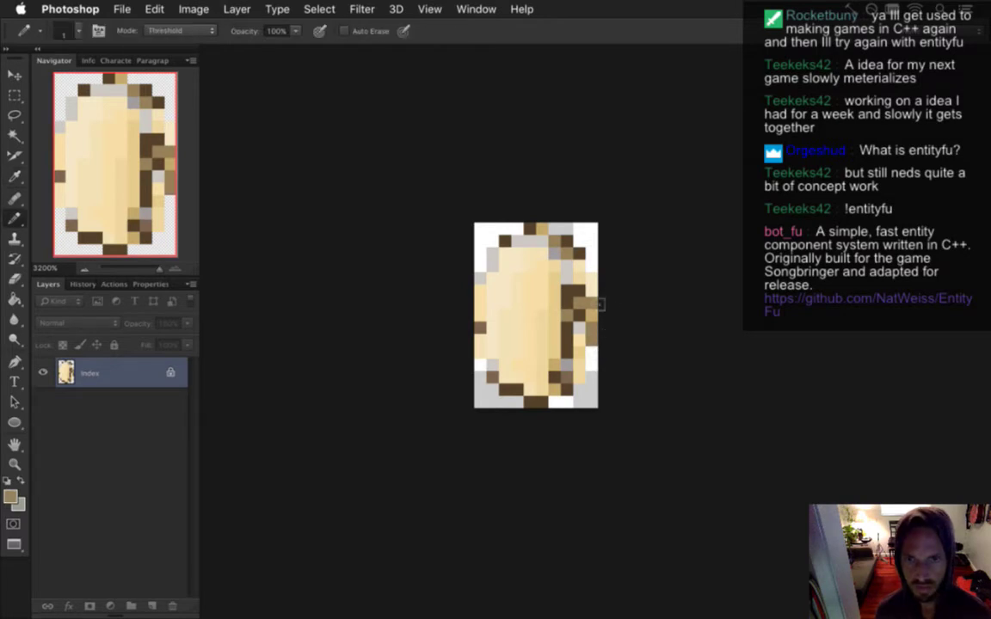
{"action": "key", "text": "alt"}
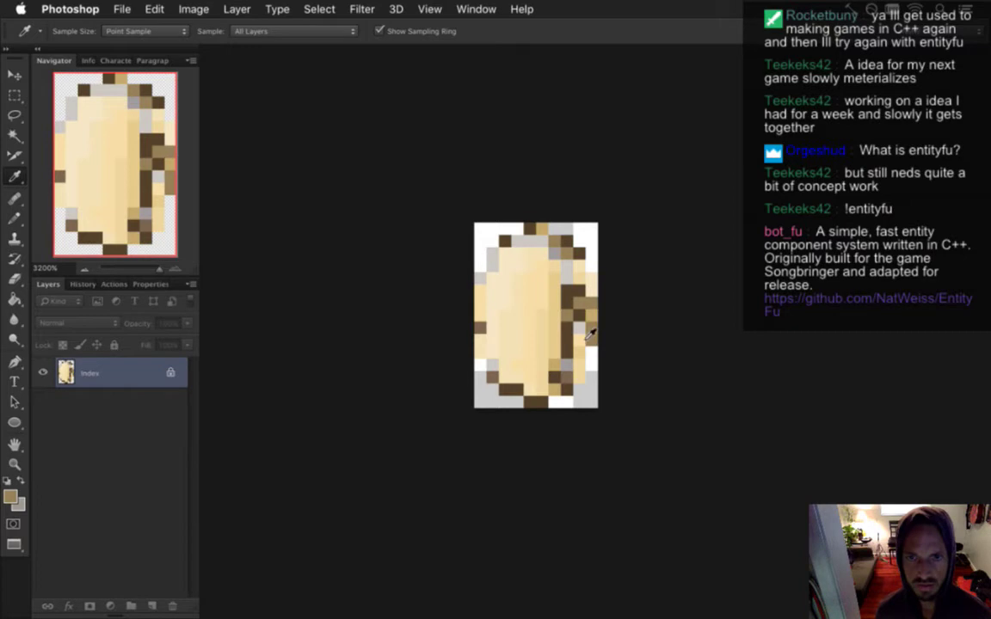
{"action": "left_click", "coordinate": [581, 314], "text": "alt"}
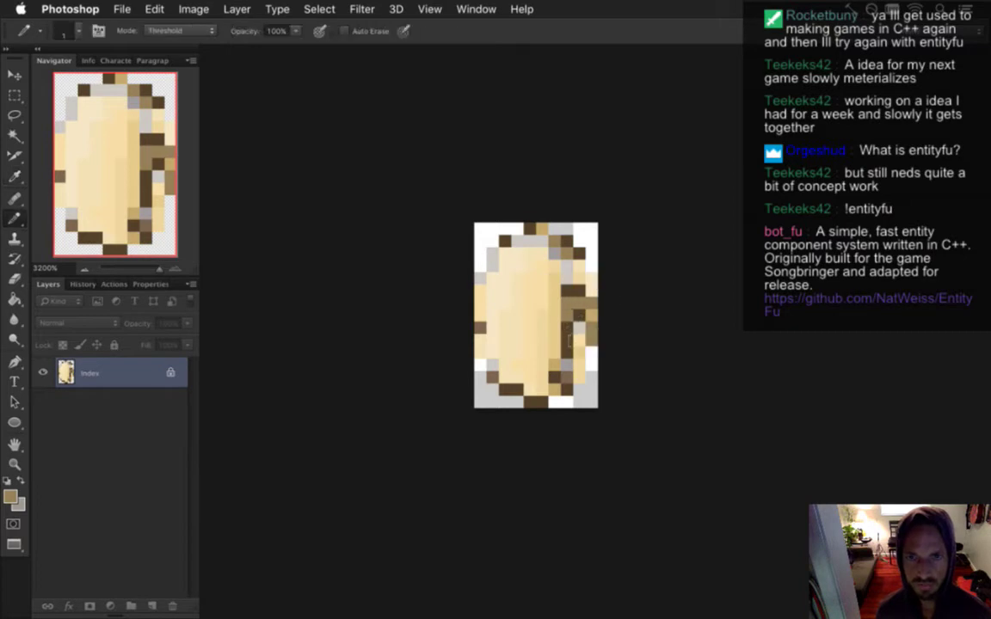
{"action": "left_click", "coordinate": [567, 315]}
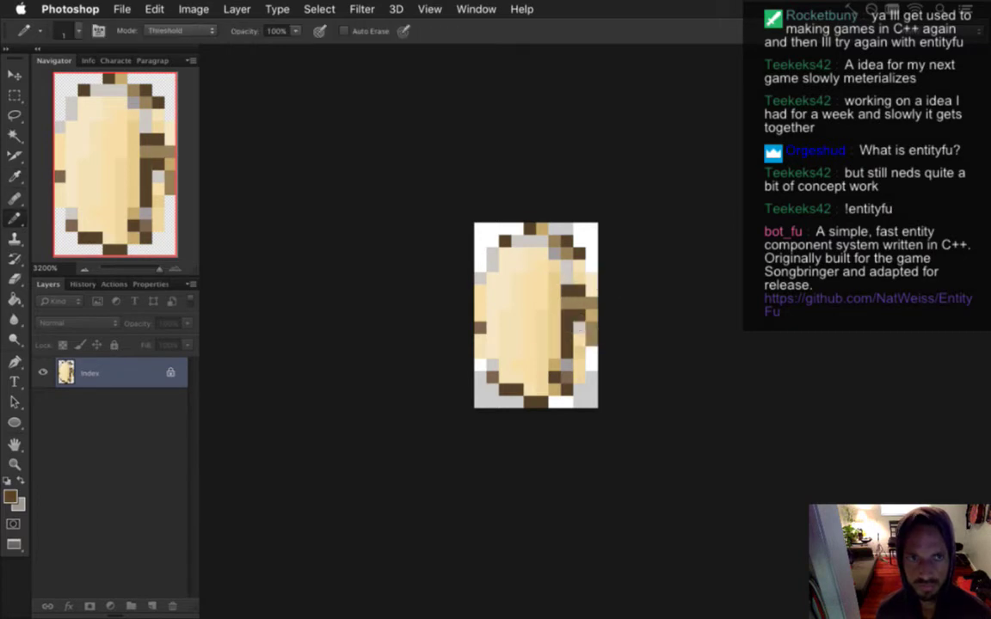
{"action": "left_click", "coordinate": [586, 333], "text": "alt"}
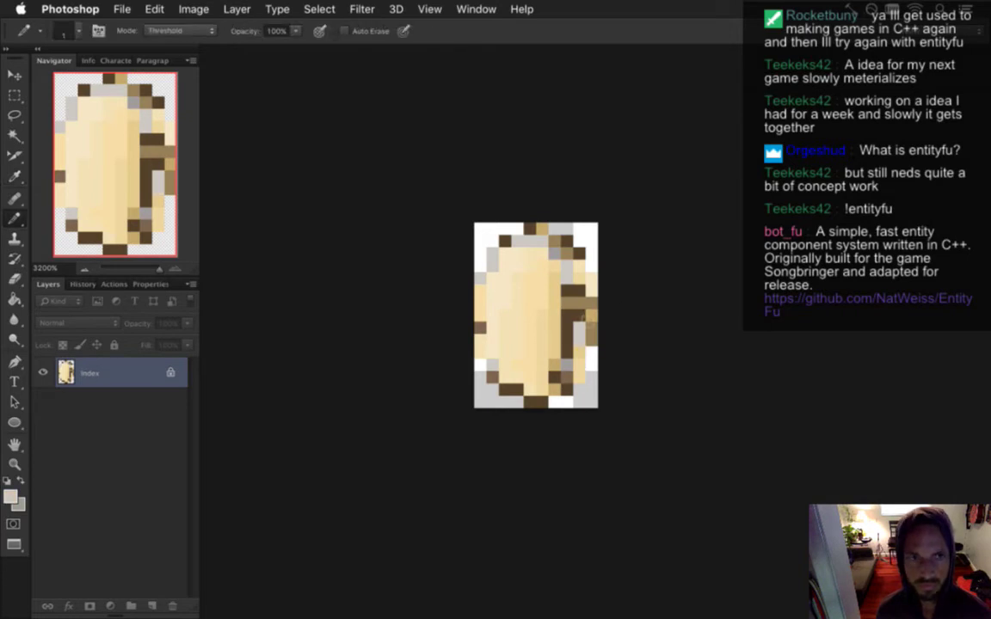
Step: Clean up the locket's lower-right inner edge with sampled greyish brown, dark brown and gold
{"action": "key", "text": "alt"}
{"action": "left_click", "coordinate": [572, 378], "text": "alt"}
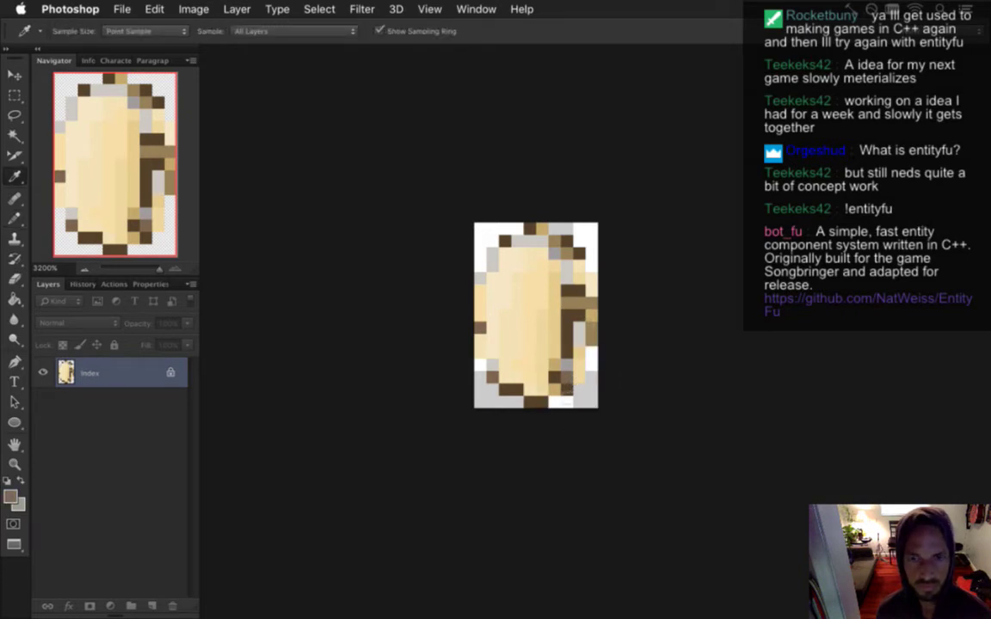
{"action": "left_click", "coordinate": [560, 382], "text": "alt"}
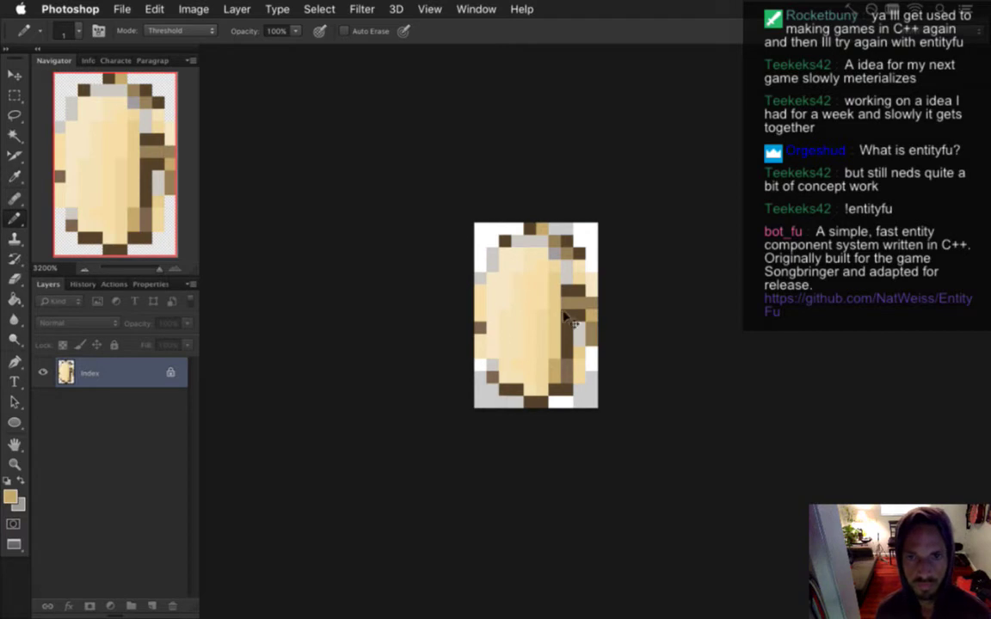
Step: Copy the whole finished locket image, switch to Hud.psd and delete the old Layer 76
{"action": "left_click", "coordinate": [475, 9]}
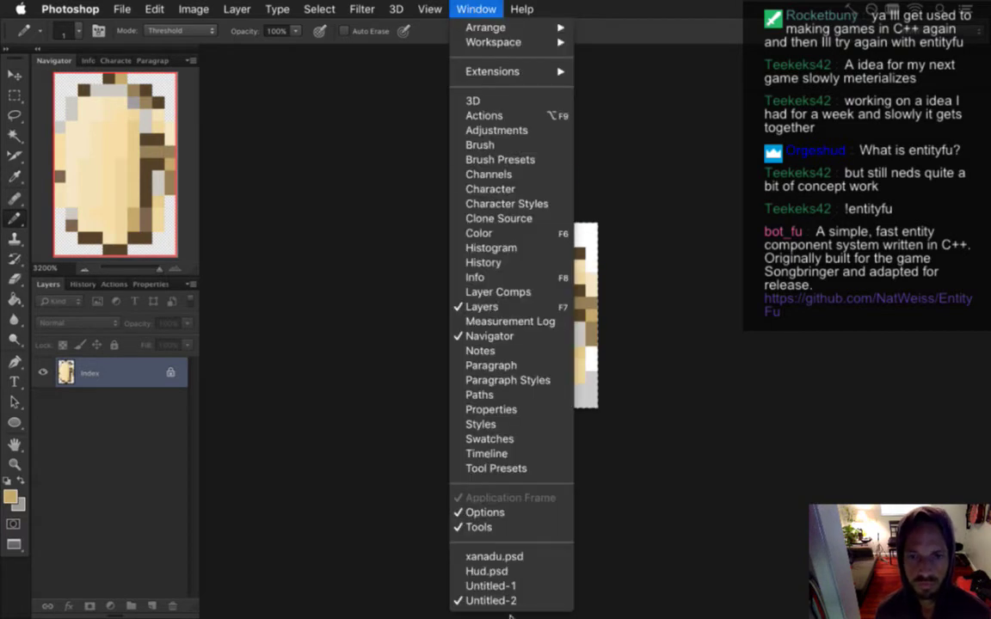
{"action": "left_click", "coordinate": [527, 570]}
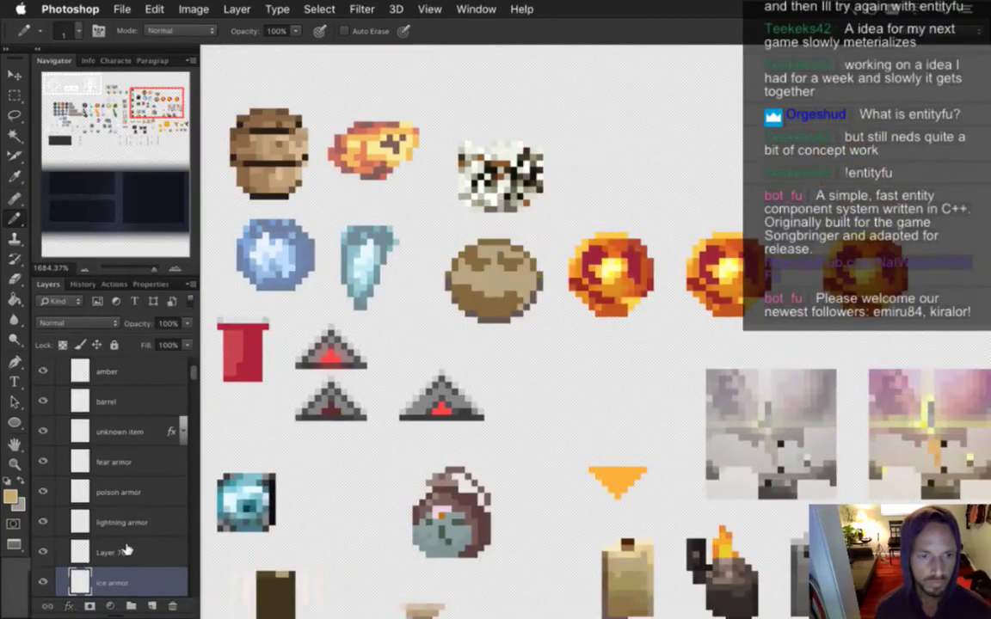
{"action": "left_click", "coordinate": [111, 551]}
{"action": "left_click", "coordinate": [176, 606]}
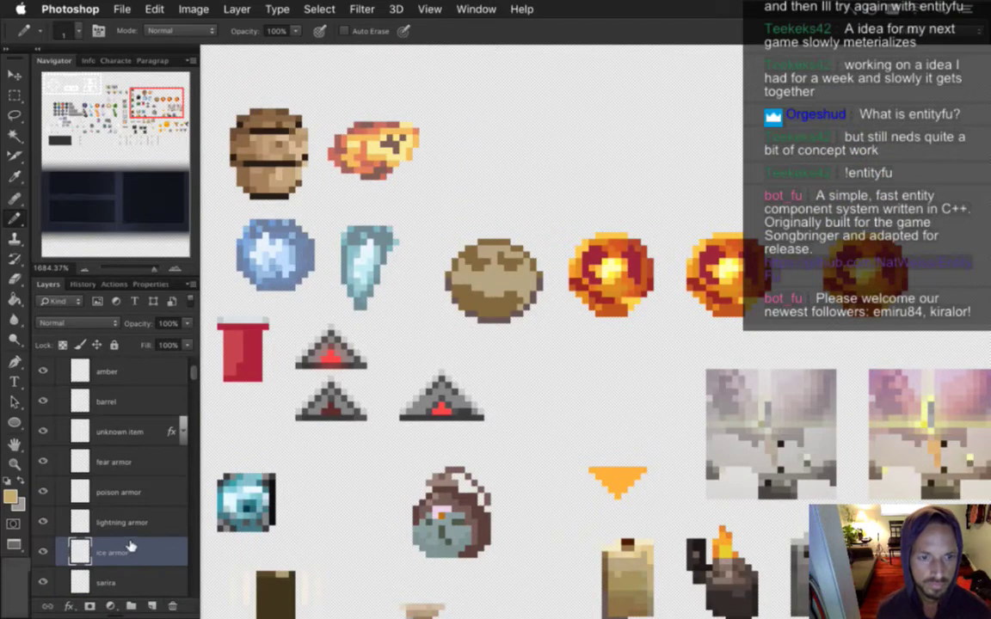
Step: Paste the finished locket into Hud.psd and move it into the empty space above the round brown item
{"action": "key", "text": "super+z"}
{"action": "key", "text": "v"}
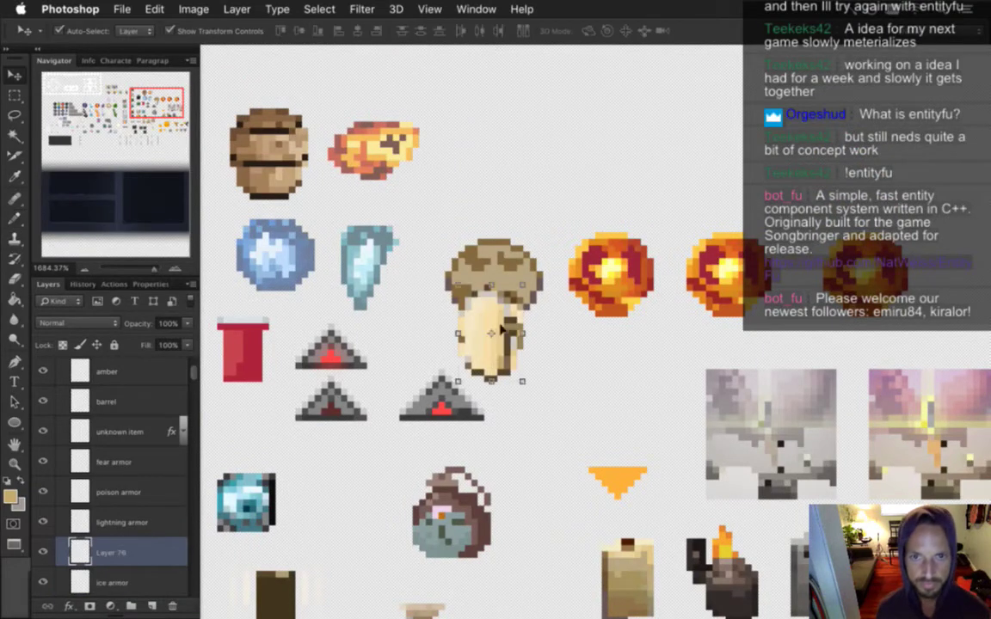
{"action": "left_click_drag", "start_coordinate": [488, 309], "coordinate": [495, 157]}
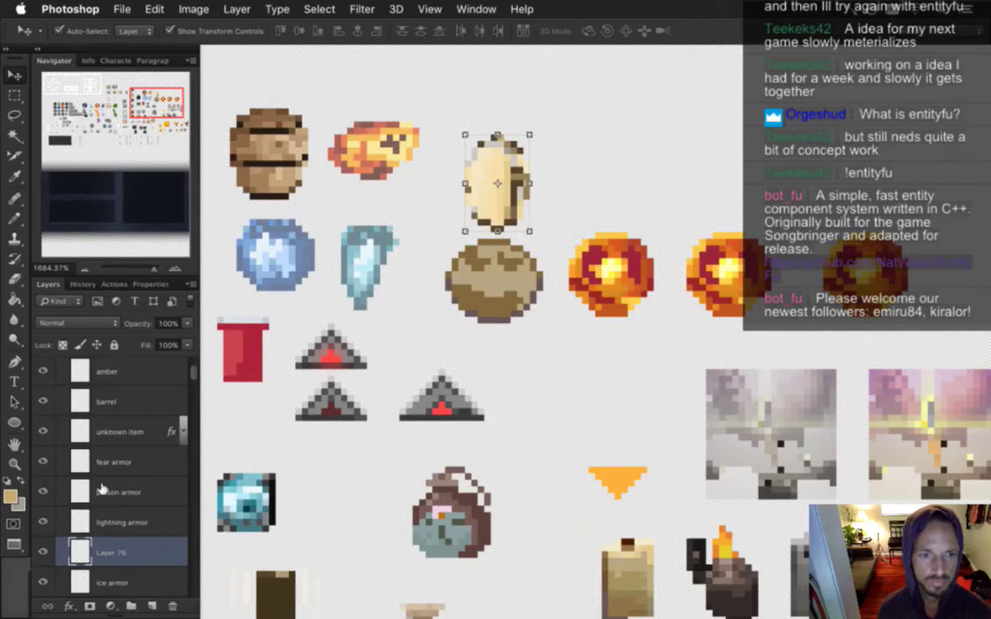
Step: Erase the round brown item from the ice armor layer
{"action": "left_click", "coordinate": [134, 581]}
{"action": "key", "text": "e"}
{"action": "mouse_move", "coordinate": [435, 271]}
{"action": "left_mouse_down"}
{"action": "mouse_move", "coordinate": [482, 249]}
{"action": "mouse_move", "coordinate": [513, 346]}
{"action": "left_mouse_up"}
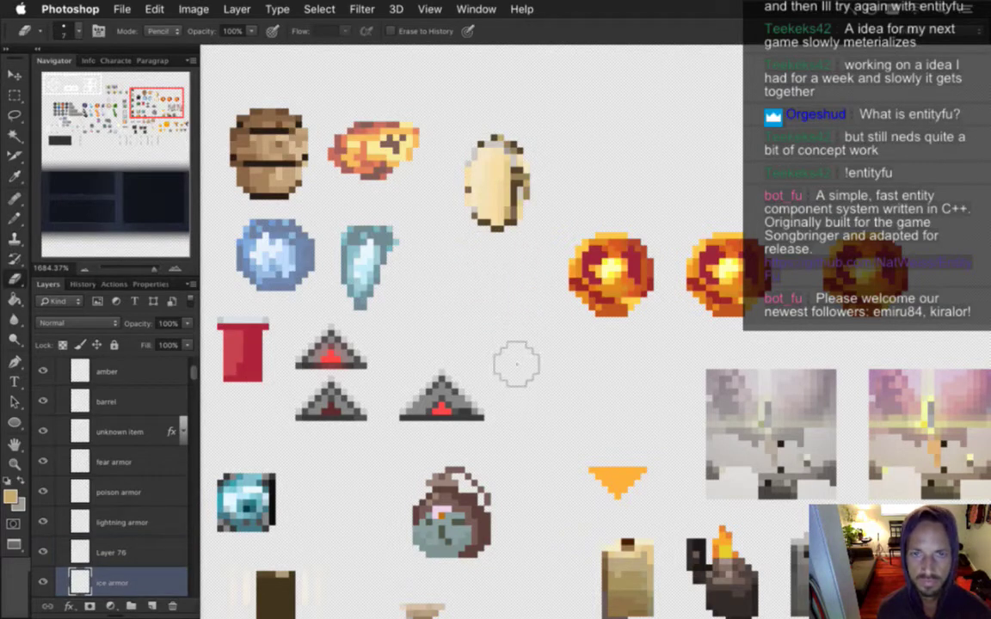
Step: Disable f.lux's screen color tinting
{"action": "key", "text": "m"}
{"action": "left_click", "coordinate": [871, 8]}
{"action": "mouse_move", "coordinate": [744, 108]}
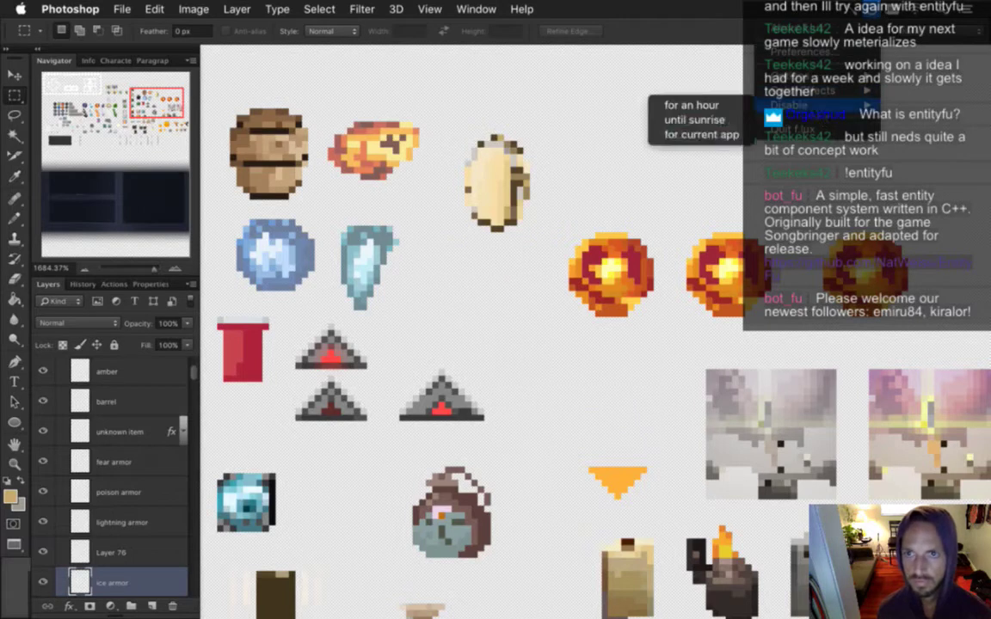
{"action": "left_click", "coordinate": [647, 114]}
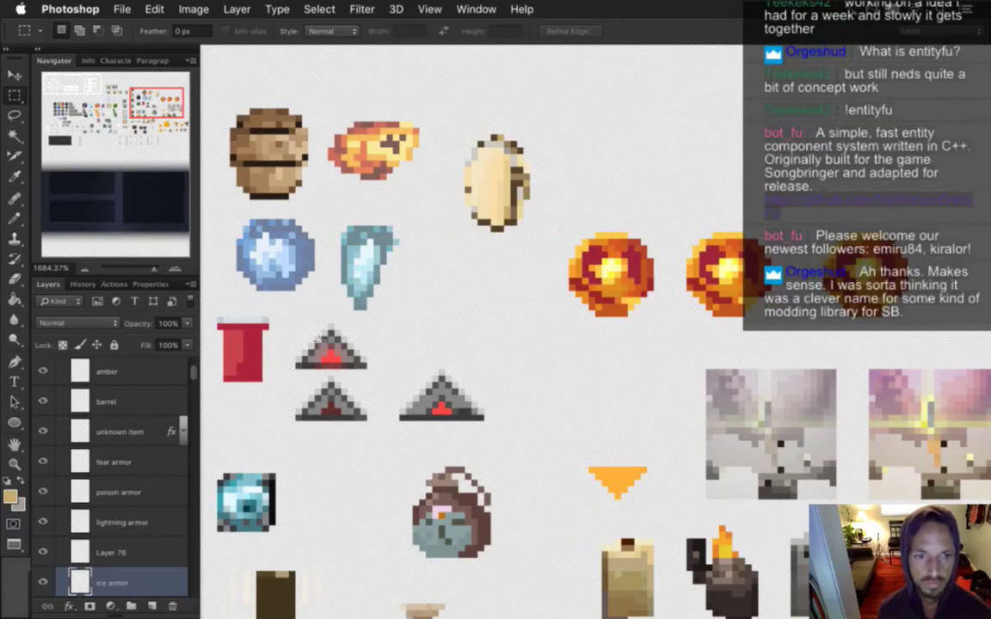
Step: Move the locket on Layer 76 down into the erased item's spot, nudging it two pixels left and one down
{"action": "left_click", "coordinate": [159, 544]}
{"action": "key", "text": "v"}
{"action": "left_click_drag", "start_coordinate": [492, 161], "coordinate": [497, 257]}
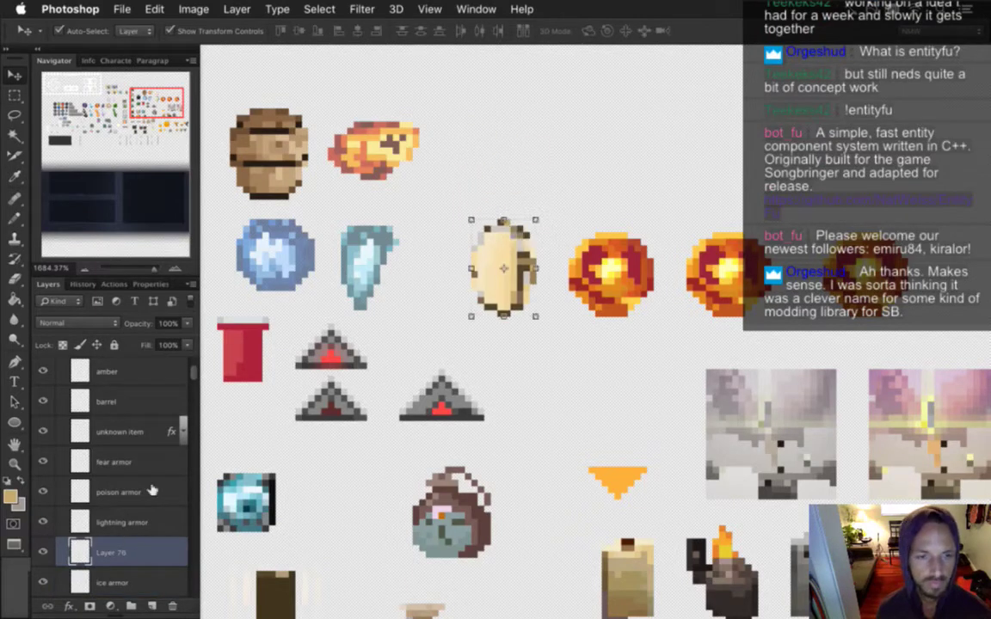
{"action": "scroll", "coordinate": [189, 406], "scroll_direction": "up", "scroll_amount": 1}
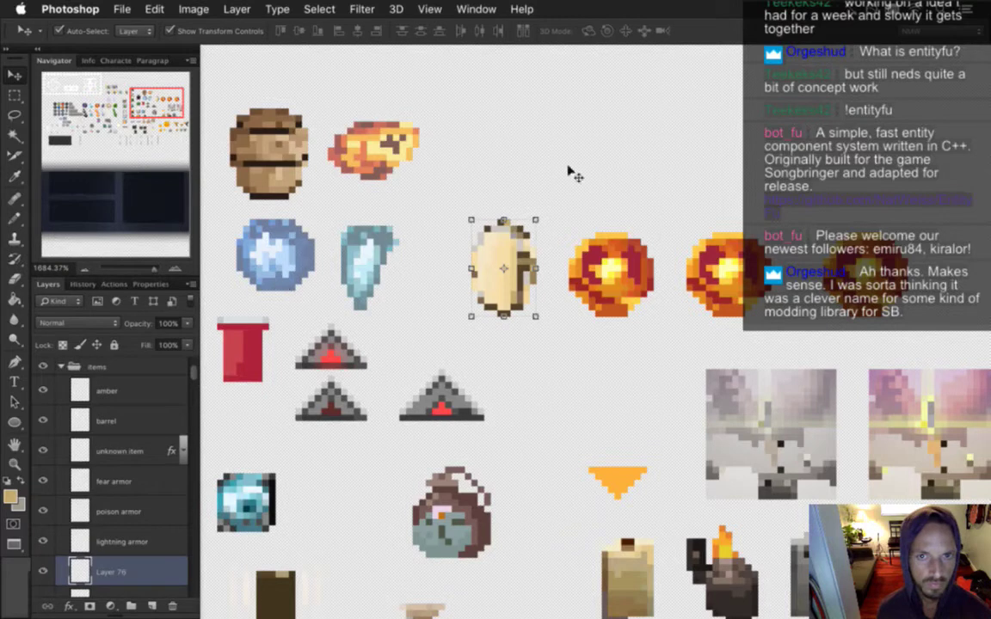
{"action": "key", "text": "Left"}
{"action": "key", "text": "Left"}
{"action": "key", "text": "Down"}
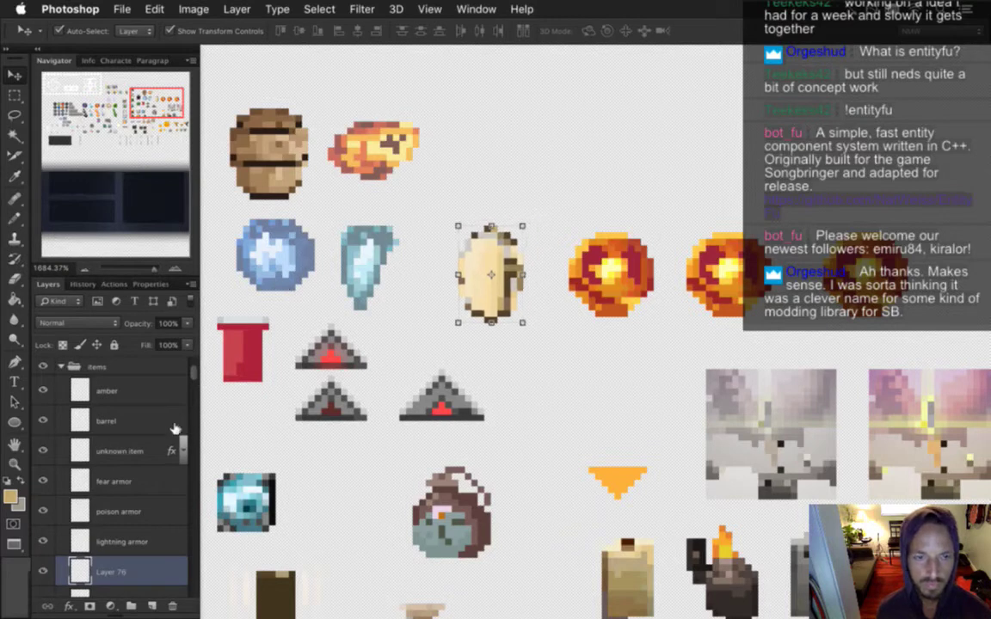
Step: Reorder the ice armor layer above Layer 76 and merge the two, keeping the ice armor name
{"action": "scroll", "coordinate": [172, 430], "scroll_direction": "down", "scroll_amount": 3}
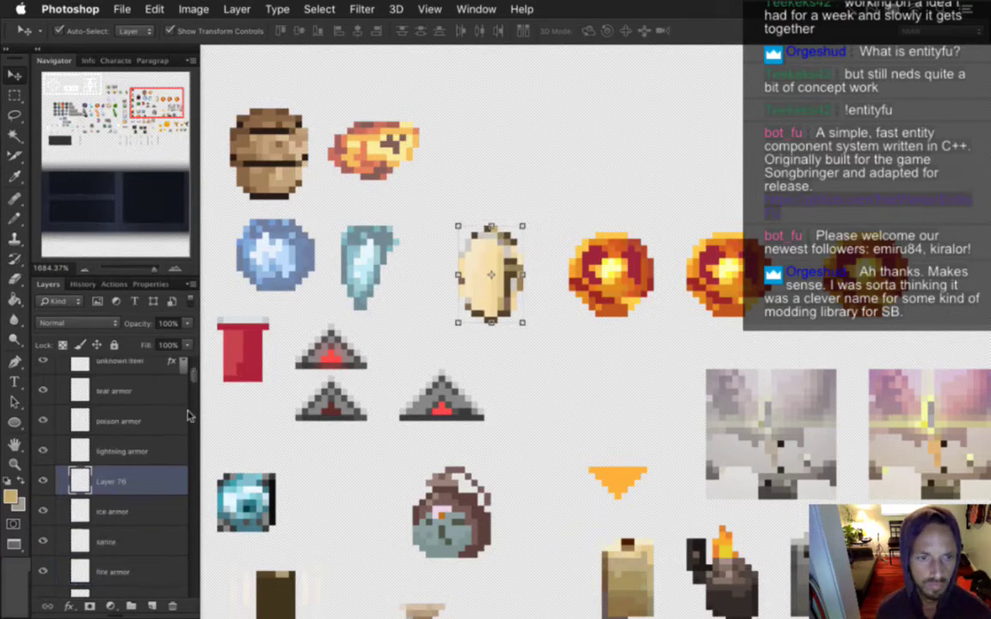
{"action": "left_click_drag", "start_coordinate": [135, 497], "coordinate": [129, 524]}
{"action": "left_click", "coordinate": [151, 481], "text": "shift"}
{"action": "right_click", "coordinate": [152, 480]}
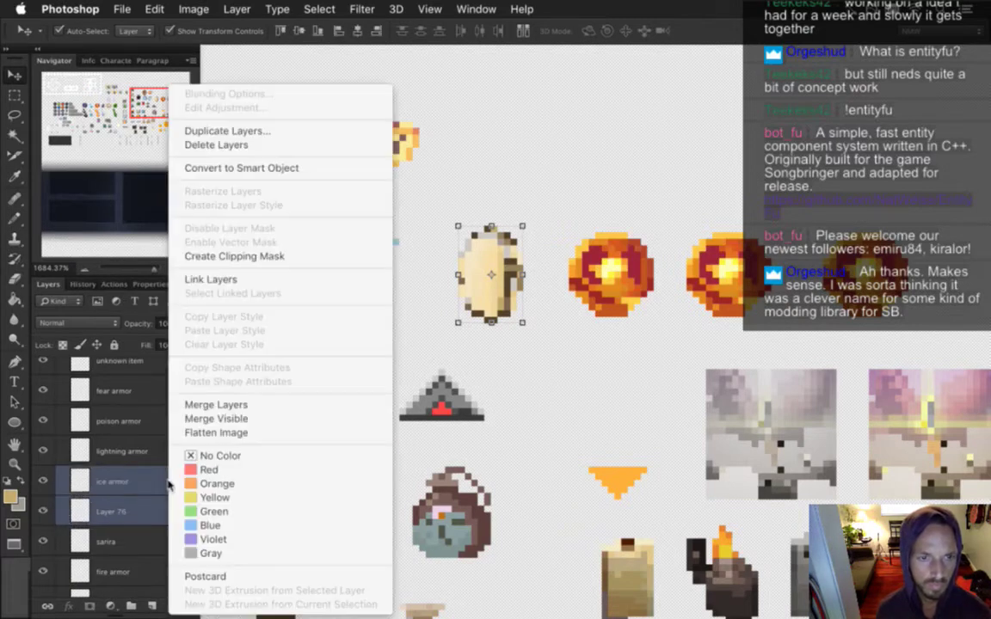
{"action": "left_click", "coordinate": [228, 401]}
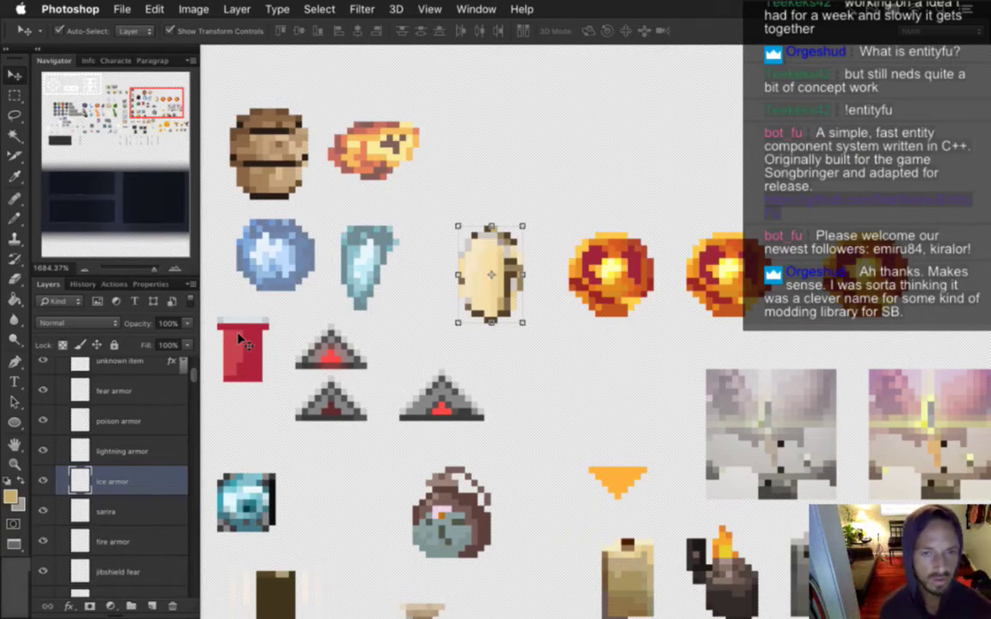
Step: Switch to Xcode and look through the game's story script and the world definitions for the stone dungeons
{"action": "key", "text": "super+Tab"}
{"action": "key", "text": "super+Tab"}
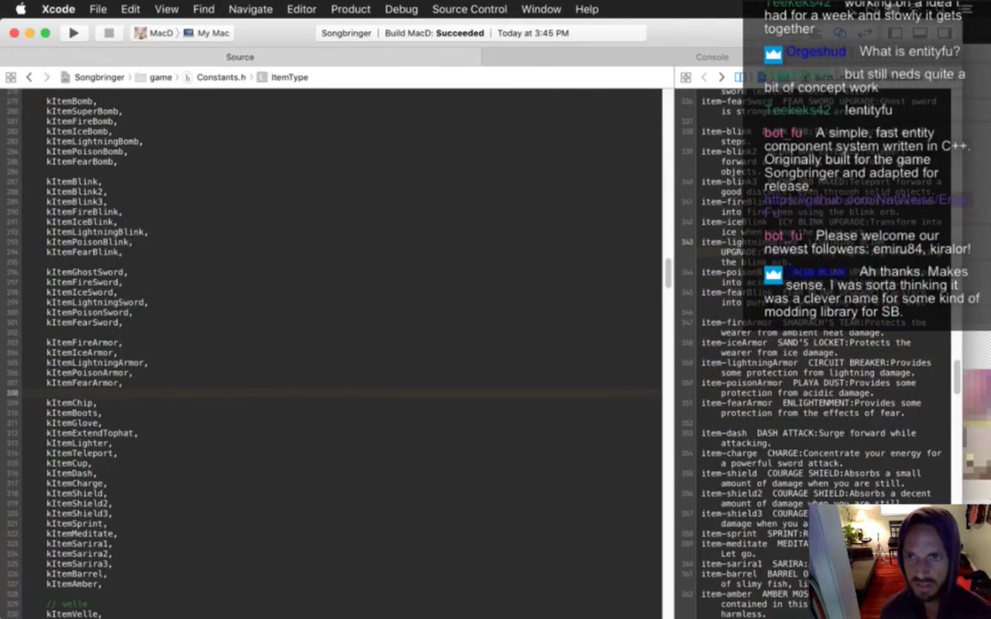
{"action": "key", "text": "super+g"}
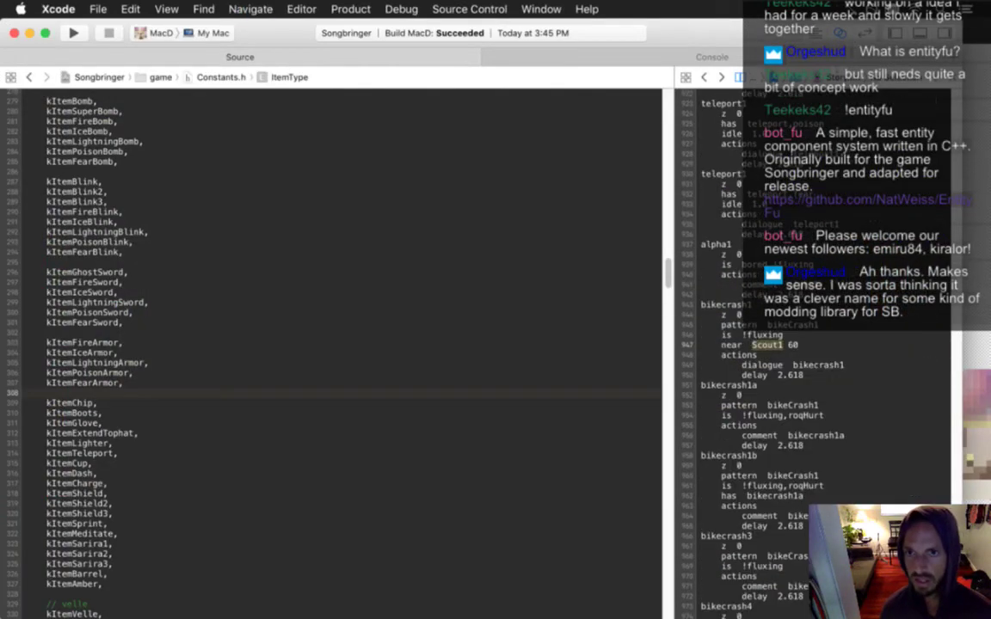
{"action": "left_click", "coordinate": [737, 325]}
{"action": "key", "text": "super+Up"}
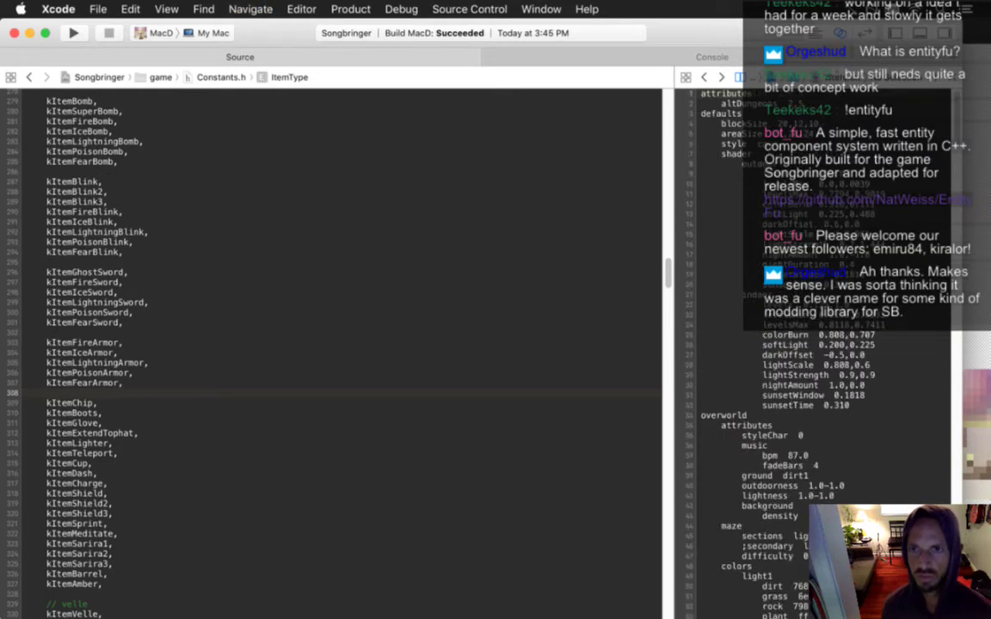
{"action": "key", "text": "Page_Down"}
{"action": "key", "text": "Page_Down"}
{"action": "key", "text": "Page_Down"}
{"action": "key", "text": "Page_Down"}
{"action": "key", "text": "Page_Down"}
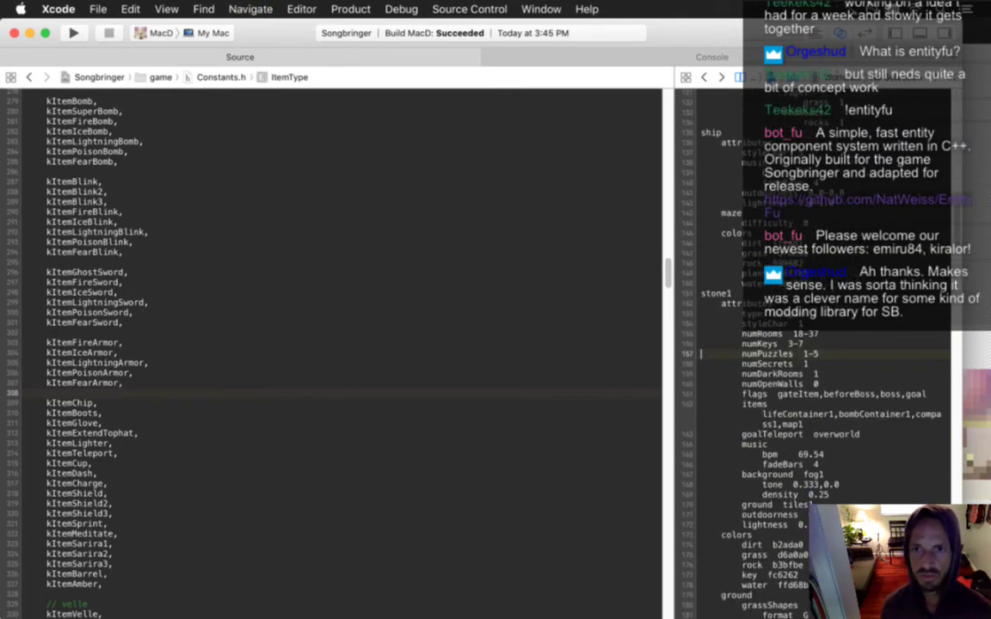
{"action": "key", "text": "Page_Down"}
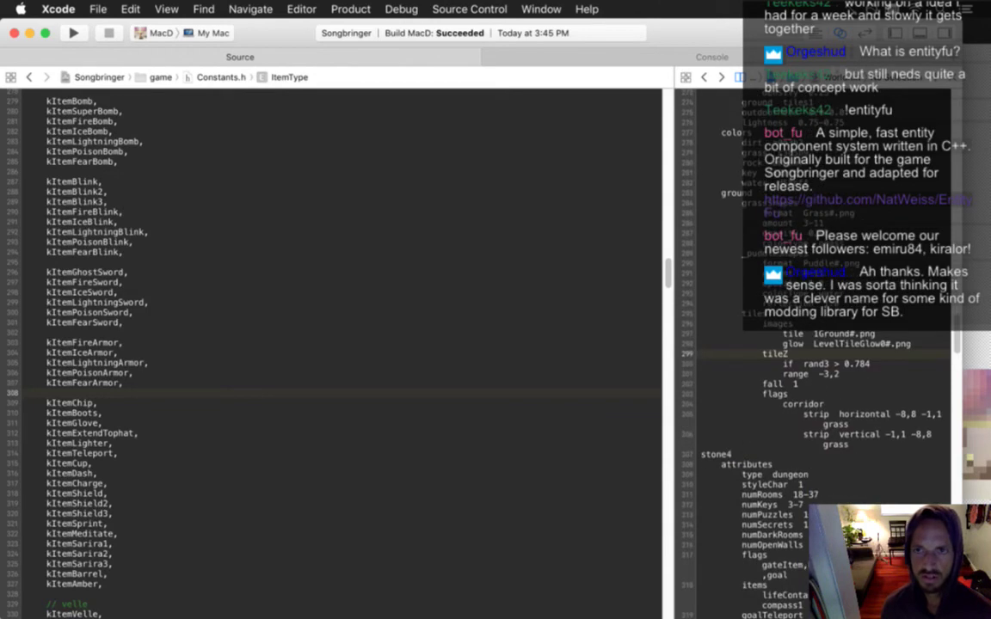
Step: Examine the velle entry in the entity definitions and return to the item constants in Constants.h
{"action": "key", "text": "super+g"}
{"action": "key", "text": "Up"}
{"action": "key", "text": "Down"}
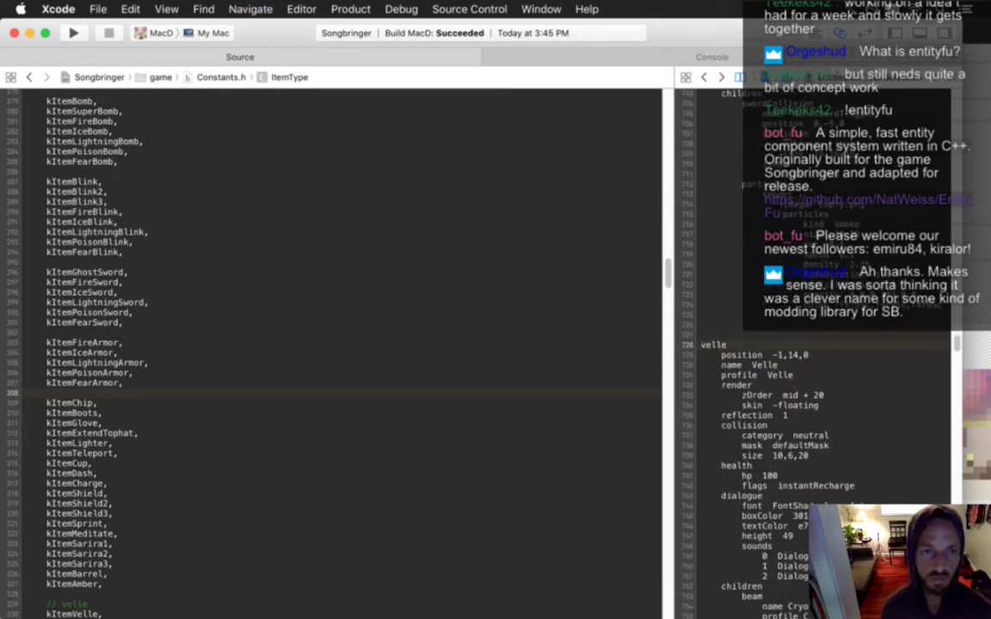
{"action": "left_click", "coordinate": [171, 287]}
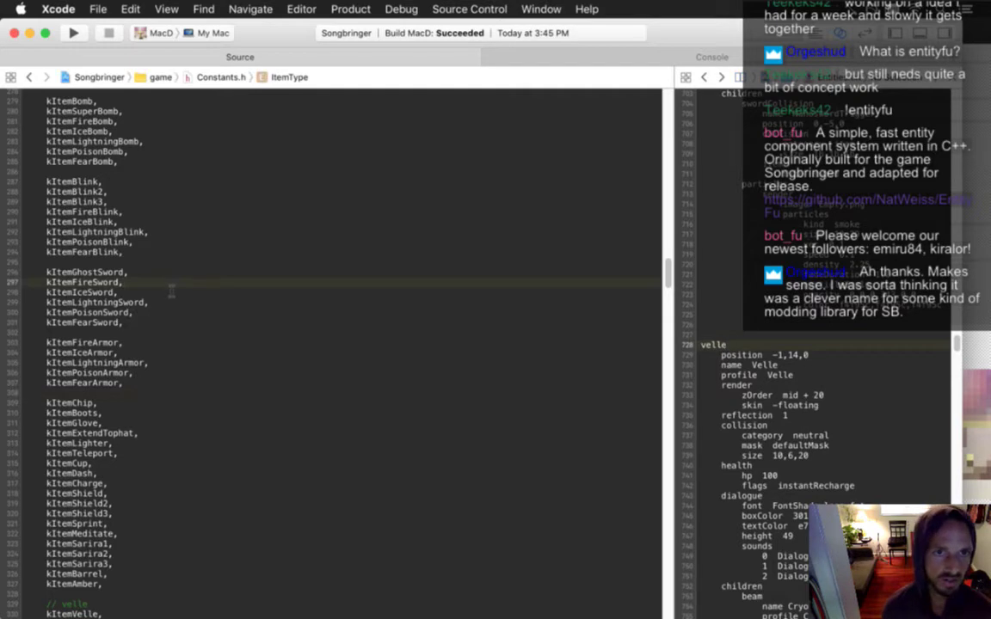
Step: Open FireBoss.txt and examine its behavior sequences and the attributes at the start of the file
{"action": "key", "text": "super+shift+o"}
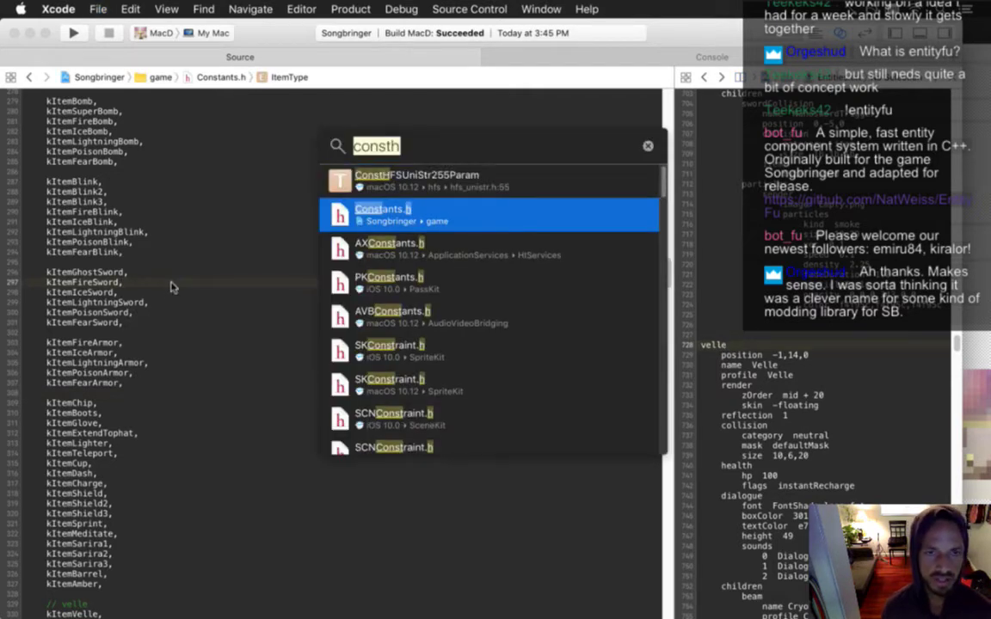
{"action": "type", "text": "firebos"}
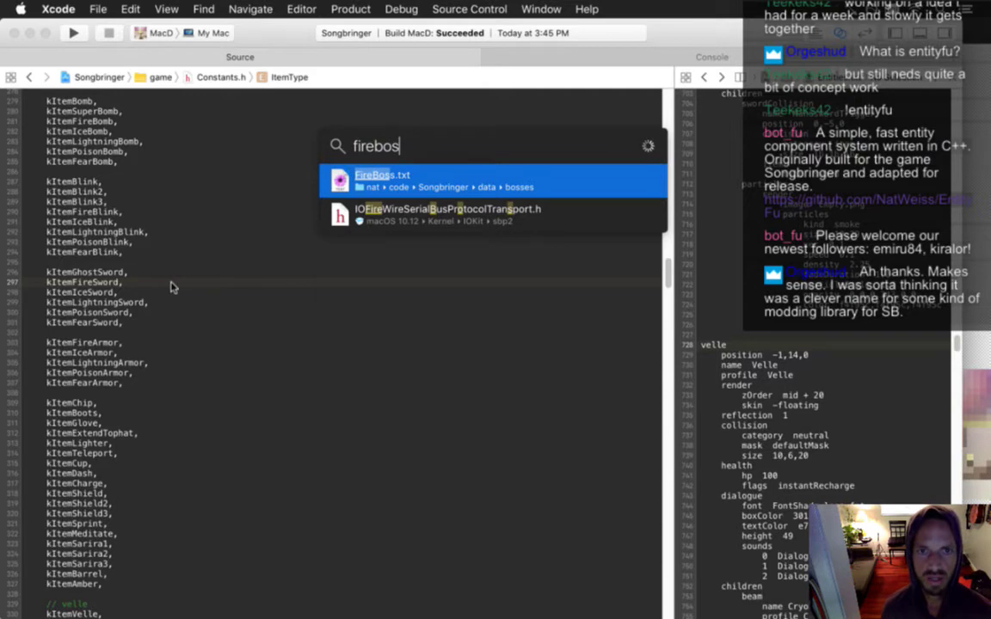
{"action": "key", "text": "Return"}
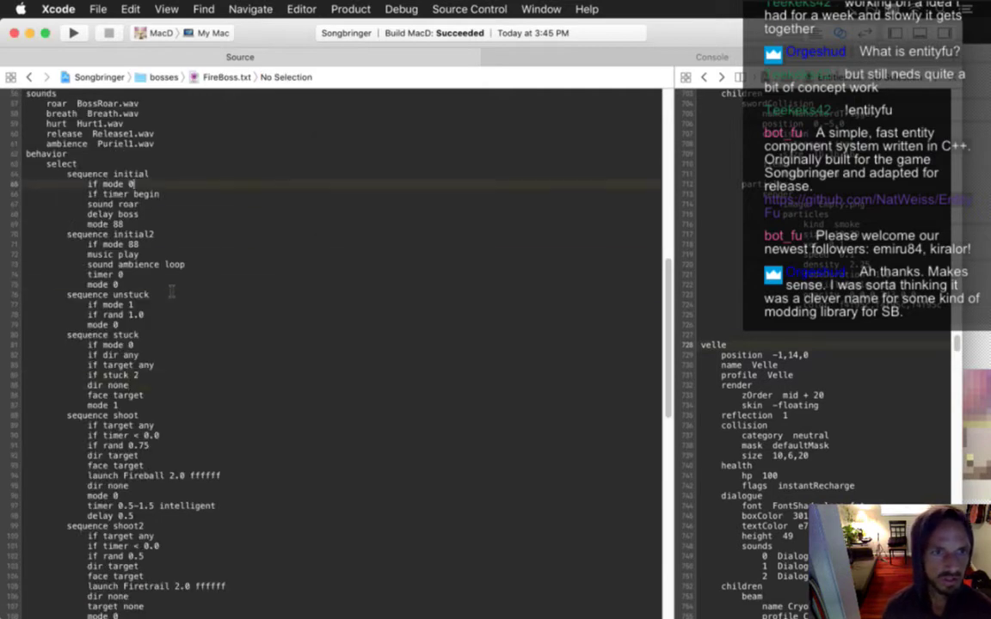
{"action": "key", "text": "shift+Down"}
{"action": "key", "text": "shift+Down"}
{"action": "key", "text": "shift+Down"}
{"action": "key", "text": "shift+Down"}
{"action": "key", "text": "shift+Down"}
{"action": "key", "text": "shift+Down"}
{"action": "key", "text": "shift+Down"}
{"action": "key", "text": "shift+Down"}
{"action": "key", "text": "shift+Down"}
{"action": "key", "text": "shift+Down"}
{"action": "key", "text": "shift+Down"}
{"action": "key", "text": "shift+Down"}
{"action": "key", "text": "shift+Down"}
{"action": "key", "text": "shift+Down"}
{"action": "key", "text": "shift+Down"}
{"action": "key", "text": "shift+Down"}
{"action": "key", "text": "shift+Down"}
{"action": "key", "text": "shift+Down"}
{"action": "key", "text": "shift+Down"}
{"action": "key", "text": "shift+Down"}
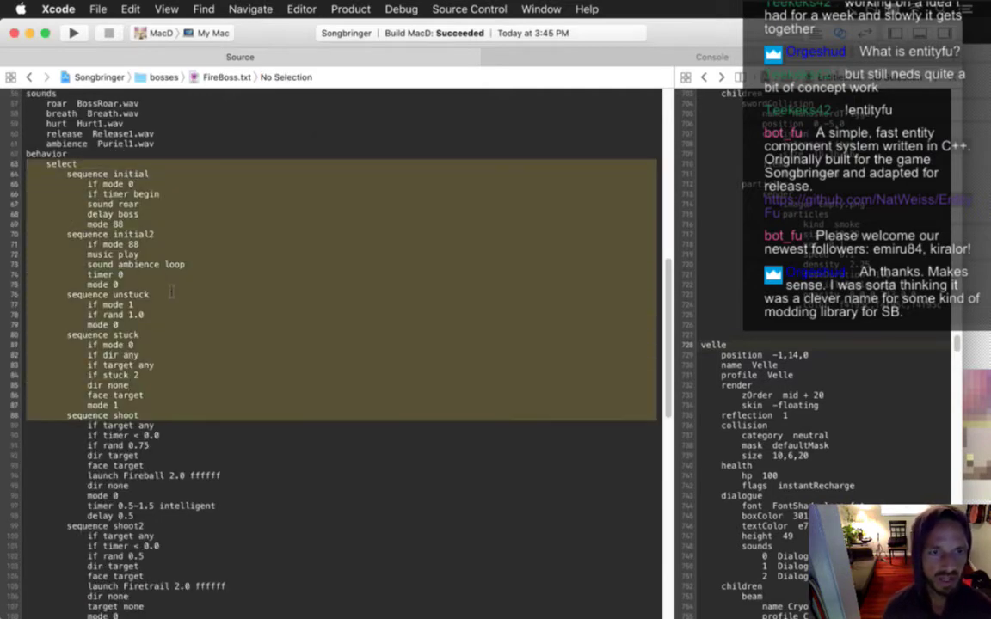
{"action": "key", "text": "shift+Down"}
{"action": "key", "text": "shift+Down"}
{"action": "key", "text": "shift+Down"}
{"action": "key", "text": "shift+Down"}
{"action": "key", "text": "shift+Down"}
{"action": "key", "text": "shift+Down"}
{"action": "key", "text": "shift+Down"}
{"action": "key", "text": "shift+Down"}
{"action": "key", "text": "shift+Down"}
{"action": "key", "text": "shift+Down"}
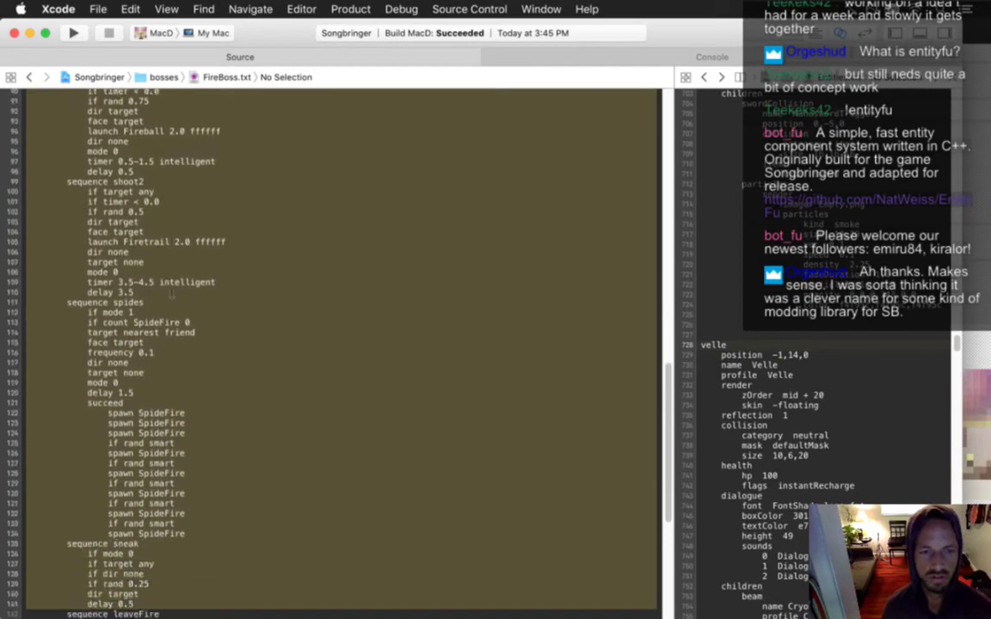
{"action": "key", "text": "Up"}
{"action": "key", "text": "super+Up"}
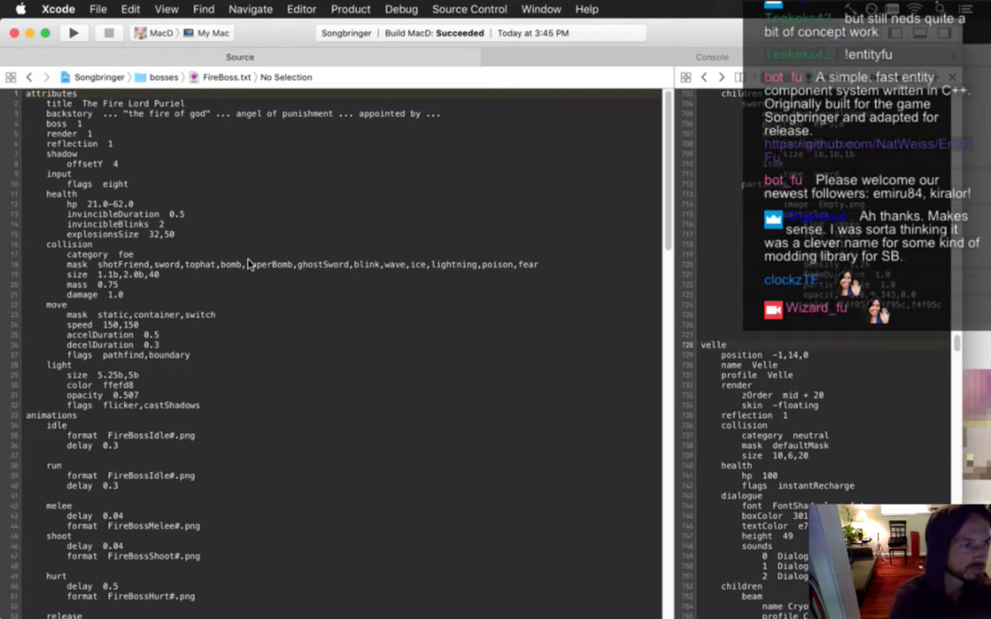
Step: Switch to Photoshop and rotate the locket on the ice armor layer slightly clockwise
{"action": "key", "text": "super+Tab"}
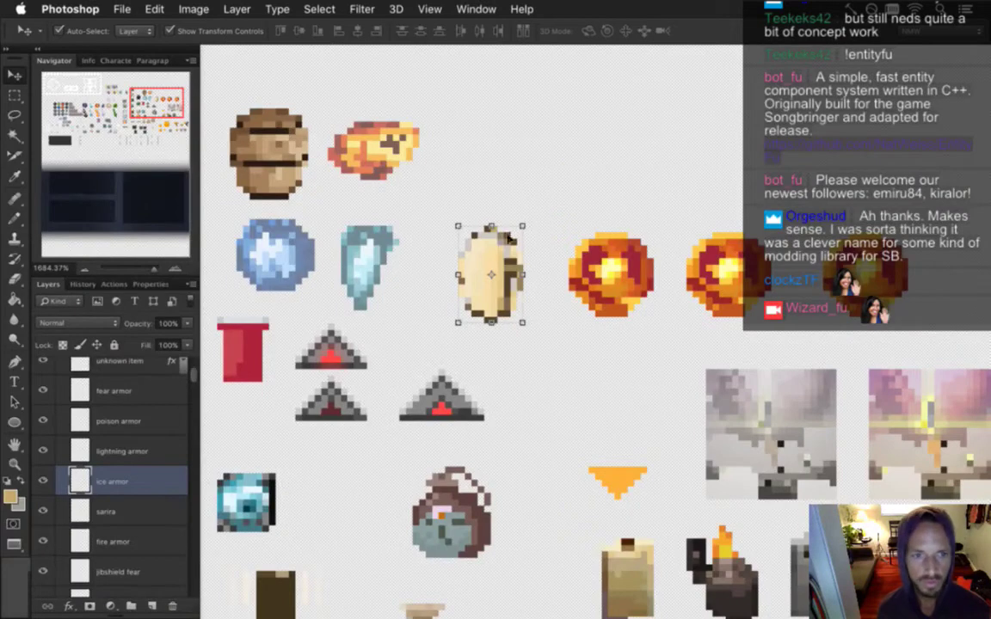
{"action": "left_click_drag", "start_coordinate": [533, 222], "coordinate": [548, 236]}
{"action": "key", "text": "Return"}
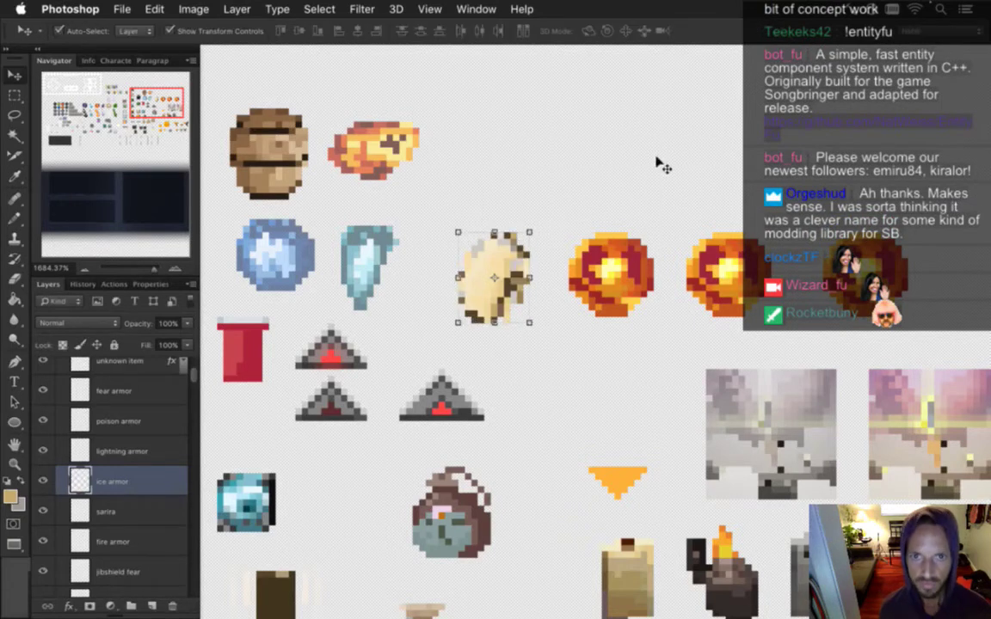
Step: Sample the locket's dark brown outline, redraw its lower edge with the Pencil, and erase the stray pixels along its right side
{"action": "key", "text": "m"}
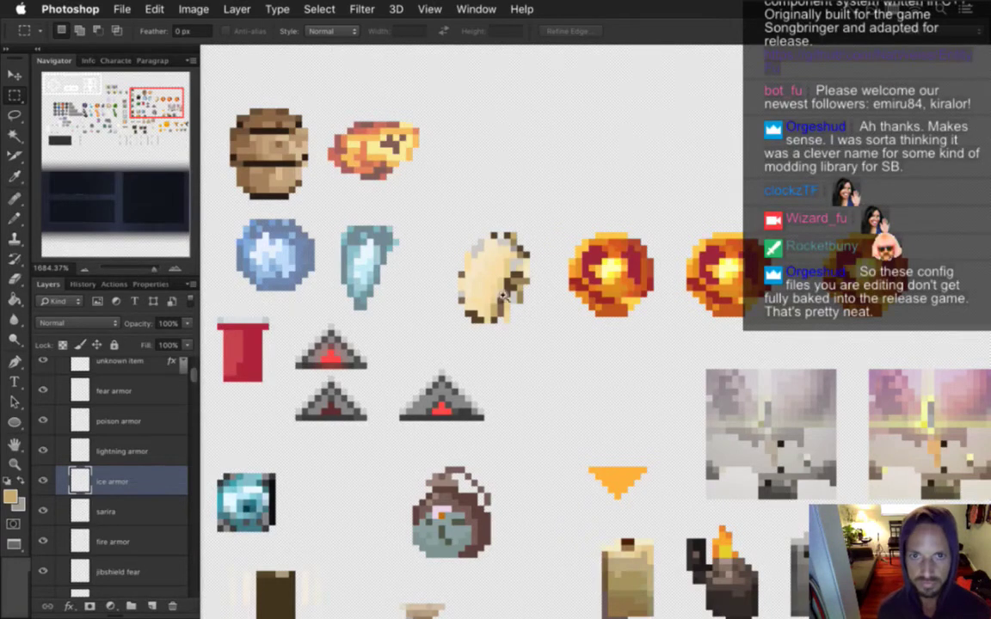
{"action": "scroll", "coordinate": [502, 301], "scroll_direction": "up", "scroll_amount": 2}
{"action": "key", "text": "i"}
{"action": "left_click", "coordinate": [463, 333]}
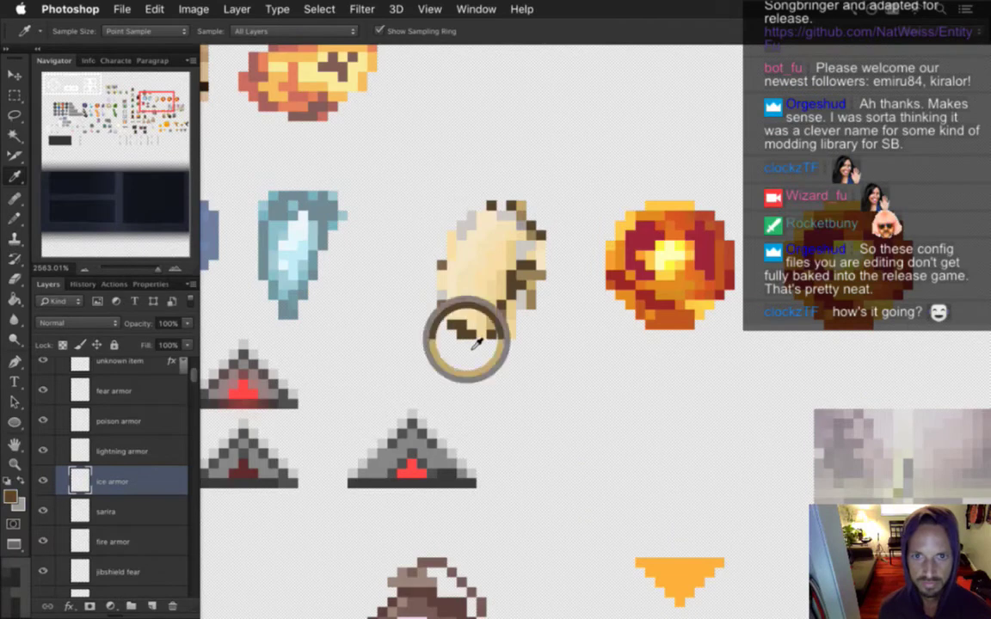
{"action": "key", "text": "b"}
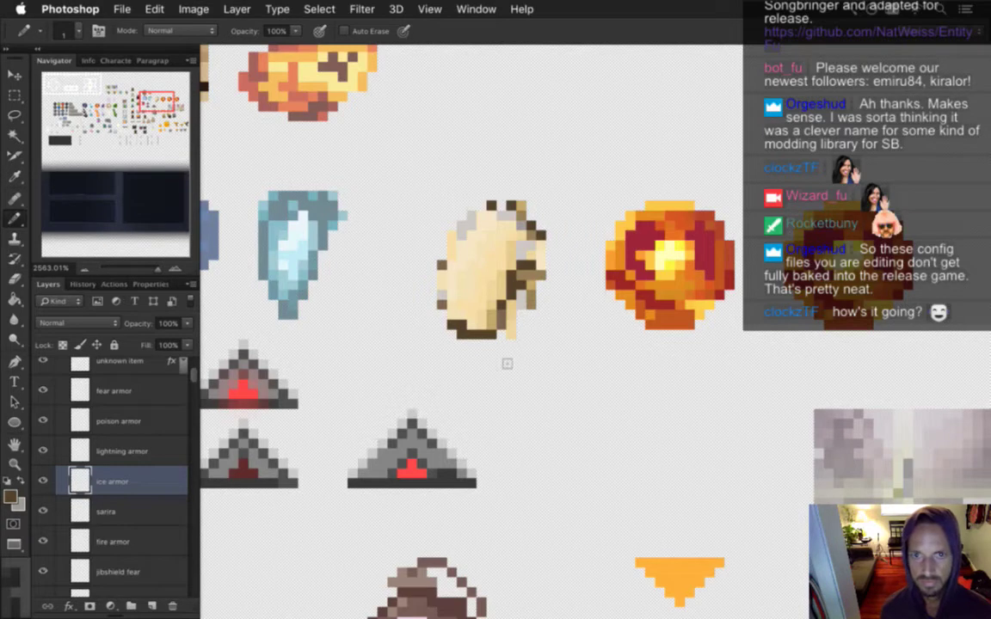
{"action": "key", "text": "e"}
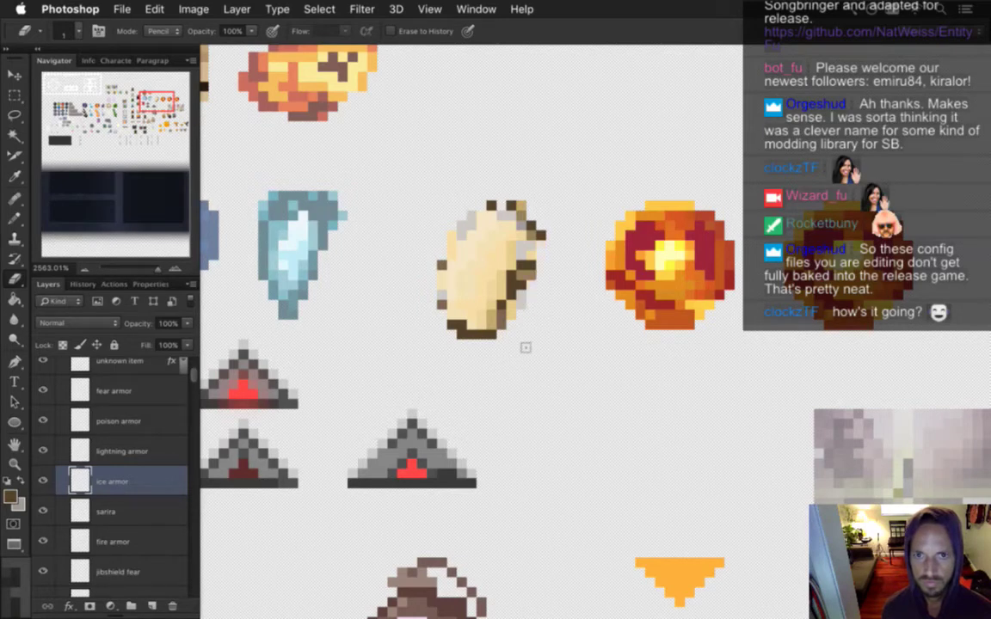
{"action": "left_click", "coordinate": [538, 234]}
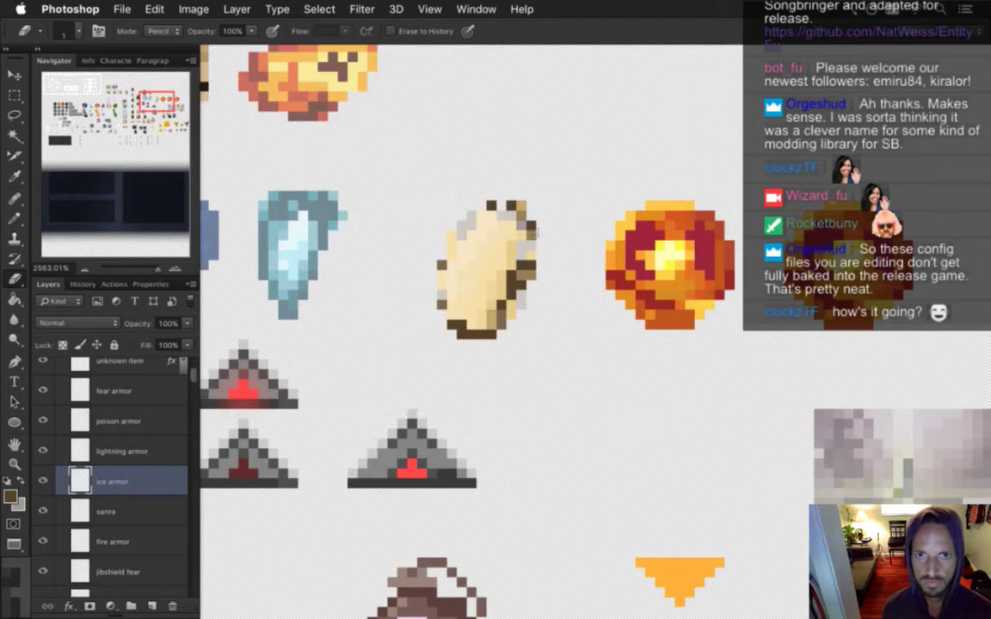
Step: Draw a small tan ring at the locket's upper right, shade it with a darker sampled tan, and save the document
{"action": "key", "text": "b"}
{"action": "left_click", "coordinate": [504, 215], "text": "alt"}
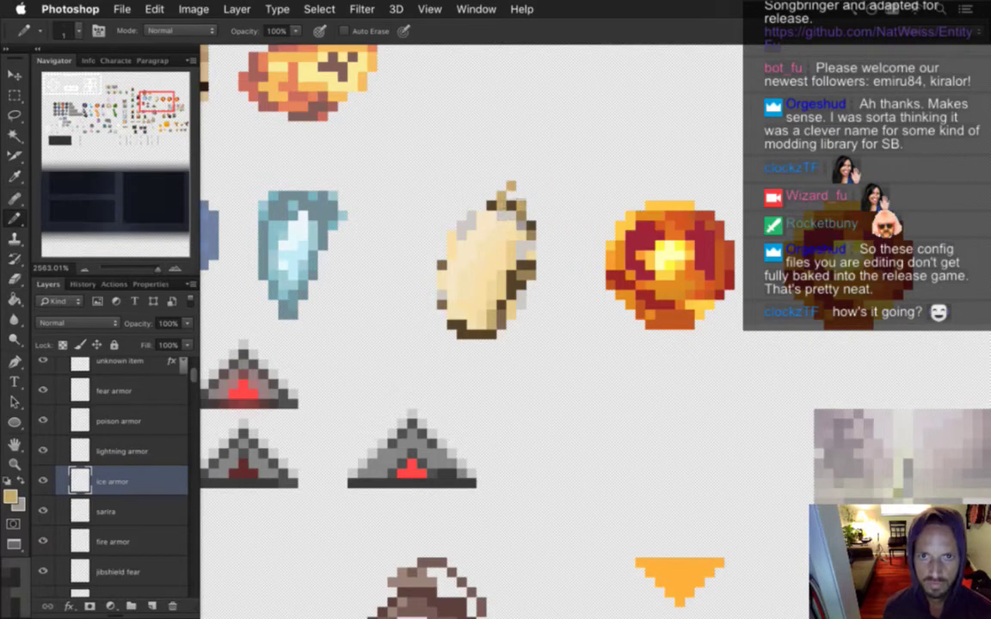
{"action": "mouse_move", "coordinate": [533, 206]}
{"action": "left_mouse_down"}
{"action": "mouse_move", "coordinate": [540, 203]}
{"action": "mouse_move", "coordinate": [551, 232]}
{"action": "left_mouse_up"}
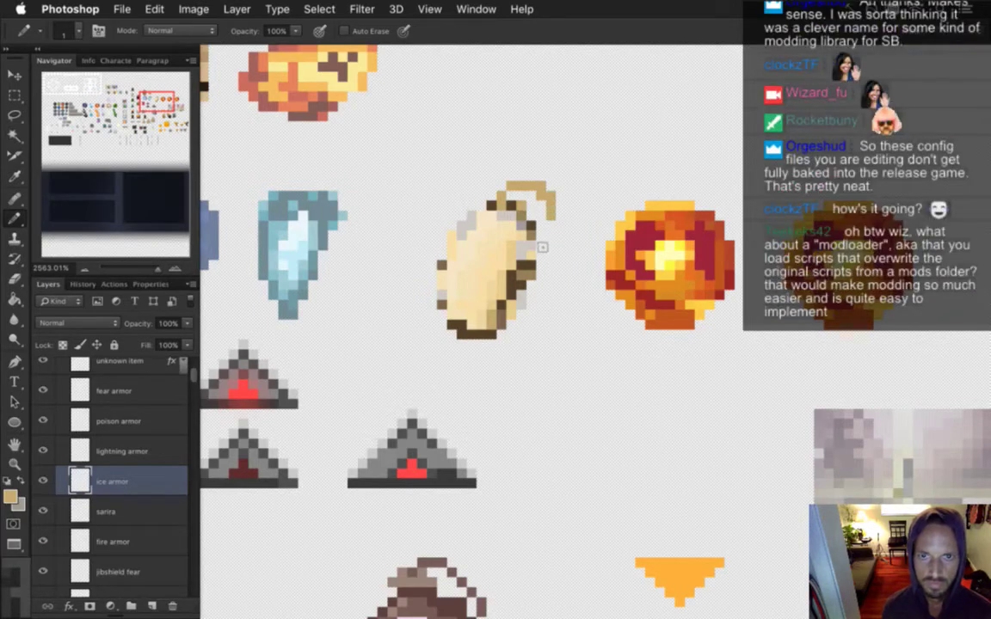
{"action": "key", "text": "i"}
{"action": "left_click", "coordinate": [531, 217]}
{"action": "key", "text": "b"}
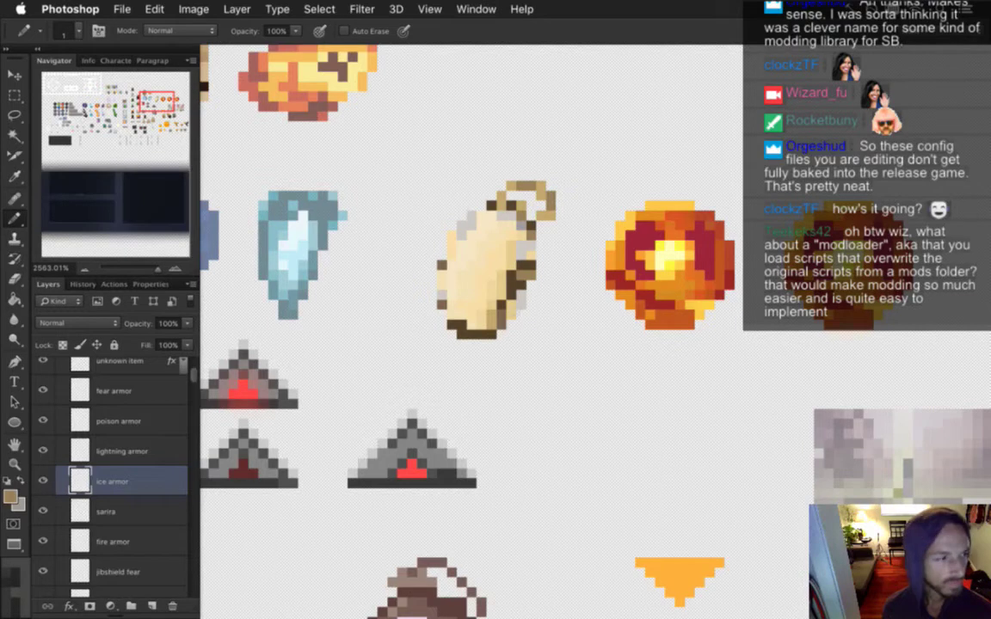
{"action": "key", "text": "super+s"}
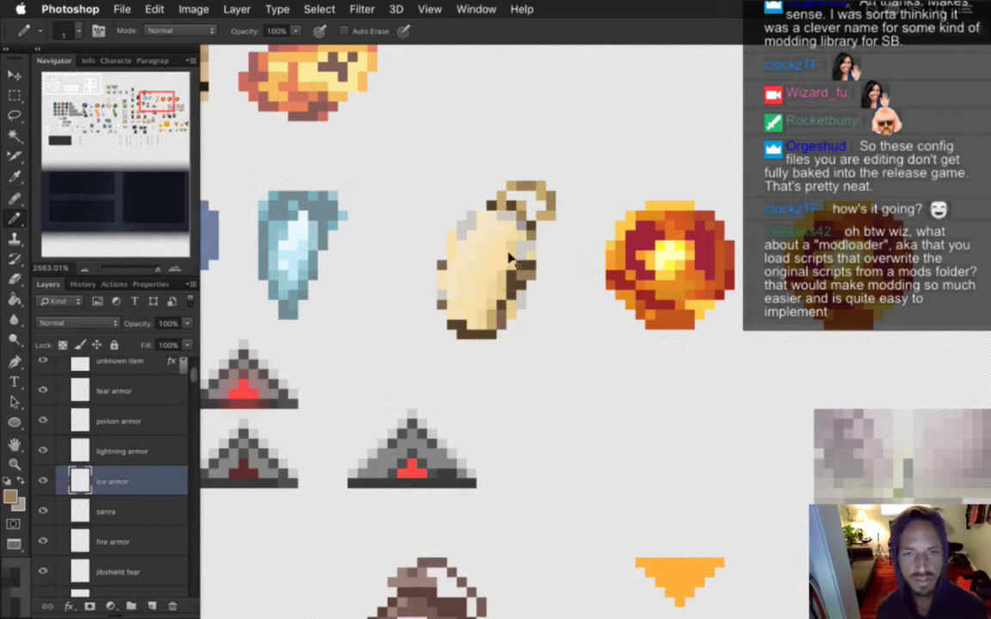
Step: Switch to Finder and open the steamapp folder inside the Songbringer project in a new window
{"action": "key", "text": "super+Tab"}
{"action": "left_click", "coordinate": [605, 302]}
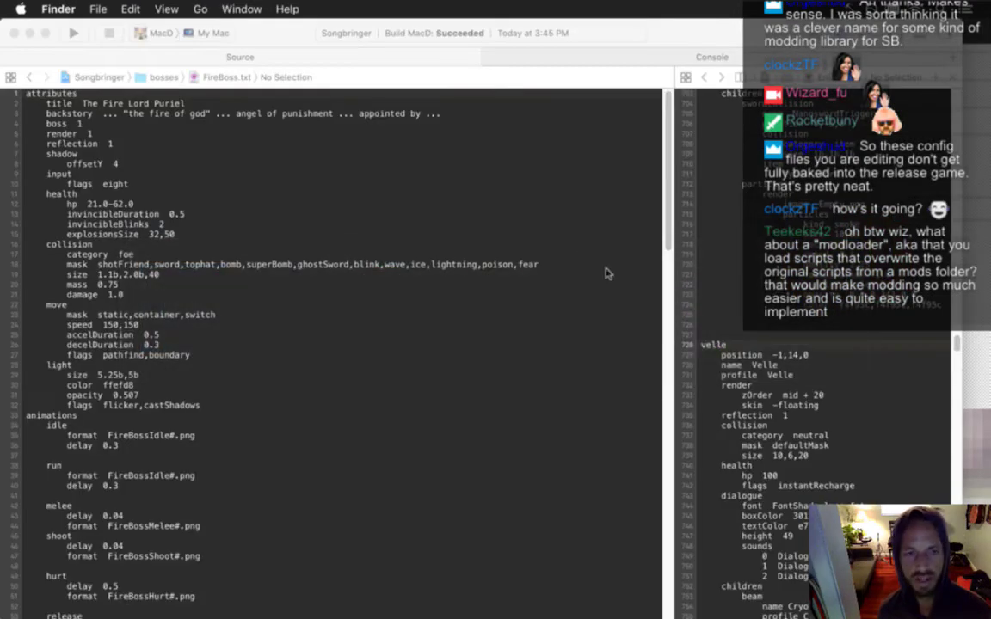
{"action": "key", "text": "super+n"}
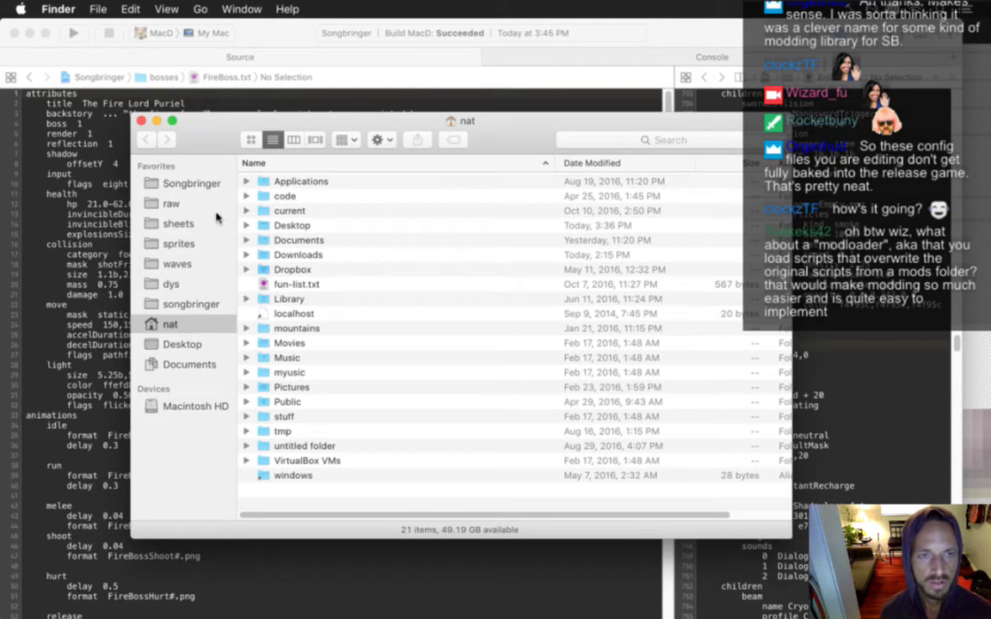
{"action": "left_click", "coordinate": [203, 182]}
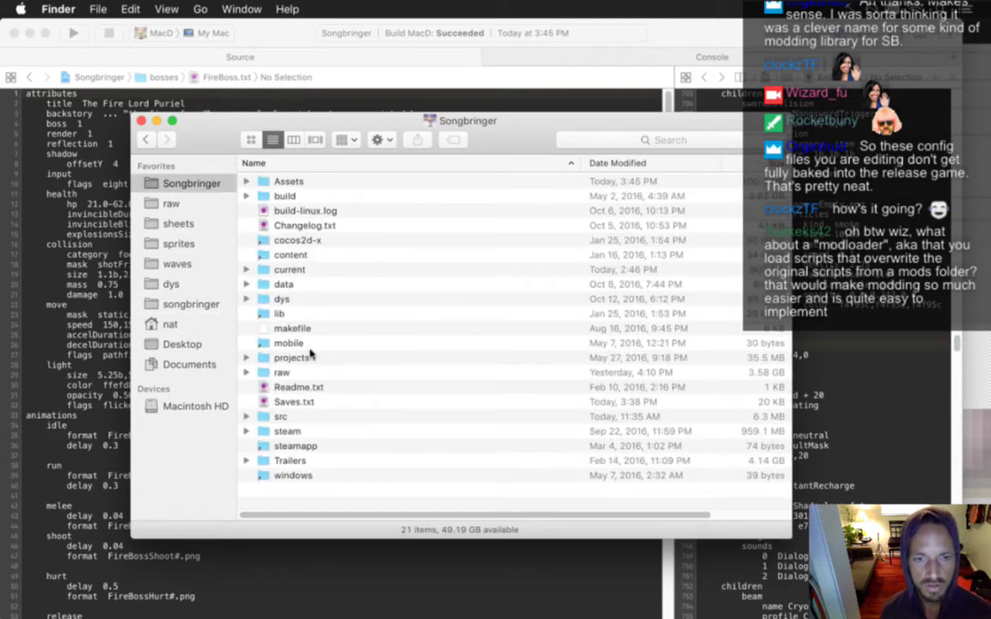
{"action": "double_click", "coordinate": [299, 445]}
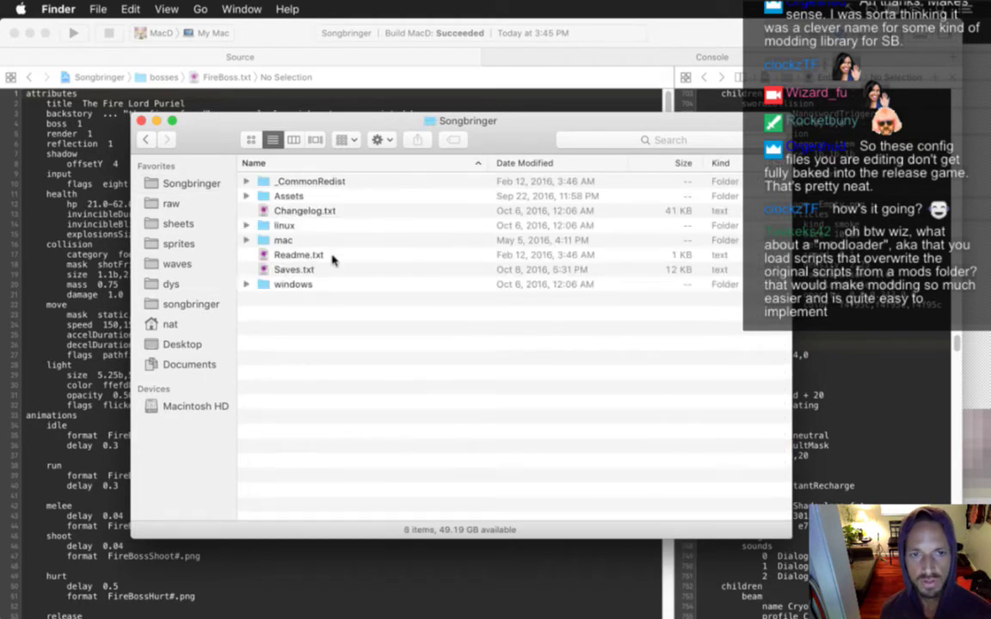
Step: Look inside the mac, linux and windows folders of the Steam build and collapse them again
{"action": "left_click", "coordinate": [246, 240]}
{"action": "left_click", "coordinate": [246, 240]}
{"action": "left_click", "coordinate": [246, 226]}
{"action": "left_click", "coordinate": [246, 225]}
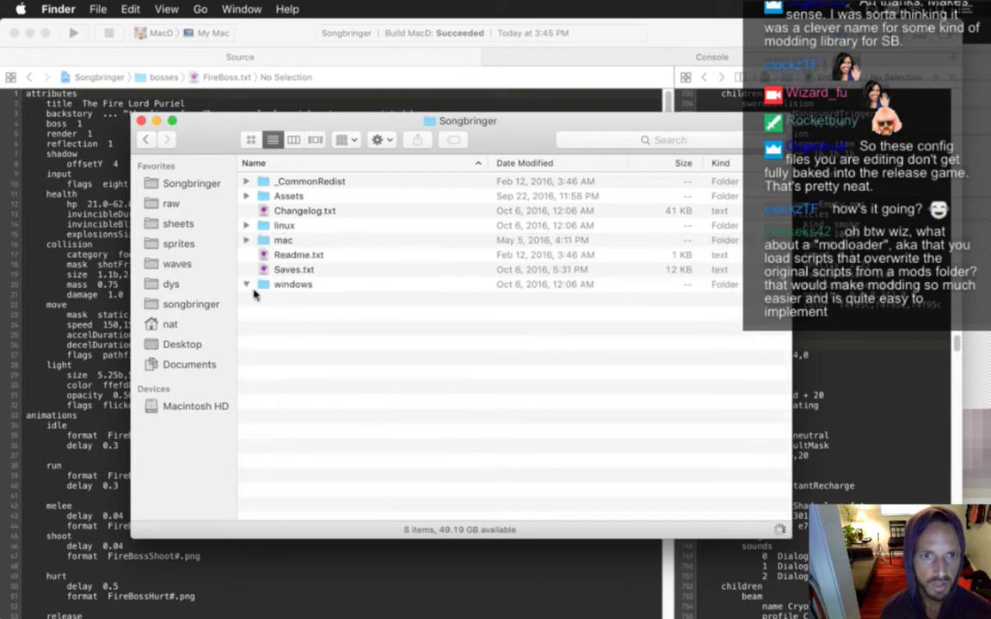
{"action": "left_click", "coordinate": [246, 283]}
{"action": "left_click", "coordinate": [247, 283]}
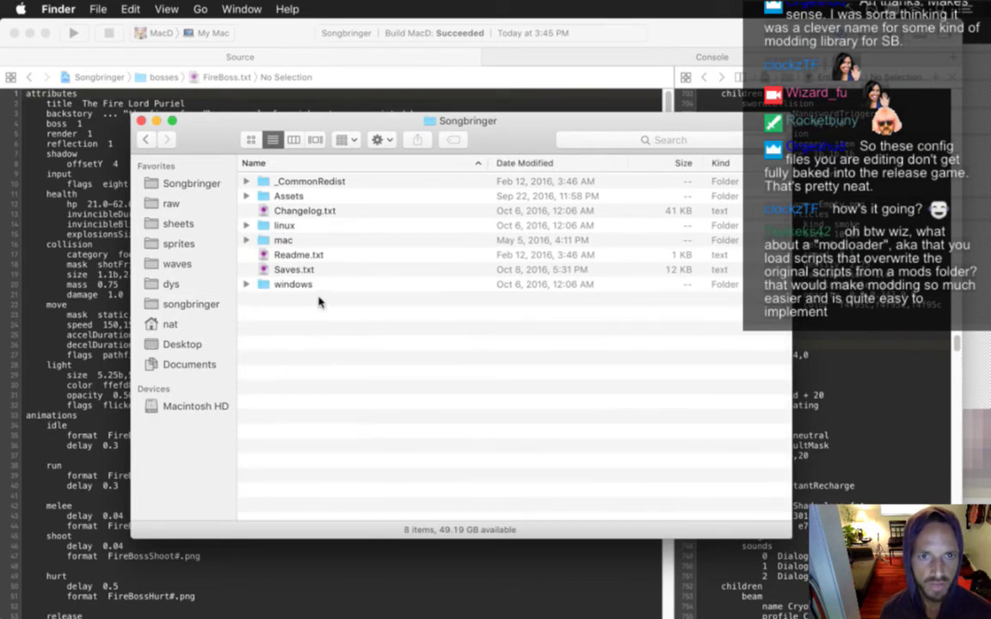
Step: Open the build's Assets folder and look through the contents of Textures, Sounds and Data
{"action": "double_click", "coordinate": [289, 196]}
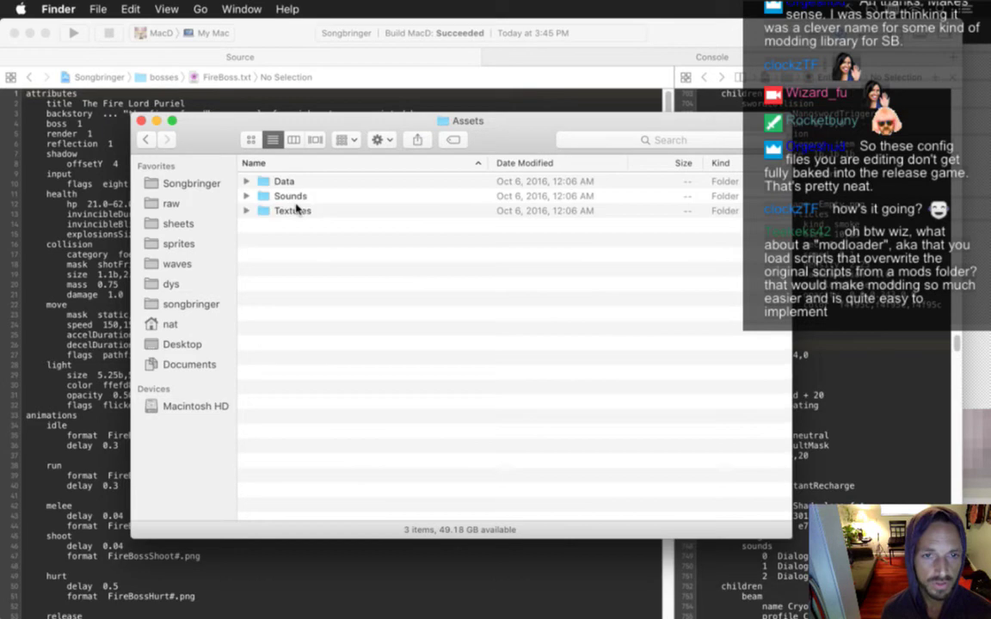
{"action": "left_click", "coordinate": [246, 211]}
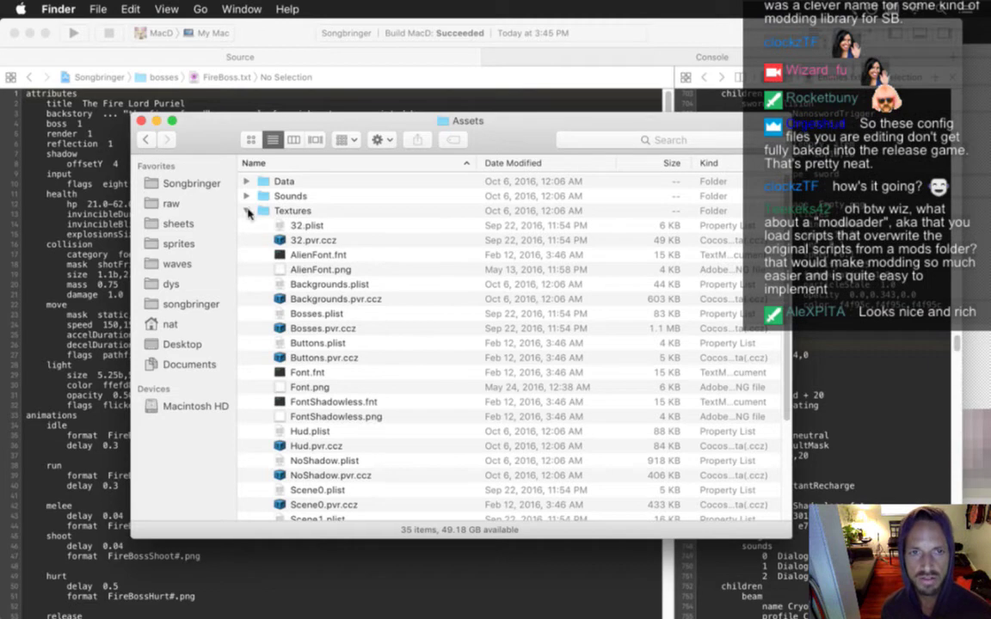
{"action": "left_click", "coordinate": [247, 211]}
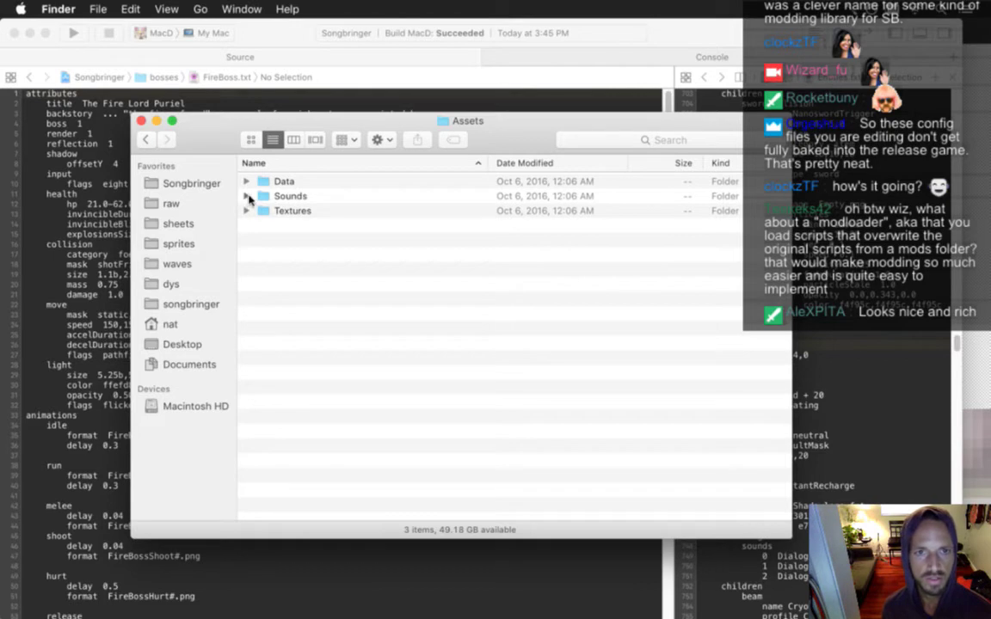
{"action": "left_click", "coordinate": [248, 197]}
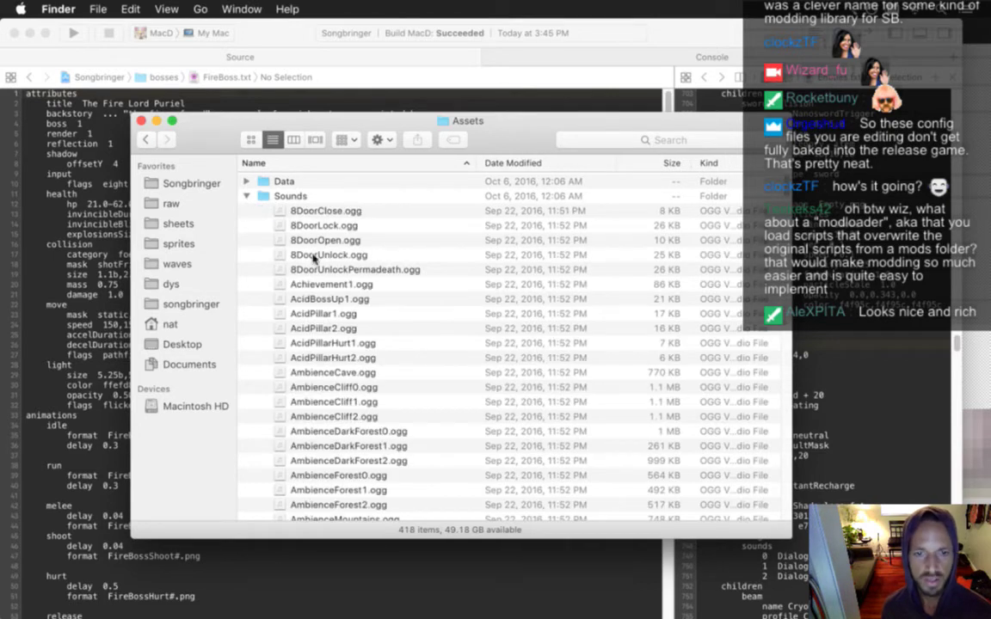
{"action": "left_click", "coordinate": [246, 196]}
{"action": "left_click", "coordinate": [245, 181]}
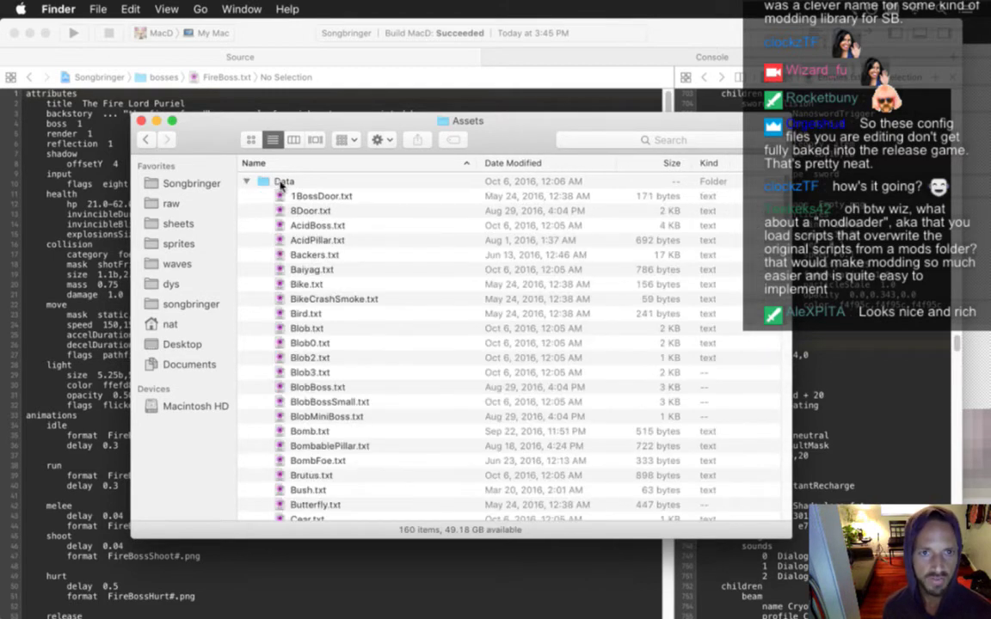
Step: Preview Baiyag.txt and Blob3.txt in the Data folder, and collapse the folder
{"action": "left_click", "coordinate": [301, 268]}
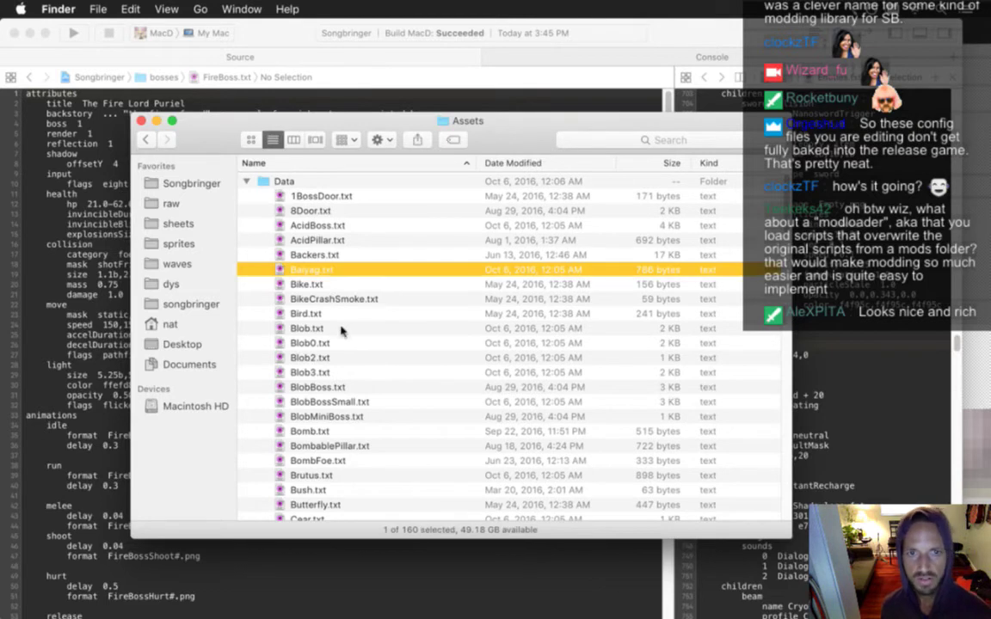
{"action": "key", "text": "space"}
{"action": "key", "text": "space"}
{"action": "left_click", "coordinate": [339, 337]}
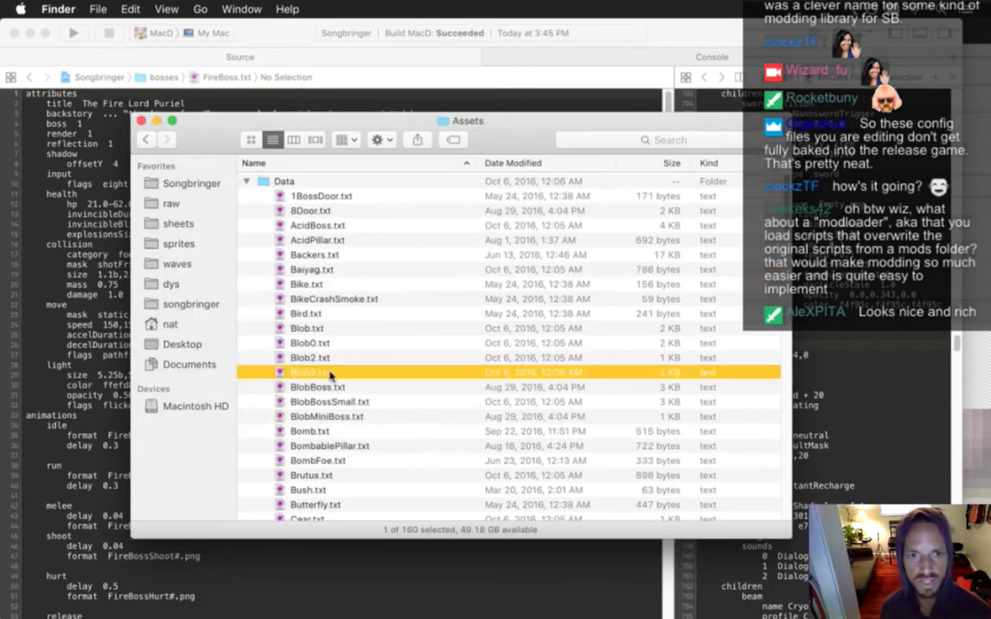
{"action": "key", "text": "space"}
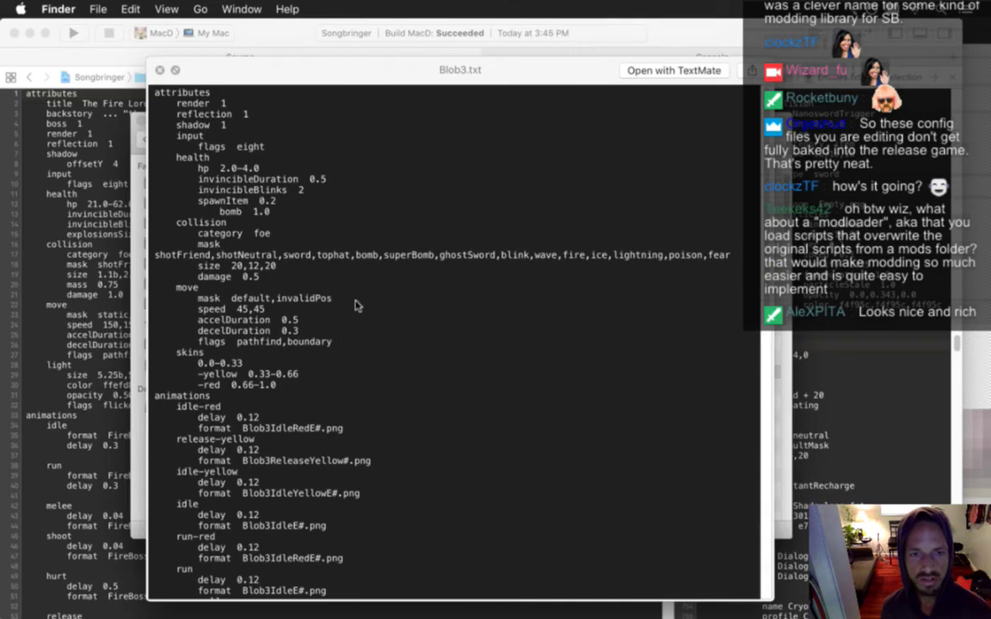
{"action": "key", "text": "space"}
{"action": "left_click", "coordinate": [266, 176]}
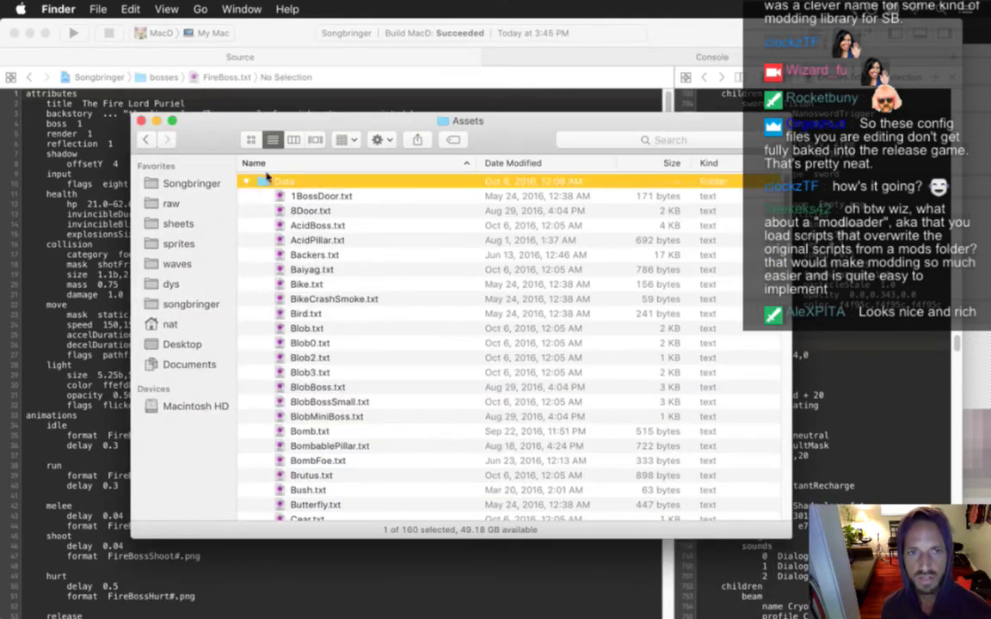
{"action": "left_click", "coordinate": [246, 181]}
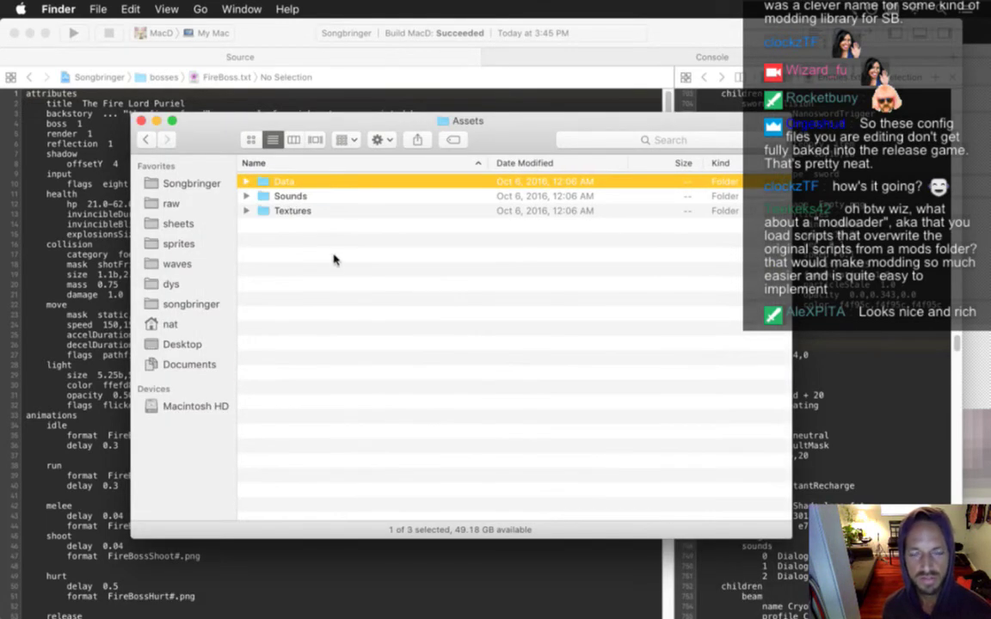
Step: Return to the Steam build folder and preview Saves.txt
{"action": "left_click", "coordinate": [145, 140]}
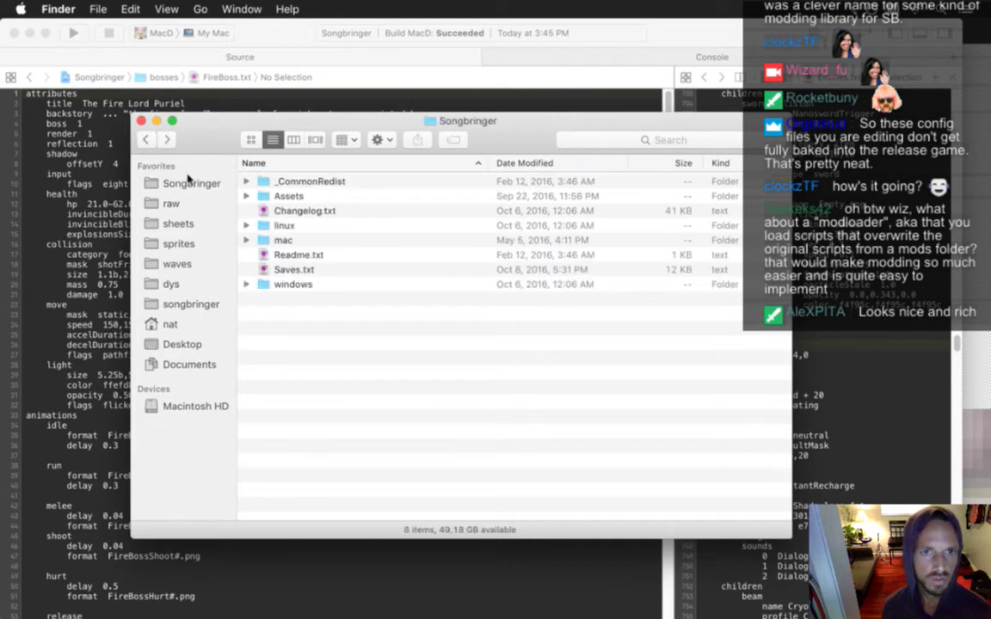
{"action": "left_click", "coordinate": [311, 271]}
{"action": "key", "text": "space"}
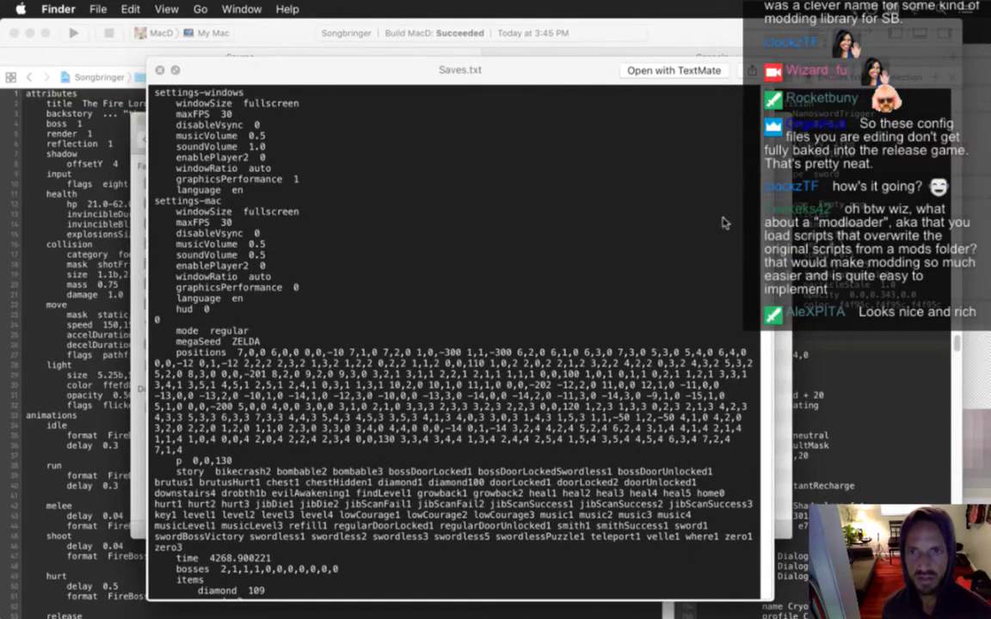
Step: Read through the settings, item lists and controller bindings in the Saves.txt preview, and close the preview
{"action": "scroll", "coordinate": [697, 123], "scroll_direction": "down", "scroll_amount": 5}
{"action": "scroll", "coordinate": [208, 376], "scroll_direction": "down", "scroll_amount": 15}
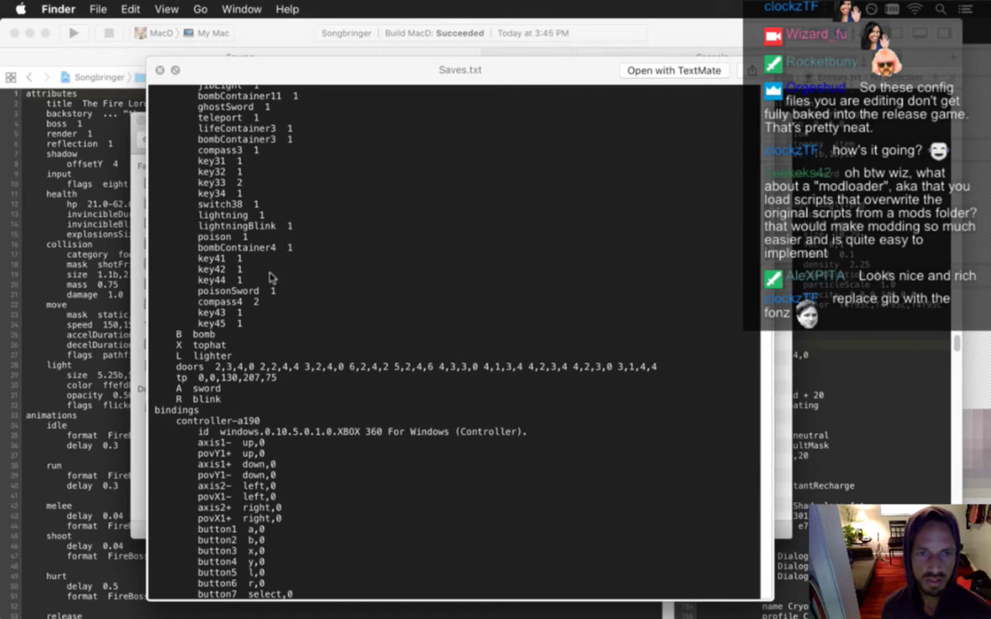
{"action": "scroll", "coordinate": [448, 335], "scroll_direction": "down", "scroll_amount": 15}
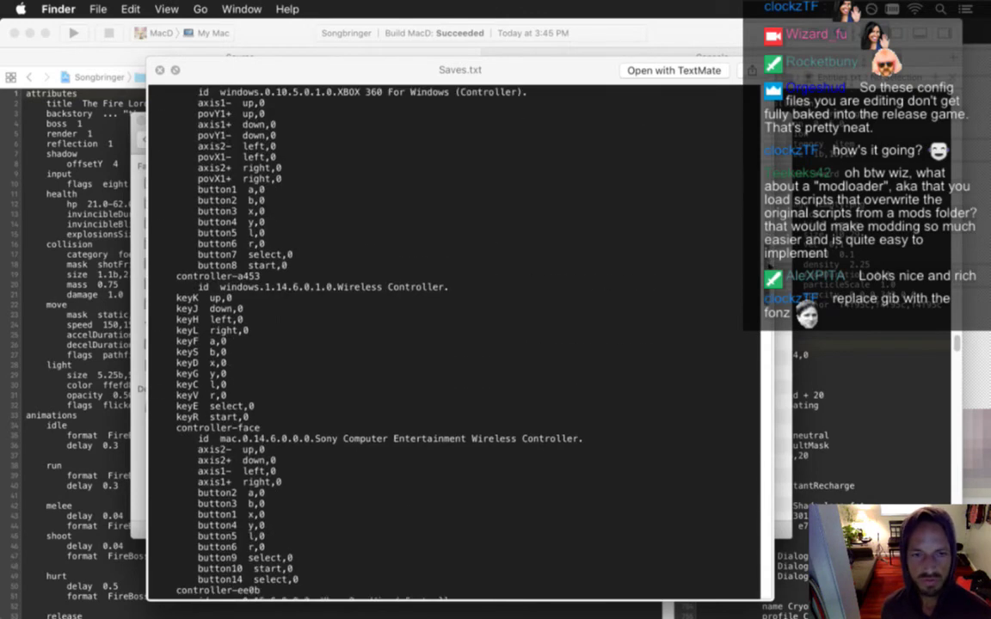
{"action": "scroll", "coordinate": [752, 398], "scroll_direction": "down", "scroll_amount": 20}
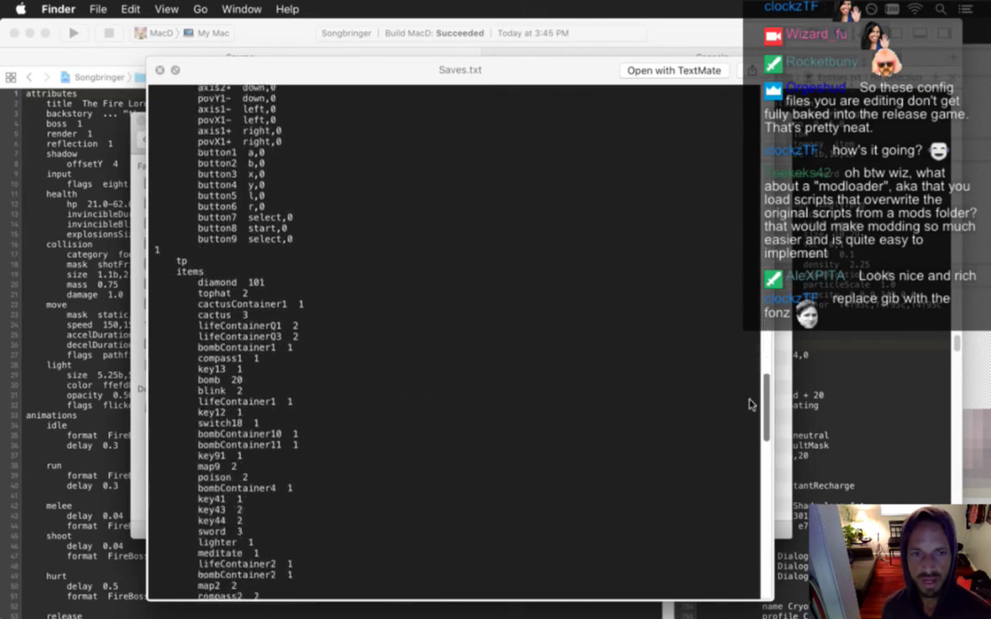
{"action": "scroll", "coordinate": [738, 499], "scroll_direction": "down", "scroll_amount": 8}
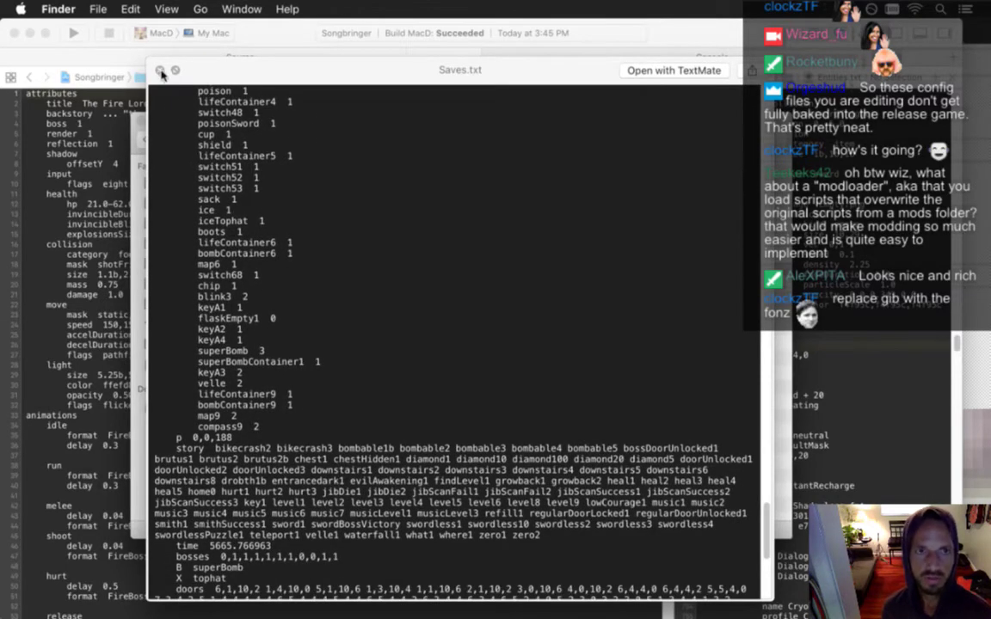
{"action": "key", "text": "space"}
{"action": "left_click", "coordinate": [250, 306]}
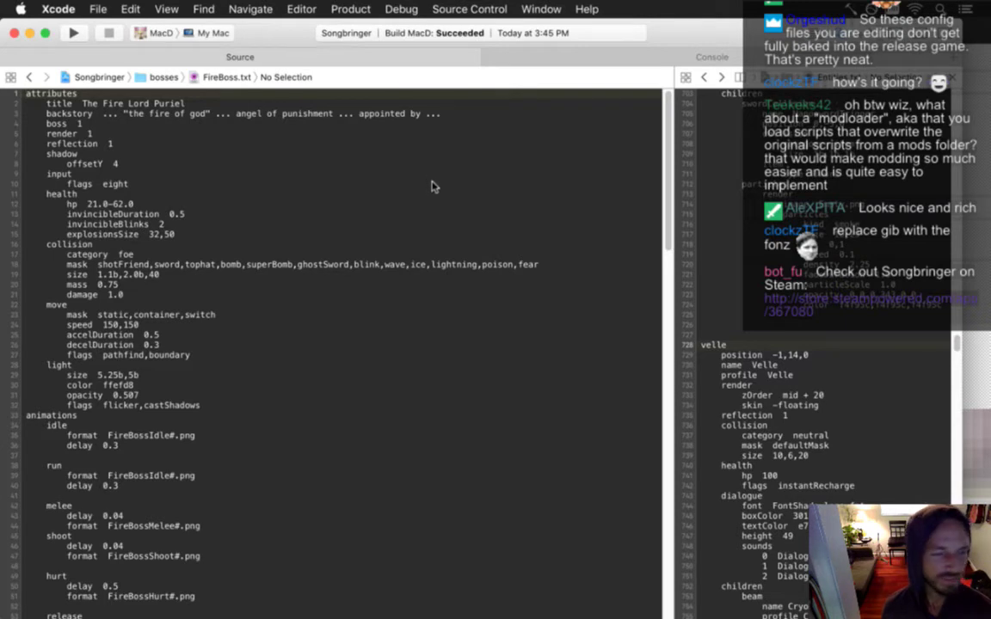
Step: Switch to Photoshop and shade the ice armor locket's ring with a dark brown sampled from the icon
{"action": "key", "text": "super+Tab"}
{"action": "key", "text": "super+Tab"}
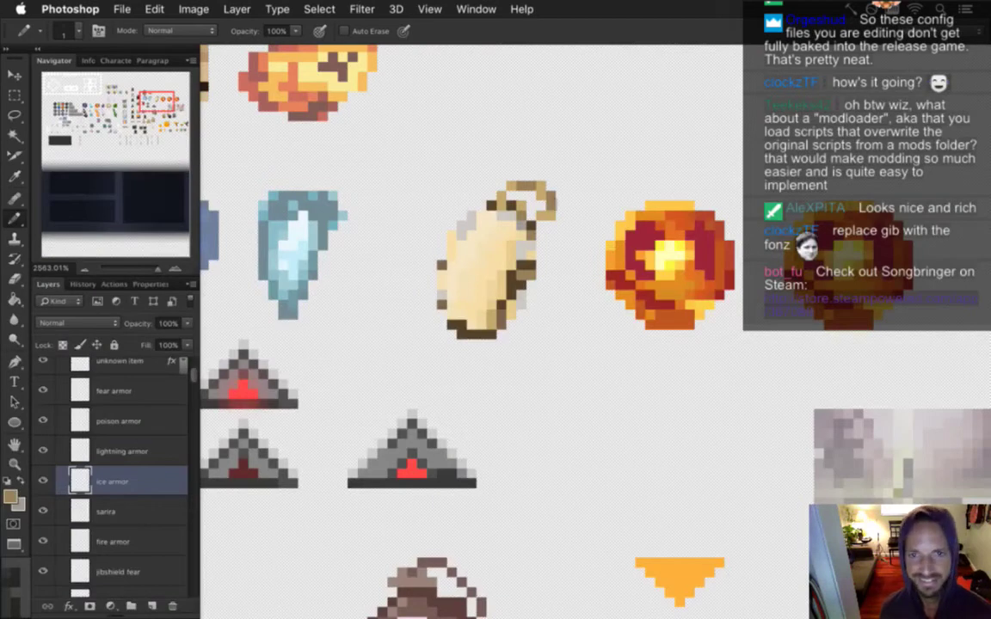
{"action": "key", "text": "i"}
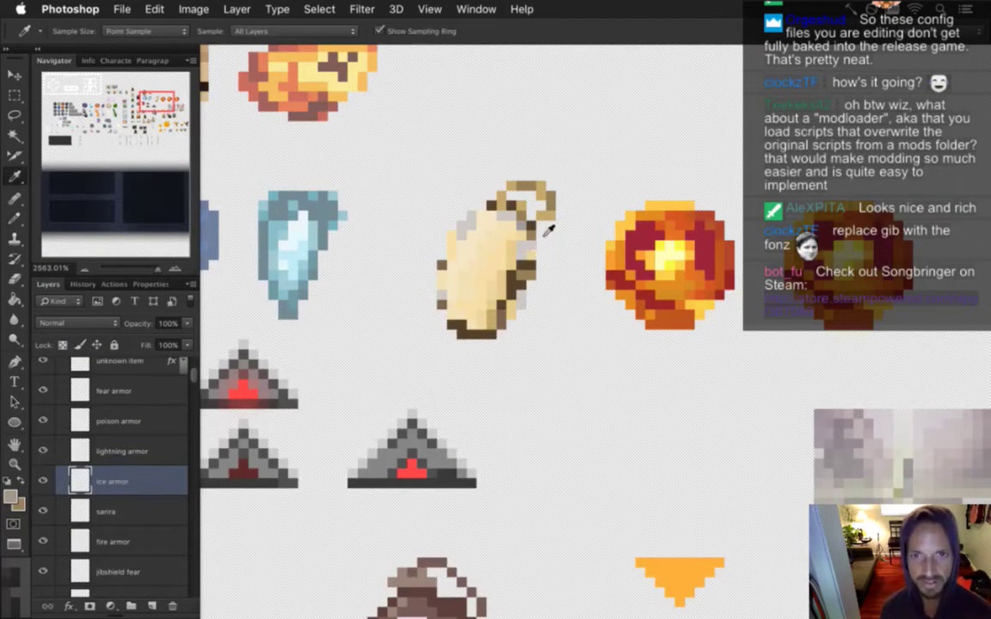
{"action": "left_click", "coordinate": [538, 234]}
{"action": "key", "text": "b"}
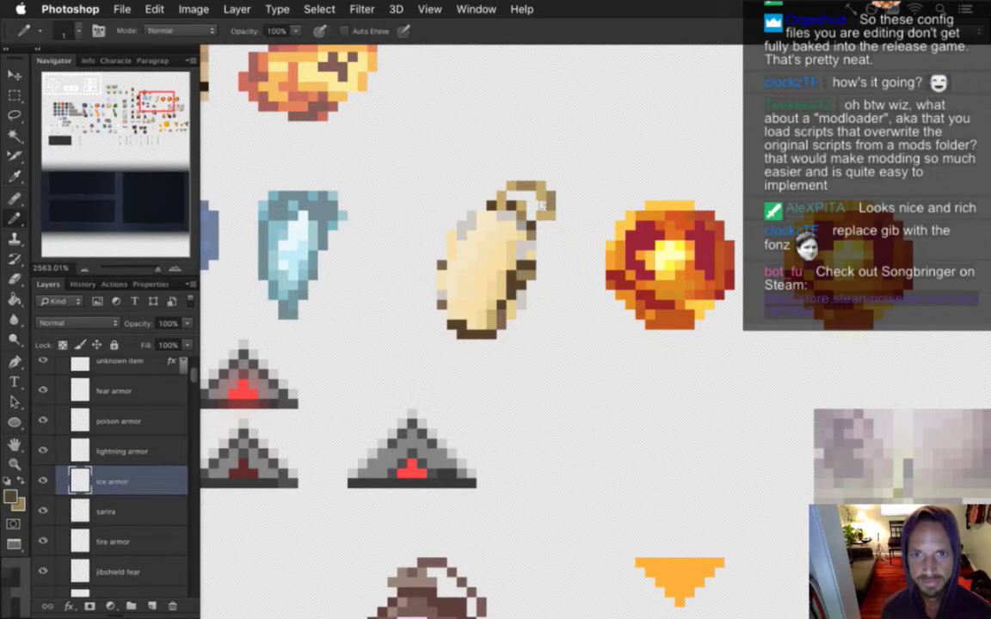
{"action": "left_click", "coordinate": [541, 185]}
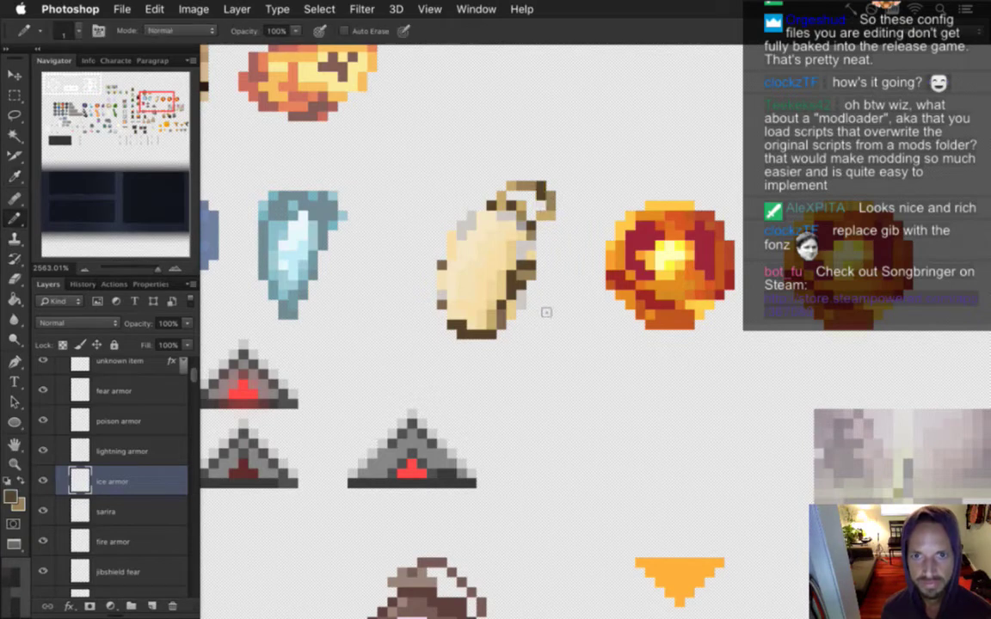
Step: Darken the outline along the ice armor locket's right rim with brown tones sampled from the icon
{"action": "key", "text": "i"}
{"action": "left_click", "coordinate": [527, 256]}
{"action": "key", "text": "b"}
{"action": "key", "text": "i"}
{"action": "left_click", "coordinate": [506, 324]}
{"action": "key", "text": "b"}
{"action": "key", "text": "i"}
{"action": "key", "text": "b"}
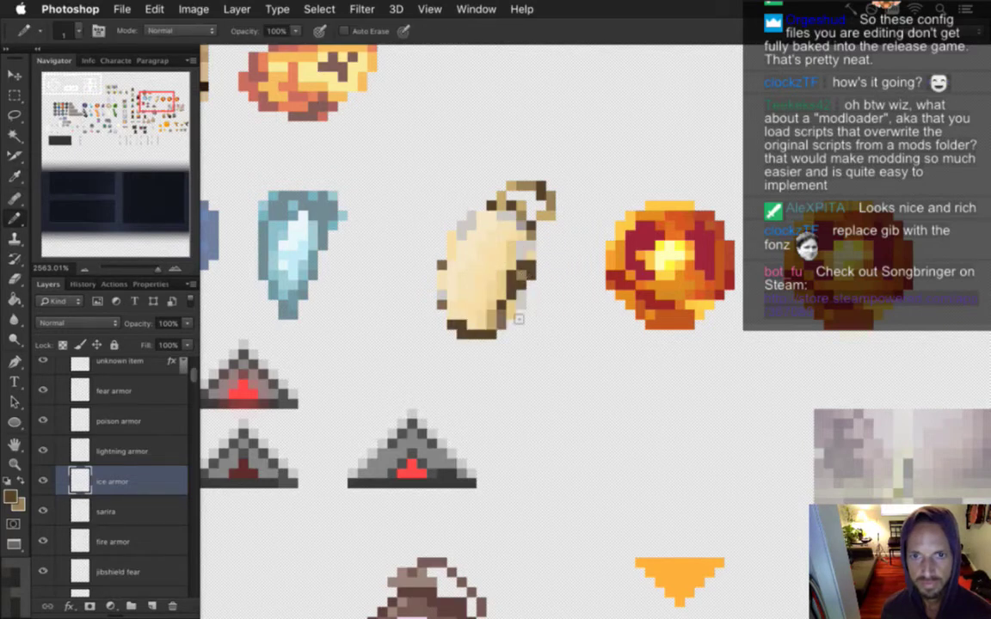
Step: Round out the locket's lower-right edge with sampled mid-brown and tan pixels, and save the document
{"action": "key", "text": "i"}
{"action": "left_click", "coordinate": [456, 287]}
{"action": "key", "text": "b"}
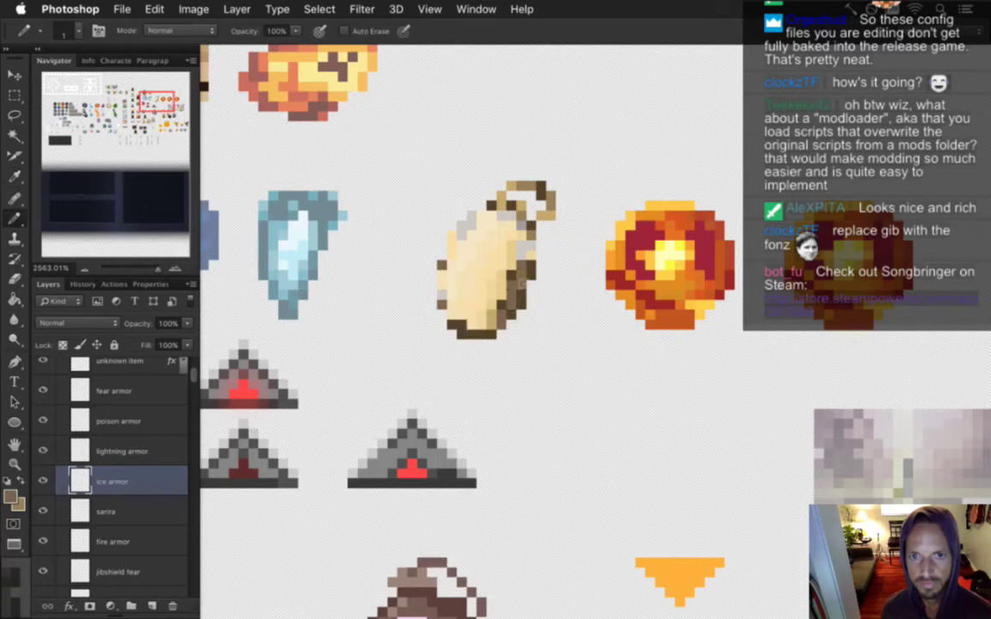
{"action": "left_click_drag", "start_coordinate": [528, 249], "coordinate": [524, 260]}
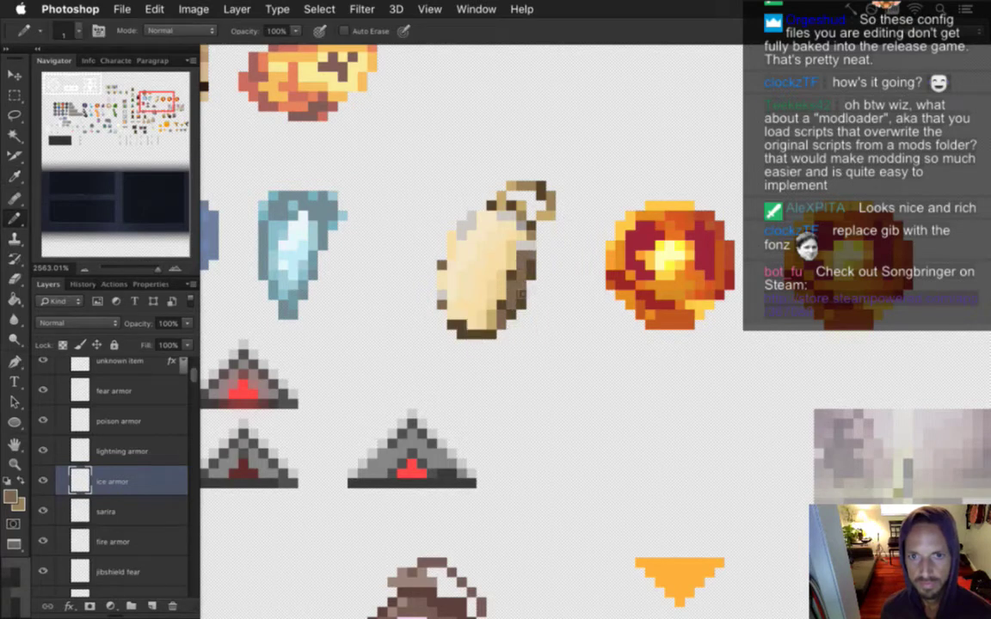
{"action": "key", "text": "i"}
{"action": "left_click", "coordinate": [456, 286]}
{"action": "key", "text": "b"}
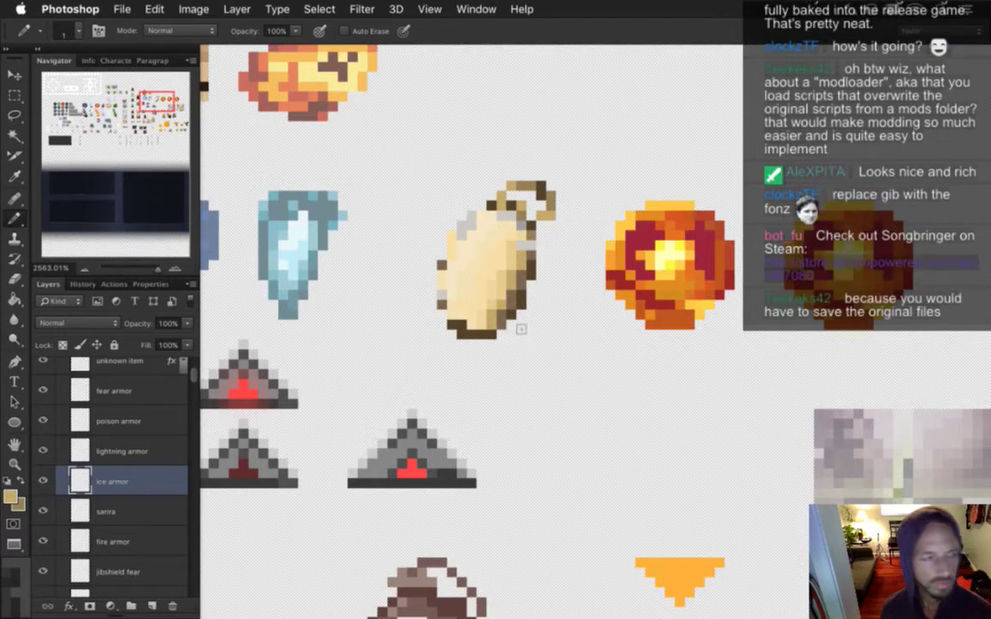
{"action": "key", "text": "super+s"}
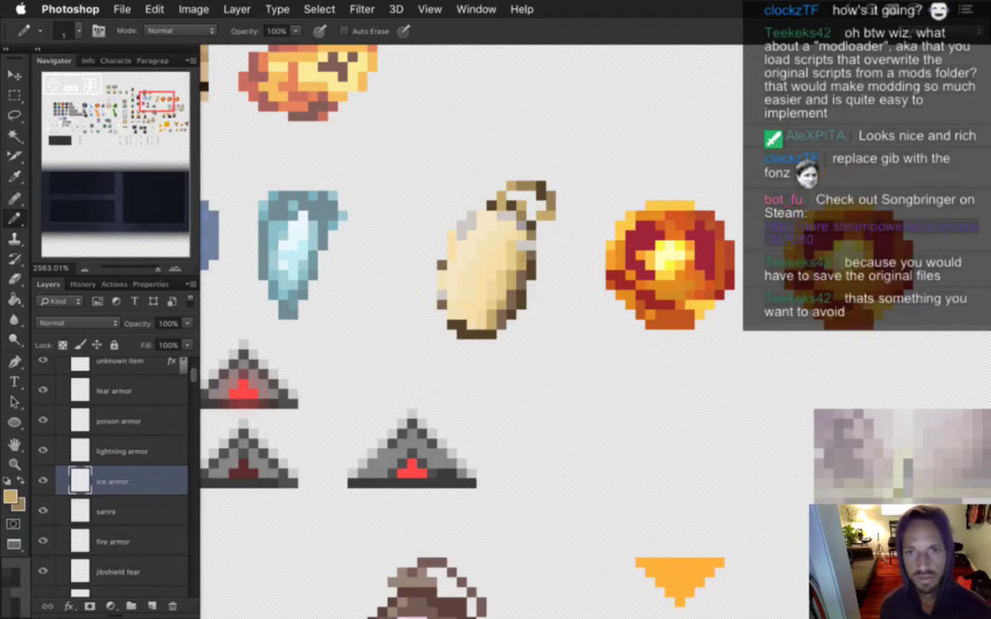
Step: Replace the grey pixels on the locket's upper-right rim and smooth its shading with sampled gold and tan tones
{"action": "left_click", "coordinate": [474, 230], "text": "alt"}
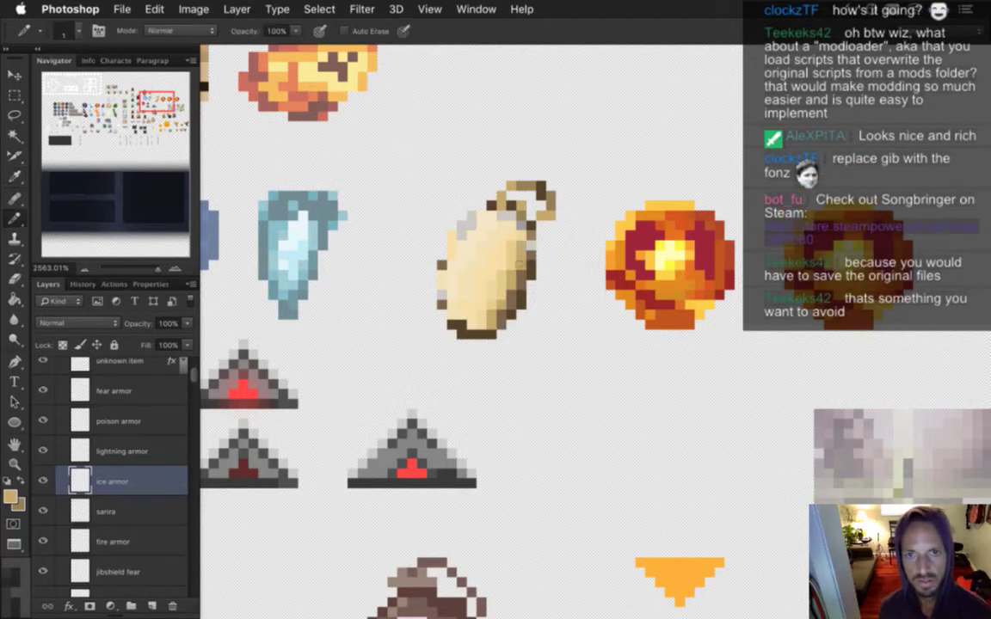
{"action": "left_click", "coordinate": [483, 228], "text": "alt"}
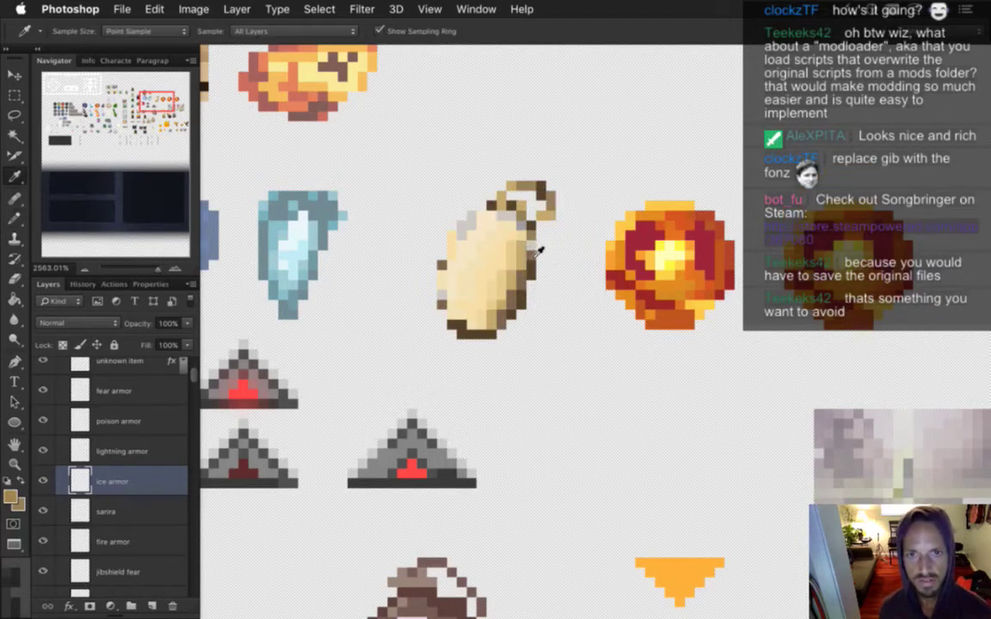
{"action": "left_click", "coordinate": [508, 221], "text": "alt"}
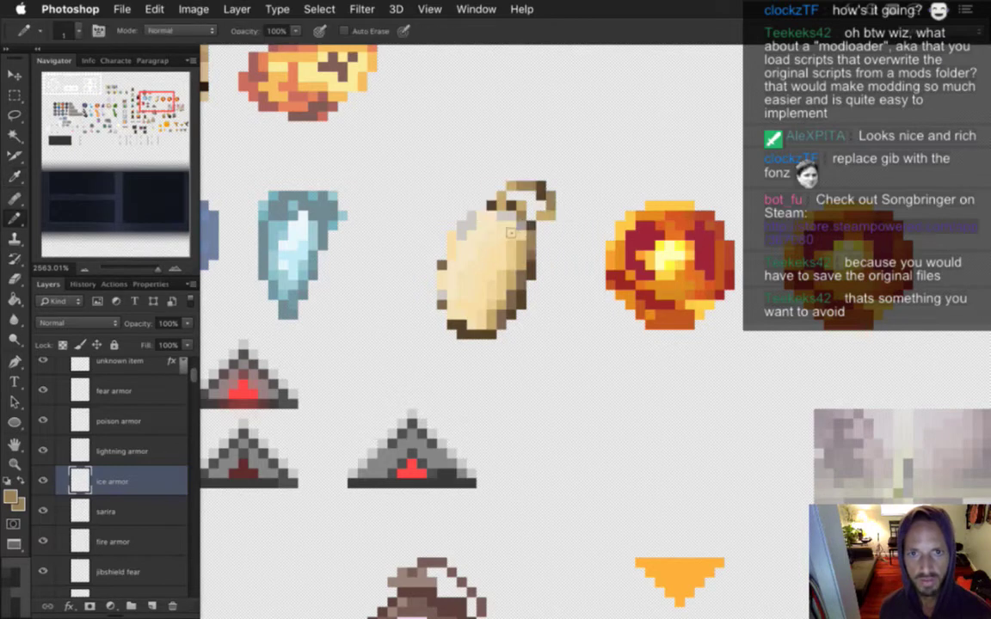
{"action": "key", "text": "alt"}
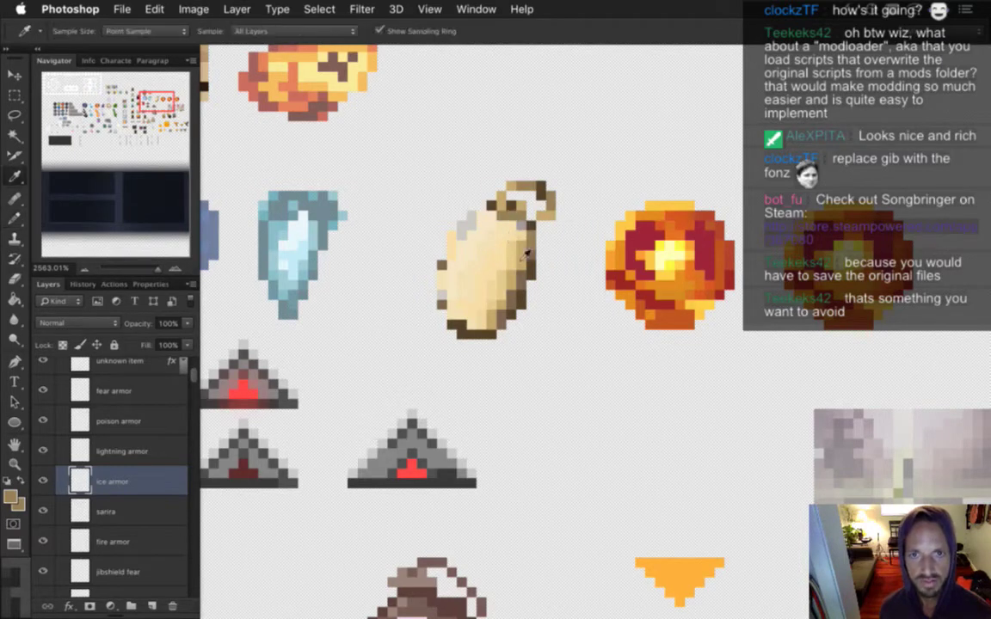
{"action": "left_click", "coordinate": [465, 235], "text": "alt"}
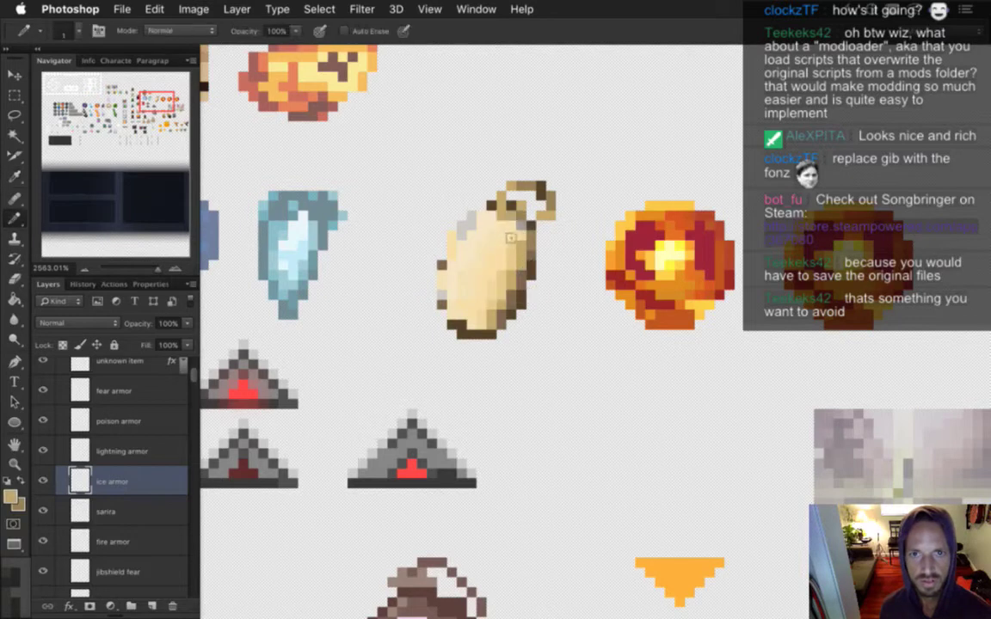
{"action": "key", "text": "alt"}
{"action": "left_click", "coordinate": [466, 228], "text": "alt"}
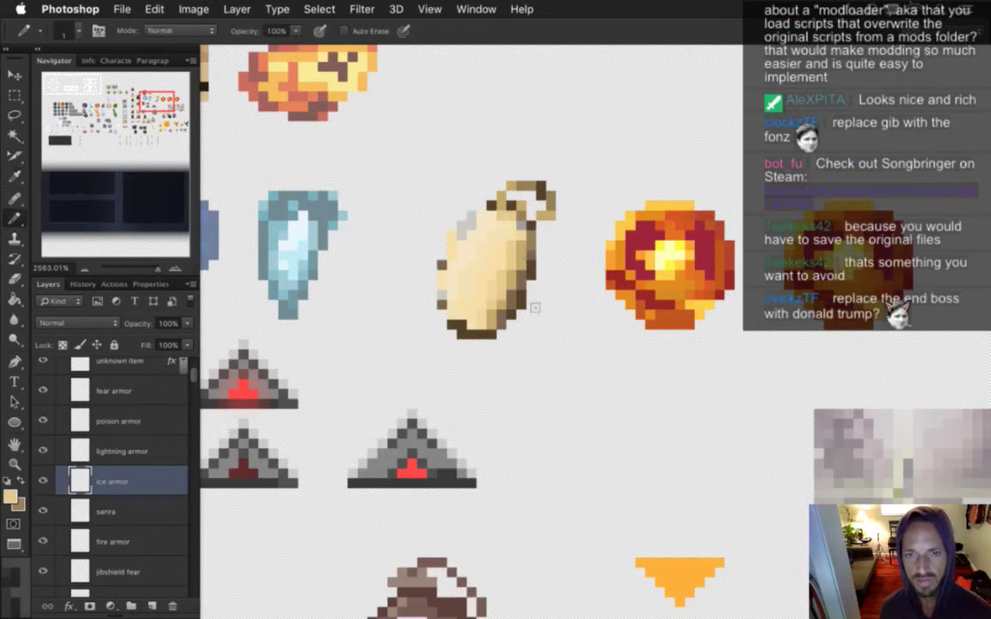
{"action": "key", "text": "alt"}
{"action": "left_click", "coordinate": [516, 241], "text": "alt"}
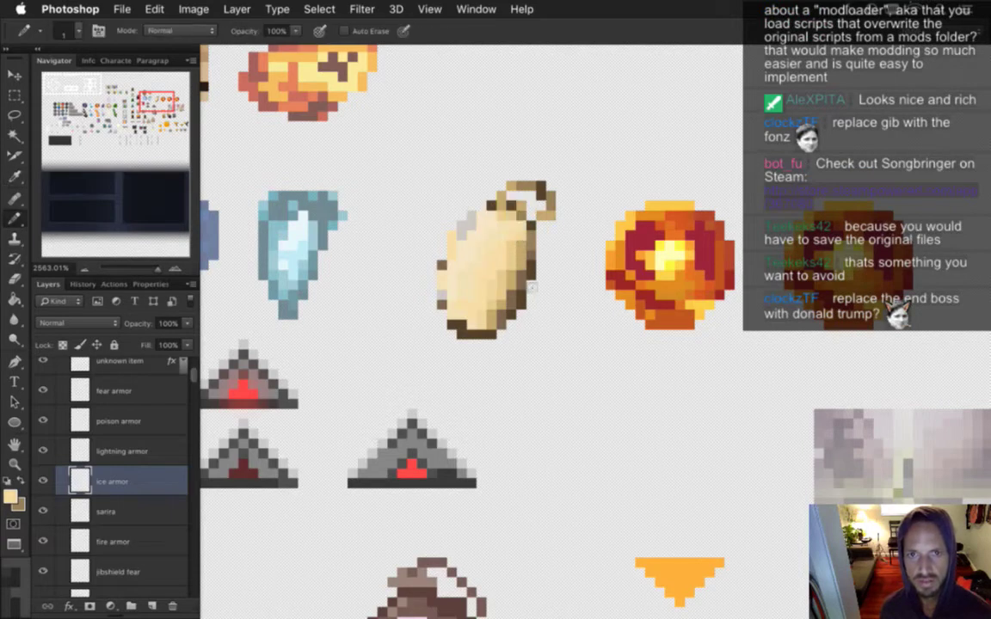
Step: Paint over the grey pixels on the locket's upper-left and left edges with sampled cream tones, and save the document
{"action": "left_click", "coordinate": [456, 236], "text": "alt"}
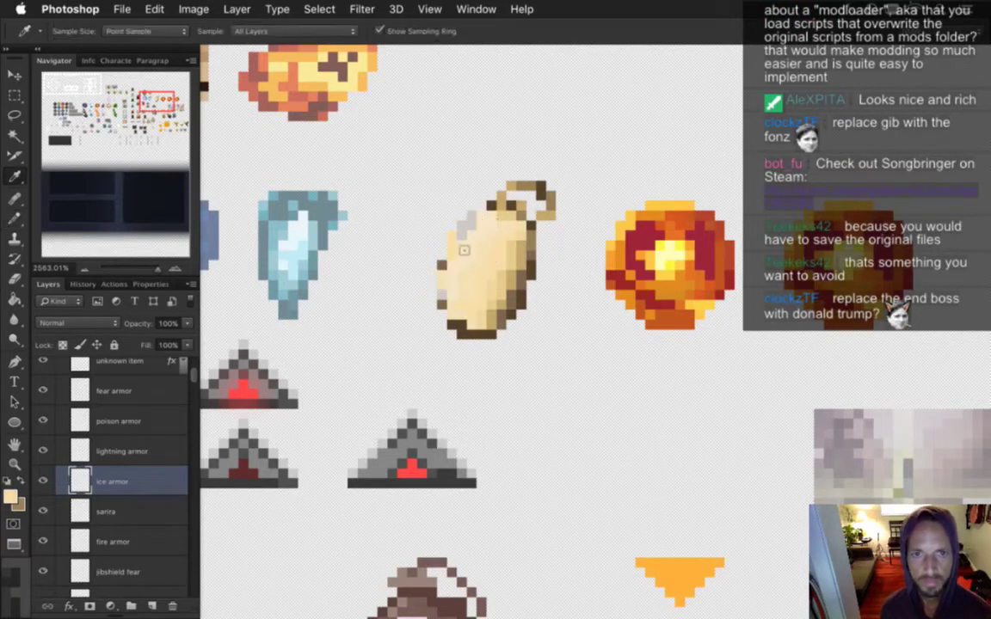
{"action": "left_click_drag", "start_coordinate": [469, 215], "coordinate": [478, 224]}
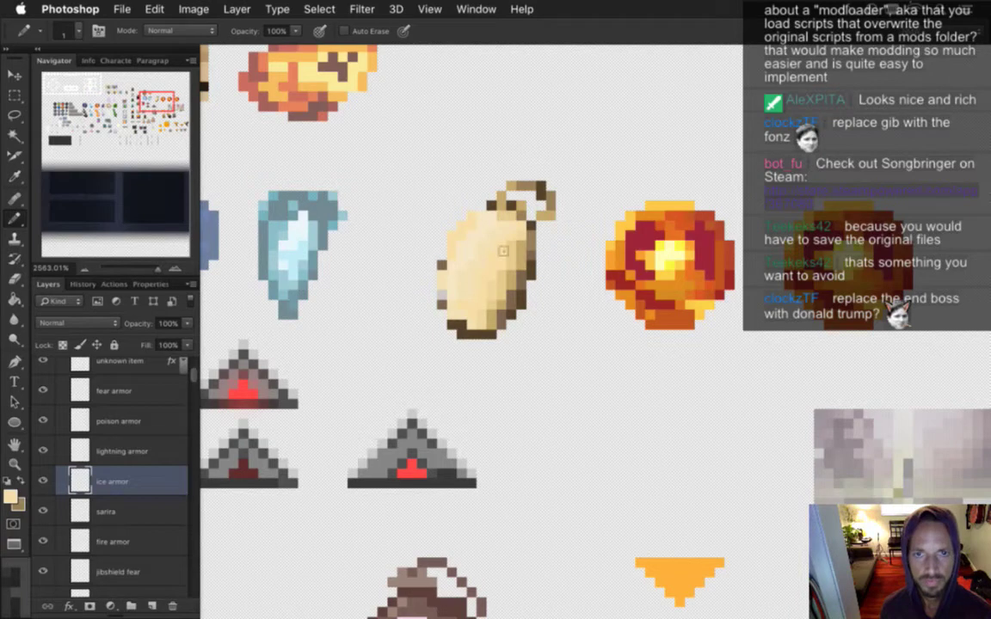
{"action": "left_click_drag", "start_coordinate": [442, 296], "coordinate": [442, 262]}
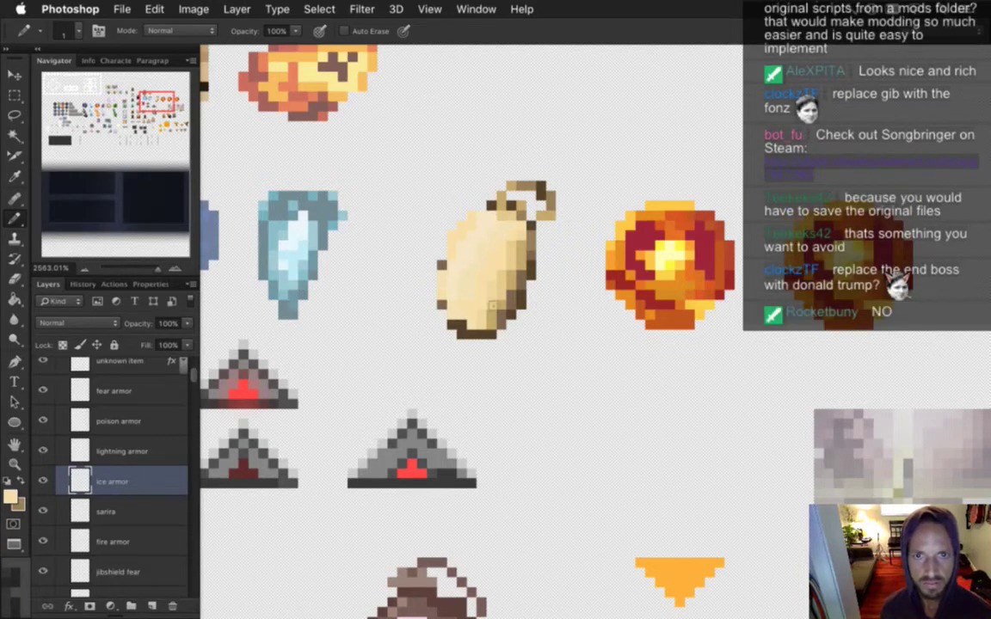
{"action": "left_click", "coordinate": [448, 289], "text": "alt"}
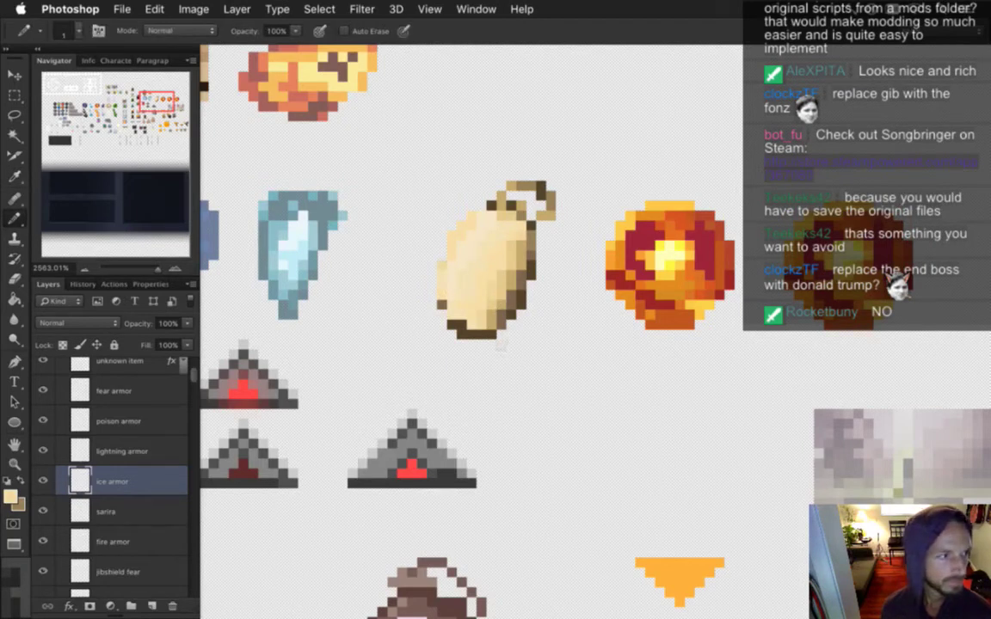
{"action": "key", "text": "super+s"}
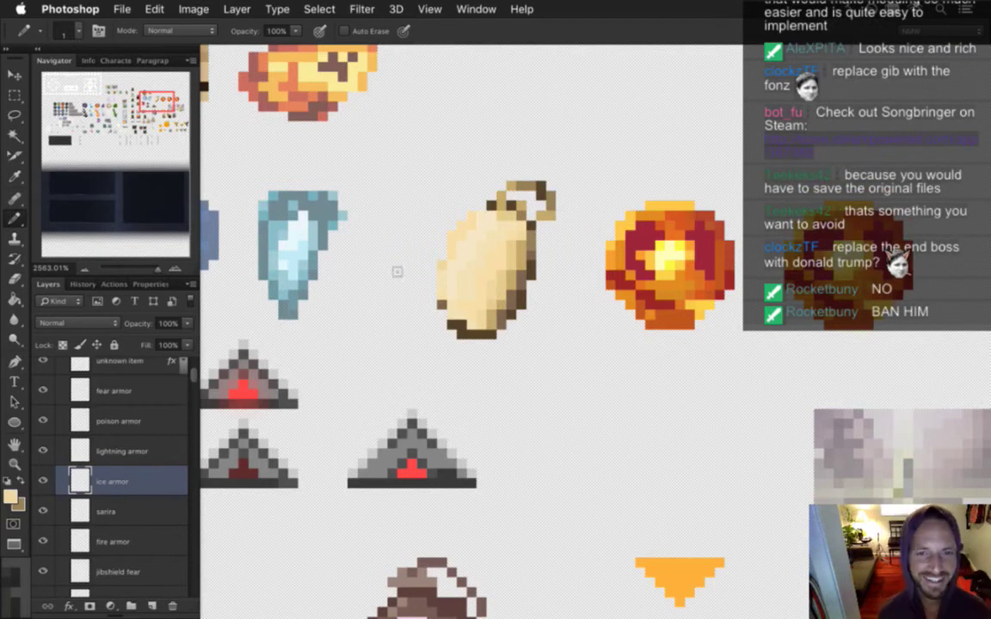
Step: Refine the locket's left and lower-left edge with sampled cream, tan and brown pixels, and save the document
{"action": "key", "text": "i"}
{"action": "left_click", "coordinate": [442, 262]}
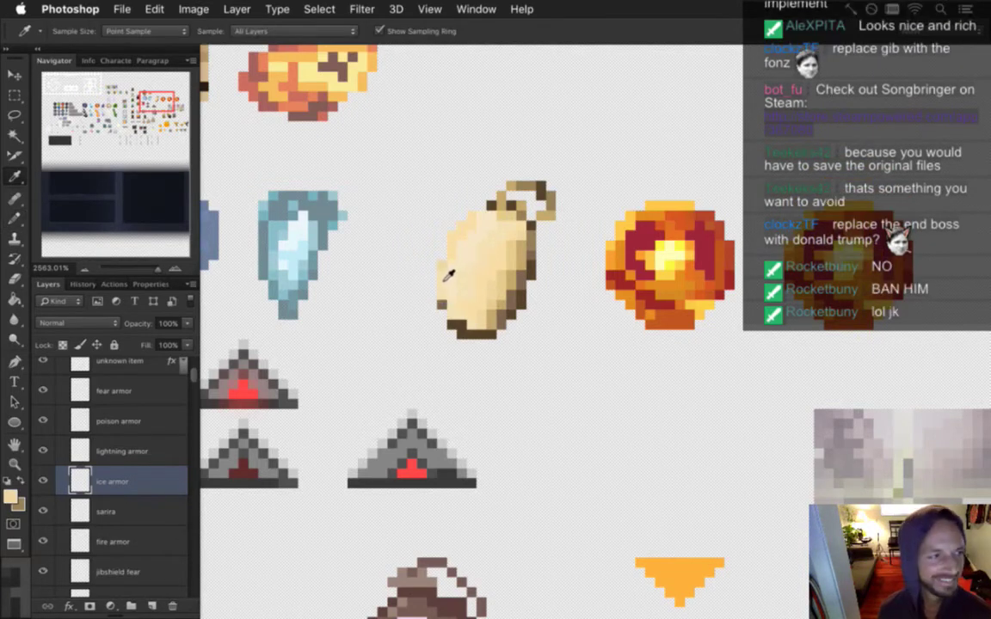
{"action": "key", "text": "b"}
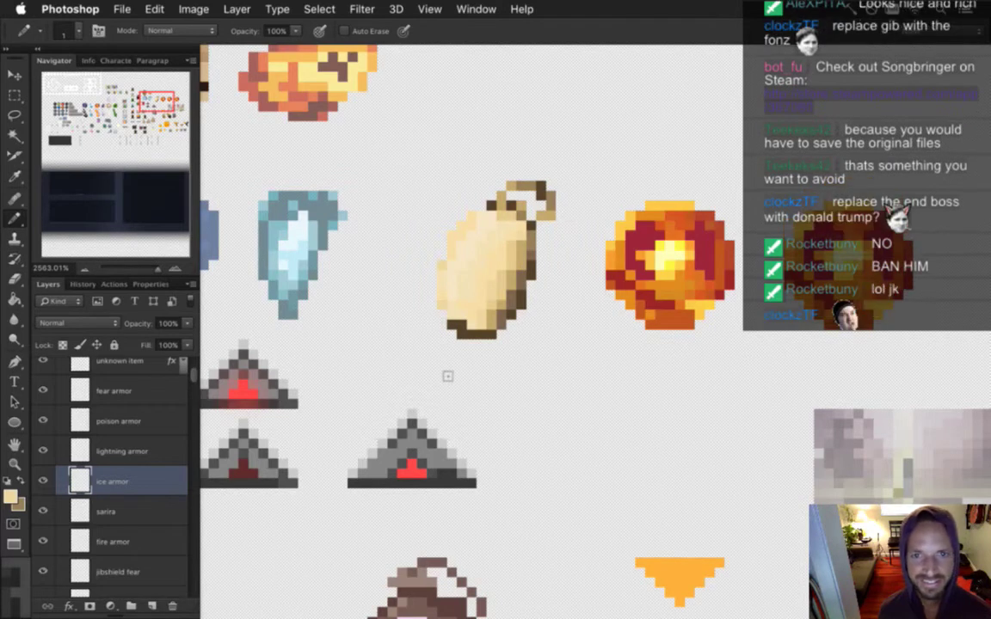
{"action": "key", "text": "i"}
{"action": "key", "text": "b"}
{"action": "key", "text": "i"}
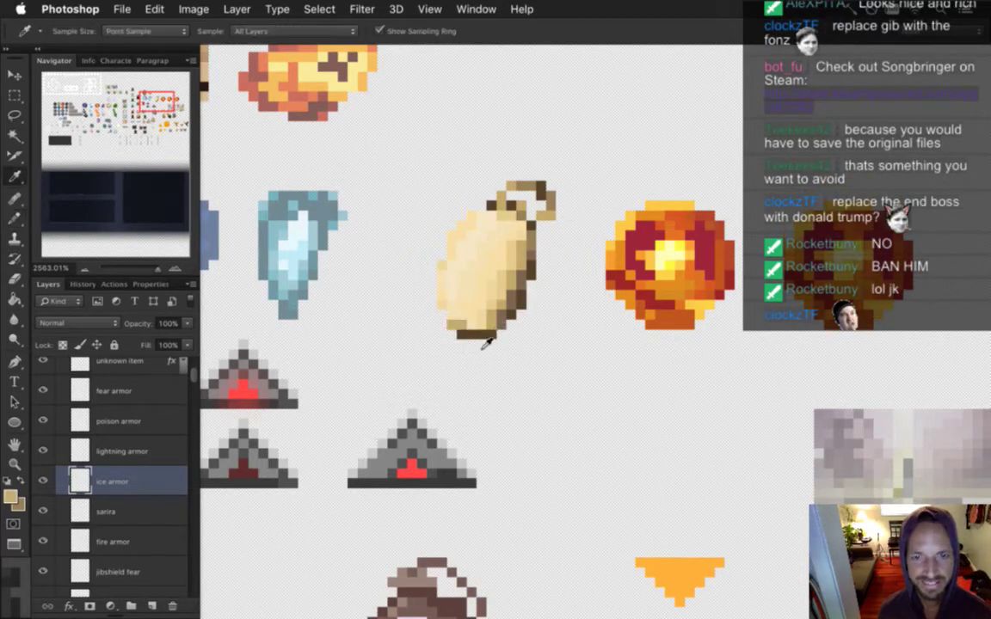
{"action": "left_click", "coordinate": [447, 289]}
{"action": "key", "text": "b"}
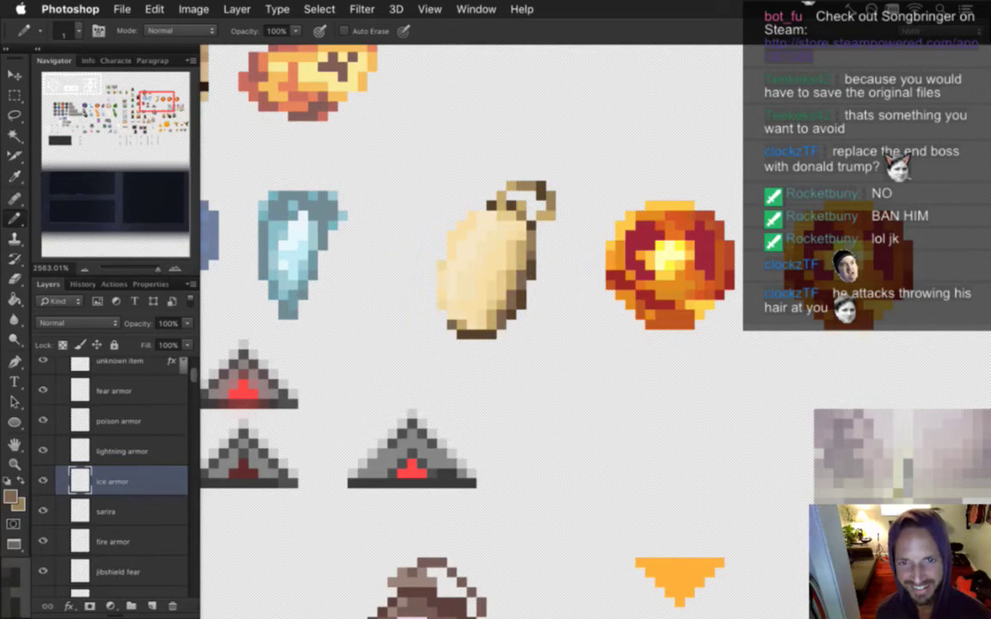
{"action": "key", "text": "super+s"}
Step: Touch up the highlight on the locket's face with a light cream sampled from the icon
{"action": "key", "text": "i"}
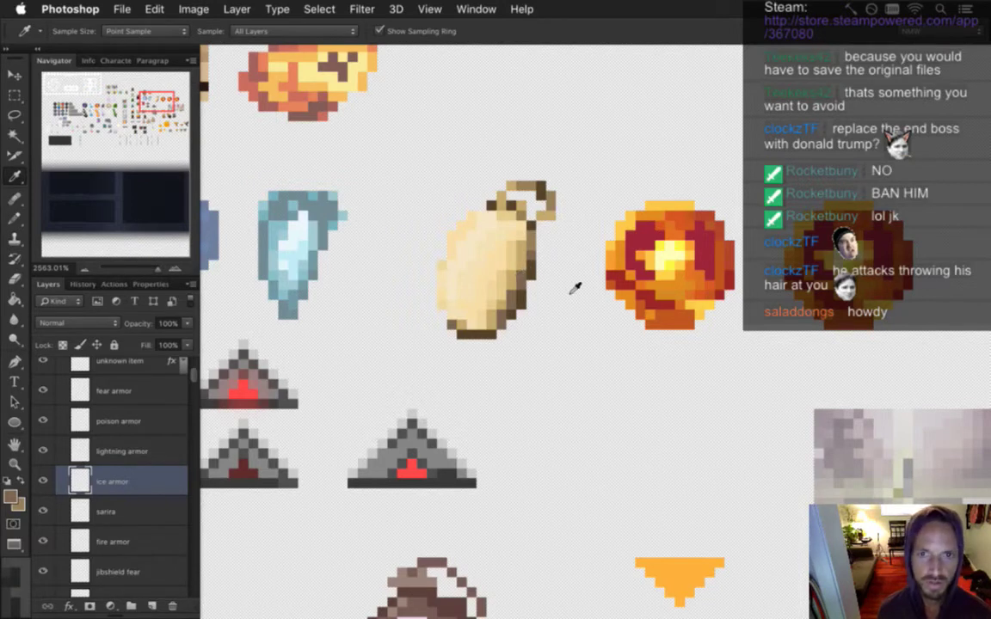
{"action": "left_click", "coordinate": [464, 254]}
{"action": "key", "text": "b"}
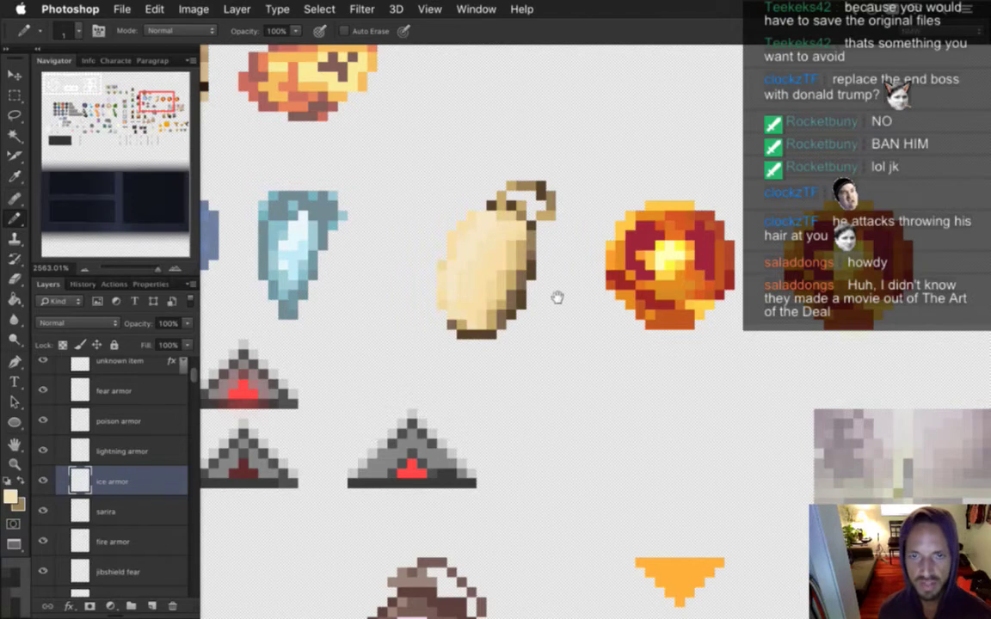
Step: View the locket among the other item icons and switch to the locket reference photo in Chrome
{"action": "left_click_drag", "start_coordinate": [557, 297], "coordinate": [442, 278]}
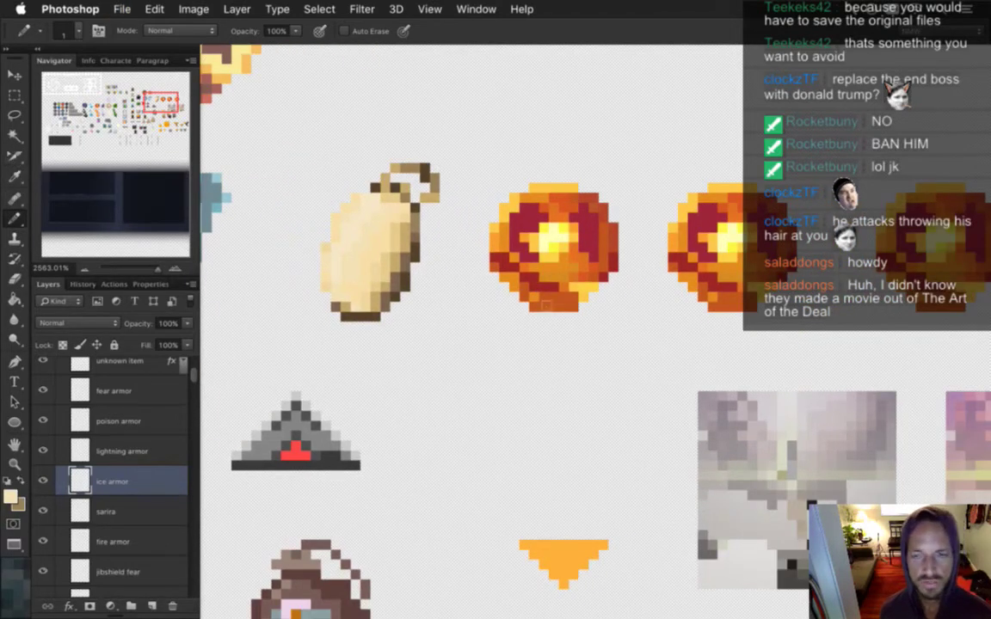
{"action": "scroll", "coordinate": [493, 314], "scroll_direction": "down", "scroll_amount": 5, "text": "alt"}
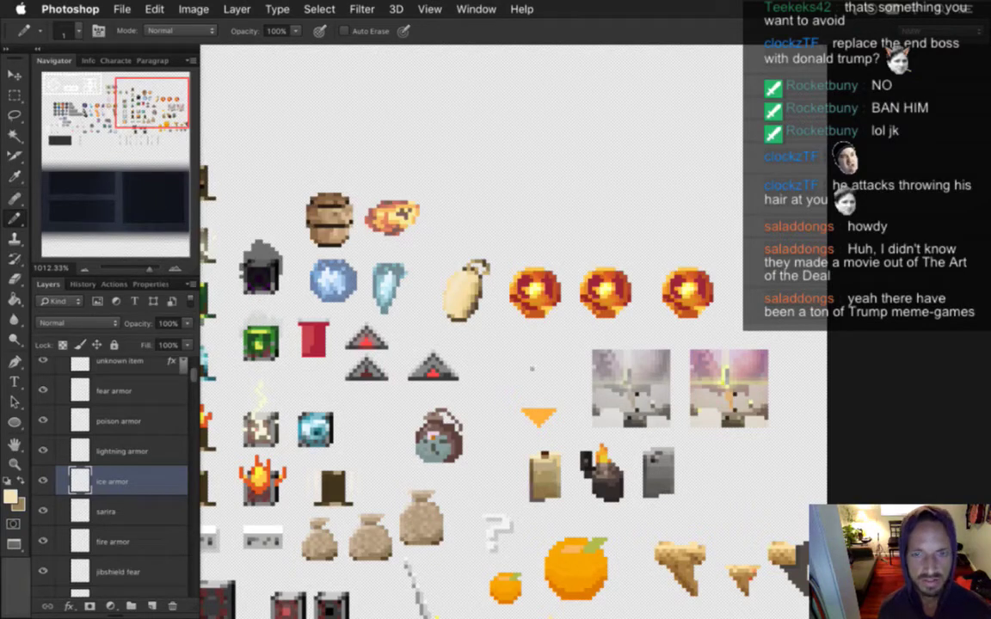
{"action": "key", "text": "super+Tab"}
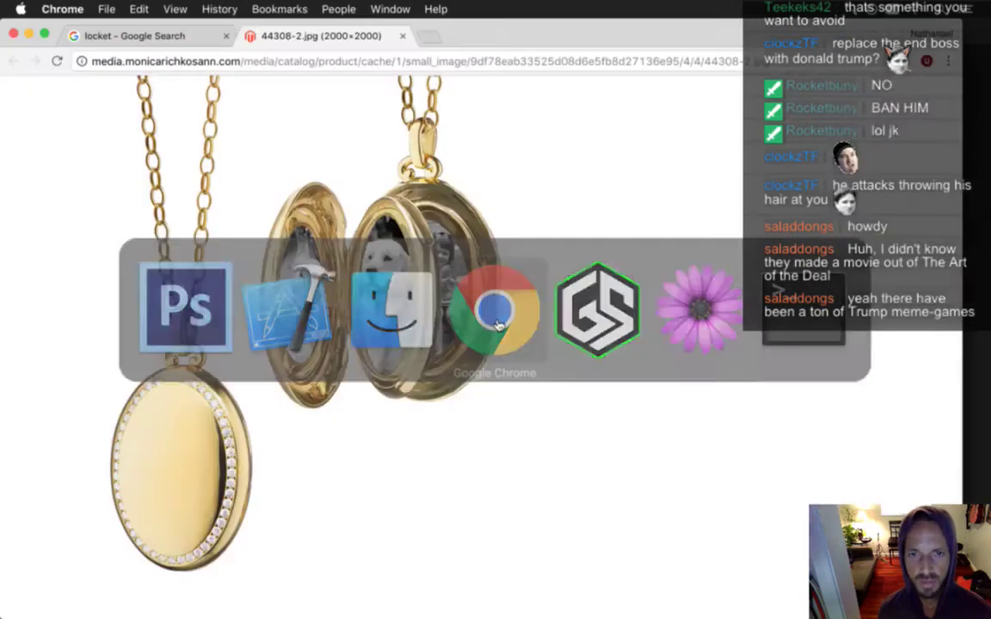
Step: Close the locket photo and search Google Images for "circuit breaker"
{"action": "key", "text": "super+w"}
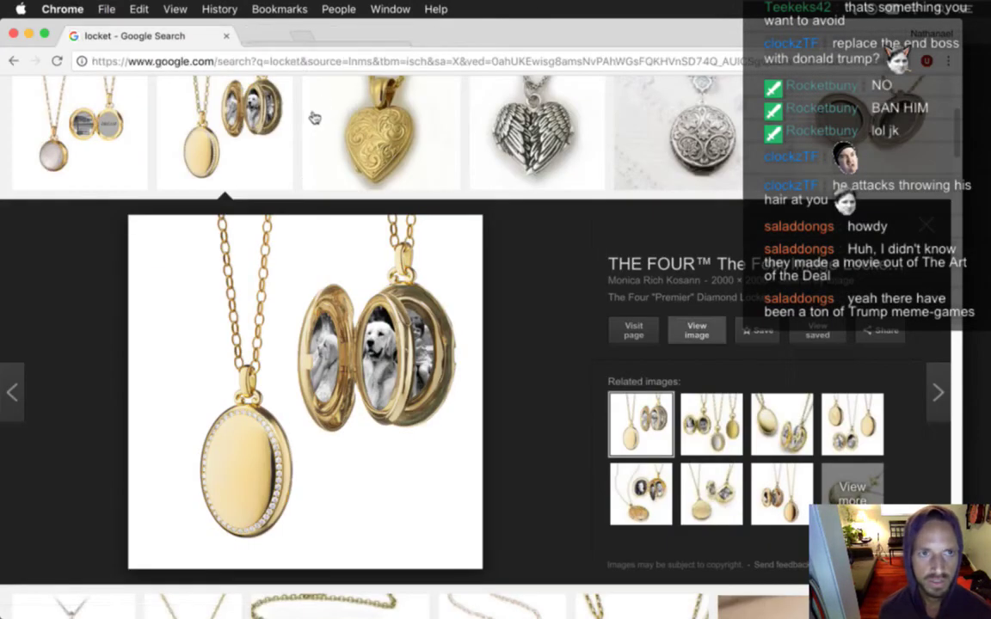
{"action": "left_click", "coordinate": [308, 70]}
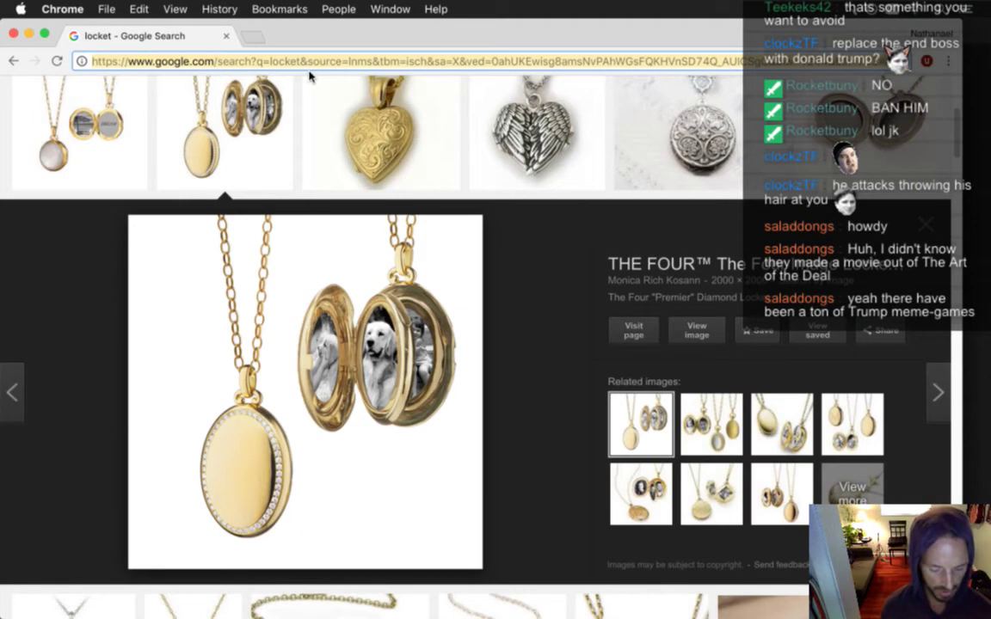
{"action": "type", "text": "circui"}
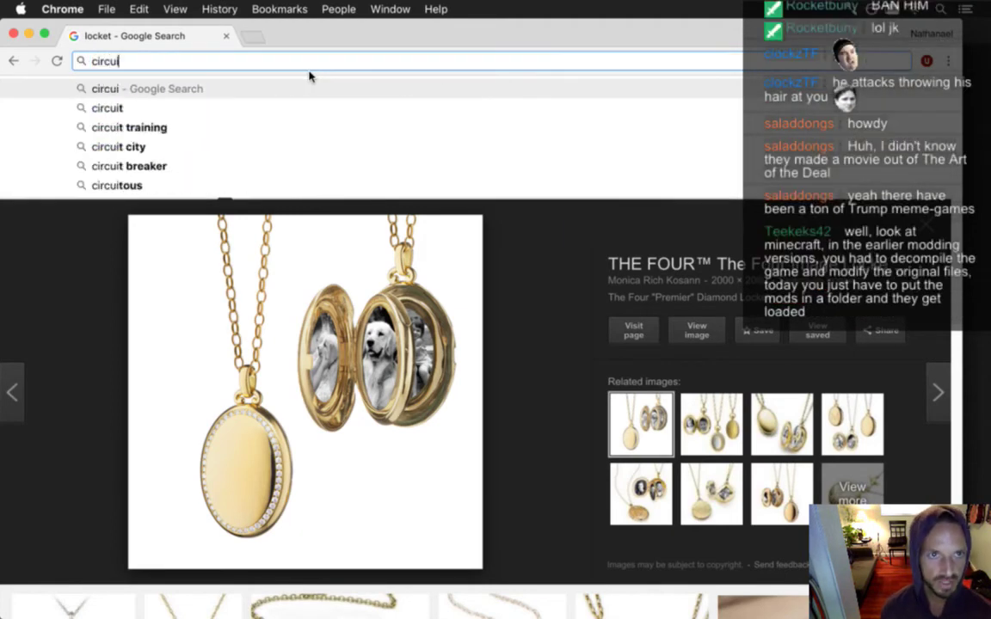
{"action": "type", "text": "t bre"}
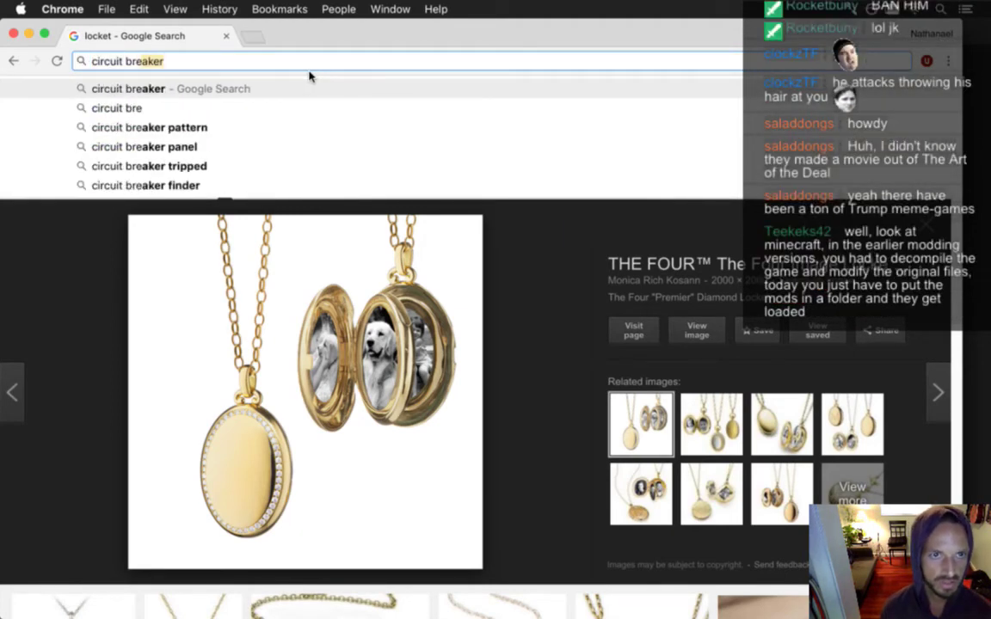
{"action": "key", "text": "Return"}
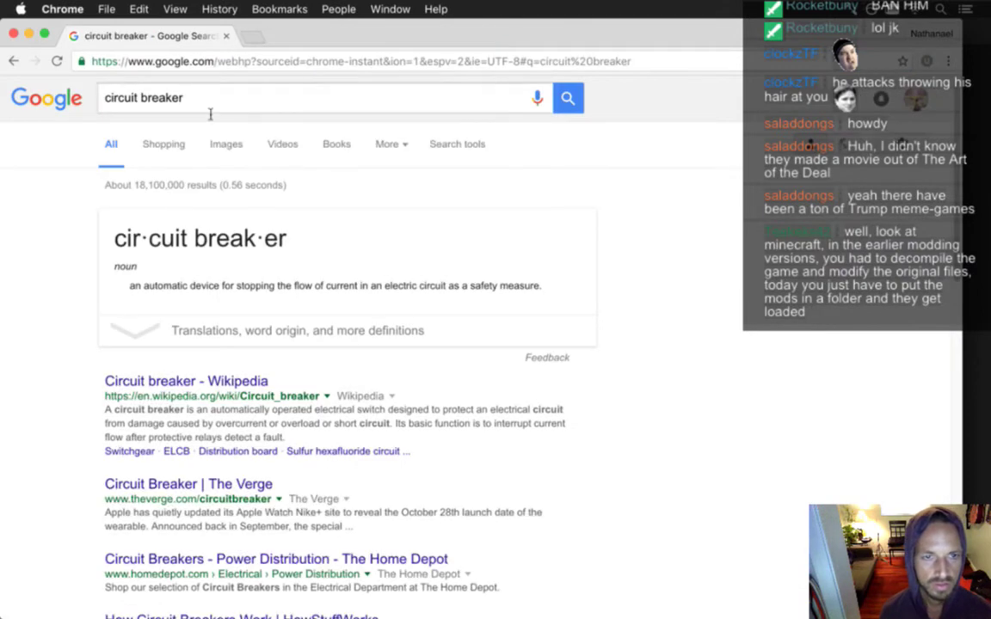
{"action": "left_click", "coordinate": [222, 146]}
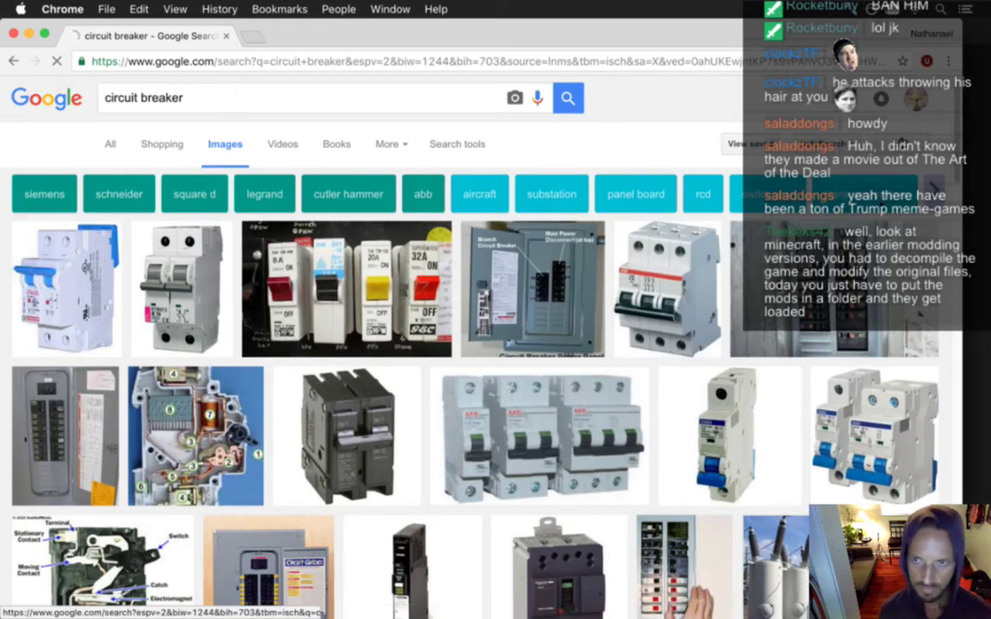
Step: Browse the circuit breaker image results for a suitable reference picture for the next item icon
{"action": "scroll", "coordinate": [473, 344], "scroll_direction": "down", "scroll_amount": 5}
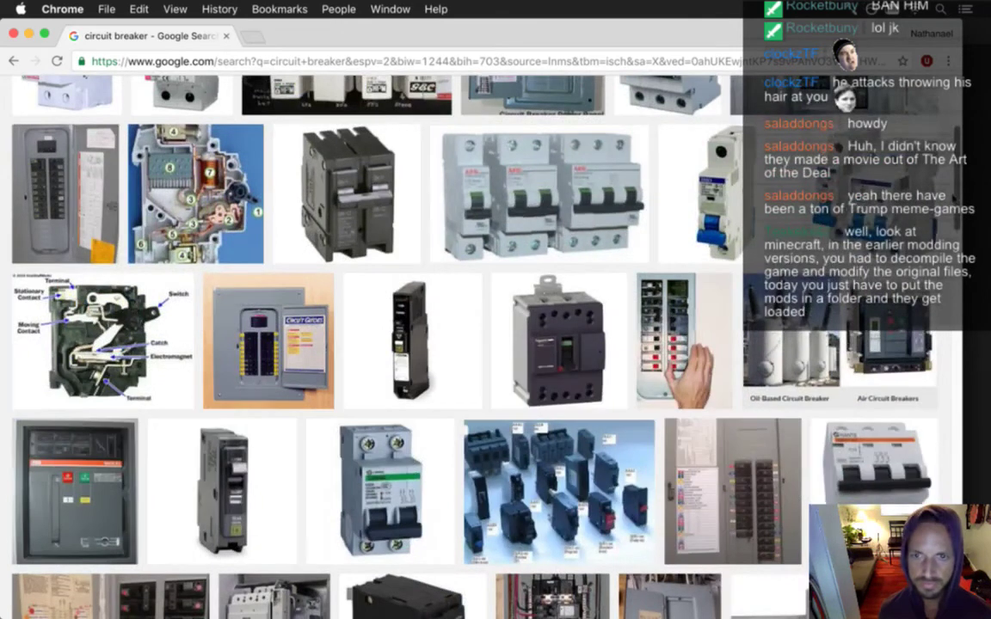
{"action": "scroll", "coordinate": [473, 344], "scroll_direction": "down", "scroll_amount": 4}
{"action": "scroll", "coordinate": [942, 319], "scroll_direction": "down", "scroll_amount": 7}
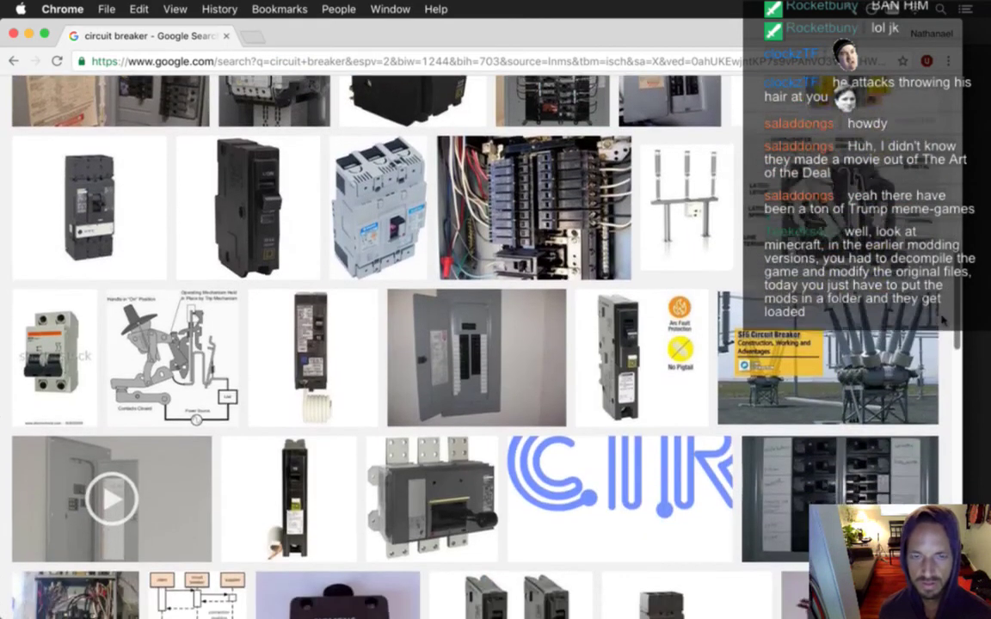
{"action": "scroll", "coordinate": [942, 320], "scroll_direction": "down", "scroll_amount": 6}
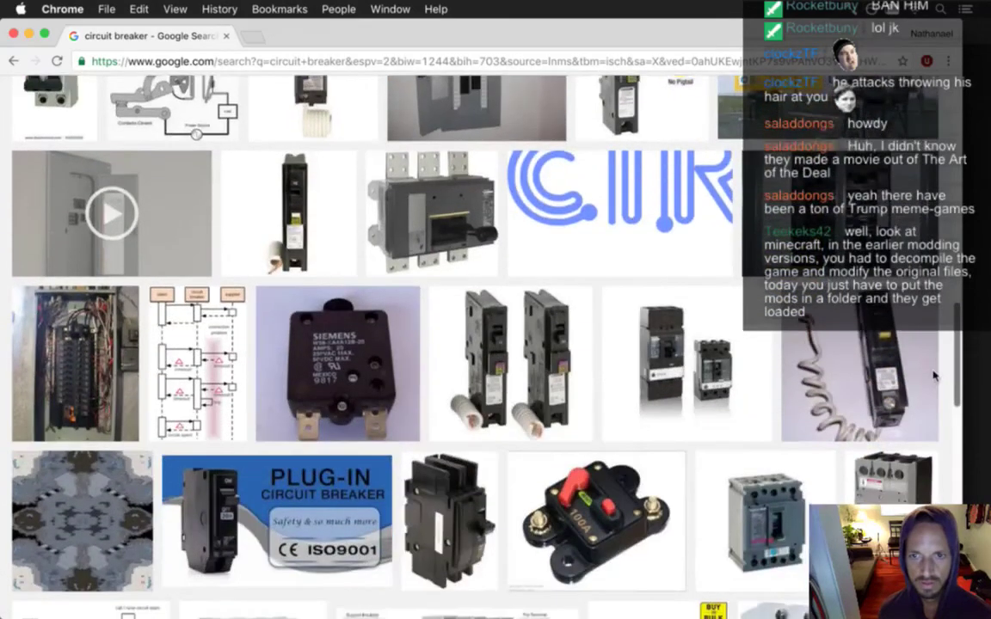
{"action": "scroll", "coordinate": [932, 387], "scroll_direction": "down", "scroll_amount": 4}
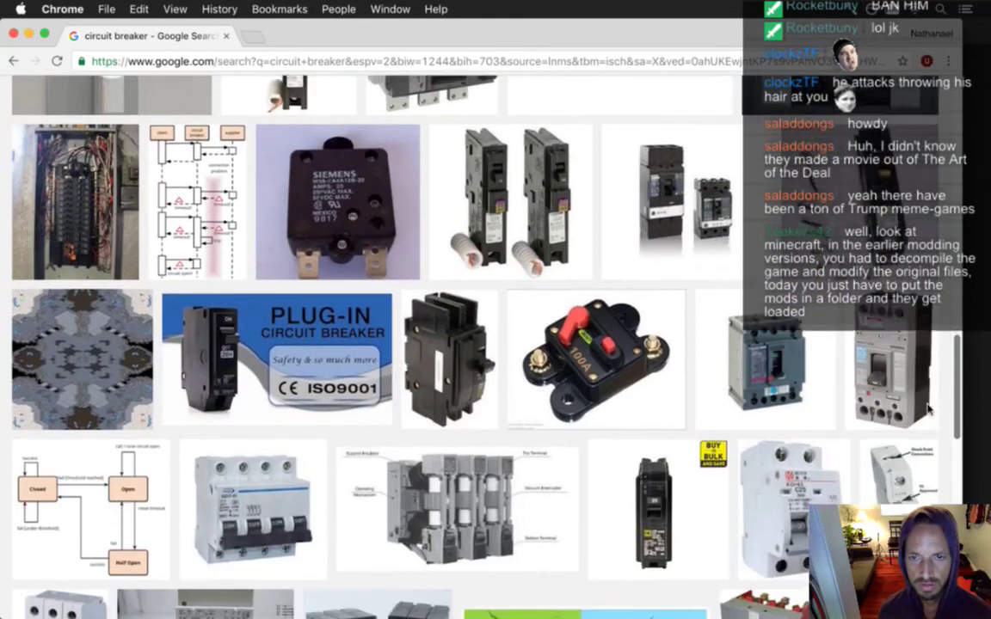
{"action": "scroll", "coordinate": [928, 411], "scroll_direction": "down", "scroll_amount": 2}
{"action": "scroll", "coordinate": [929, 419], "scroll_direction": "down", "scroll_amount": 1}
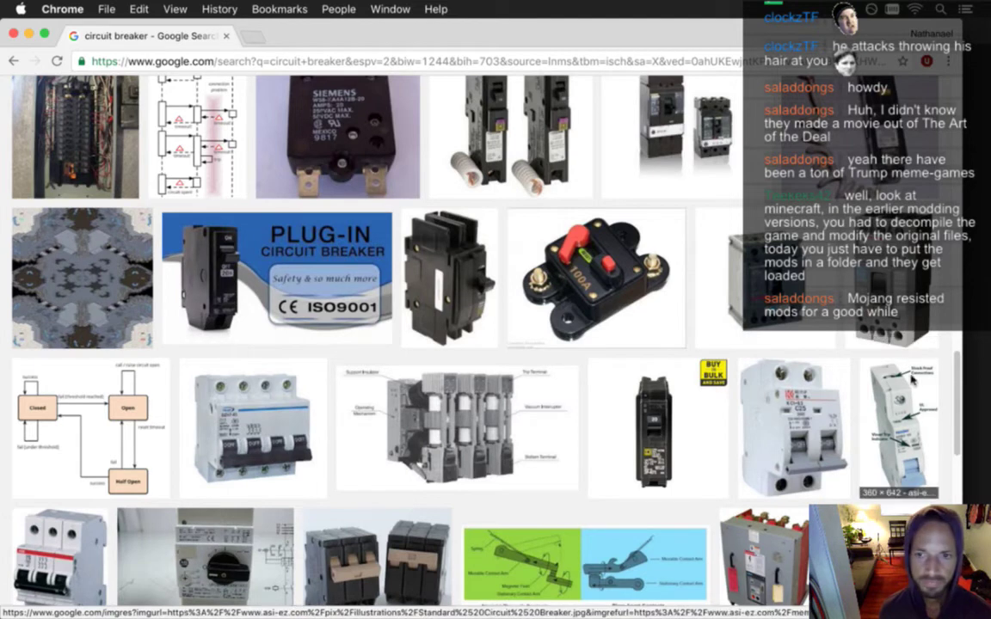
{"action": "left_click_drag", "start_coordinate": [961, 378], "coordinate": [961, 482]}
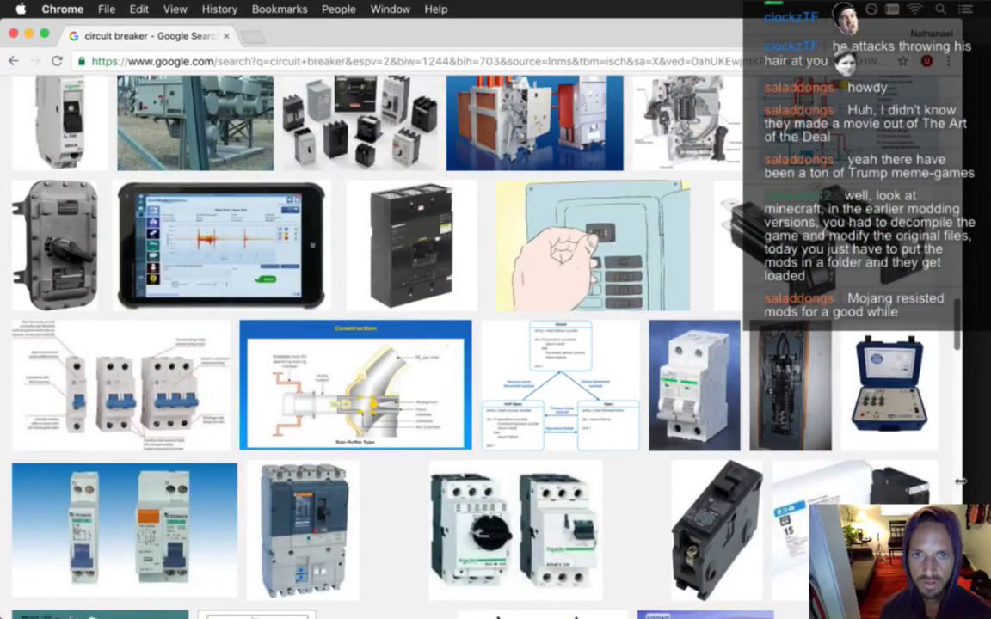
{"action": "scroll", "coordinate": [961, 482], "scroll_direction": "down", "scroll_amount": 15}
{"action": "scroll", "coordinate": [950, 407], "scroll_direction": "up", "scroll_amount": 2}
{"action": "scroll", "coordinate": [950, 400], "scroll_direction": "up", "scroll_amount": 1}
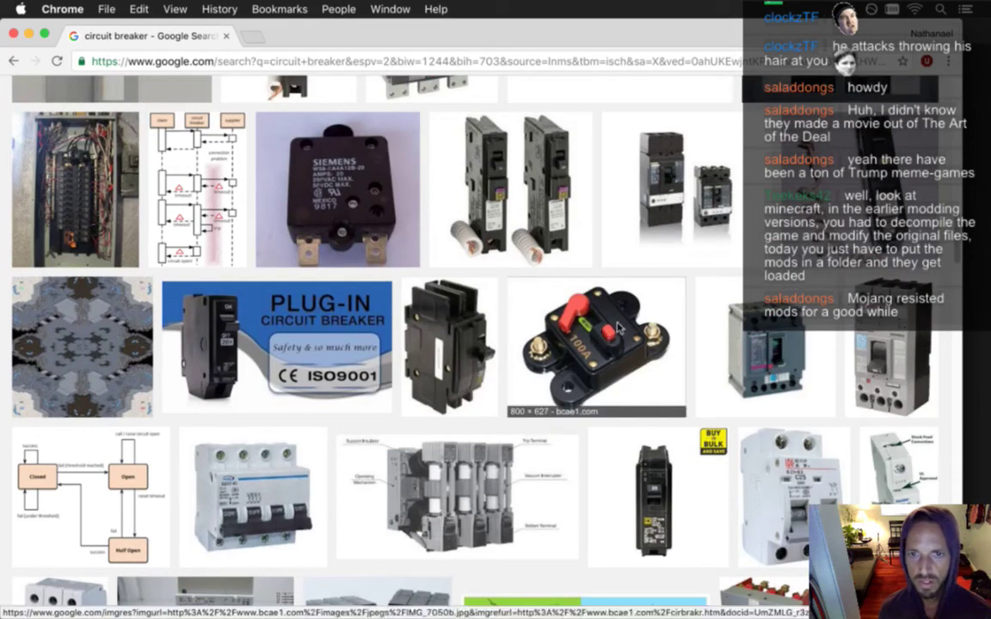
{"action": "scroll", "coordinate": [442, 311], "scroll_direction": "up", "scroll_amount": 10}
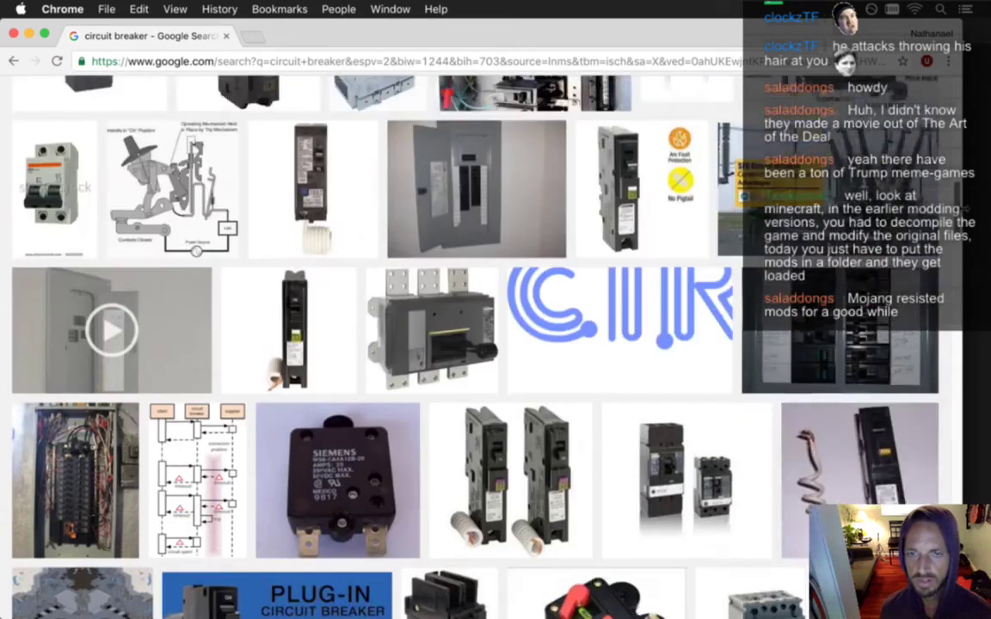
{"action": "scroll", "coordinate": [841, 346], "scroll_direction": "up", "scroll_amount": 4}
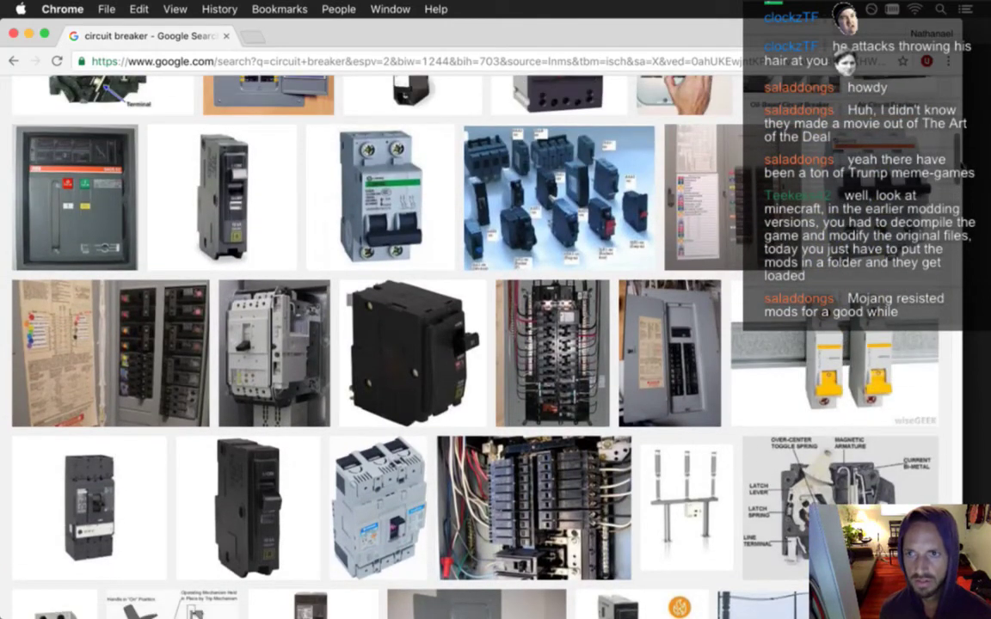
{"action": "scroll", "coordinate": [841, 346], "scroll_direction": "up", "scroll_amount": 6}
{"action": "scroll", "coordinate": [442, 311], "scroll_direction": "up", "scroll_amount": 3}
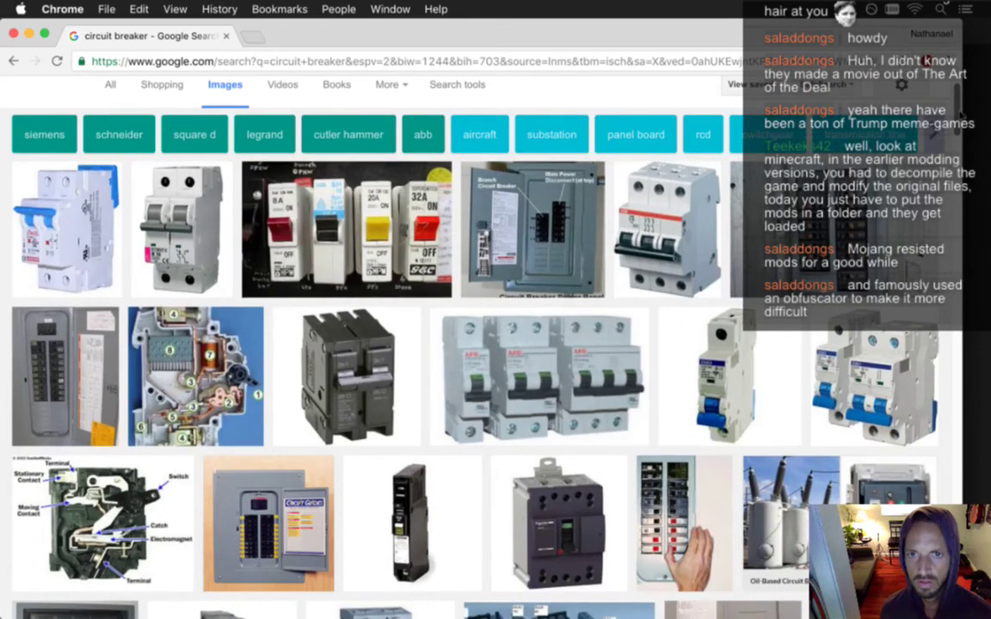
{"action": "scroll", "coordinate": [547, 295], "scroll_direction": "down", "scroll_amount": 10}
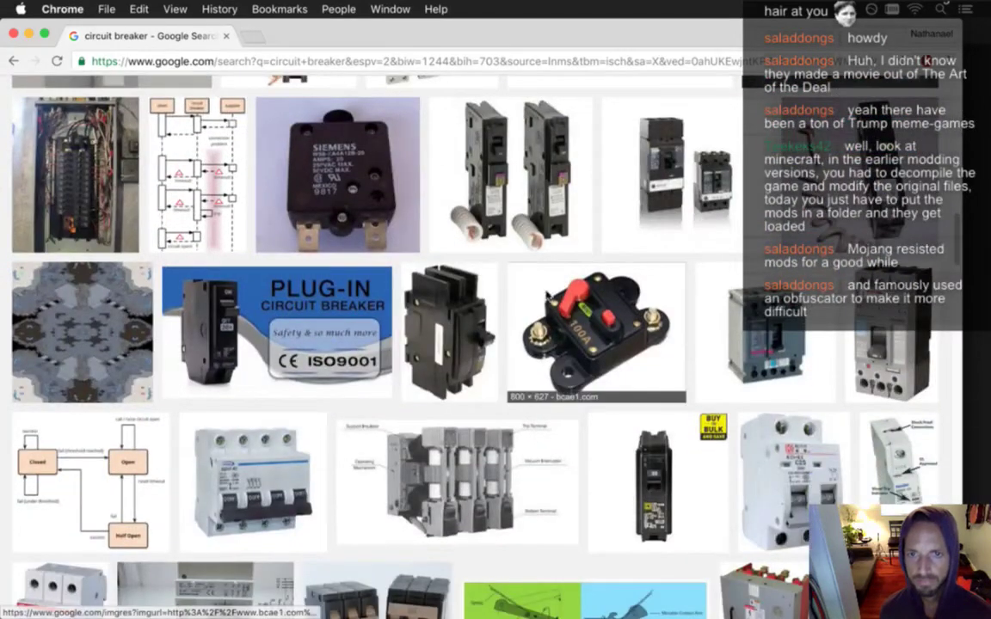
Step: Open the full-size picture of the black 100A circuit breaker with the red lever and copy the image
{"action": "left_click", "coordinate": [530, 290]}
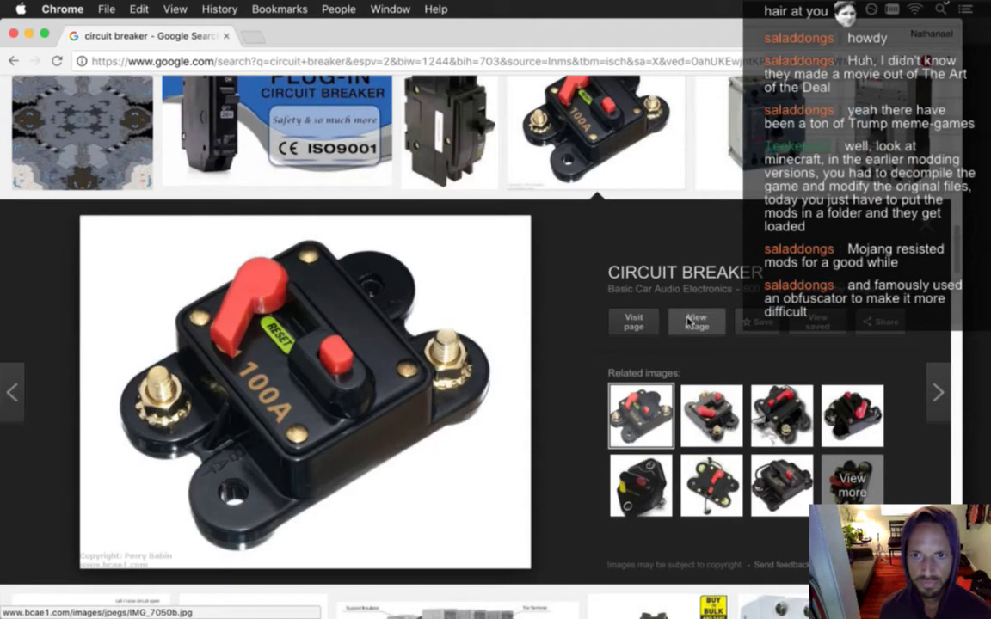
{"action": "left_click", "coordinate": [688, 320]}
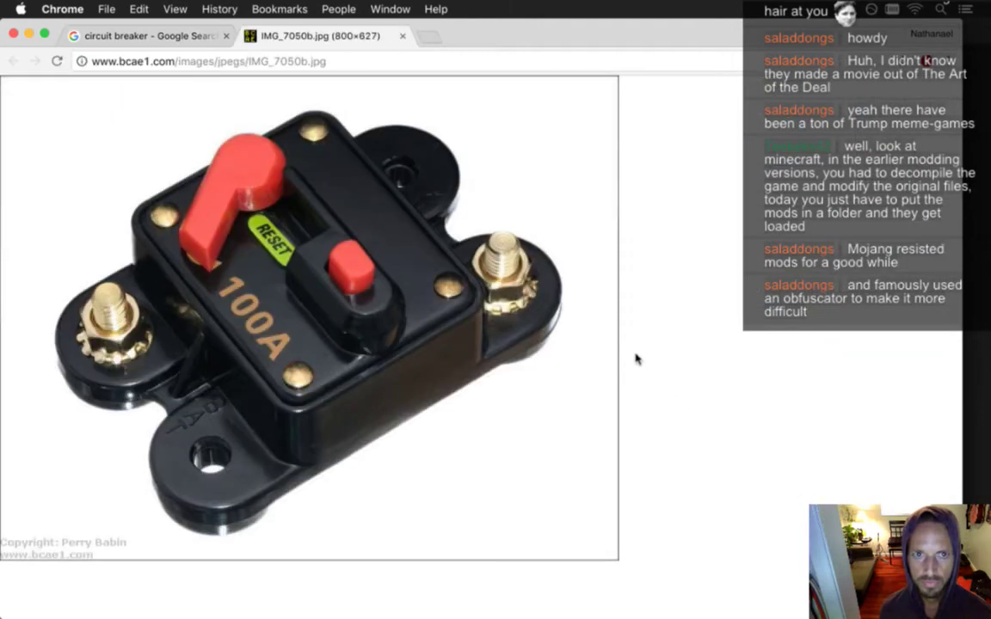
{"action": "right_click", "coordinate": [363, 278]}
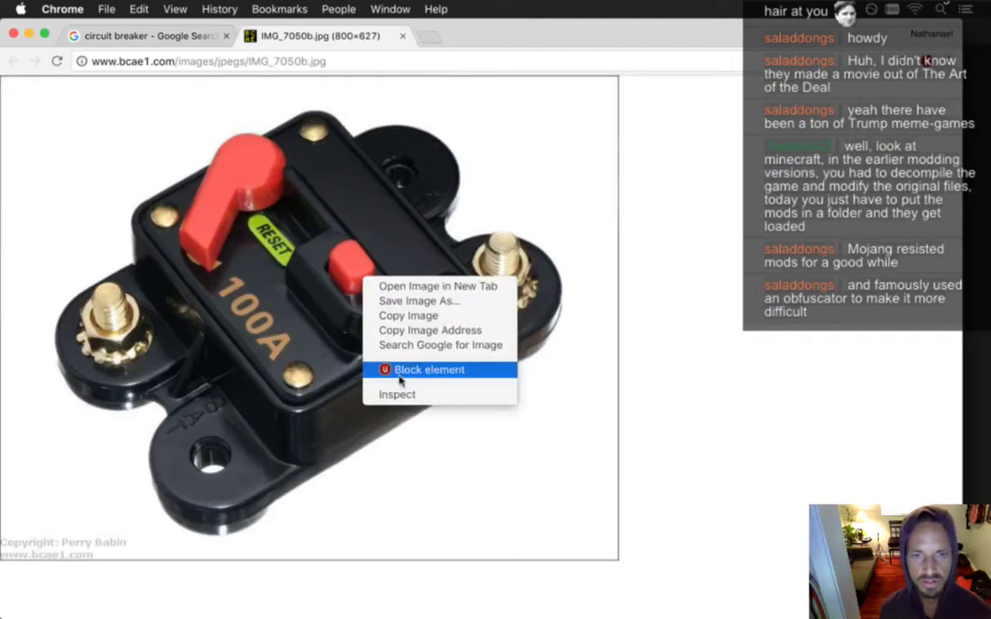
{"action": "left_click", "coordinate": [418, 318]}
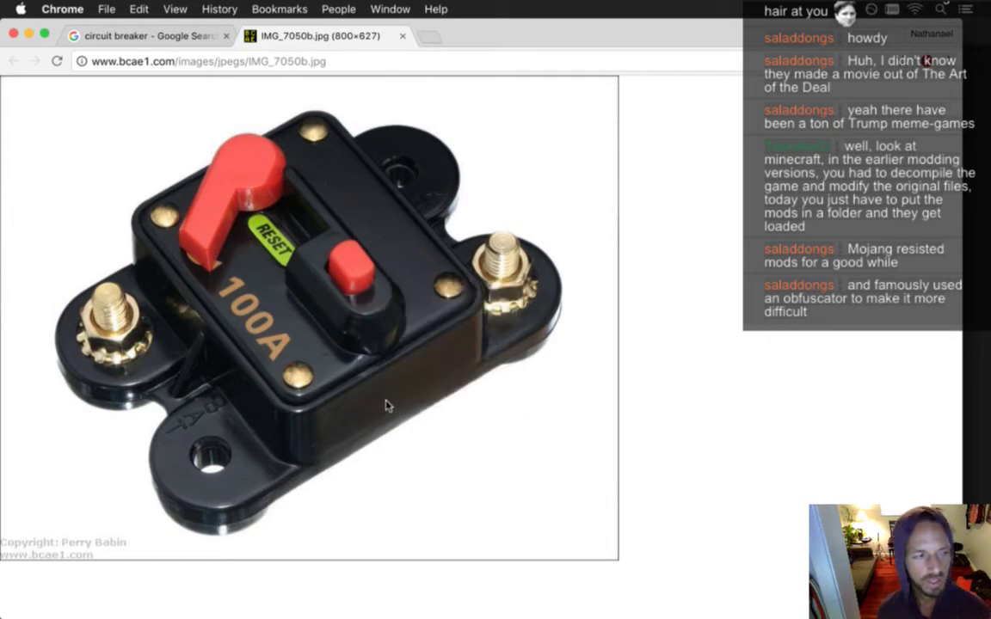
{"action": "key", "text": "super+Tab"}
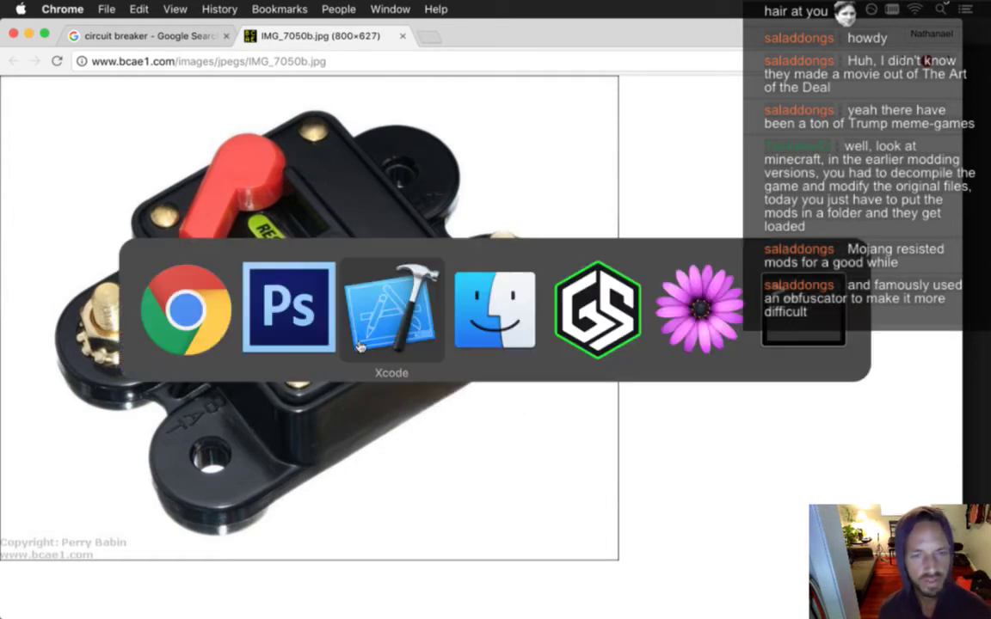
{"action": "left_click", "coordinate": [281, 287]}
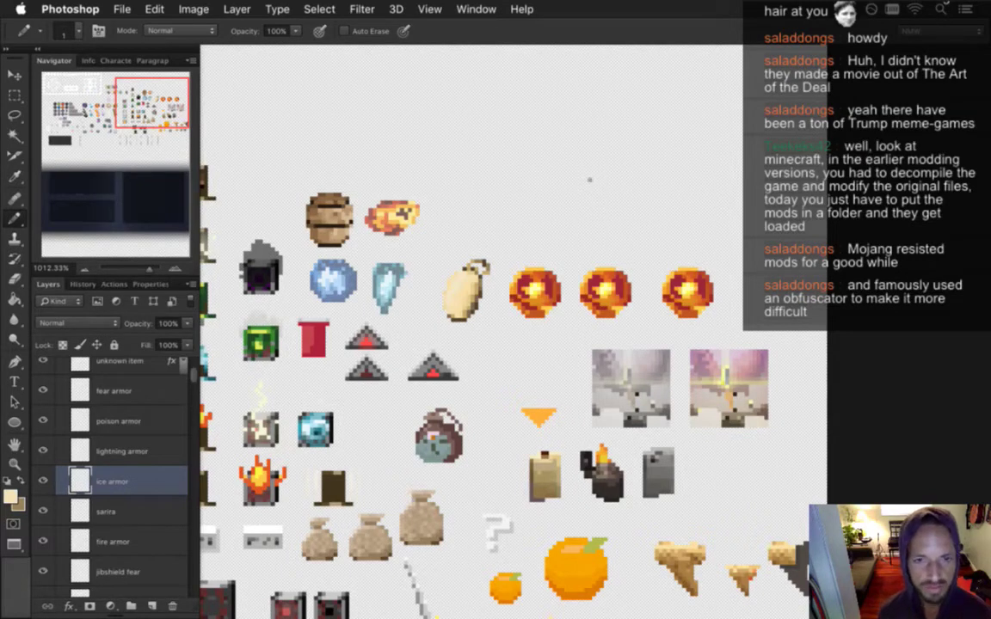
{"action": "key", "text": "super+Tab"}
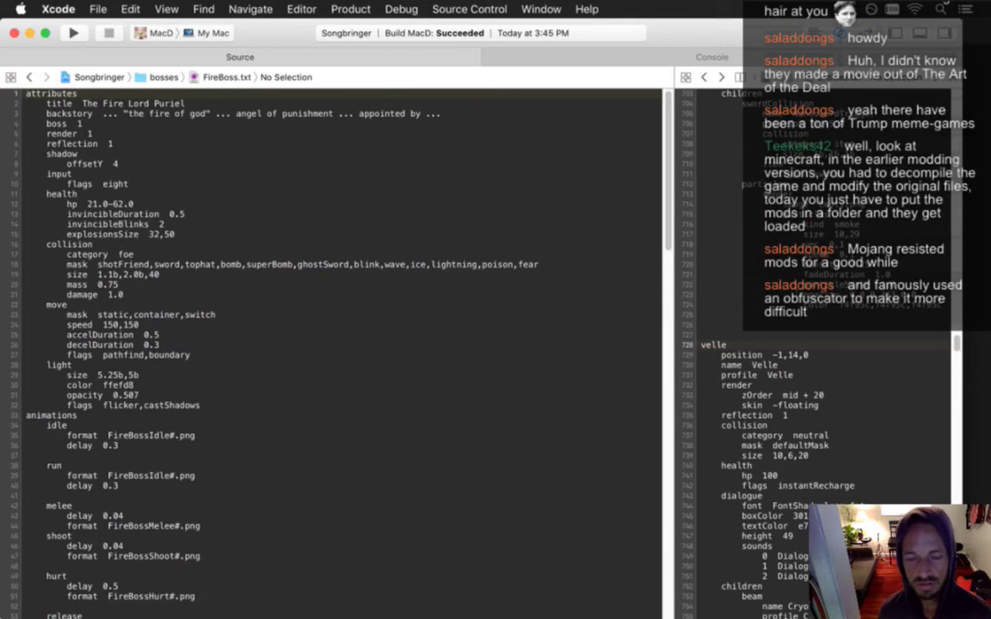
{"action": "key", "text": "super+Tab"}
{"action": "key", "text": "super+Tab"}
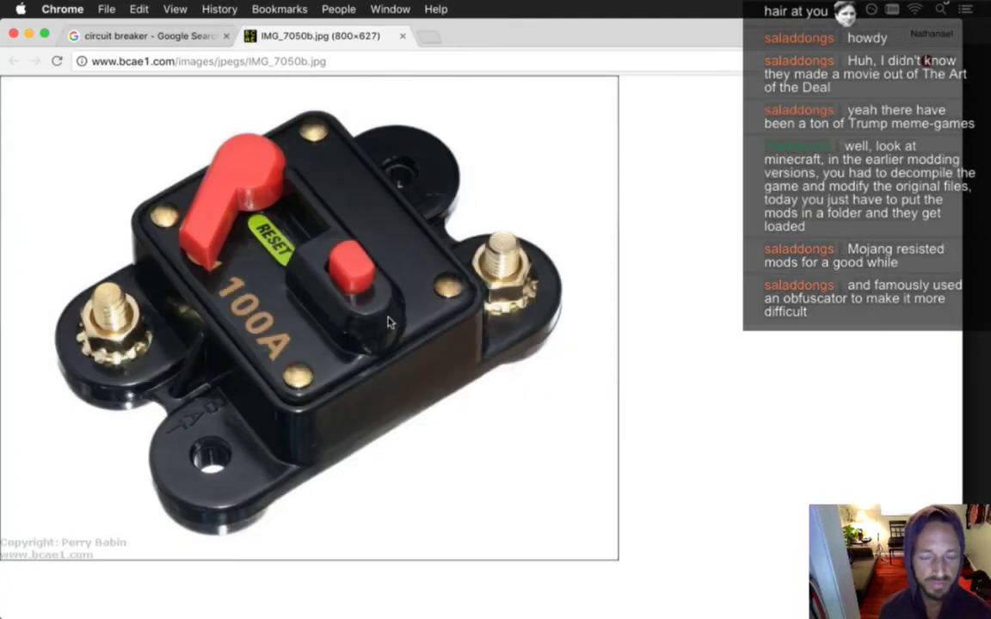
Step: Switch to Photoshop and paste the copied circuit breaker picture into a new document
{"action": "key", "text": "super+Tab"}
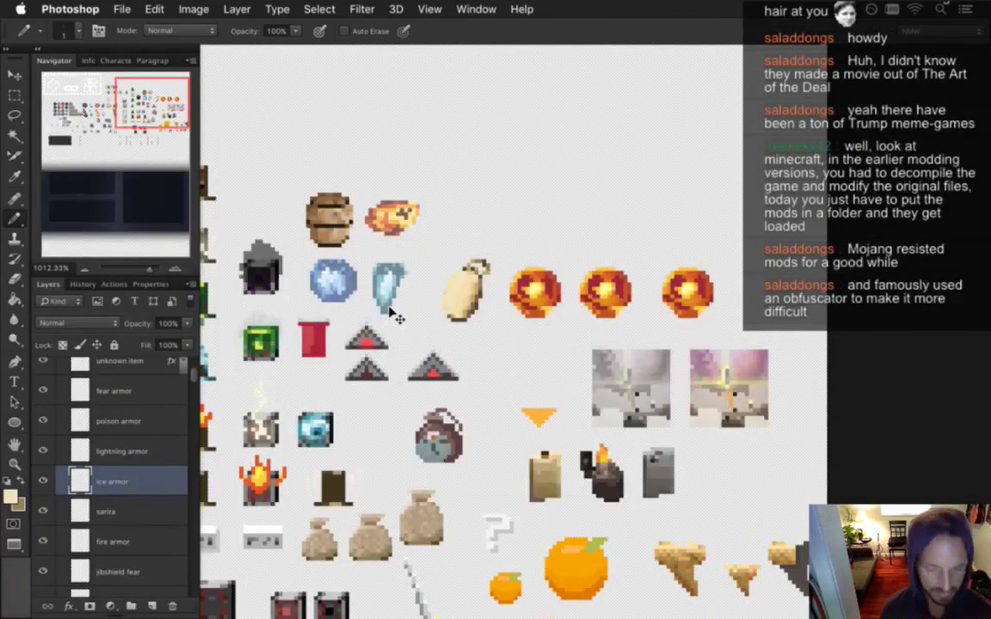
{"action": "key", "text": "super+n"}
{"action": "key", "text": "Return"}
{"action": "key", "text": "super+v"}
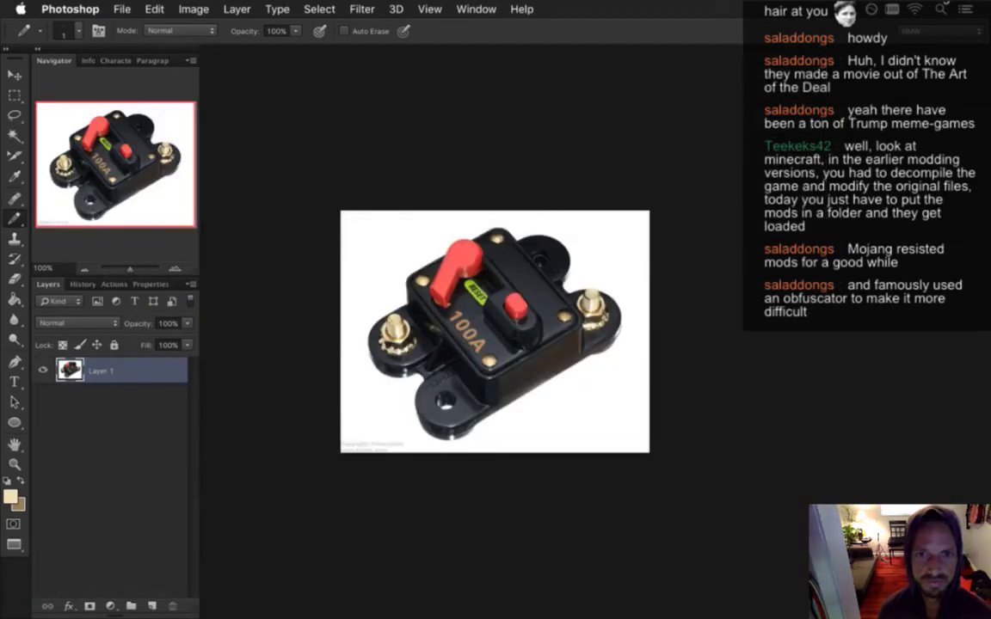
Step: Crop the circuit breaker picture to a rectangular selection drawn closely around the device
{"action": "scroll", "coordinate": [426, 333], "scroll_direction": "up", "scroll_amount": 3}
{"action": "left_click", "coordinate": [14, 93]}
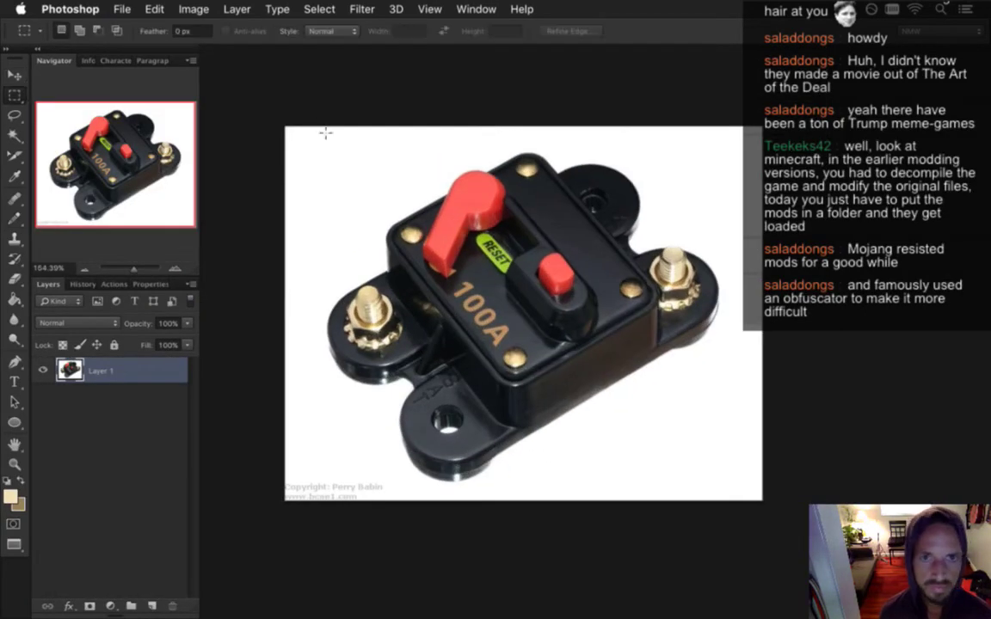
{"action": "left_click_drag", "start_coordinate": [318, 147], "coordinate": [731, 484]}
{"action": "left_click", "coordinate": [193, 8]}
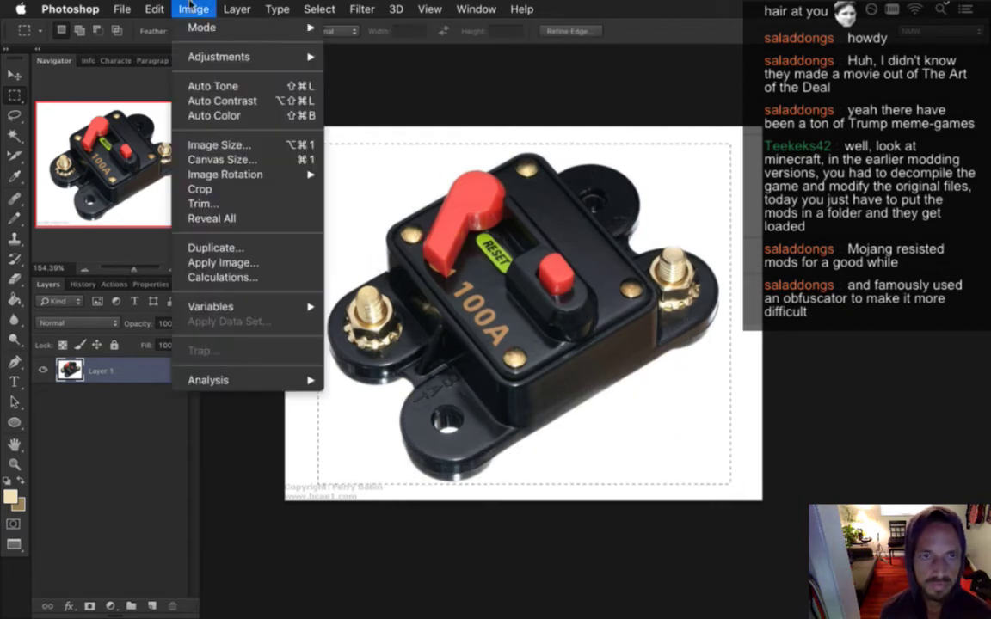
{"action": "left_click", "coordinate": [215, 189]}
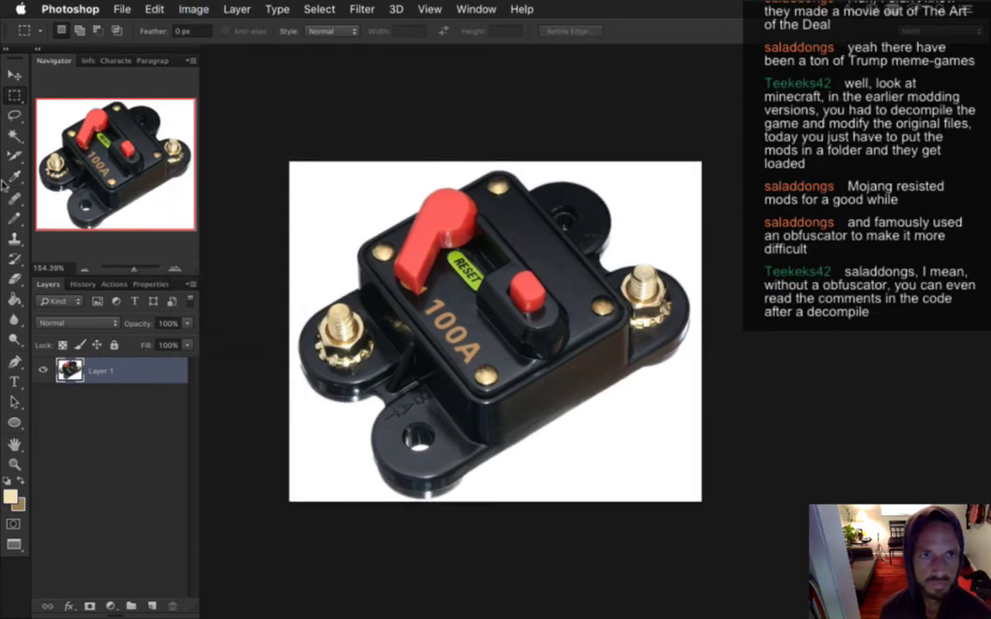
Step: Select the white background around the circuit breaker with the Magic Wand at a tolerance of 50 and delete it
{"action": "left_click", "coordinate": [15, 134]}
{"action": "left_click", "coordinate": [306, 31]}
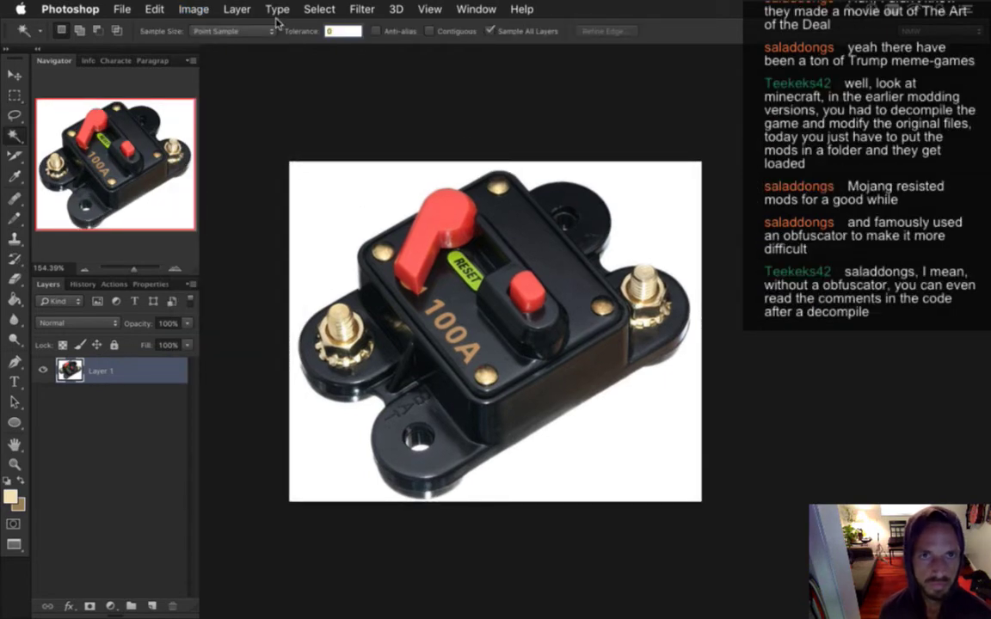
{"action": "type", "text": "50"}
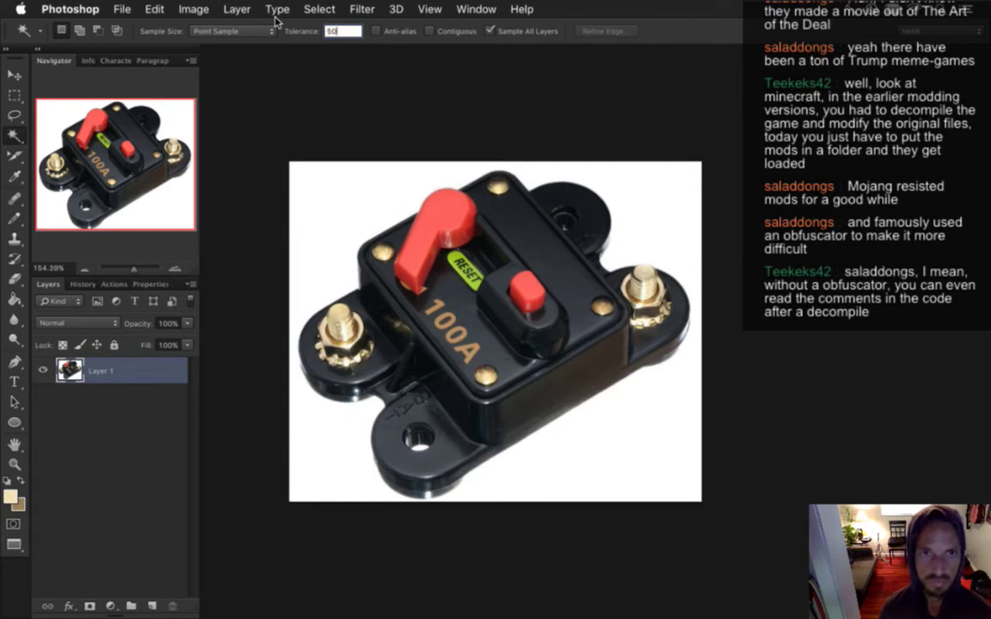
{"action": "key", "text": "Return"}
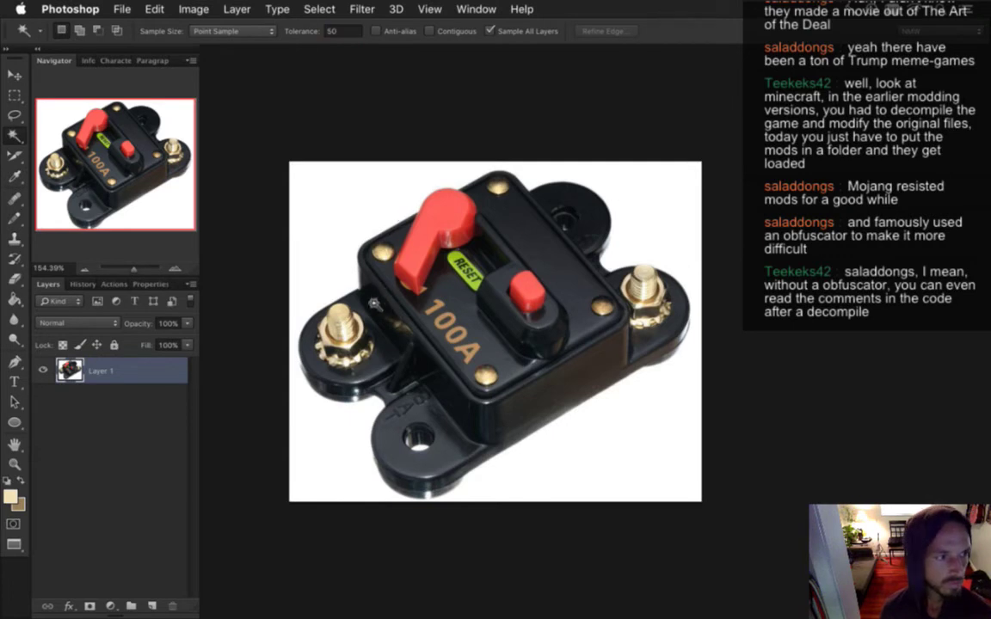
{"action": "left_click", "coordinate": [303, 212]}
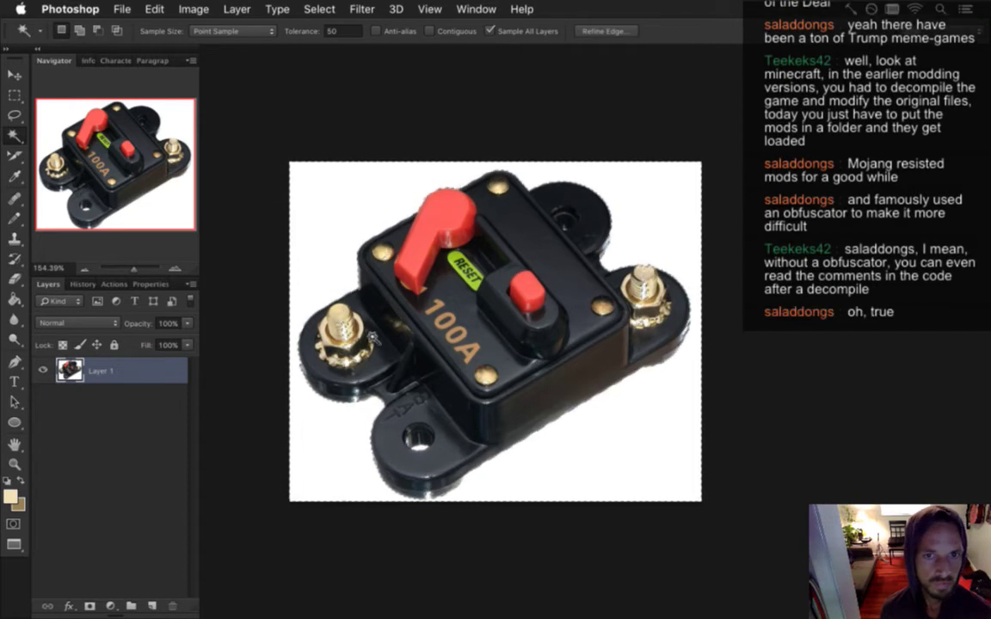
{"action": "key", "text": "Delete"}
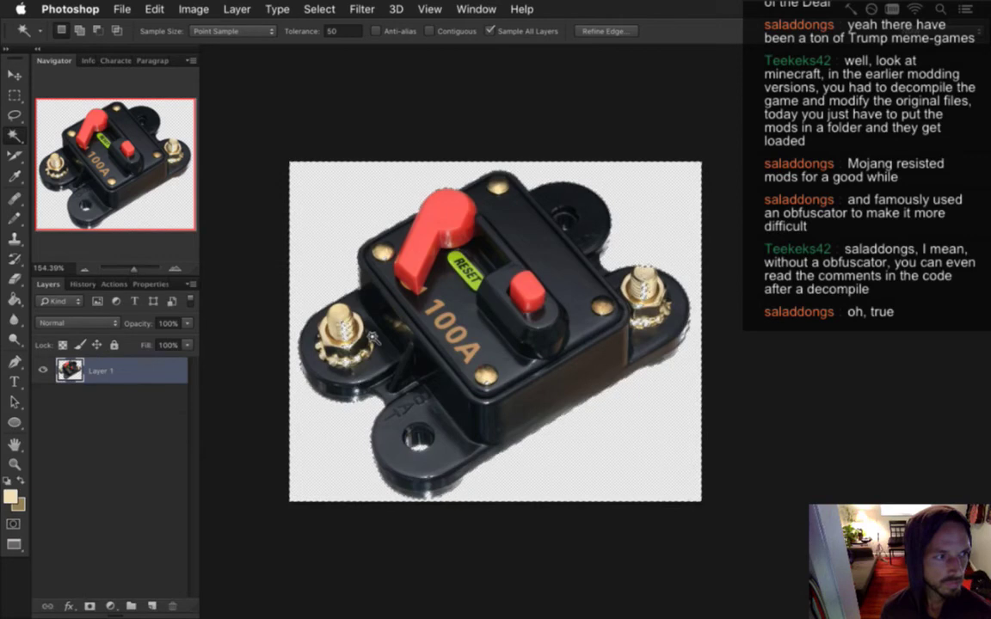
Step: Clear the selection around the circuit breaker and trim the surrounding empty pixels from the canvas
{"action": "key", "text": "m"}
{"action": "key", "text": "ctrl+d"}
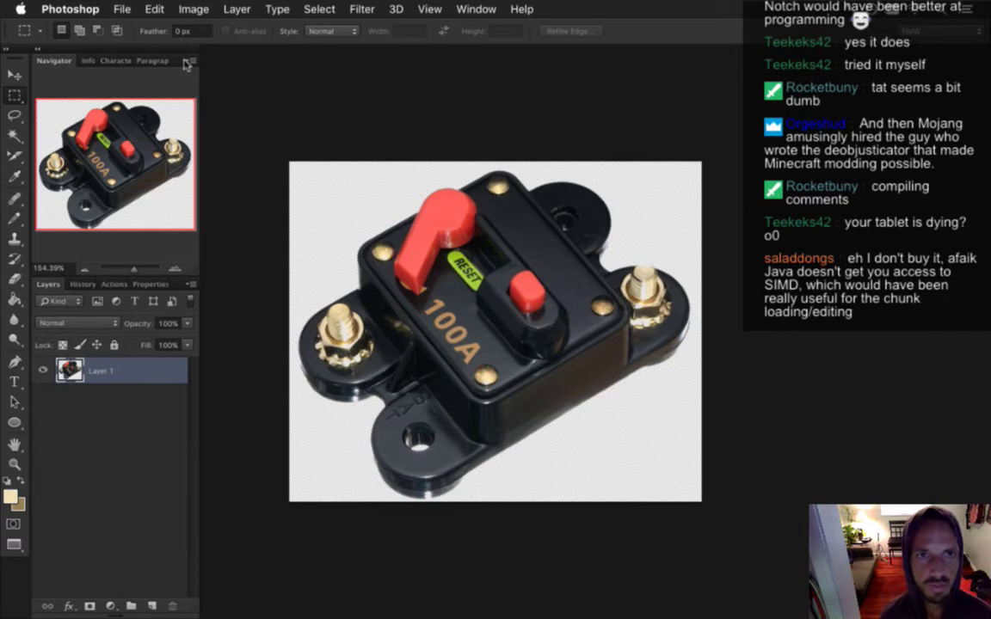
{"action": "left_click", "coordinate": [193, 8]}
{"action": "left_click", "coordinate": [267, 205]}
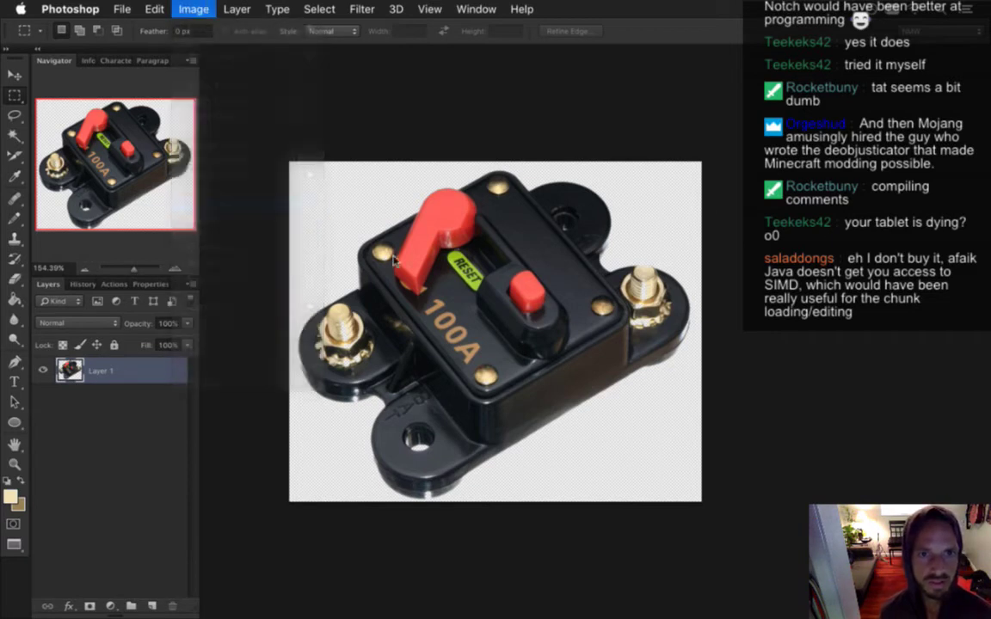
{"action": "left_click", "coordinate": [587, 249]}
Step: Crop the circuit breaker picture again to a rectangular selection that cuts a thin strip off the canvas edge
{"action": "key", "text": "m"}
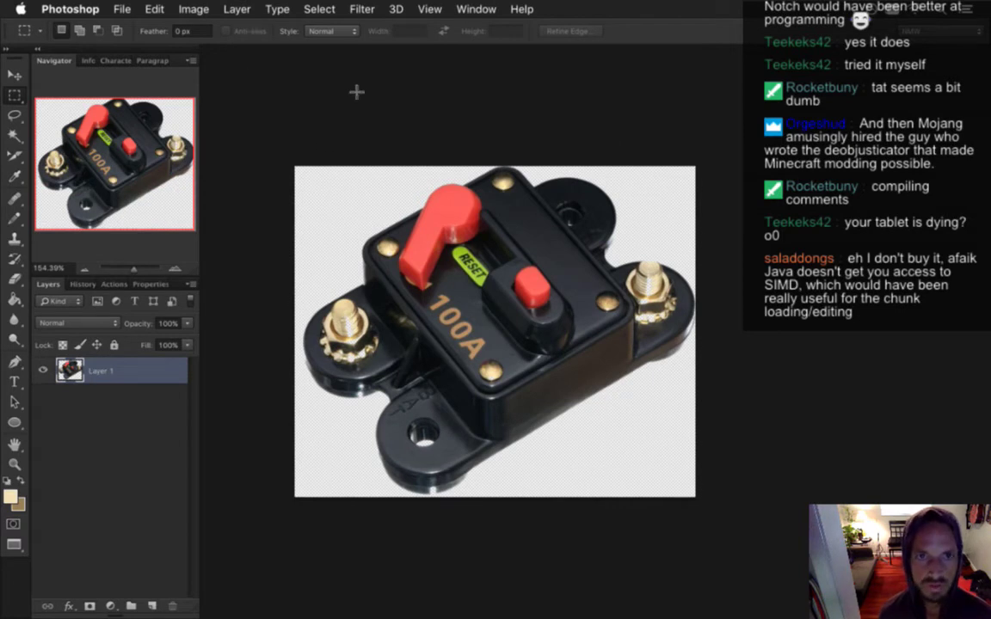
{"action": "left_click_drag", "start_coordinate": [658, 147], "coordinate": [288, 514]}
{"action": "left_click", "coordinate": [189, 8]}
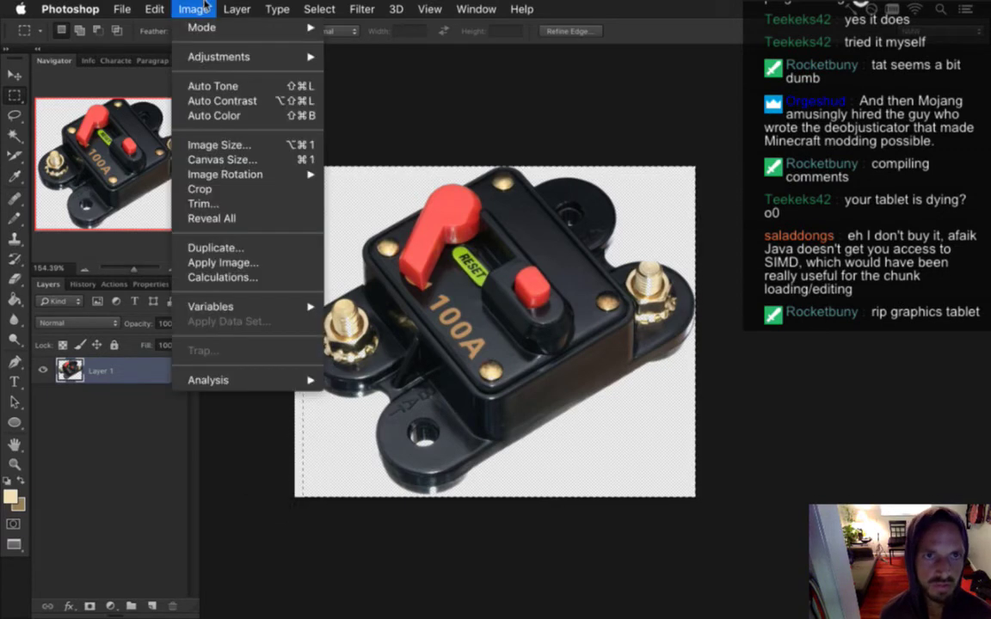
{"action": "left_click", "coordinate": [199, 189]}
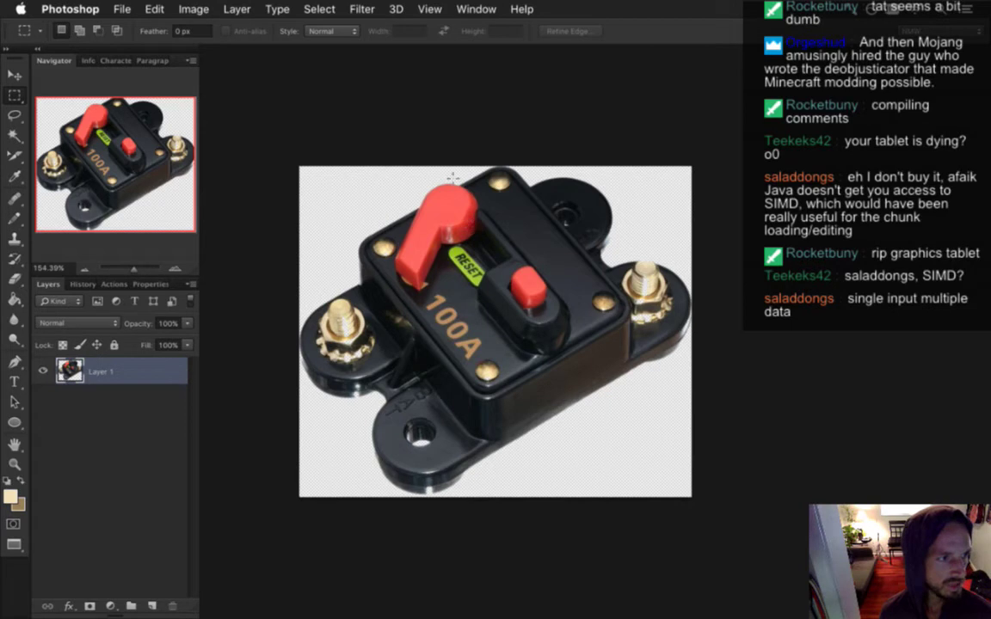
Step: Scale the circuit breaker image down to 15 pixels wide with constrained proportions and Nearest Neighbor resampling
{"action": "left_click", "coordinate": [193, 9]}
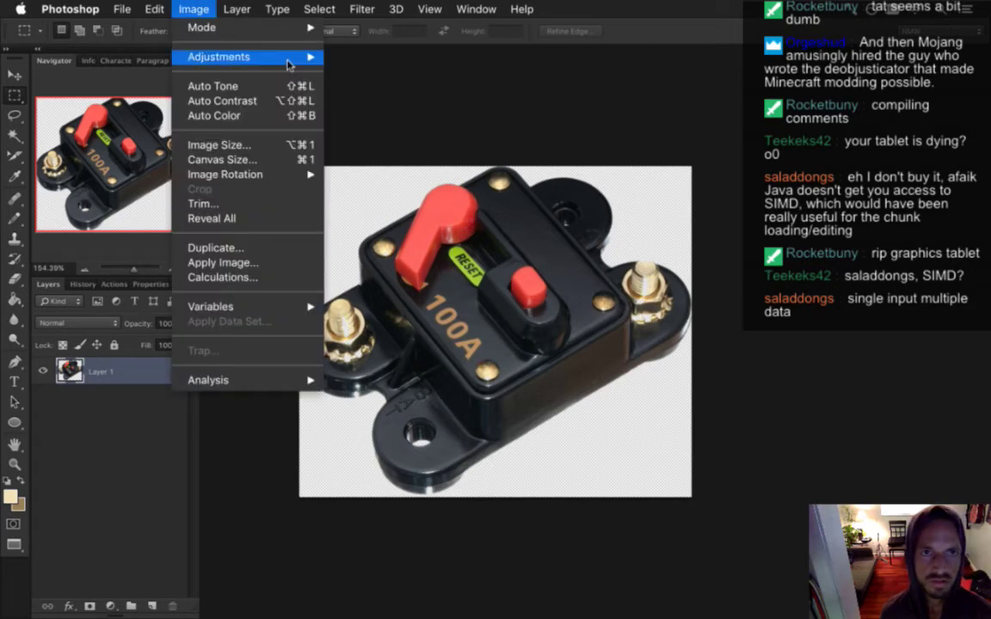
{"action": "key", "text": "super+alt+i"}
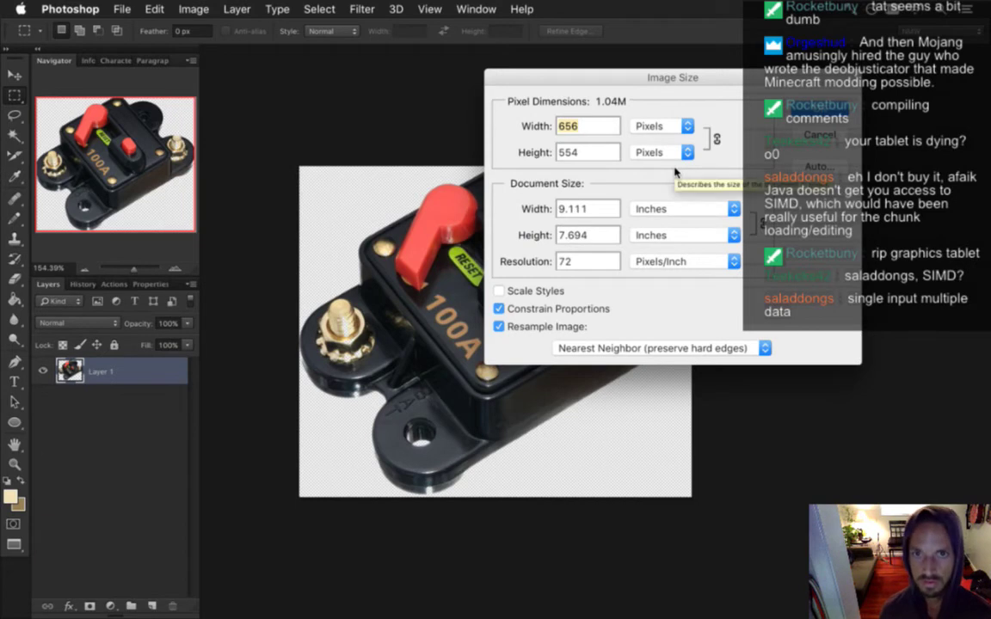
{"action": "type", "text": "15"}
{"action": "key", "text": "Return"}
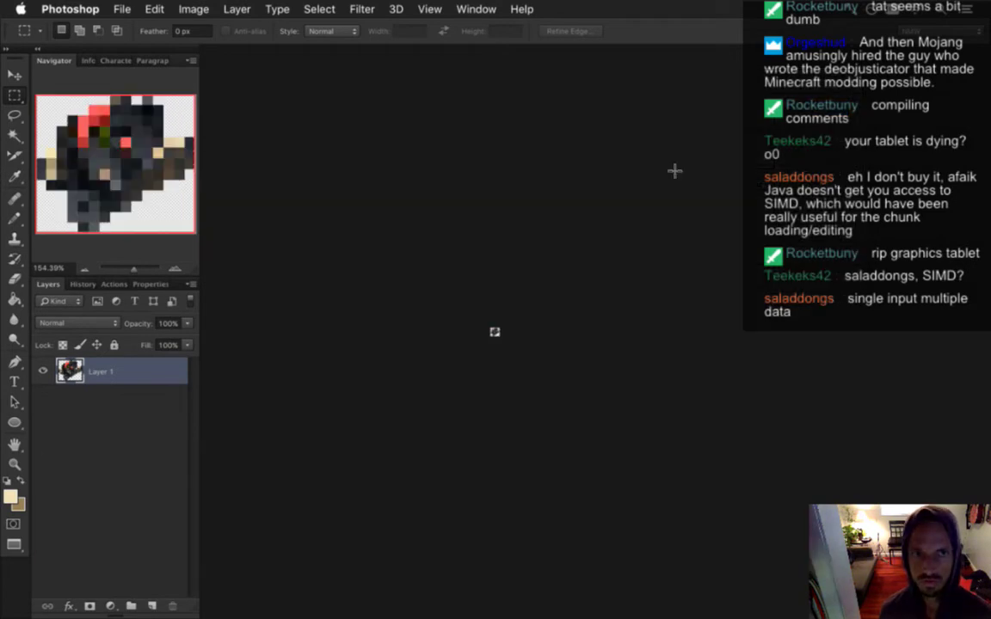
Step: Convert the shrunken circuit breaker image to Indexed Color with a reduced palette
{"action": "left_click_drag", "start_coordinate": [444, 300], "coordinate": [647, 339]}
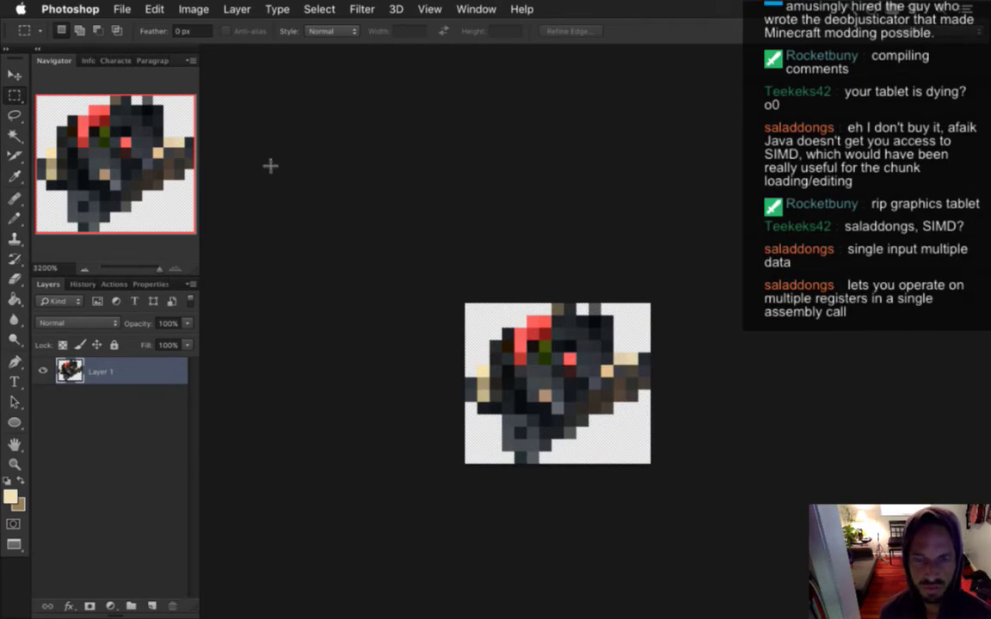
{"action": "left_click", "coordinate": [192, 9]}
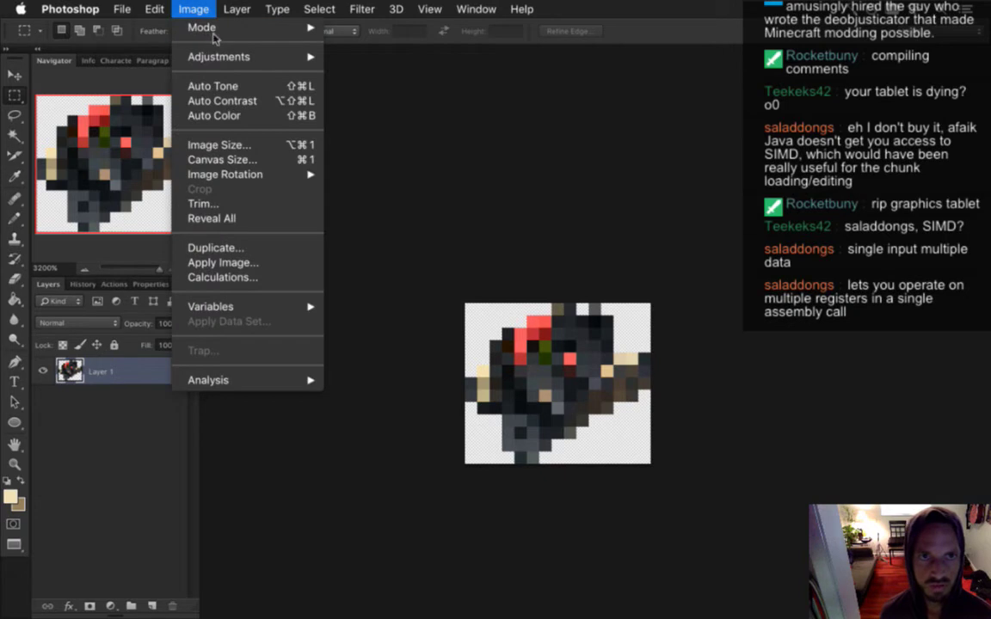
{"action": "mouse_move", "coordinate": [326, 24]}
{"action": "left_click", "coordinate": [378, 75]}
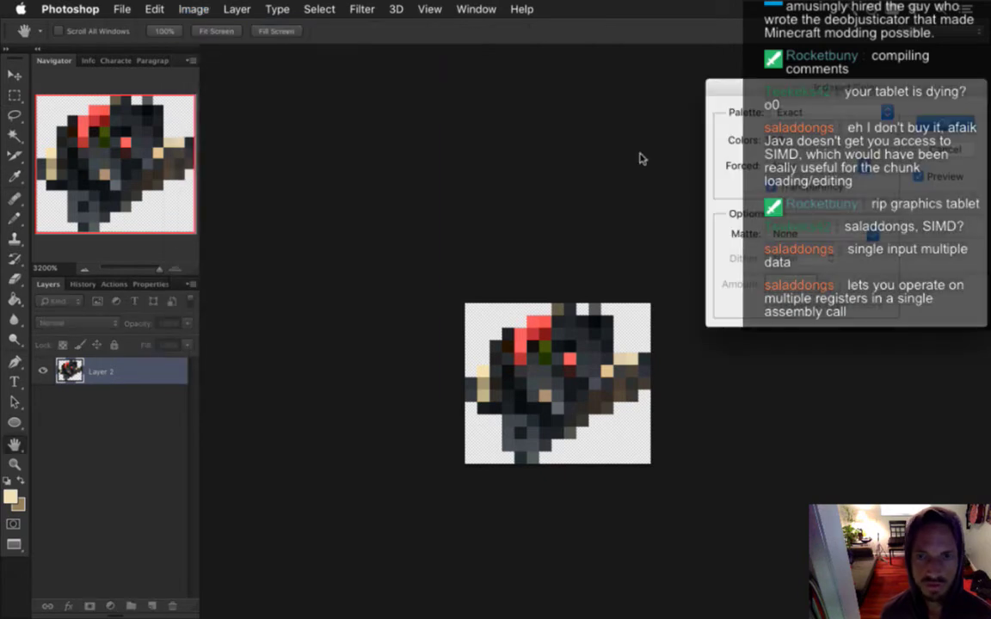
{"action": "left_click", "coordinate": [800, 113]}
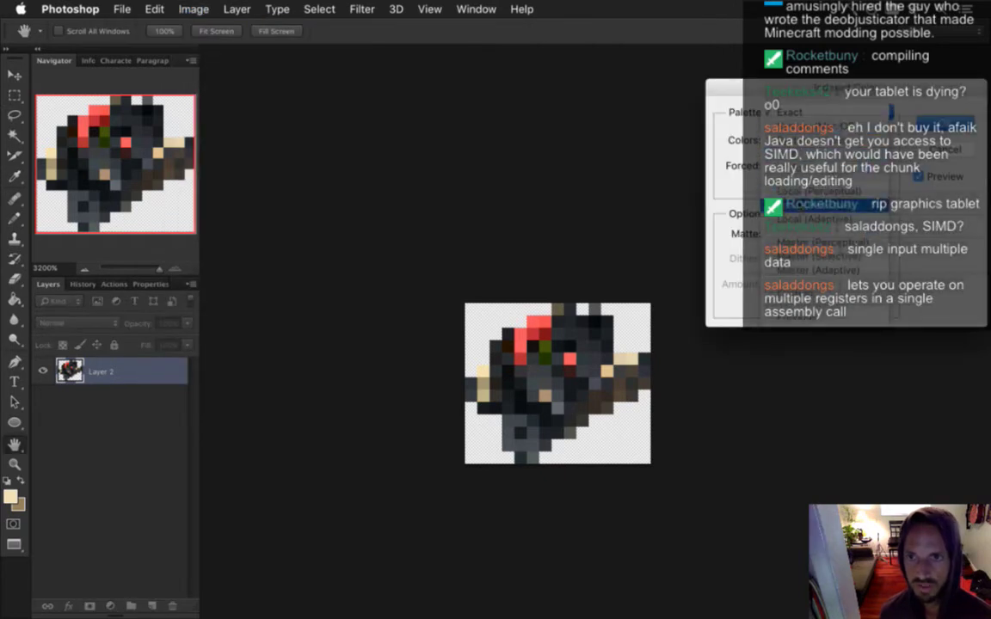
{"action": "left_click", "coordinate": [791, 186]}
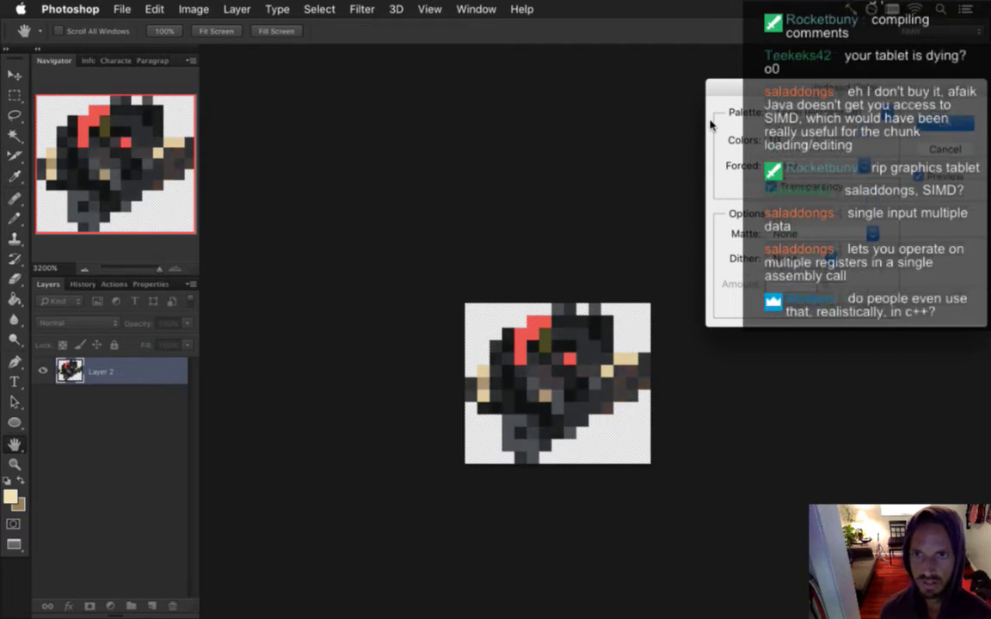
{"action": "key", "text": "Return"}
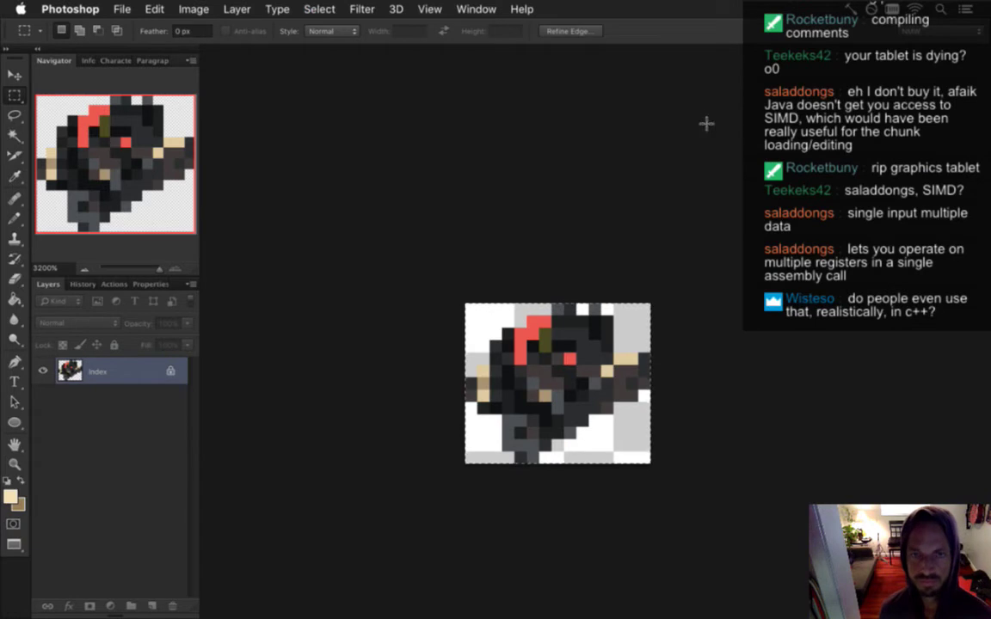
Step: Paste the circuit breaker sprite above the lightning armor layer in Hud.psd and place it over the first orange orb
{"action": "left_click", "coordinate": [481, 7]}
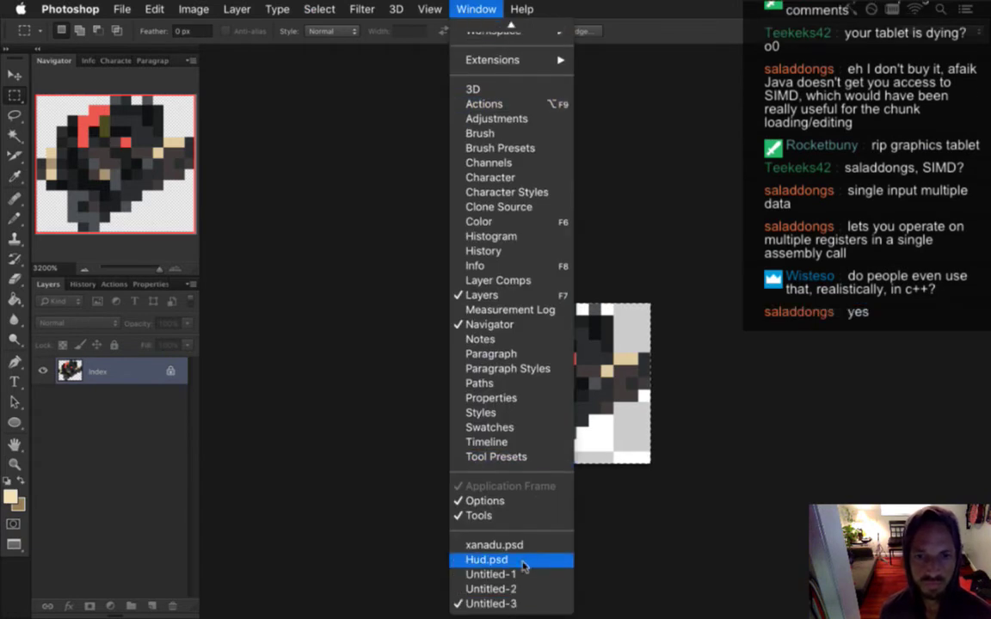
{"action": "key", "text": "Escape"}
{"action": "key", "text": "ctrl+Tab"}
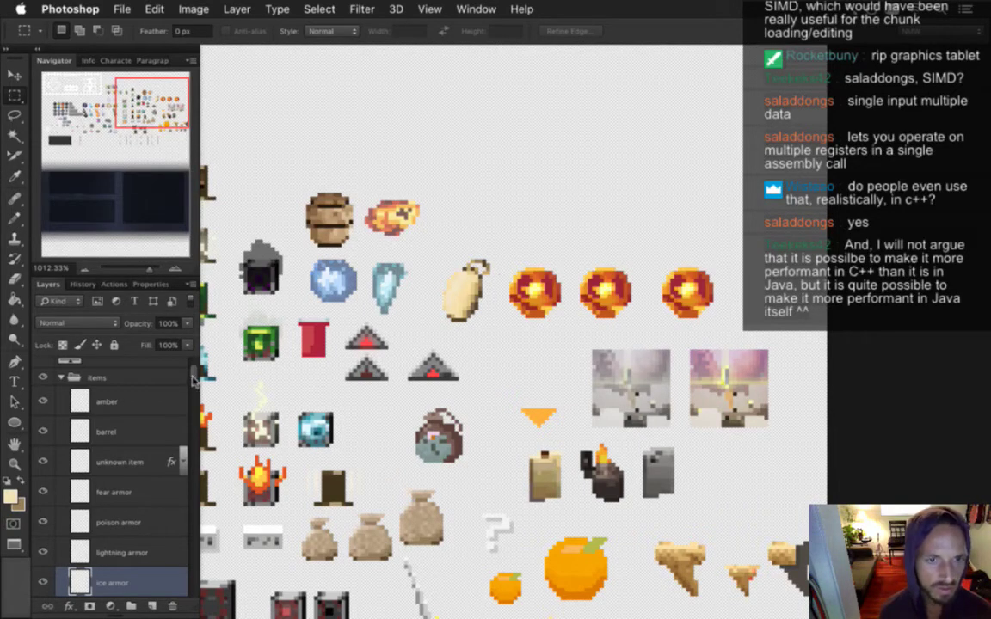
{"action": "left_click", "coordinate": [129, 552]}
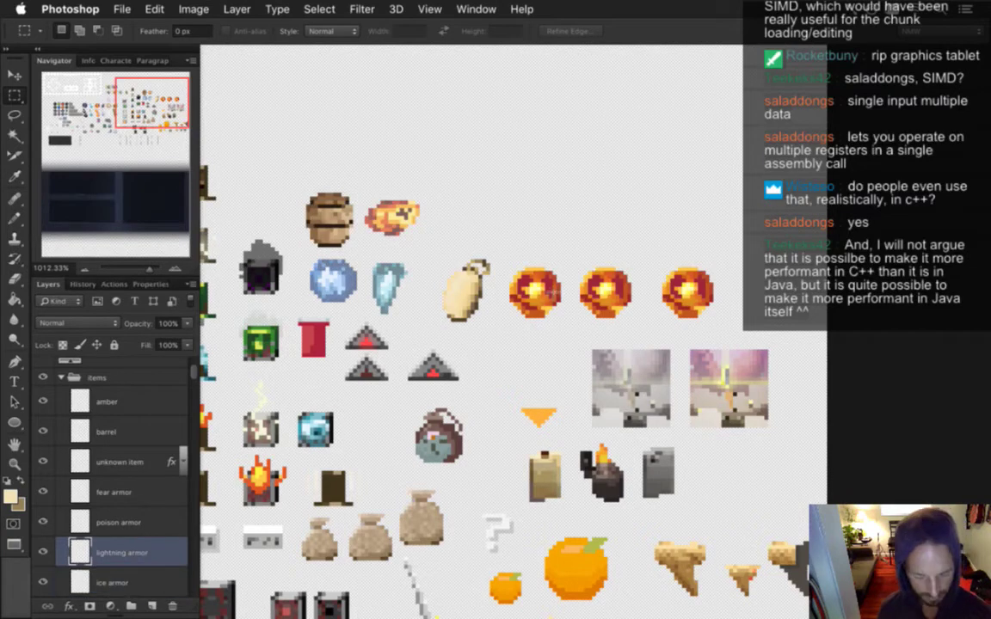
{"action": "key", "text": "super+v"}
{"action": "key", "text": "v"}
{"action": "left_click_drag", "start_coordinate": [453, 288], "coordinate": [545, 220]}
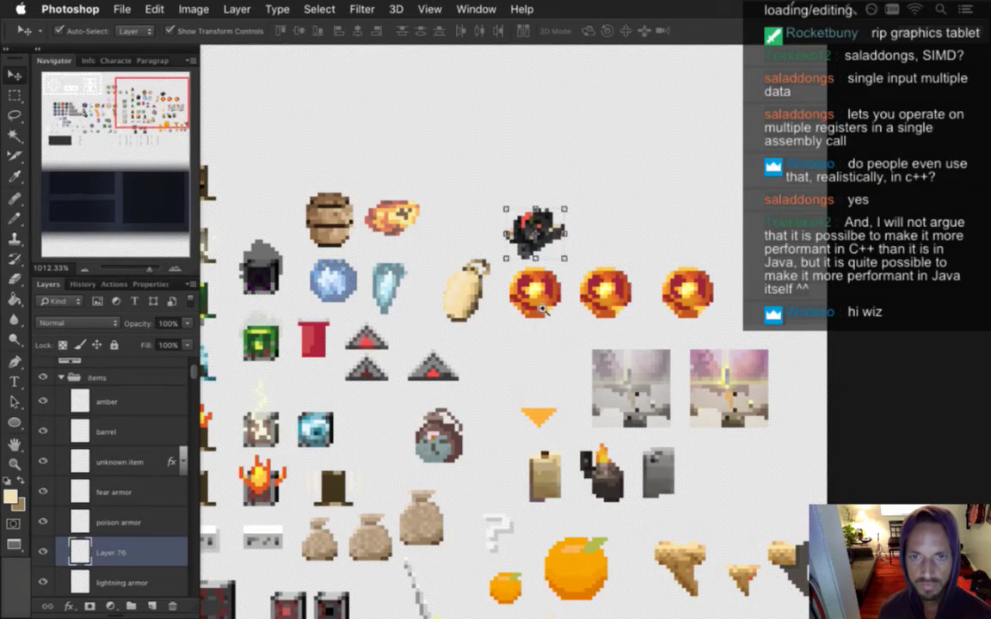
Step: Erase the orange placeholder orb next to the locket on the lightning armor layer
{"action": "scroll", "coordinate": [539, 309], "scroll_direction": "up", "scroll_amount": 5}
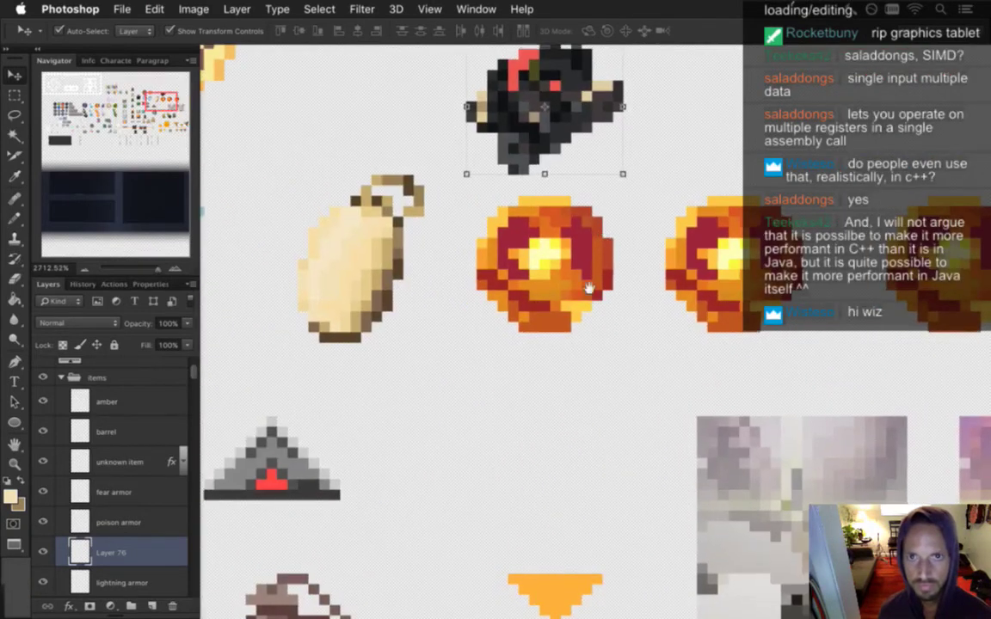
{"action": "scroll", "coordinate": [593, 316], "scroll_direction": "down", "scroll_amount": 1}
{"action": "scroll", "coordinate": [580, 324], "scroll_direction": "up", "scroll_amount": 1}
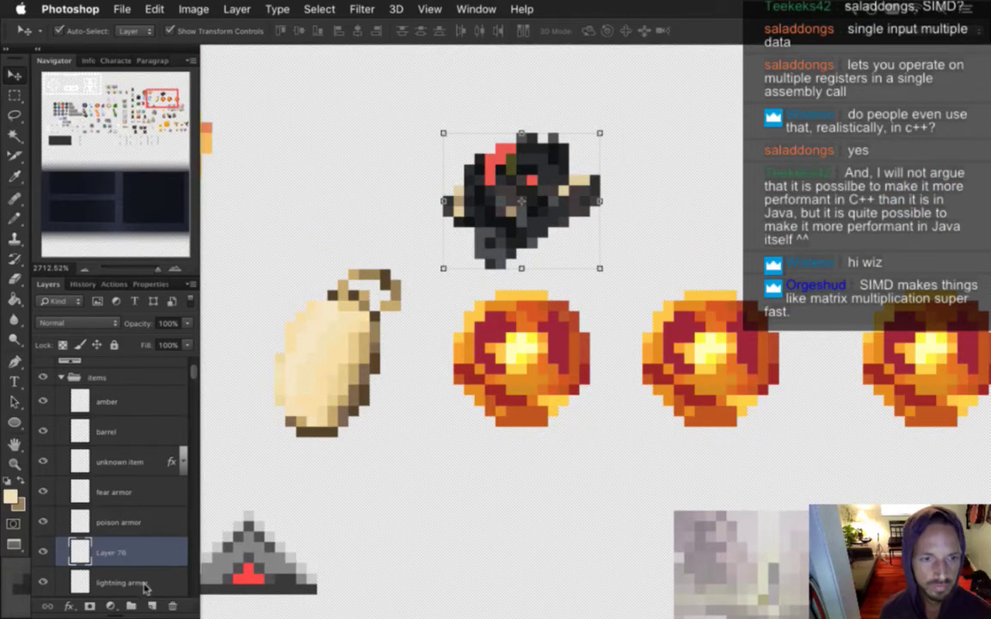
{"action": "key", "text": "alt+bracketleft"}
{"action": "scroll", "coordinate": [176, 344], "scroll_direction": "down", "scroll_amount": 4}
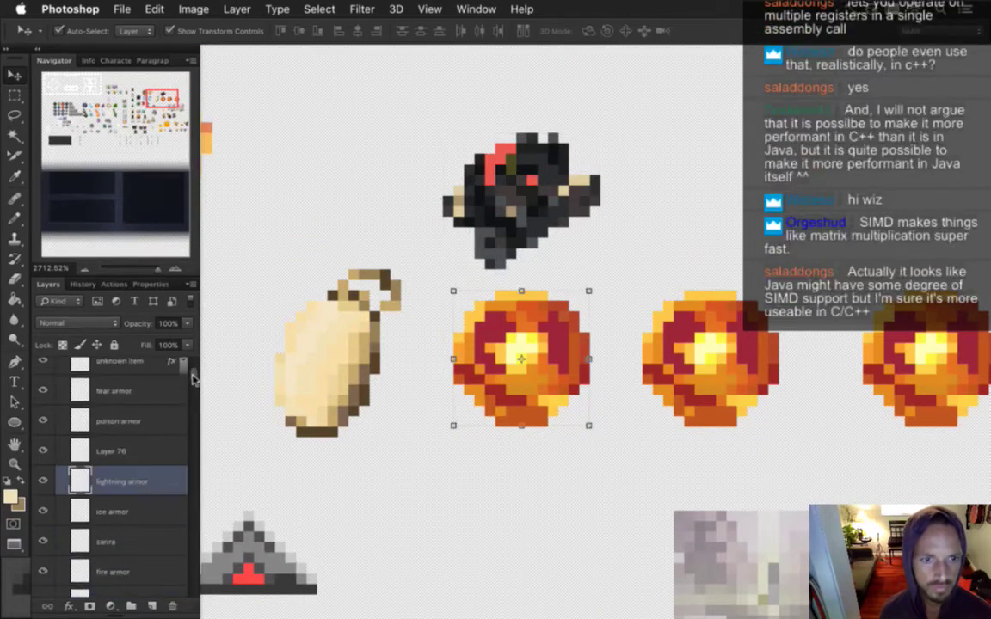
{"action": "key", "text": "e"}
{"action": "mouse_move", "coordinate": [468, 318]}
{"action": "left_mouse_down"}
{"action": "mouse_move", "coordinate": [478, 370]}
{"action": "mouse_move", "coordinate": [526, 349]}
{"action": "mouse_move", "coordinate": [512, 419]}
{"action": "mouse_move", "coordinate": [487, 460]}
{"action": "left_mouse_up"}
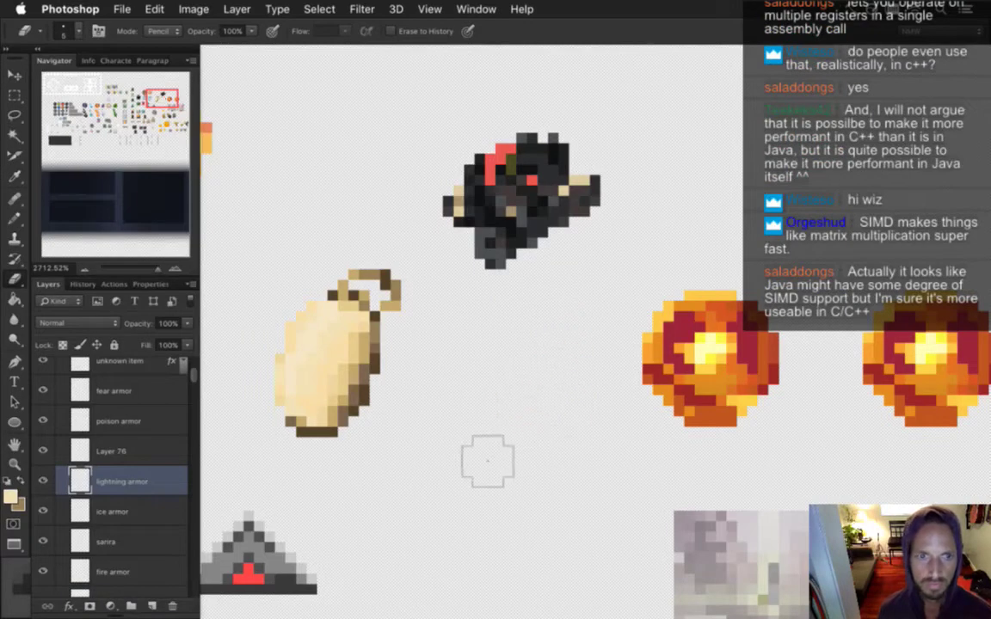
Step: Reorder the pasted circuit breaker layer below lightning armor and move the sprite into the erased orb's place beside the locket
{"action": "left_click_drag", "start_coordinate": [119, 442], "coordinate": [86, 492]}
{"action": "key", "text": "v"}
{"action": "left_click_drag", "start_coordinate": [540, 176], "coordinate": [529, 324]}
Step: Merge the circuit breaker layer with the lightning armor layer and save Hud.psd
{"action": "left_click", "coordinate": [146, 450], "text": "shift"}
{"action": "right_click", "coordinate": [170, 452]}
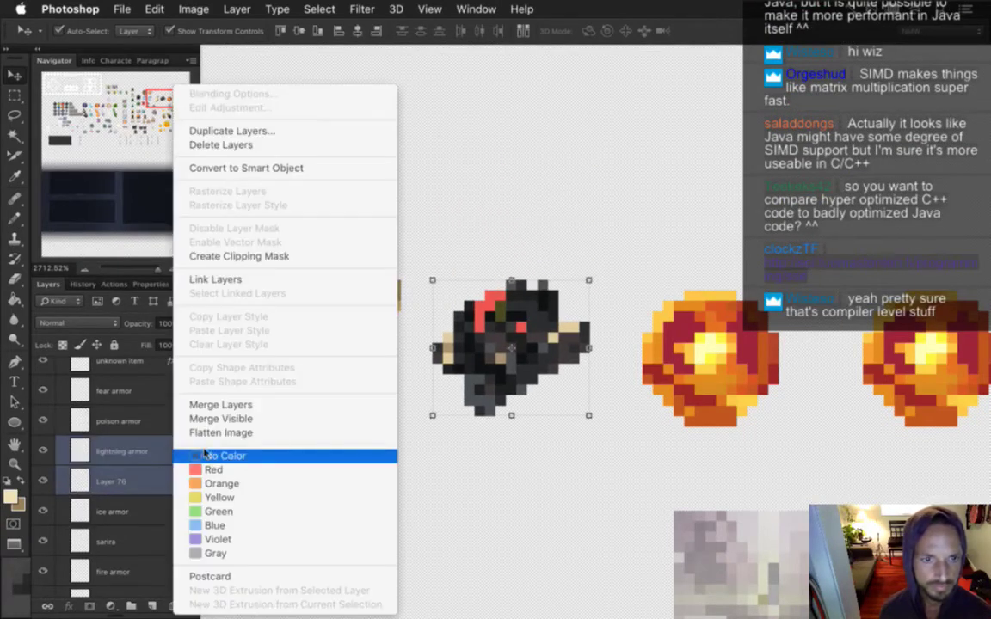
{"action": "left_click", "coordinate": [228, 408]}
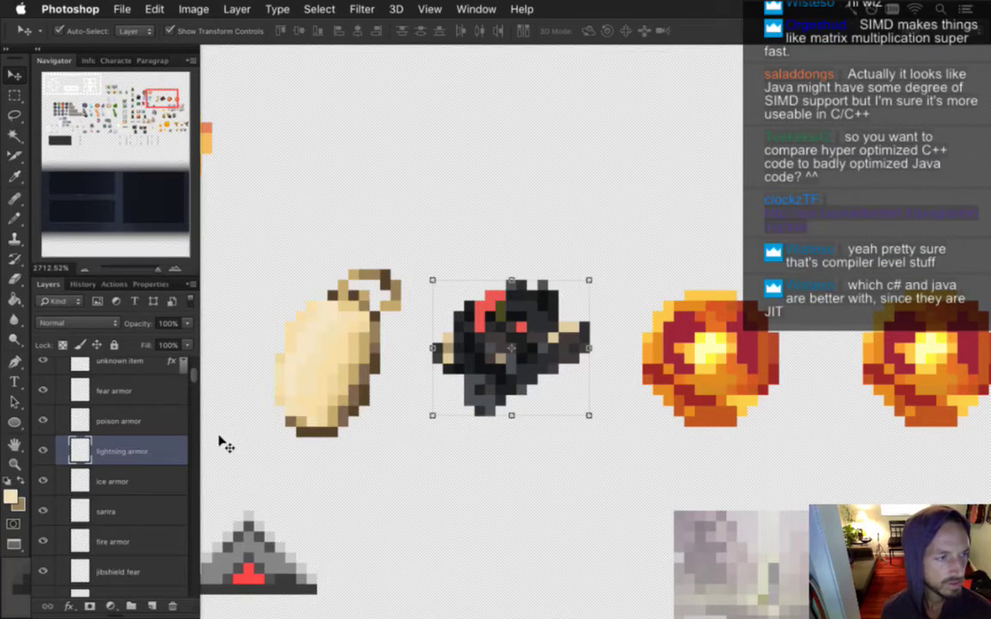
{"action": "key", "text": "m"}
{"action": "key", "text": "super+s"}
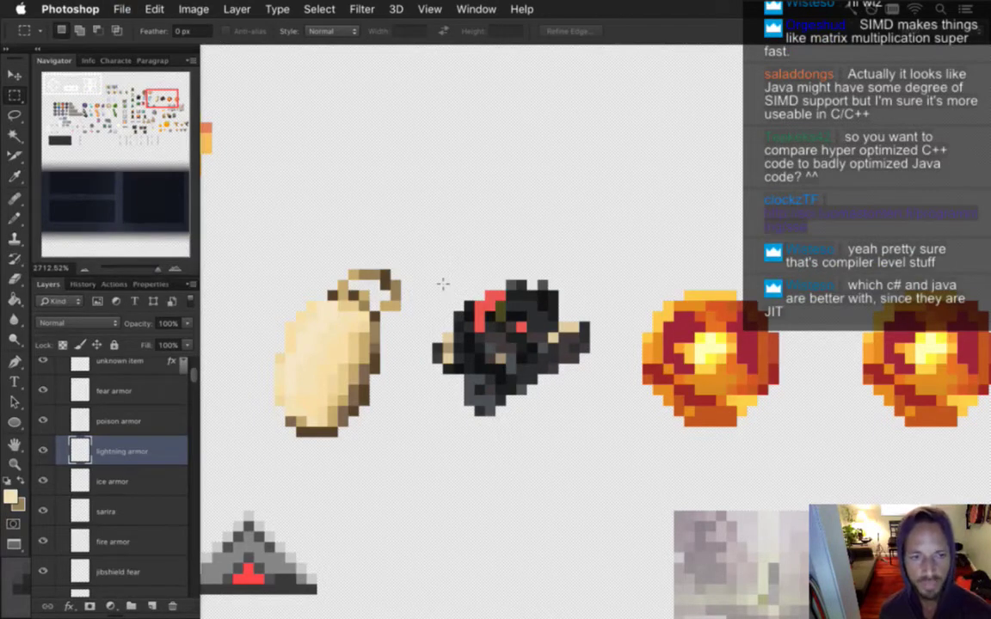
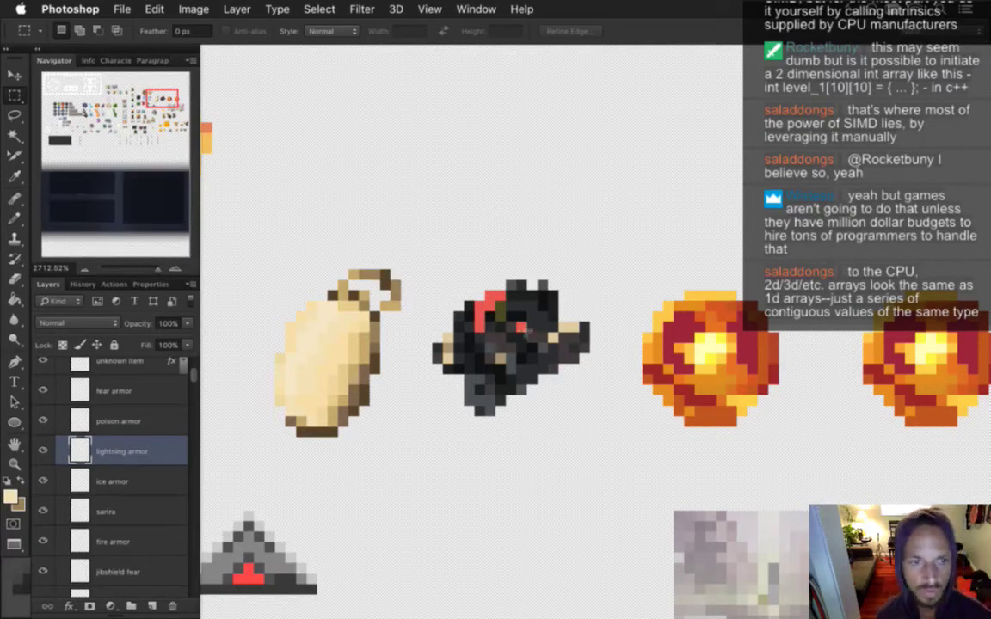
Step: Check the lever in the reference photo, sample the sprite's red and pencil red pixels over the sprite's lever area
{"action": "key", "text": "i"}
{"action": "left_click", "coordinate": [518, 293]}
{"action": "key", "text": "super+Tab"}
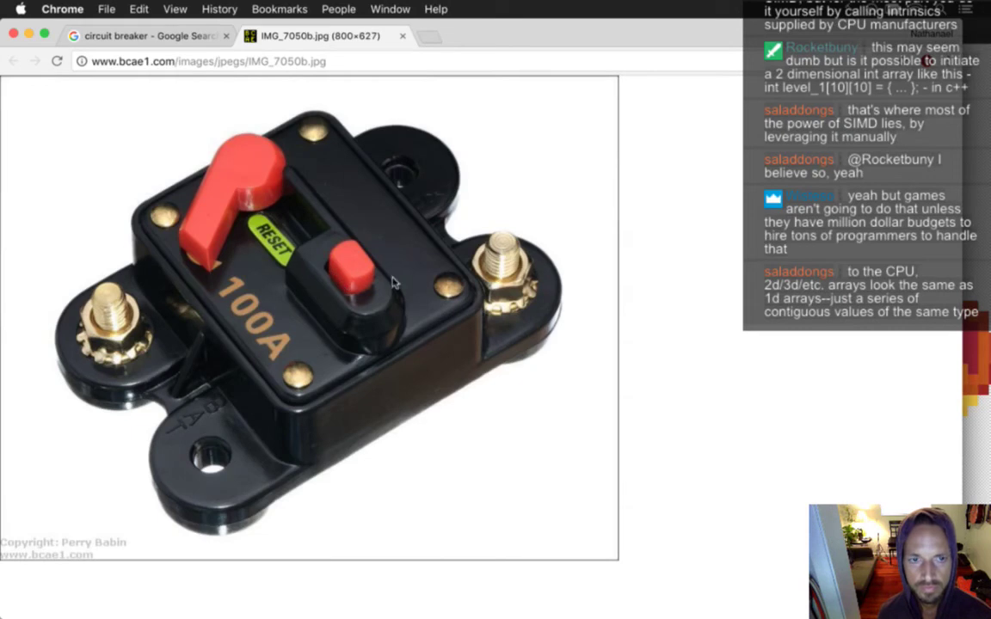
{"action": "key", "text": "super+Tab"}
{"action": "left_click", "coordinate": [495, 315]}
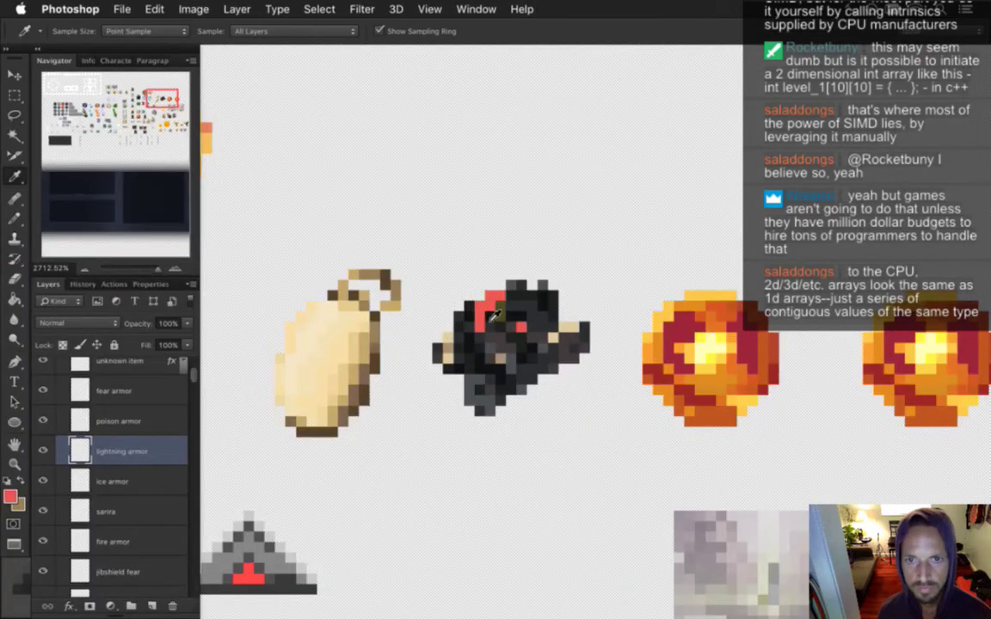
{"action": "key", "text": "b"}
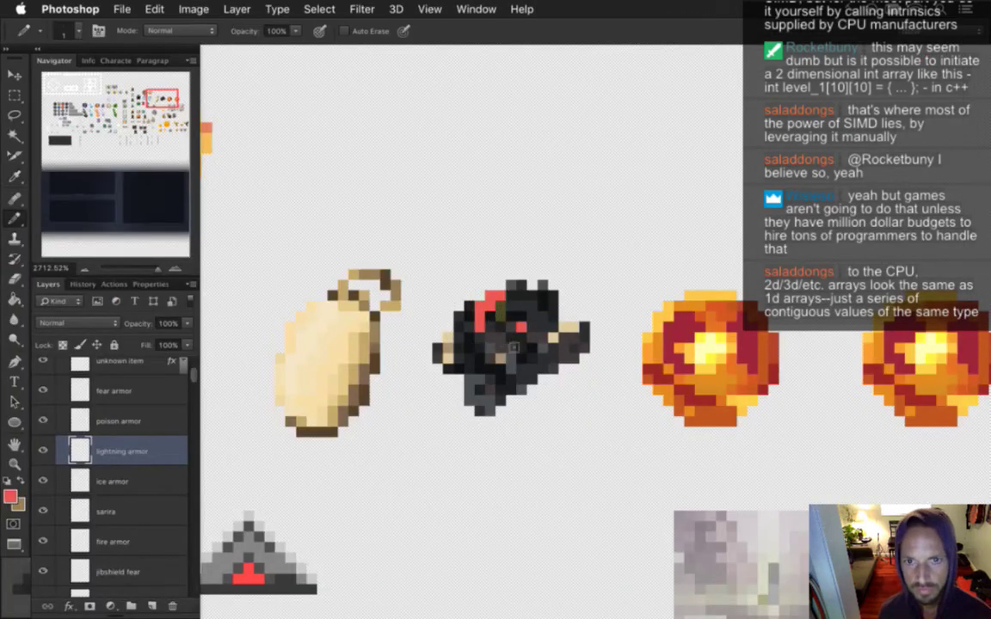
{"action": "left_click_drag", "start_coordinate": [479, 314], "coordinate": [516, 325]}
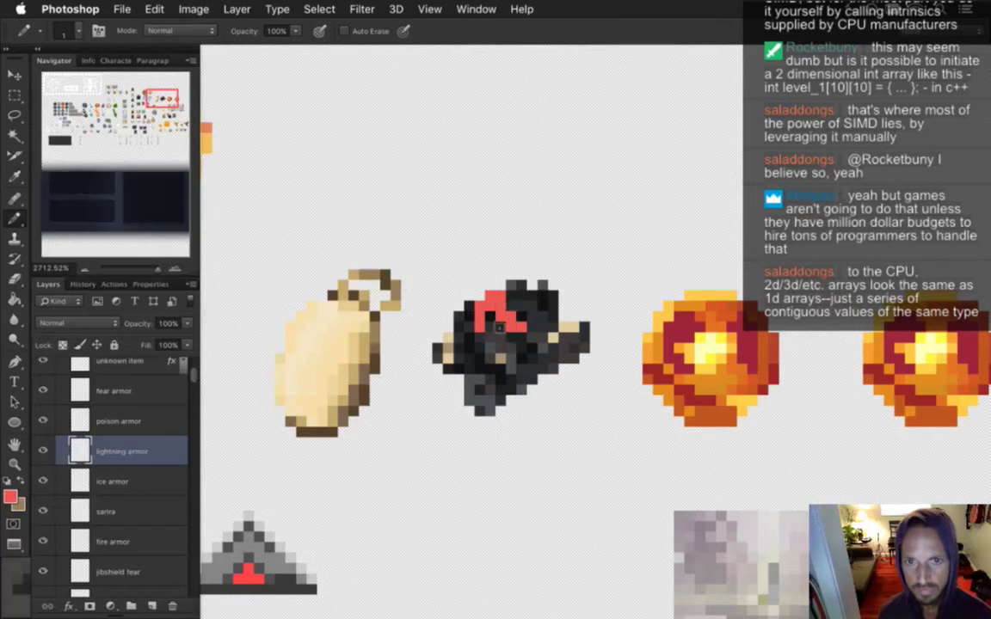
Step: Sample black from the circuit breaker icon and paint over the left branch of its red lever
{"action": "left_click", "coordinate": [469, 312], "text": "alt"}
{"action": "left_click", "coordinate": [478, 301]}
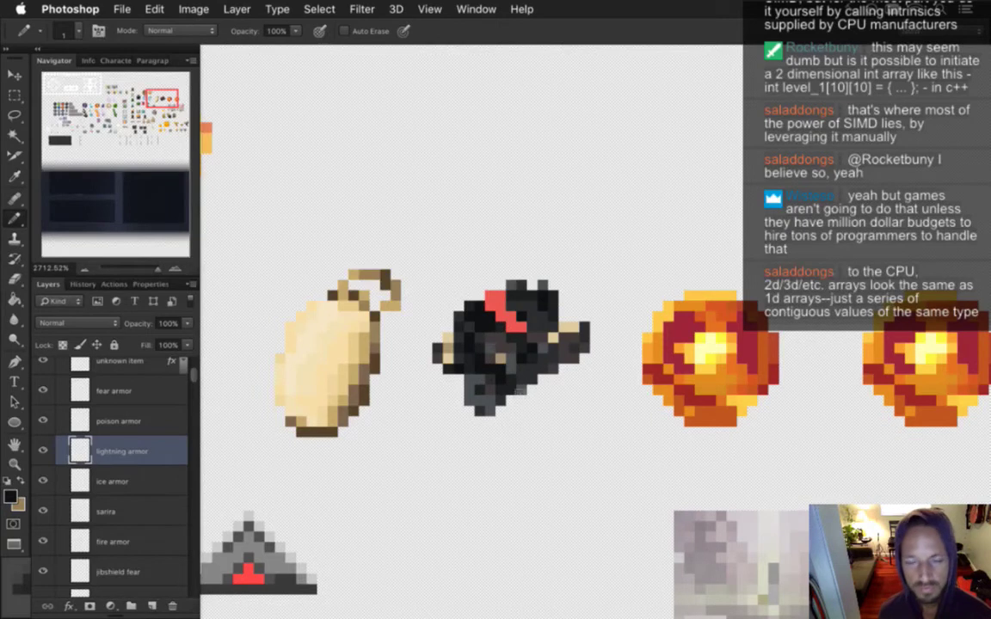
Step: Switch to Chrome, close the enlarged circuit breaker photo and browse the other circuit breaker image results
{"action": "key", "text": "super+Tab"}
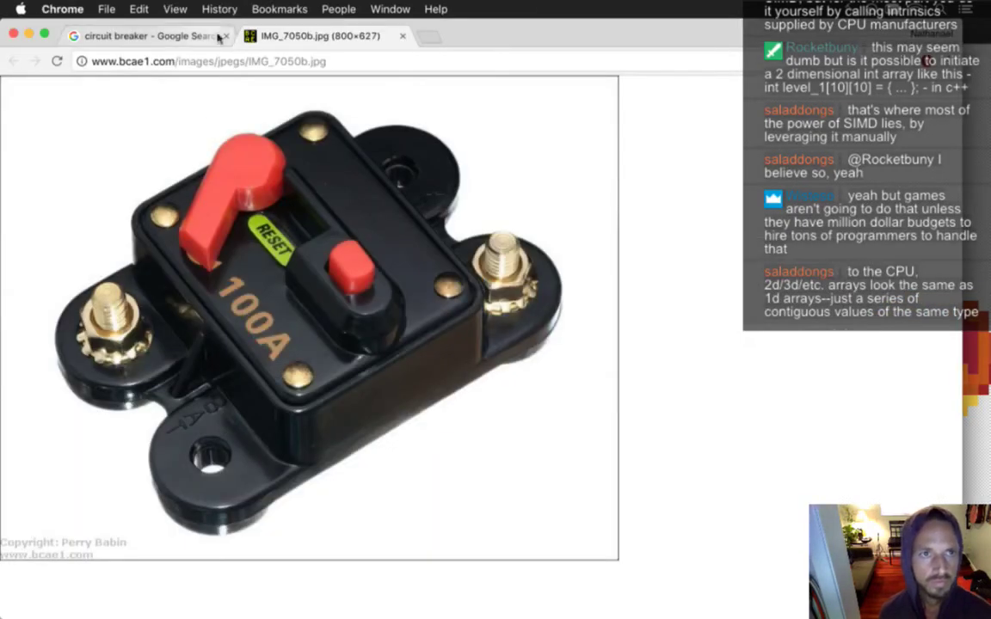
{"action": "key", "text": "super+w"}
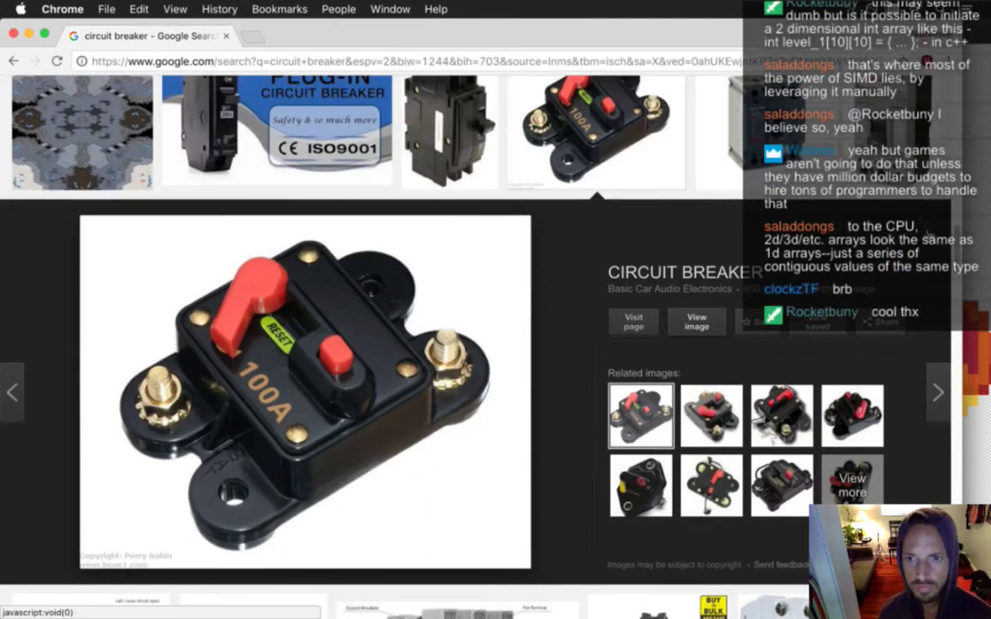
{"action": "key", "text": "Escape"}
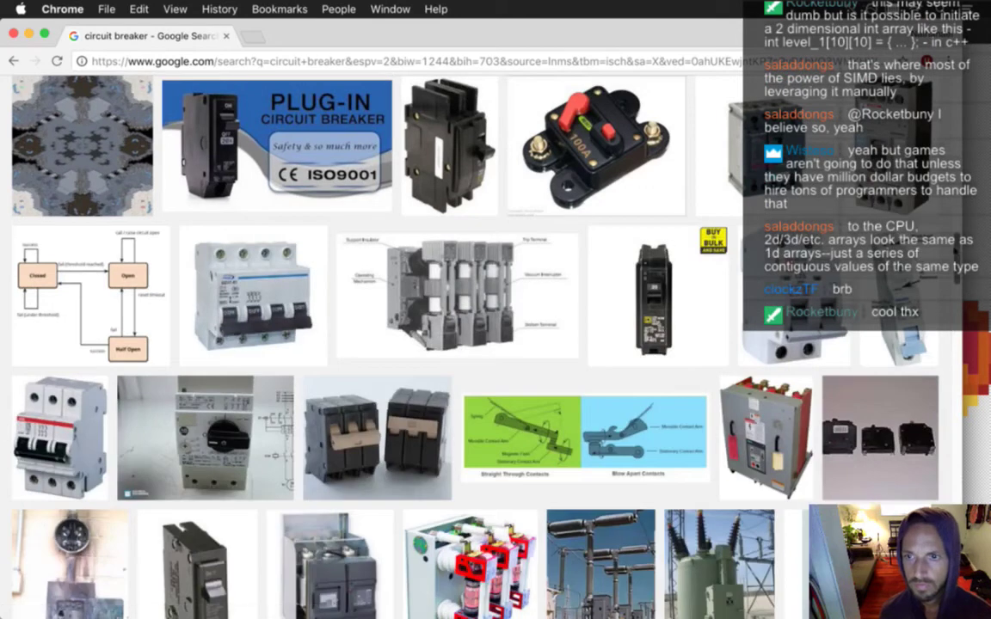
{"action": "scroll", "coordinate": [473, 327], "scroll_direction": "up", "scroll_amount": 5}
{"action": "scroll", "coordinate": [430, 309], "scroll_direction": "up", "scroll_amount": 8}
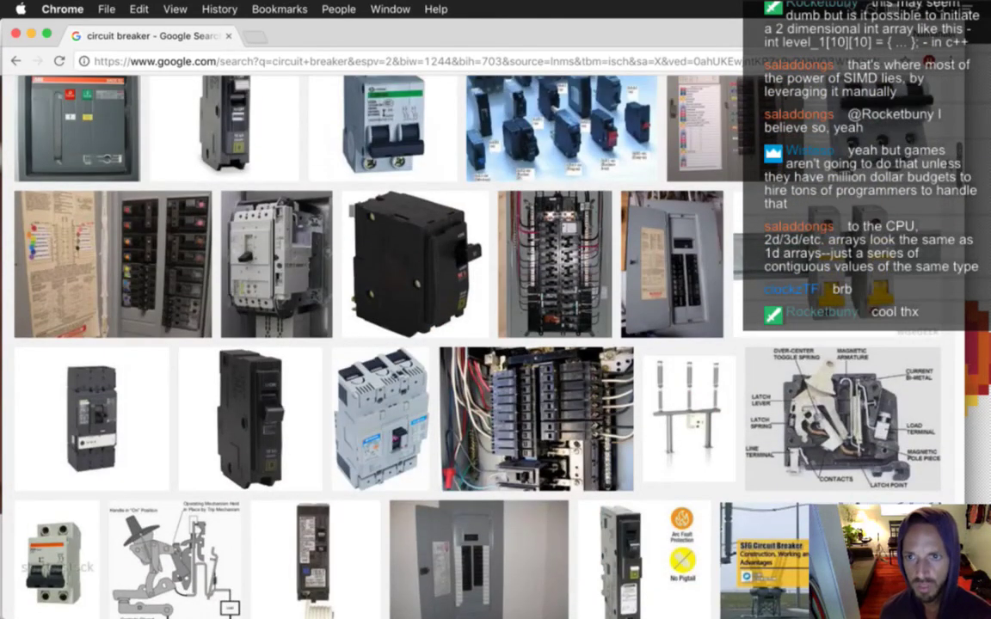
Step: Return to Photoshop, shrink the eraser brush, and fill the gap in the circuit breaker's top edge with dark grey pixels
{"action": "key", "text": "super+Tab"}
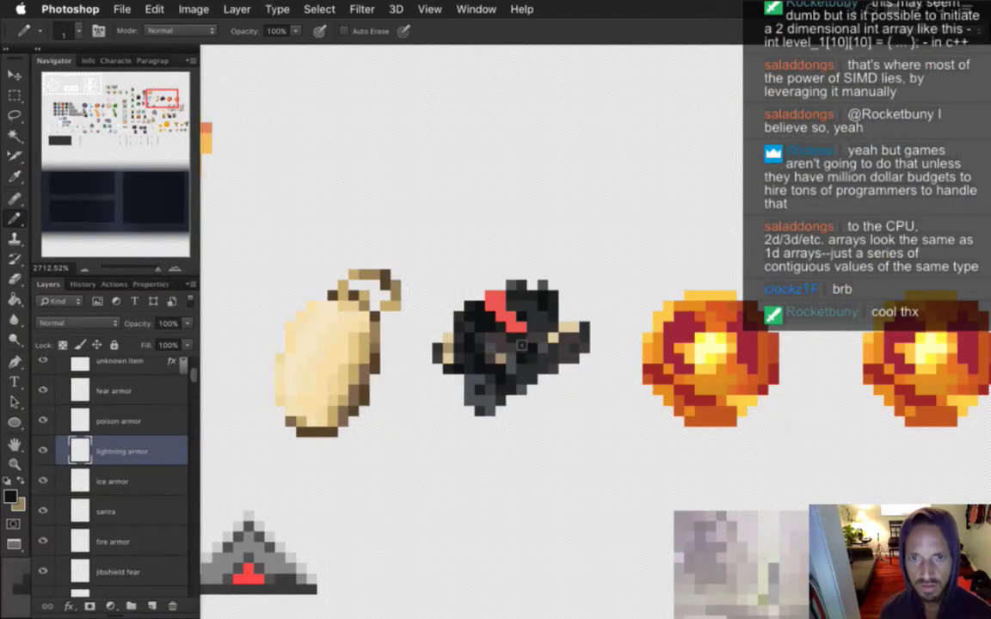
{"action": "key", "text": "e"}
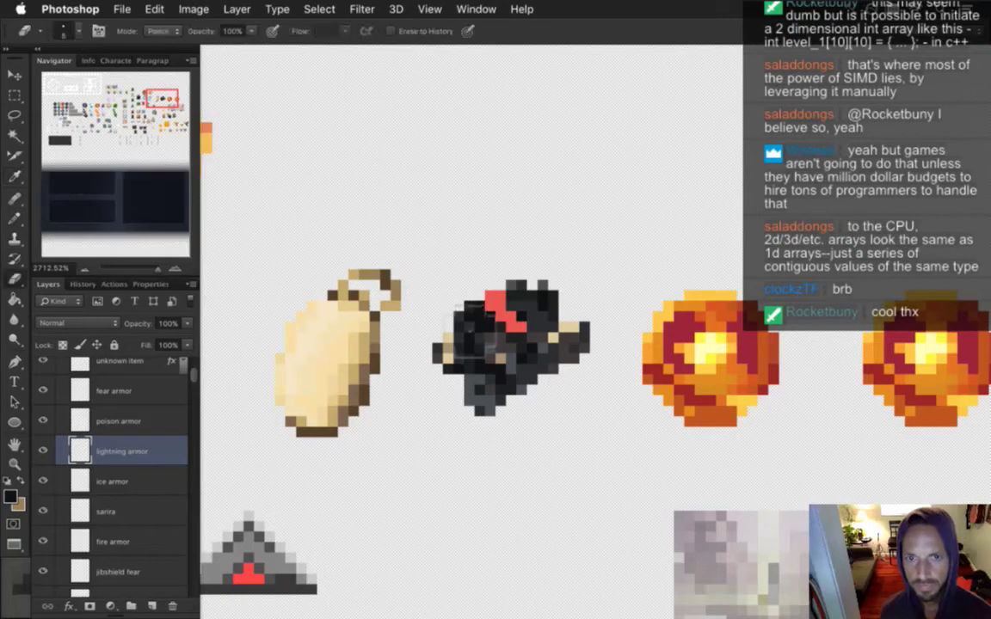
{"action": "key", "text": "bracketleft"}
{"action": "key", "text": "bracketleft"}
{"action": "key", "text": "bracketleft"}
{"action": "key", "text": "bracketleft"}
{"action": "key", "text": "bracketleft"}
{"action": "key", "text": "bracketleft"}
{"action": "key", "text": "bracketleft"}
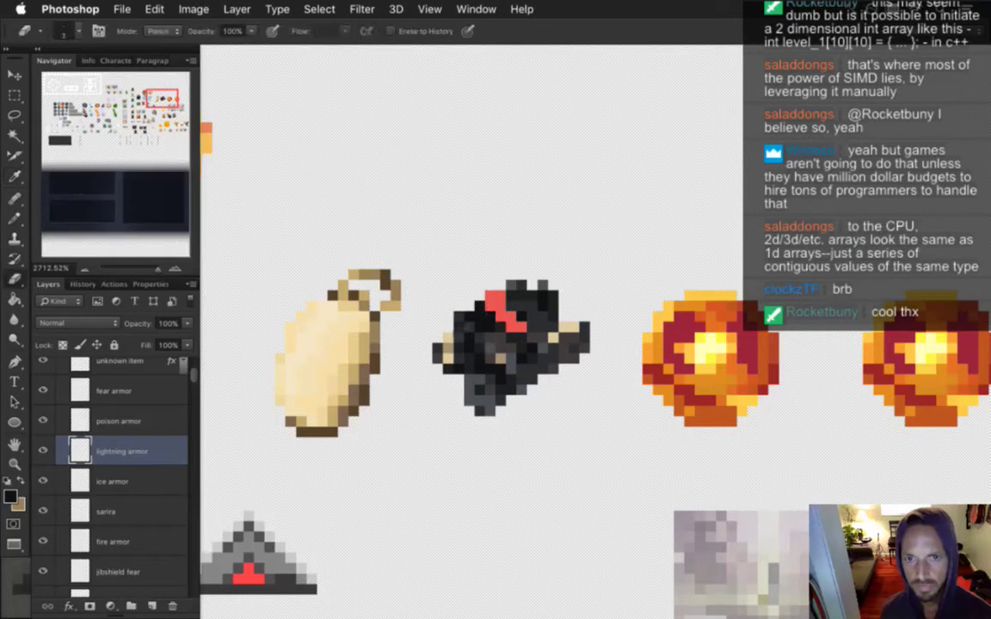
{"action": "key", "text": "b"}
{"action": "left_click", "coordinate": [483, 261], "text": "alt"}
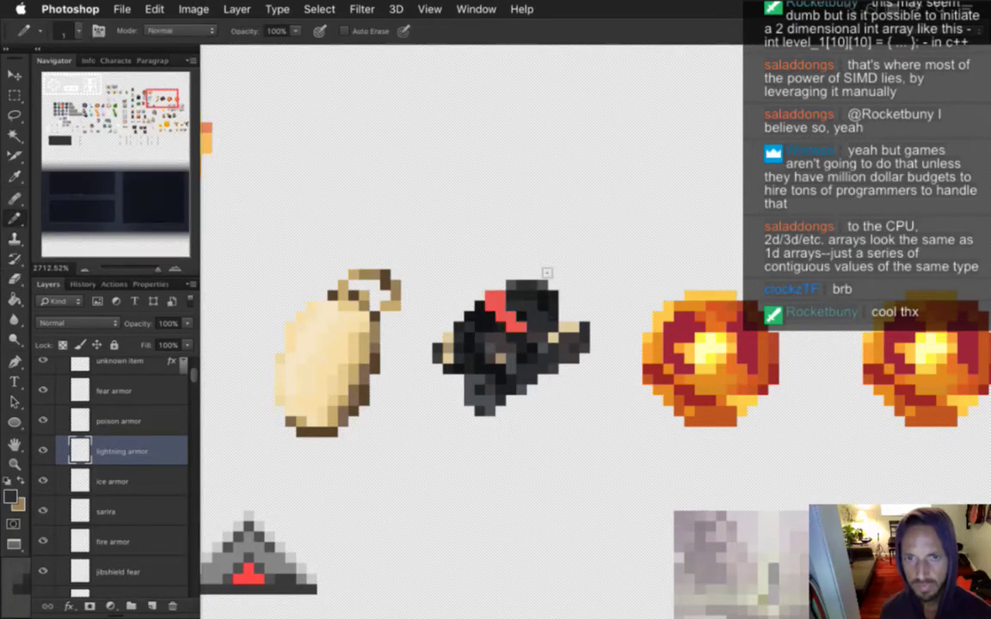
Step: Trim the circuit breaker's upper-right corner, add dark pixels above the right bolt, and save the document
{"action": "key", "text": "i"}
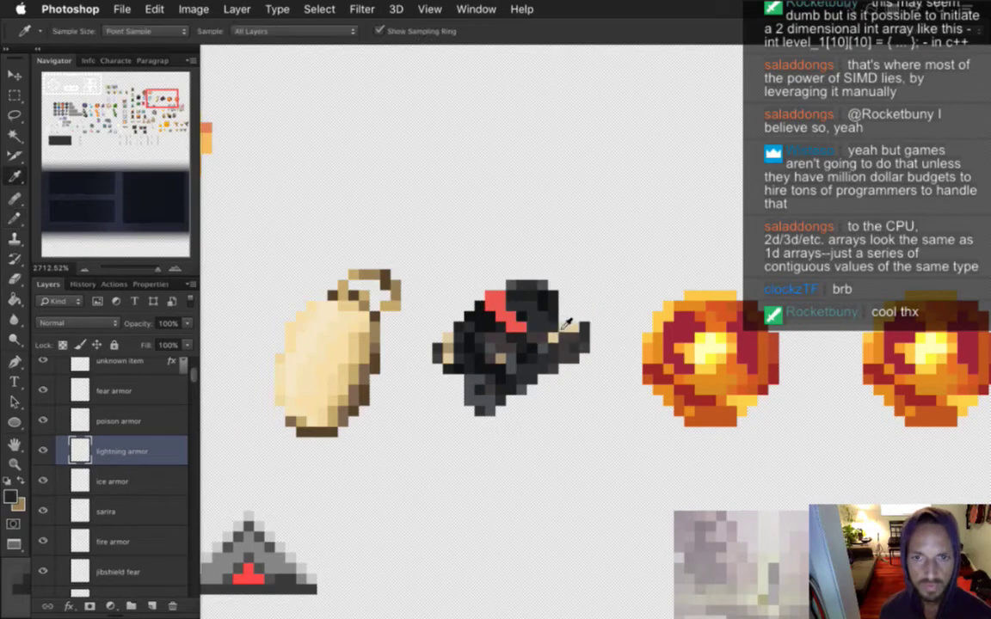
{"action": "key", "text": "b"}
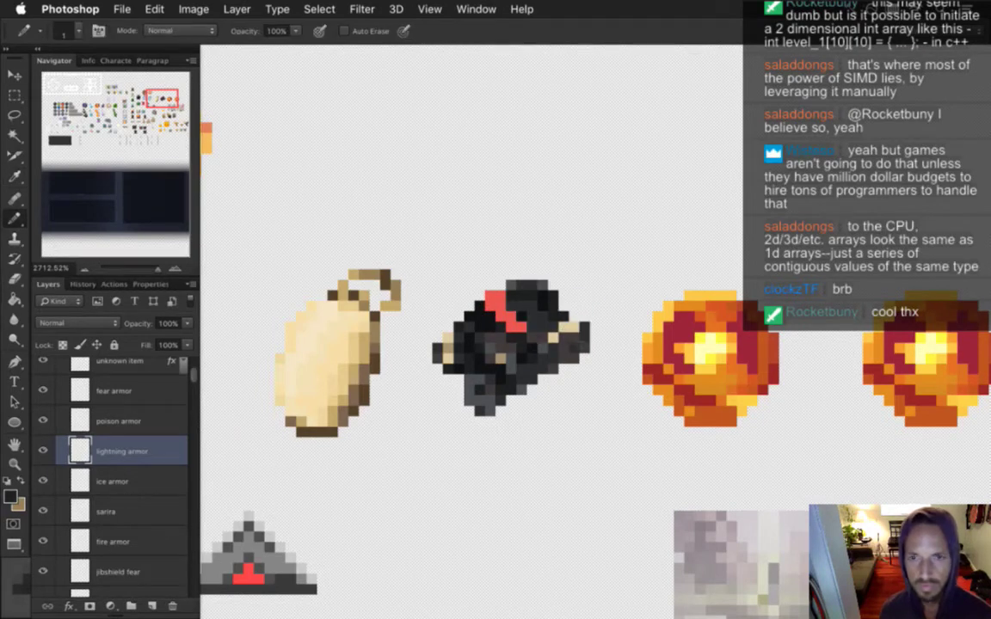
{"action": "key", "text": "i"}
{"action": "key", "text": "e"}
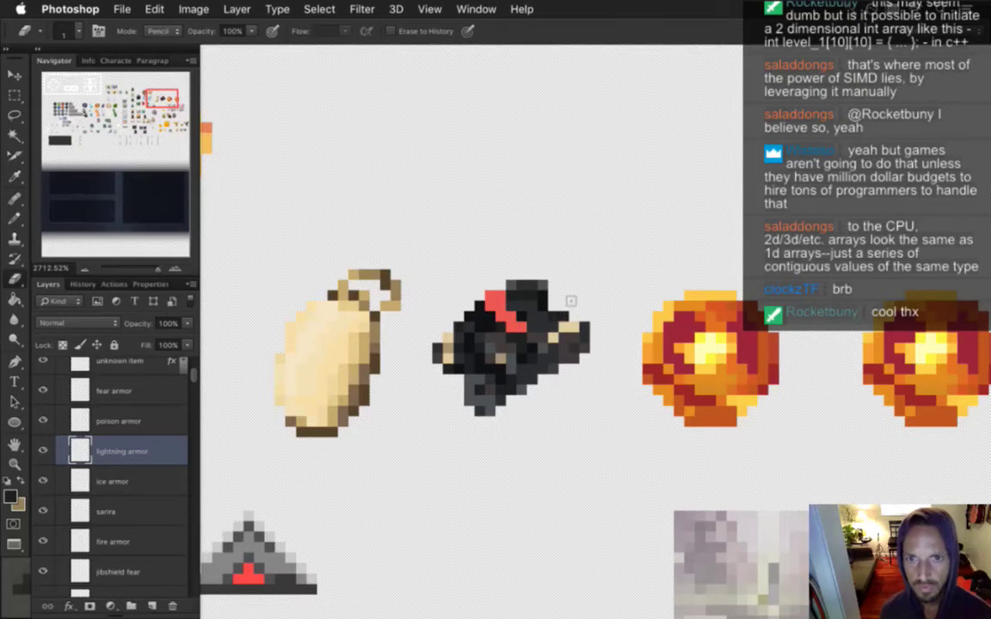
{"action": "key", "text": "i"}
{"action": "left_click", "coordinate": [507, 289]}
{"action": "key", "text": "b"}
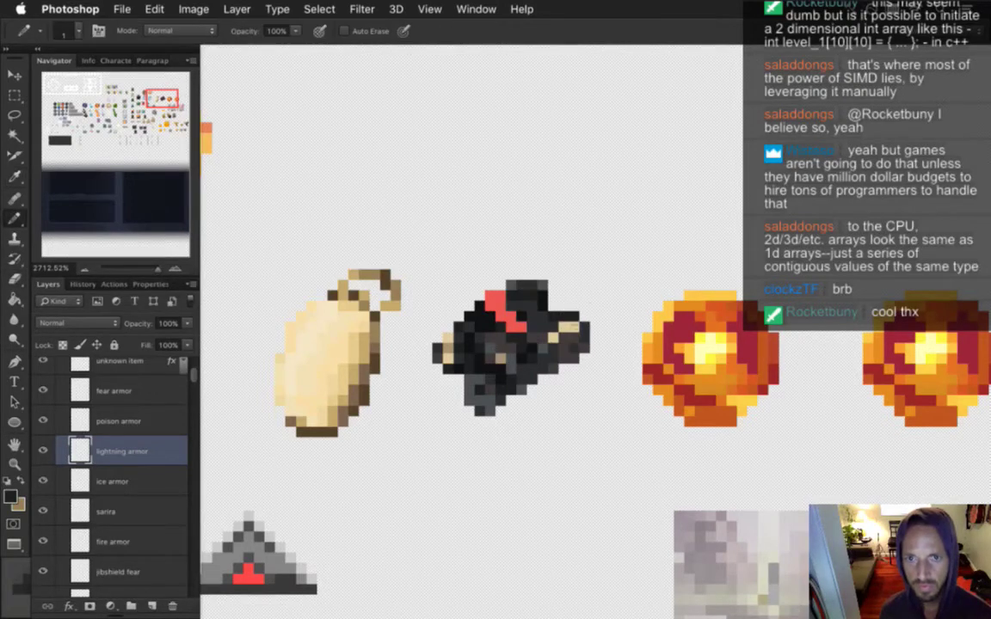
{"action": "key", "text": "super+s"}
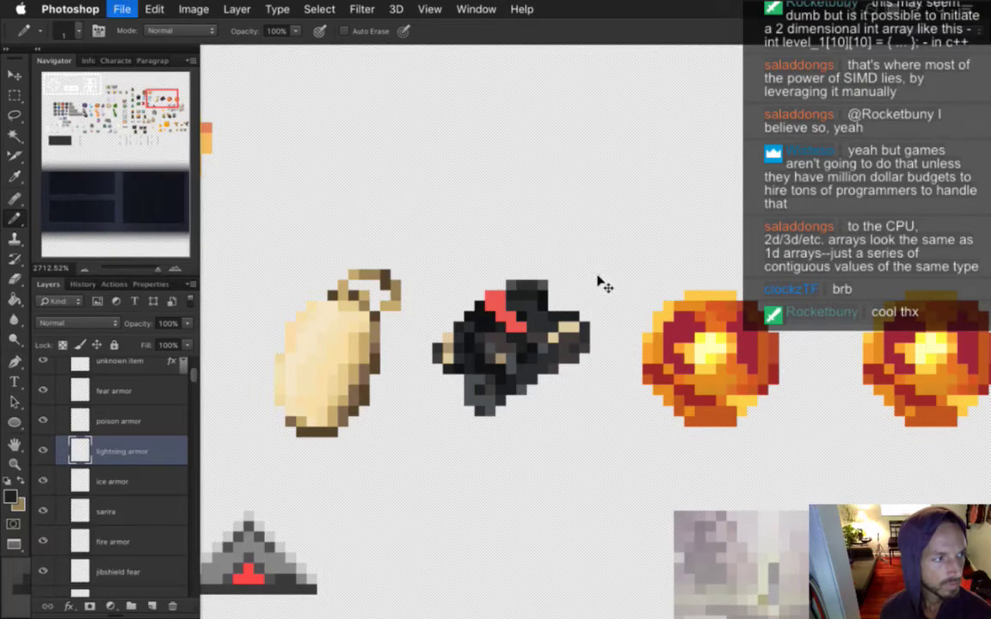
Step: Repaint the shading along the circuit breaker's lower-right side with dark tones sampled from the icon
{"action": "key", "text": "i"}
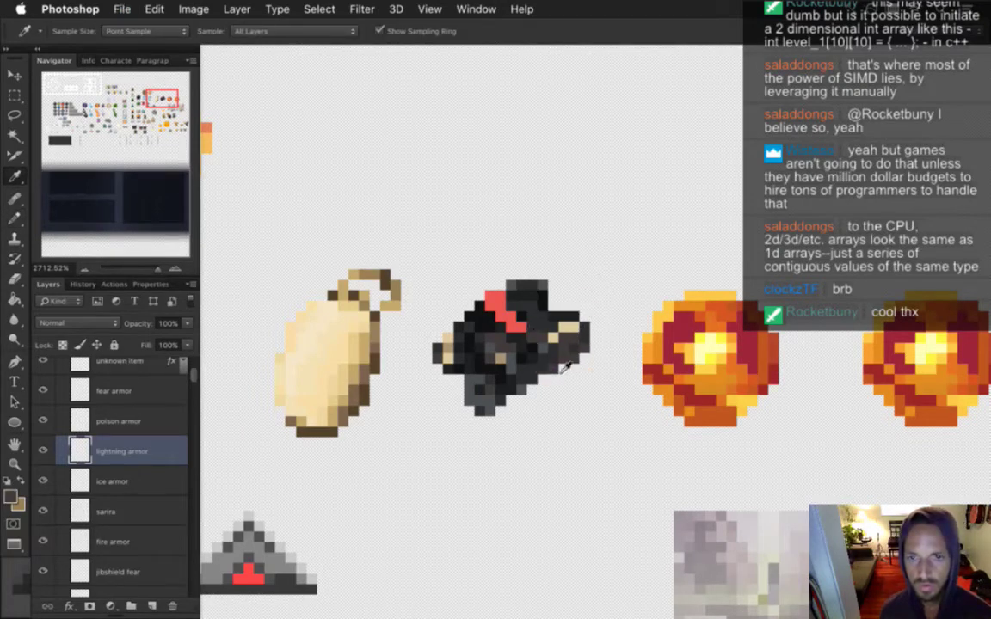
{"action": "key", "text": "b"}
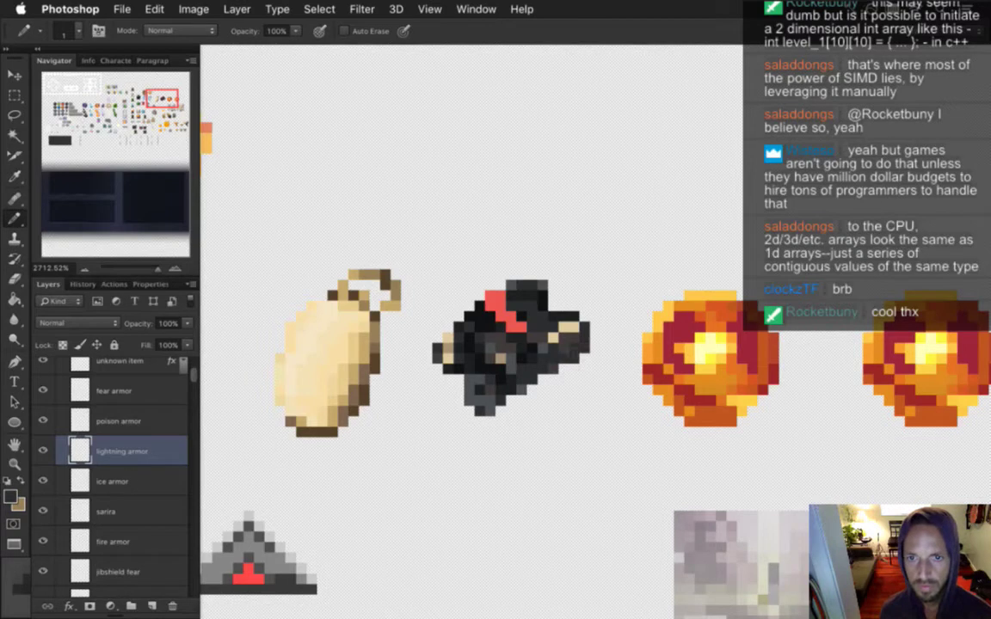
{"action": "key", "text": "i"}
{"action": "left_click", "coordinate": [515, 310]}
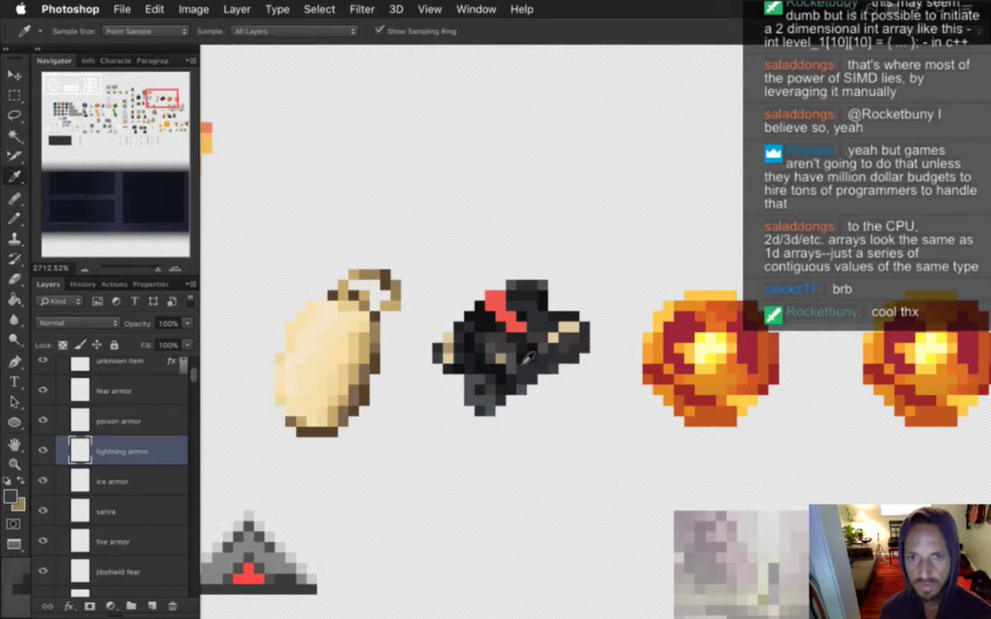
{"action": "left_click", "coordinate": [445, 301]}
{"action": "key", "text": "b"}
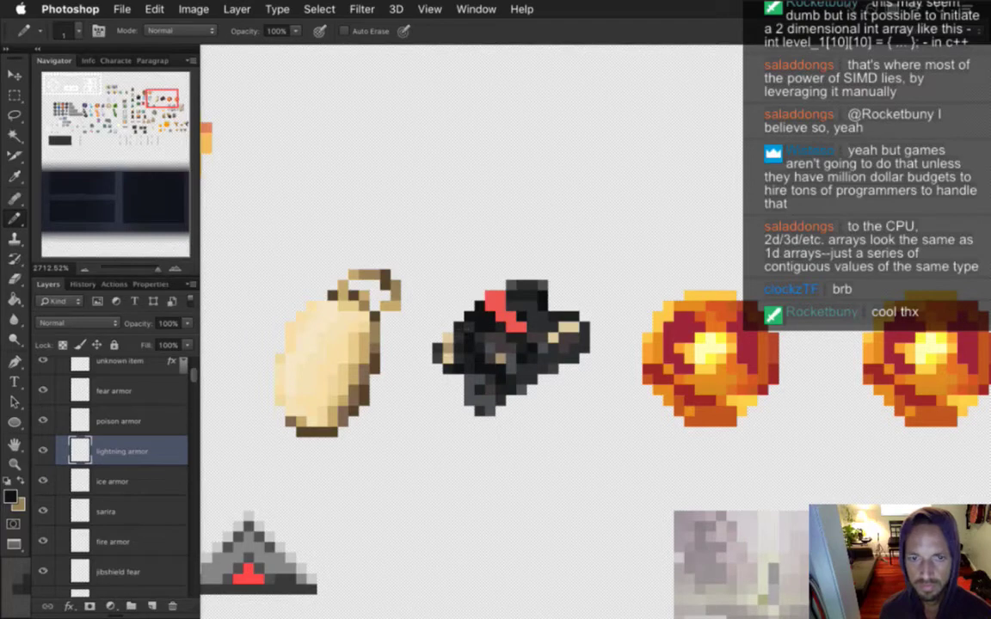
Step: Touch up the pixels around the left bolt in dark grey, erase stray pixels along the circuit breaker's left outline, and save
{"action": "key", "text": "i"}
{"action": "left_click", "coordinate": [401, 331]}
{"action": "key", "text": "b"}
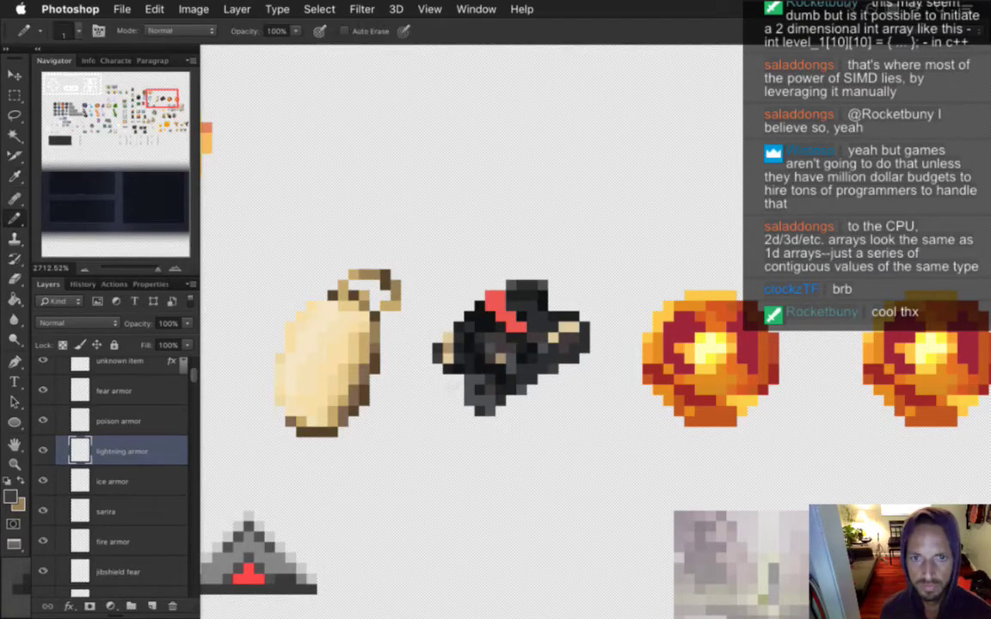
{"action": "key", "text": "e"}
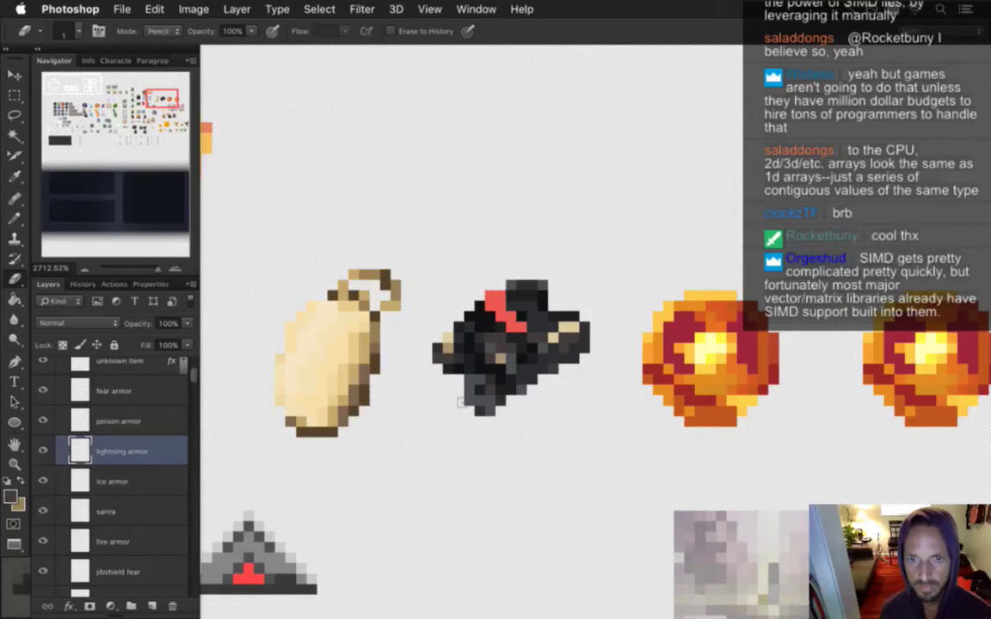
{"action": "left_click_drag", "start_coordinate": [469, 379], "coordinate": [468, 401]}
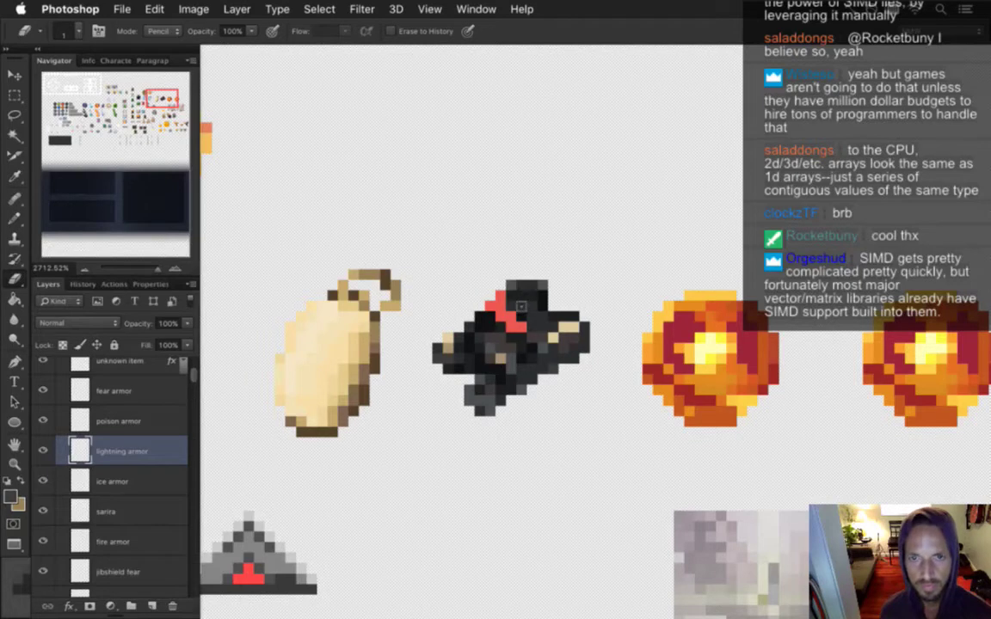
{"action": "key", "text": "i"}
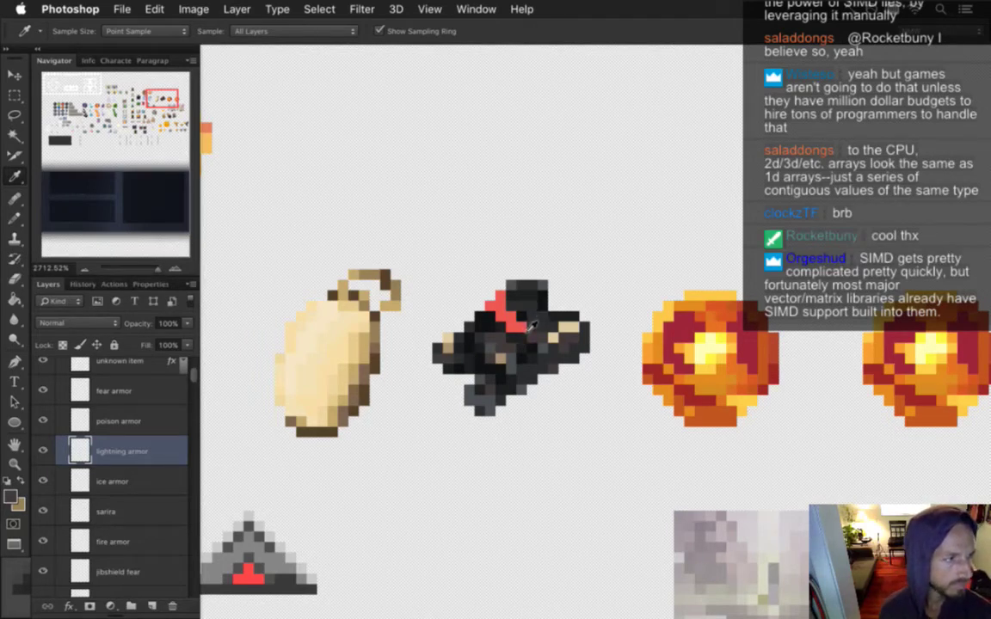
{"action": "key", "text": "super+s"}
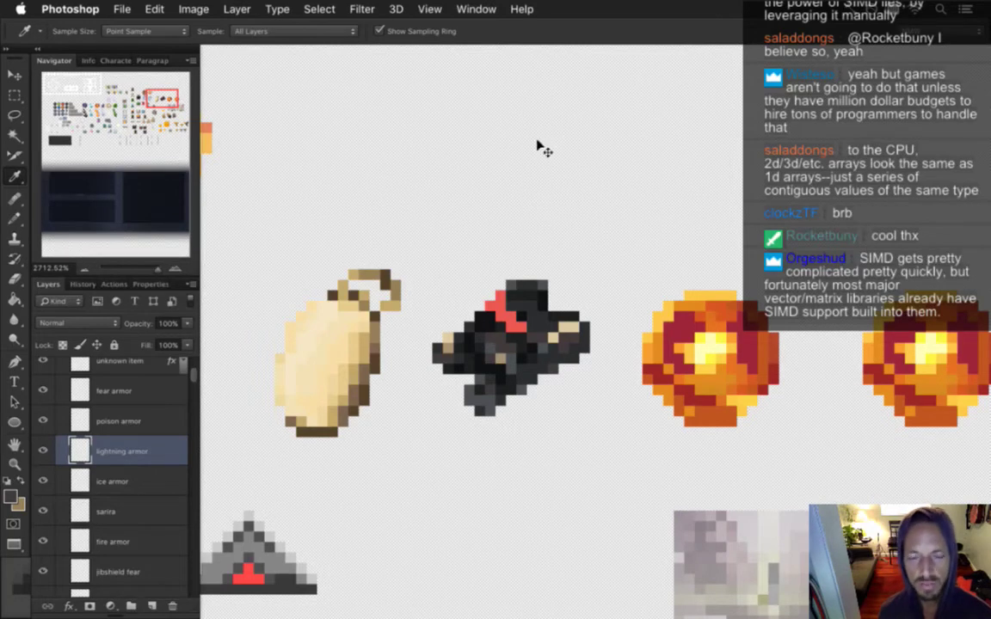
Step: Switch to Chrome and search Google in a new tab for "kazmath simd"
{"action": "key", "text": "super+Tab"}
{"action": "key", "text": "super+Tab"}
{"action": "key", "text": "super+shift+Tab"}
{"action": "key", "text": "super+t"}
{"action": "type", "text": "kazmath simd"}
{"action": "key", "text": "Return"}
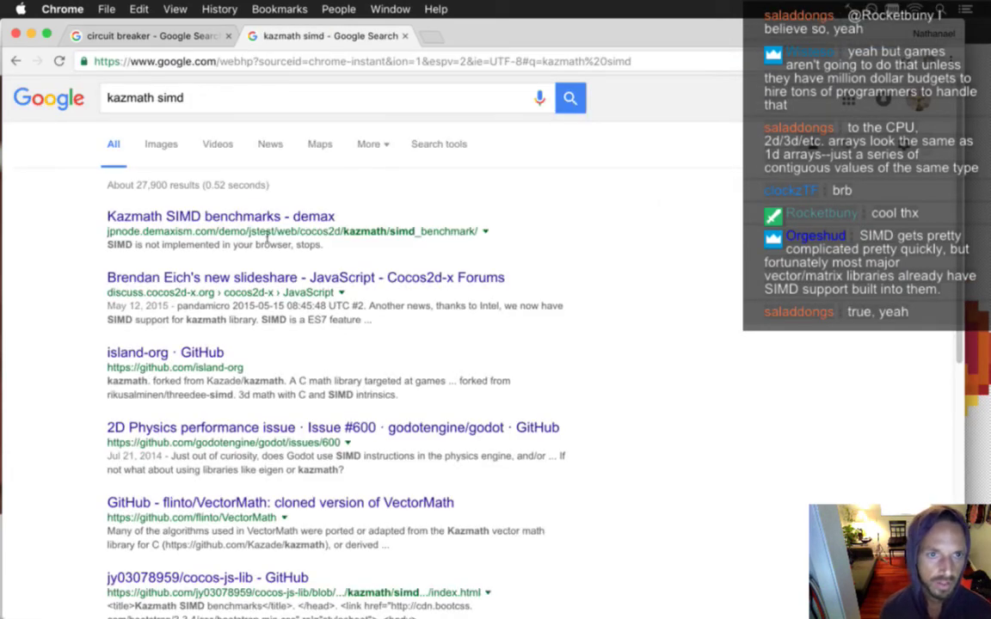
Step: Open the Kazmath SIMD benchmarks result, read its message, and close the tab
{"action": "left_click", "coordinate": [243, 221]}
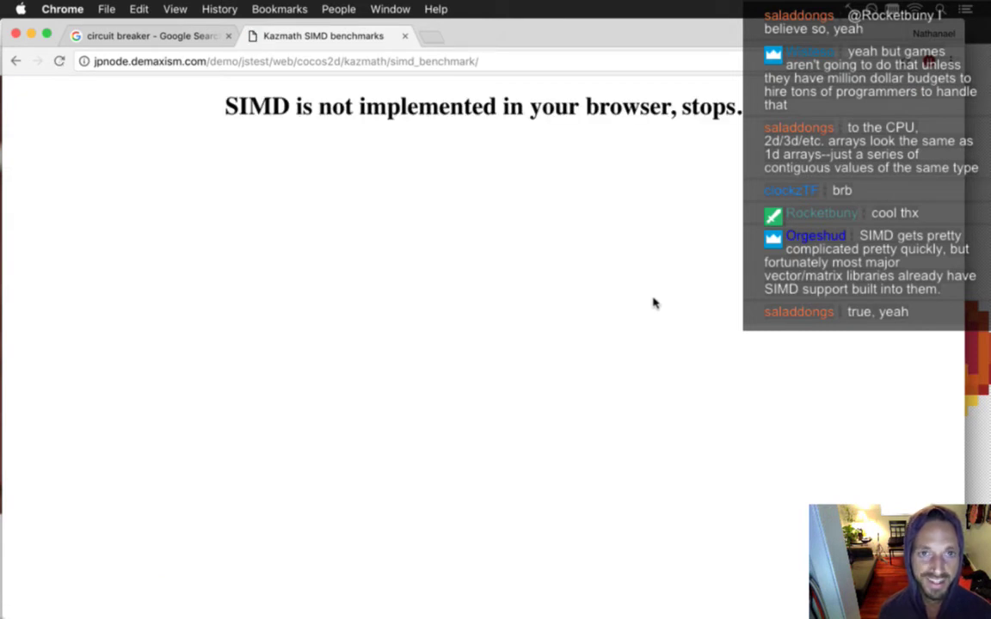
{"action": "left_click_drag", "start_coordinate": [220, 103], "coordinate": [723, 126]}
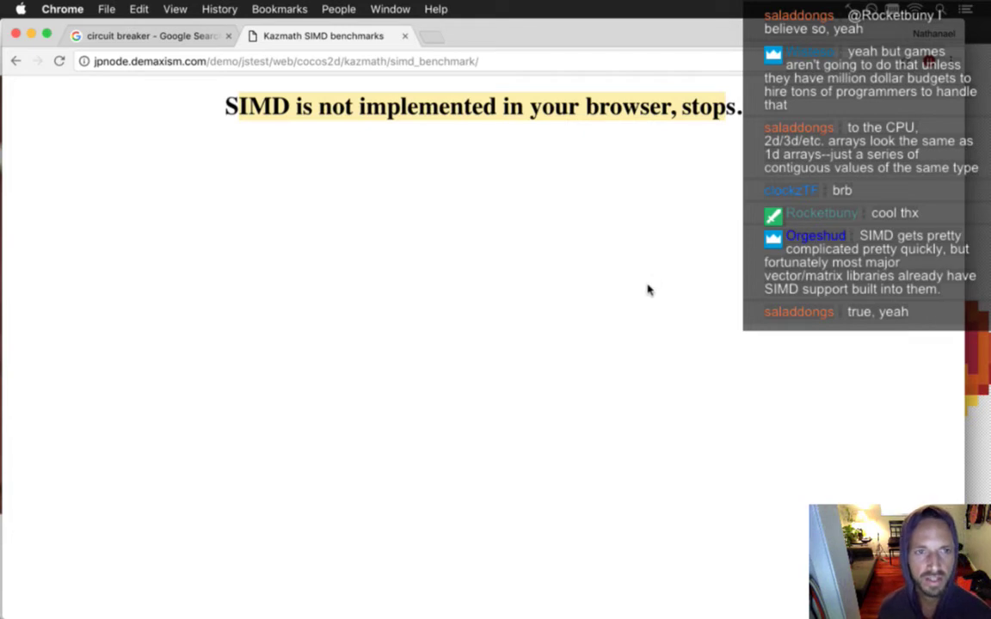
{"action": "left_click", "coordinate": [526, 196]}
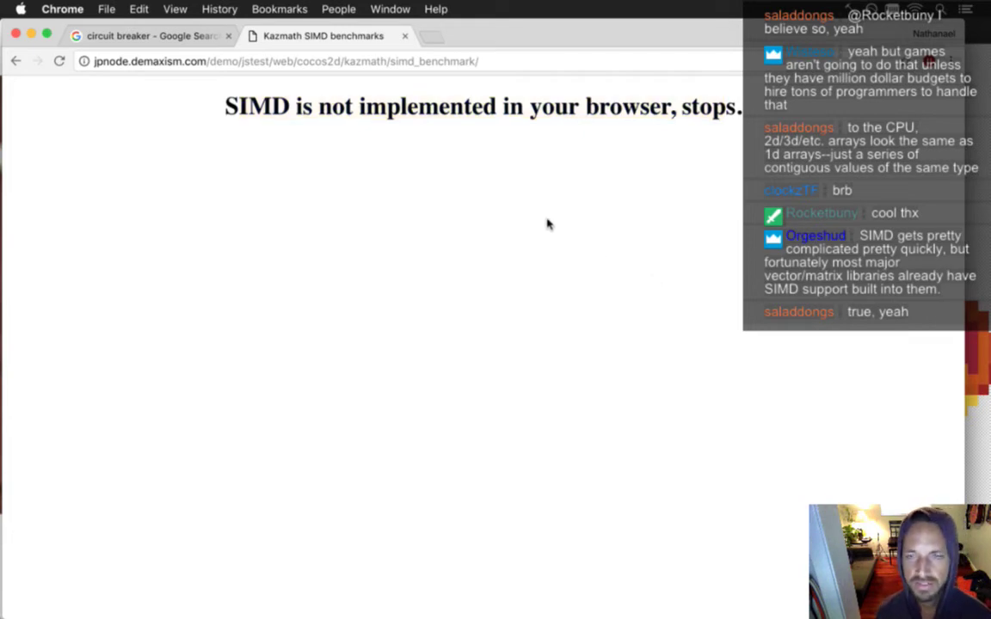
{"action": "key", "text": "super+w"}
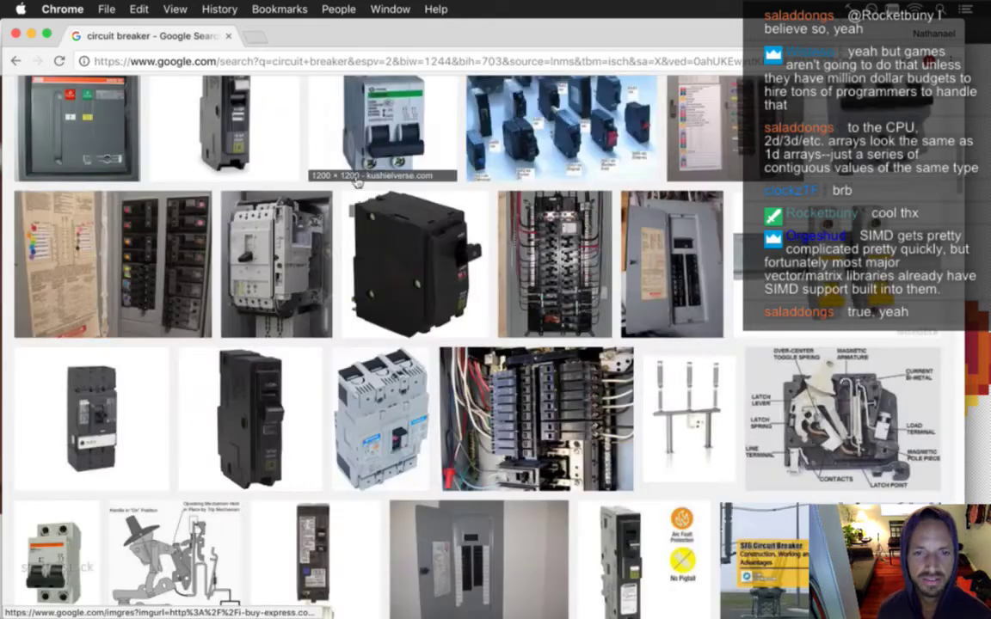
Step: Return to Photoshop and darken pixels on the circuit breaker's lower-left foot and lower edge with sampled blacks
{"action": "key", "text": "super+Tab"}
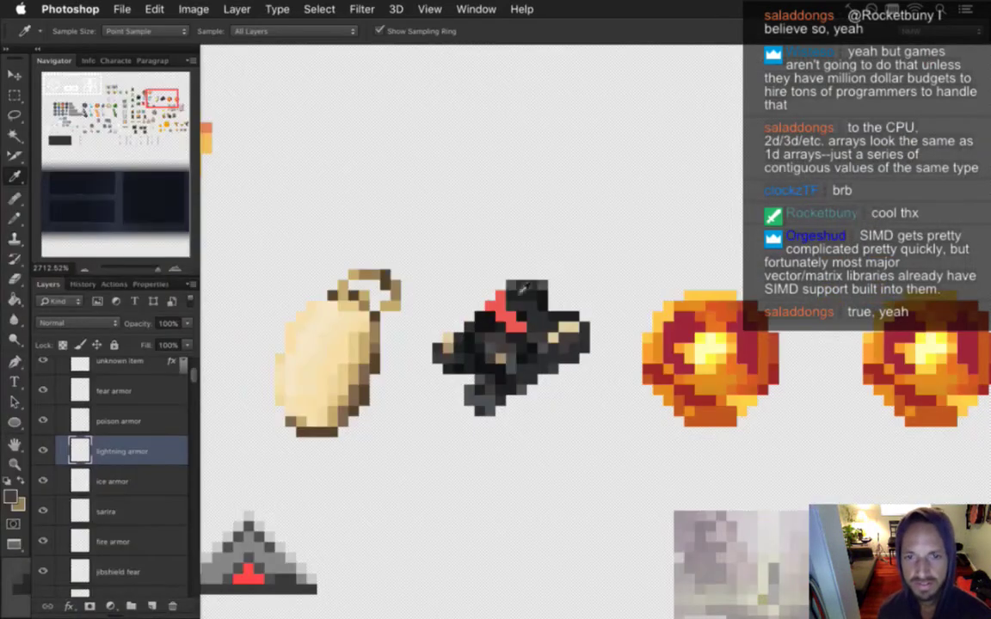
{"action": "left_click", "coordinate": [426, 337]}
{"action": "key", "text": "b"}
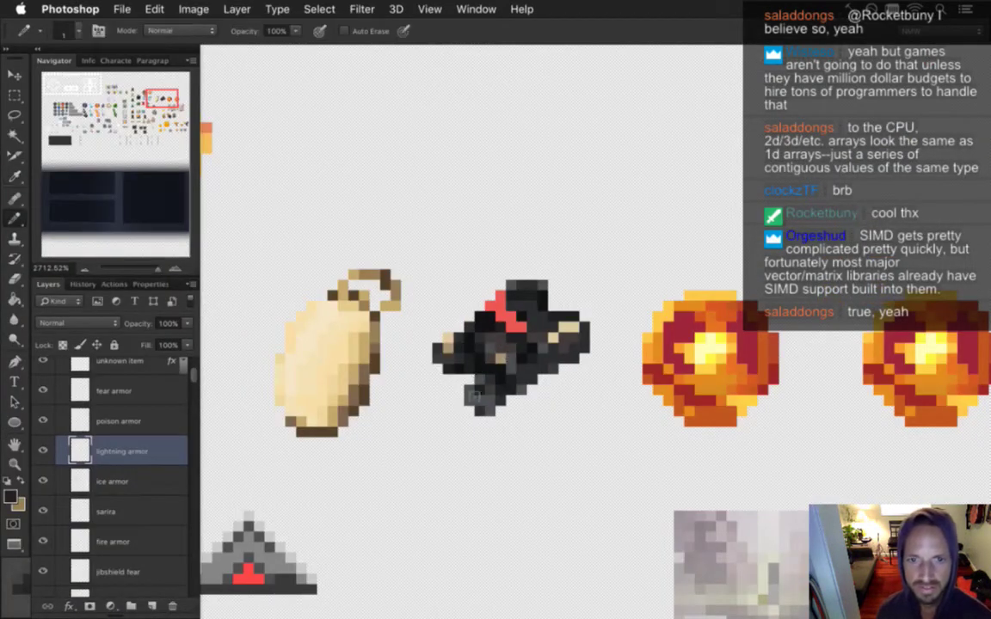
{"action": "key", "text": "i"}
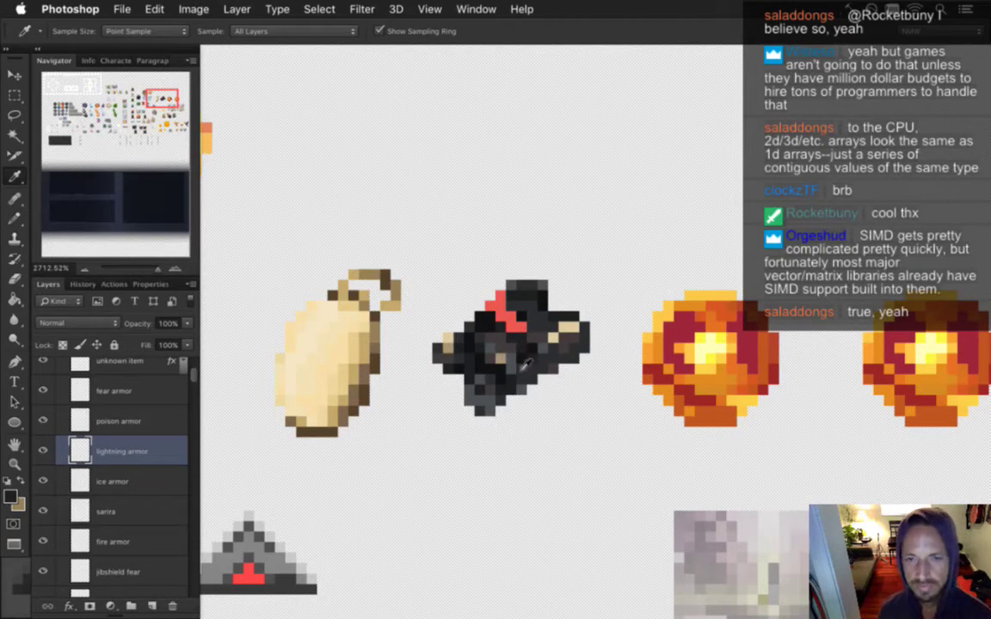
{"action": "left_click", "coordinate": [532, 327]}
{"action": "key", "text": "b"}
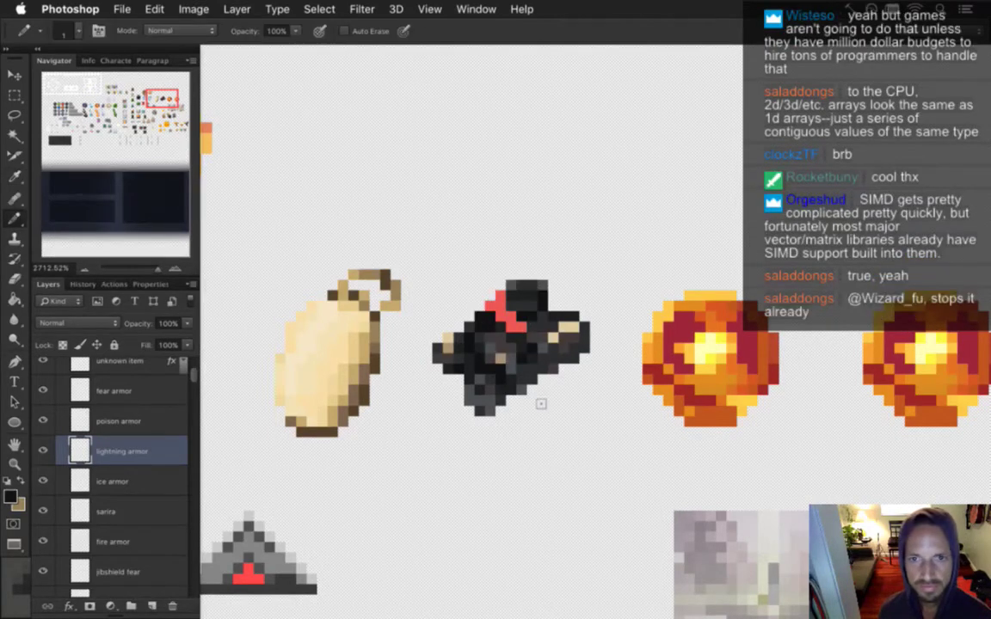
Step: Erase the left corner of the circuit breaker's top tab and save the document
{"action": "key", "text": "i"}
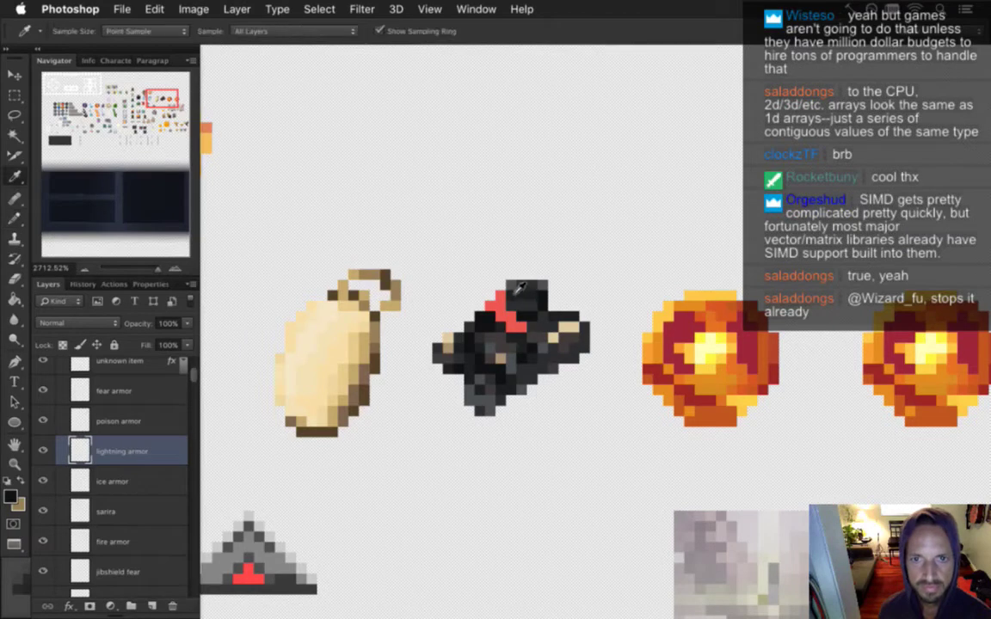
{"action": "key", "text": "b"}
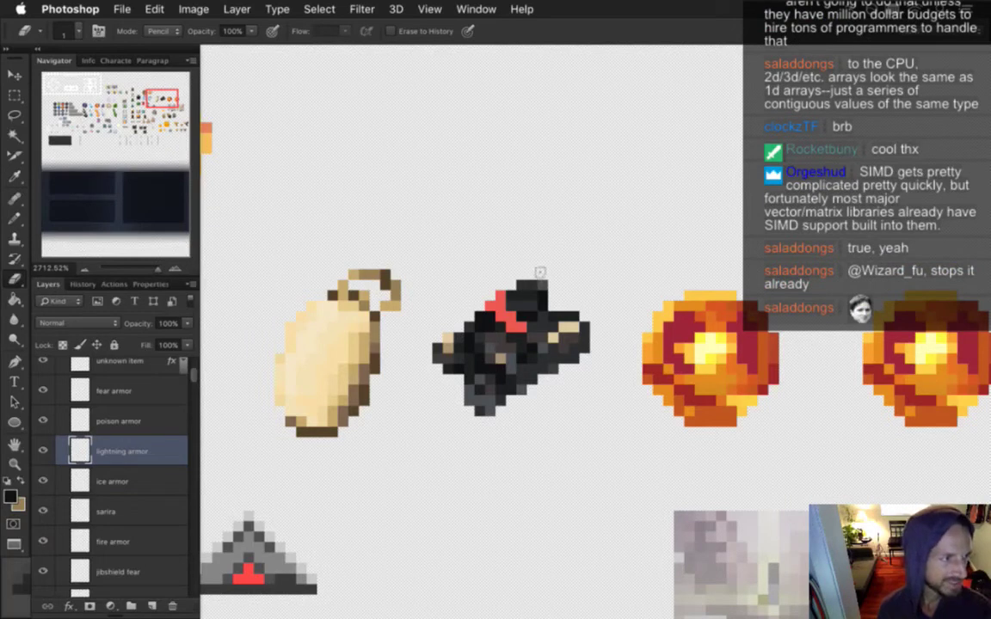
{"action": "key", "text": "super+s"}
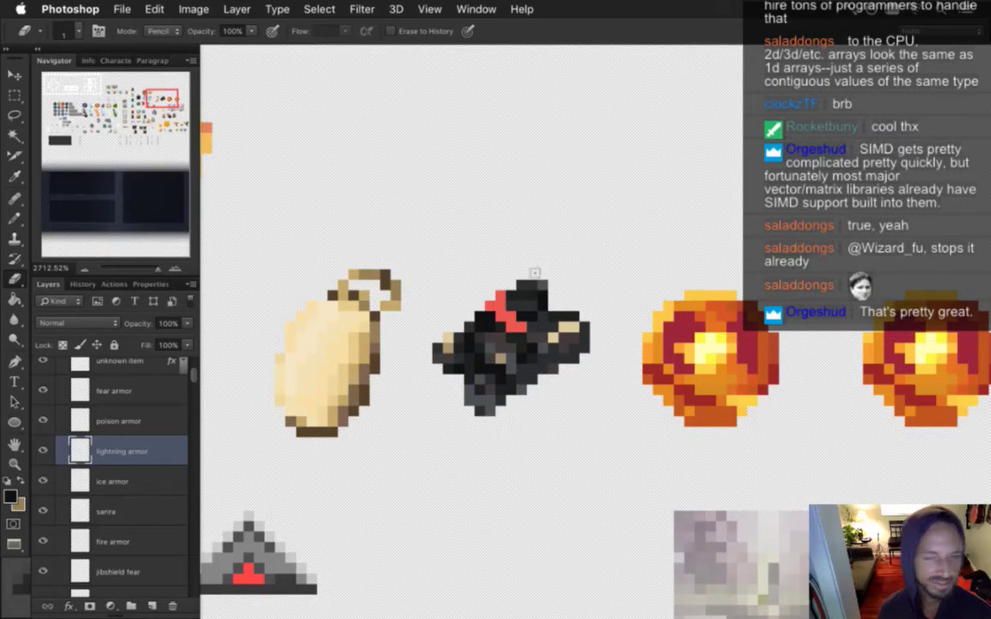
Step: Shade pixels on the circuit breaker's right arm and lower body with sampled greys and near-blacks
{"action": "key", "text": "i"}
{"action": "left_click", "coordinate": [546, 346]}
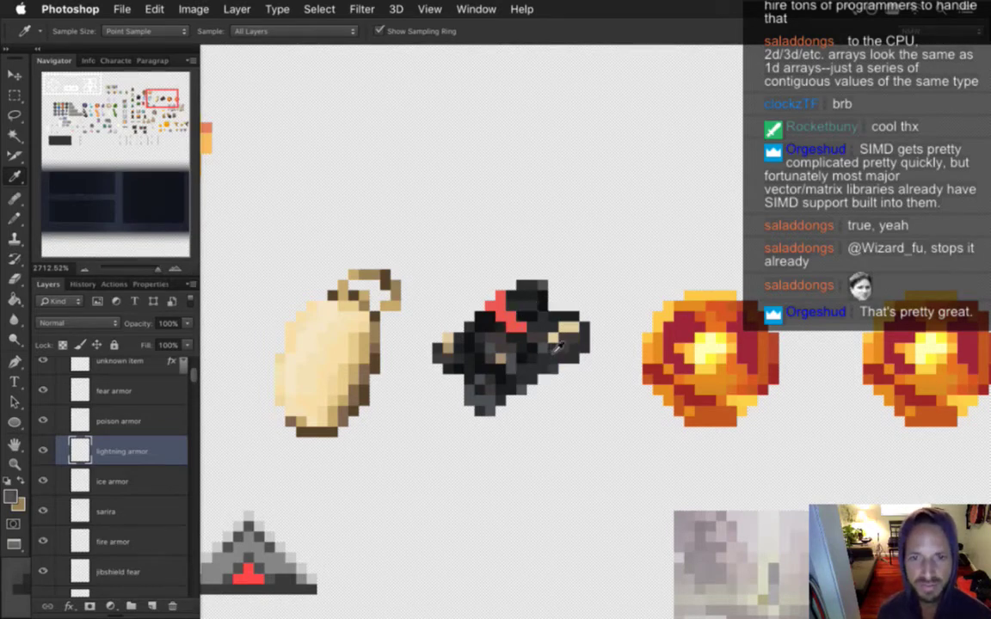
{"action": "key", "text": "b"}
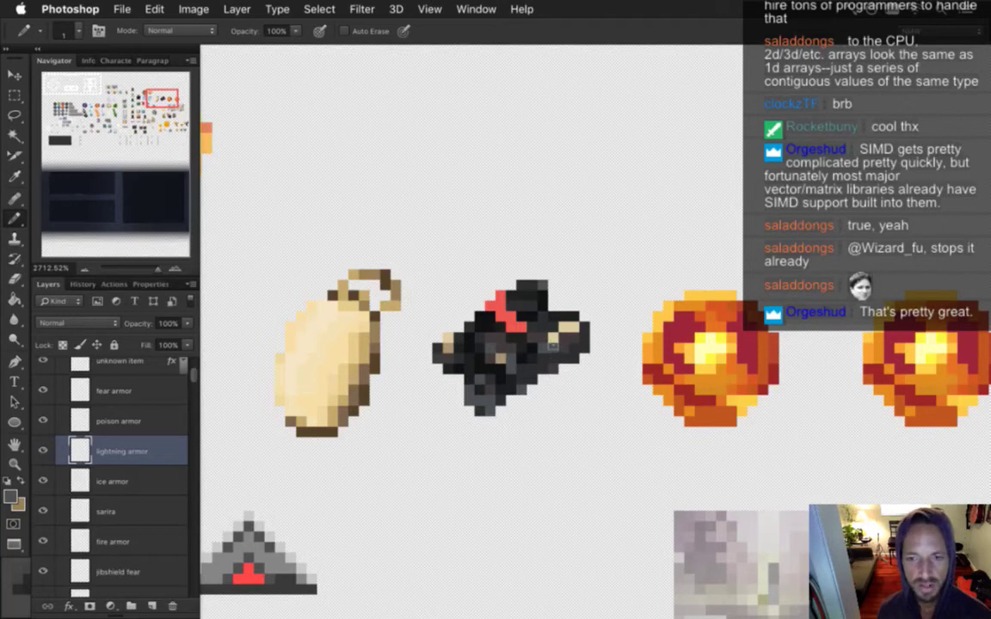
{"action": "left_click", "coordinate": [493, 327], "text": "alt"}
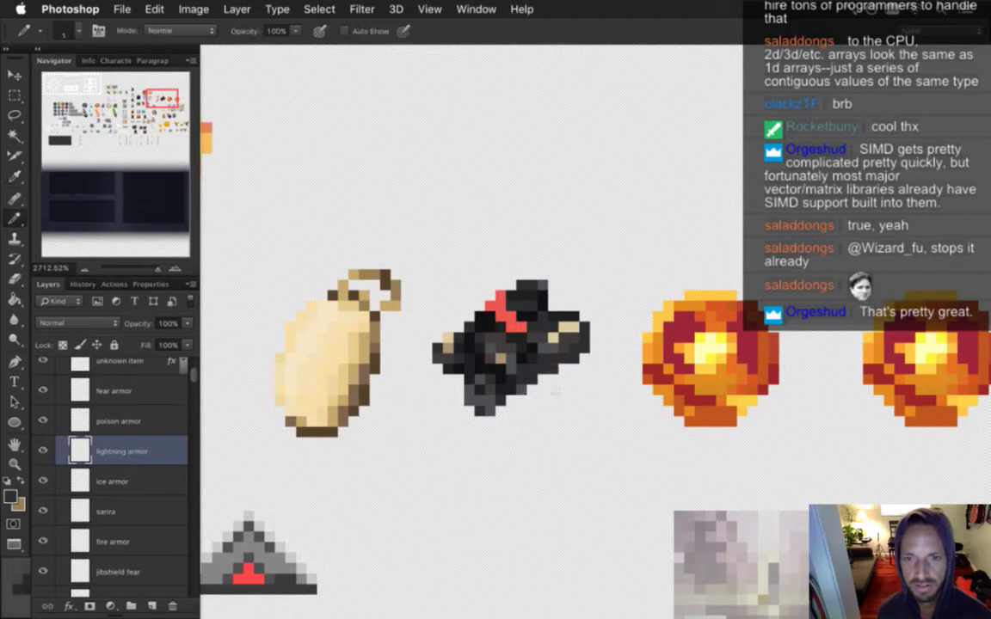
{"action": "key", "text": "i"}
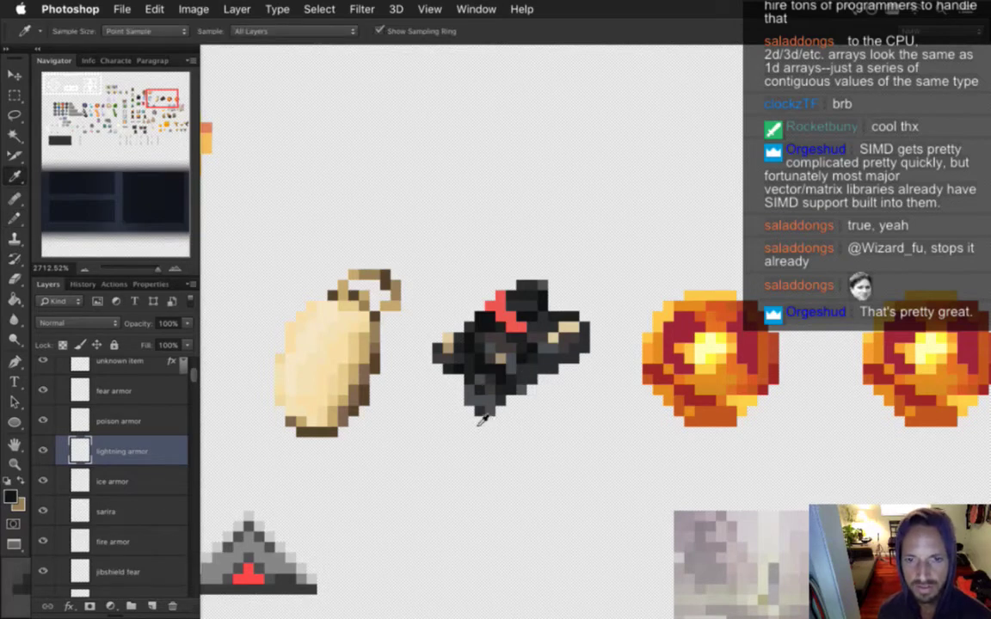
{"action": "left_click", "coordinate": [494, 378]}
{"action": "key", "text": "b"}
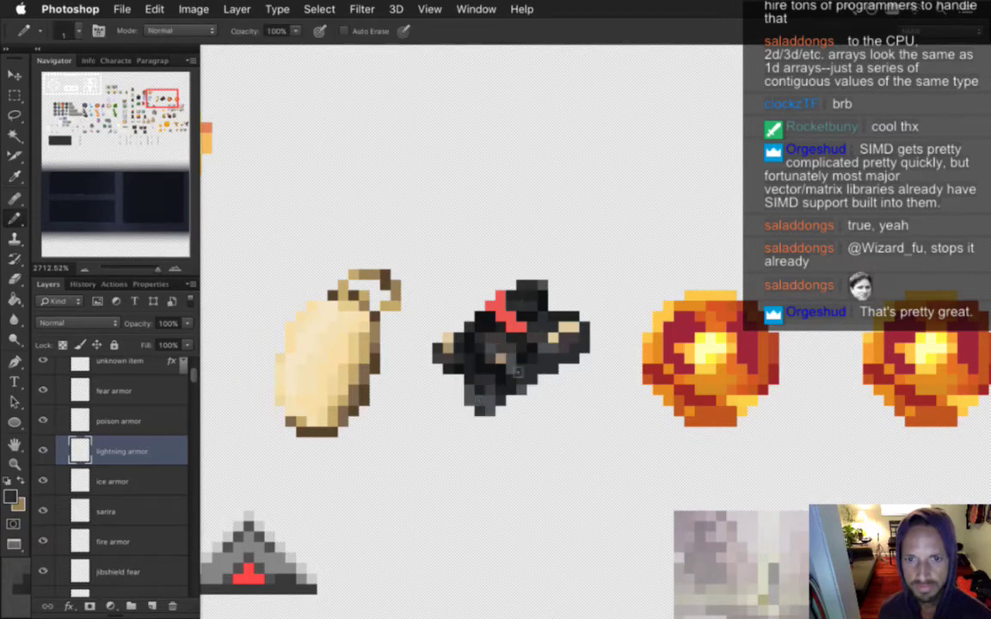
Step: Paint muted tan highlight pixels on the circuit breaker's central contact using tans sampled from the icon
{"action": "key", "text": "i"}
{"action": "left_click", "coordinate": [502, 362]}
{"action": "key", "text": "b"}
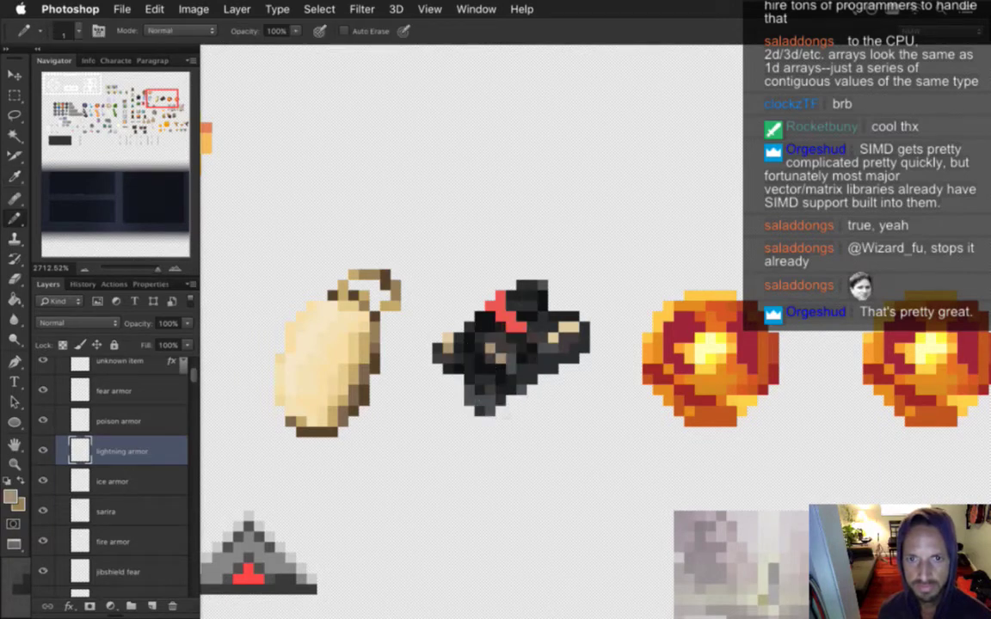
{"action": "left_click", "coordinate": [446, 350]}
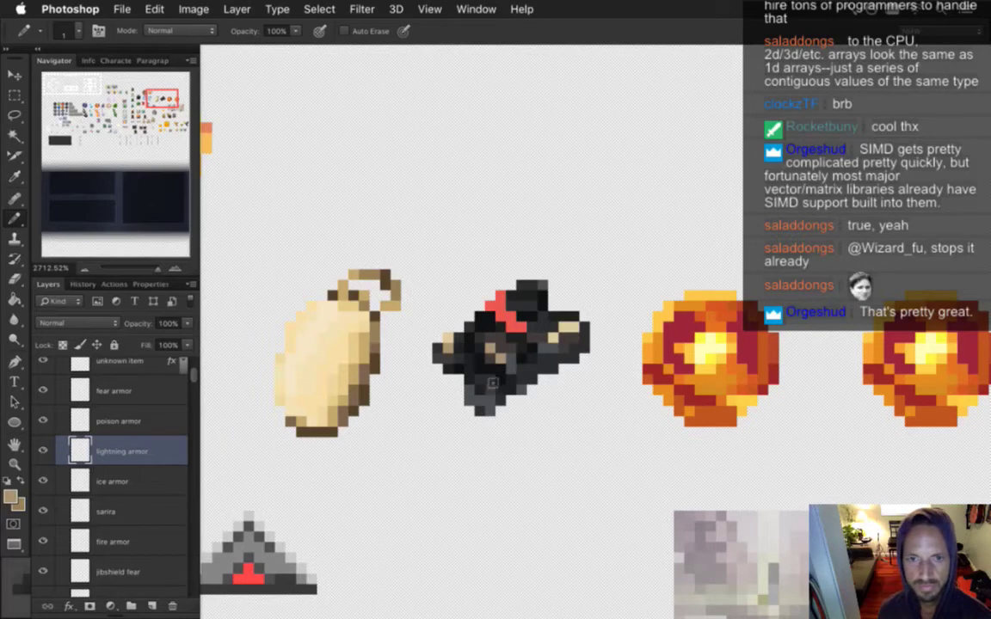
{"action": "key", "text": "i"}
{"action": "left_click", "coordinate": [489, 358]}
{"action": "key", "text": "b"}
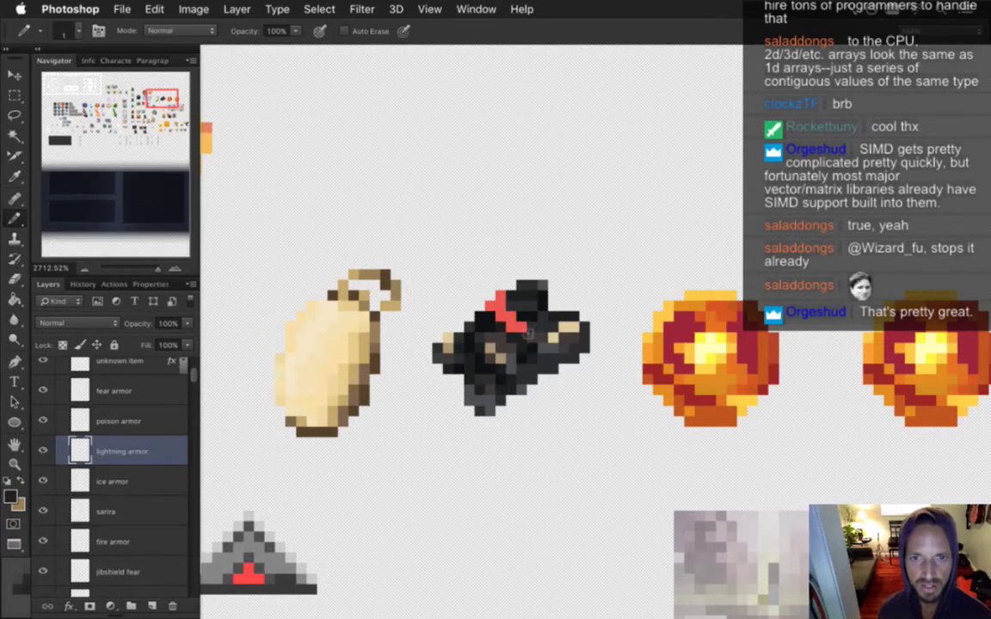
Step: Touch up the dark pixels around the circuit breaker's central contact with sampled near-blacks and dark greys
{"action": "key", "text": "i"}
{"action": "left_click", "coordinate": [474, 343]}
{"action": "key", "text": "b"}
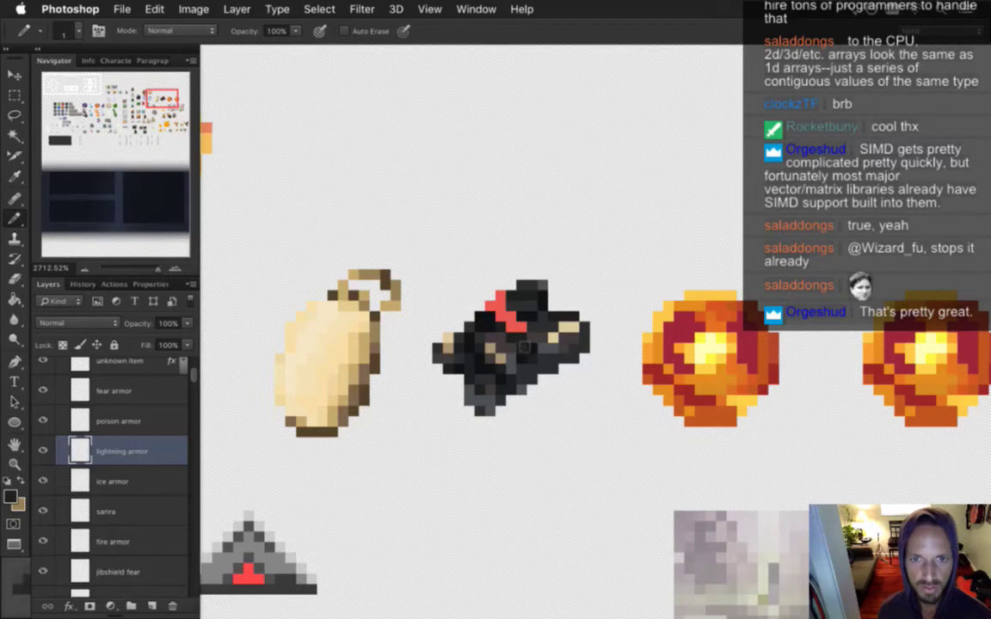
{"action": "key", "text": "i"}
{"action": "key", "text": "b"}
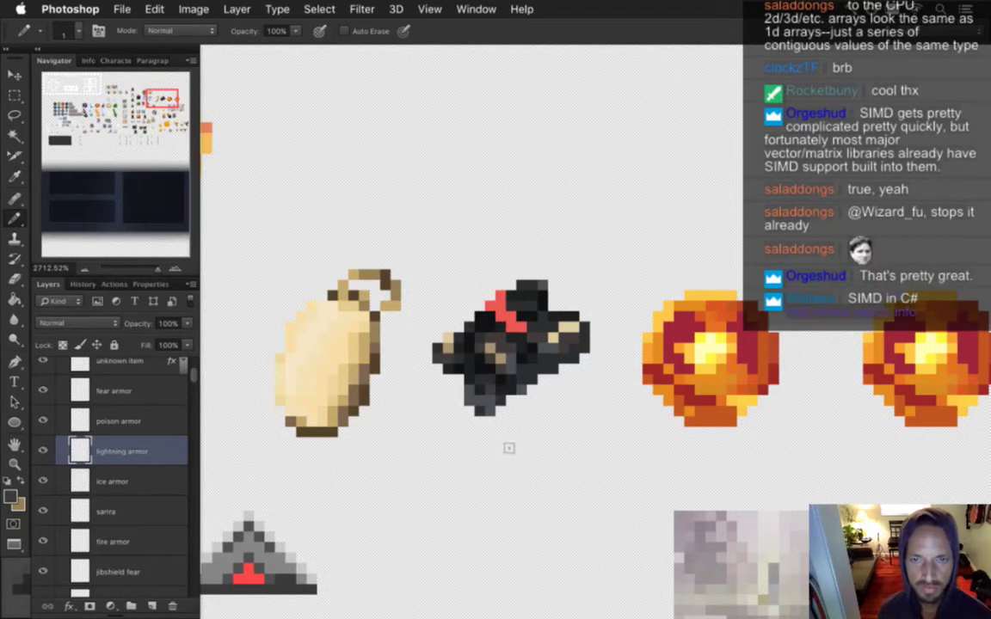
{"action": "key", "text": "i"}
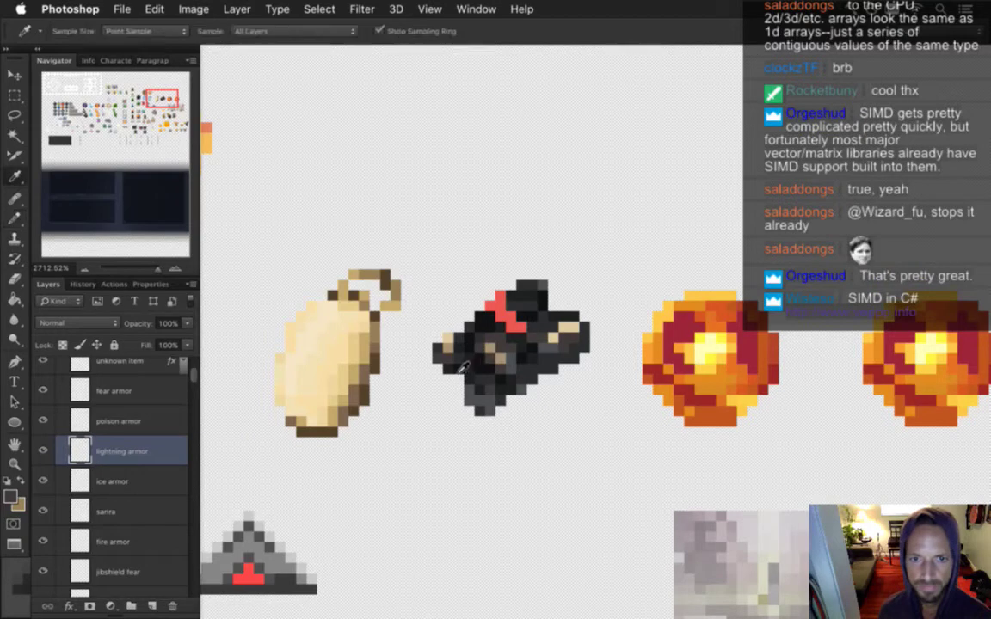
{"action": "key", "text": "b"}
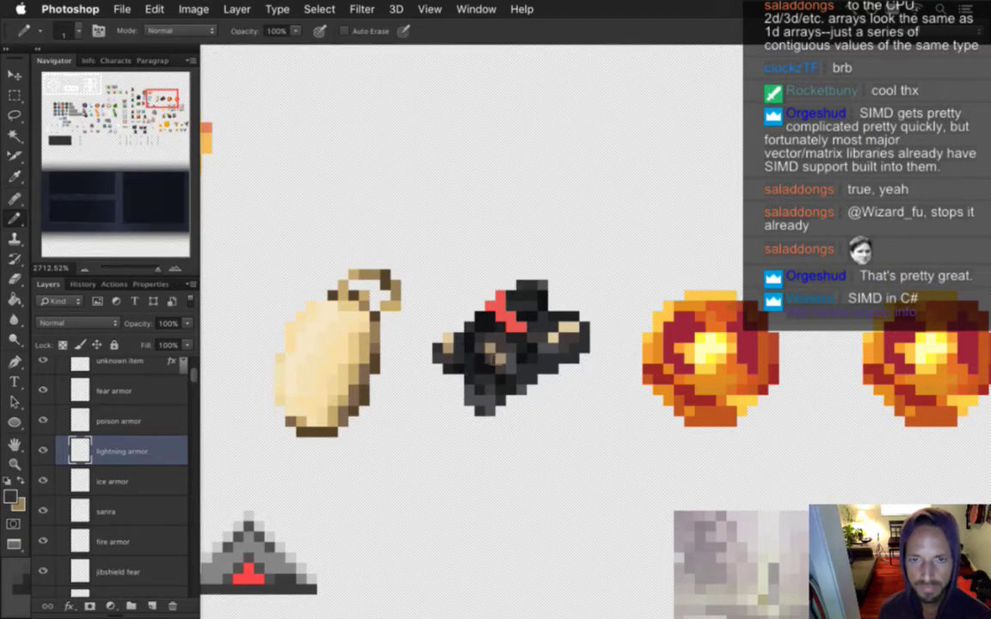
{"action": "key", "text": "i"}
{"action": "key", "text": "b"}
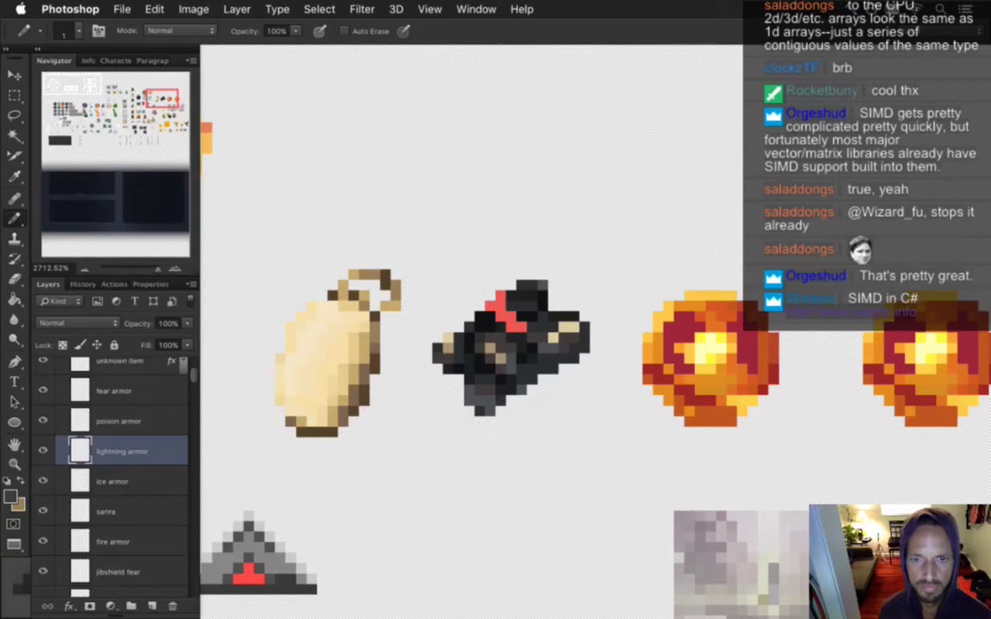
Step: Retouch the body pixels beside the circuit breaker's right tan contact with sampled darks, and save the document
{"action": "left_click", "coordinate": [477, 320], "text": "alt"}
{"action": "left_click", "coordinate": [525, 354], "text": "alt"}
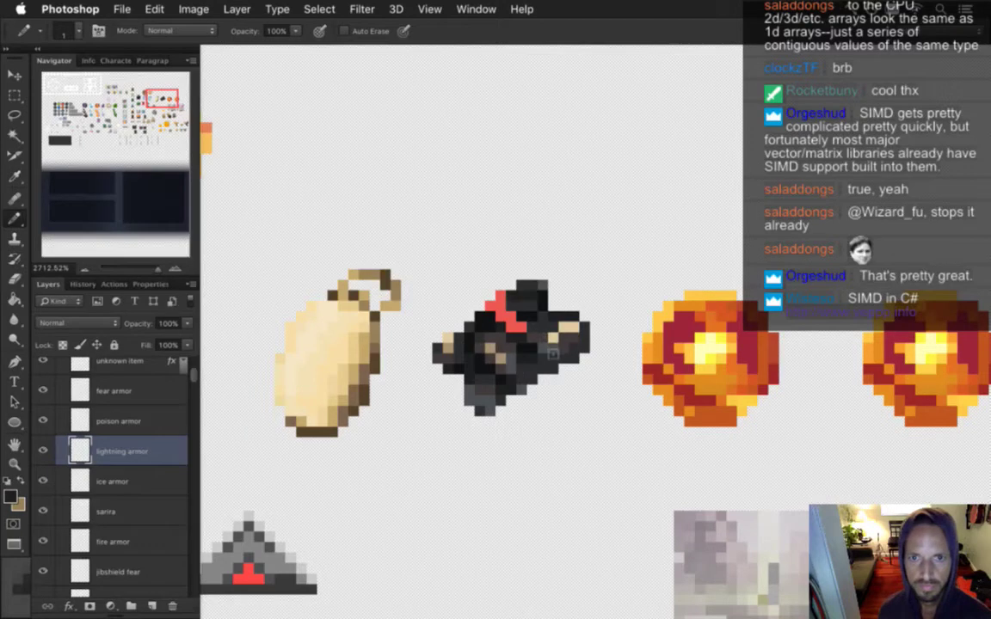
{"action": "left_click", "coordinate": [485, 280], "text": "alt"}
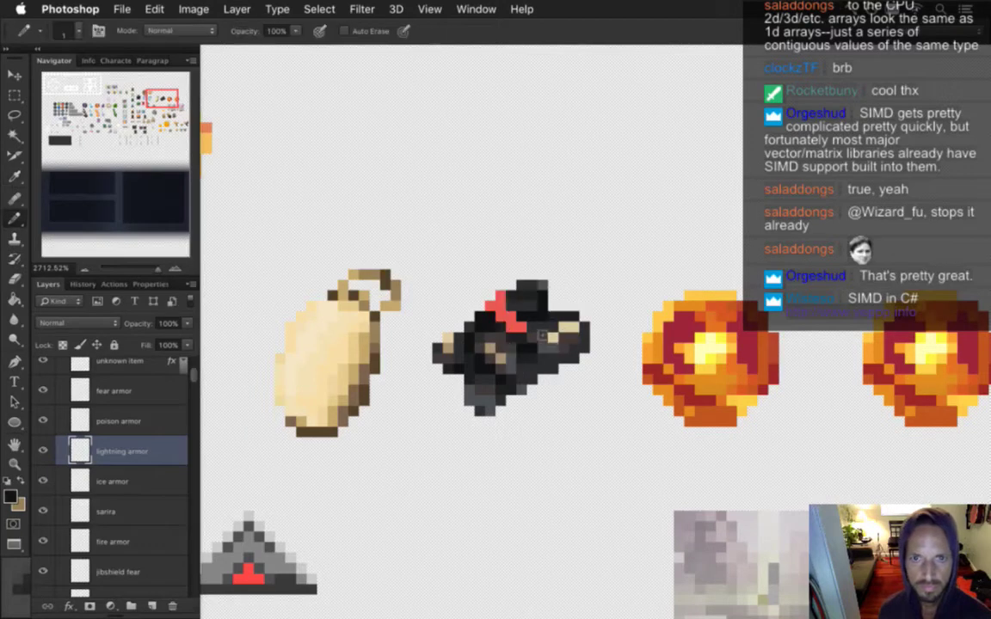
{"action": "key", "text": "super+s"}
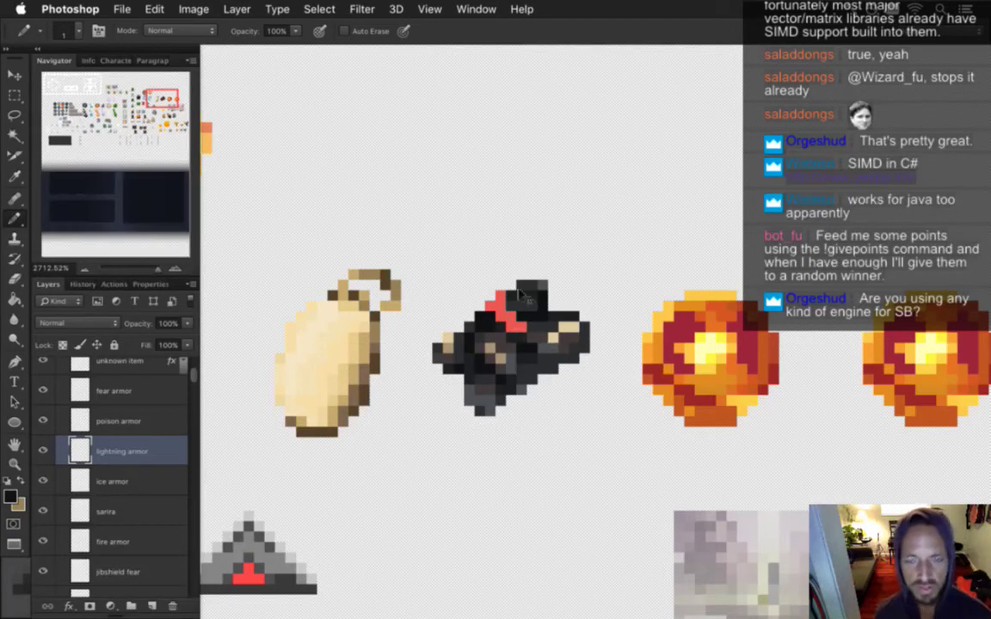
Step: Switch to Terminal and run the make command that counts the lines of the Songbringer source files
{"action": "key", "text": "super+Tab"}
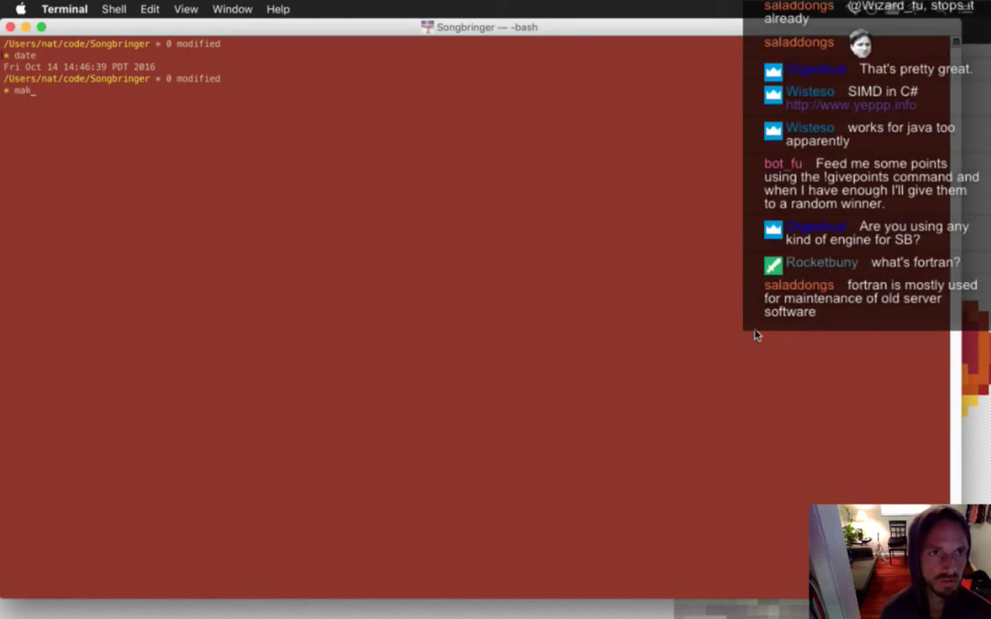
{"action": "type", "text": "c"}
{"action": "key", "text": "Return"}
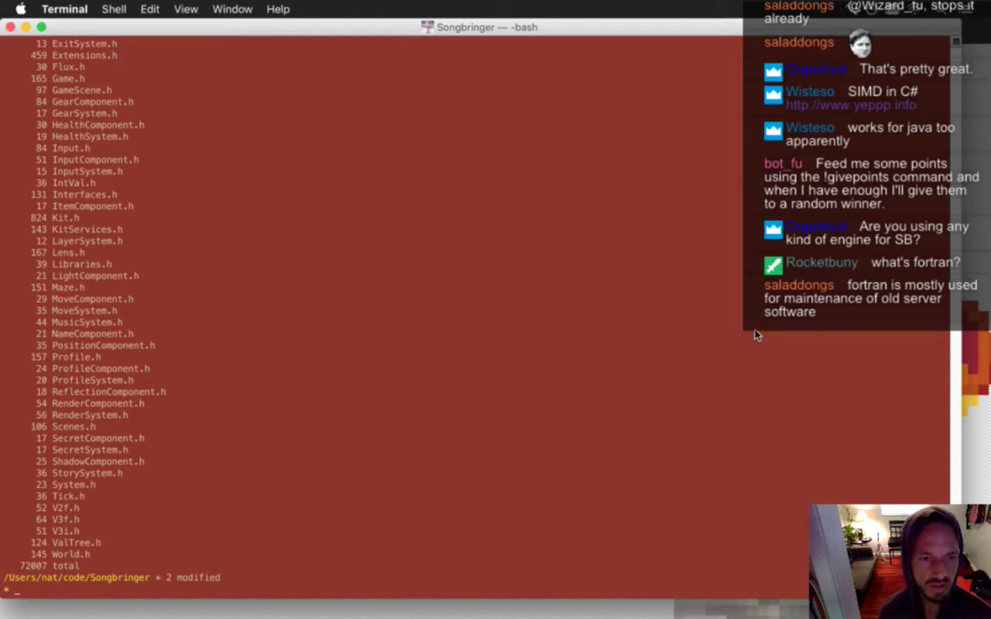
Step: Switch to Xcode and look at the Songbringer project with FireBoss.txt open
{"action": "key", "text": "super+Tab"}
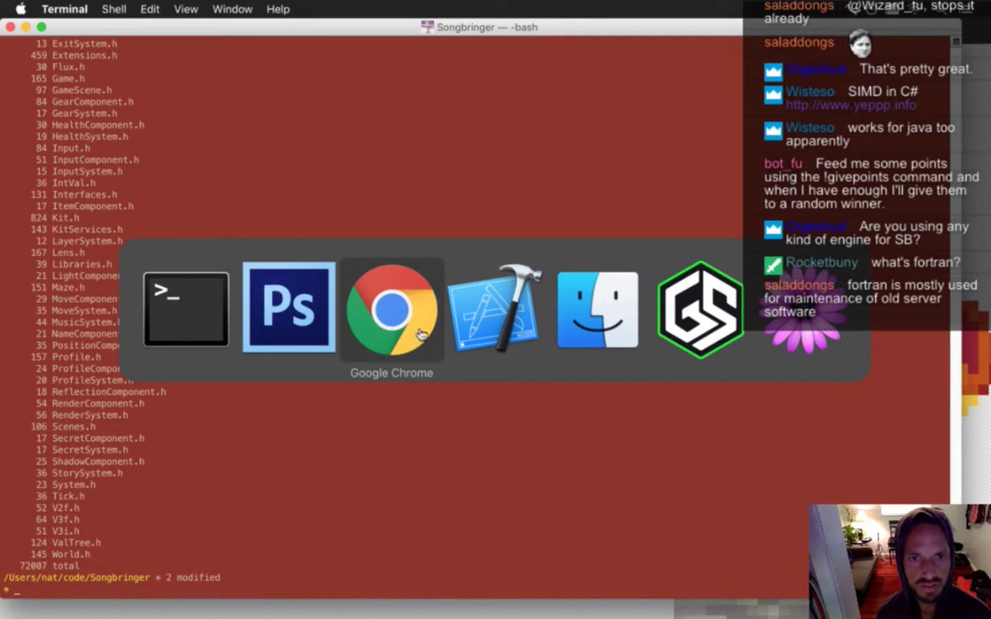
{"action": "left_click", "coordinate": [437, 295]}
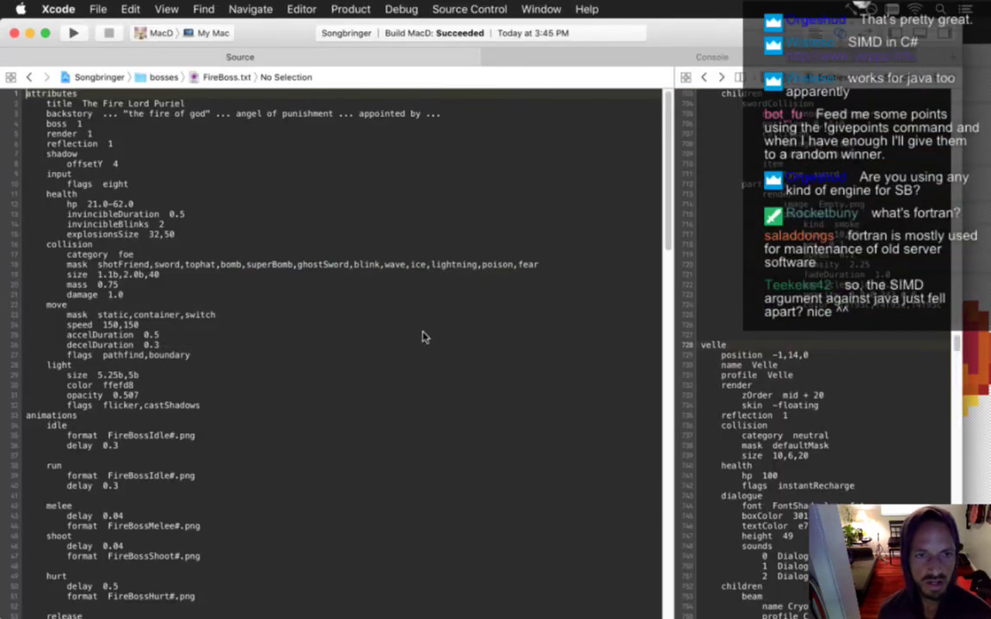
{"action": "key", "text": "super+Tab"}
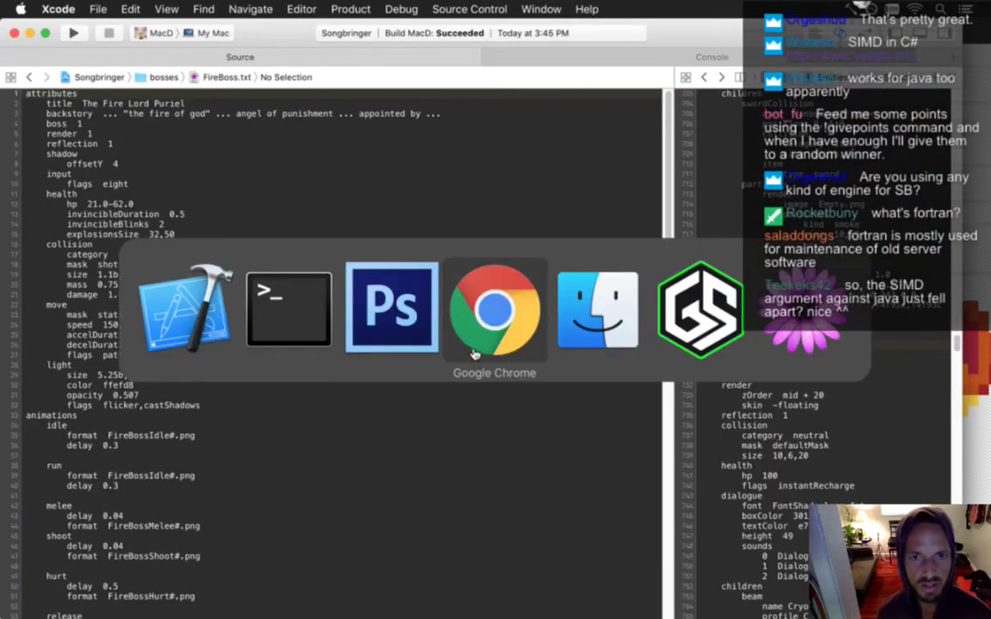
{"action": "left_click", "coordinate": [185, 305]}
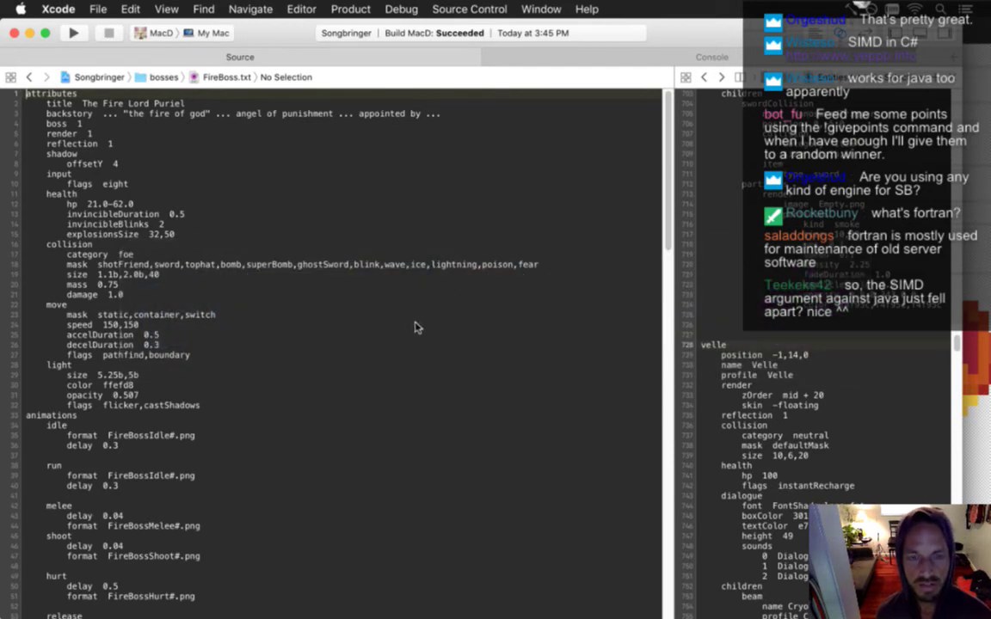
Step: Return to Photoshop and rework the shading of the circuit breaker's top tab with sampled dark tones
{"action": "key", "text": "super+Tab"}
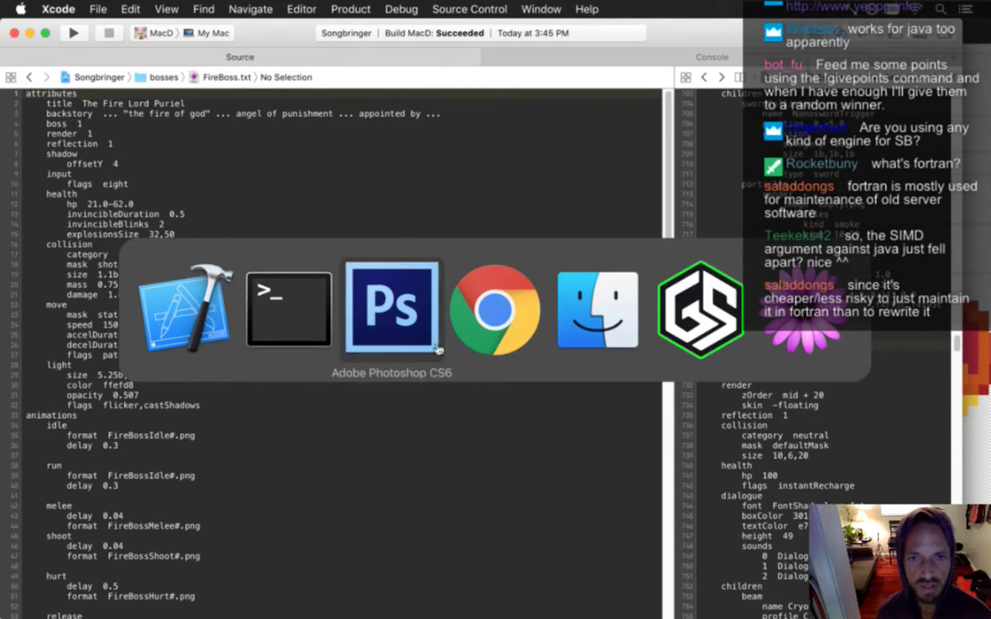
{"action": "left_click", "coordinate": [437, 350]}
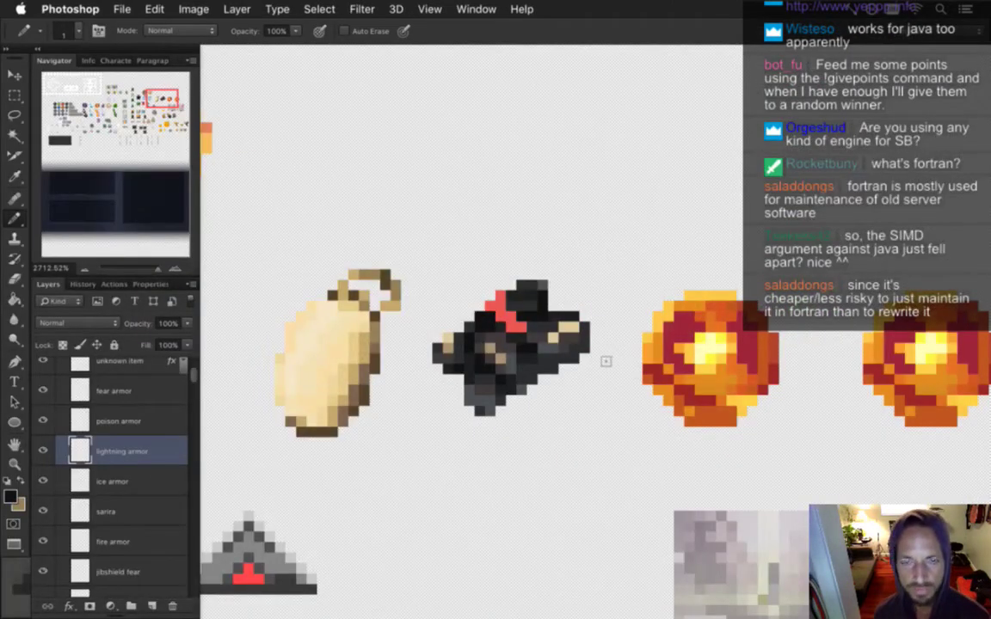
{"action": "key", "text": "i"}
{"action": "left_click", "coordinate": [486, 325]}
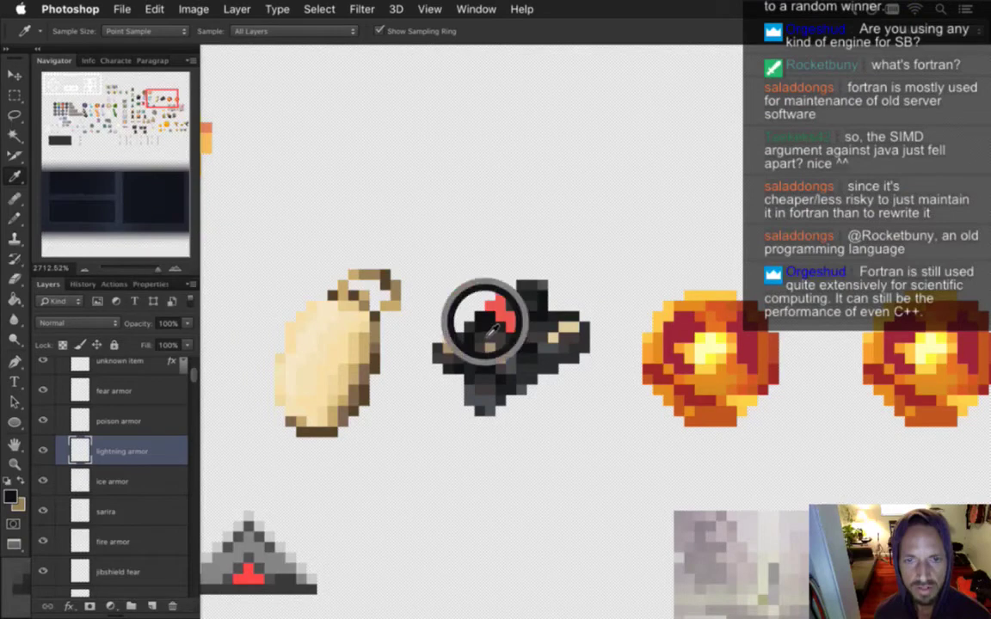
{"action": "left_click", "coordinate": [473, 304]}
{"action": "key", "text": "b"}
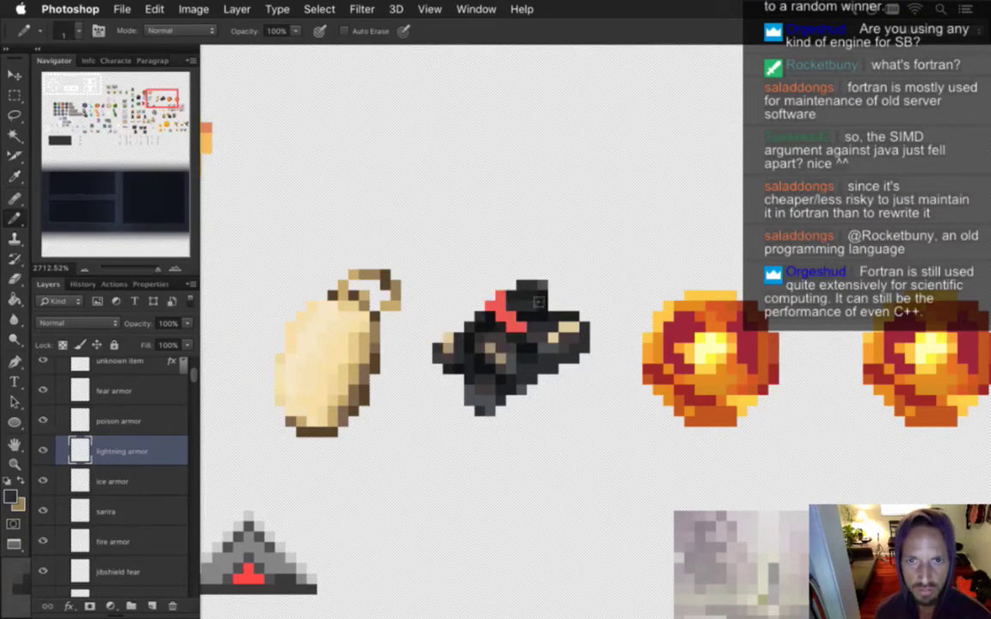
{"action": "key", "text": "i"}
{"action": "left_click", "coordinate": [476, 282]}
{"action": "key", "text": "b"}
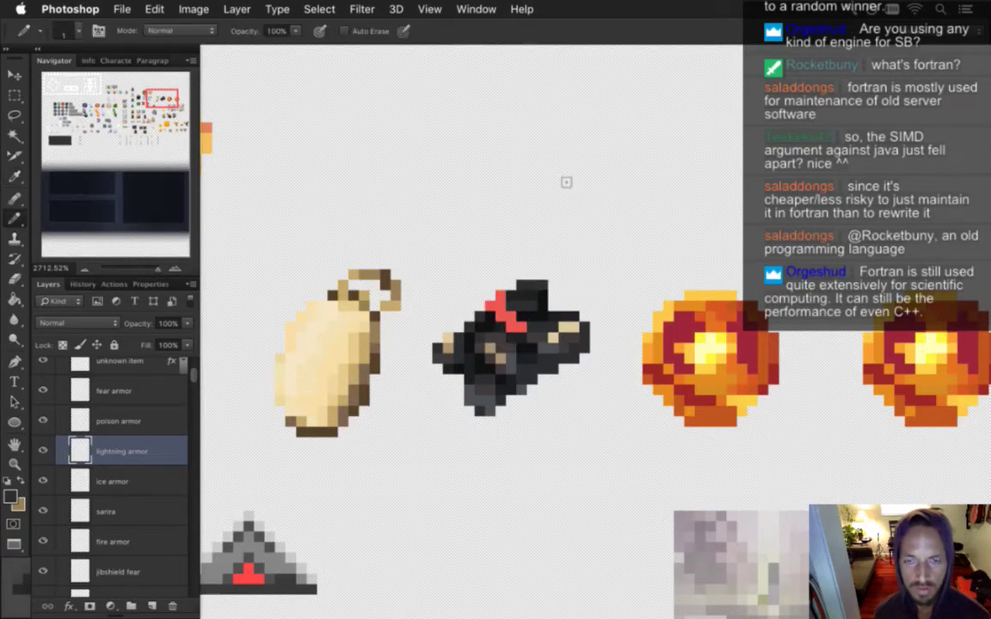
Step: Lighten the upper edge of the circuit breaker's top tab with a grey sampled from the right arm
{"action": "key", "text": "i"}
{"action": "left_click", "coordinate": [551, 360]}
{"action": "key", "text": "b"}
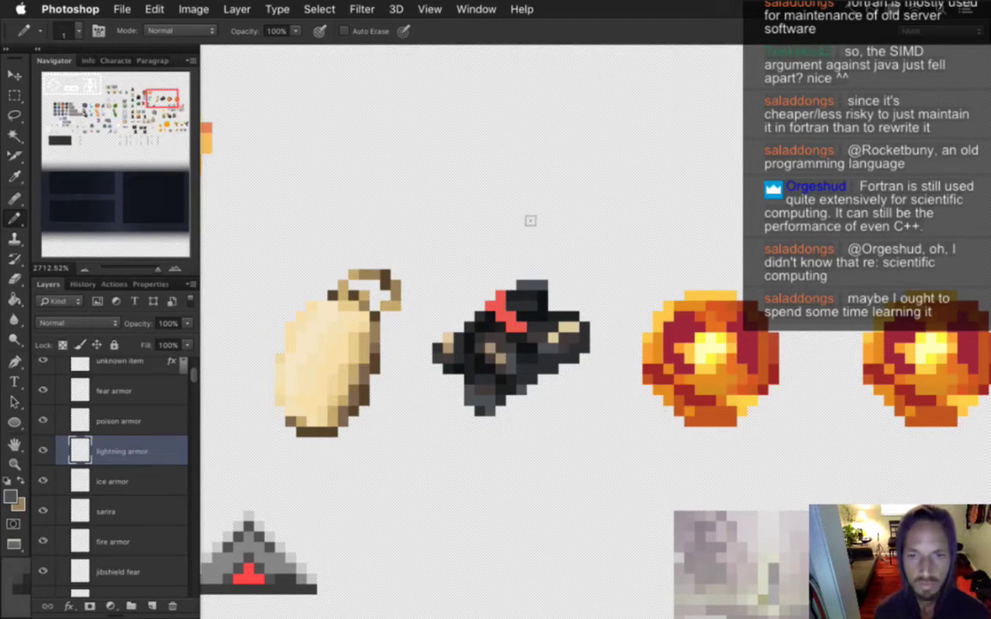
Step: Retouch pixels on the circuit breaker's lower foot and bottom edge with sampled dark brown, grey and near-black
{"action": "key", "text": "x"}
{"action": "key", "text": "i"}
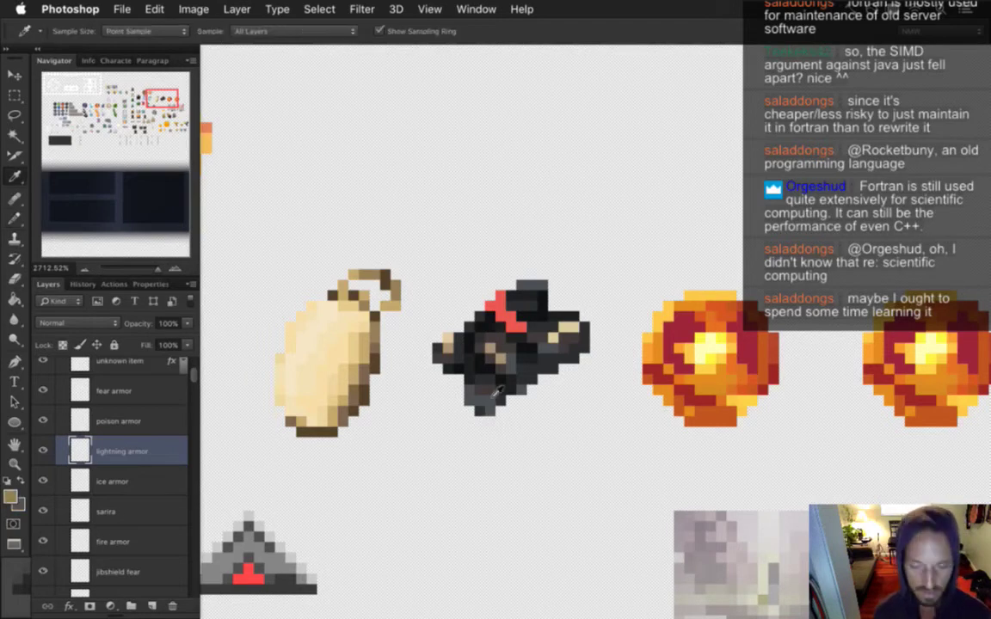
{"action": "left_click", "coordinate": [484, 412]}
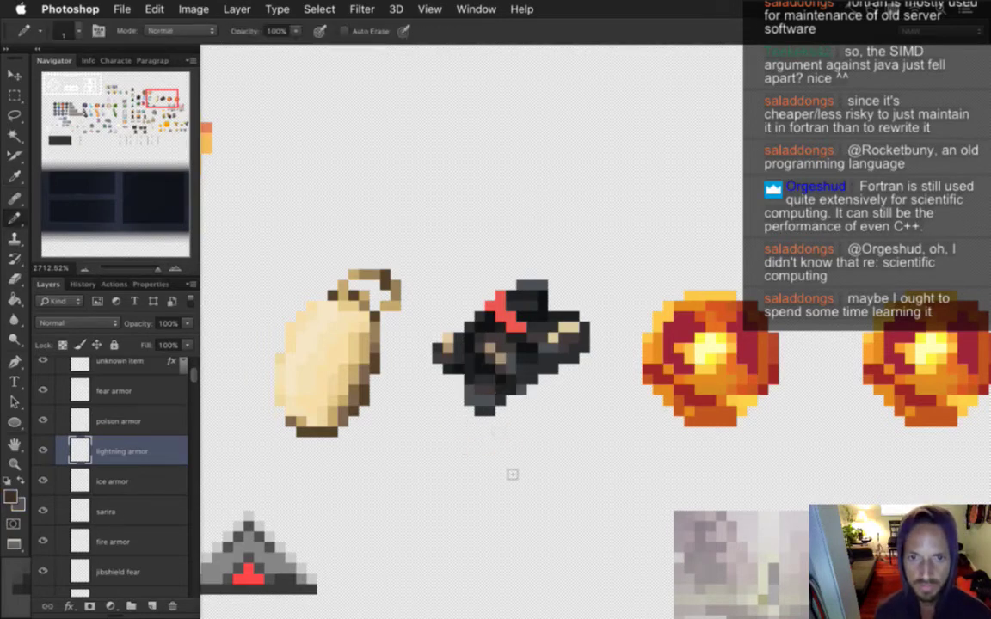
{"action": "left_click", "coordinate": [508, 387], "text": "alt"}
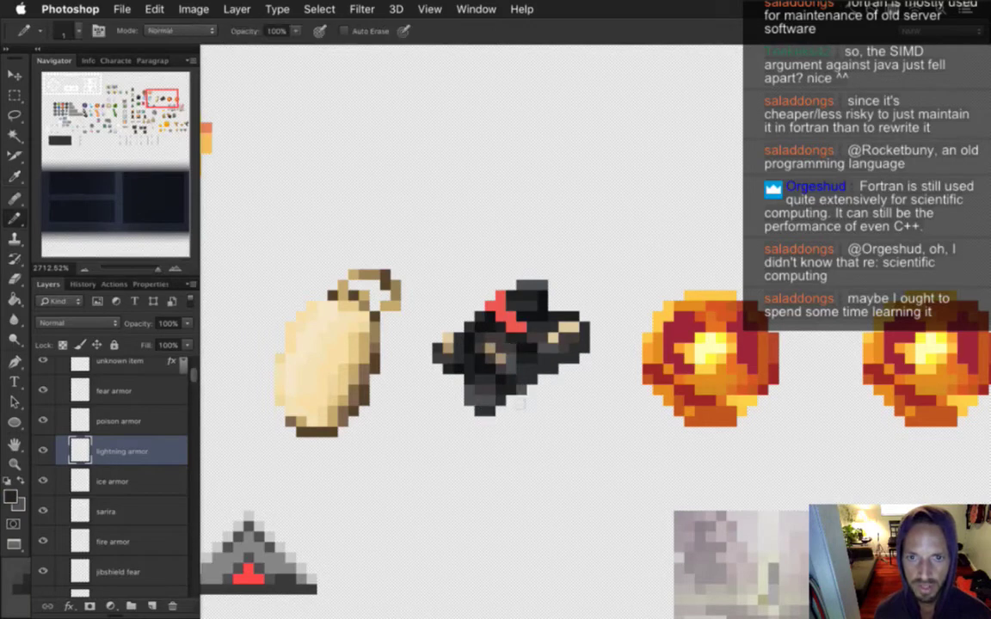
{"action": "left_click", "coordinate": [524, 401]}
{"action": "key", "text": "b"}
{"action": "left_click", "coordinate": [472, 339]}
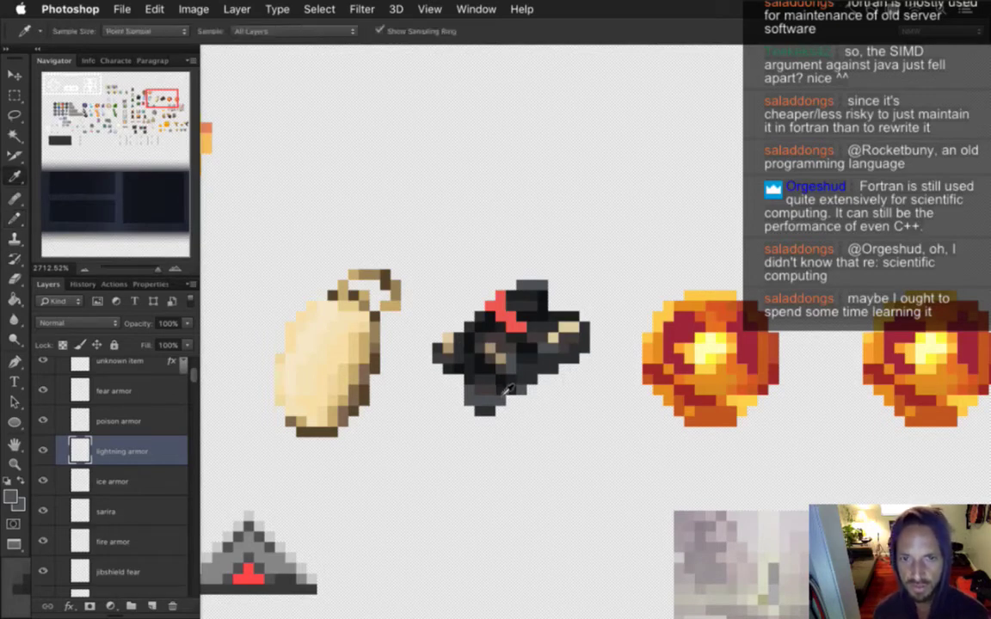
{"action": "left_click", "coordinate": [458, 349], "text": "alt"}
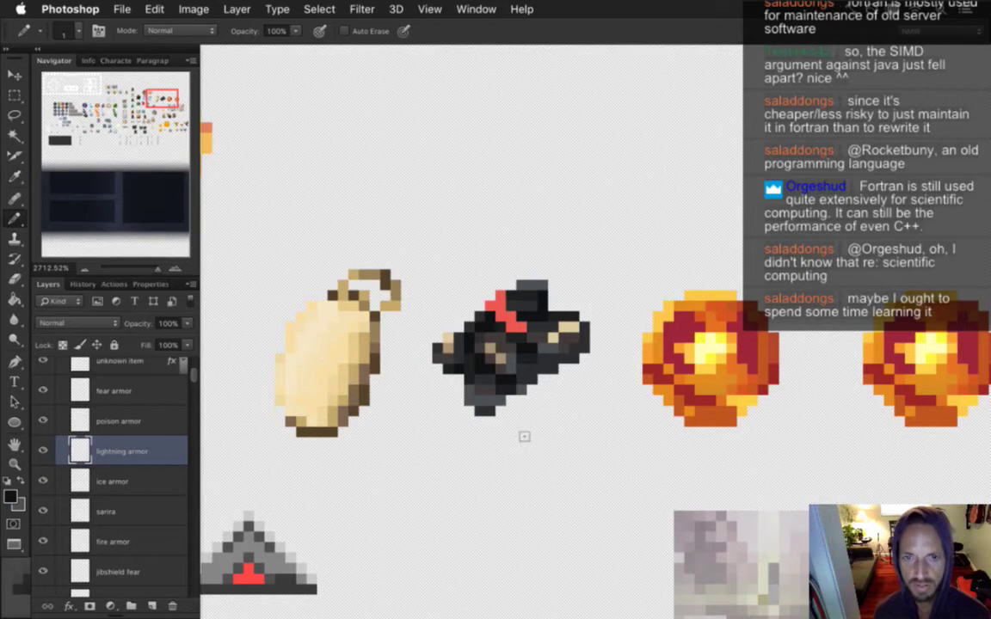
{"action": "key", "text": "i"}
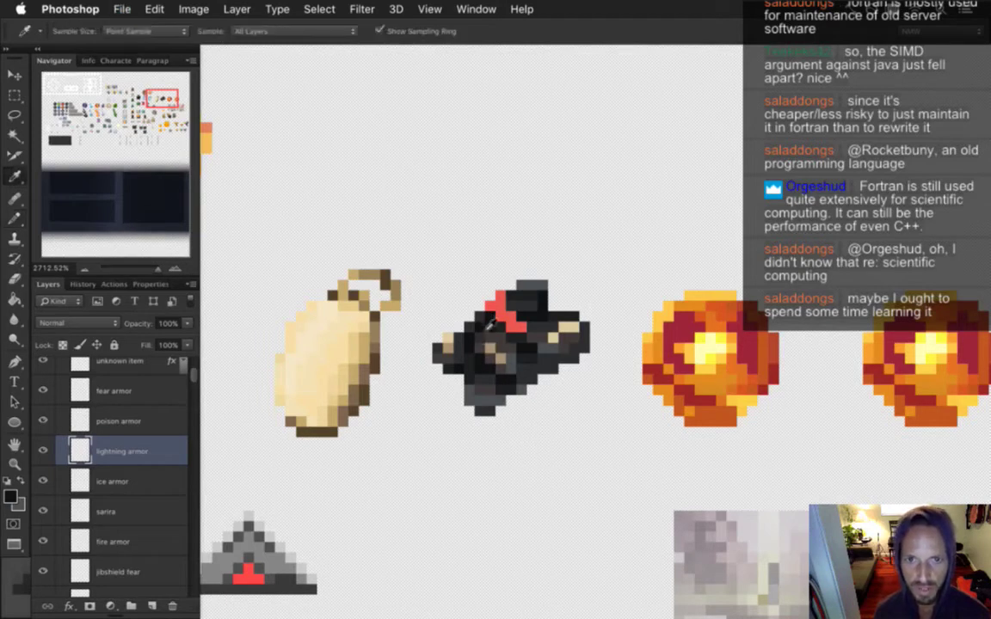
{"action": "left_click", "coordinate": [487, 329], "text": "alt"}
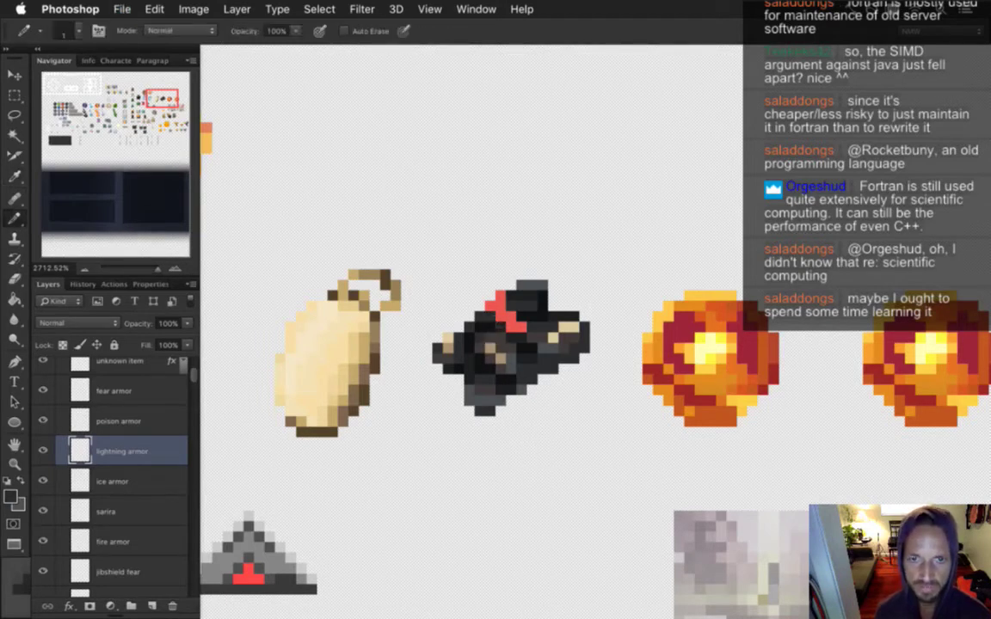
Step: Examine the circuit breaker icon's shading up close and at sprite-sheet scale beside the neighbouring item icons
{"action": "left_click", "coordinate": [488, 335]}
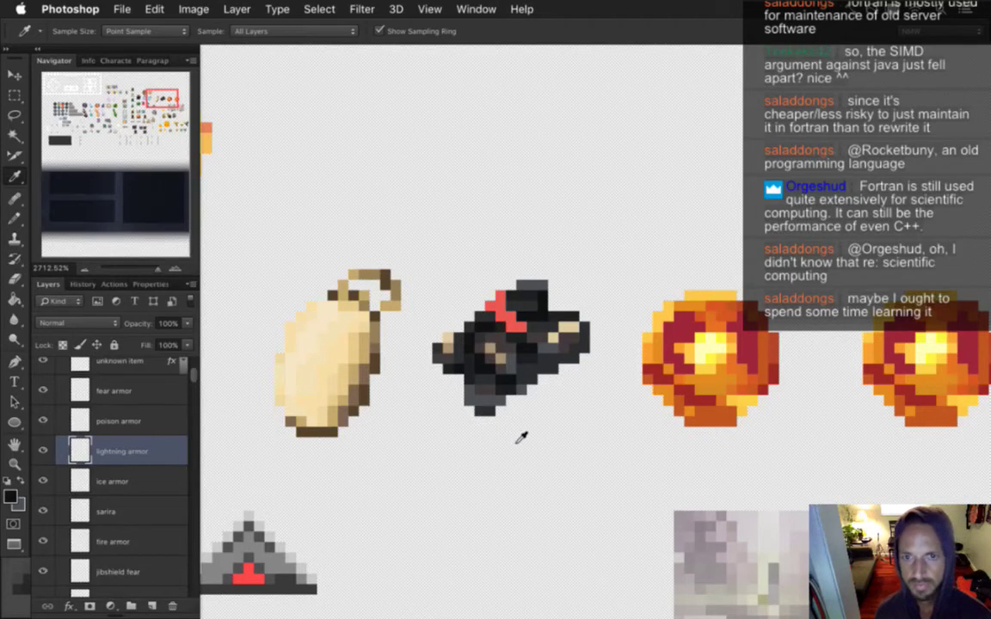
{"action": "scroll", "coordinate": [390, 371], "scroll_direction": "down", "scroll_amount": 3}
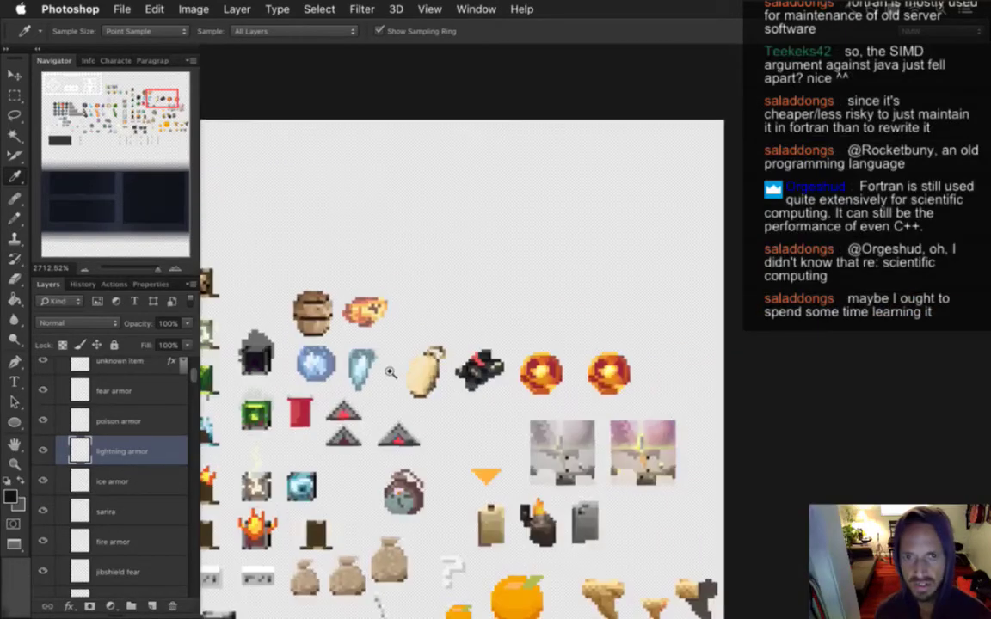
{"action": "scroll", "coordinate": [467, 377], "scroll_direction": "up", "scroll_amount": 3}
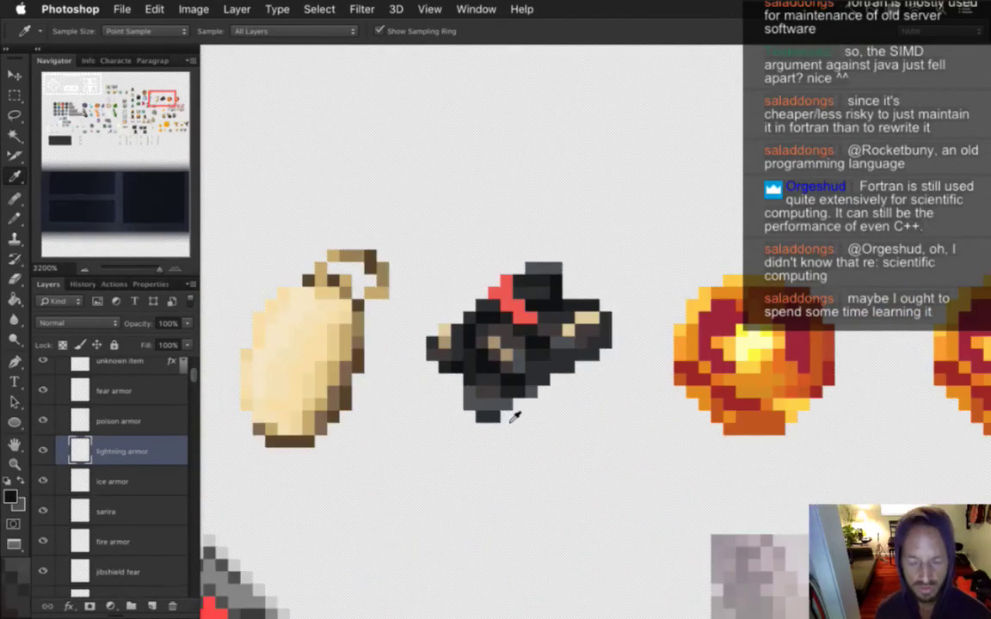
{"action": "key", "text": "b"}
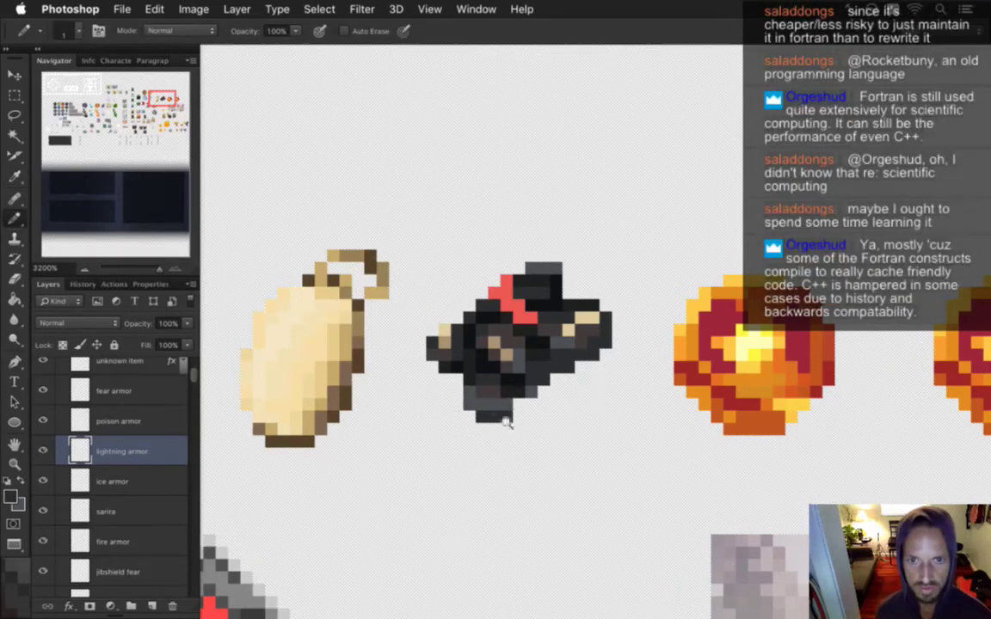
{"action": "scroll", "coordinate": [468, 398], "scroll_direction": "down", "scroll_amount": 4}
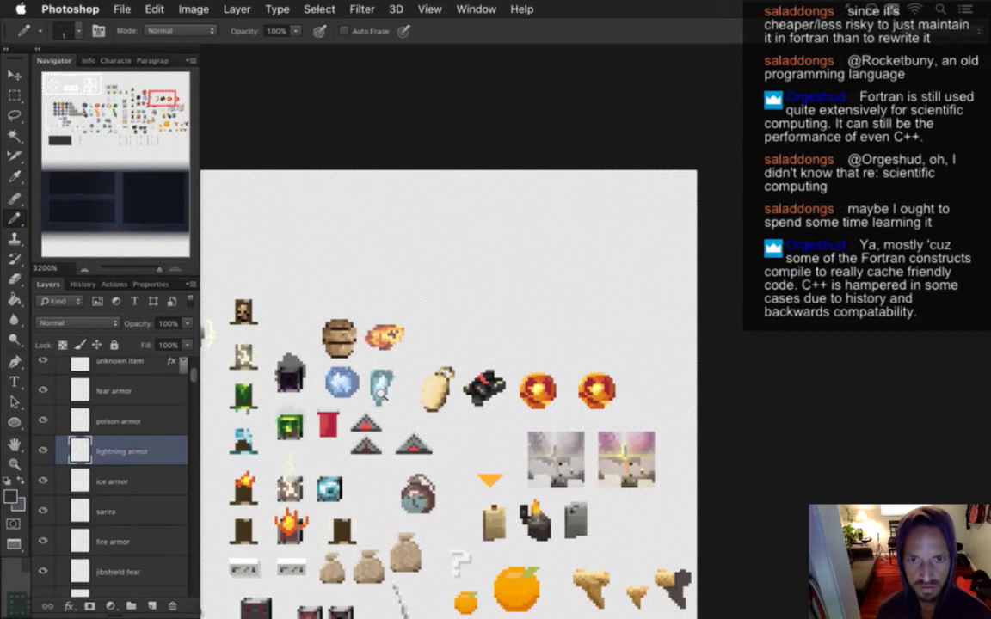
{"action": "scroll", "coordinate": [477, 402], "scroll_direction": "up", "scroll_amount": 3}
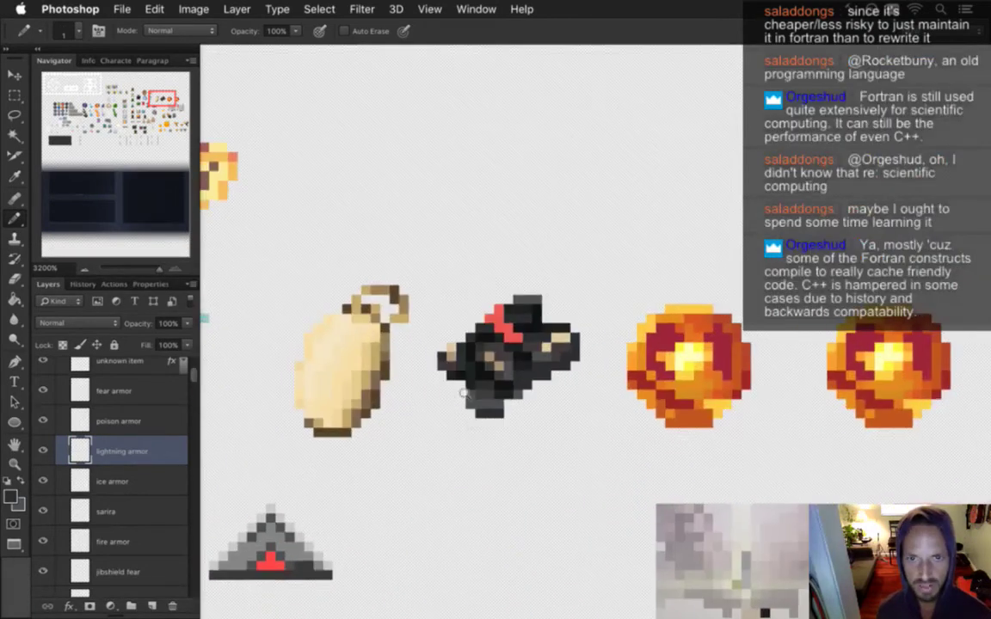
Step: Make the poison armor layer active and bring its placeholder orb icon into view
{"action": "key", "text": "i"}
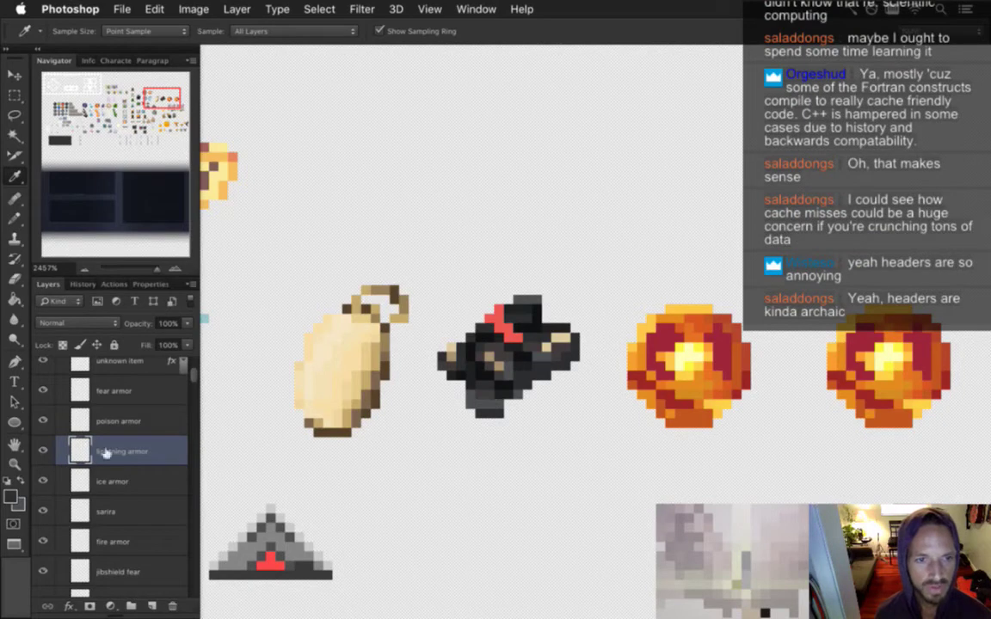
{"action": "left_click", "coordinate": [127, 420]}
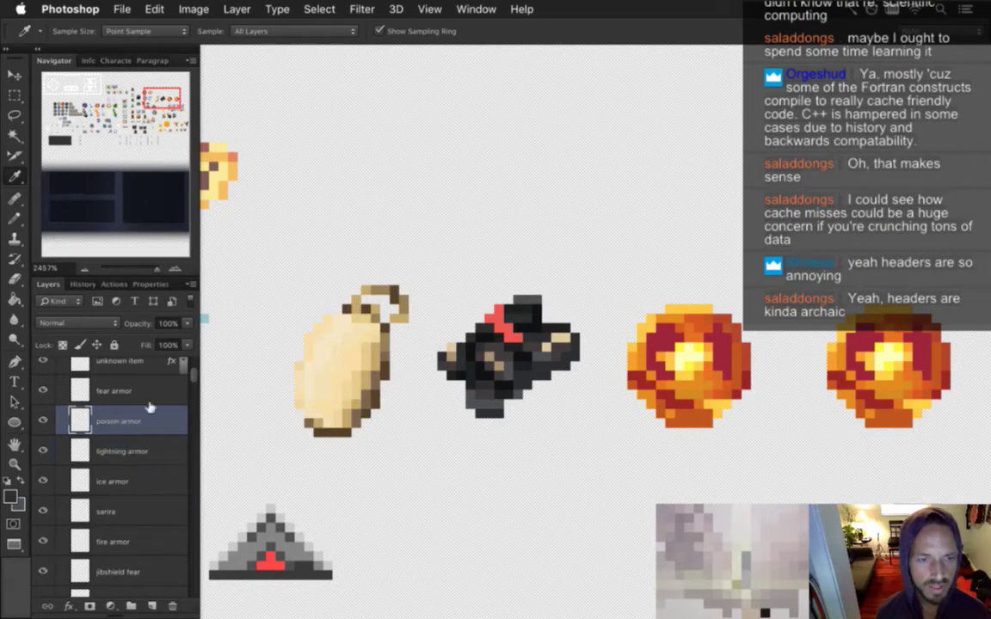
{"action": "left_click_drag", "start_coordinate": [767, 371], "coordinate": [694, 347]}
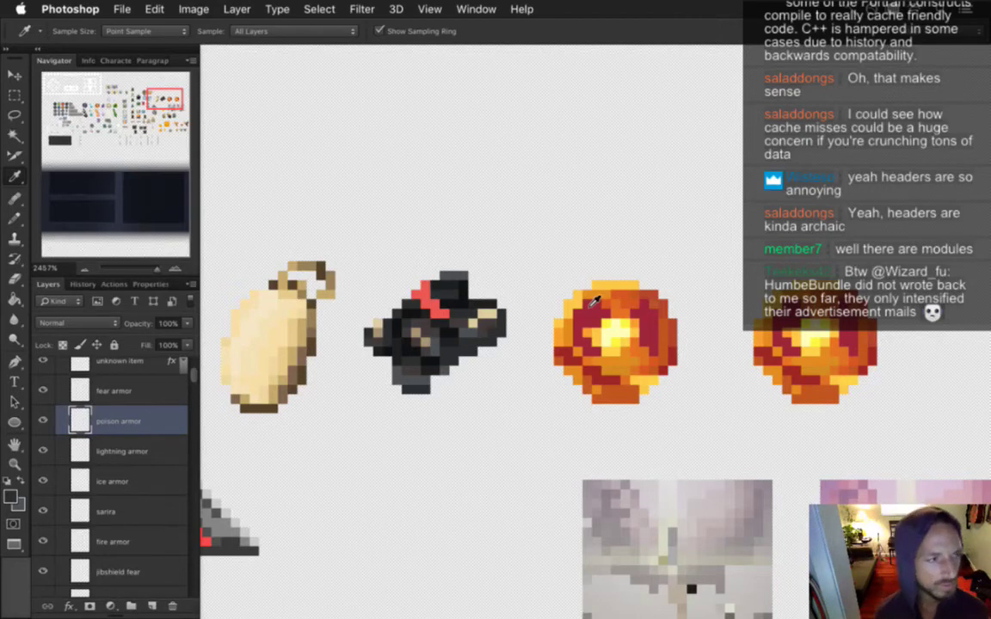
Step: Switch to Xcode and look over the attributes in FireBoss.txt around the health entry
{"action": "key", "text": "super+Tab"}
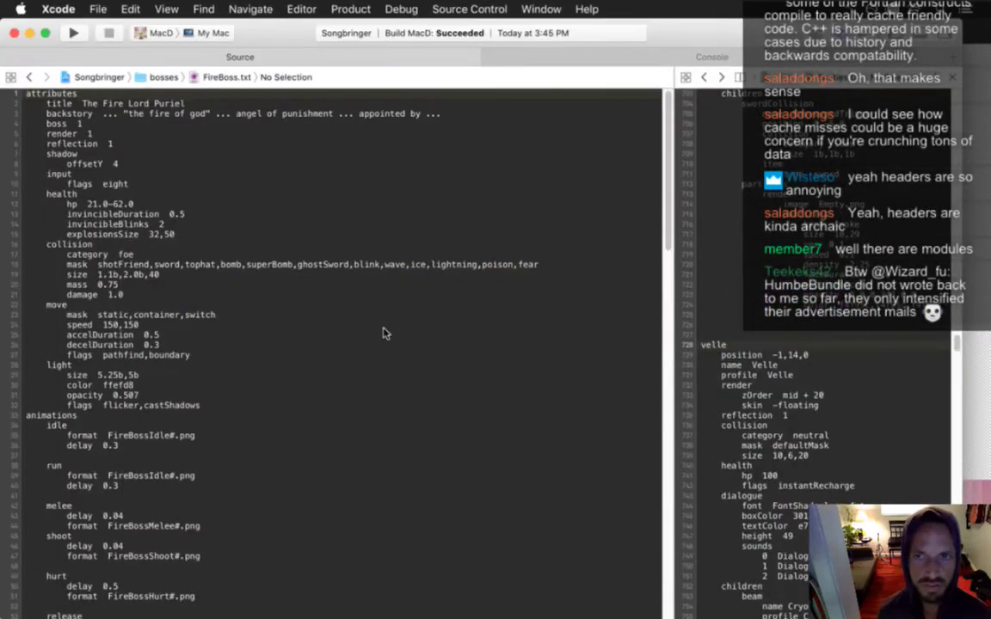
{"action": "left_click", "coordinate": [274, 192]}
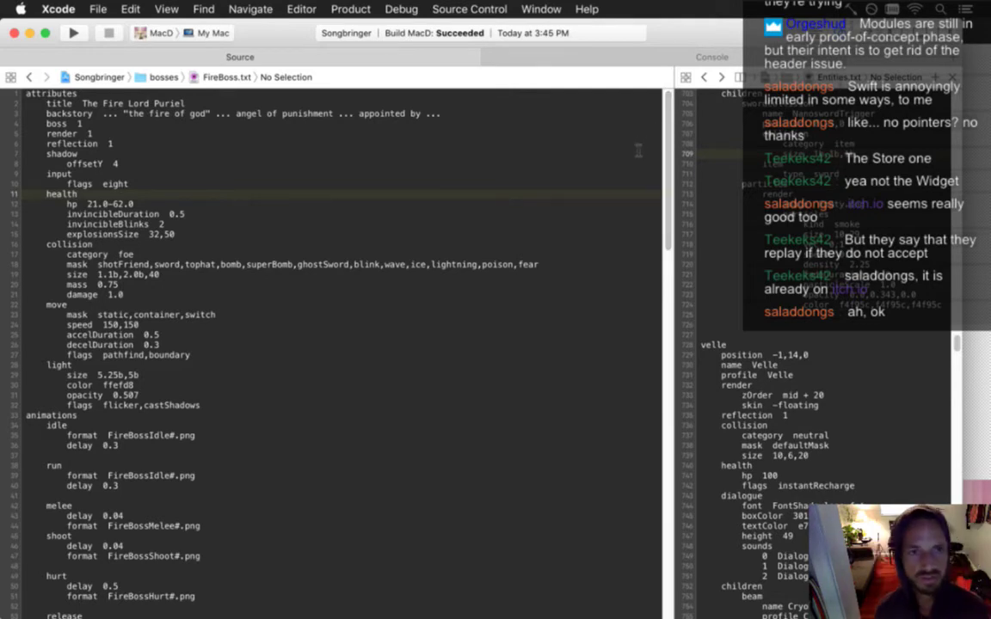
Step: Switch to Chrome and search Google Images for "plastic baggies"
{"action": "key", "text": "super+Tab"}
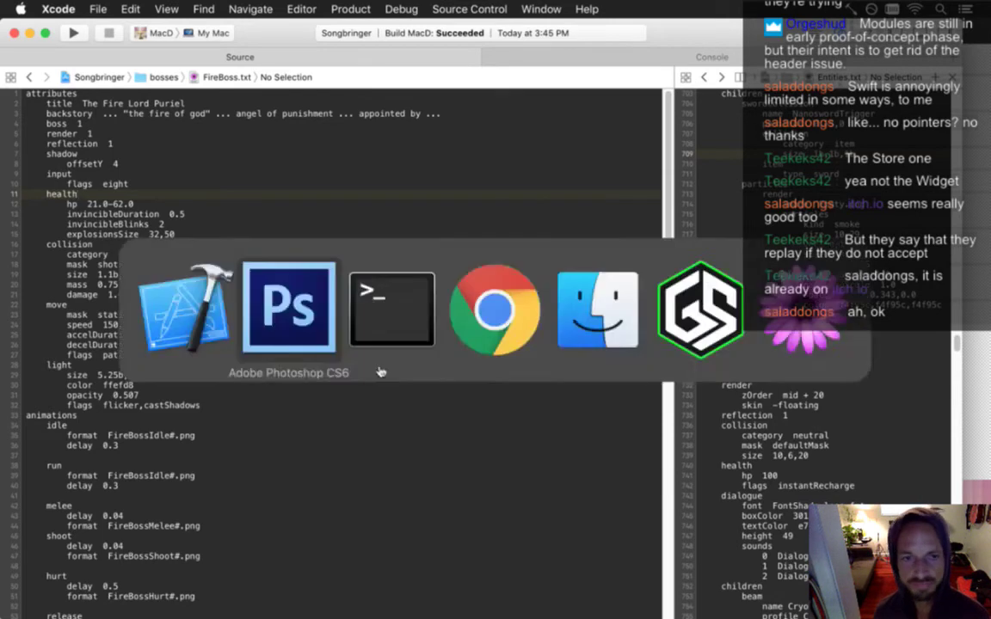
{"action": "key", "text": "super+Tab"}
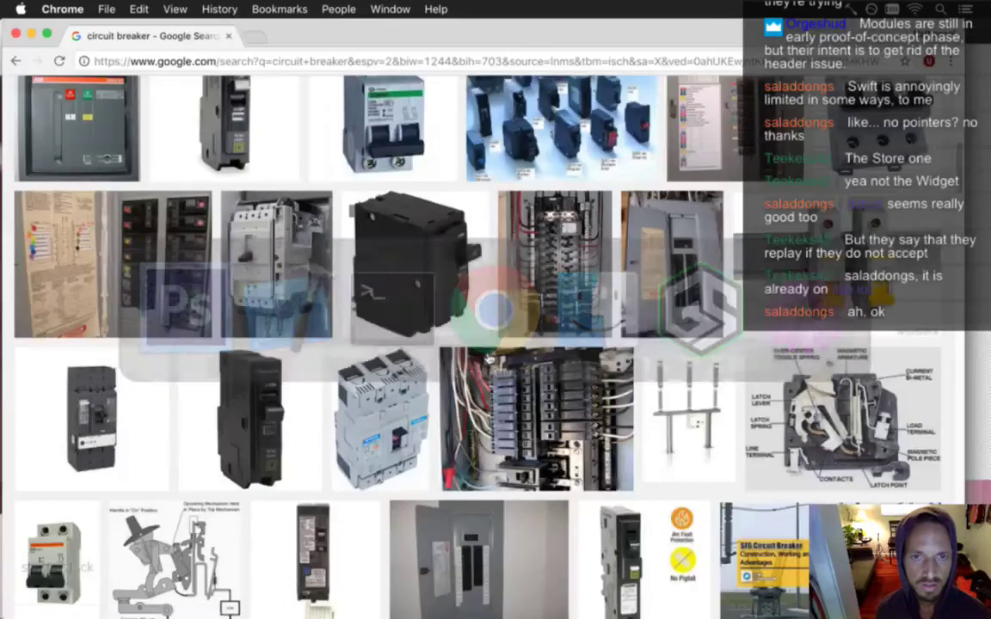
{"action": "left_click", "coordinate": [440, 320]}
{"action": "right_click", "coordinate": [15, 60]}
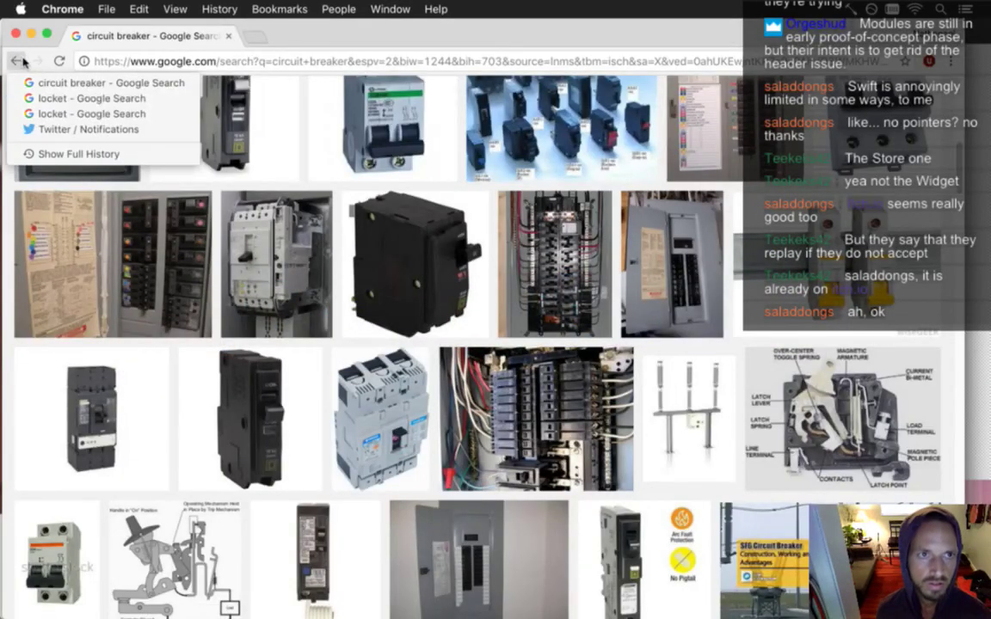
{"action": "left_click", "coordinate": [150, 67]}
{"action": "left_click", "coordinate": [155, 61]}
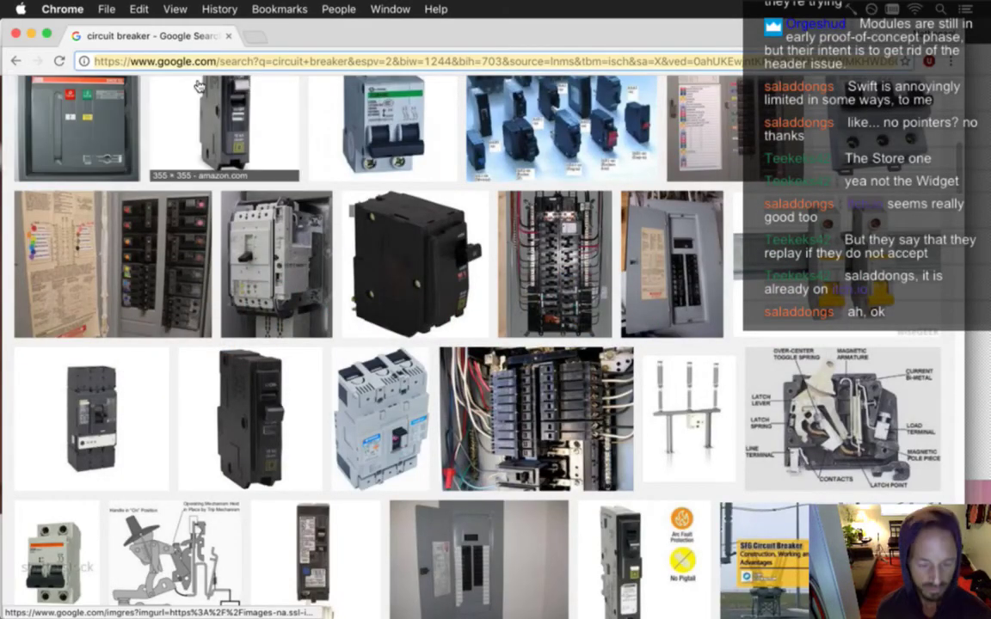
{"action": "type", "text": "plastic"}
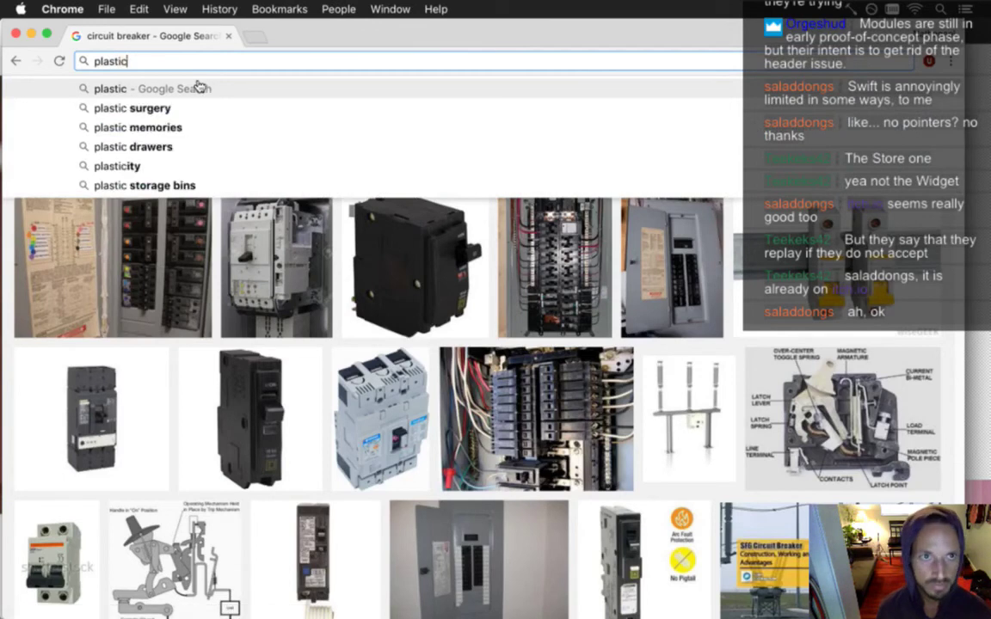
{"action": "type", "text": " sa"}
{"action": "key", "text": "BackSpace"}
{"action": "key", "text": "BackSpace"}
{"action": "type", "text": "baggies"}
{"action": "key", "text": "Return"}
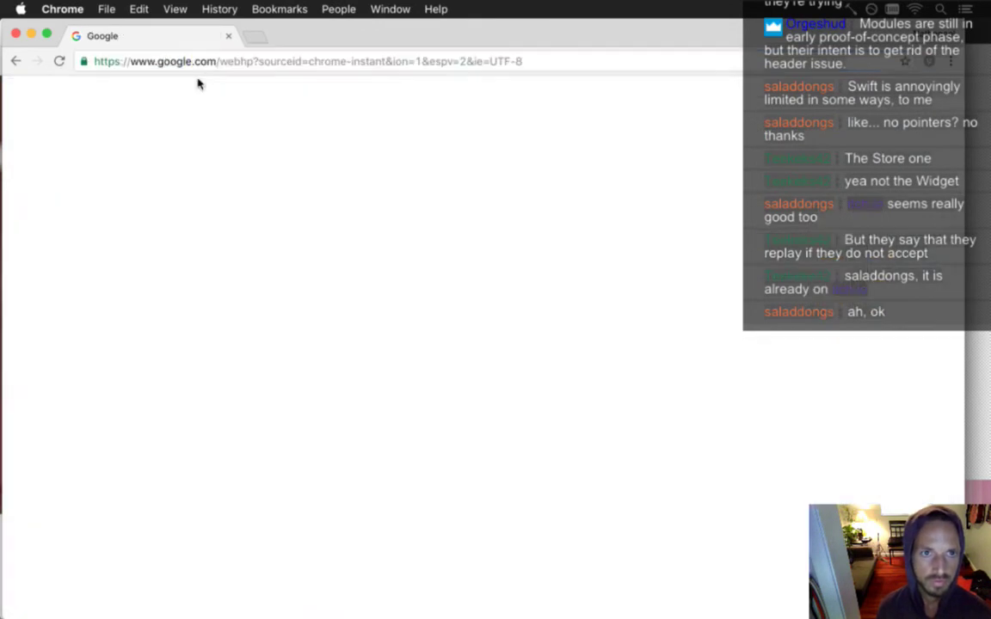
{"action": "left_click", "coordinate": [241, 148]}
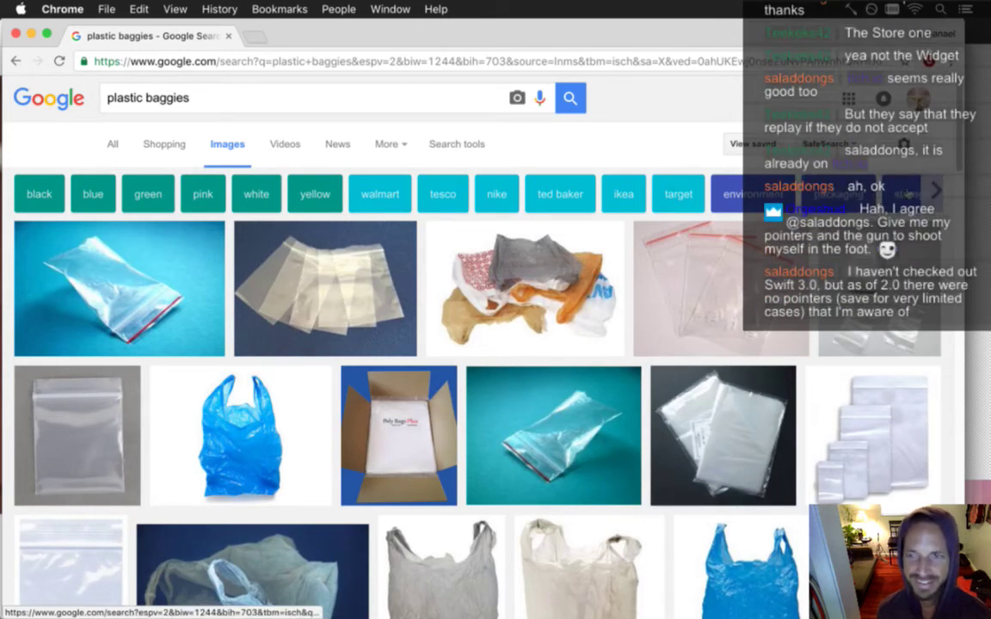
Step: Browse the plastic baggies image results for a bag shape usable as an icon reference
{"action": "scroll", "coordinate": [957, 141], "scroll_direction": "down", "scroll_amount": 5}
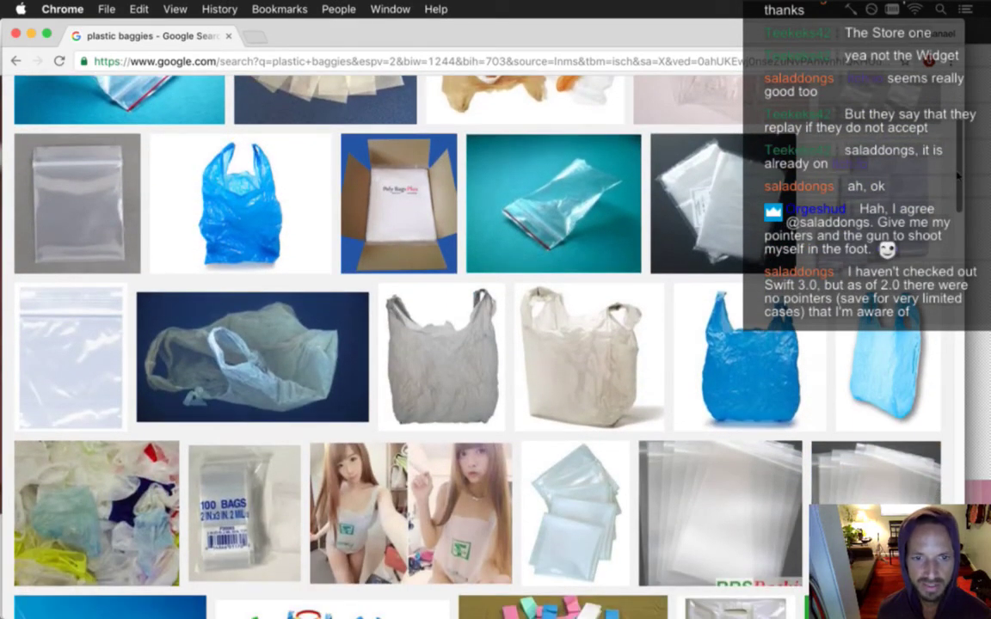
{"action": "scroll", "coordinate": [957, 176], "scroll_direction": "down", "scroll_amount": 2}
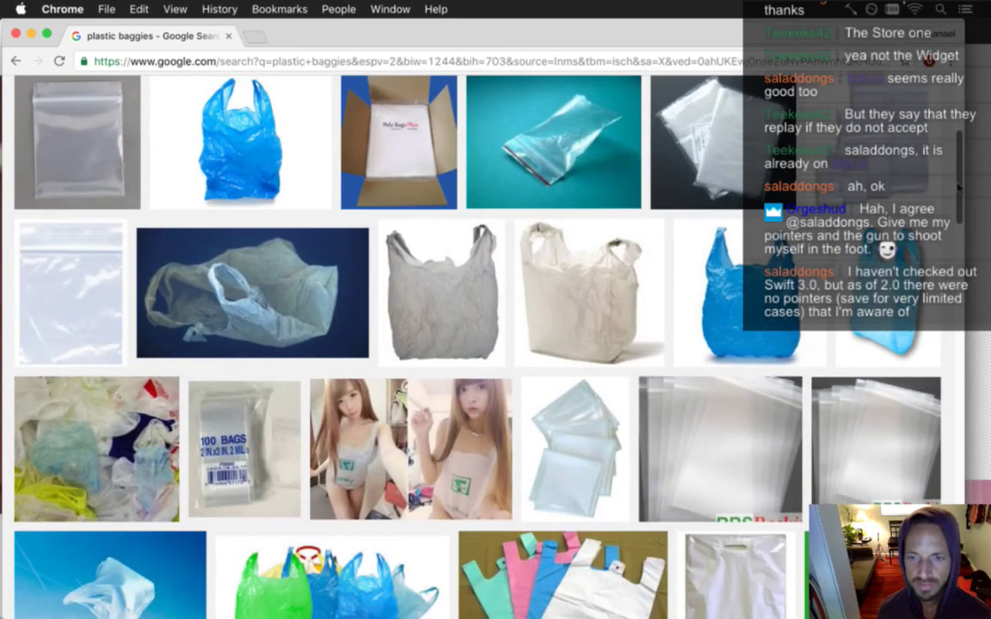
{"action": "scroll", "coordinate": [958, 188], "scroll_direction": "down", "scroll_amount": 2}
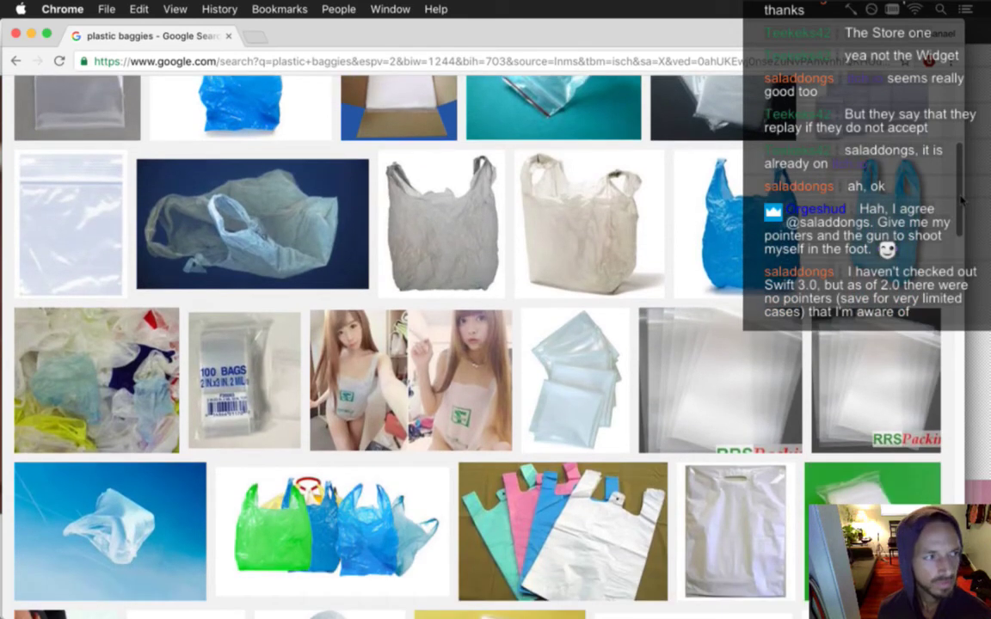
{"action": "scroll", "coordinate": [961, 201], "scroll_direction": "down", "scroll_amount": 1}
{"action": "scroll", "coordinate": [961, 200], "scroll_direction": "down", "scroll_amount": 1}
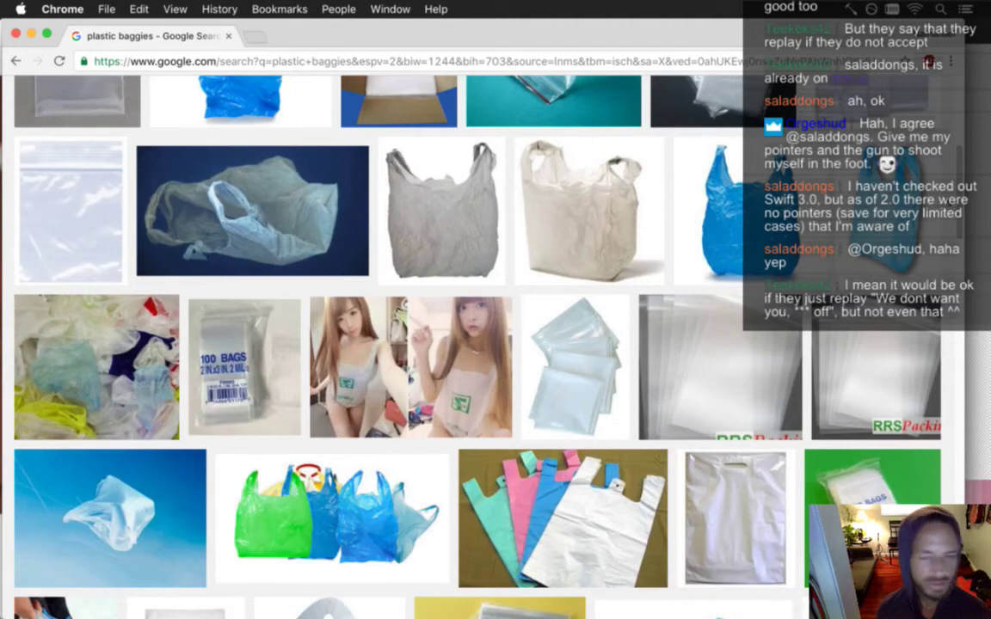
{"action": "scroll", "coordinate": [438, 310], "scroll_direction": "down", "scroll_amount": 2}
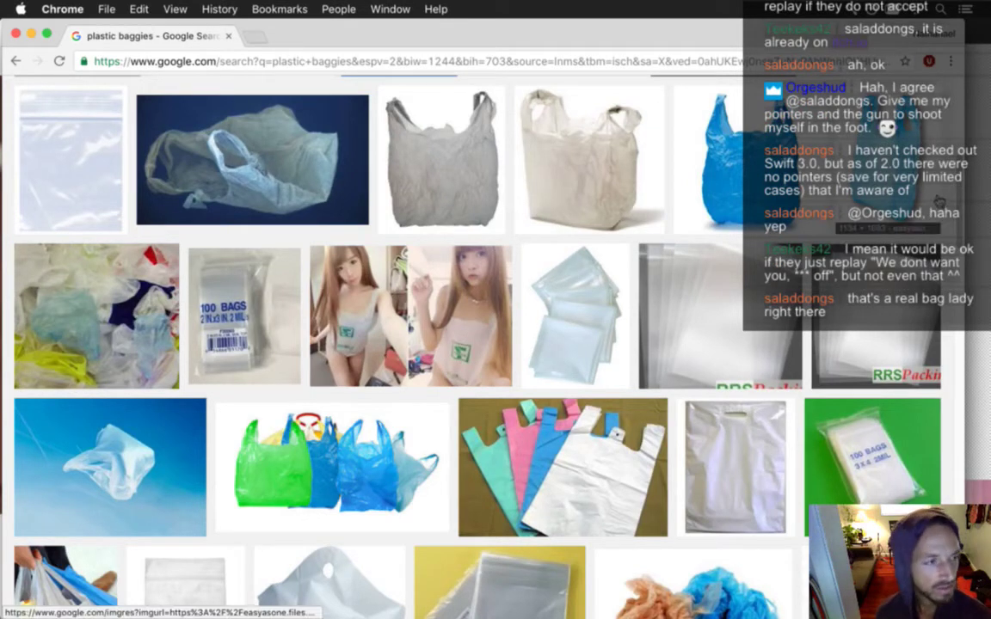
{"action": "scroll", "coordinate": [847, 181], "scroll_direction": "down", "scroll_amount": 1}
{"action": "scroll", "coordinate": [961, 196], "scroll_direction": "down", "scroll_amount": 3}
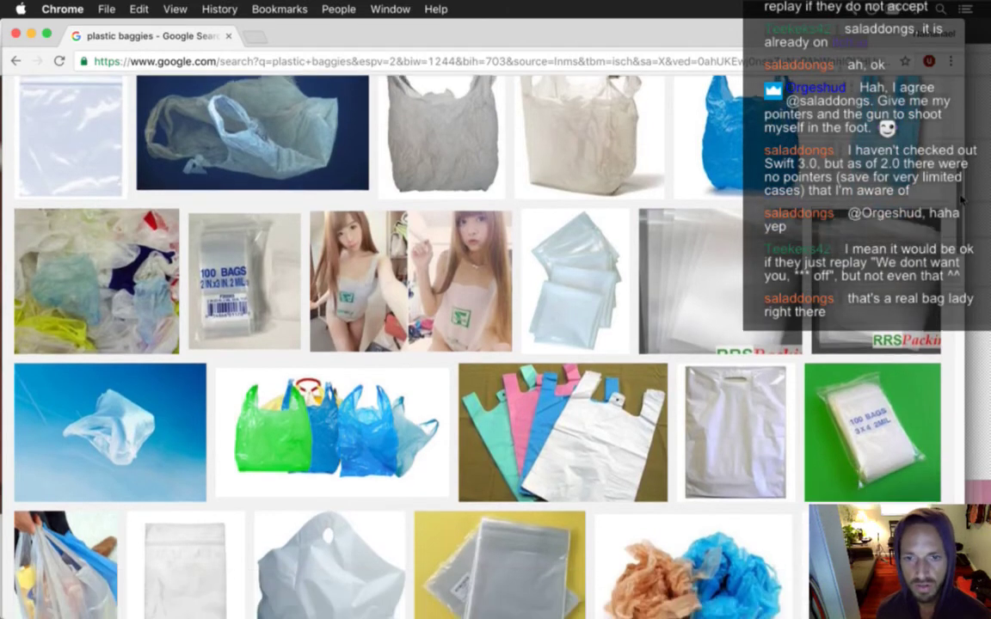
{"action": "scroll", "coordinate": [960, 202], "scroll_direction": "down", "scroll_amount": 1}
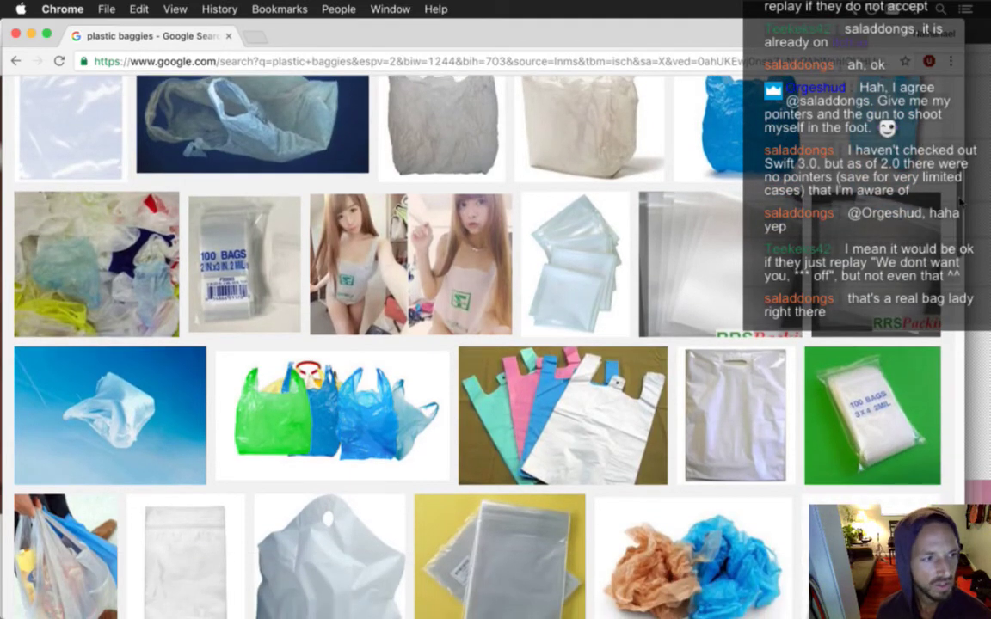
{"action": "scroll", "coordinate": [961, 202], "scroll_direction": "down", "scroll_amount": 3}
{"action": "scroll", "coordinate": [961, 207], "scroll_direction": "down", "scroll_amount": 4}
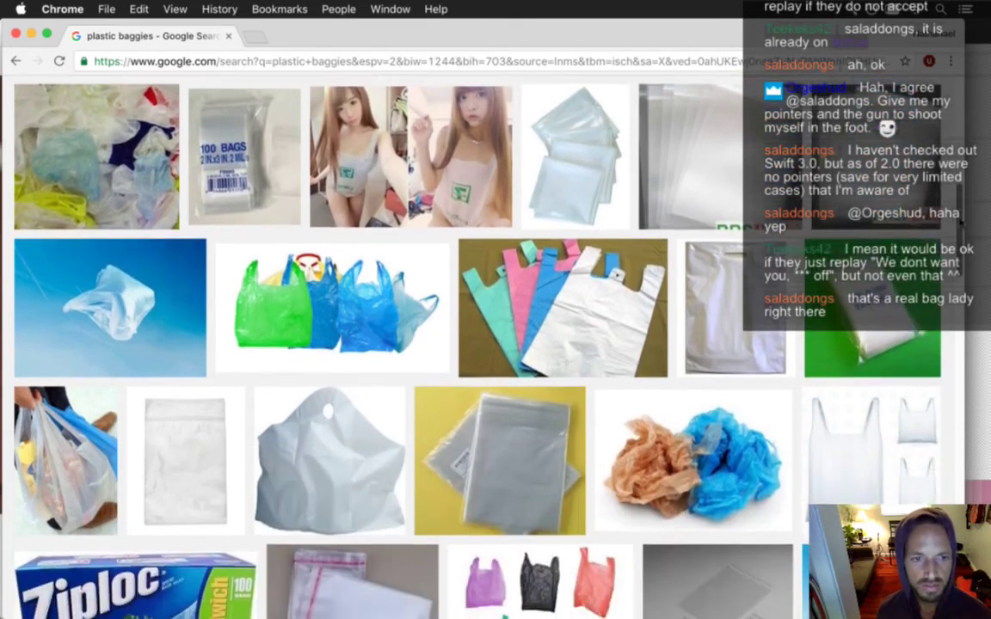
{"action": "left_click_drag", "start_coordinate": [960, 226], "coordinate": [961, 242]}
{"action": "scroll", "coordinate": [960, 244], "scroll_direction": "down", "scroll_amount": 3}
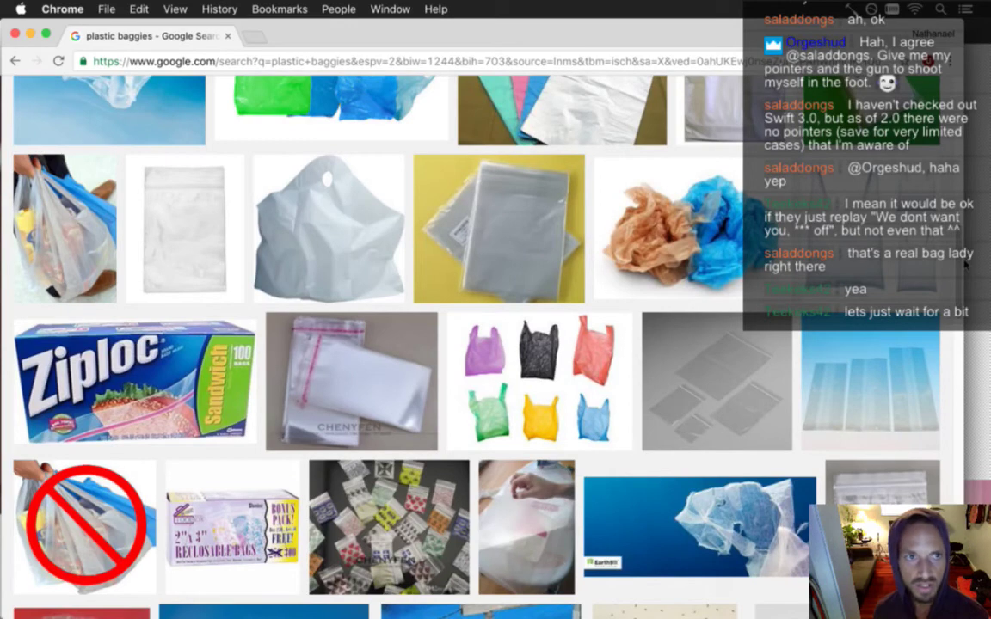
{"action": "scroll", "coordinate": [959, 264], "scroll_direction": "down", "scroll_amount": 5}
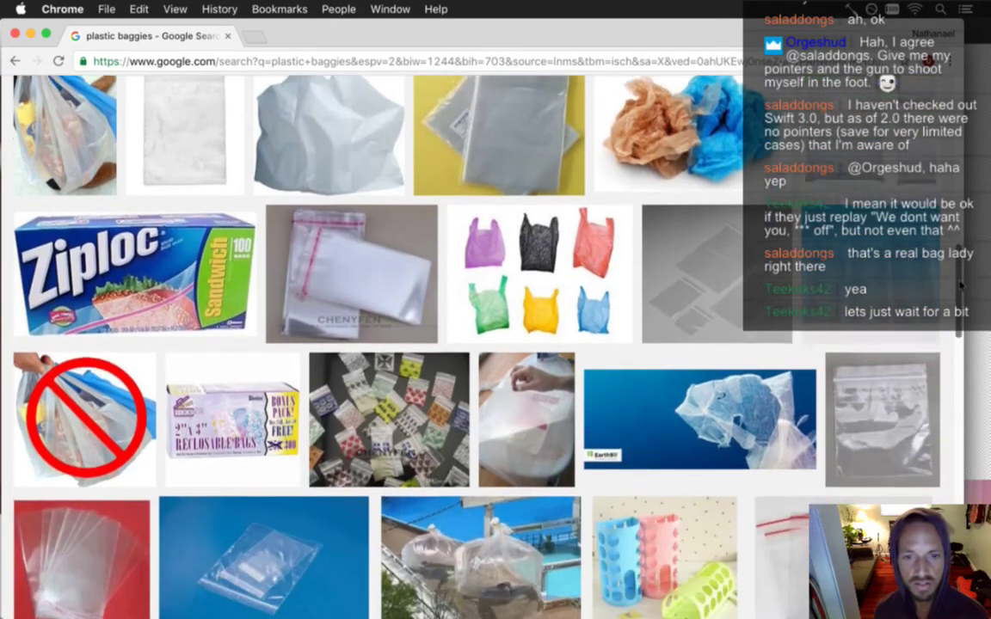
{"action": "scroll", "coordinate": [958, 292], "scroll_direction": "down", "scroll_amount": 2}
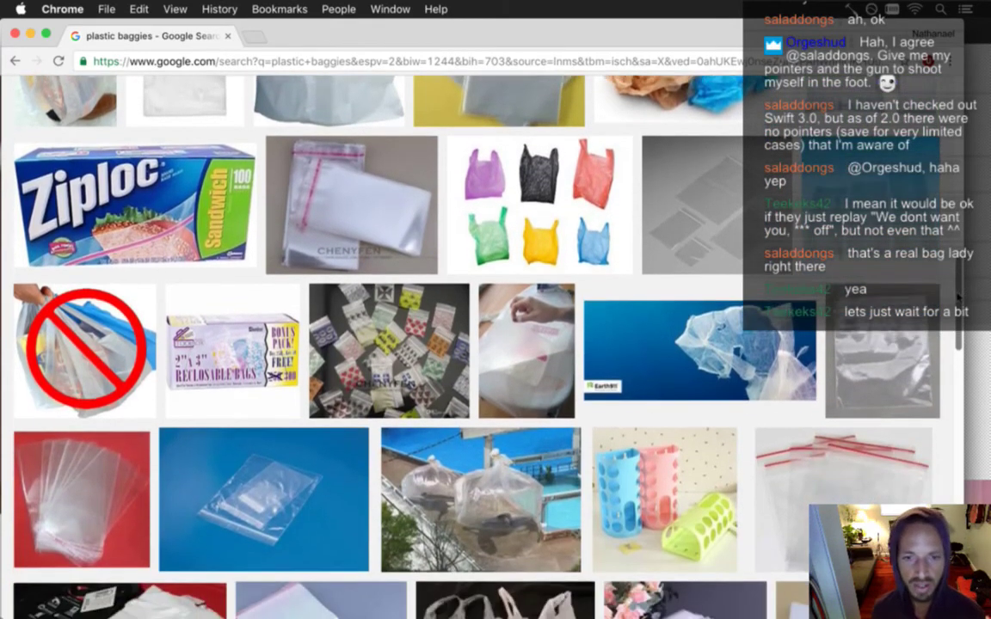
{"action": "scroll", "coordinate": [957, 296], "scroll_direction": "down", "scroll_amount": 2}
{"action": "scroll", "coordinate": [953, 340], "scroll_direction": "down", "scroll_amount": 7}
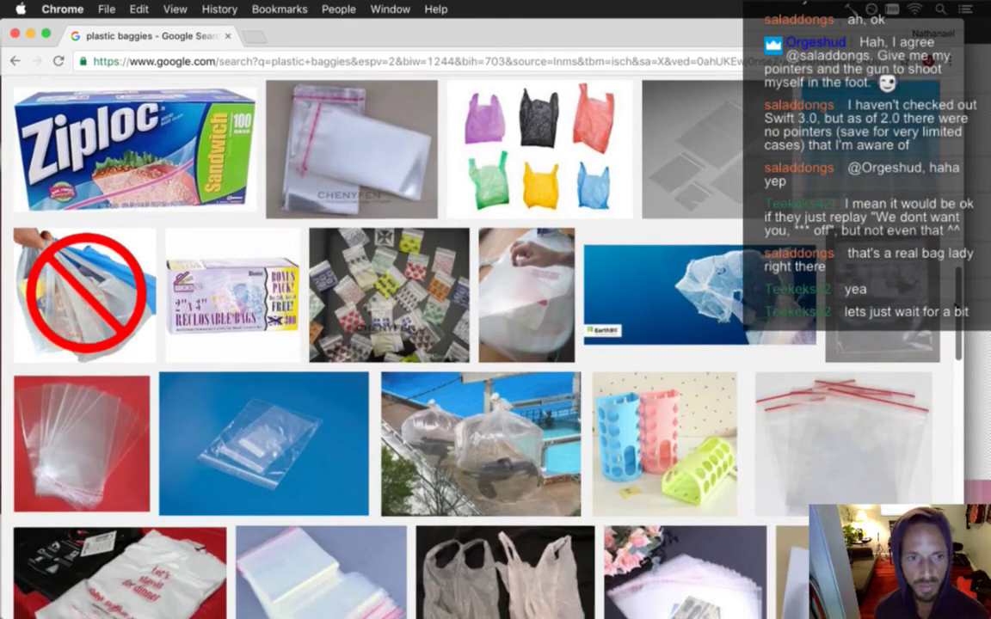
{"action": "scroll", "coordinate": [953, 340], "scroll_direction": "down", "scroll_amount": 1}
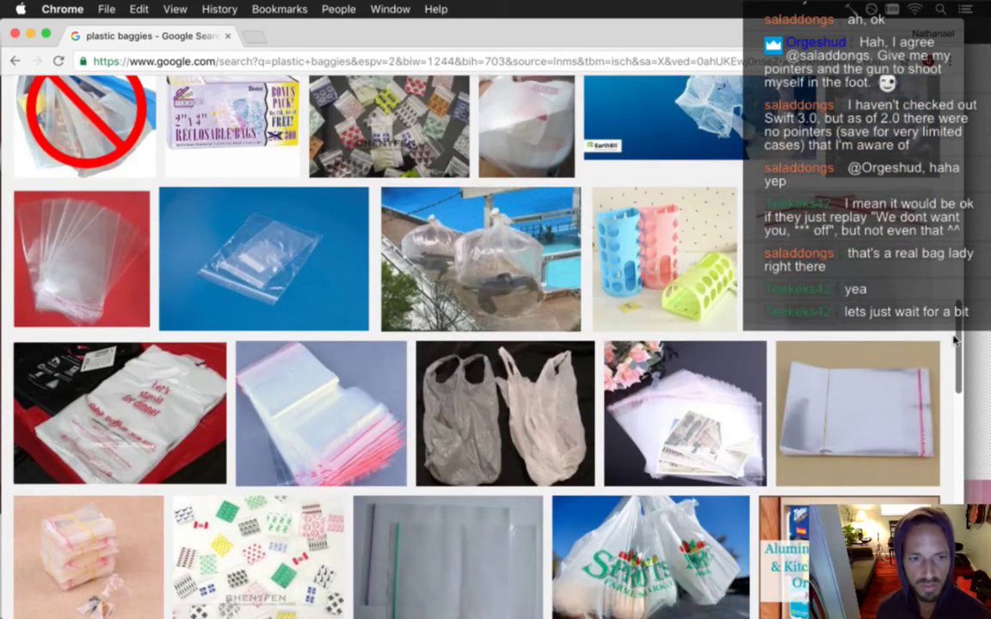
{"action": "scroll", "coordinate": [953, 341], "scroll_direction": "down", "scroll_amount": 4}
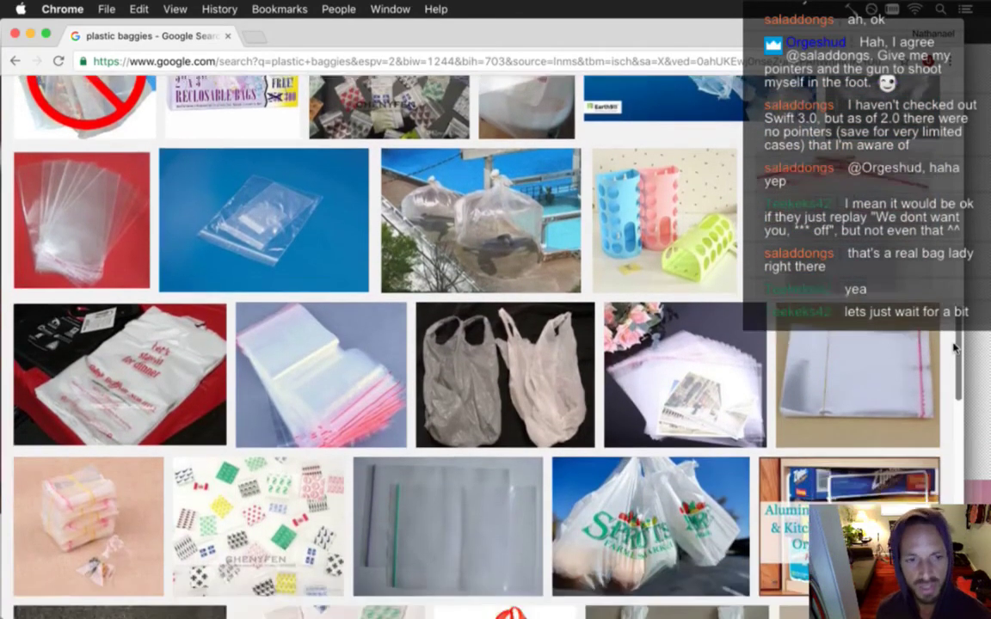
{"action": "scroll", "coordinate": [953, 357], "scroll_direction": "down", "scroll_amount": 4}
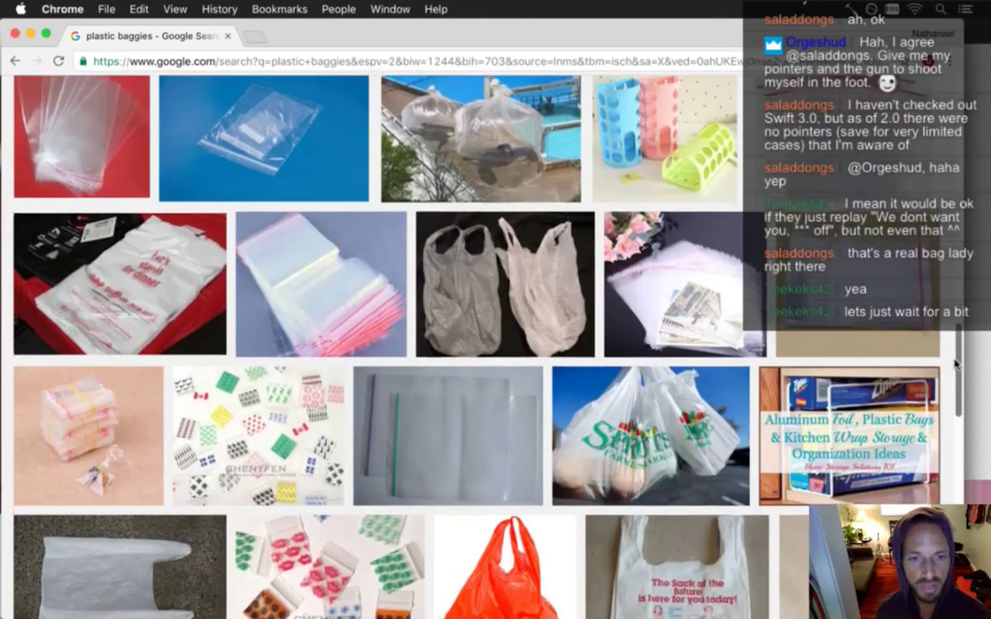
{"action": "scroll", "coordinate": [954, 377], "scroll_direction": "down", "scroll_amount": 1}
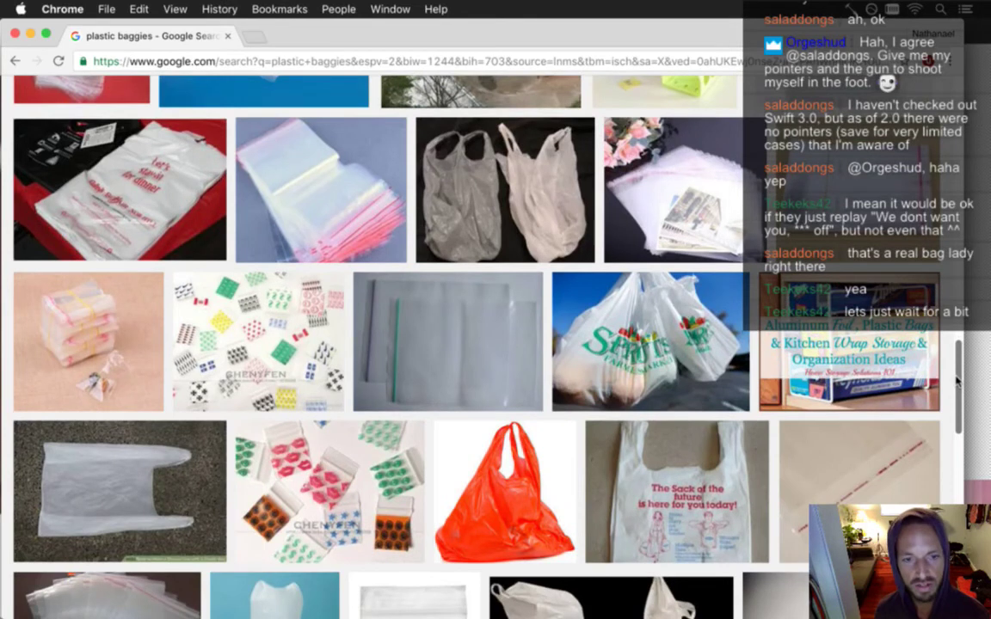
{"action": "scroll", "coordinate": [955, 378], "scroll_direction": "down", "scroll_amount": 10}
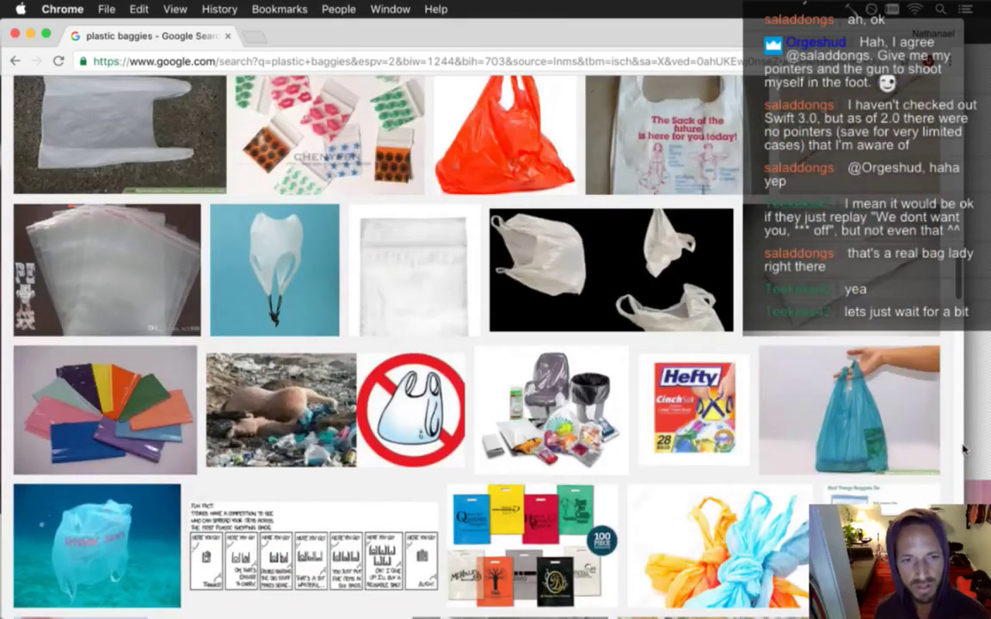
Step: Open the photo of the clear zip bag with a red seal on teal at full size and copy the image
{"action": "scroll", "coordinate": [963, 450], "scroll_direction": "down", "scroll_amount": 12}
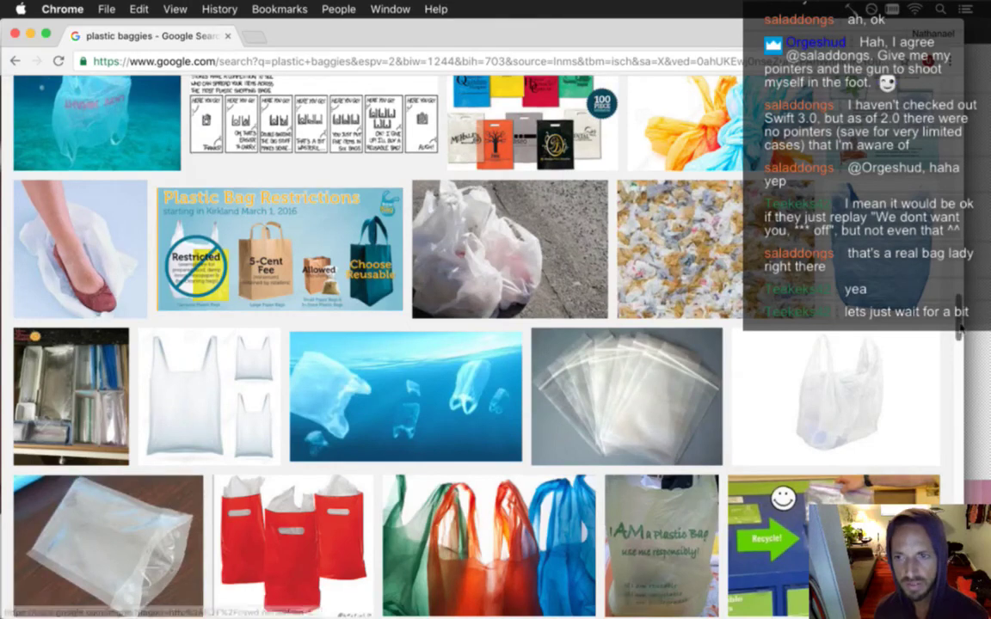
{"action": "scroll", "coordinate": [960, 331], "scroll_direction": "down", "scroll_amount": 12}
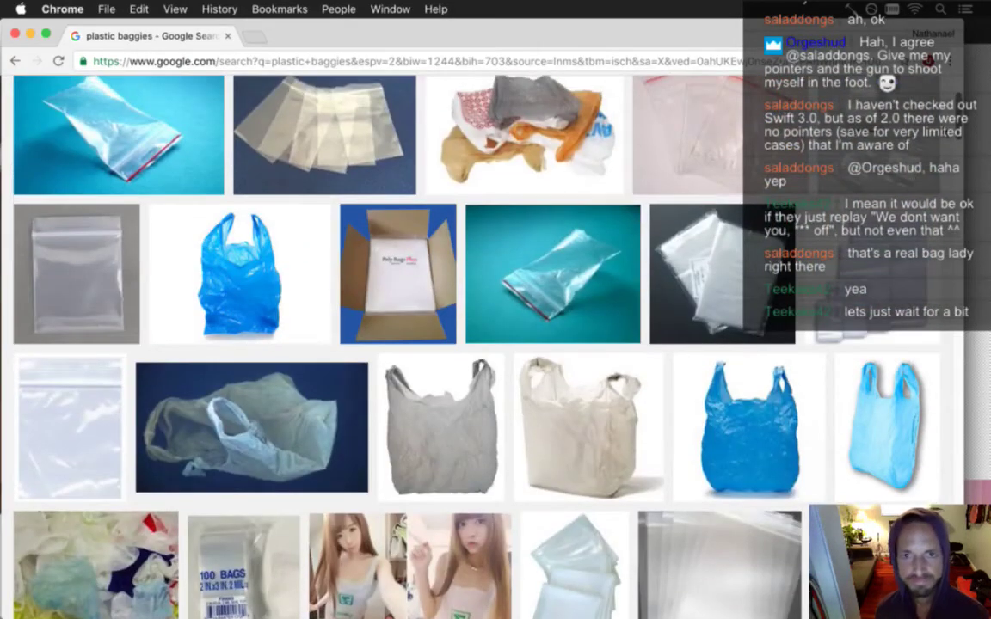
{"action": "scroll", "coordinate": [428, 311], "scroll_direction": "up", "scroll_amount": 2}
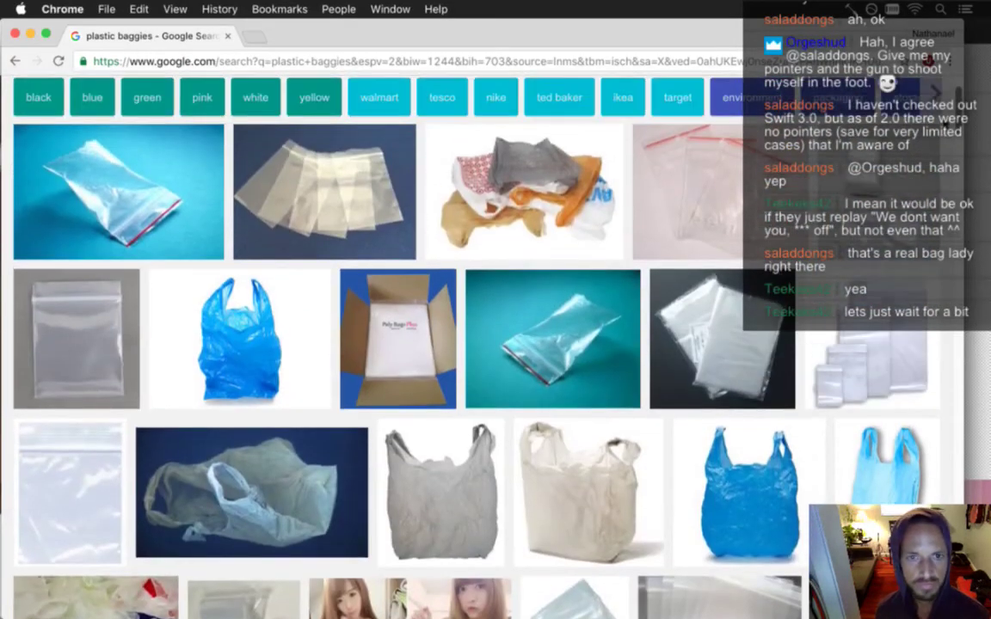
{"action": "scroll", "coordinate": [426, 311], "scroll_direction": "up", "scroll_amount": 1}
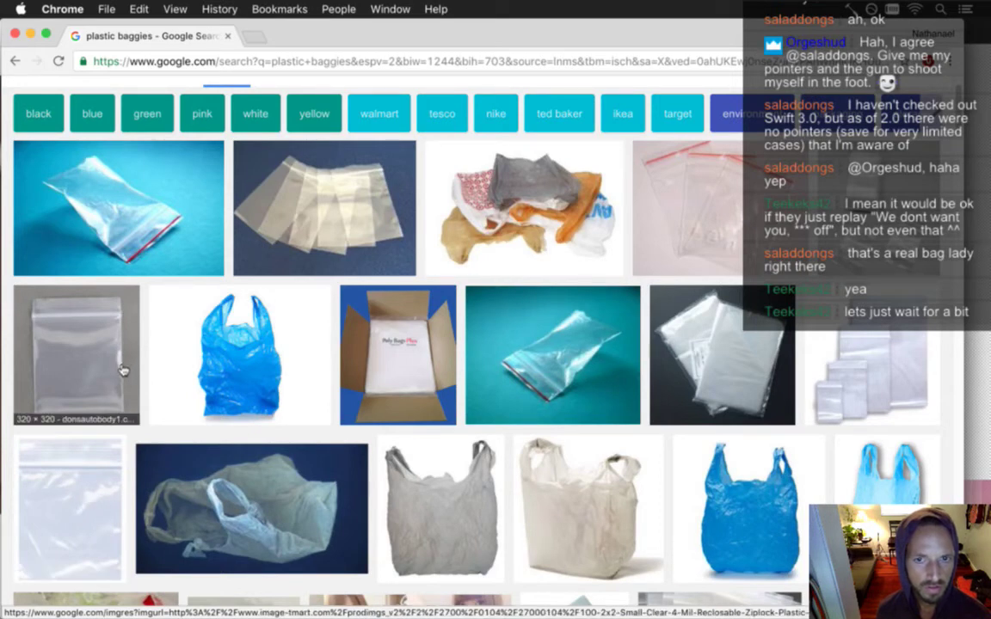
{"action": "left_click", "coordinate": [523, 346]}
{"action": "left_click", "coordinate": [721, 323]}
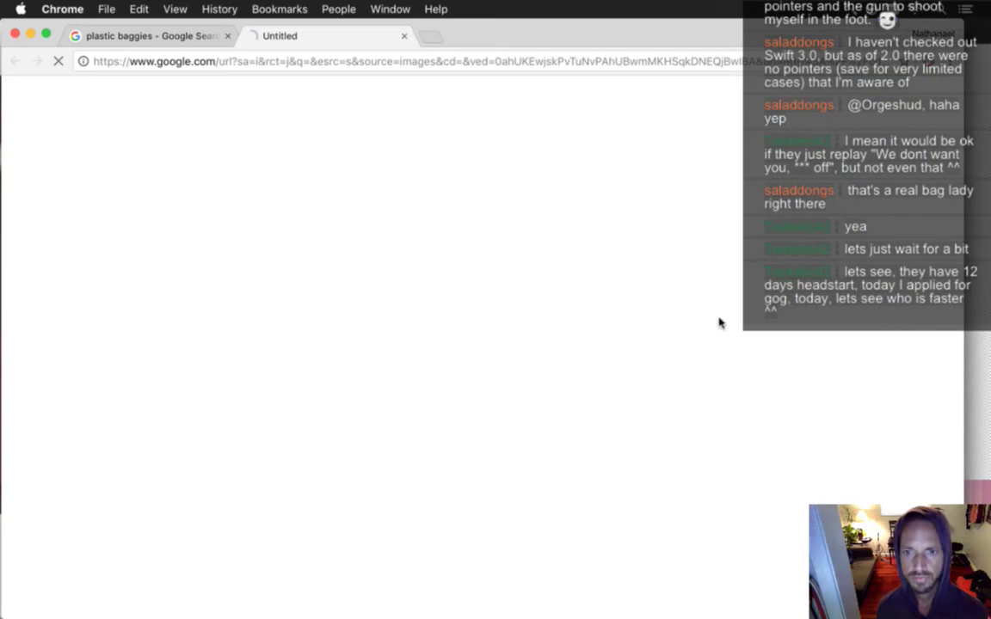
{"action": "right_click", "coordinate": [182, 161]}
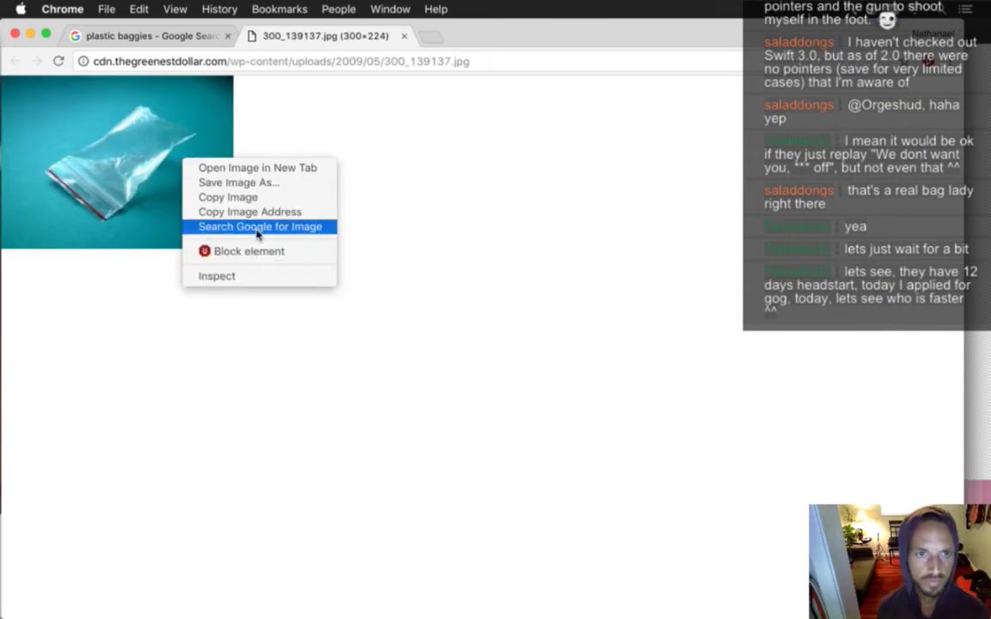
{"action": "left_click", "coordinate": [269, 198]}
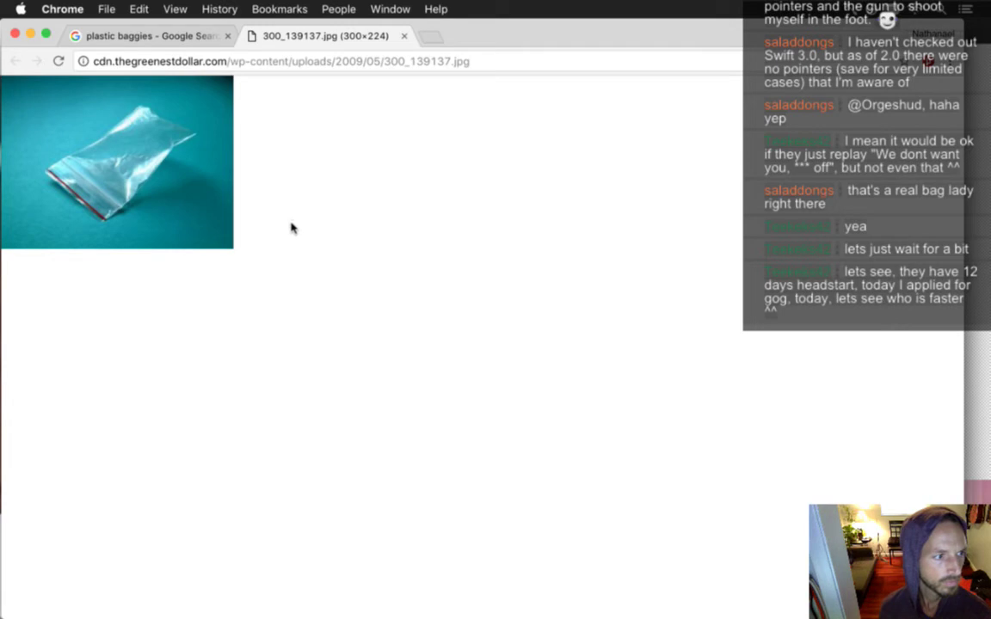
Step: Switch to Photoshop and paste the copied bag photo into a new document sized to it
{"action": "key", "text": "super+Tab"}
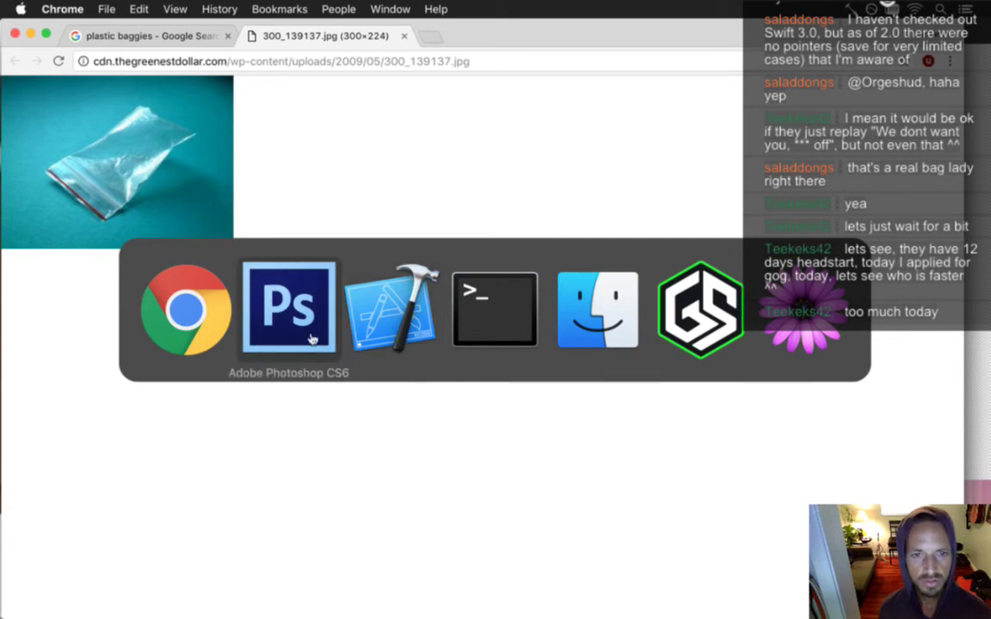
{"action": "left_click", "coordinate": [288, 307]}
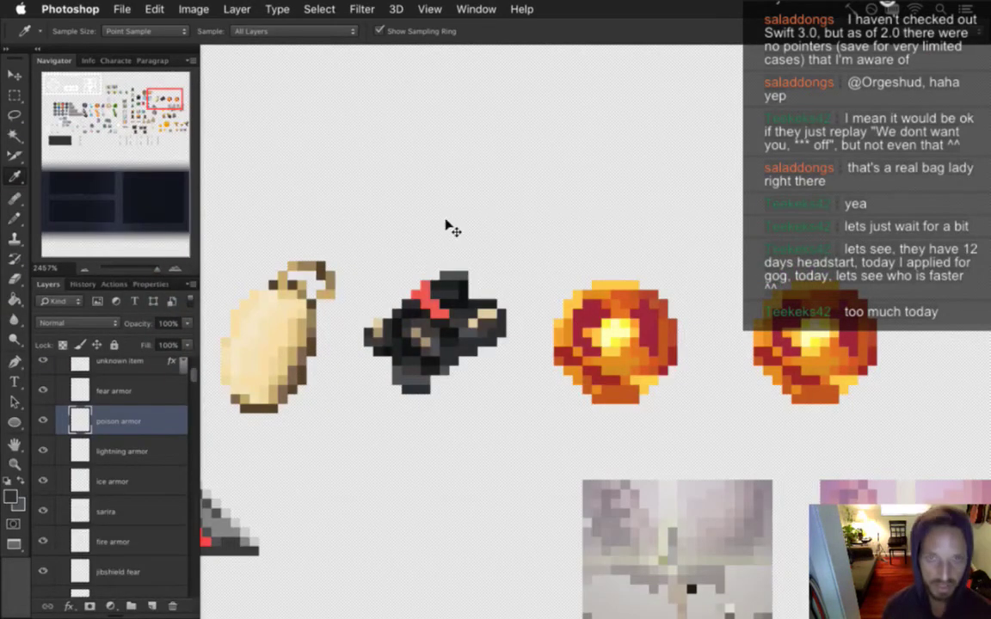
{"action": "key", "text": "super+n"}
{"action": "key", "text": "Return"}
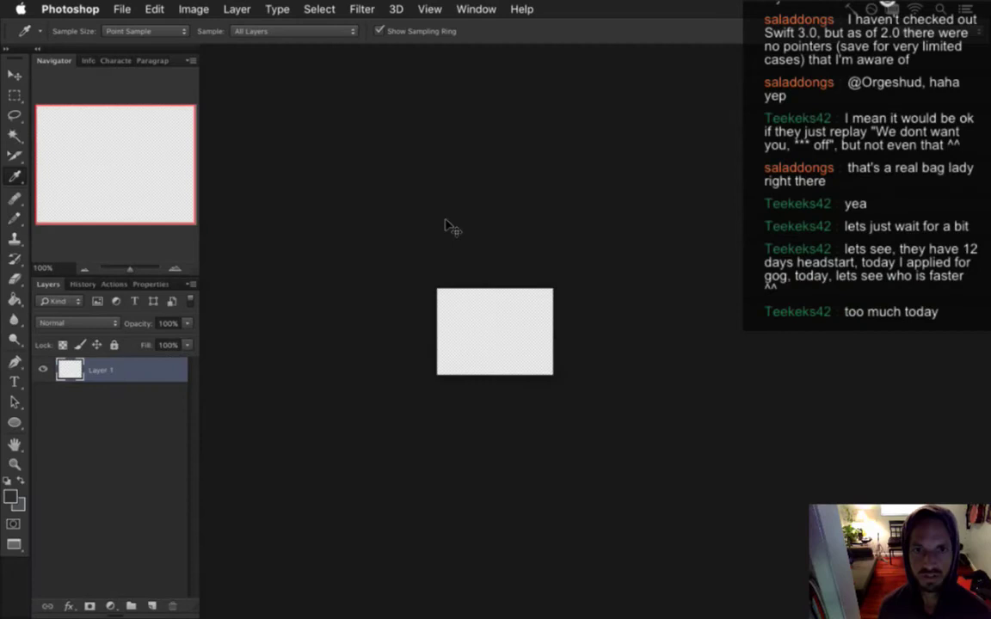
{"action": "key", "text": "super+v"}
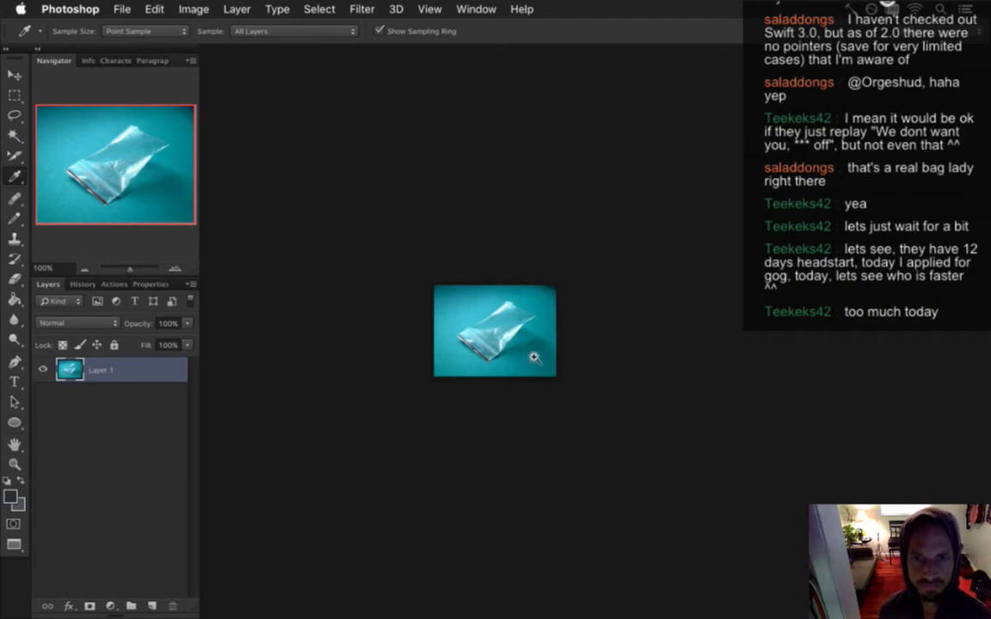
Step: Crop the pasted photo closely around the plastic bag and clear the selection
{"action": "left_click_drag", "start_coordinate": [533, 356], "coordinate": [588, 369]}
{"action": "key", "text": "m"}
{"action": "left_click_drag", "start_coordinate": [352, 209], "coordinate": [635, 420]}
{"action": "left_click", "coordinate": [193, 9]}
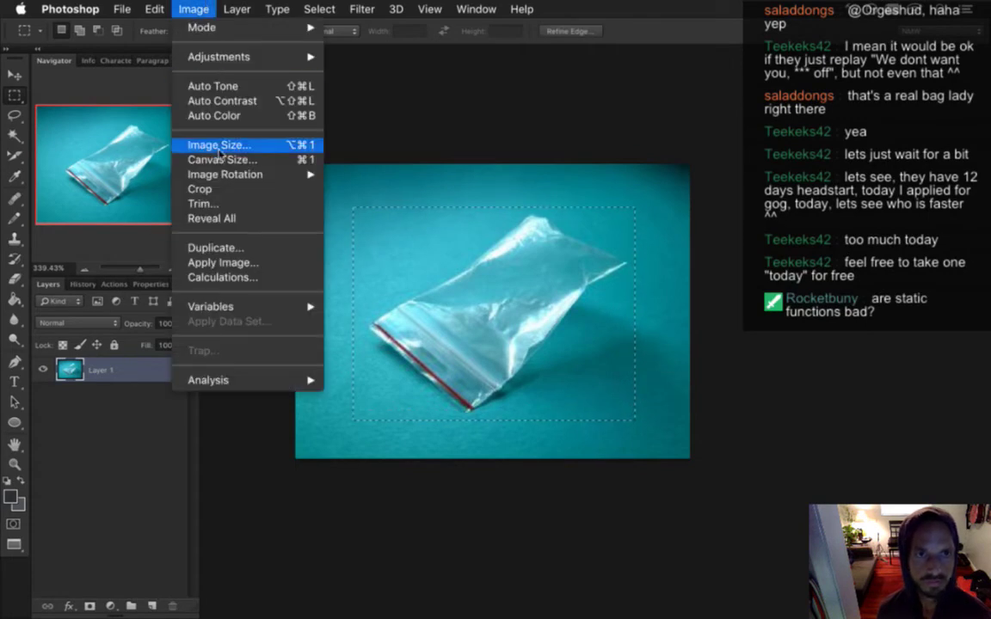
{"action": "left_click", "coordinate": [199, 188]}
{"action": "key", "text": "super+d"}
Step: Flip the bag photo vertically so the zip seal sits at its upper end
{"action": "key", "text": "v"}
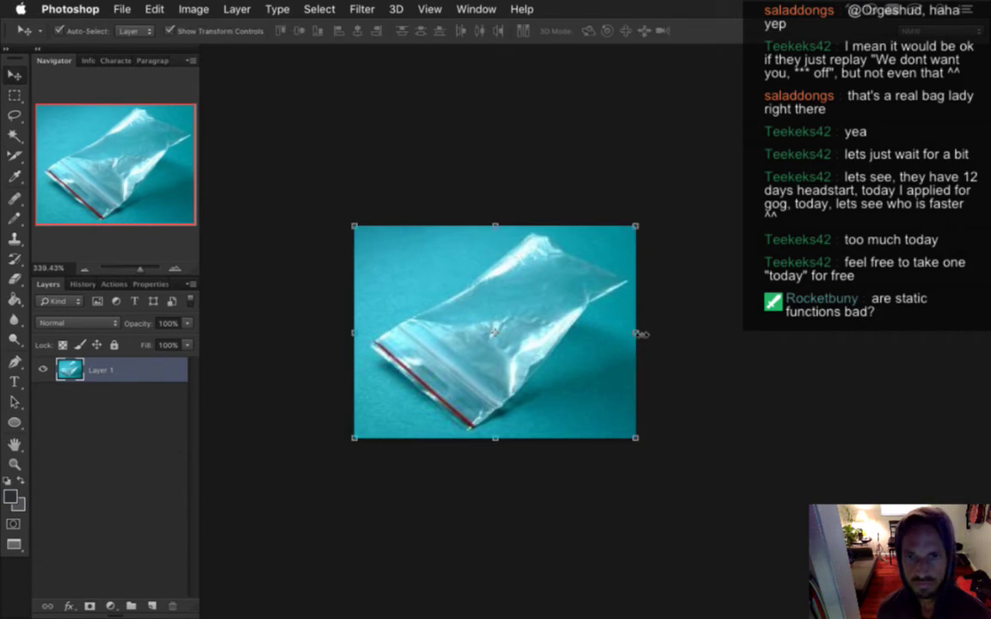
{"action": "key", "text": "super+t"}
{"action": "right_click", "coordinate": [582, 311]}
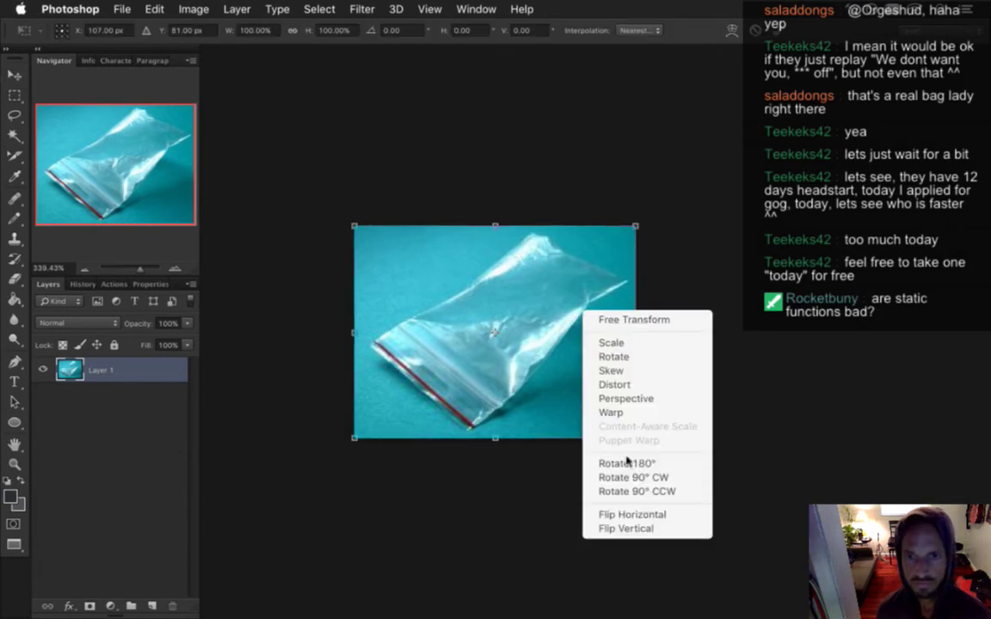
{"action": "left_click", "coordinate": [627, 514]}
{"action": "right_click", "coordinate": [584, 326]}
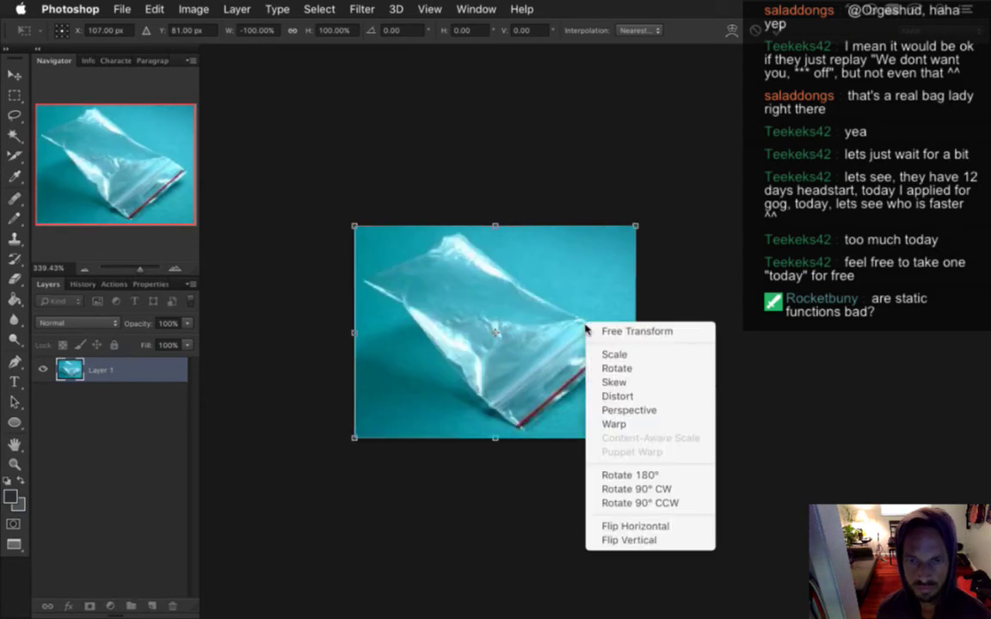
{"action": "left_click", "coordinate": [618, 539]}
{"action": "right_click", "coordinate": [572, 337]}
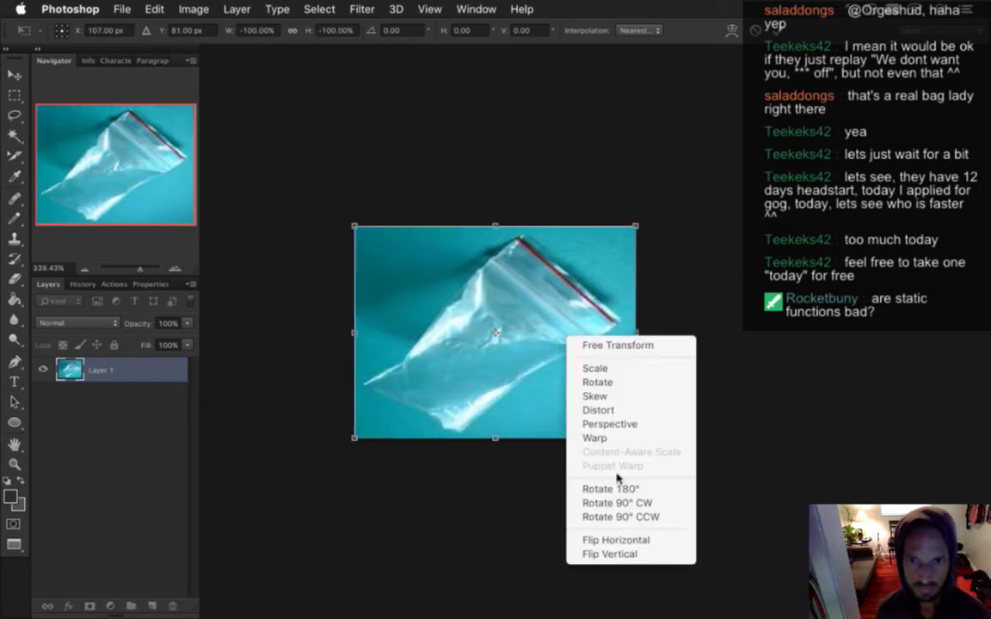
{"action": "left_click", "coordinate": [628, 538]}
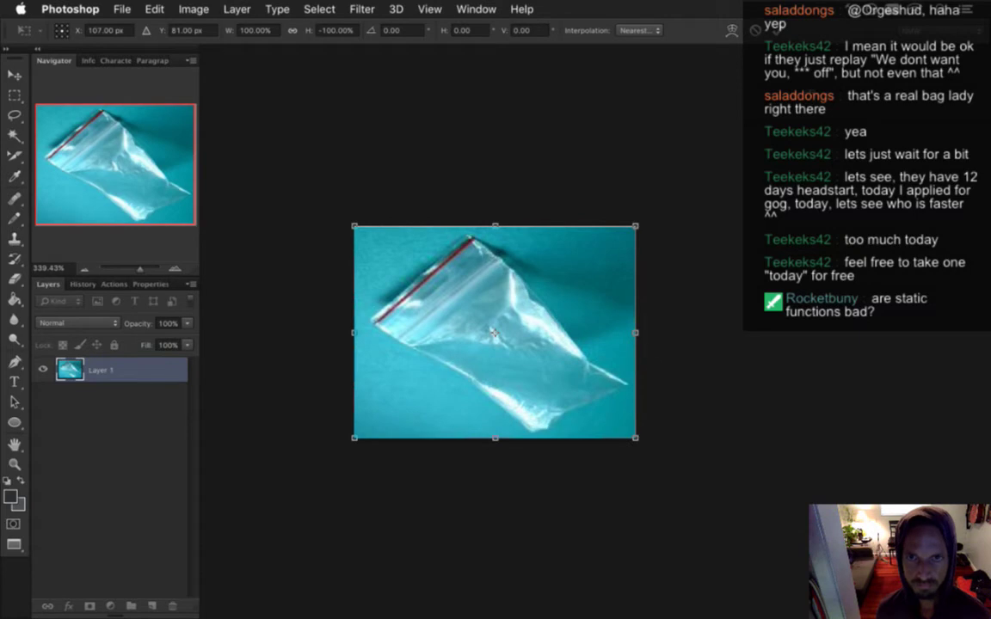
{"action": "key", "text": "Return"}
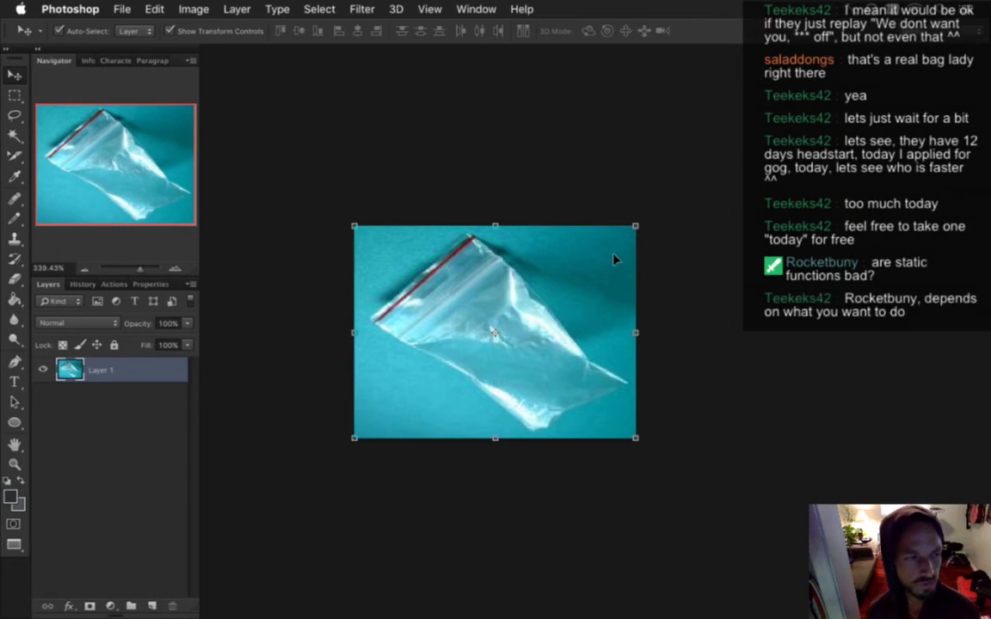
{"action": "left_click_drag", "start_coordinate": [647, 218], "coordinate": [667, 349]}
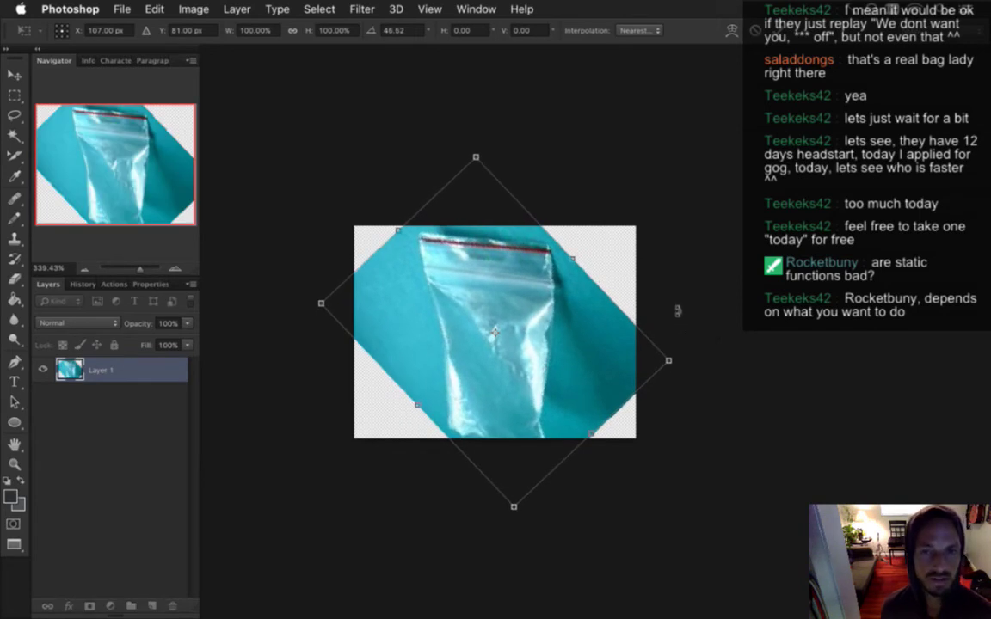
{"action": "left_click_drag", "start_coordinate": [684, 361], "coordinate": [691, 342]}
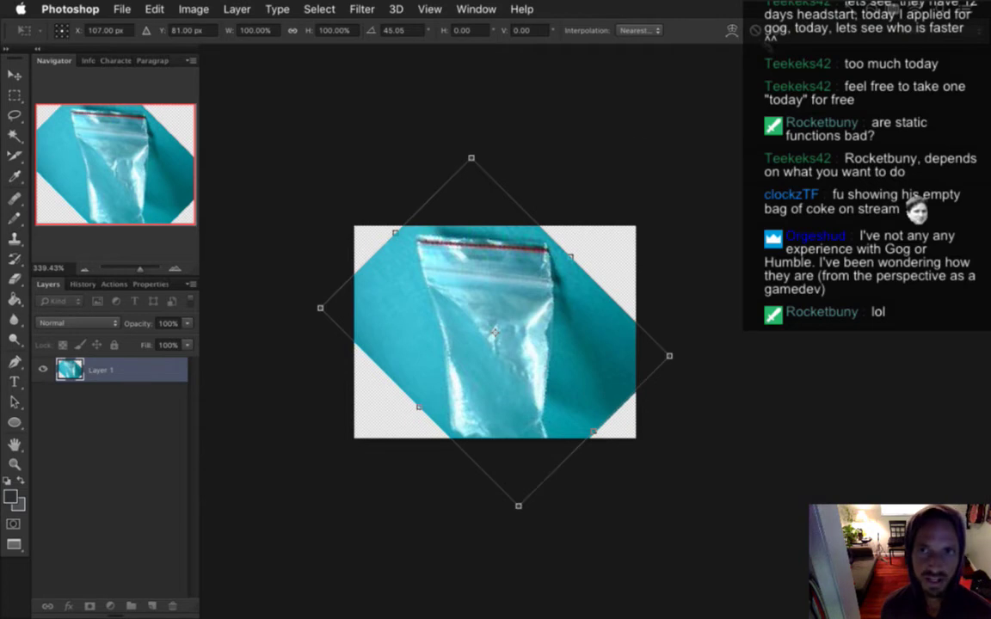
{"action": "key", "text": "Escape"}
Step: Set the canvas height to 214 pixels to make the bag document square
{"action": "left_click", "coordinate": [193, 8]}
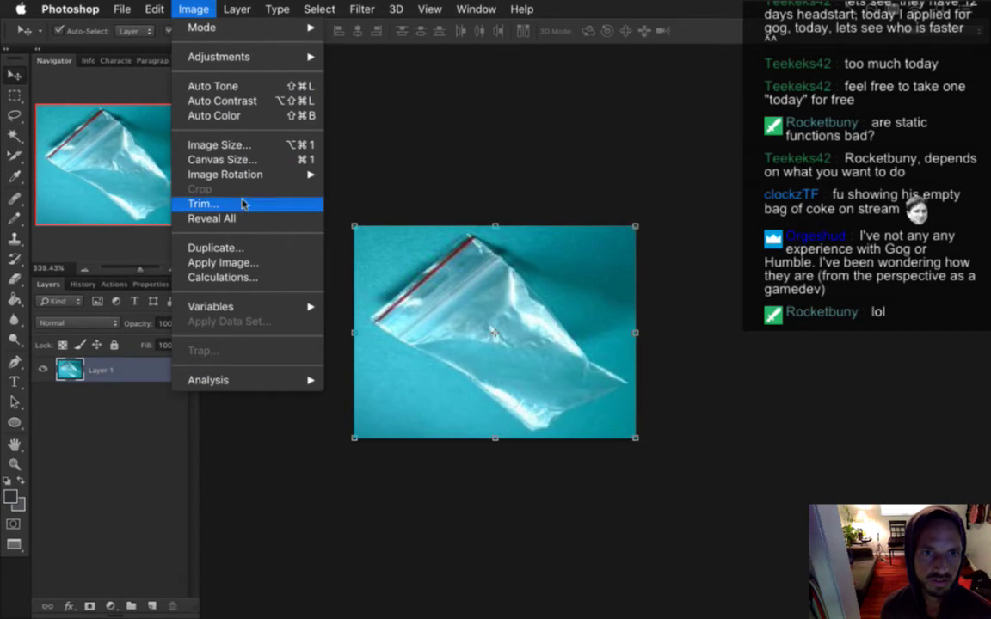
{"action": "left_click", "coordinate": [228, 160]}
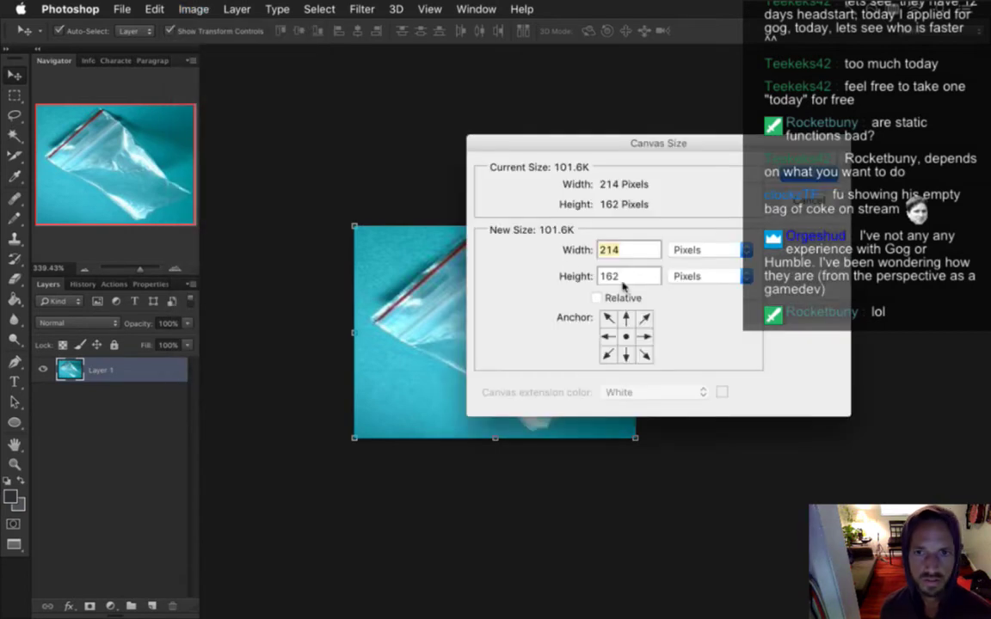
{"action": "key", "text": "Tab"}
{"action": "type", "text": "214"}
{"action": "key", "text": "Return"}
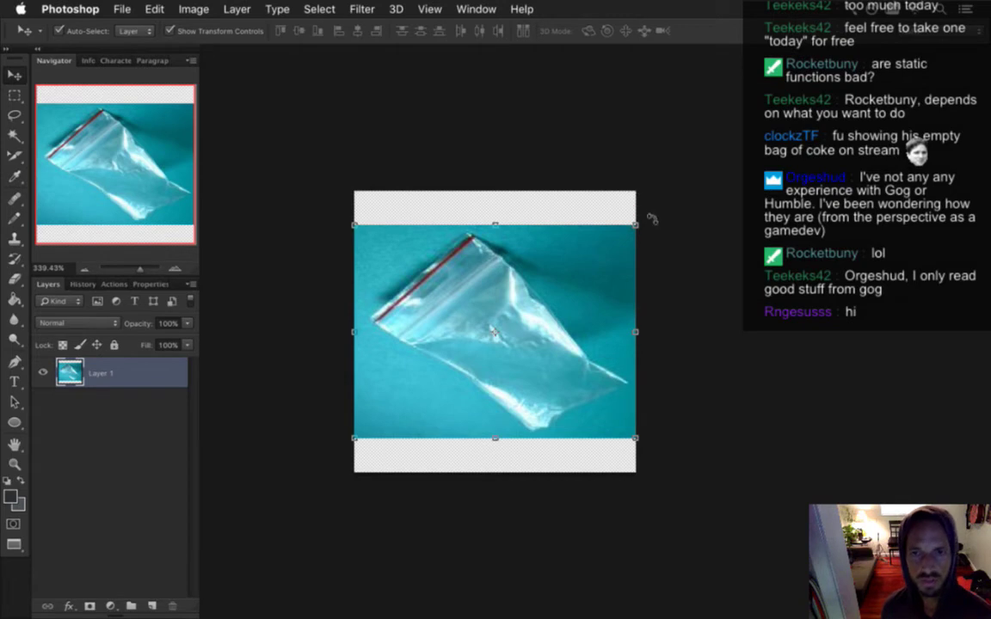
Step: Rotate the bag photo about 44° clockwise so the bag stands upright with its seal nearly horizontal
{"action": "left_click_drag", "start_coordinate": [646, 217], "coordinate": [674, 348]}
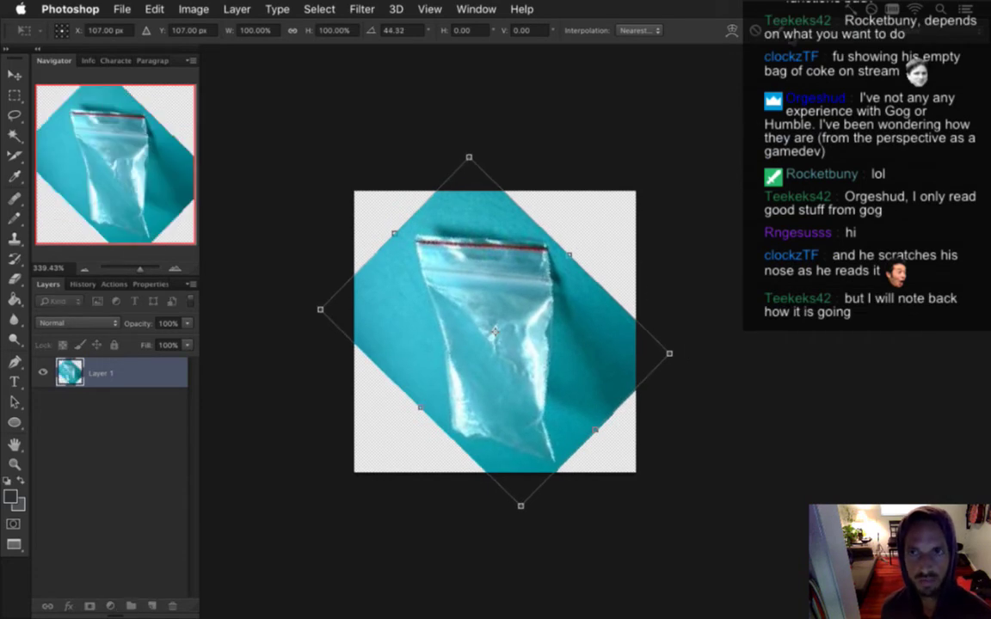
{"action": "key", "text": "Return"}
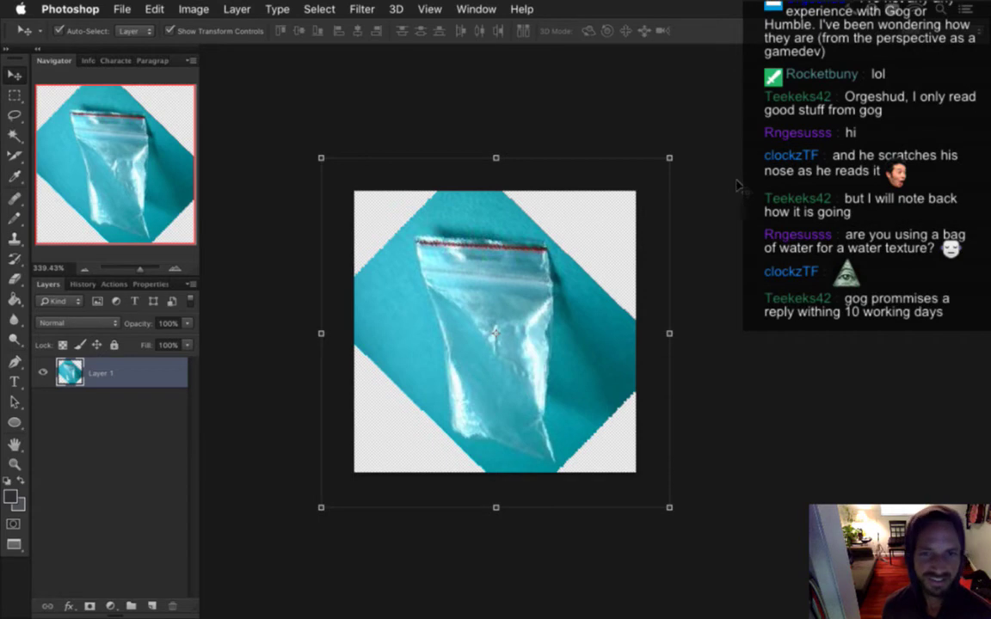
{"action": "key", "text": "m"}
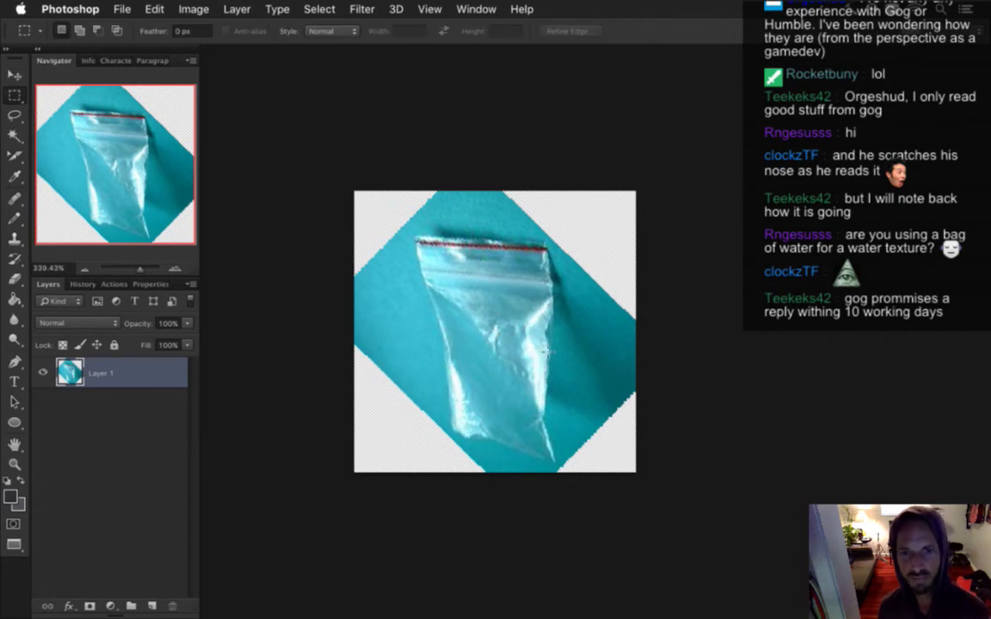
Step: Switch to Chrome, close the bag image tab and search Google Images for "plastic bag of playa dust"
{"action": "key", "text": "super+Tab"}
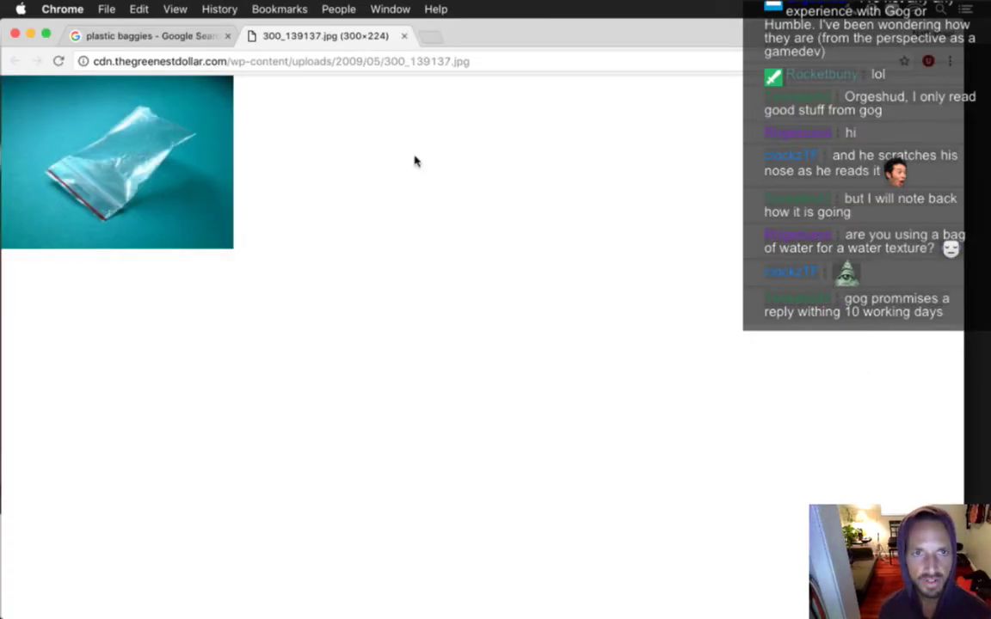
{"action": "key", "text": "super+w"}
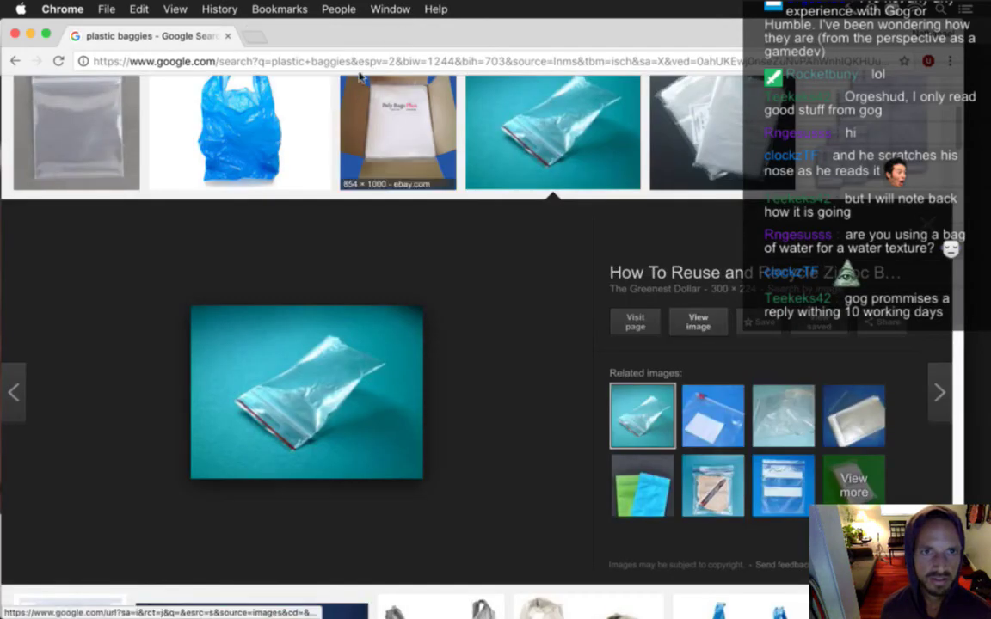
{"action": "left_click", "coordinate": [374, 65]}
{"action": "type", "text": "plastic bag "}
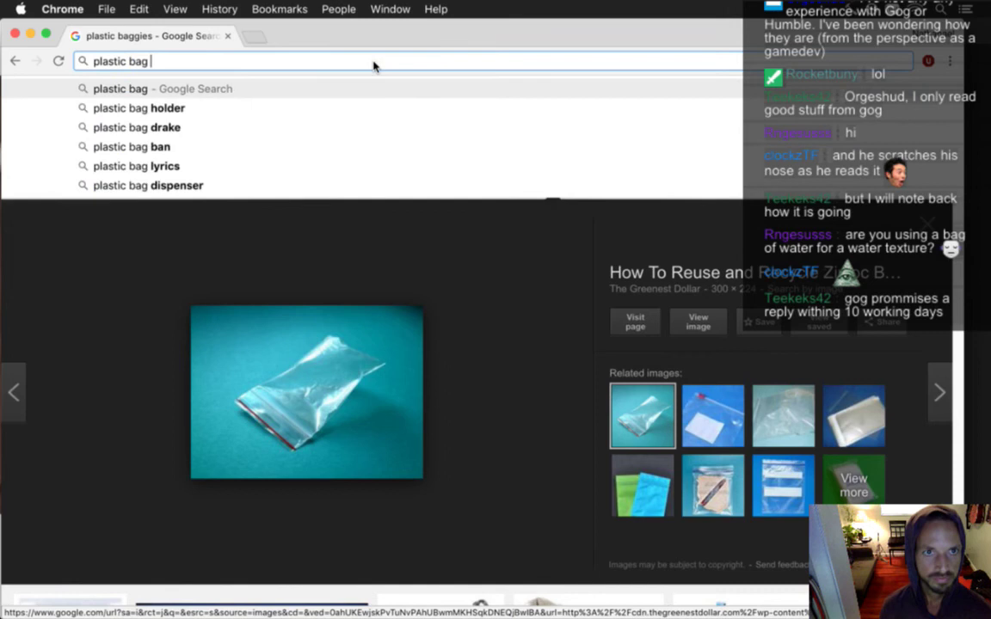
{"action": "type", "text": "of playa dust"}
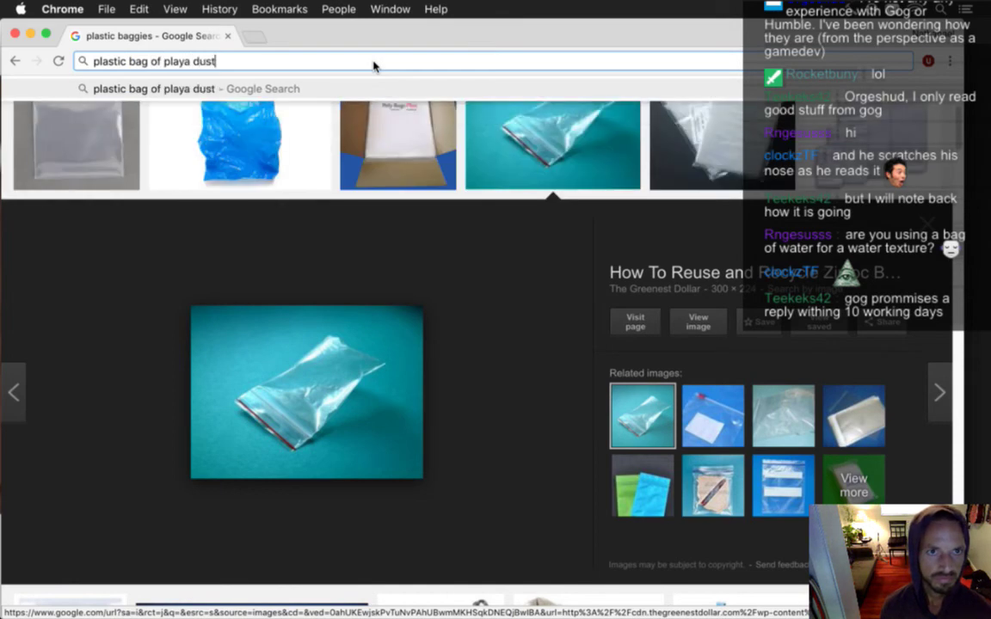
{"action": "key", "text": "Return"}
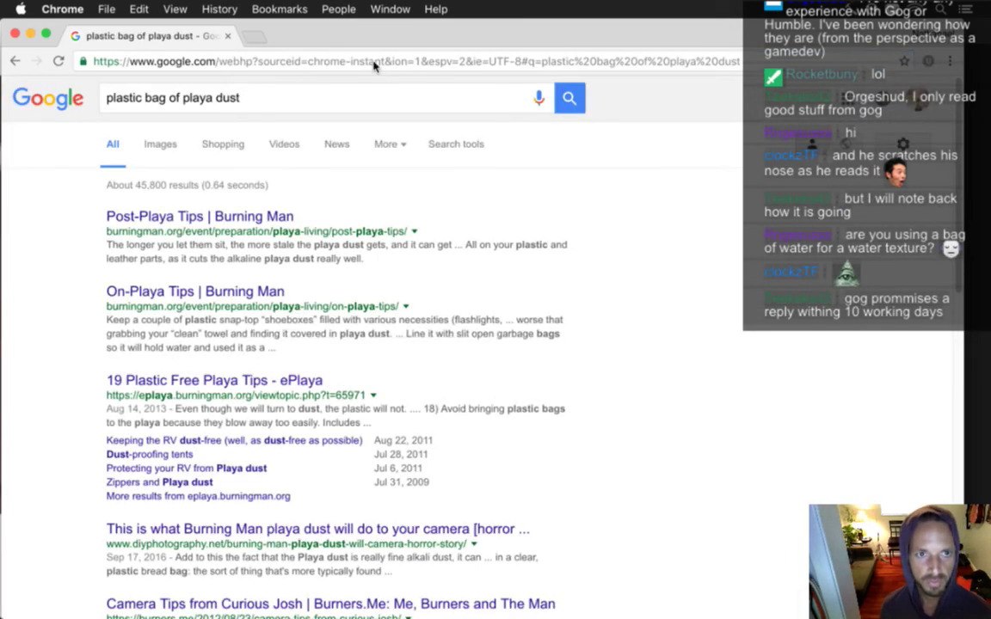
{"action": "left_click", "coordinate": [160, 144]}
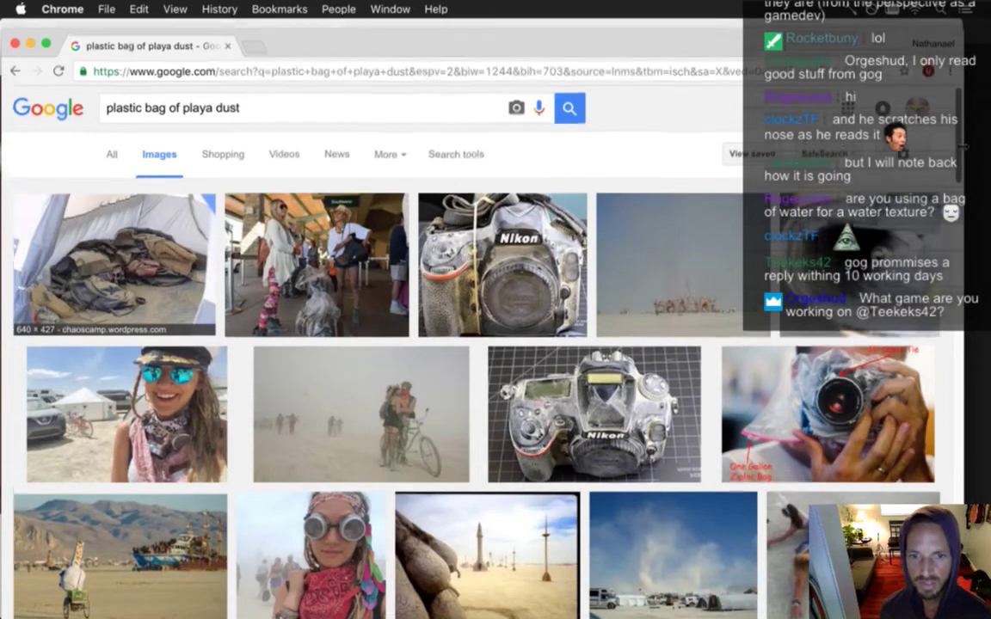
Step: Examine the image results for a plastic bag filled with playa dust, preview the LOVE sculpture photo and return to the web results
{"action": "scroll", "coordinate": [437, 344], "scroll_direction": "down", "scroll_amount": 3}
{"action": "scroll", "coordinate": [437, 344], "scroll_direction": "down", "scroll_amount": 8}
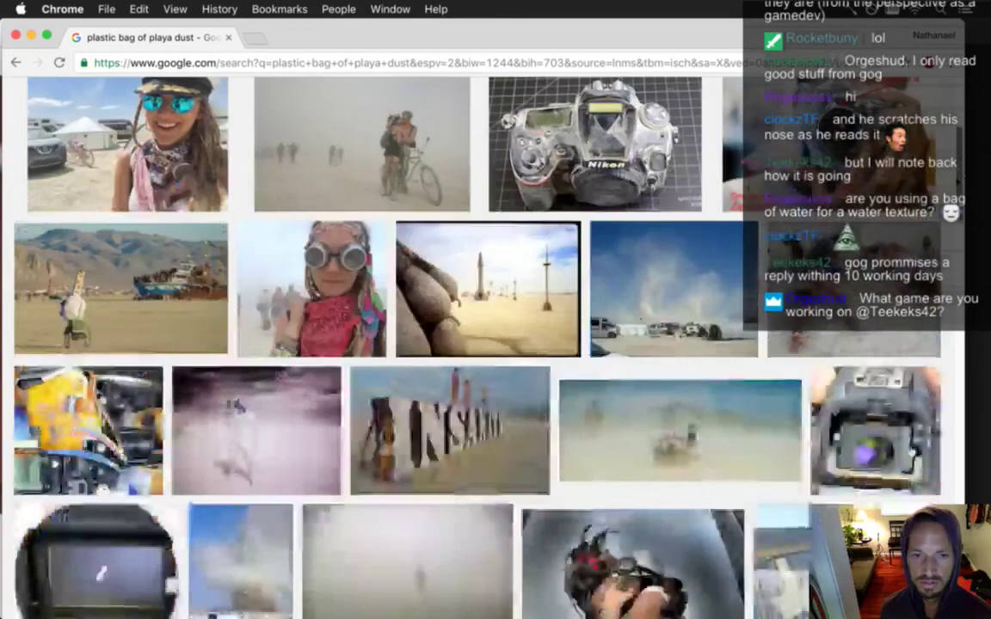
{"action": "scroll", "coordinate": [437, 344], "scroll_direction": "down", "scroll_amount": 2}
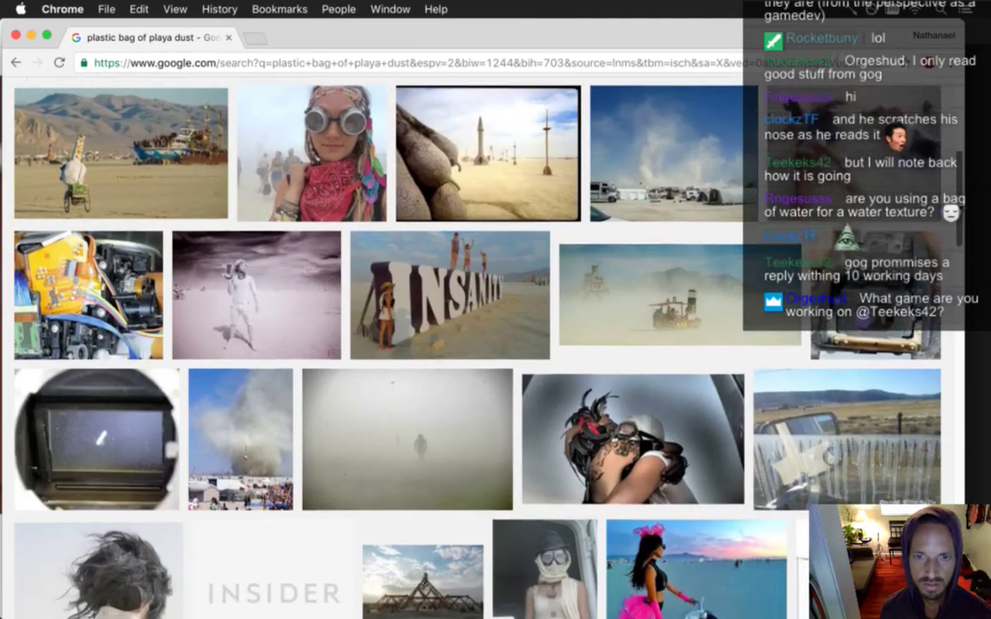
{"action": "scroll", "coordinate": [437, 344], "scroll_direction": "down", "scroll_amount": 1}
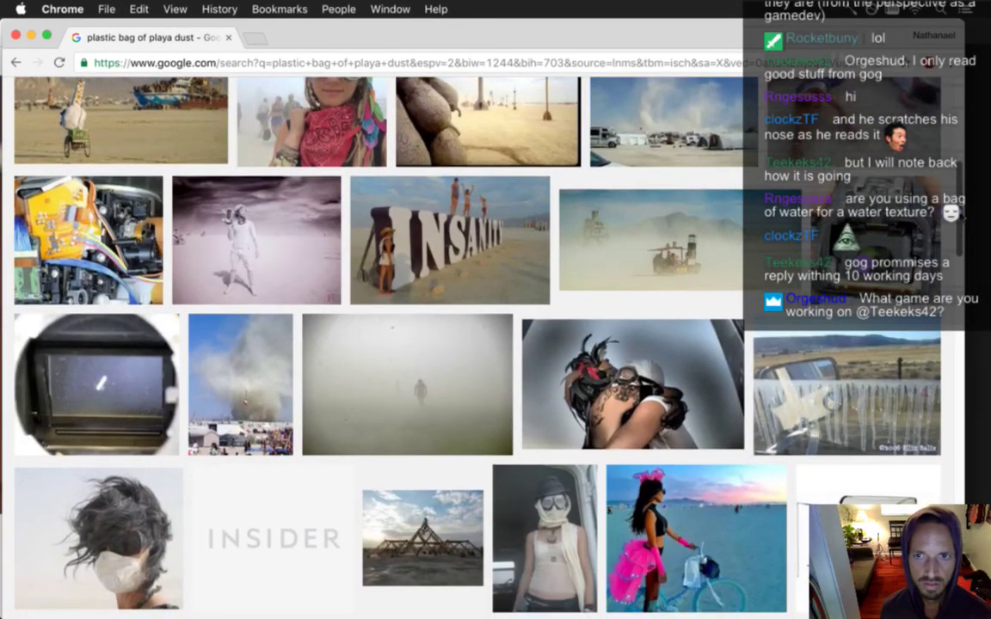
{"action": "scroll", "coordinate": [437, 344], "scroll_direction": "down", "scroll_amount": 12}
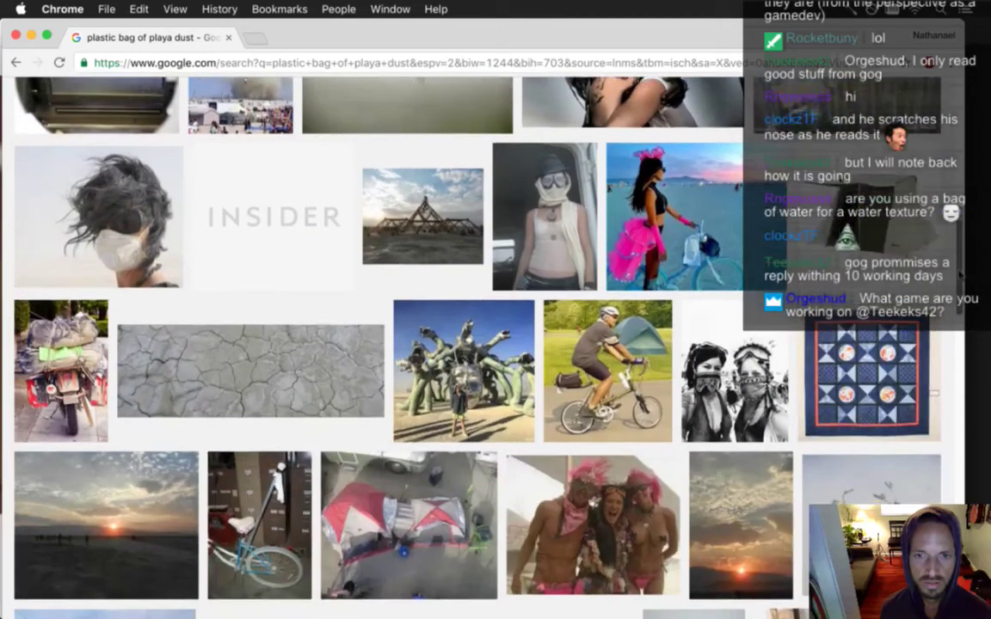
{"action": "scroll", "coordinate": [437, 344], "scroll_direction": "down", "scroll_amount": 1}
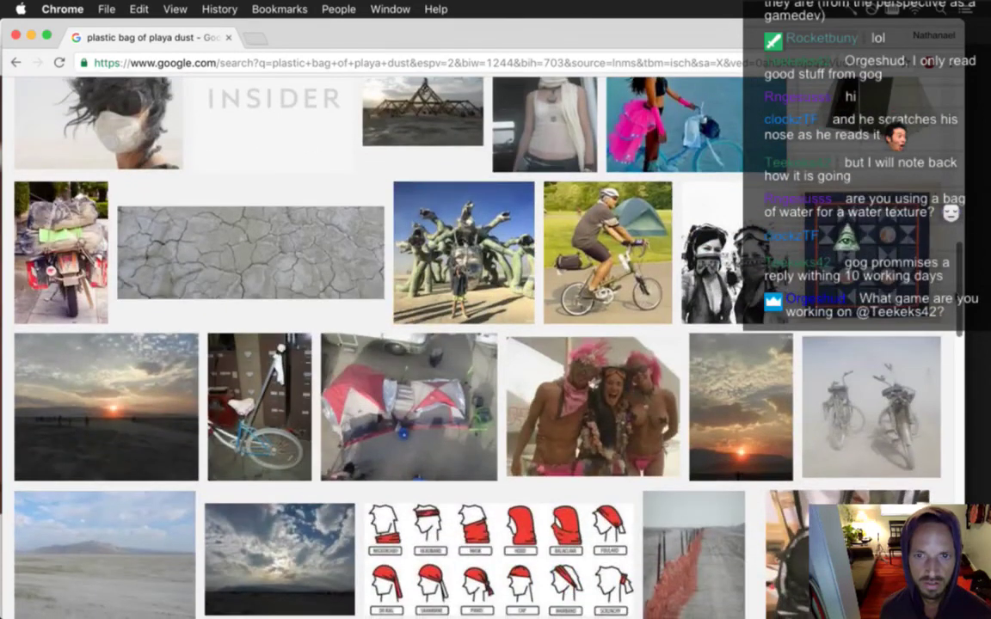
{"action": "scroll", "coordinate": [953, 341], "scroll_direction": "down", "scroll_amount": 7}
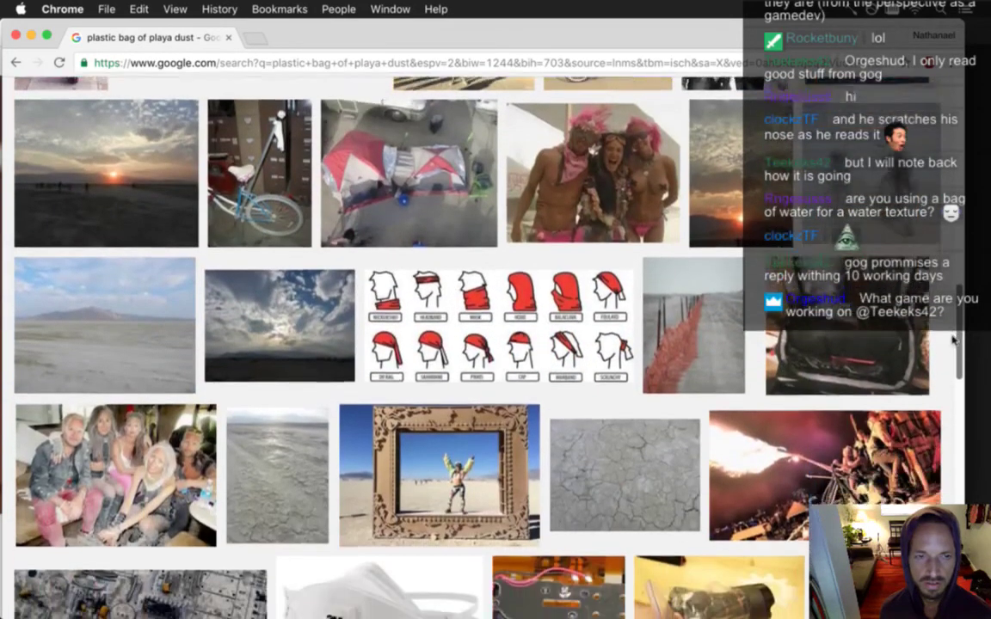
{"action": "scroll", "coordinate": [952, 342], "scroll_direction": "down", "scroll_amount": 4}
{"action": "scroll", "coordinate": [953, 361], "scroll_direction": "down", "scroll_amount": 2}
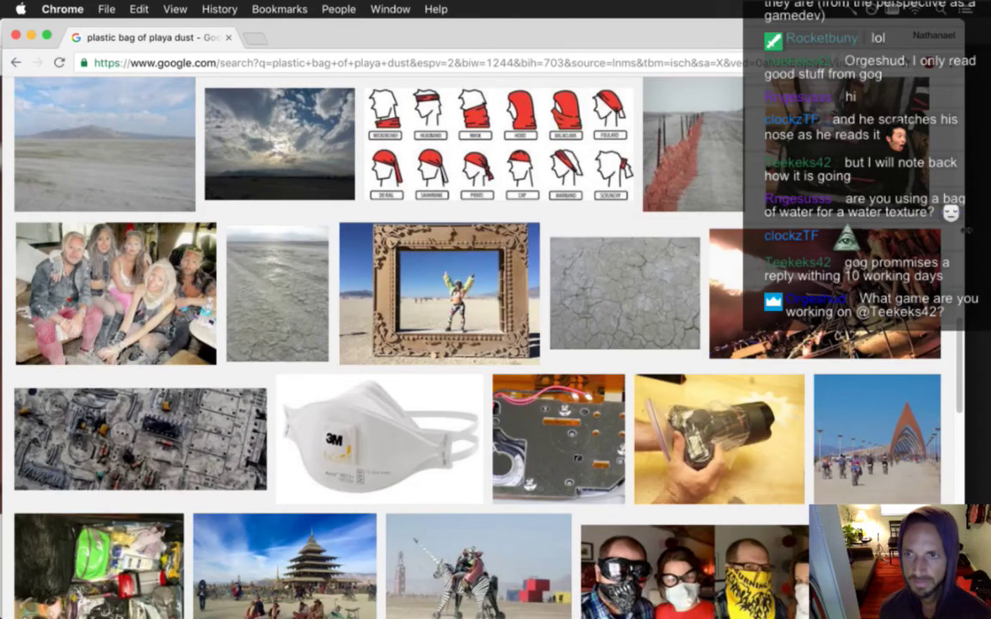
{"action": "left_click_drag", "start_coordinate": [959, 346], "coordinate": [961, 381]}
{"action": "scroll", "coordinate": [929, 378], "scroll_direction": "down", "scroll_amount": 2}
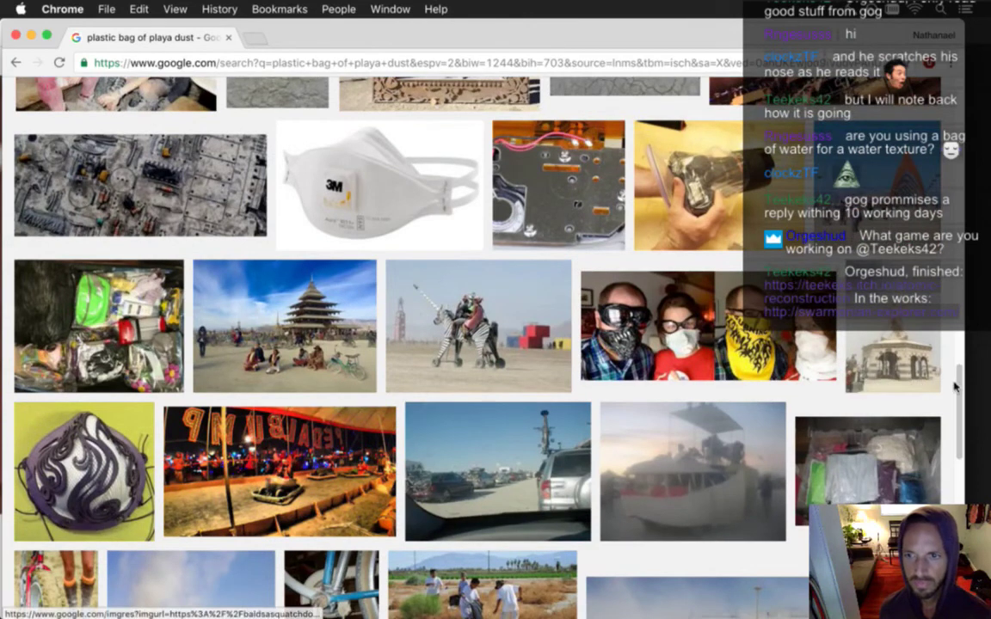
{"action": "scroll", "coordinate": [959, 412], "scroll_direction": "down", "scroll_amount": 3}
{"action": "scroll", "coordinate": [959, 413], "scroll_direction": "down", "scroll_amount": 8}
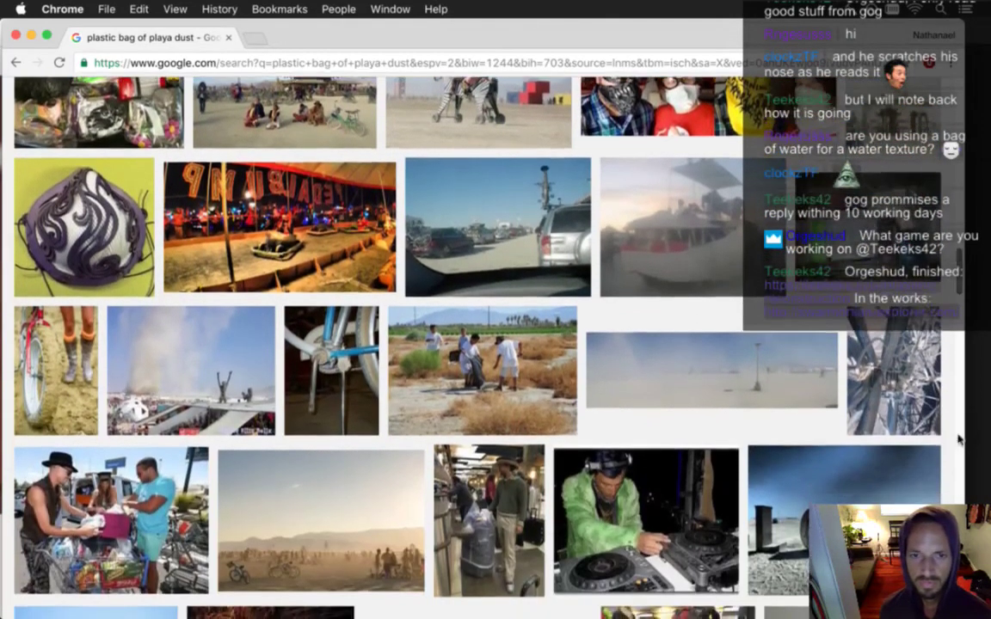
{"action": "scroll", "coordinate": [959, 453], "scroll_direction": "down", "scroll_amount": 2}
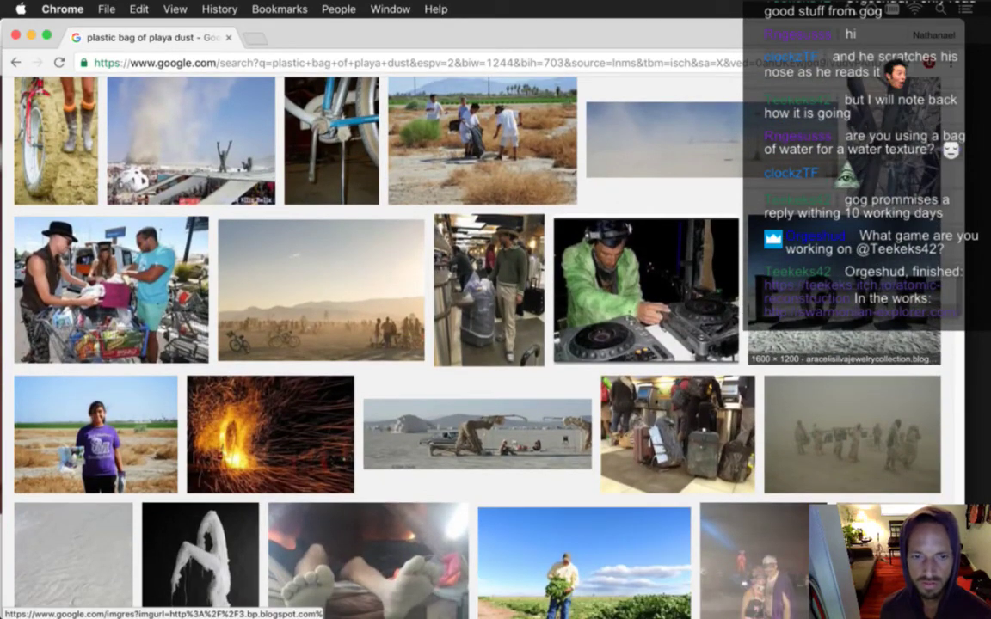
{"action": "left_click", "coordinate": [843, 292]}
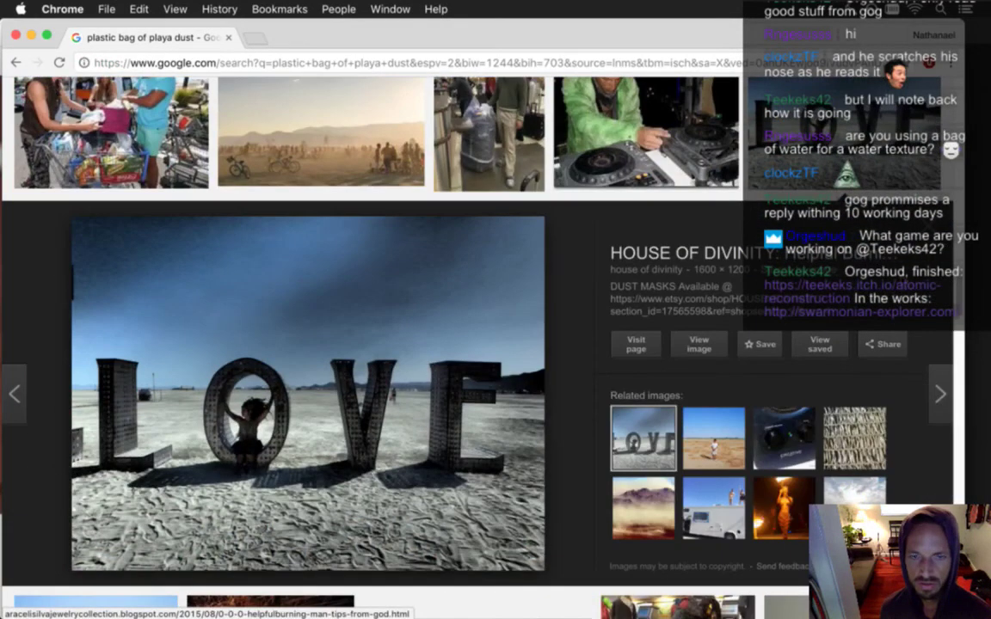
{"action": "key", "text": "Escape"}
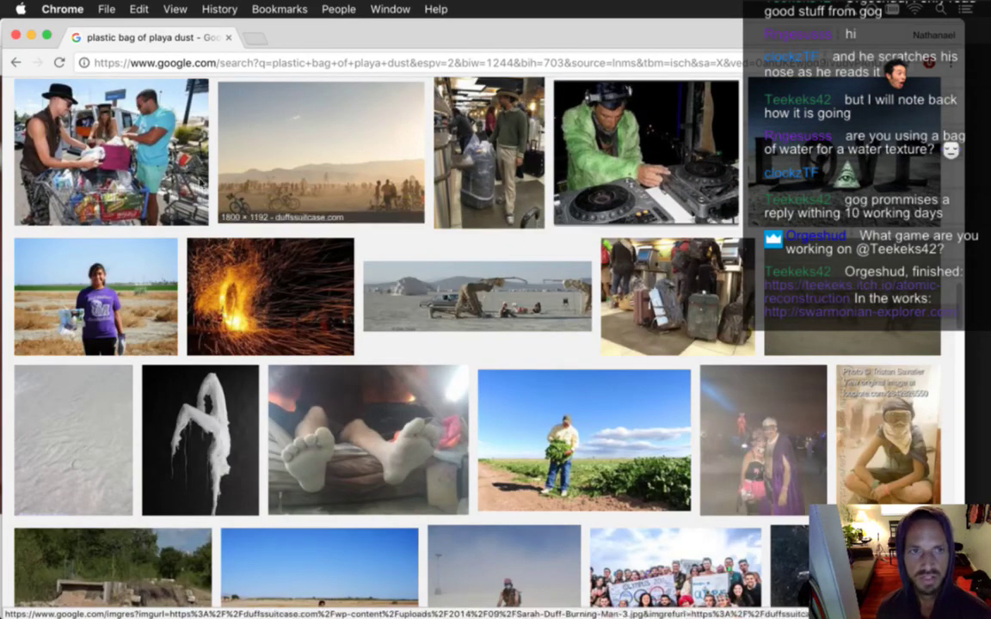
{"action": "left_click", "coordinate": [16, 62]}
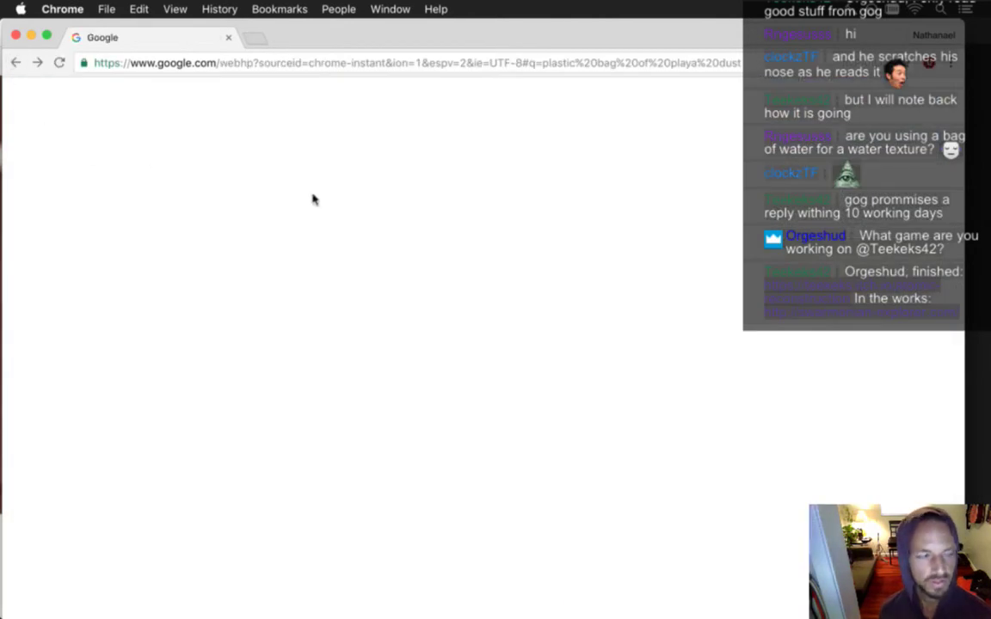
Step: Switch to Photoshop and erase most of the teal background around the bag with a size 80 eraser
{"action": "key", "text": "super+Tab"}
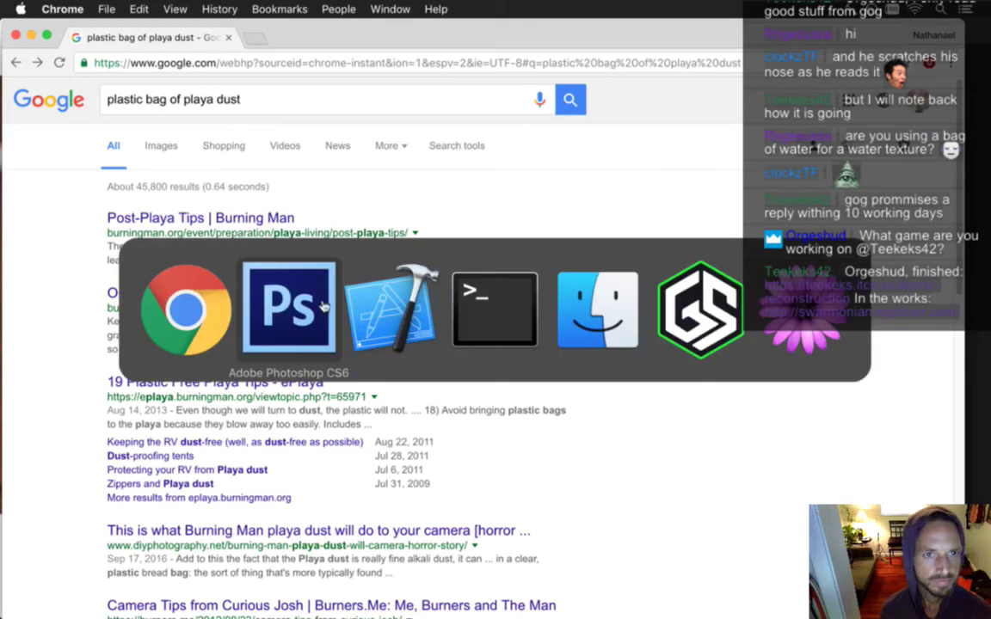
{"action": "left_click", "coordinate": [357, 305]}
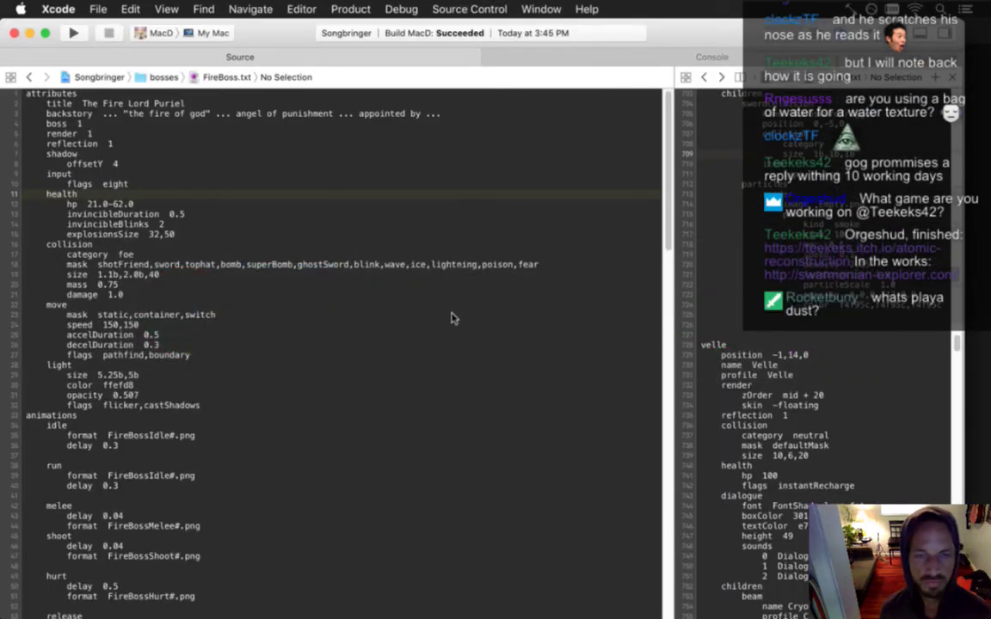
{"action": "key", "text": "super+Tab"}
{"action": "left_click", "coordinate": [394, 317]}
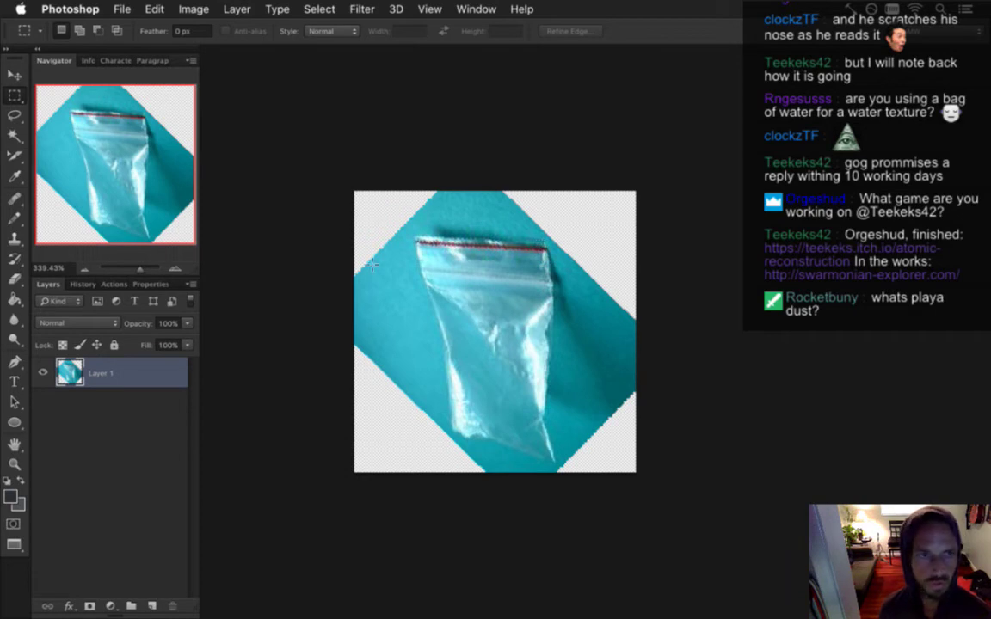
{"action": "key", "text": "e"}
{"action": "key", "text": "bracketright"}
{"action": "key", "text": "bracketright"}
{"action": "key", "text": "bracketright"}
{"action": "key", "text": "bracketright"}
{"action": "key", "text": "bracketright"}
{"action": "key", "text": "bracketright"}
{"action": "key", "text": "bracketright"}
{"action": "key", "text": "bracketright"}
{"action": "key", "text": "bracketright"}
{"action": "key", "text": "bracketright"}
{"action": "key", "text": "bracketright"}
{"action": "key", "text": "bracketright"}
{"action": "key", "text": "bracketright"}
{"action": "key", "text": "bracketright"}
{"action": "key", "text": "bracketright"}
{"action": "mouse_move", "coordinate": [387, 416]}
{"action": "left_mouse_down"}
{"action": "mouse_move", "coordinate": [354, 258]}
{"action": "mouse_move", "coordinate": [376, 395]}
{"action": "mouse_move", "coordinate": [463, 551]}
{"action": "mouse_move", "coordinate": [595, 225]}
{"action": "mouse_move", "coordinate": [618, 464]}
{"action": "mouse_move", "coordinate": [600, 550]}
{"action": "left_mouse_up"}
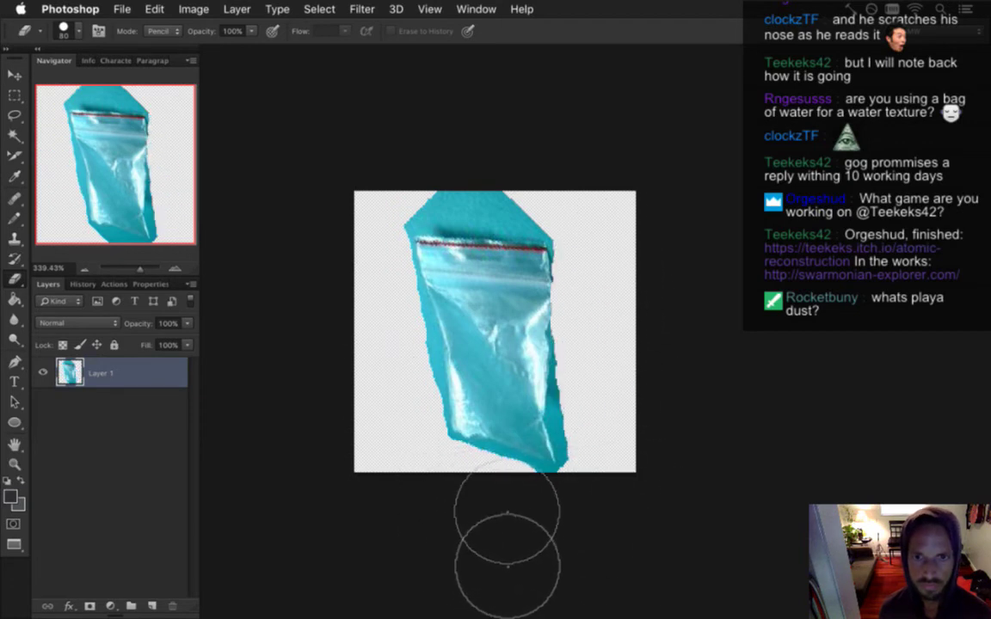
{"action": "mouse_move", "coordinate": [419, 210]}
{"action": "left_mouse_down"}
{"action": "mouse_move", "coordinate": [420, 166]}
{"action": "mouse_move", "coordinate": [522, 172]}
{"action": "left_mouse_up"}
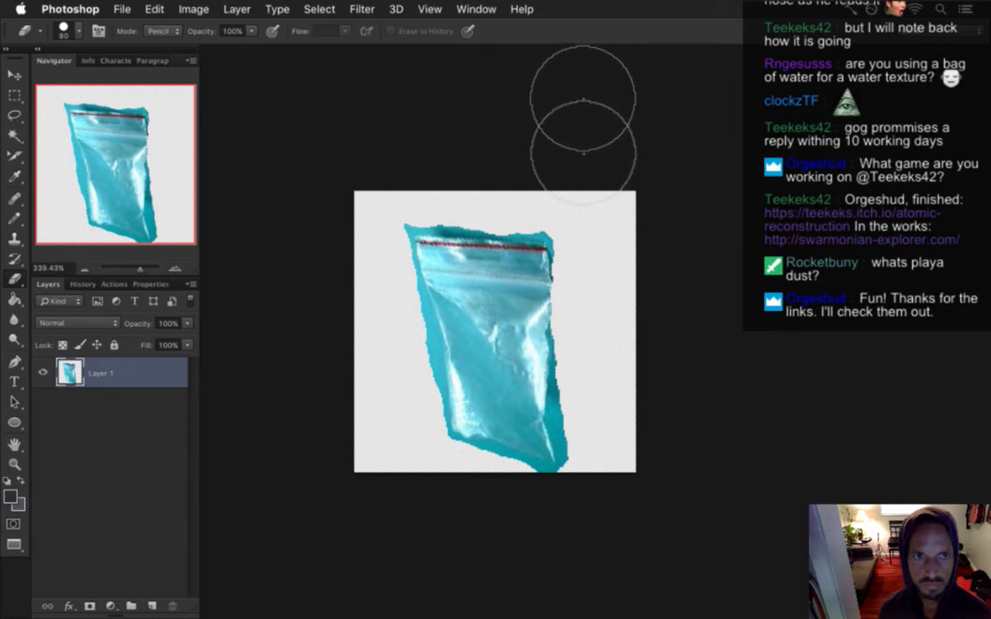
Step: Transform the bag layer, moving it slightly up and warping its lower left corner outward to widen the bag's base
{"action": "key", "text": "v"}
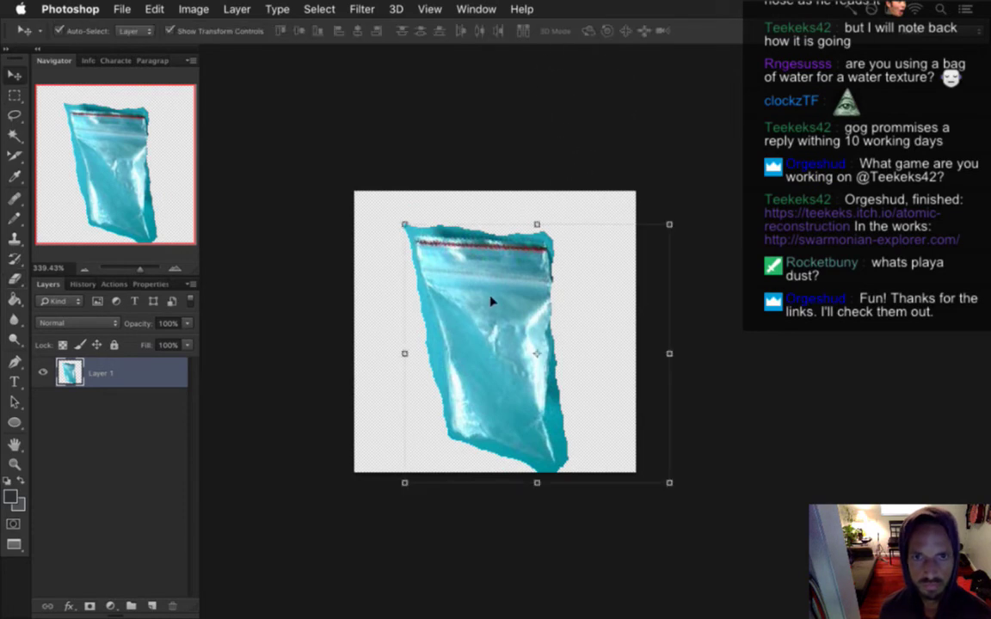
{"action": "key", "text": "ctrl+t"}
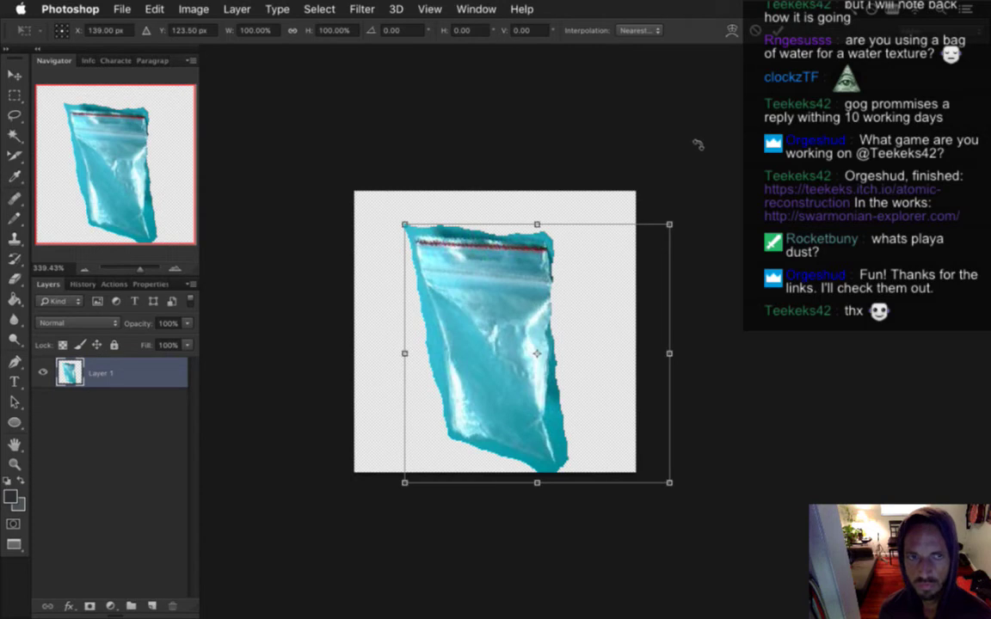
{"action": "left_click_drag", "start_coordinate": [443, 427], "coordinate": [448, 403]}
{"action": "right_click", "coordinate": [469, 391]}
{"action": "left_click", "coordinate": [499, 500]}
{"action": "left_click_drag", "start_coordinate": [405, 464], "coordinate": [360, 511]}
{"action": "left_click_drag", "start_coordinate": [493, 372], "coordinate": [590, 369]}
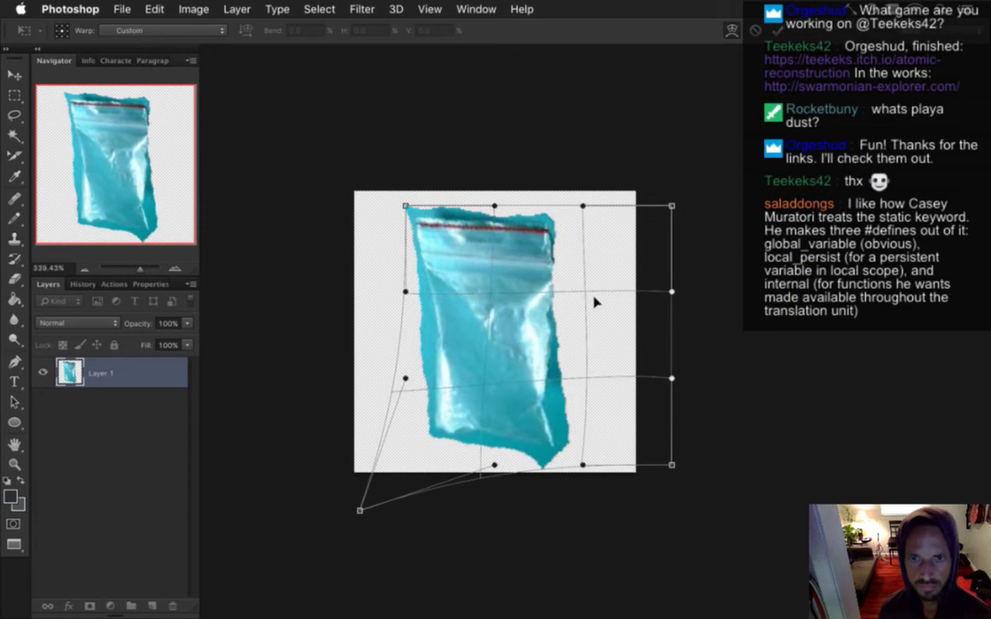
Step: Refine the warp by levelling the seal and pushing the bag's right side outward, apply it and activate the Rectangular Marquee tool
{"action": "left_click_drag", "start_coordinate": [586, 283], "coordinate": [589, 282]}
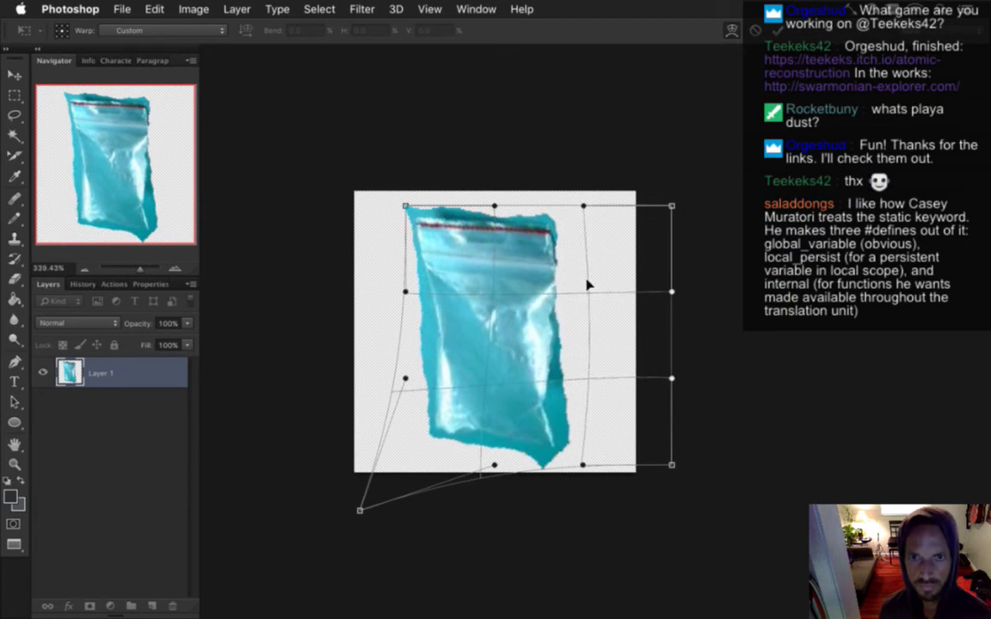
{"action": "left_click_drag", "start_coordinate": [584, 465], "coordinate": [588, 444]}
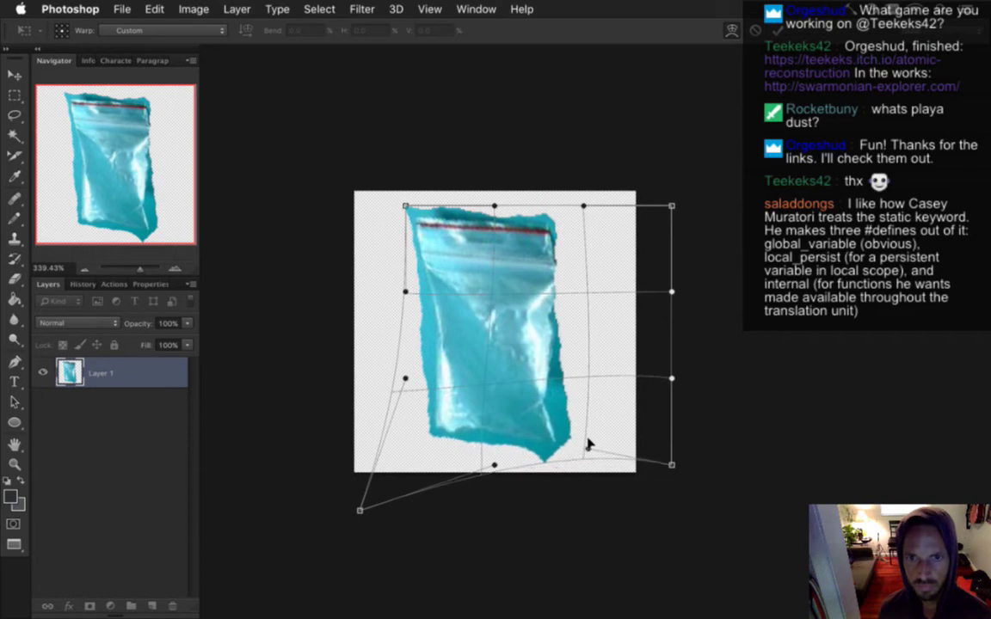
{"action": "left_click_drag", "start_coordinate": [405, 207], "coordinate": [408, 212]}
{"action": "left_click_drag", "start_coordinate": [494, 202], "coordinate": [493, 209]}
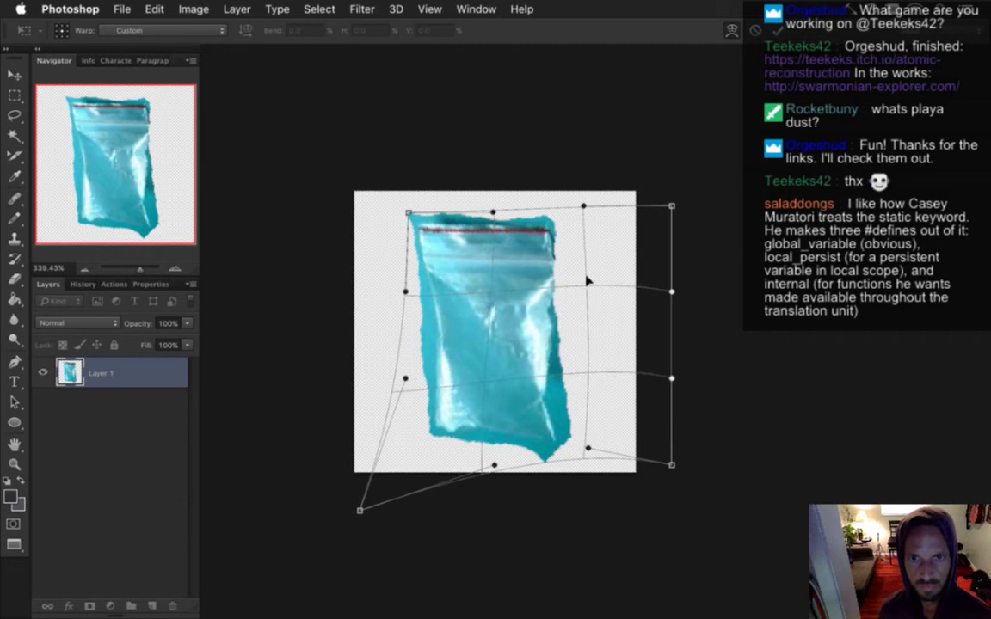
{"action": "left_click_drag", "start_coordinate": [586, 349], "coordinate": [591, 370]}
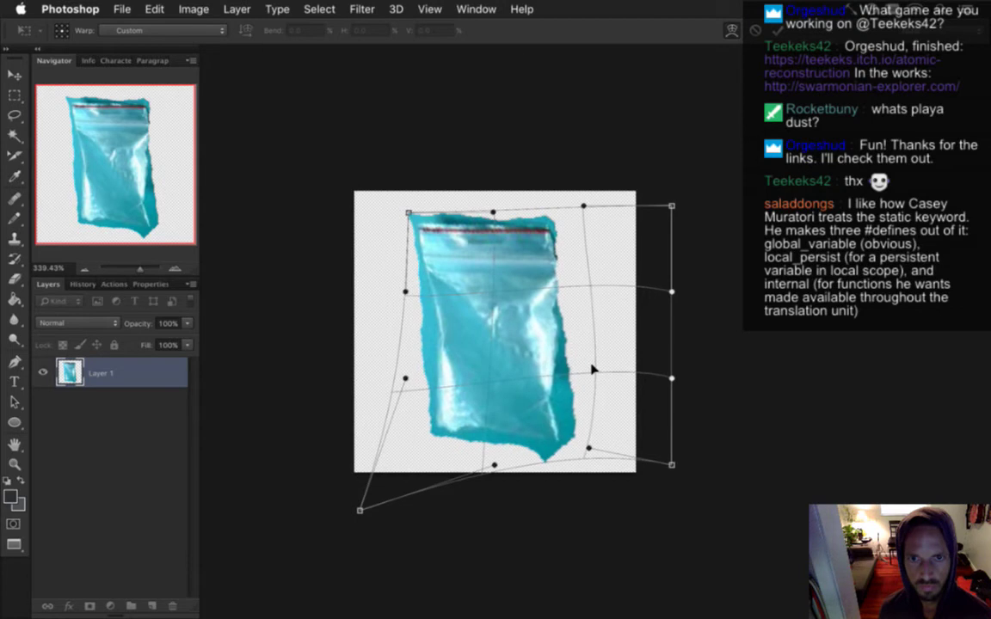
{"action": "key", "text": "Return"}
{"action": "key", "text": "m"}
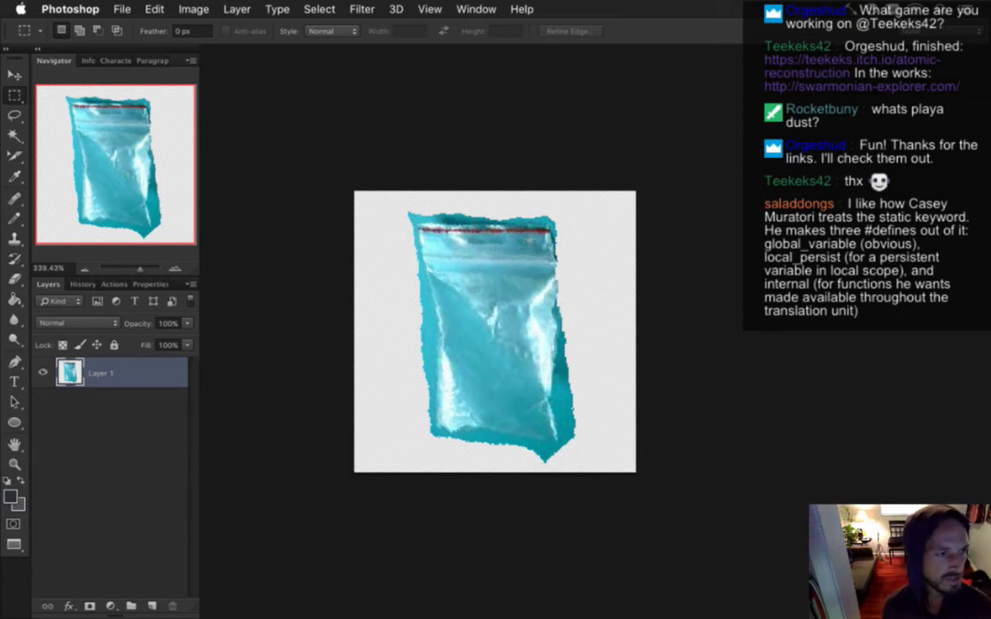
Step: Switch to Chrome, look at the image results for "plastic bag of playa dust" again and return to Photoshop
{"action": "key", "text": "super+Tab"}
{"action": "key", "text": "super+Tab"}
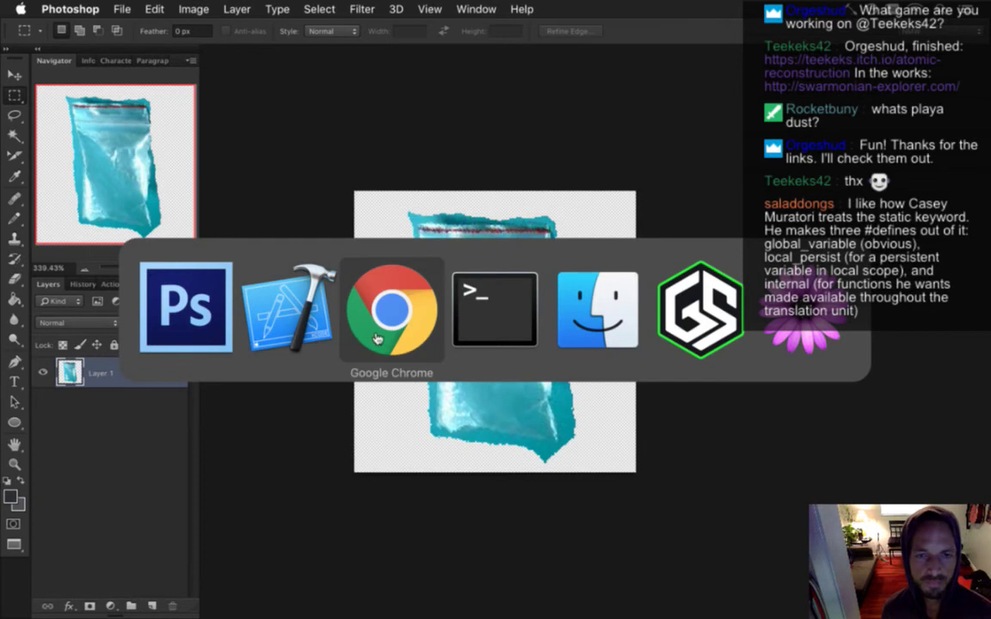
{"action": "left_click", "coordinate": [161, 147]}
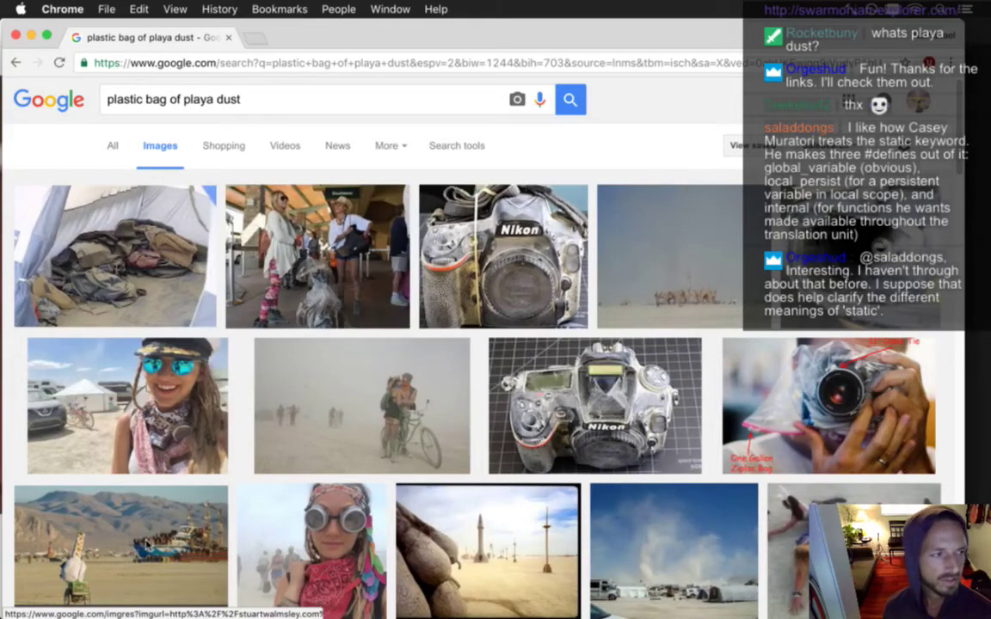
{"action": "key", "text": "super+Tab"}
{"action": "key", "text": "super+Tab"}
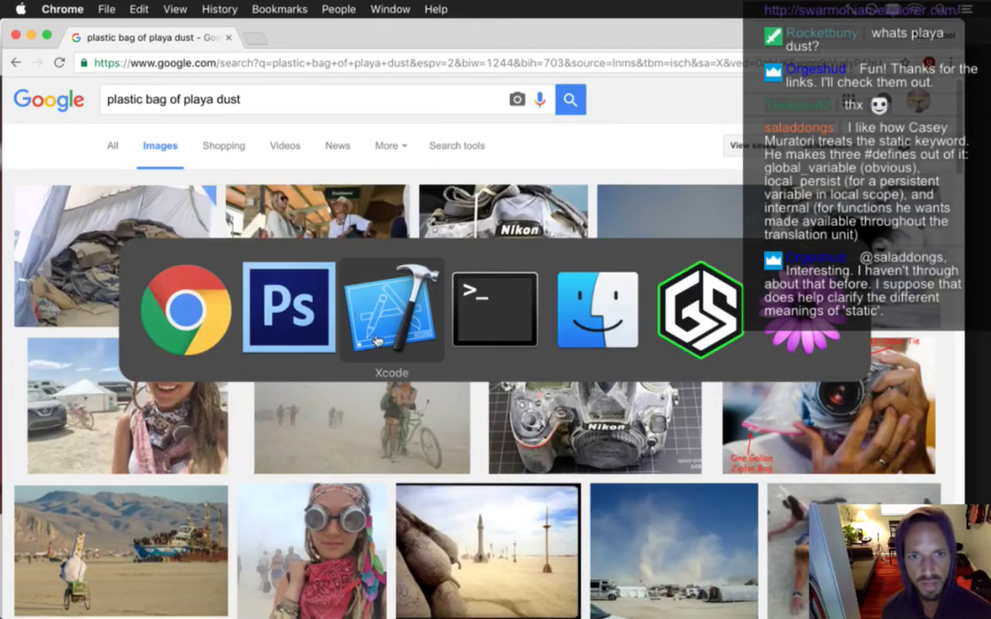
{"action": "key", "text": "super+Tab"}
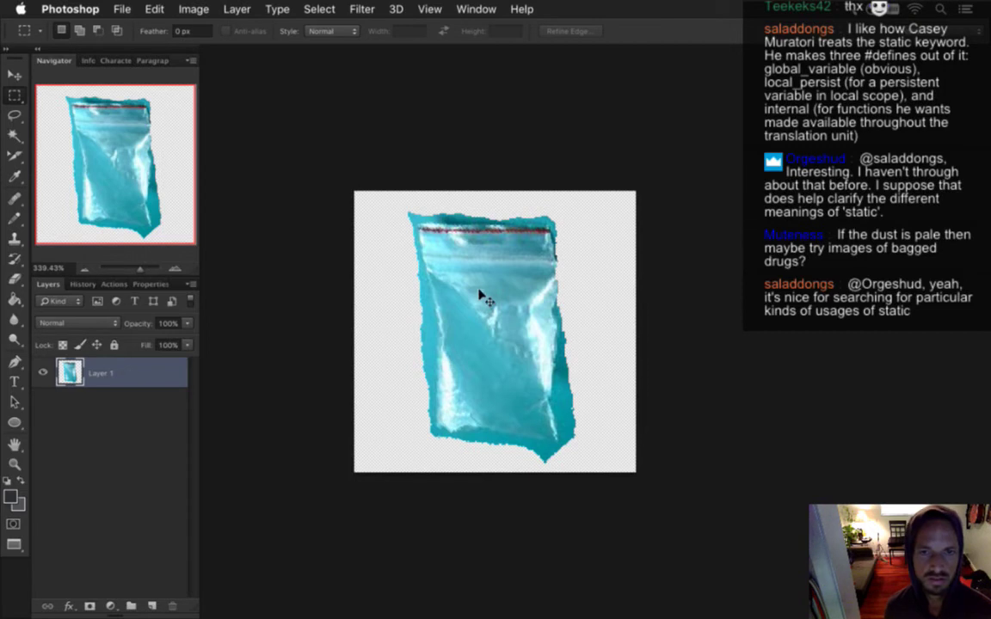
{"action": "key", "text": "super+Tab"}
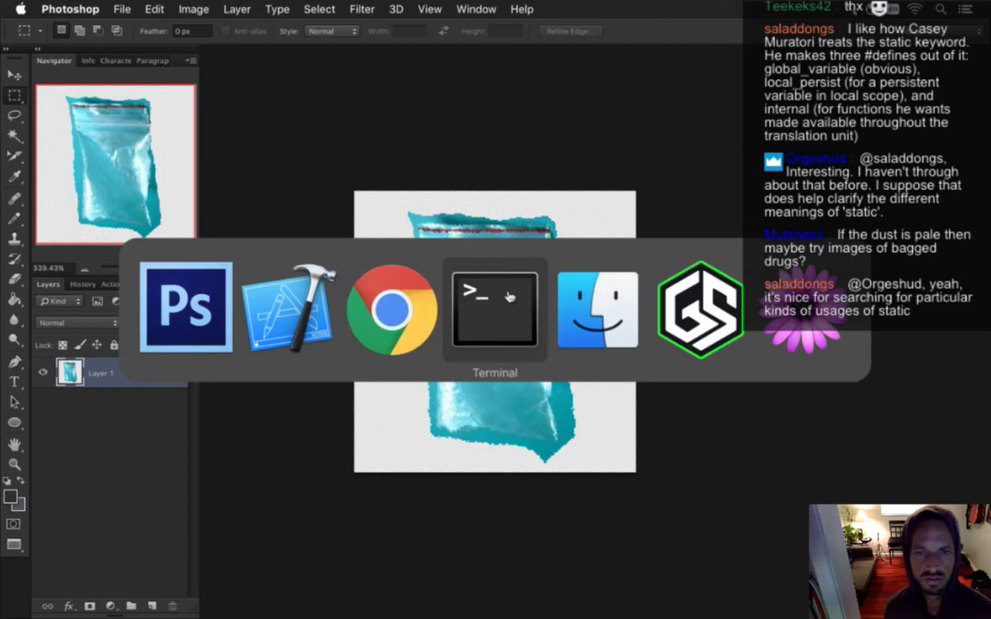
{"action": "left_click", "coordinate": [181, 333]}
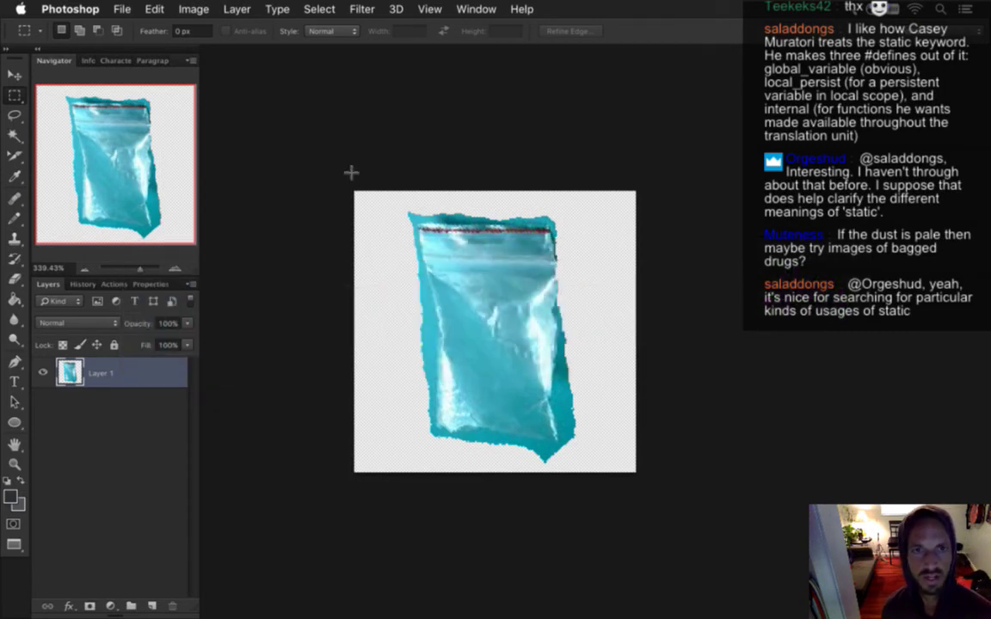
Step: Trim the transparent pixels from all four sides of the bag document and return to the Rectangular Marquee tool
{"action": "left_click", "coordinate": [193, 8]}
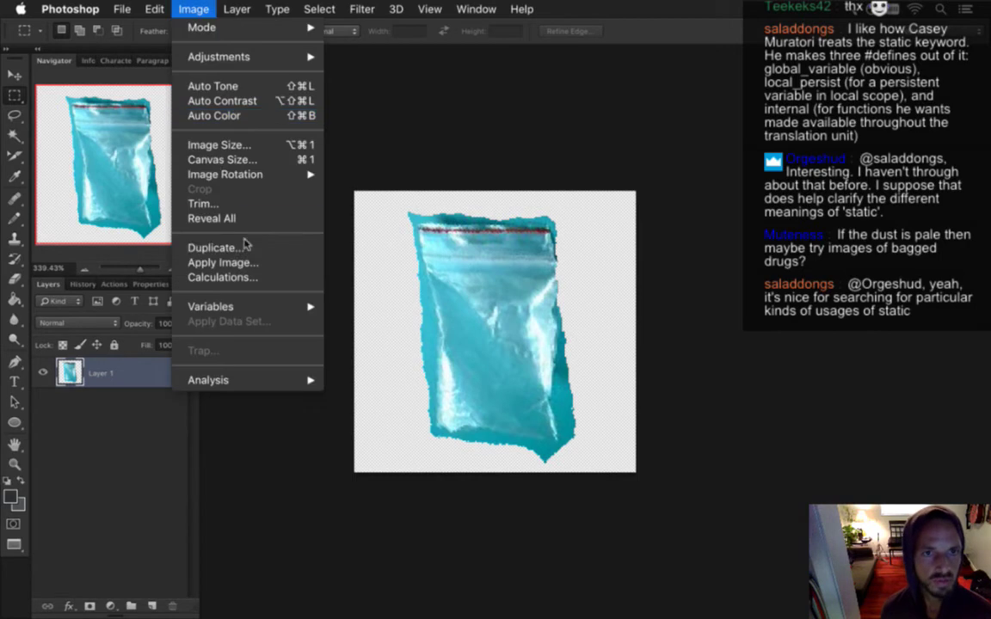
{"action": "left_click", "coordinate": [245, 205]}
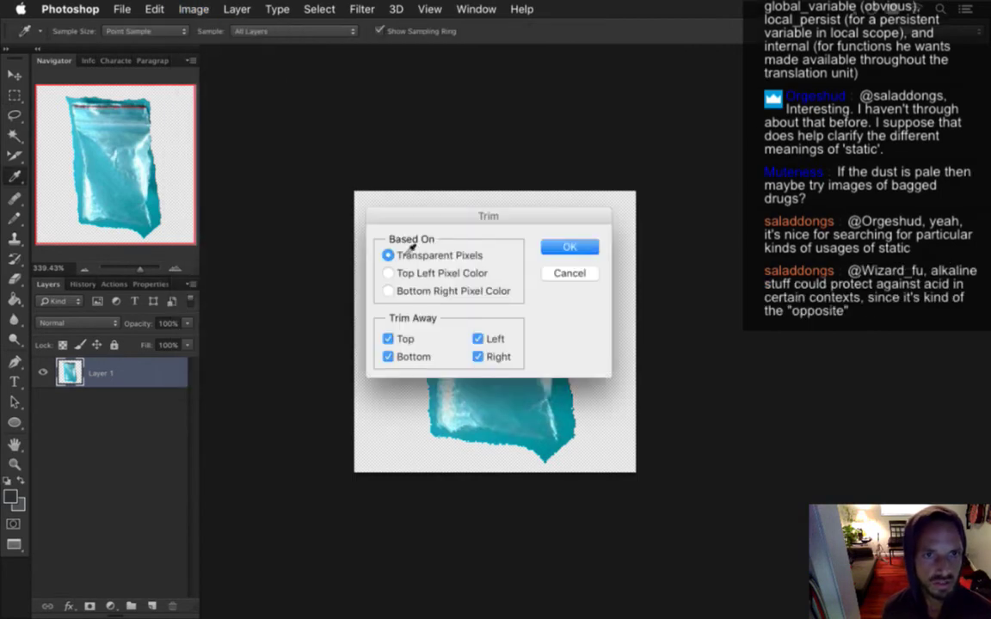
{"action": "left_click", "coordinate": [568, 247]}
{"action": "key", "text": "m"}
{"action": "left_click", "coordinate": [195, 10]}
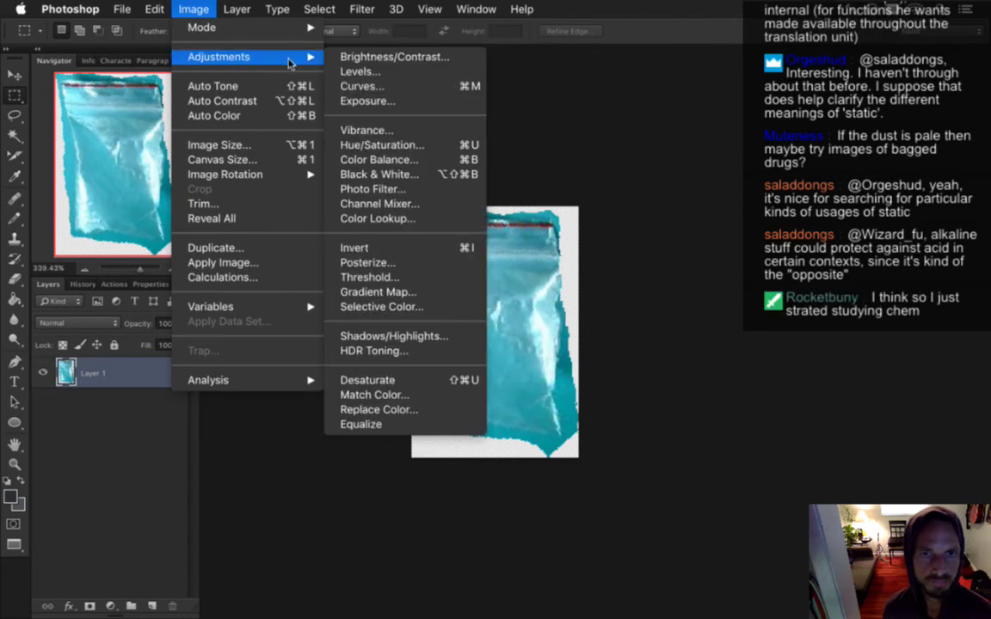
{"action": "mouse_move", "coordinate": [258, 28]}
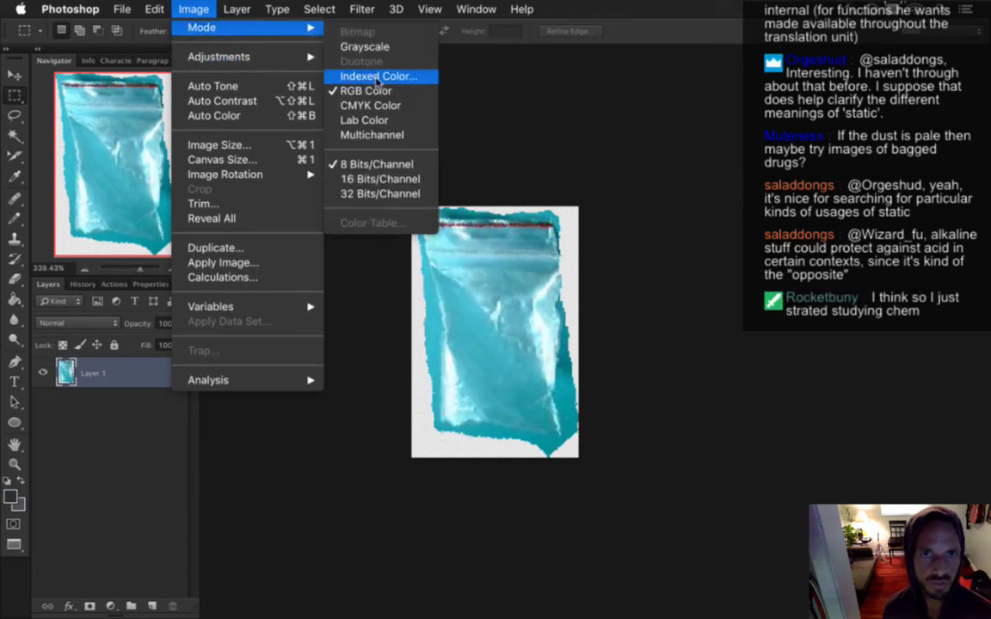
{"action": "left_click", "coordinate": [469, 92]}
{"action": "key", "text": "alt+super+c"}
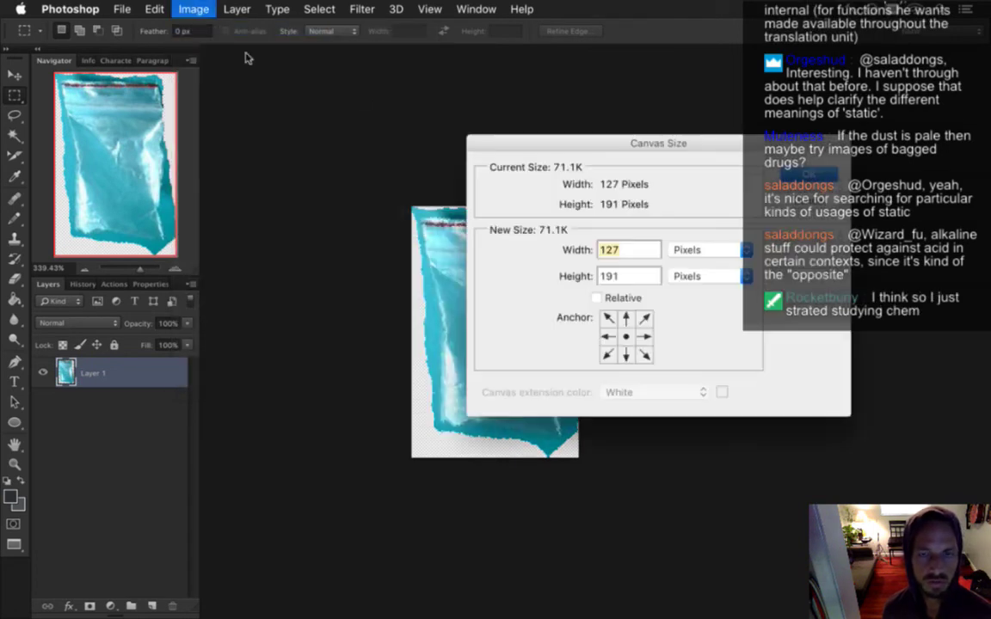
{"action": "key", "text": "Escape"}
Step: Resize the bag image to 10 by 15 pixels with Nearest Neighbor resampling
{"action": "key", "text": "alt+super+i"}
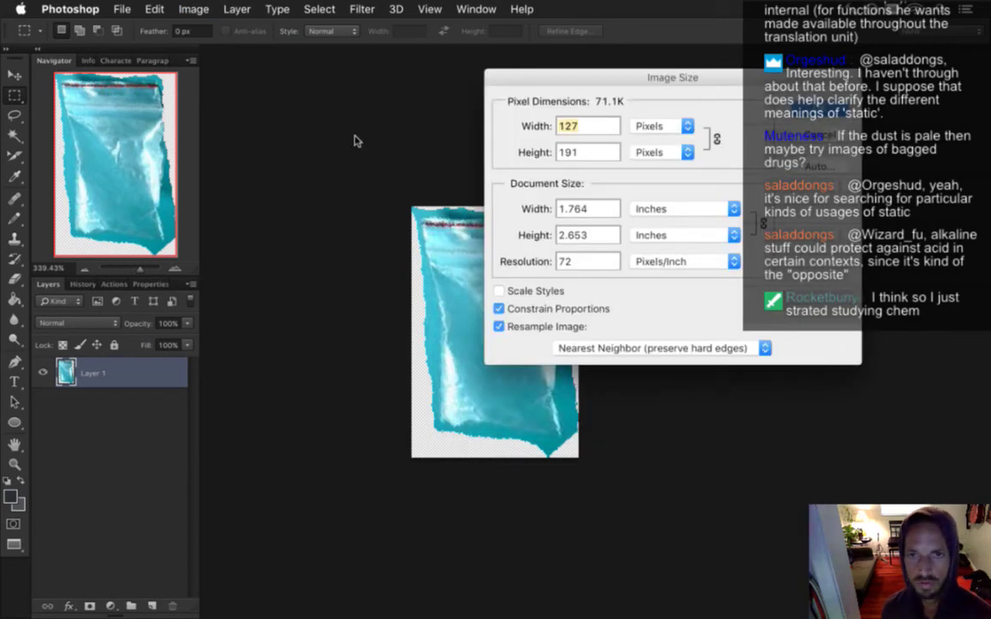
{"action": "type", "text": "10"}
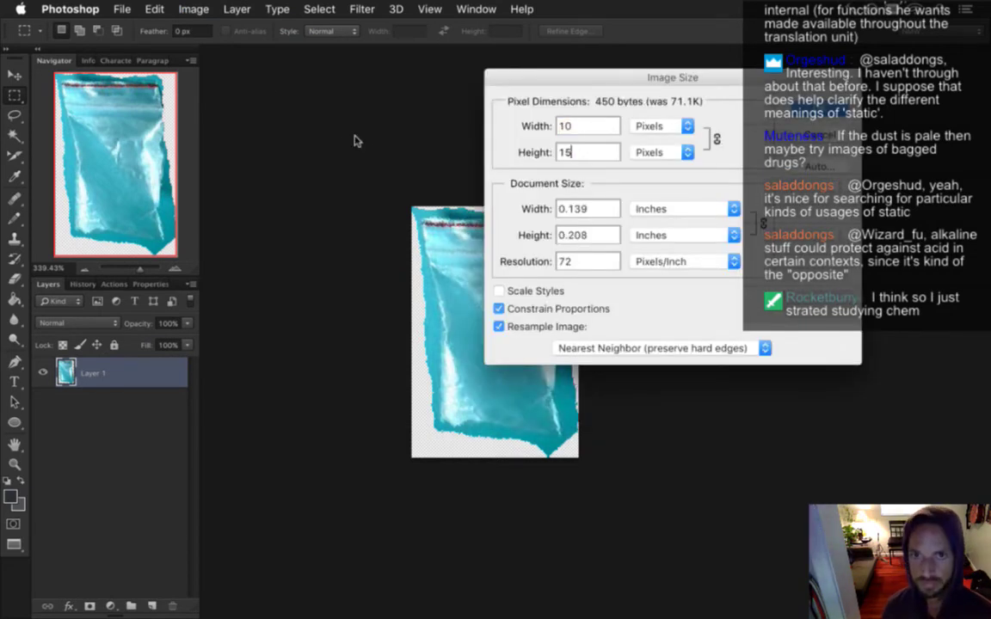
{"action": "key", "text": "Return"}
{"action": "key", "text": "z"}
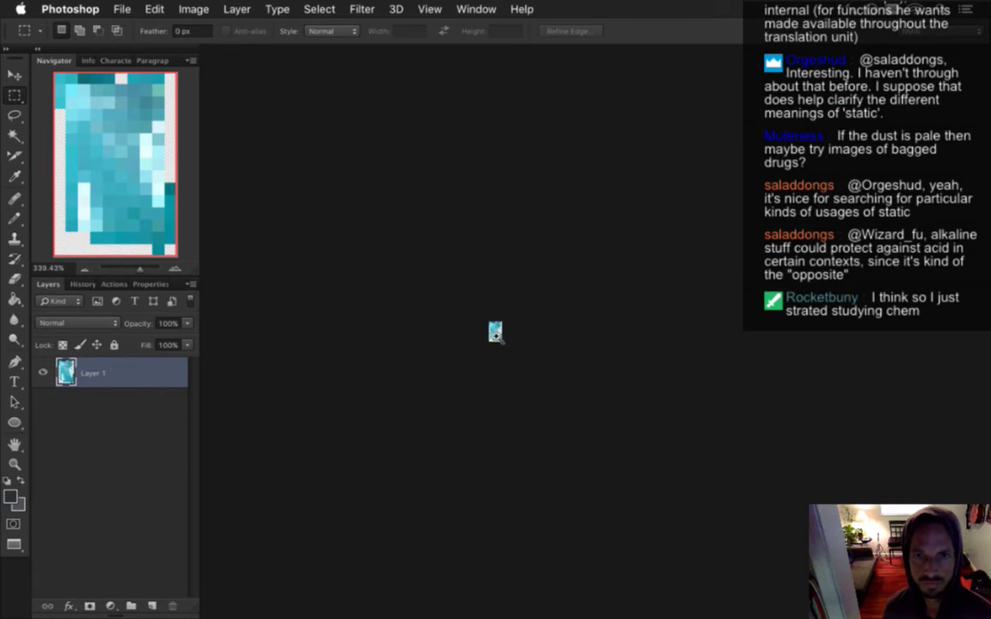
{"action": "left_click_drag", "start_coordinate": [522, 336], "coordinate": [654, 385]}
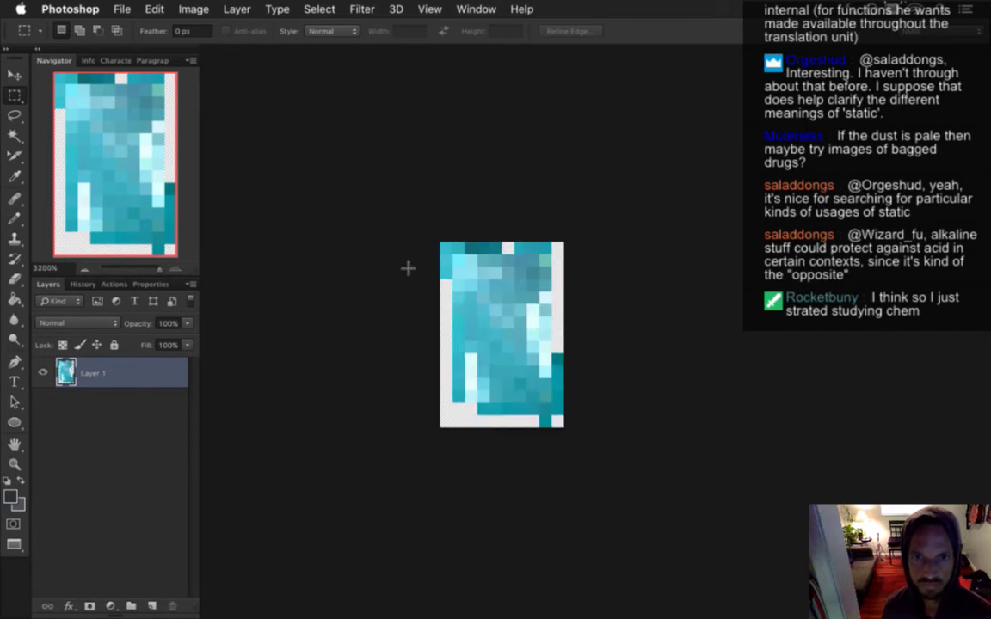
Step: Shrink the pencil-mode eraser to 1 px and erase the stray edge pixels around the outside of the bag
{"action": "key", "text": "b"}
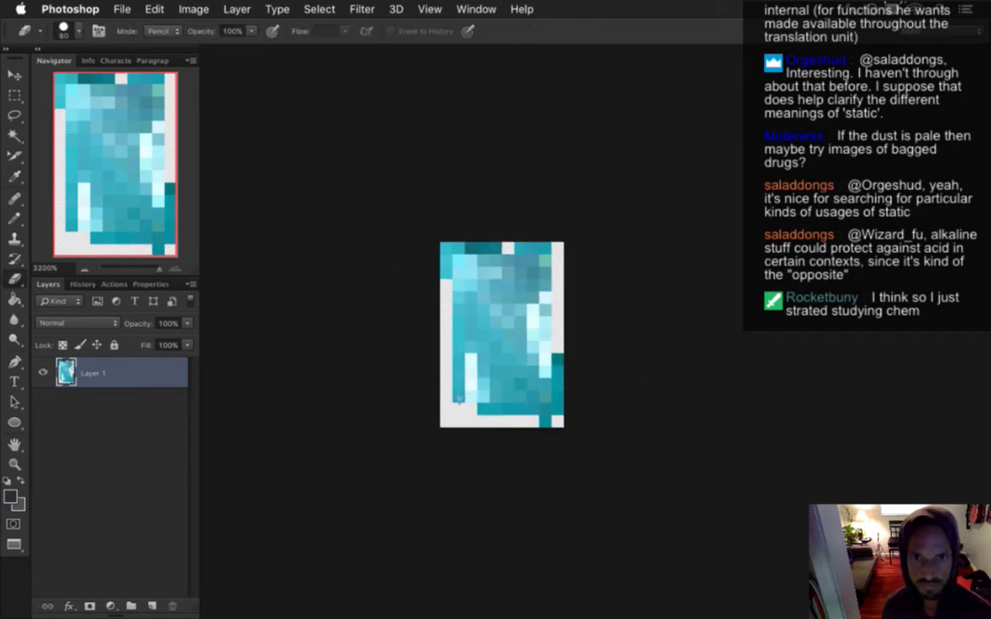
{"action": "key", "text": "bracketleft"}
{"action": "key", "text": "bracketleft"}
{"action": "key", "text": "bracketleft"}
{"action": "key", "text": "bracketleft"}
{"action": "key", "text": "bracketleft"}
{"action": "key", "text": "bracketleft"}
{"action": "key", "text": "bracketleft"}
{"action": "key", "text": "bracketleft"}
{"action": "key", "text": "bracketleft"}
{"action": "key", "text": "bracketleft"}
{"action": "key", "text": "bracketleft"}
{"action": "key", "text": "bracketleft"}
{"action": "key", "text": "bracketleft"}
{"action": "key", "text": "bracketleft"}
{"action": "key", "text": "bracketleft"}
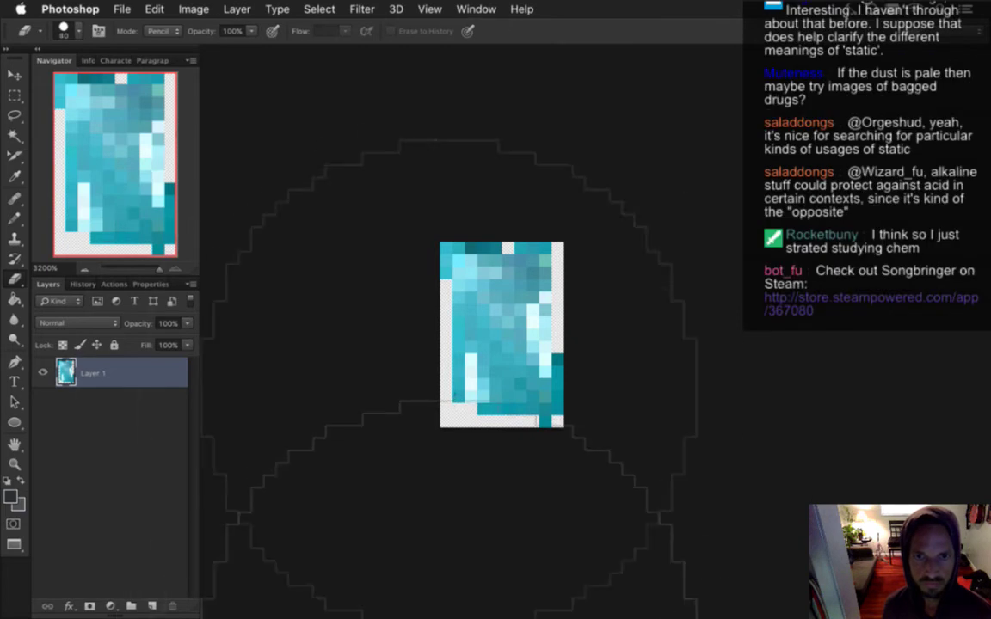
{"action": "mouse_move", "coordinate": [456, 421]}
{"action": "left_mouse_down"}
{"action": "mouse_move", "coordinate": [457, 291]}
{"action": "mouse_move", "coordinate": [445, 299]}
{"action": "mouse_move", "coordinate": [444, 290]}
{"action": "mouse_move", "coordinate": [455, 270]}
{"action": "mouse_move", "coordinate": [587, 285]}
{"action": "left_mouse_up"}
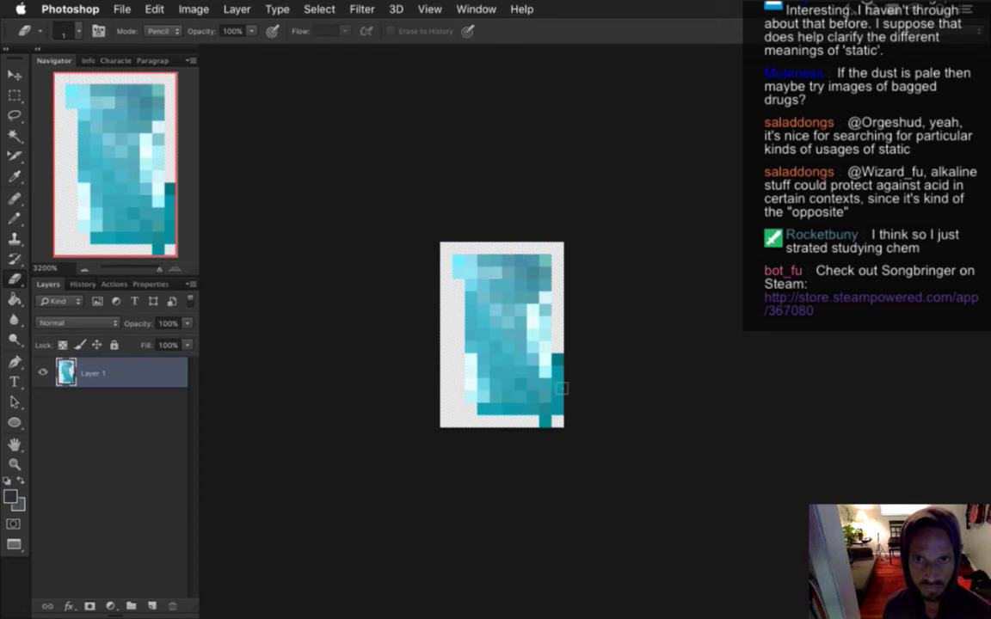
{"action": "left_click_drag", "start_coordinate": [565, 394], "coordinate": [559, 427]}
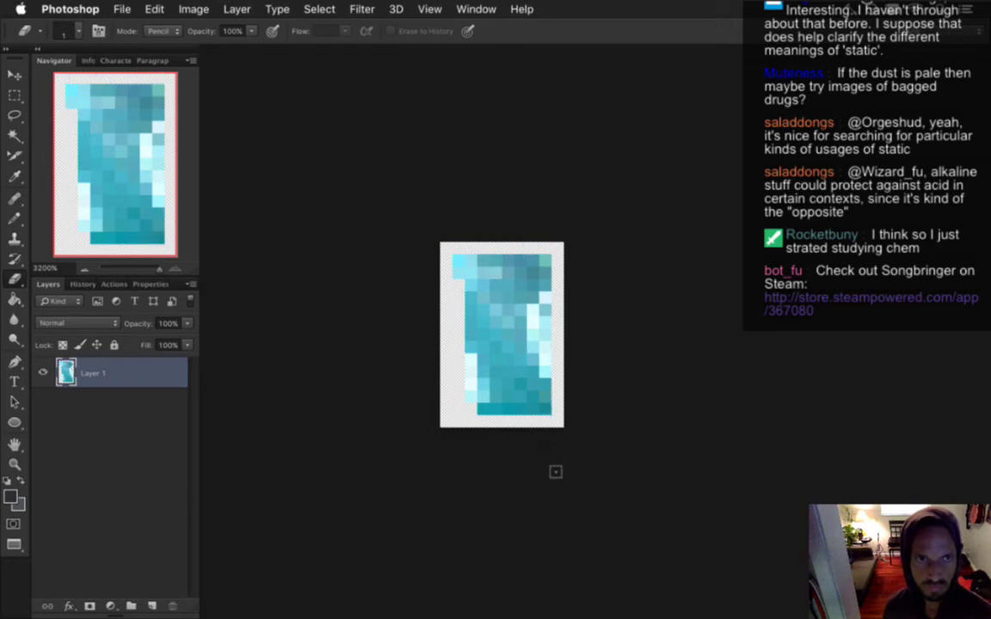
Step: Sample the dark teal of the bag's bottom row and fill its missing lower left corner pixel with the Pencil
{"action": "key", "text": "i"}
{"action": "left_click", "coordinate": [490, 417]}
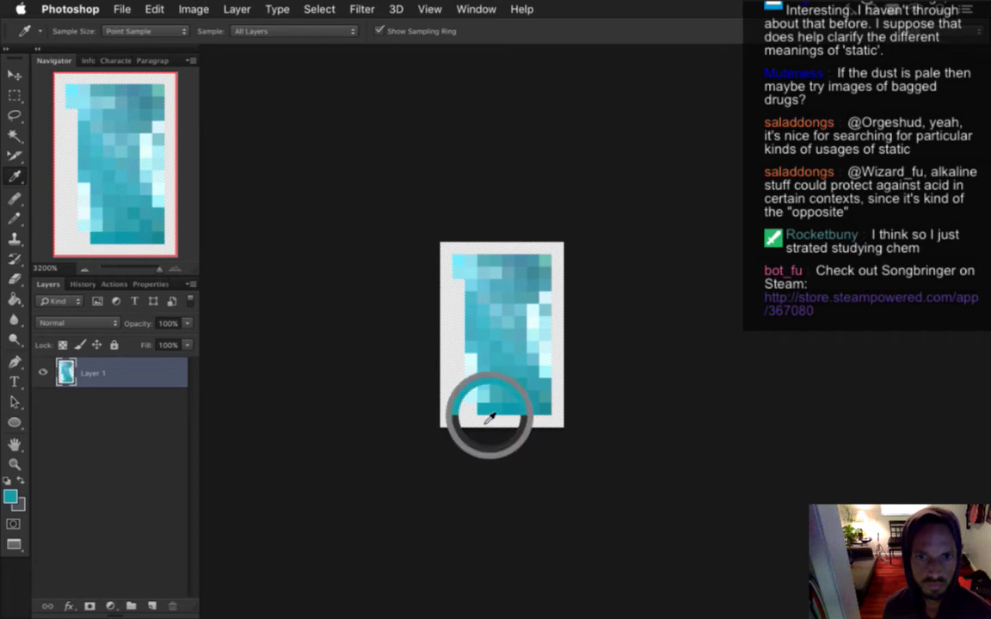
{"action": "key", "text": "b"}
{"action": "left_click", "coordinate": [470, 409]}
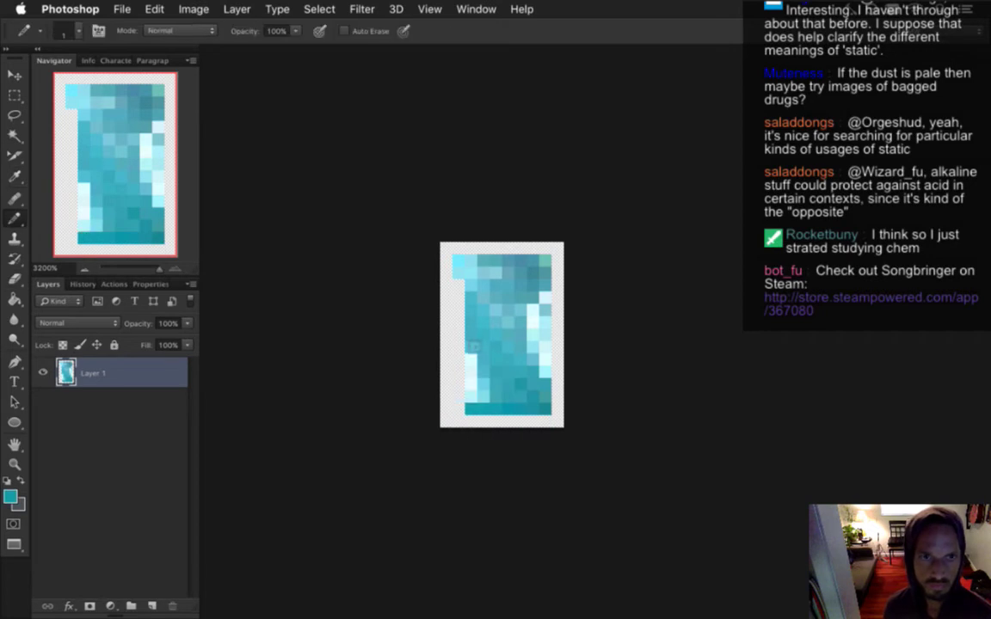
Step: Try shifting the left part of the bag below the seal one pixel left, undo the move and clear the selection
{"action": "key", "text": "m"}
{"action": "left_click_drag", "start_coordinate": [454, 281], "coordinate": [526, 426]}
{"action": "key", "text": "v"}
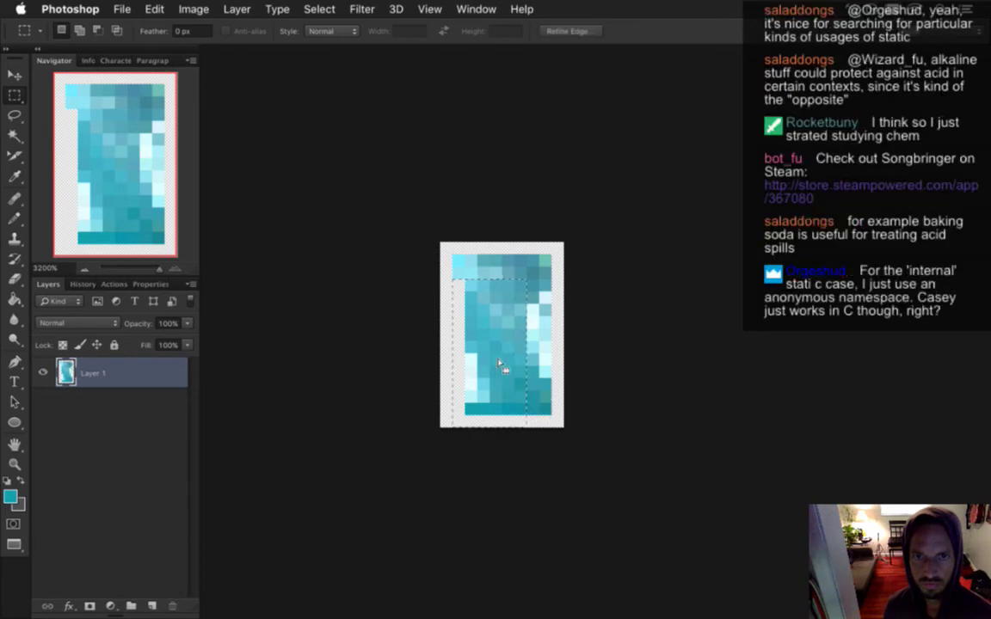
{"action": "key", "text": "Left"}
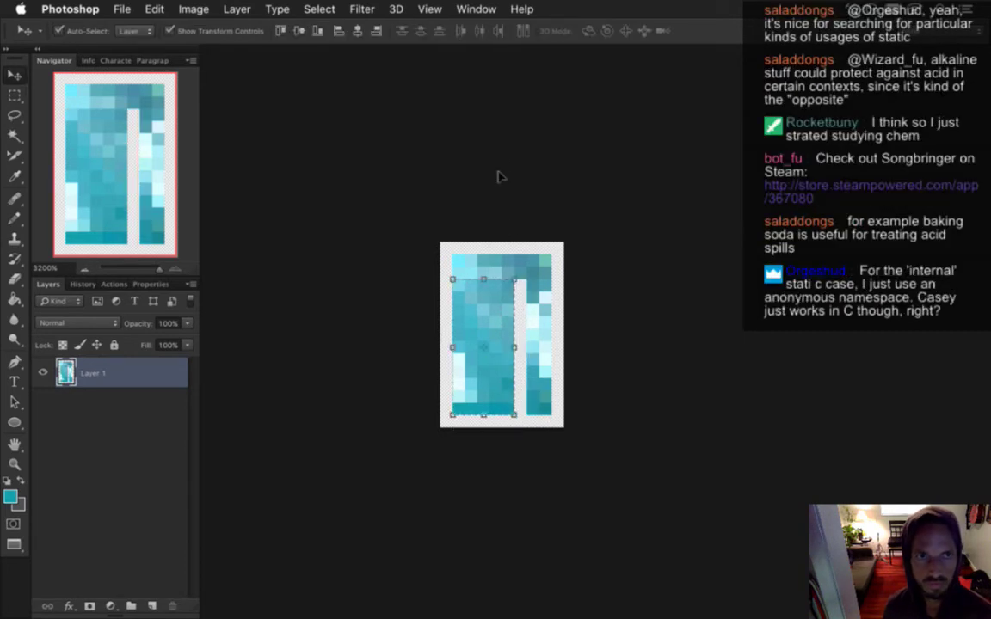
{"action": "key", "text": "m"}
{"action": "key", "text": "super+z"}
{"action": "key", "text": "super+d"}
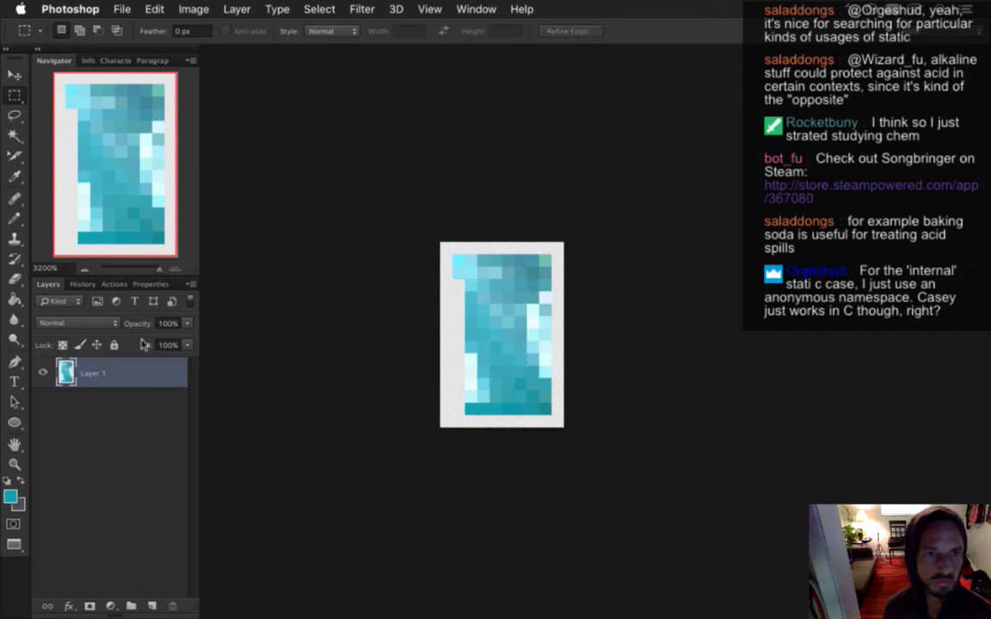
Step: Recolor the bag with Hue/Saturation, shifting the hue to golden brown, strongly reducing saturation and raising lightness to a pale dusty beige
{"action": "left_click", "coordinate": [110, 606]}
{"action": "left_click", "coordinate": [260, 159]}
{"action": "left_click", "coordinate": [194, 9]}
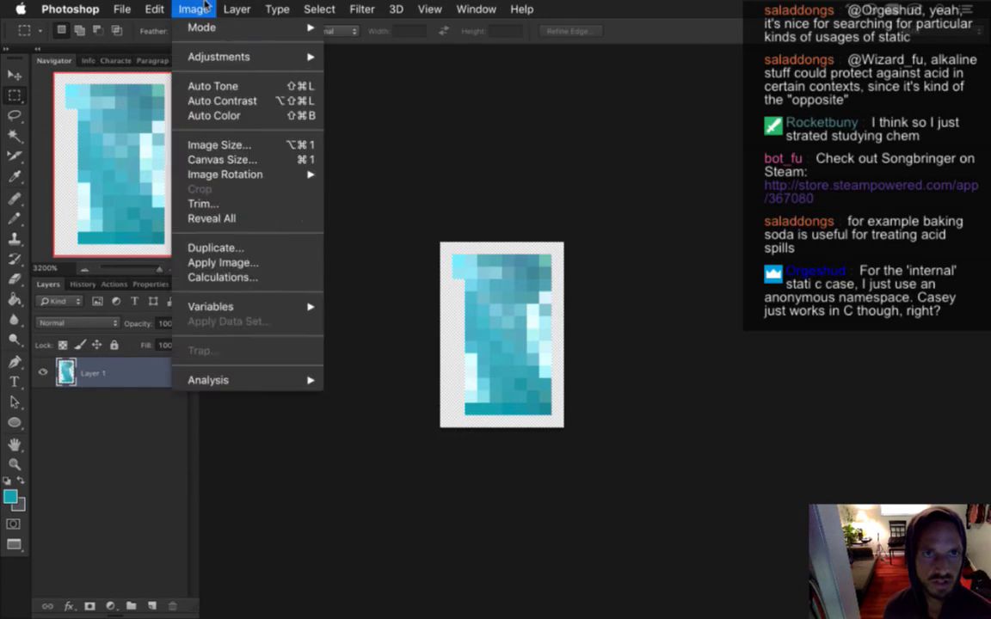
{"action": "mouse_move", "coordinate": [251, 57]}
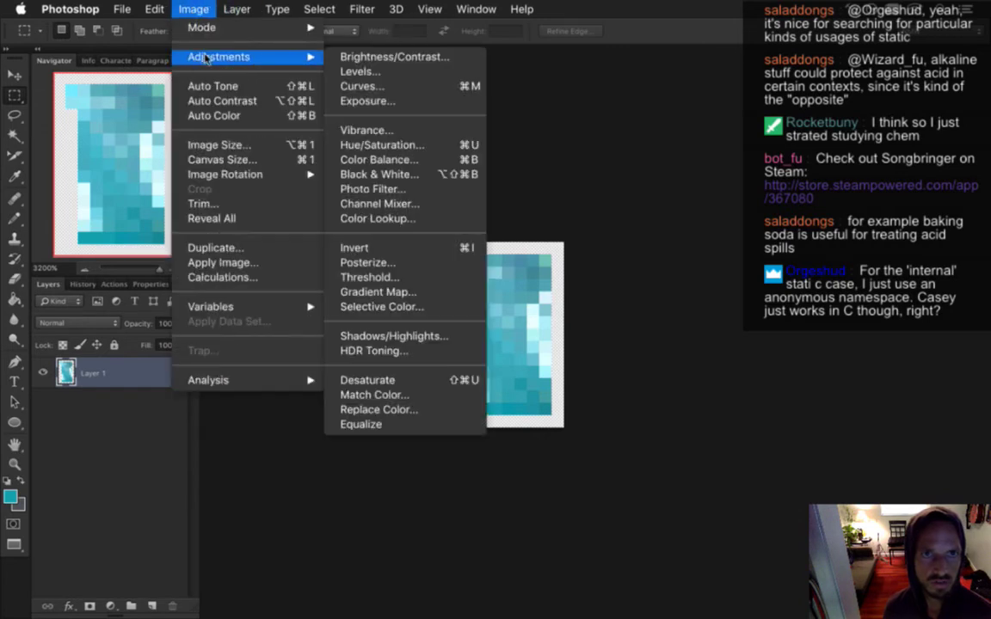
{"action": "left_click", "coordinate": [381, 147]}
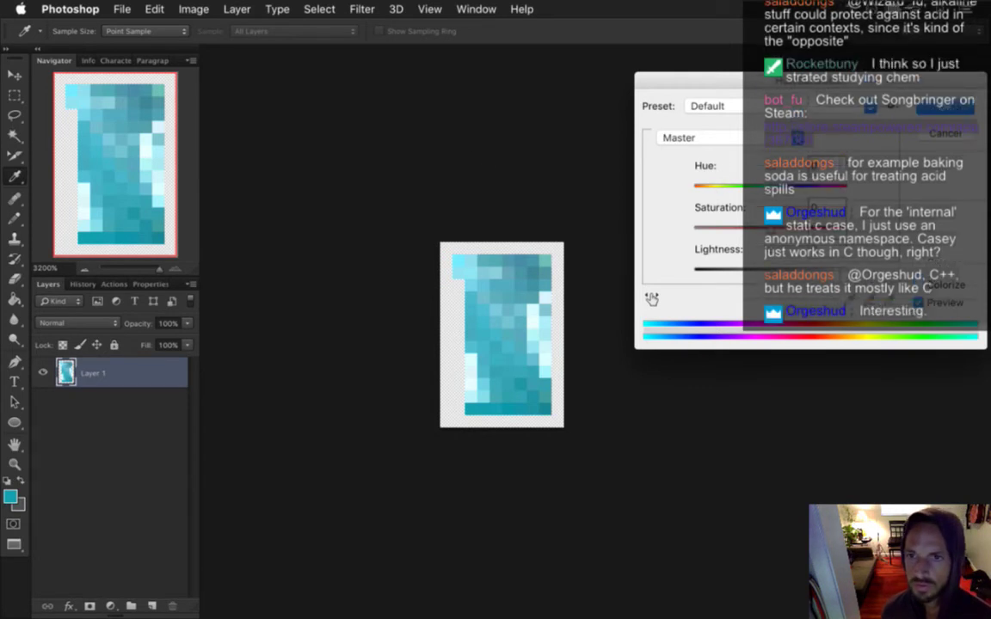
{"action": "left_click_drag", "start_coordinate": [828, 185], "coordinate": [705, 191]}
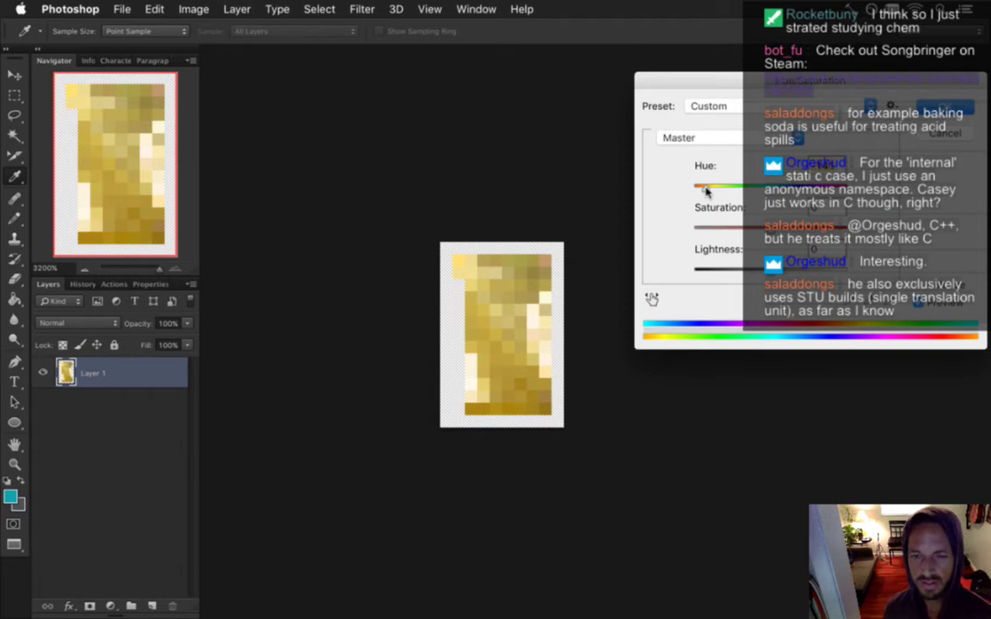
{"action": "left_click_drag", "start_coordinate": [705, 191], "coordinate": [704, 191]}
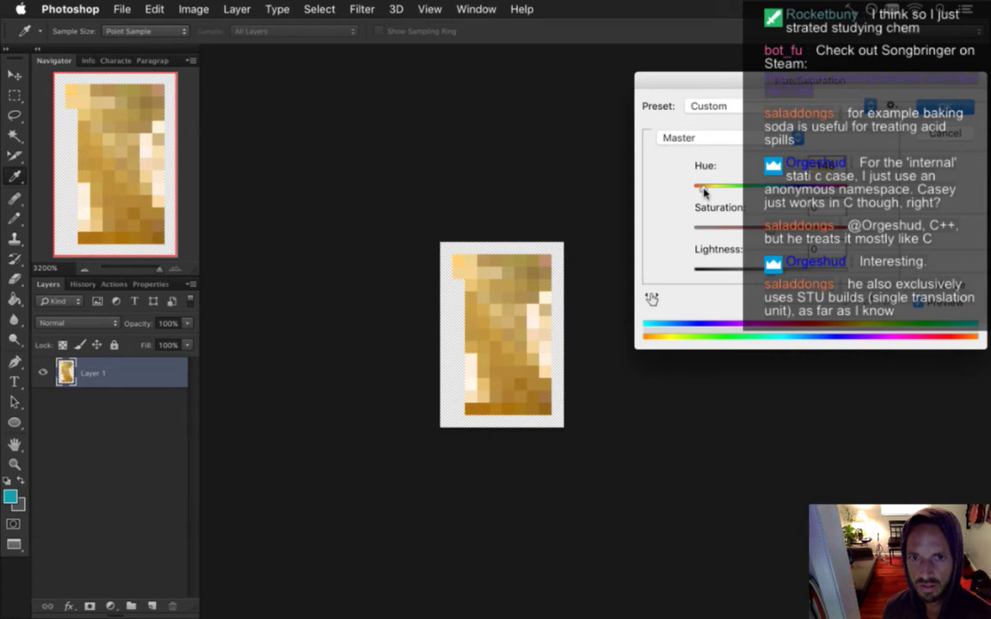
{"action": "left_click_drag", "start_coordinate": [753, 228], "coordinate": [710, 226]}
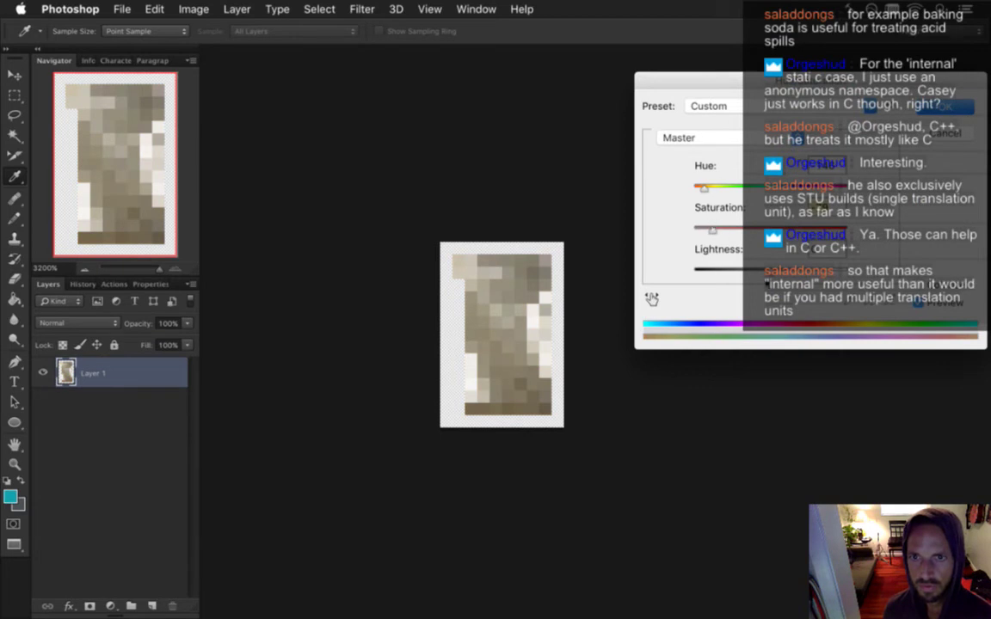
{"action": "left_click_drag", "start_coordinate": [822, 269], "coordinate": [851, 269]}
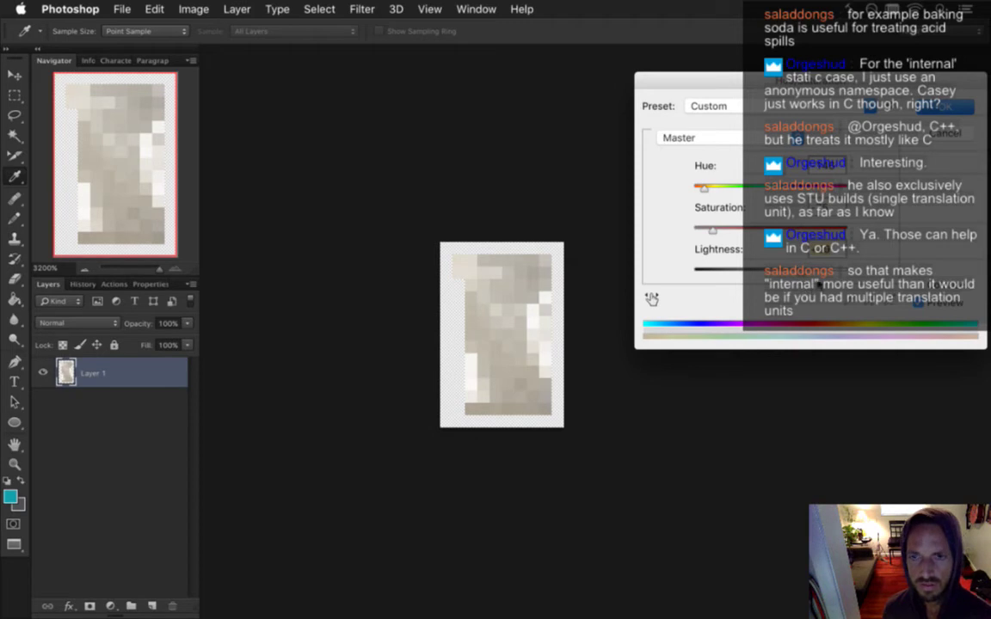
{"action": "key", "text": "Return"}
Step: Copy the whole bag image and paste it into Hud.psd above the poison armor layer
{"action": "key", "text": "m"}
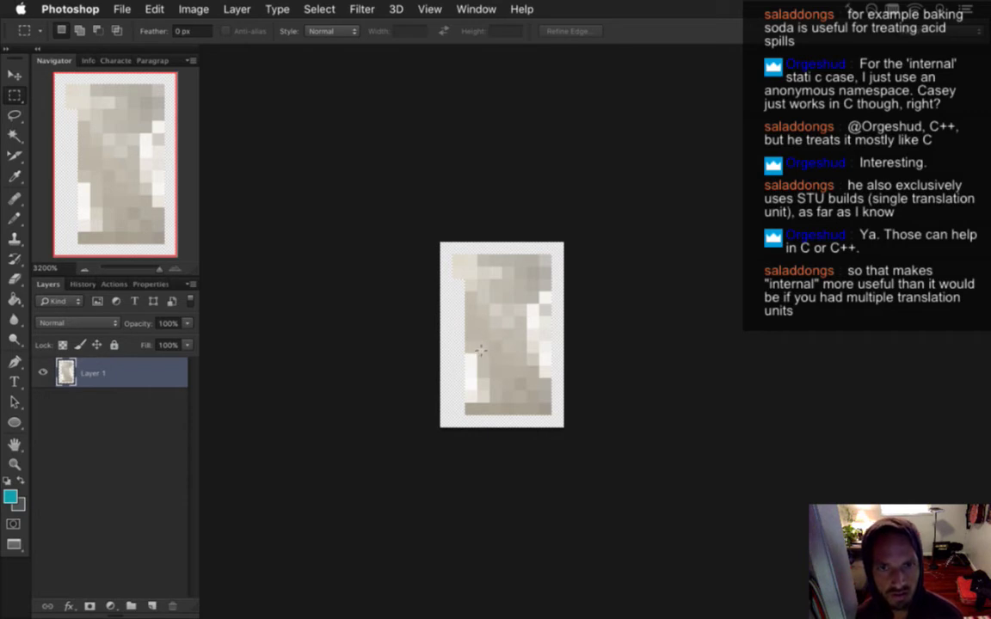
{"action": "key", "text": "super+a"}
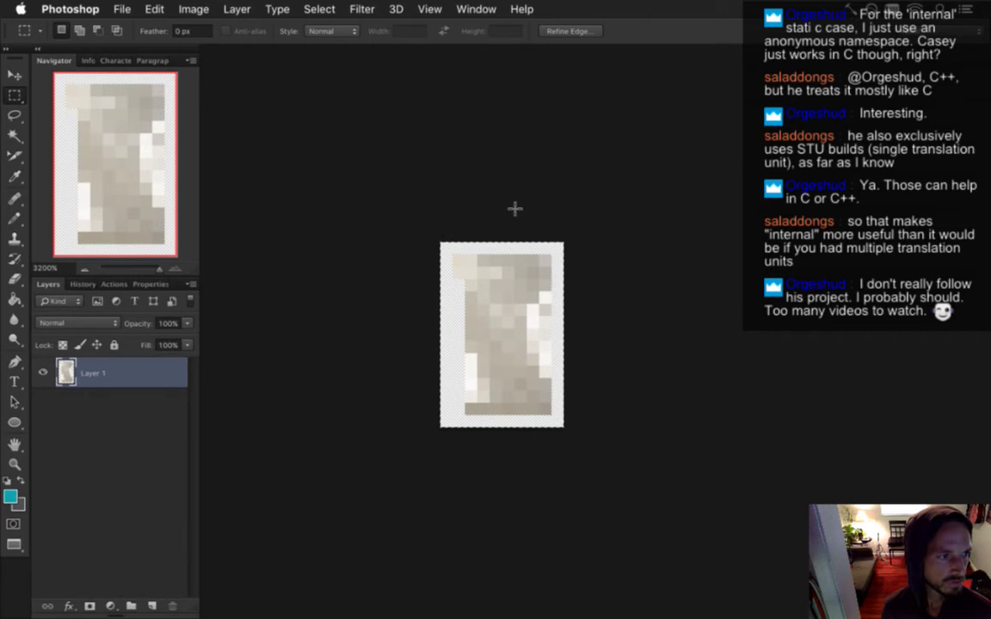
{"action": "left_click", "coordinate": [477, 9]}
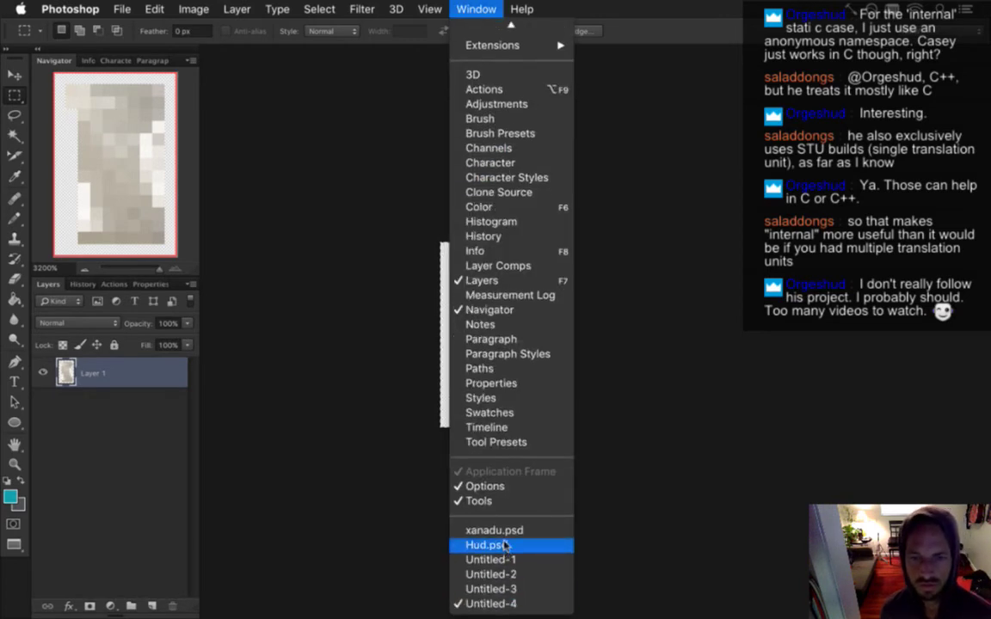
{"action": "left_click", "coordinate": [506, 546]}
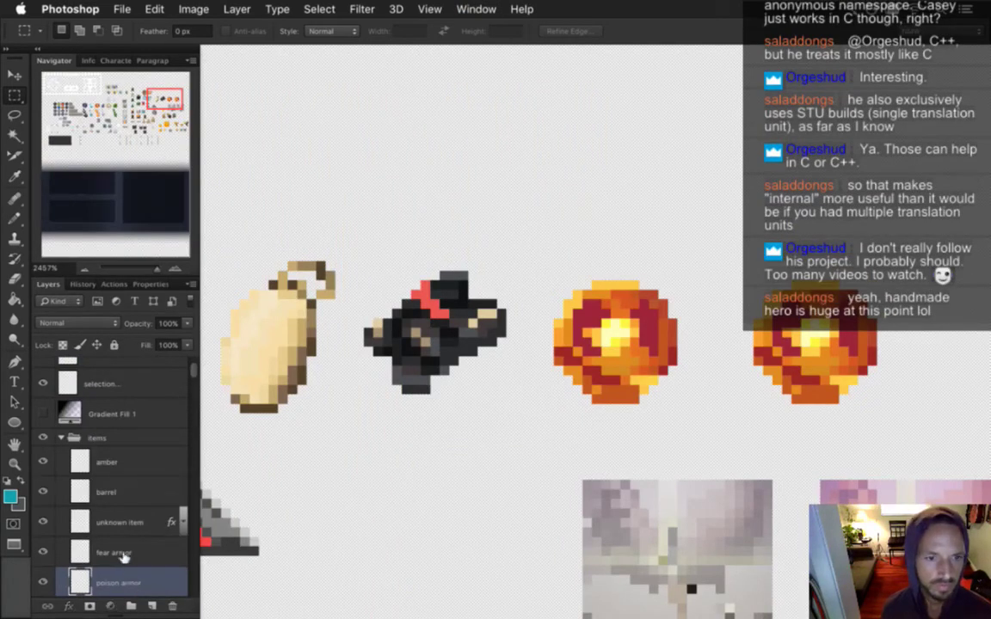
{"action": "key", "text": "v"}
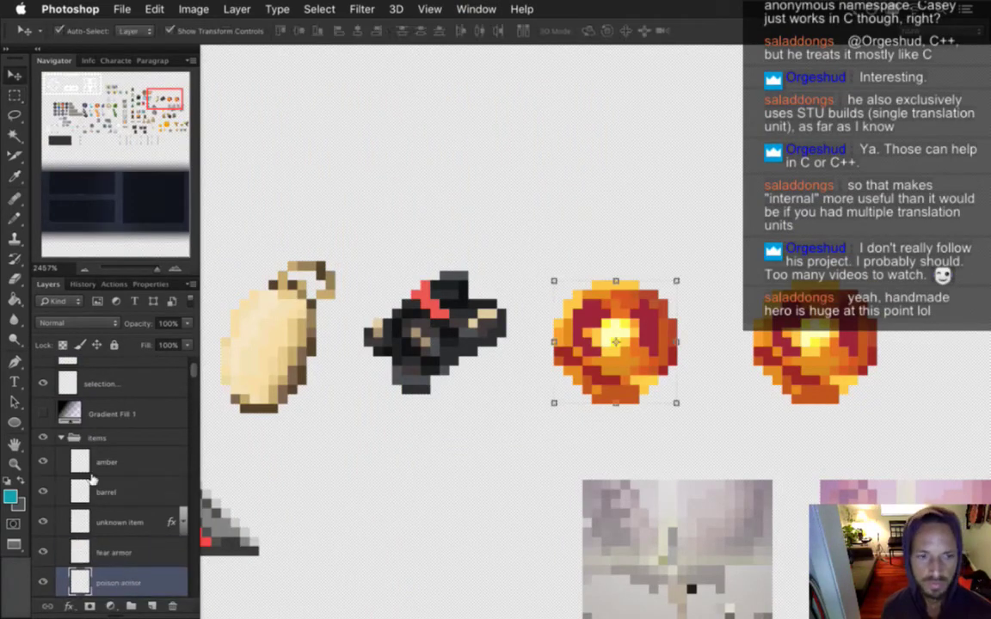
{"action": "key", "text": "m"}
{"action": "key", "text": "super+v"}
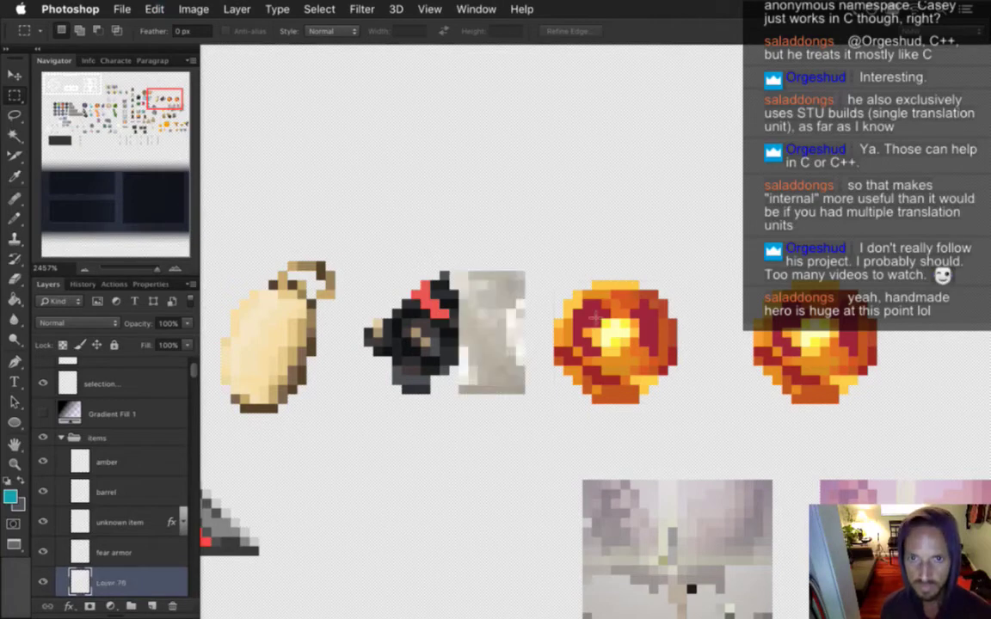
Step: Move the pasted bag into the empty space above the poison armor's orange orb
{"action": "key", "text": "v"}
{"action": "left_click_drag", "start_coordinate": [508, 262], "coordinate": [628, 160]}
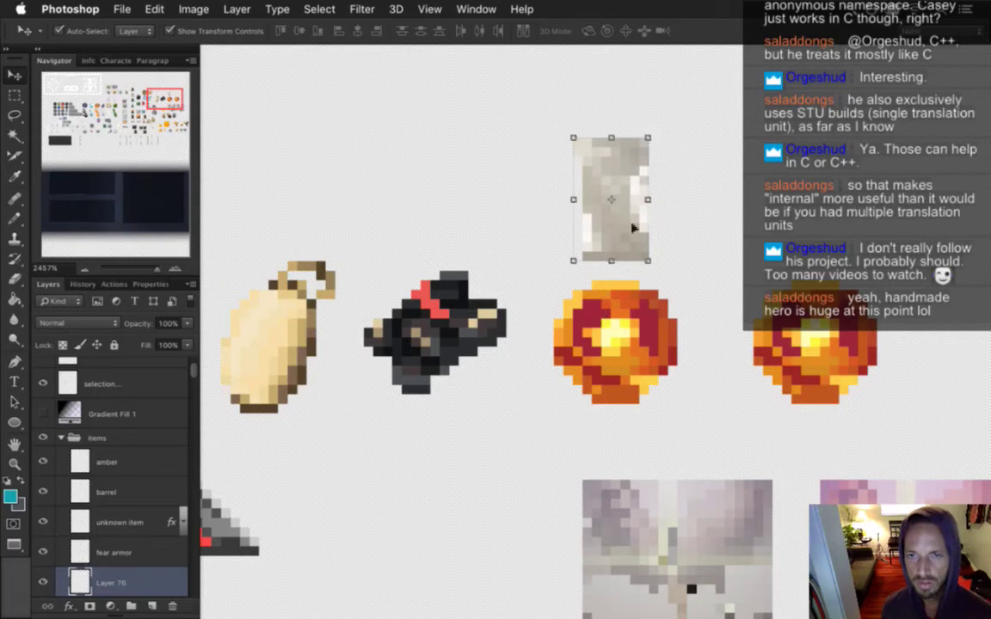
{"action": "key", "text": "m"}
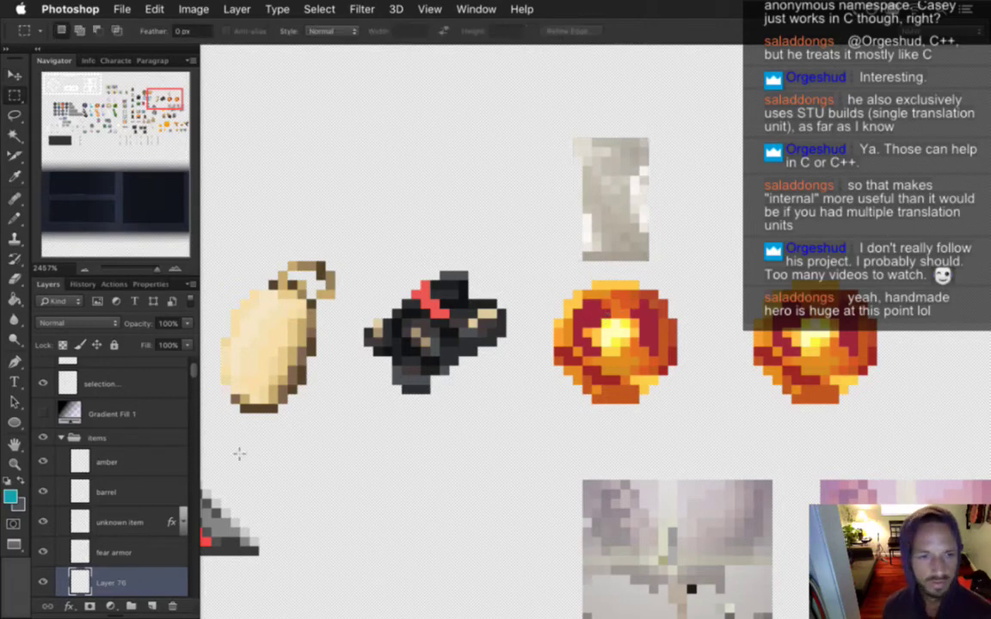
Step: Erase the placeholder orange orb from the poison armor layer
{"action": "scroll", "coordinate": [177, 516], "scroll_direction": "down", "scroll_amount": 3}
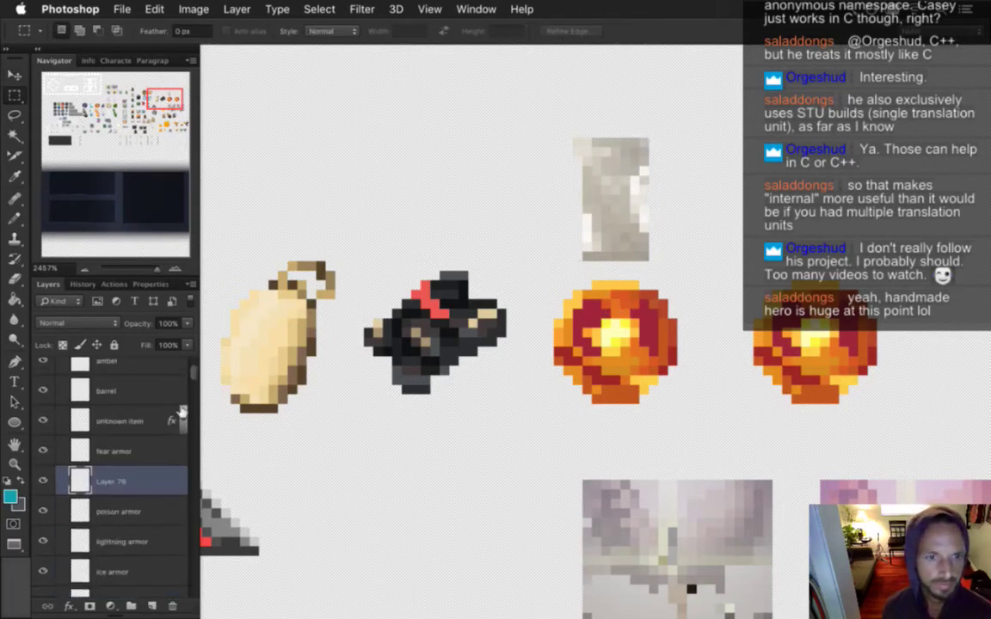
{"action": "left_click", "coordinate": [129, 511]}
{"action": "key", "text": "b"}
{"action": "mouse_move", "coordinate": [559, 332]}
{"action": "left_mouse_down"}
{"action": "mouse_move", "coordinate": [606, 361]}
{"action": "mouse_move", "coordinate": [620, 405]}
{"action": "left_mouse_up"}
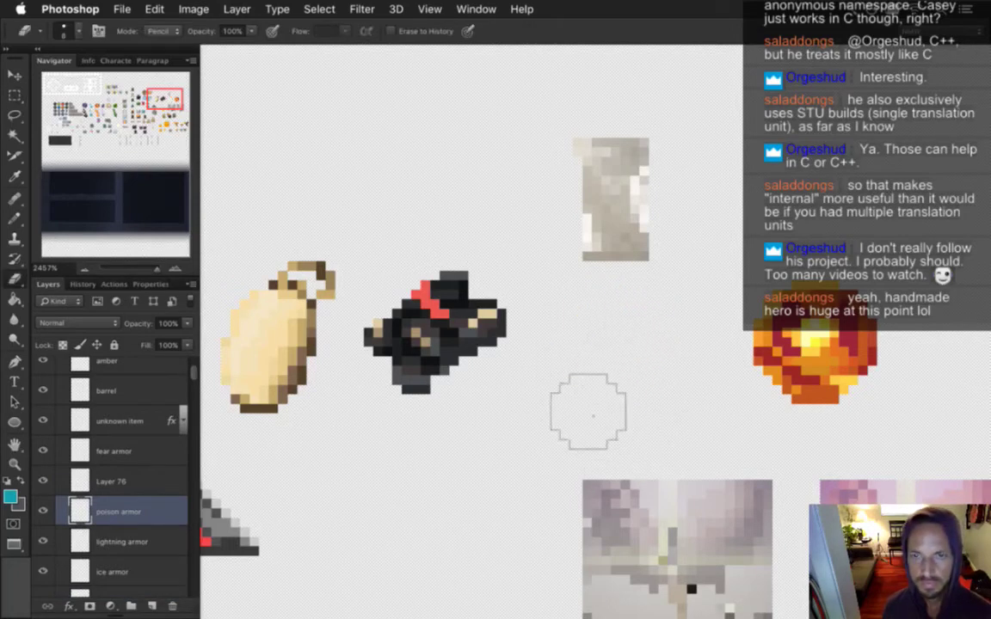
Step: Move the pasted bag layer 2 px right and 14 px down into the poison armor's emptied spot
{"action": "left_click", "coordinate": [122, 484]}
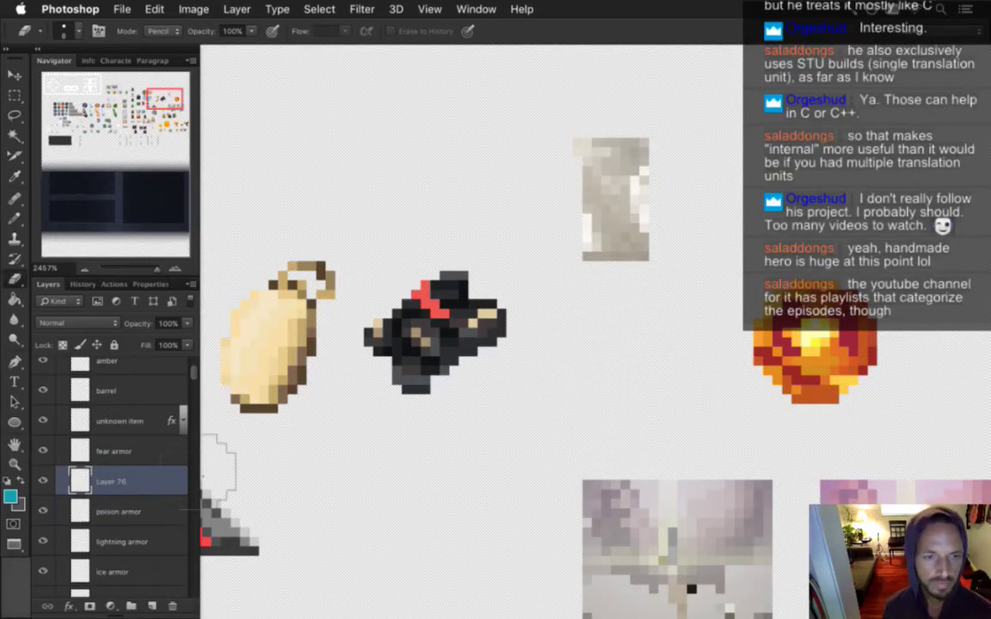
{"action": "key", "text": "v"}
{"action": "left_click_drag", "start_coordinate": [607, 156], "coordinate": [626, 295]}
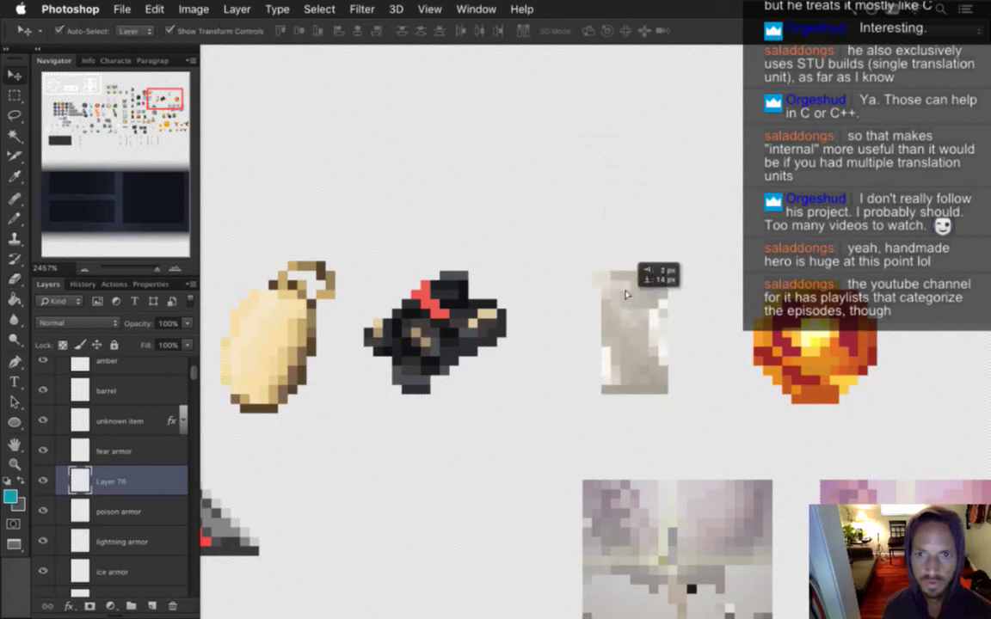
Step: Undo the last bag move, then place its layer beneath poison armor and reposition the bag in the poison armor's emptied spot
{"action": "key", "text": "ctrl+z"}
{"action": "left_click_drag", "start_coordinate": [95, 476], "coordinate": [83, 526]}
{"action": "left_click_drag", "start_coordinate": [599, 178], "coordinate": [602, 318]}
Step: Merge the bag layer with the poison armor layer into a single poison armor layer
{"action": "left_click", "coordinate": [153, 482], "text": "shift"}
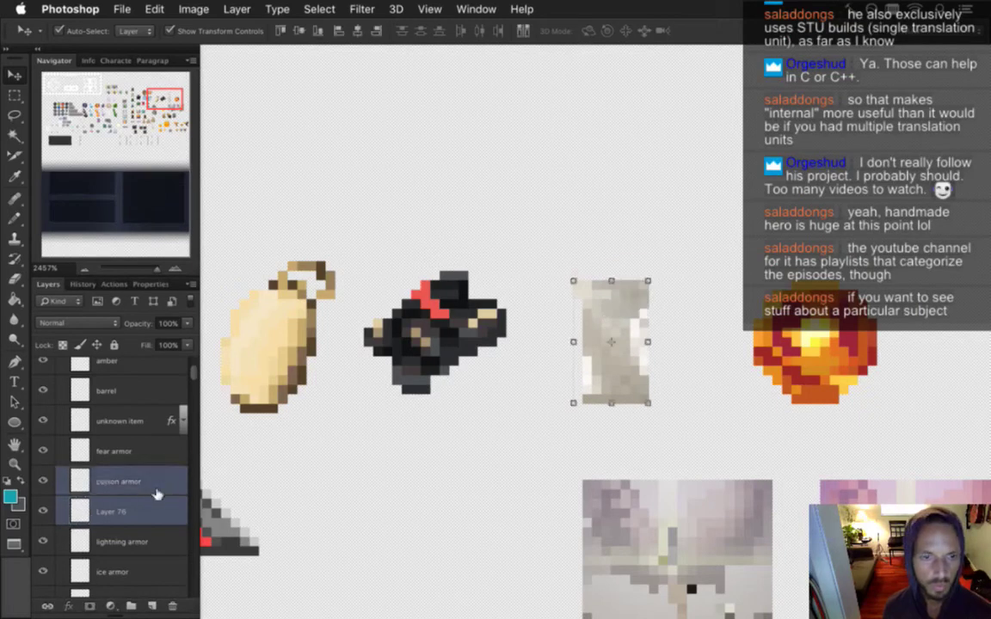
{"action": "right_click", "coordinate": [164, 487]}
{"action": "left_click", "coordinate": [228, 412]}
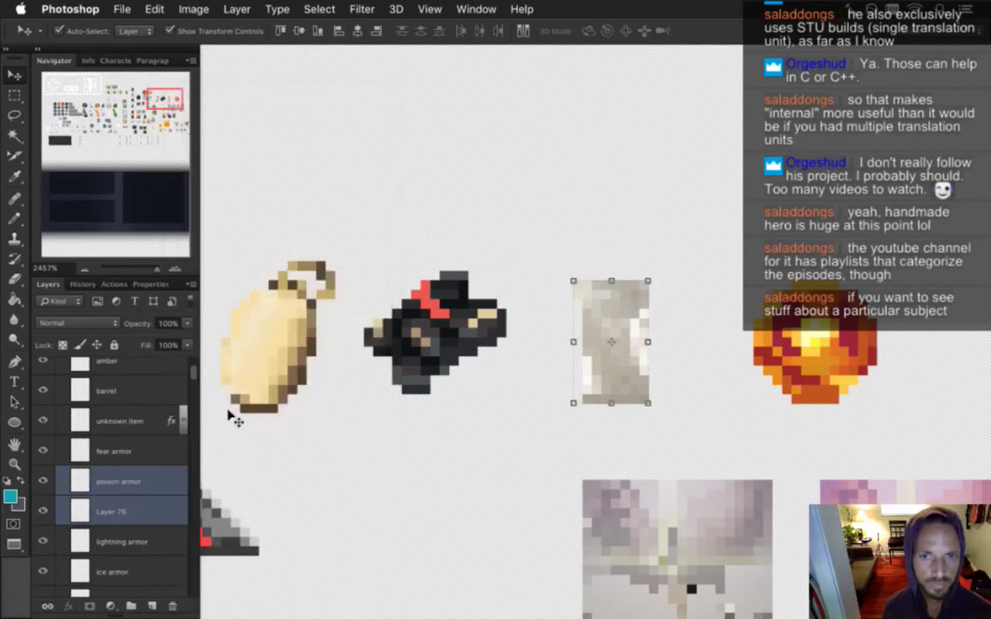
{"action": "key", "text": "m"}
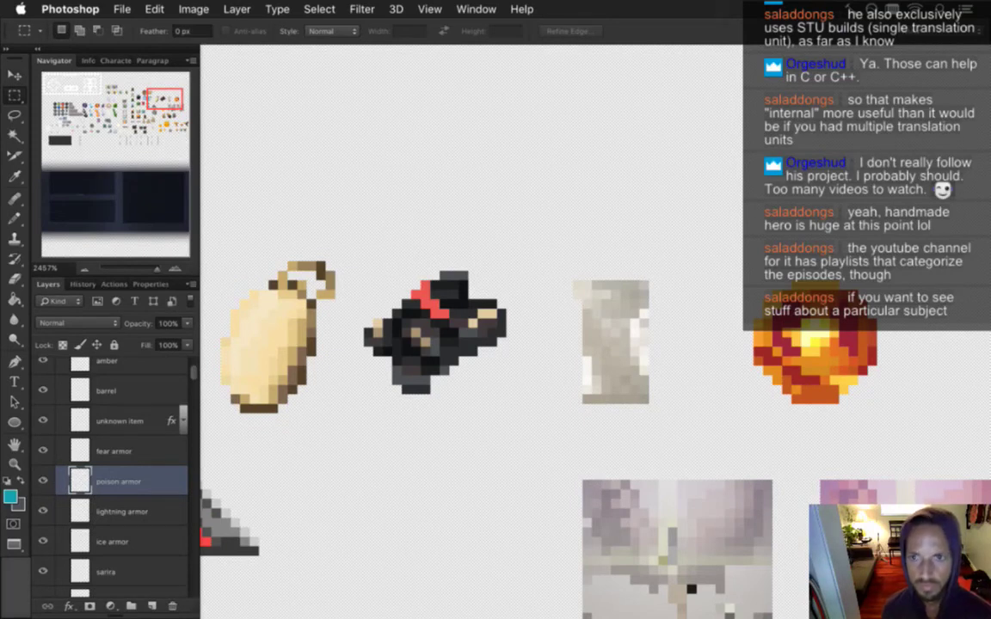
Step: Sample a crimson as the Pencil's drawing colour
{"action": "key", "text": "i"}
{"action": "left_click", "coordinate": [712, 280]}
{"action": "key", "text": "b"}
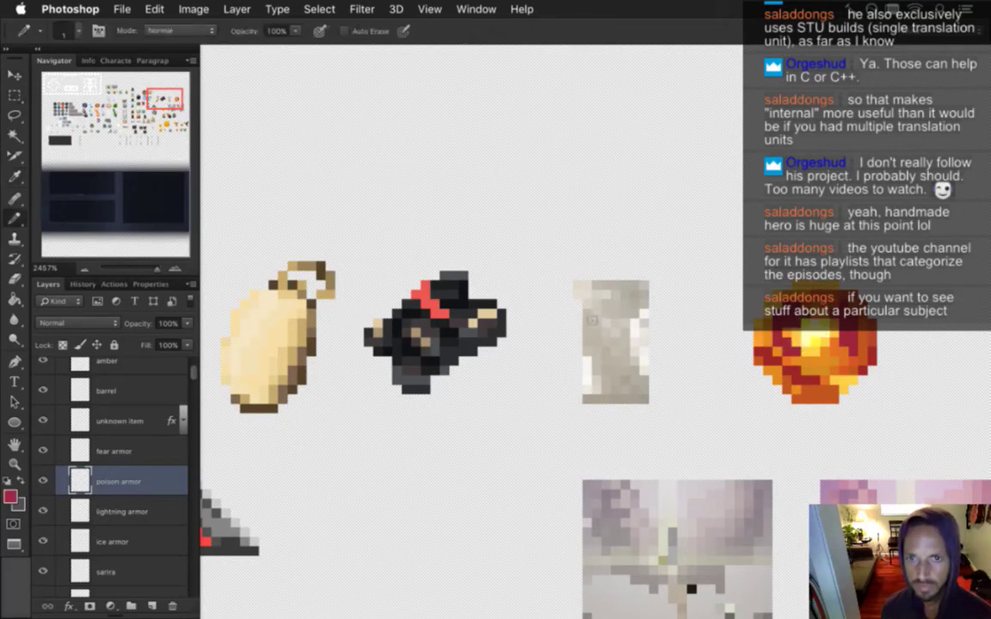
Step: Open Untitled-4 and step back to the full-size teal bag reference to examine its red seal line
{"action": "key", "text": "super+Tab"}
{"action": "key", "text": "super+Tab"}
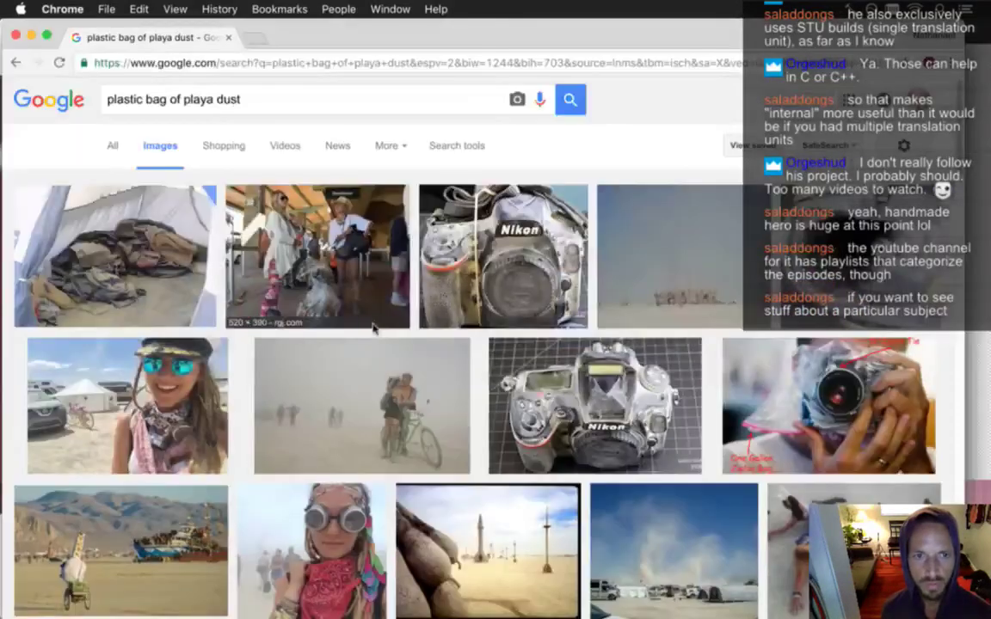
{"action": "key", "text": "super+Tab"}
{"action": "left_click", "coordinate": [492, 8]}
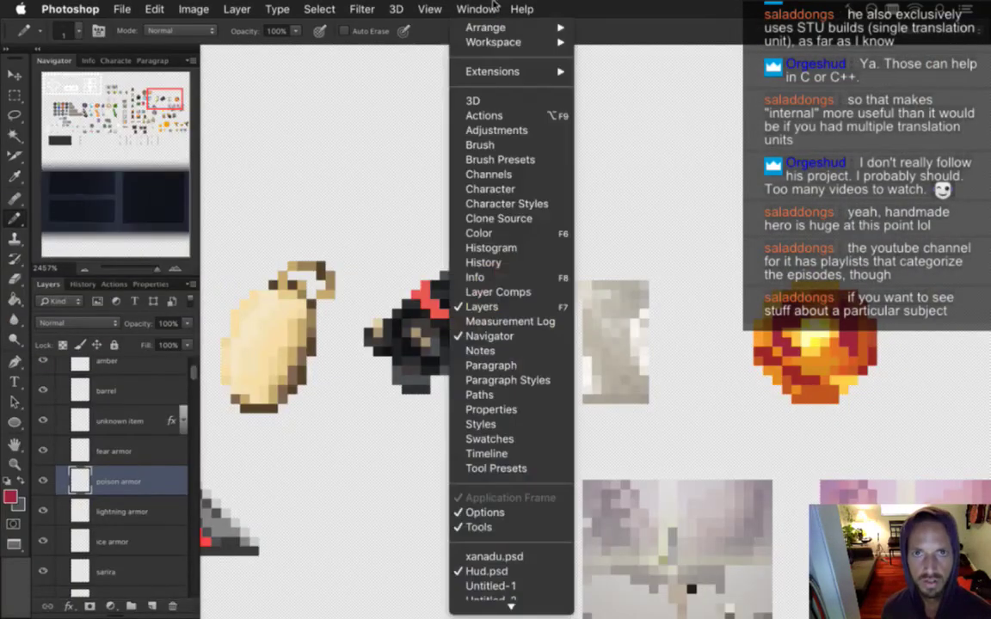
{"action": "scroll", "coordinate": [516, 516], "scroll_direction": "down", "scroll_amount": 2}
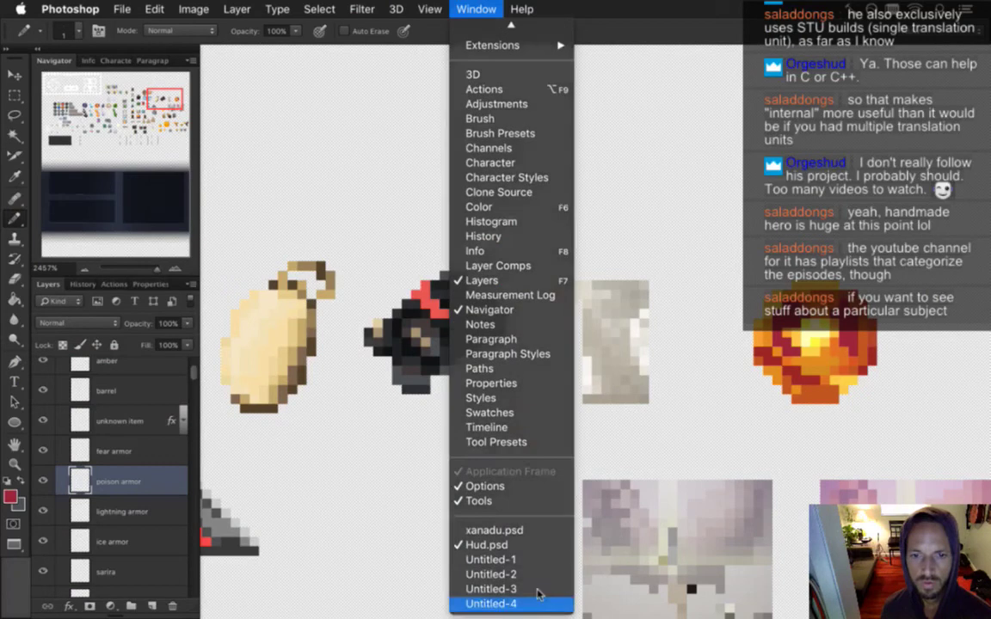
{"action": "left_click", "coordinate": [538, 593]}
{"action": "key", "text": "super+v"}
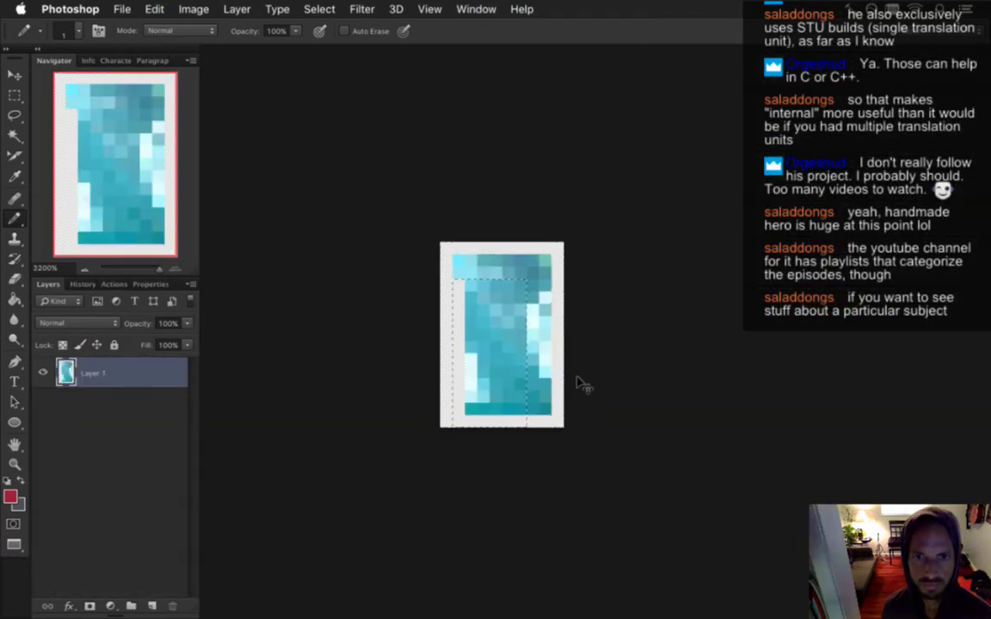
{"action": "key", "text": "super+v"}
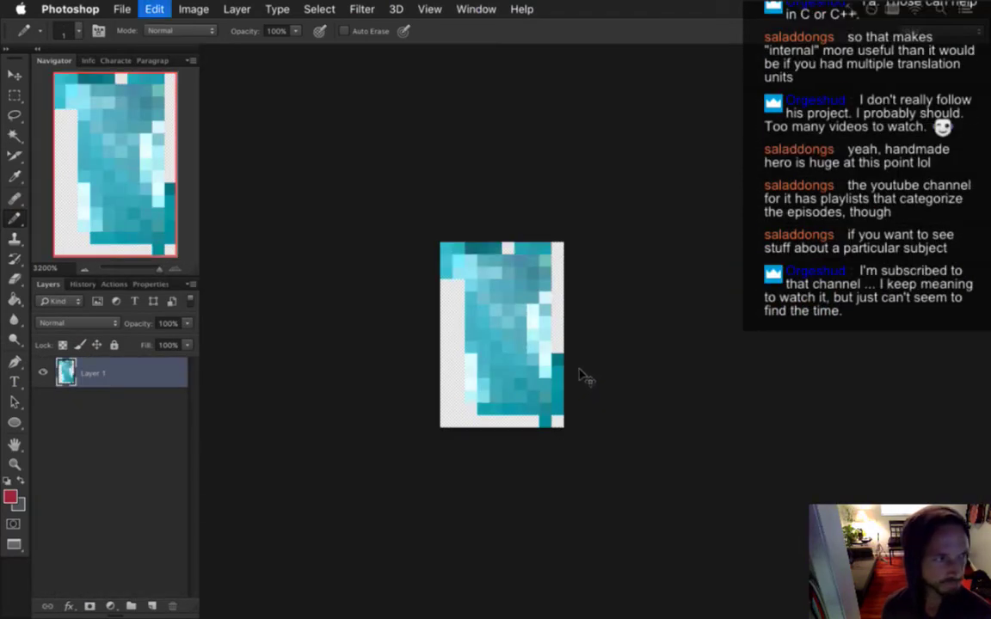
{"action": "key", "text": "super+v"}
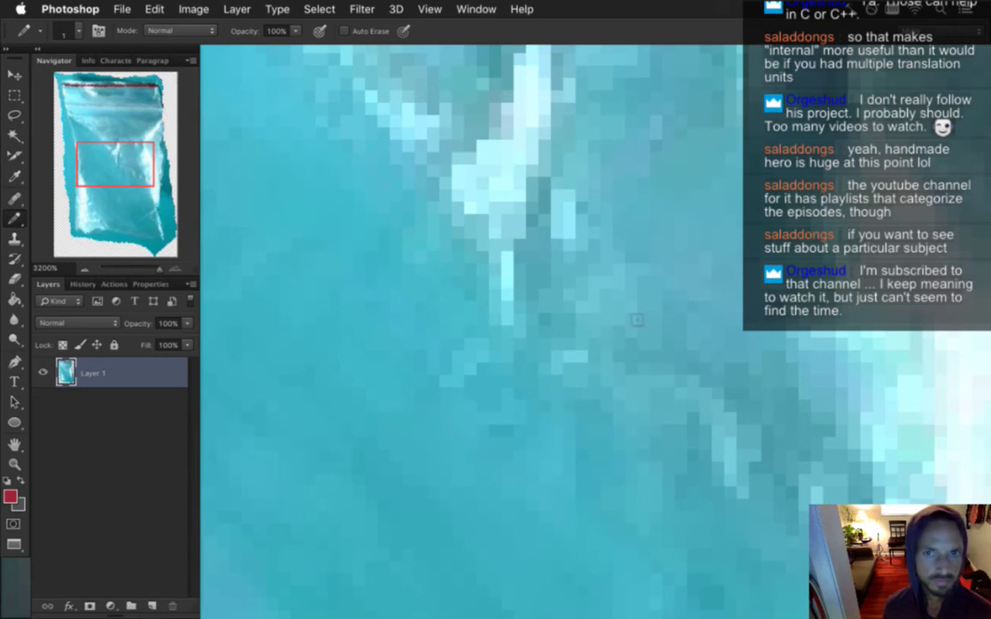
{"action": "left_click_drag", "start_coordinate": [652, 277], "coordinate": [588, 239]}
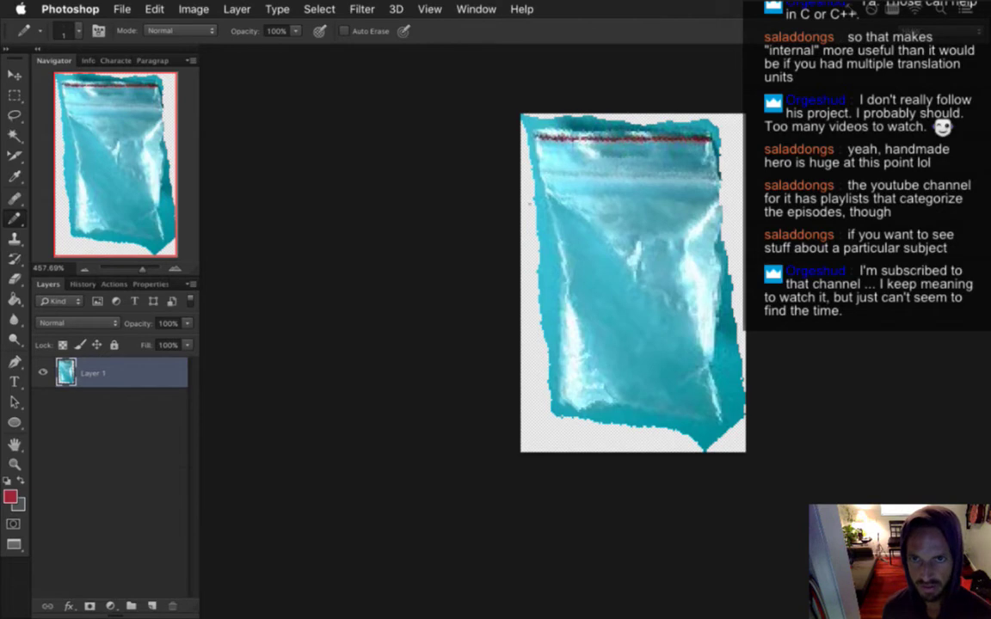
Step: Return to the Hud.psd document
{"action": "left_click", "coordinate": [476, 9]}
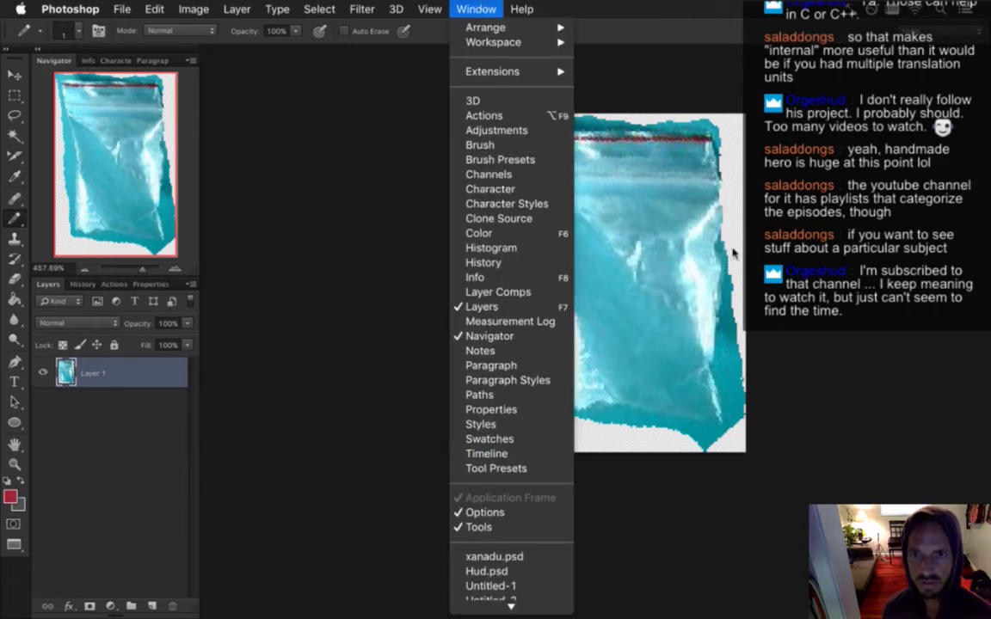
{"action": "left_click", "coordinate": [662, 235]}
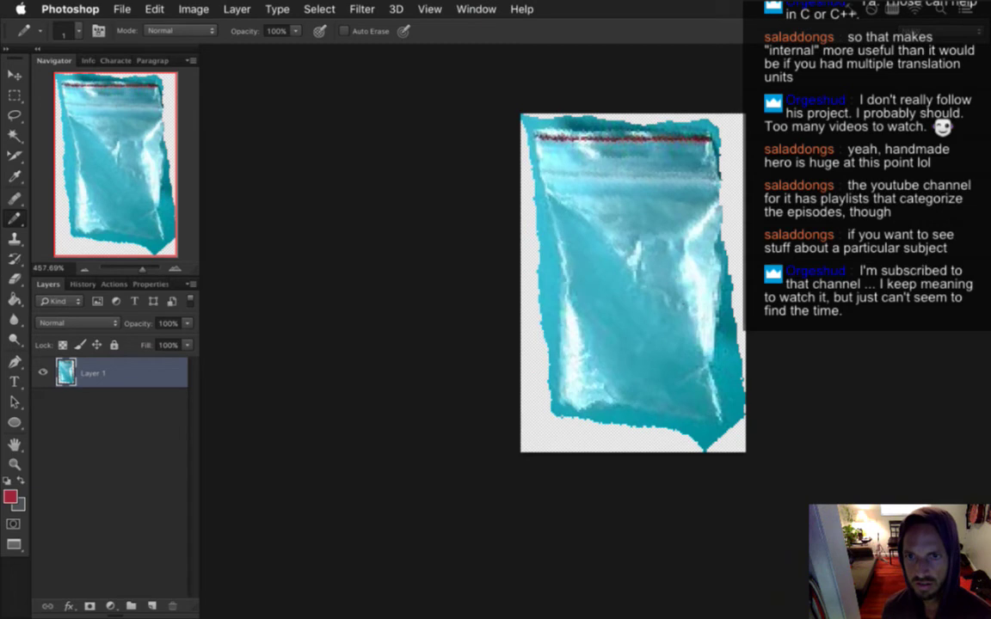
{"action": "left_click", "coordinate": [478, 9]}
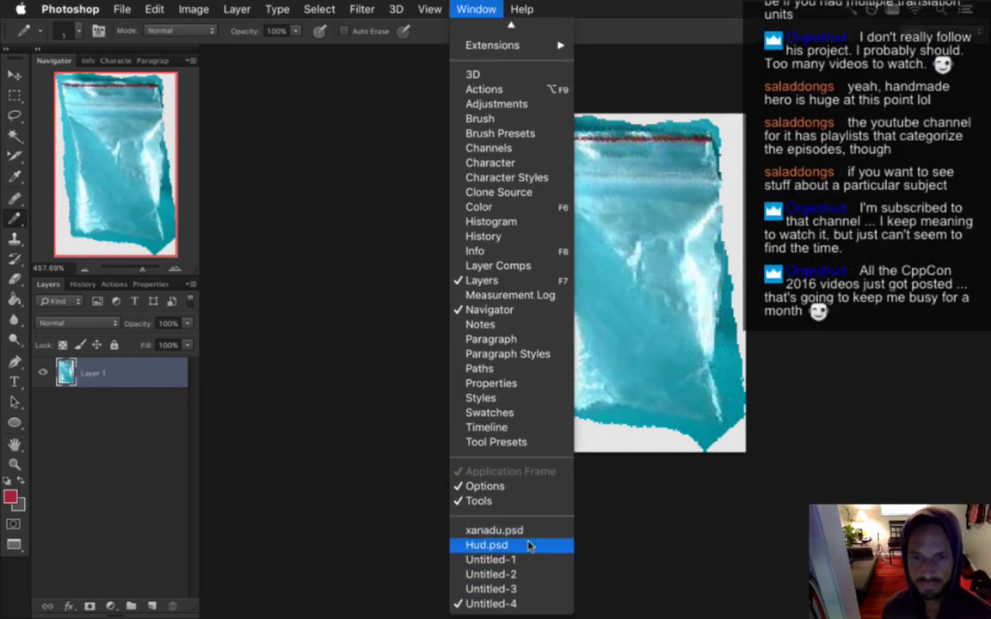
{"action": "key", "text": "Escape"}
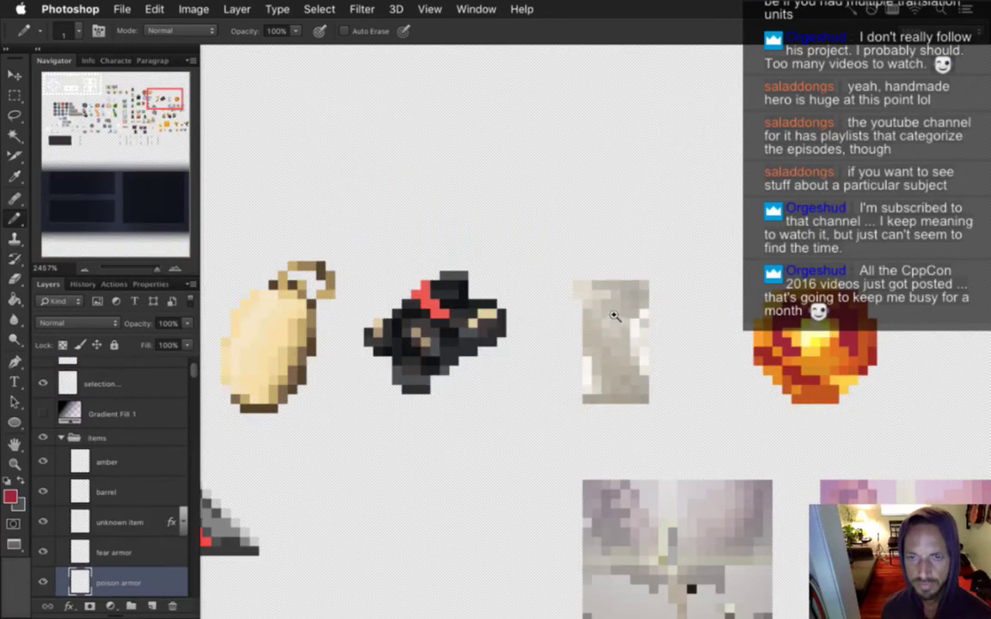
Step: Draw a crimson seal line across the bag's top pixel row with the Pencil at 50% opacity
{"action": "left_click", "coordinate": [614, 315]}
{"action": "left_click_drag", "start_coordinate": [563, 275], "coordinate": [647, 275]}
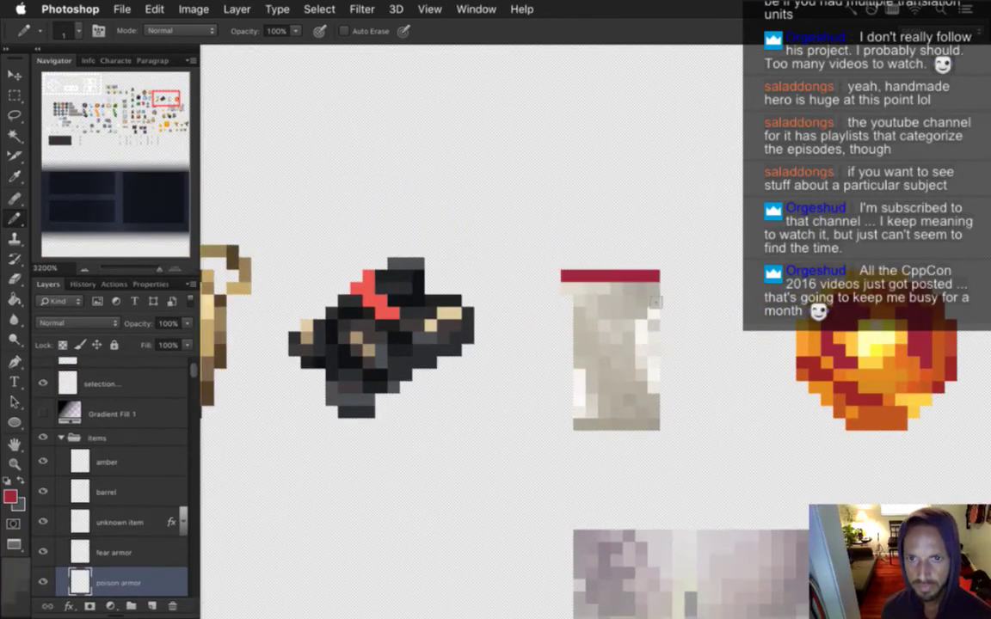
{"action": "key", "text": "super+z"}
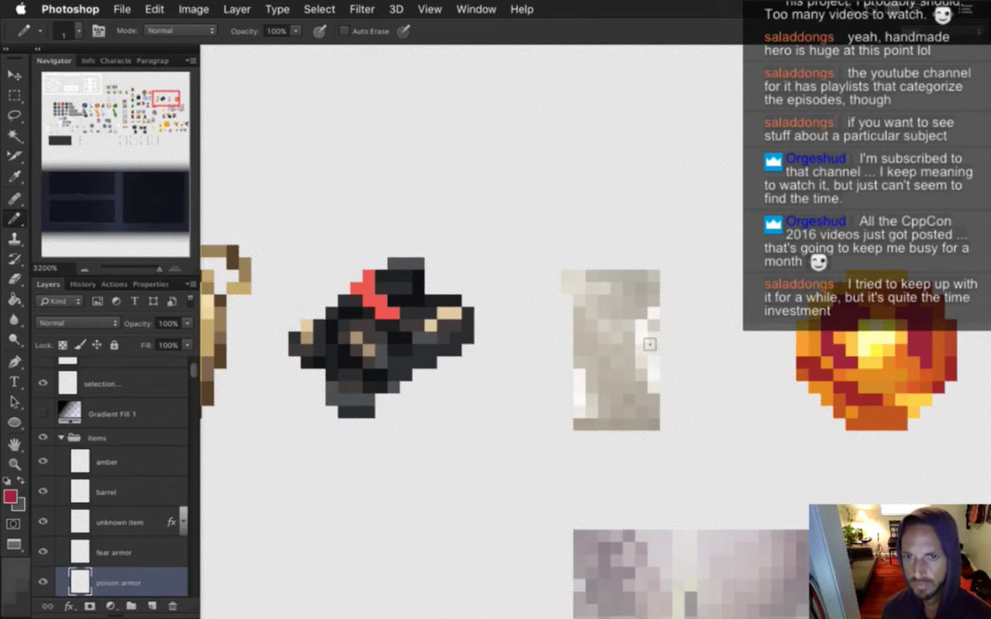
{"action": "key", "text": "5"}
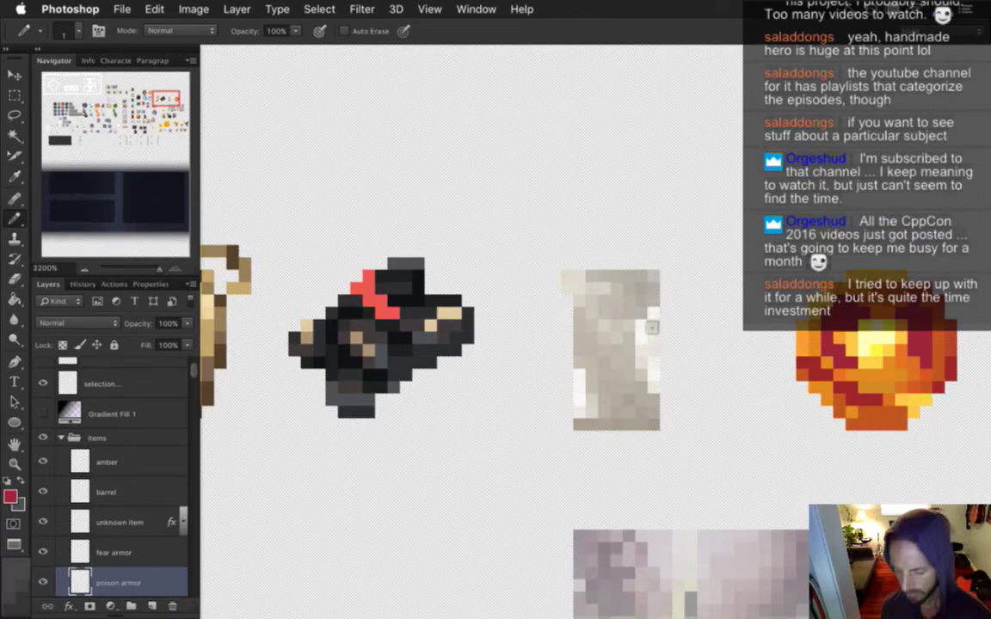
{"action": "mouse_move", "coordinate": [639, 276]}
{"action": "left_mouse_down"}
{"action": "mouse_move", "coordinate": [657, 276]}
{"action": "mouse_move", "coordinate": [564, 276]}
{"action": "left_mouse_up"}
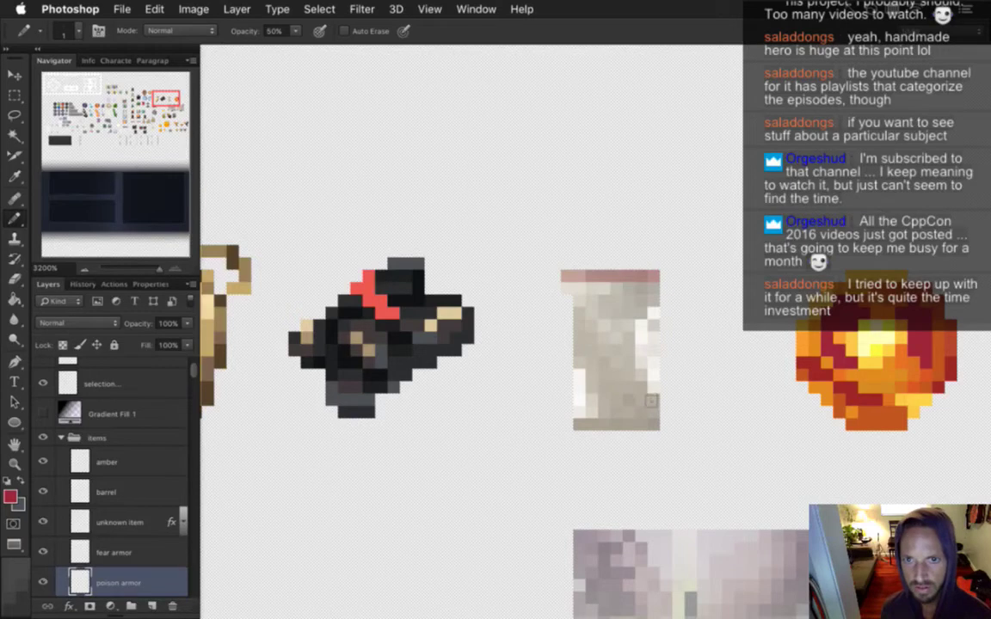
{"action": "key", "text": "m"}
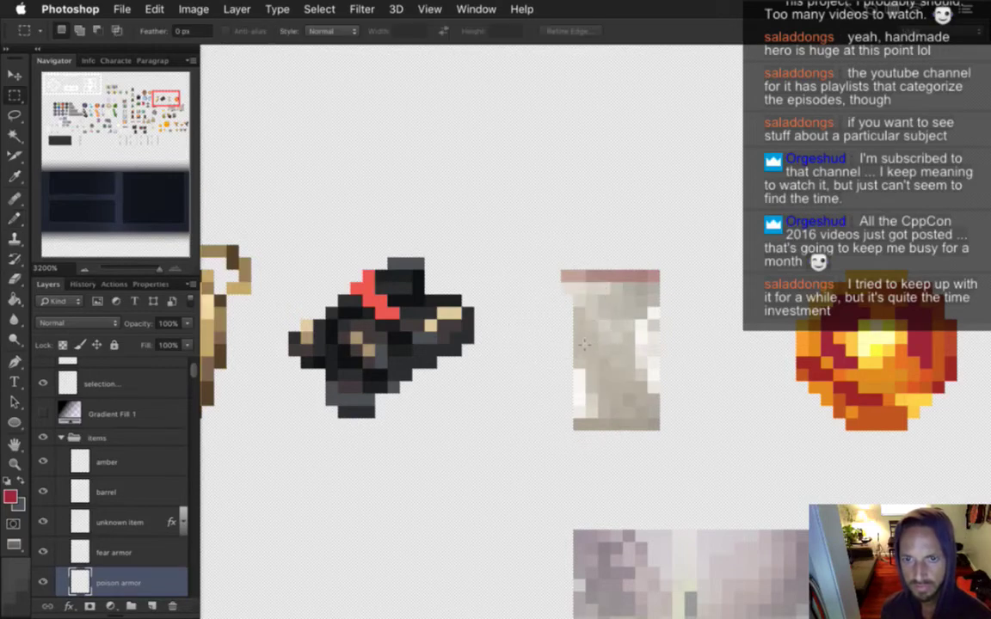
{"action": "left_click_drag", "start_coordinate": [548, 303], "coordinate": [680, 445]}
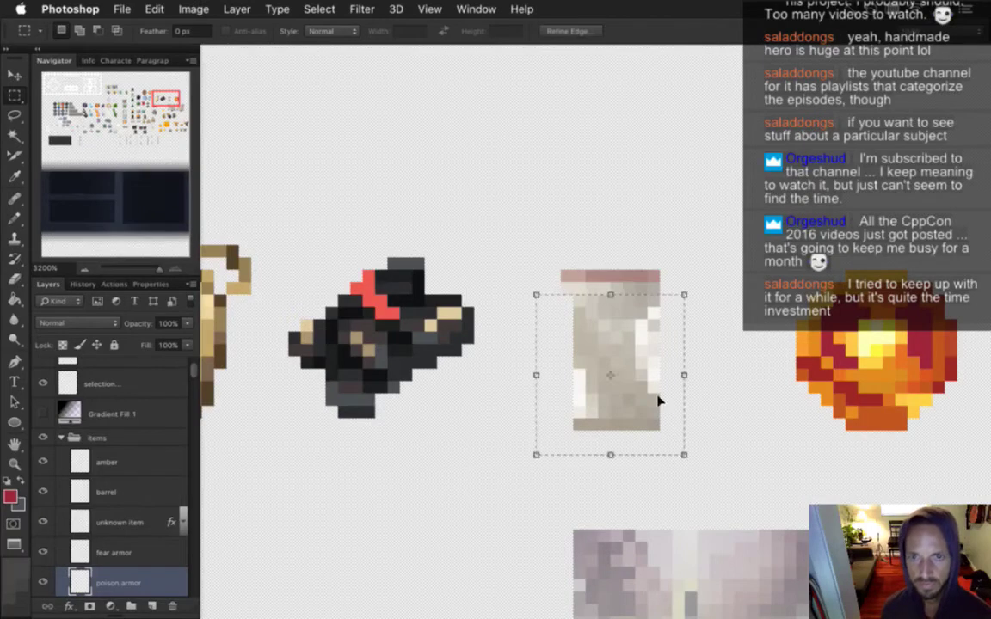
{"action": "key", "text": "v"}
{"action": "key", "text": "Left"}
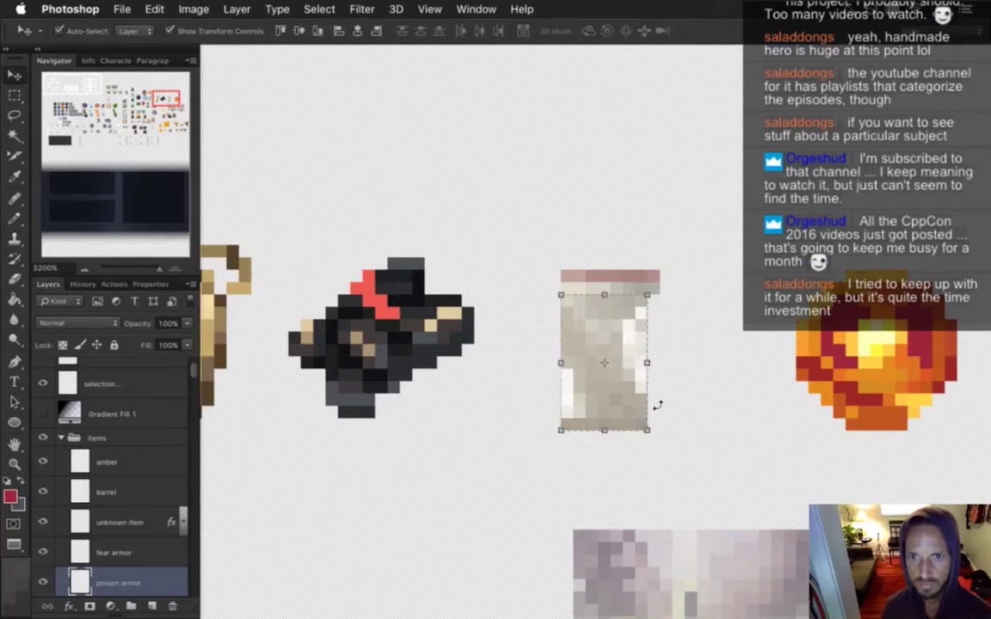
{"action": "key", "text": "ctrl+z"}
{"action": "key", "text": "ctrl+d"}
Step: Move the five leftmost pixel columns of the bag's body, below its top two rows, 1 px left
{"action": "key", "text": "m"}
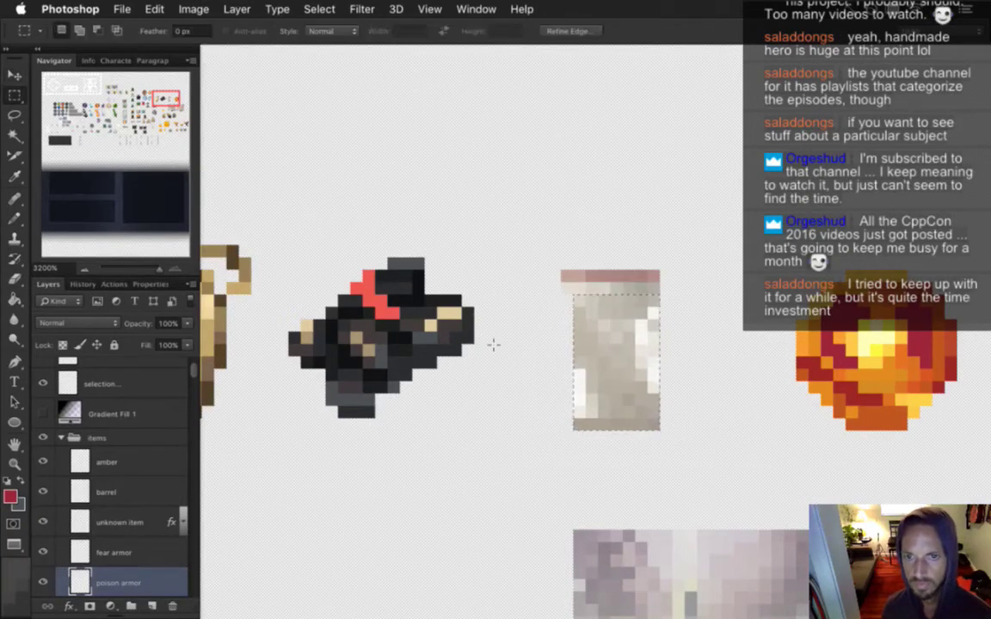
{"action": "left_click_drag", "start_coordinate": [550, 296], "coordinate": [636, 454]}
{"action": "key", "text": "v"}
{"action": "key", "text": "Left"}
{"action": "key", "text": "m"}
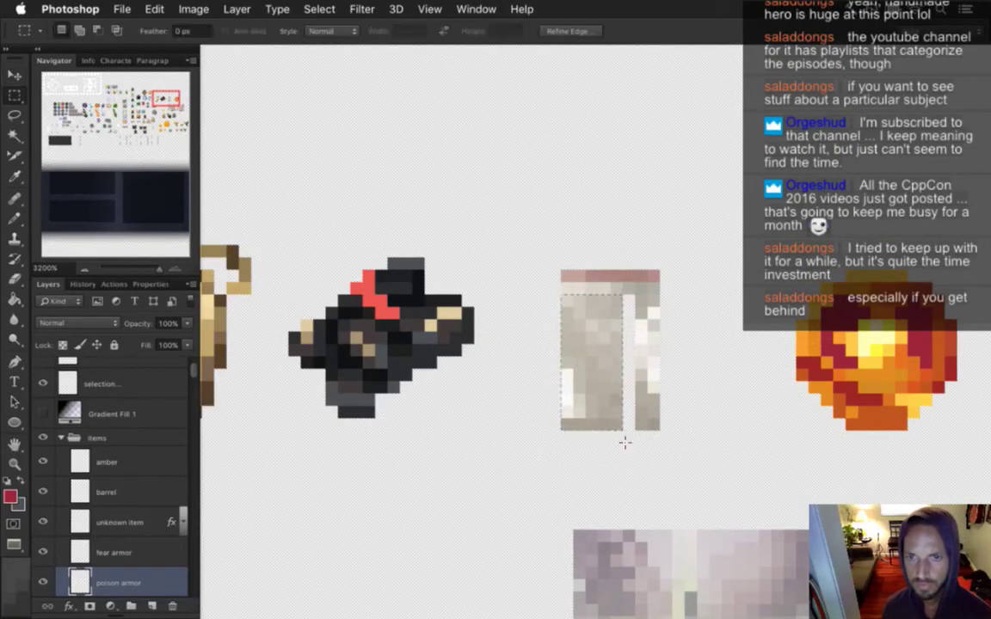
Step: Fill the one-pixel gap column in the bag's body down to the bottom edge with sampled neighbouring dust tones at 100% opacity
{"action": "key", "text": "i"}
{"action": "left_click", "coordinate": [623, 316]}
{"action": "key", "text": "b"}
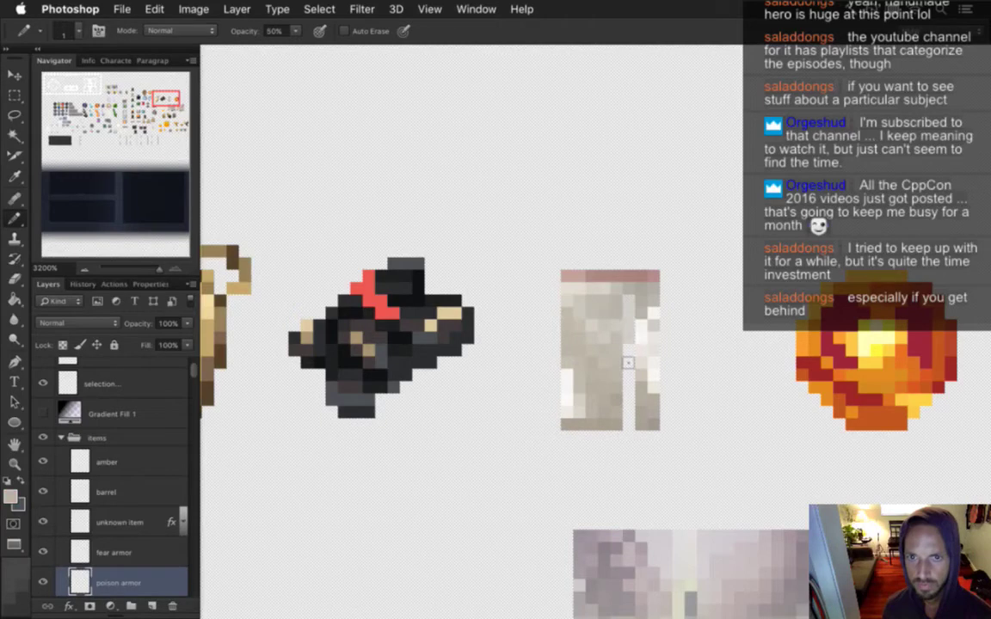
{"action": "key", "text": "0"}
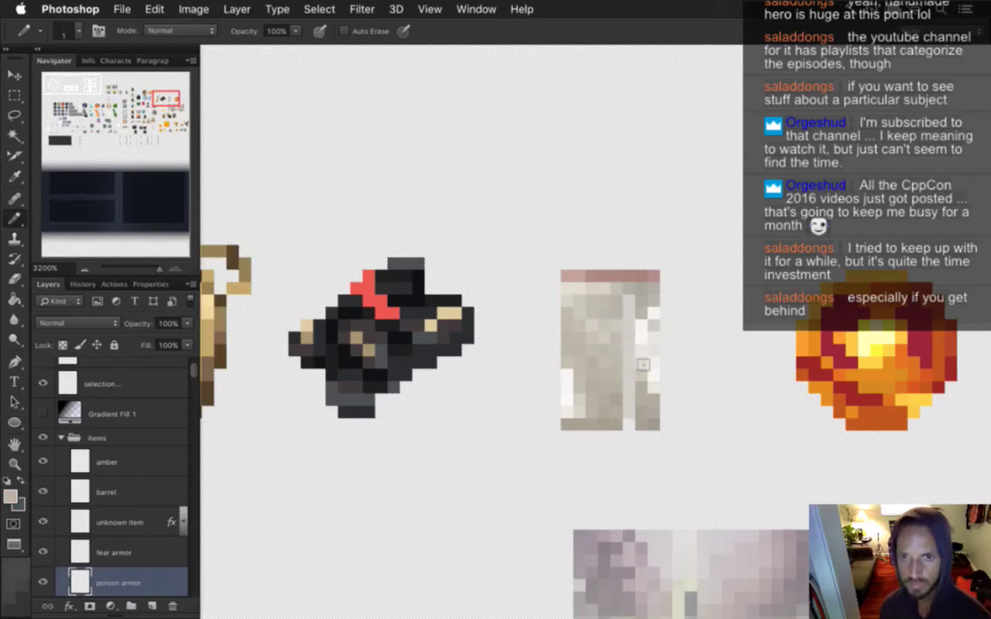
{"action": "key", "text": "i"}
{"action": "key", "text": "b"}
{"action": "key", "text": "i"}
{"action": "key", "text": "b"}
{"action": "key", "text": "i"}
{"action": "key", "text": "b"}
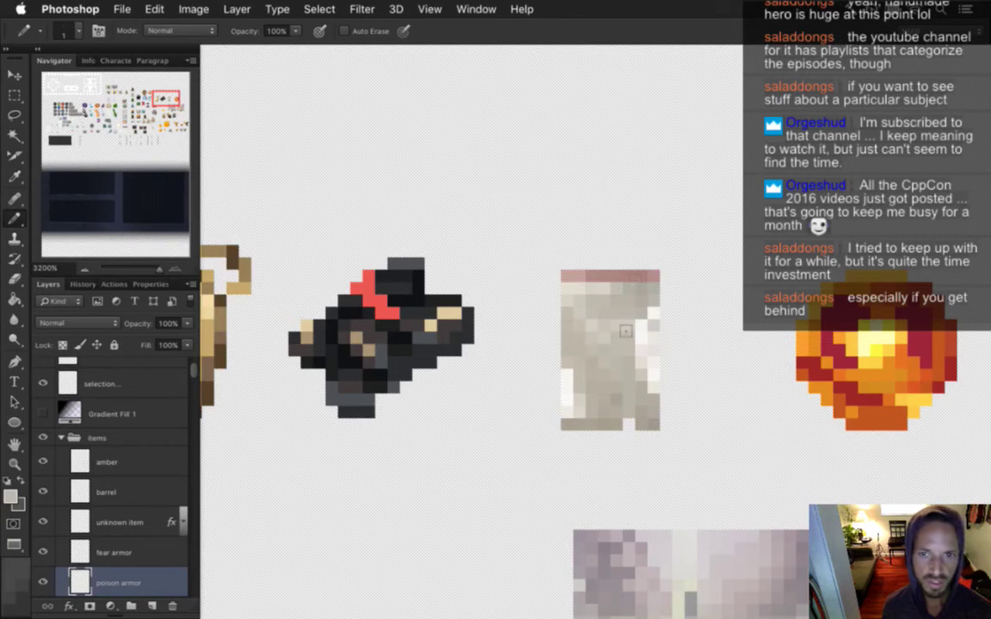
{"action": "key", "text": "i"}
{"action": "left_click", "coordinate": [610, 428]}
{"action": "key", "text": "b"}
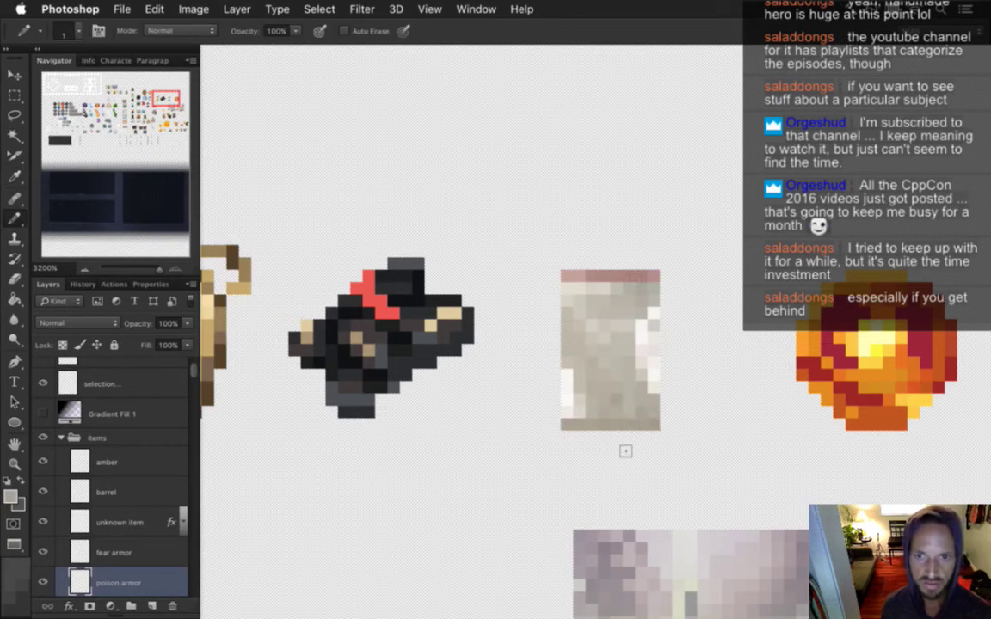
Step: Recolour stray pixels along the bag's bottom edge and lower body with sampled neighbouring dust tones, using the Pencil at 100% opacity
{"action": "key", "text": "i"}
{"action": "key", "text": "b"}
{"action": "key", "text": "i"}
{"action": "left_click", "coordinate": [636, 433]}
{"action": "key", "text": "b"}
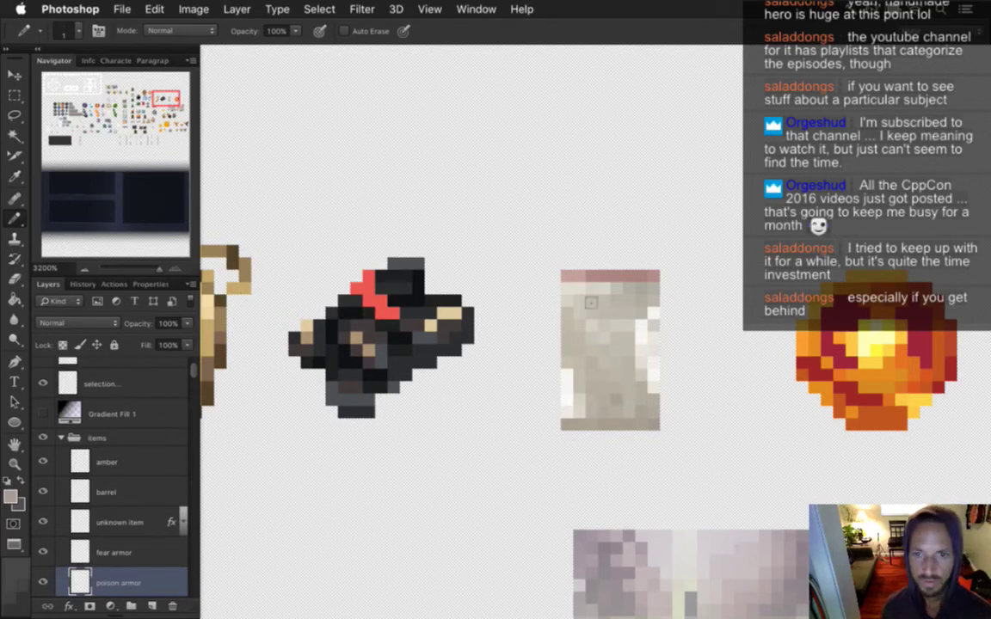
{"action": "key", "text": "i"}
{"action": "key", "text": "b"}
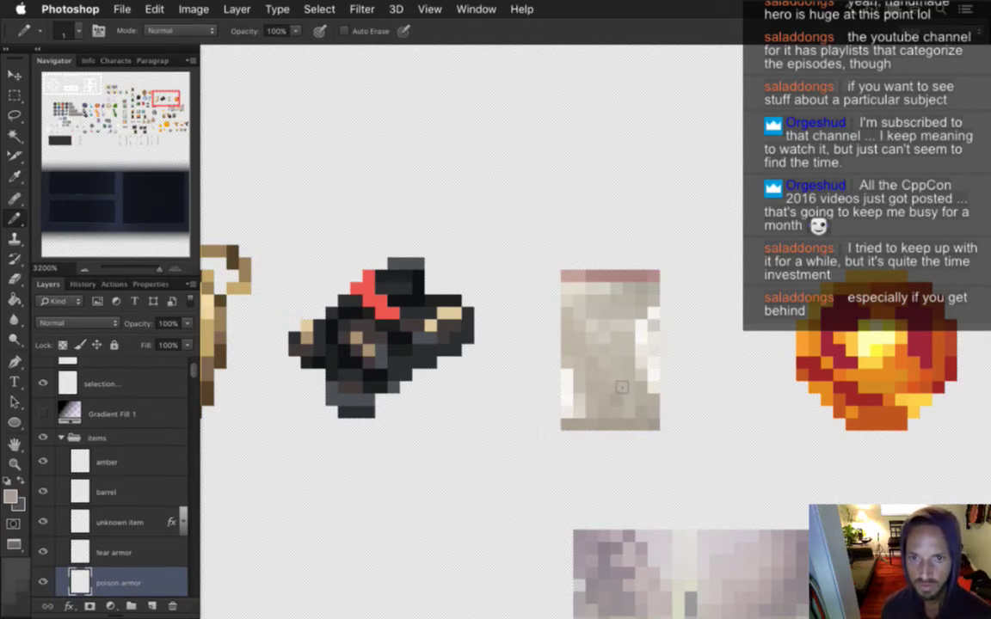
{"action": "key", "text": "i"}
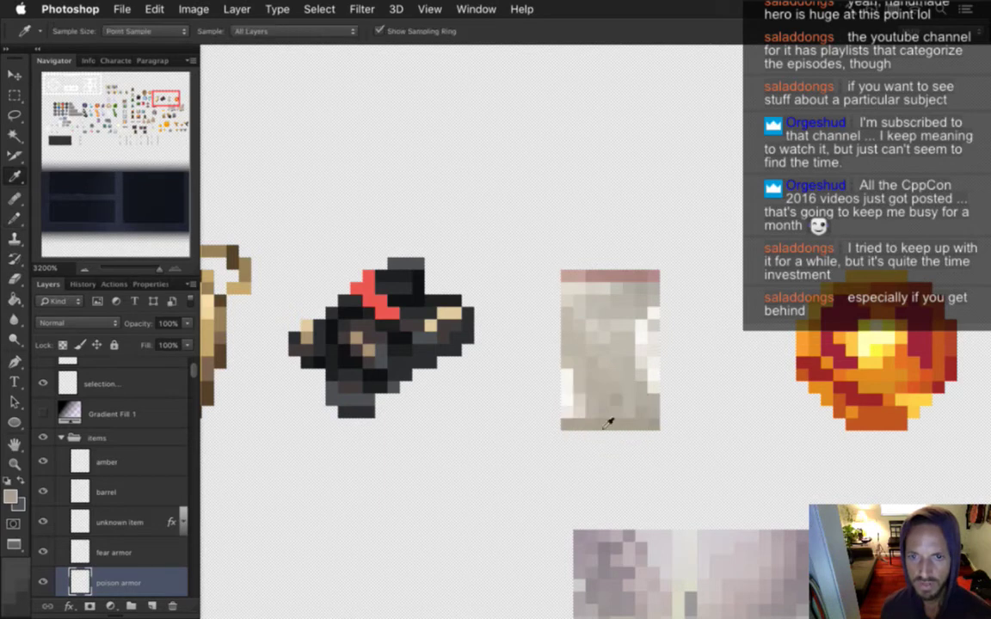
{"action": "key", "text": "b"}
{"action": "key", "text": "i"}
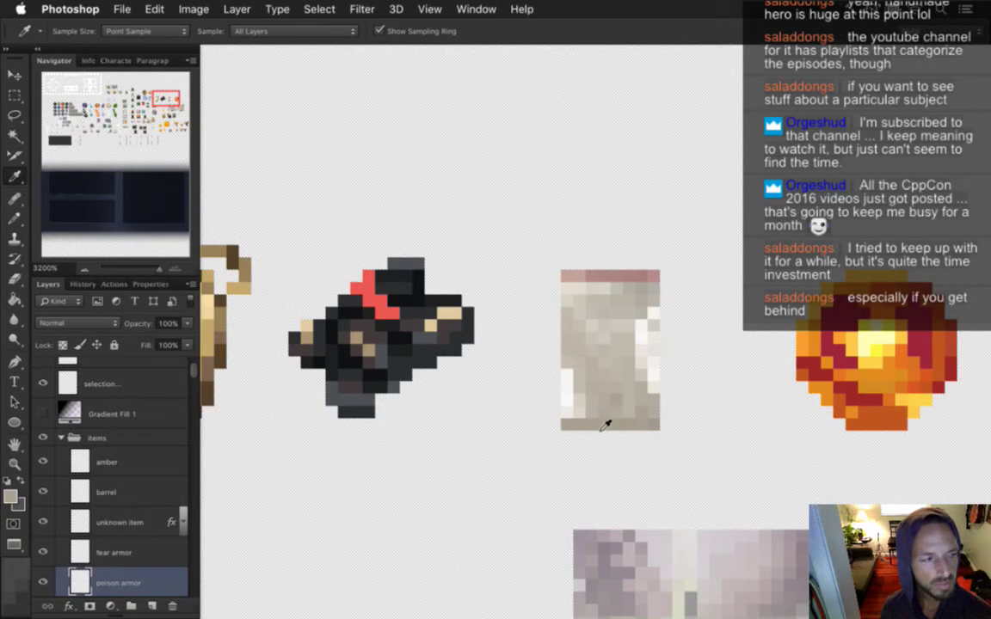
{"action": "left_click", "coordinate": [590, 415]}
{"action": "key", "text": "b"}
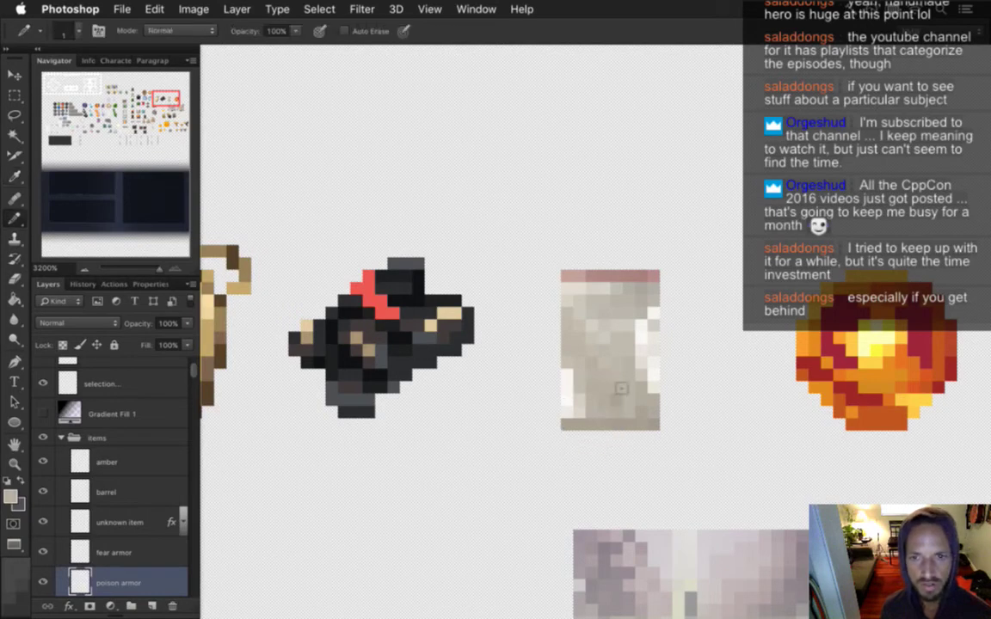
Step: Shade a small cluster of pixels in the lower centre of the bag's body with sampled grey-beige tones
{"action": "key", "text": "i"}
{"action": "key", "text": "b"}
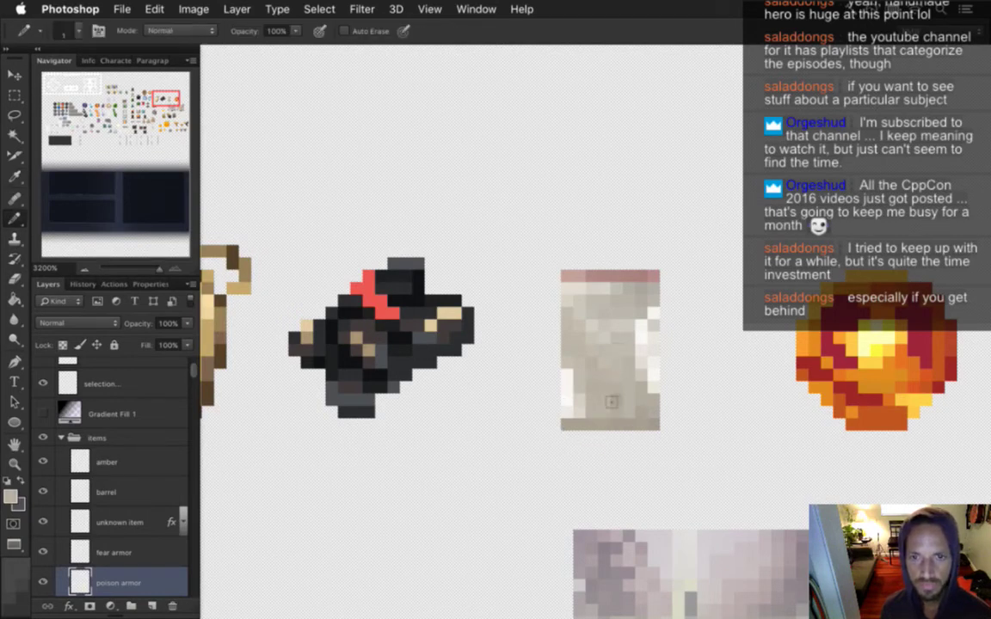
{"action": "key", "text": "i"}
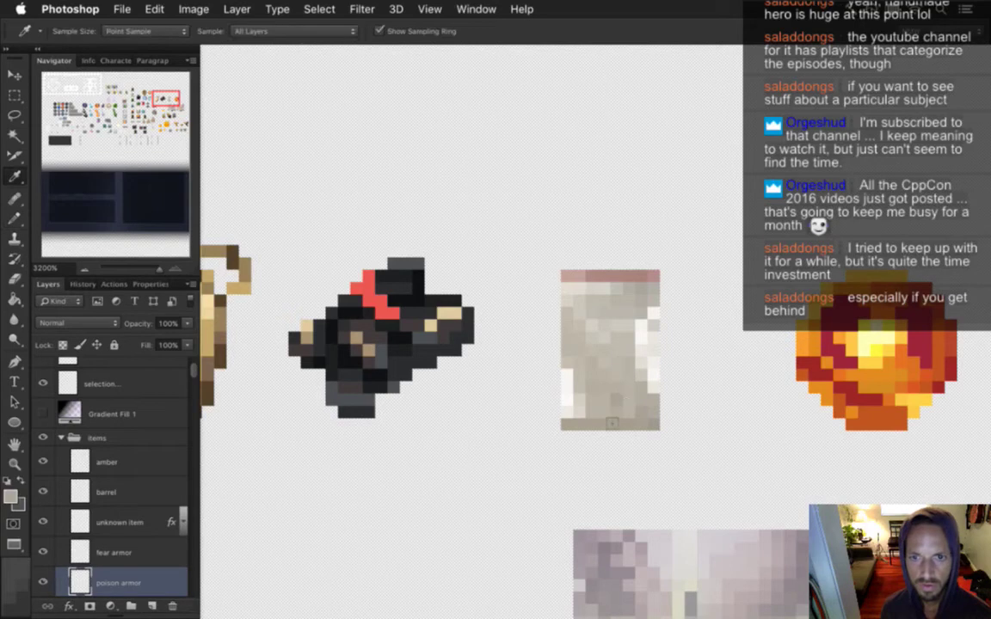
{"action": "key", "text": "b"}
{"action": "left_click", "coordinate": [565, 391]}
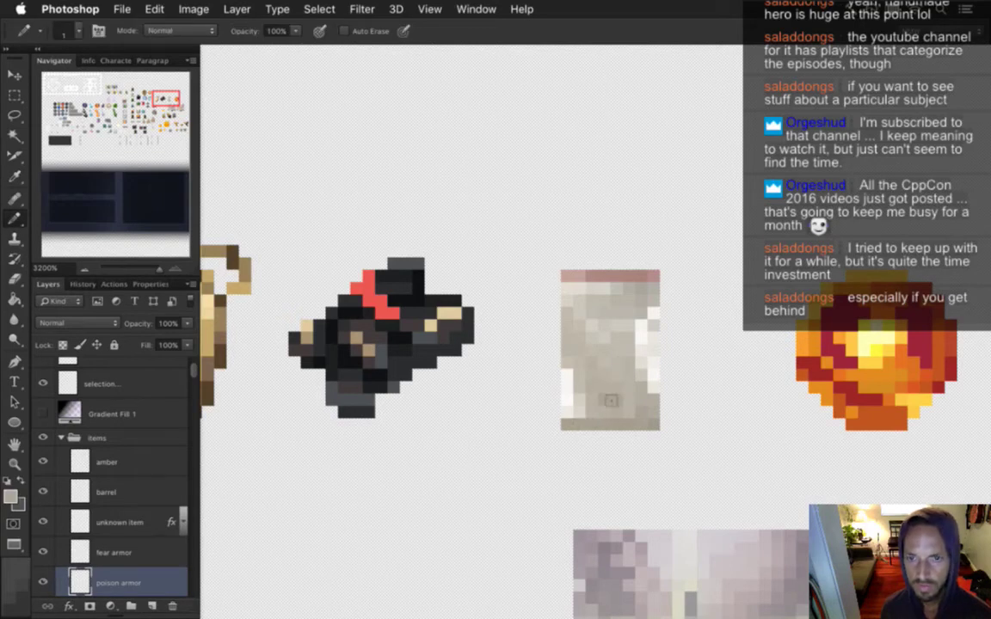
{"action": "key", "text": "i"}
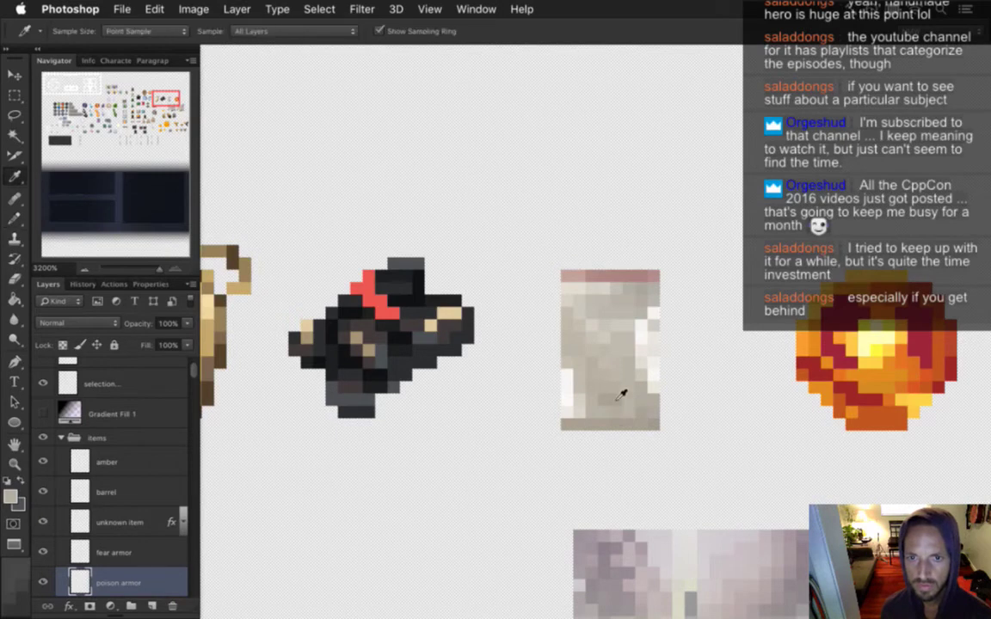
{"action": "key", "text": "b"}
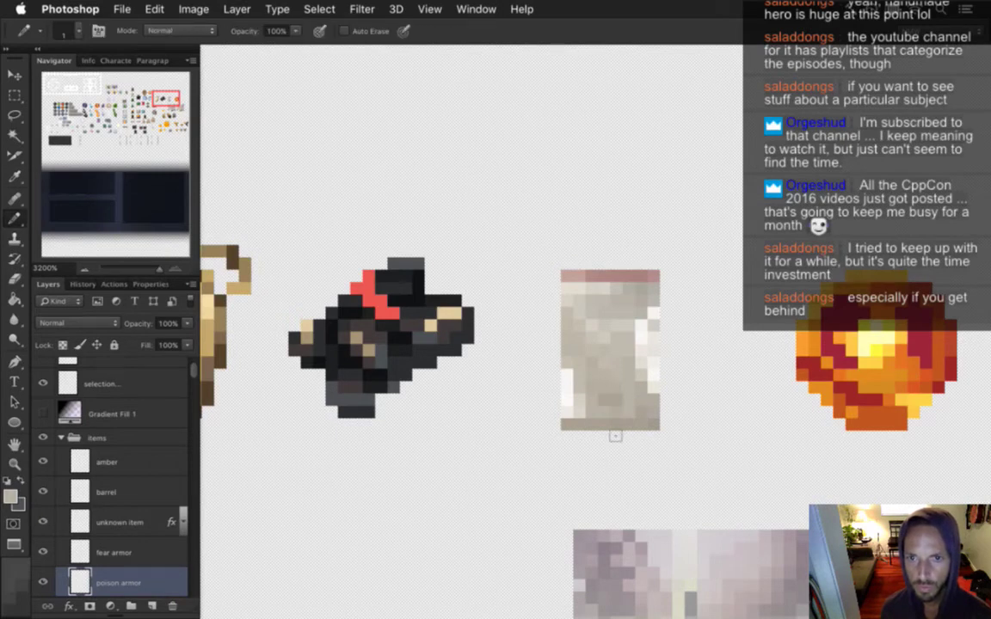
{"action": "key", "text": "i"}
{"action": "key", "text": "b"}
{"action": "key", "text": "i"}
{"action": "key", "text": "b"}
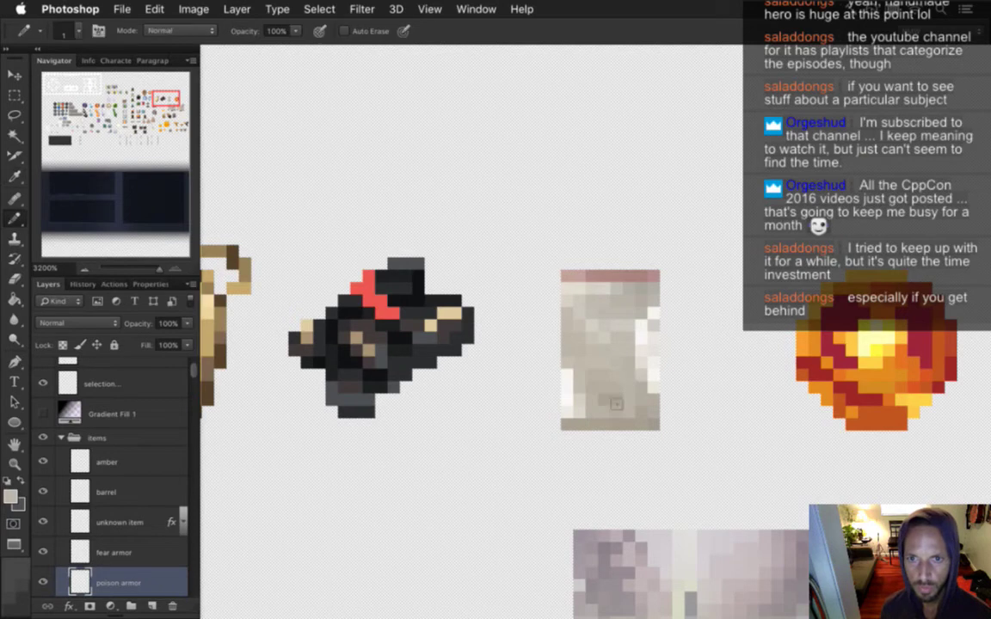
Step: Blend the pixels in the middle and right part of the bag's body using dust tones sampled from the bag
{"action": "left_click", "coordinate": [612, 355], "text": "alt"}
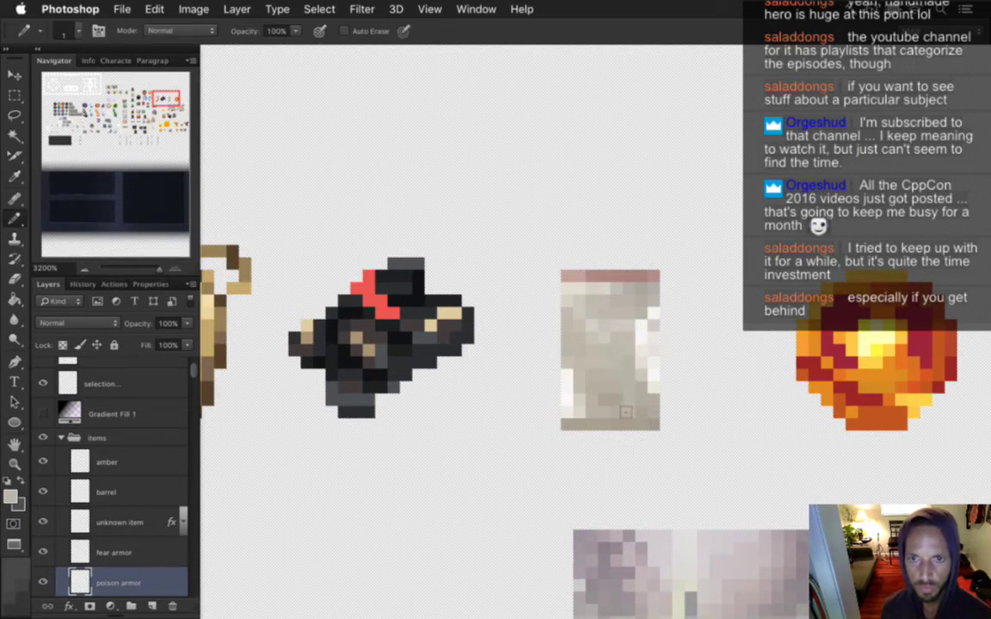
{"action": "left_click", "coordinate": [608, 335], "text": "alt"}
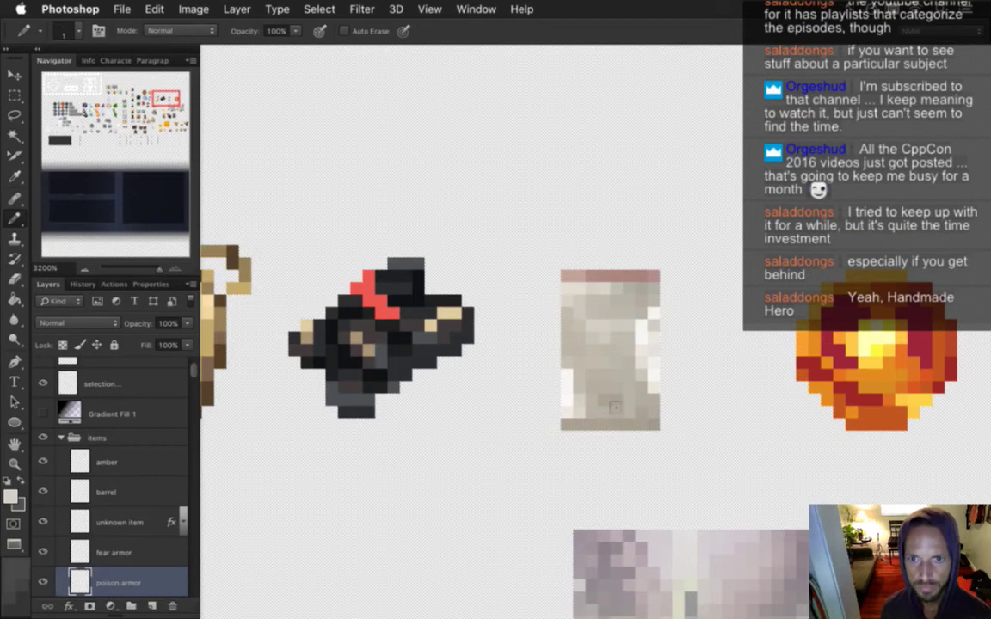
{"action": "left_click", "coordinate": [602, 348], "text": "alt"}
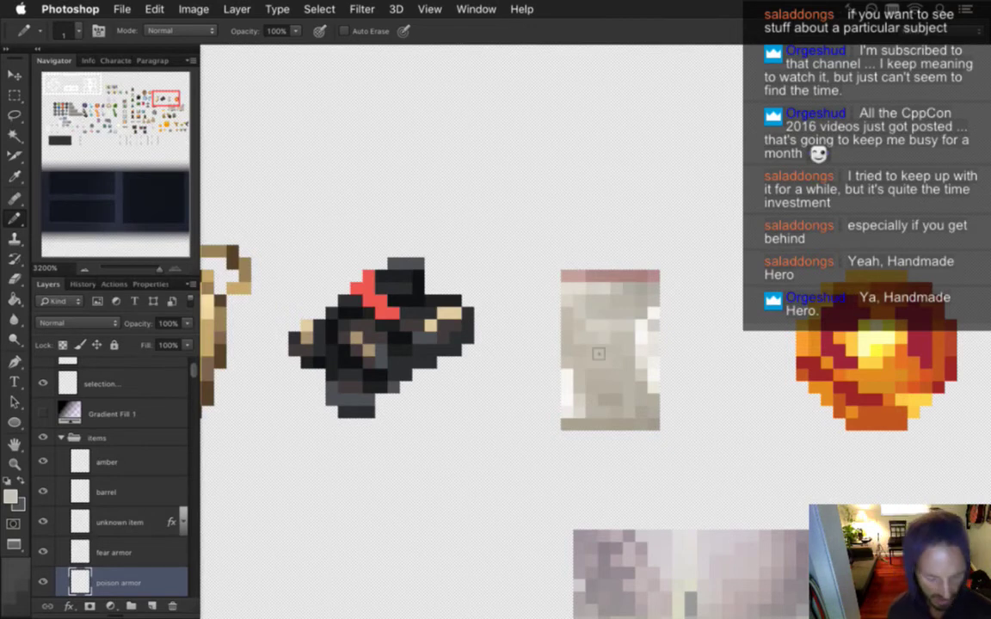
{"action": "key", "text": "alt"}
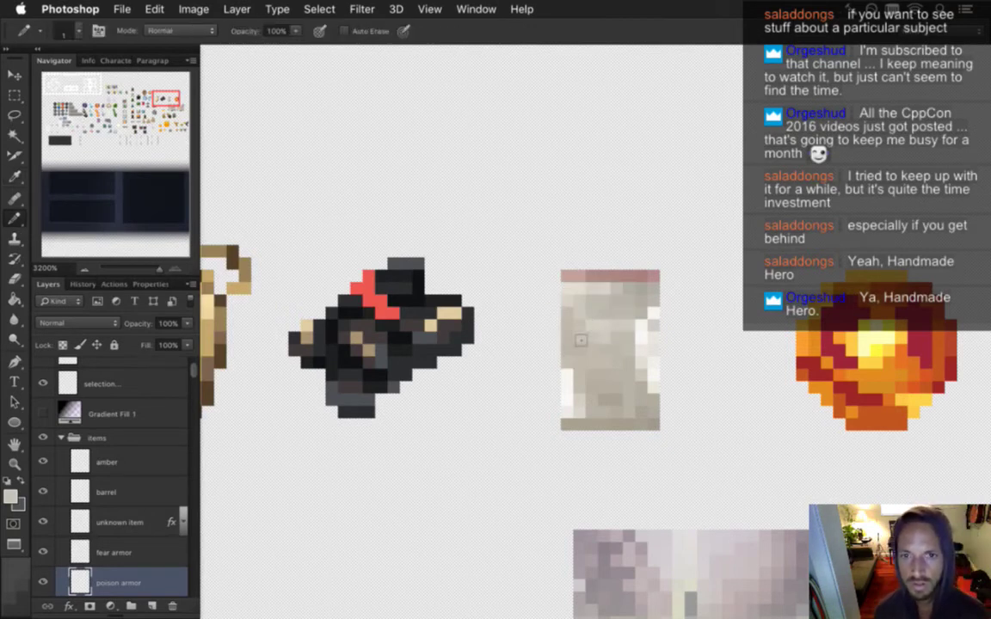
{"action": "left_click", "coordinate": [601, 329], "text": "alt"}
{"action": "left_click", "coordinate": [598, 332], "text": "alt"}
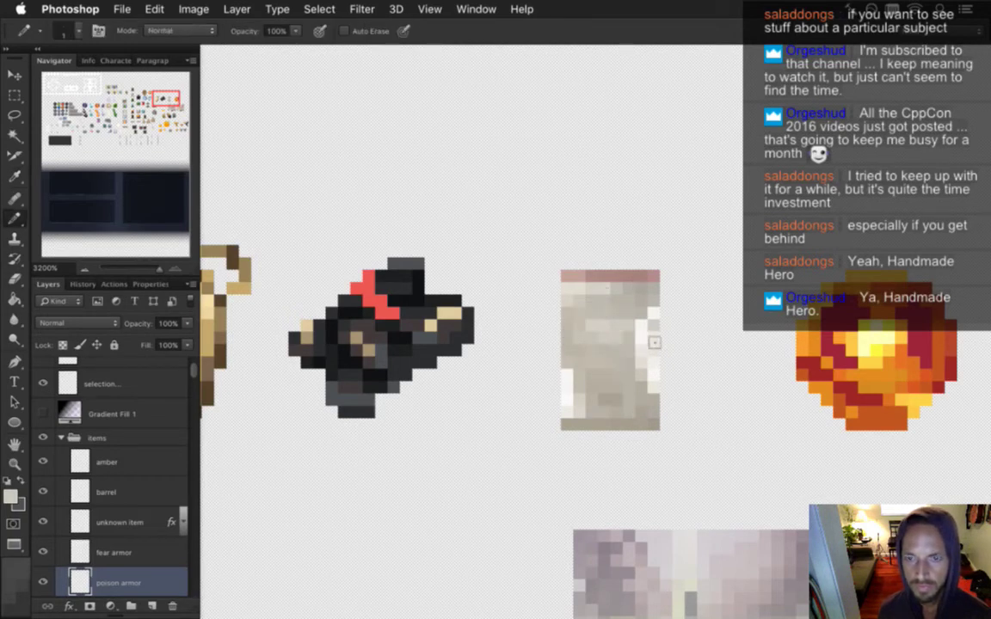
{"action": "key", "text": "alt"}
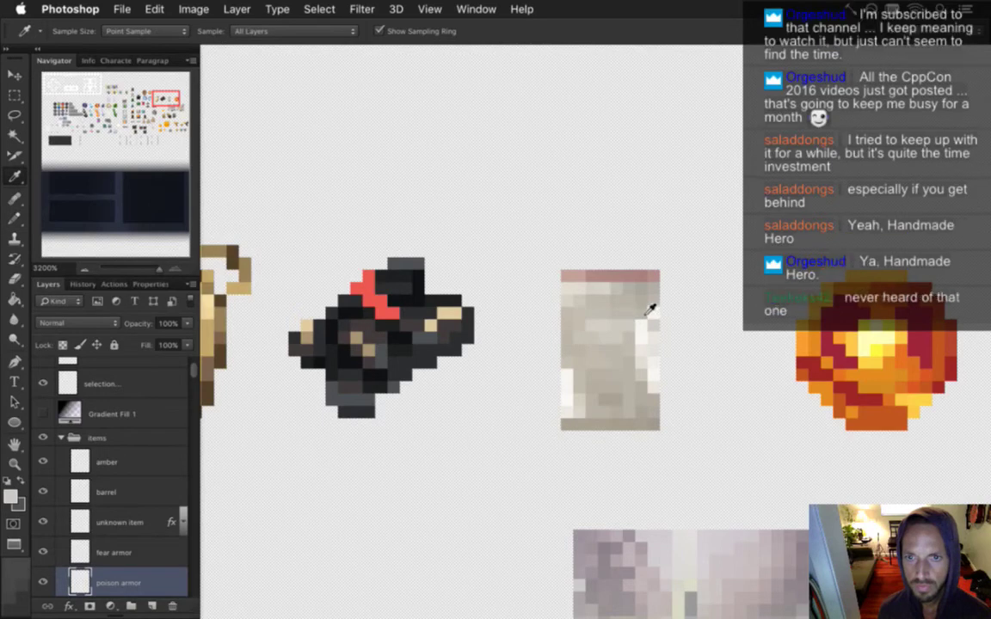
{"action": "left_click", "coordinate": [645, 316], "text": "alt"}
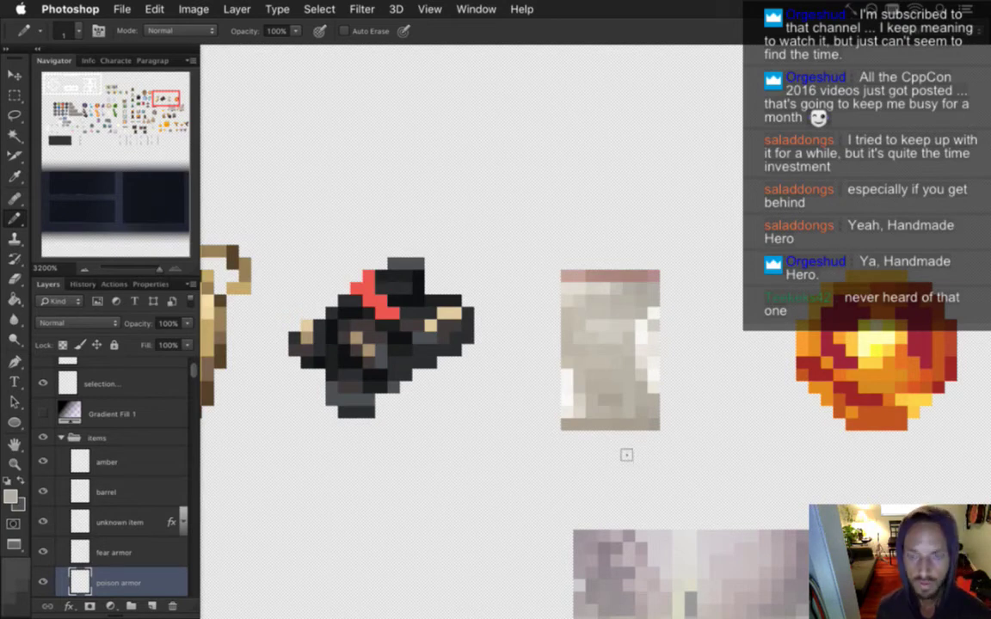
{"action": "key", "text": "alt"}
{"action": "left_click", "coordinate": [645, 291], "text": "alt"}
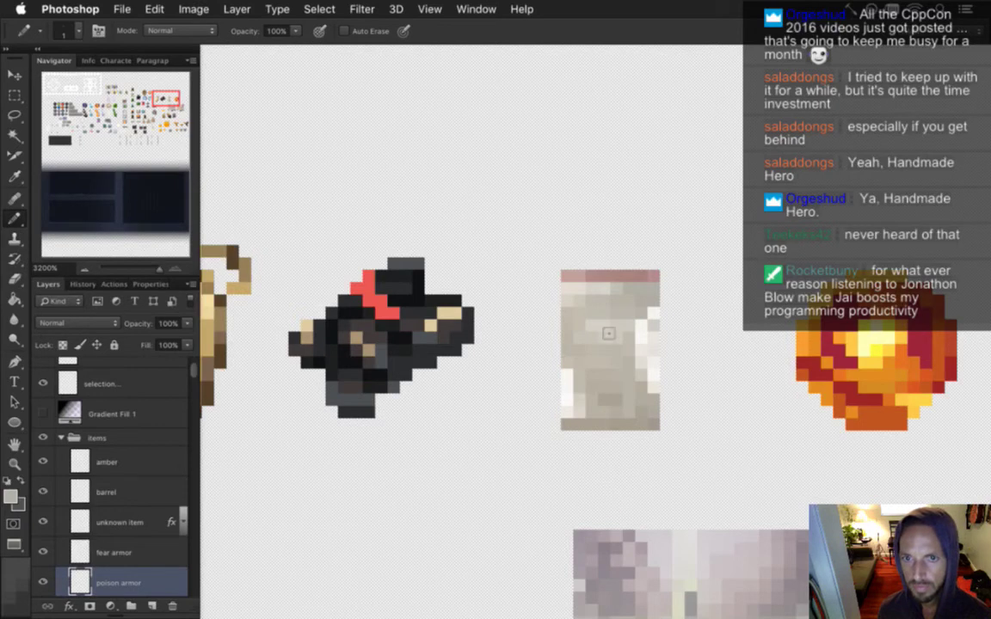
Step: Widen the bag by moving everything except its two leftmost pixel columns 2 px right, leaving a gap between the parts
{"action": "scroll", "coordinate": [526, 353], "scroll_direction": "down", "scroll_amount": 3}
{"action": "scroll", "coordinate": [535, 353], "scroll_direction": "down", "scroll_amount": 1}
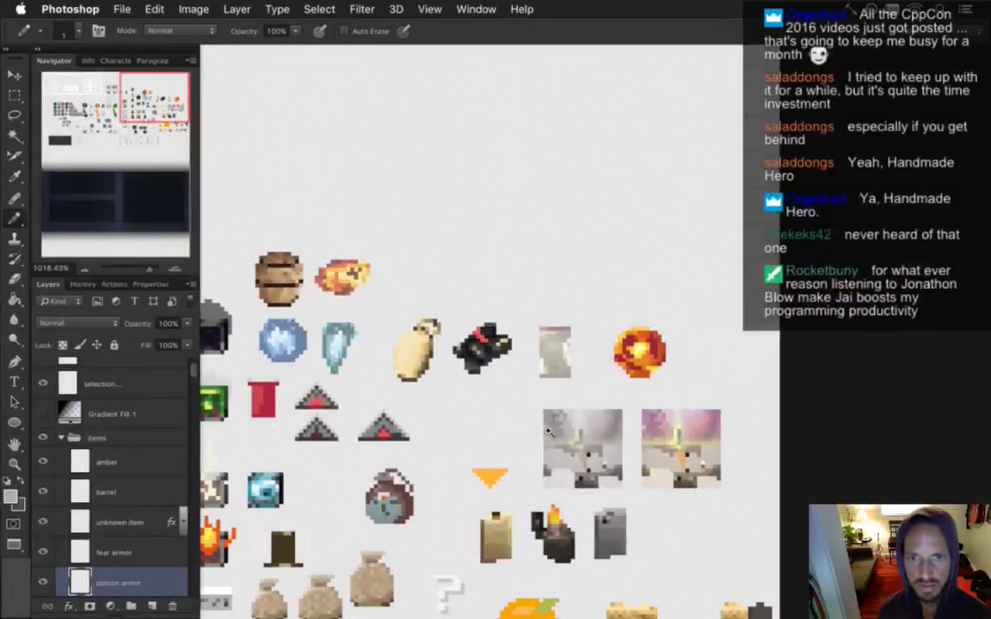
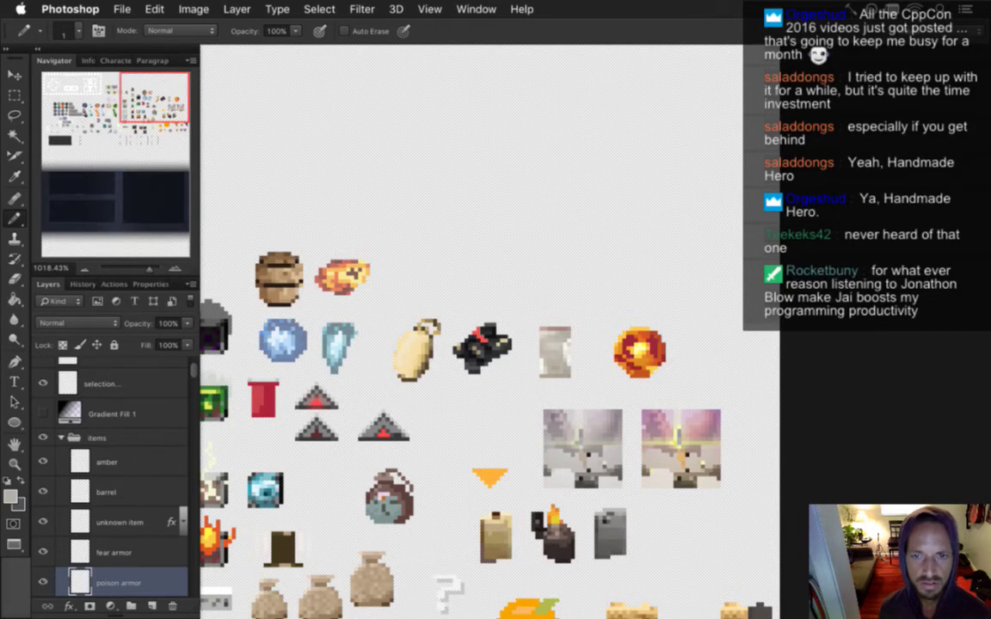
{"action": "scroll", "coordinate": [544, 362], "scroll_direction": "up", "scroll_amount": 5}
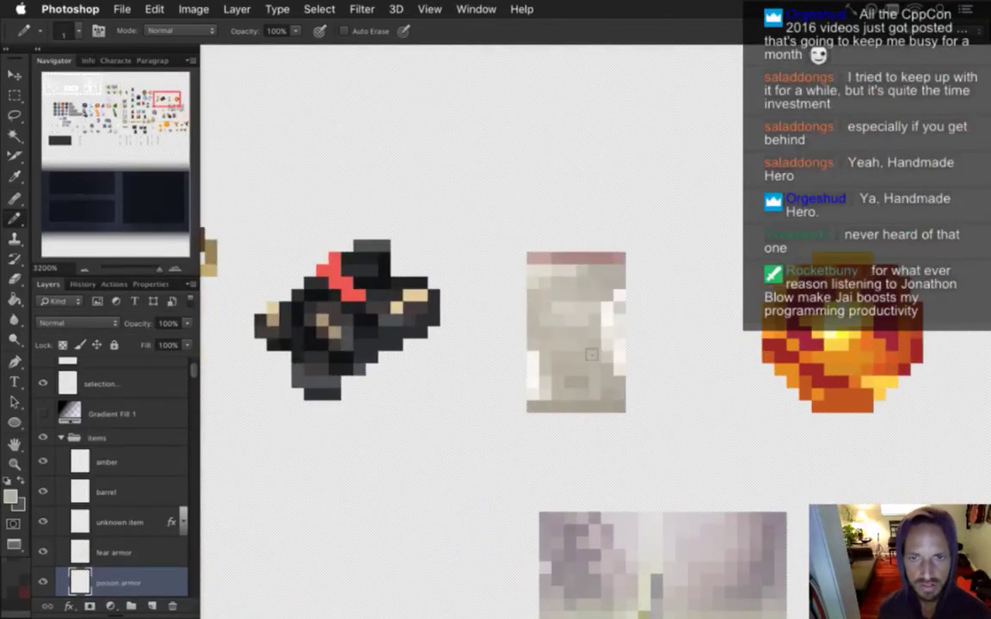
{"action": "key", "text": "m"}
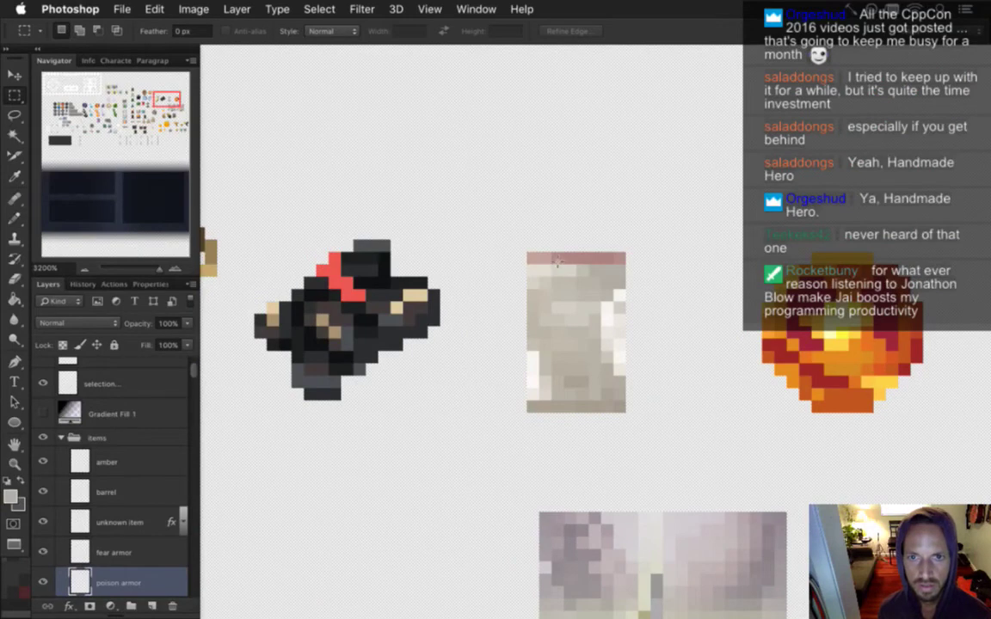
{"action": "left_click_drag", "start_coordinate": [551, 252], "coordinate": [649, 424]}
{"action": "key", "text": "v"}
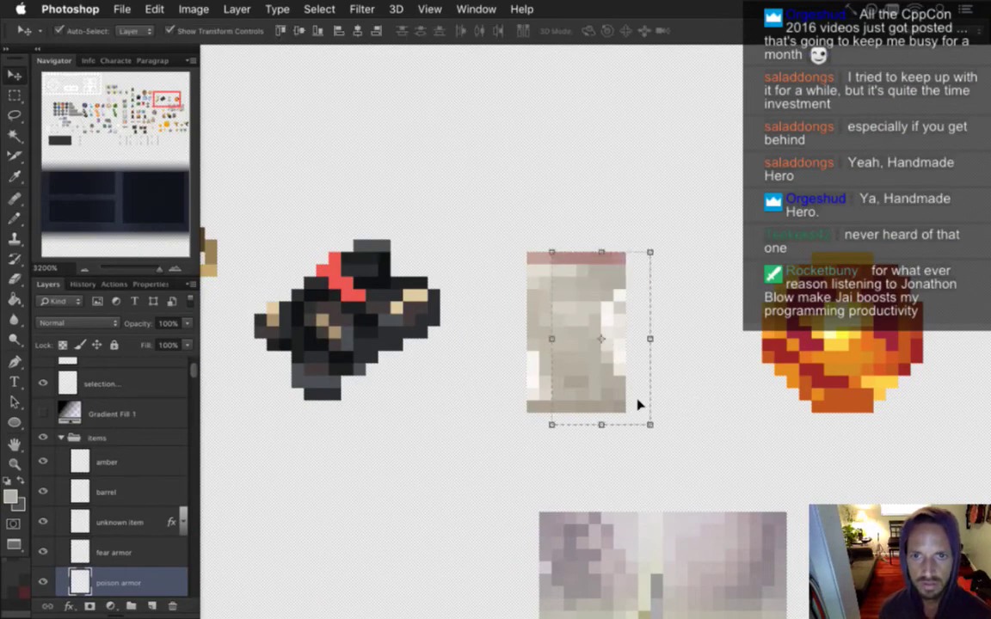
{"action": "key", "text": "Right"}
{"action": "key", "text": "Right"}
{"action": "key", "text": "m"}
{"action": "left_click", "coordinate": [553, 284]}
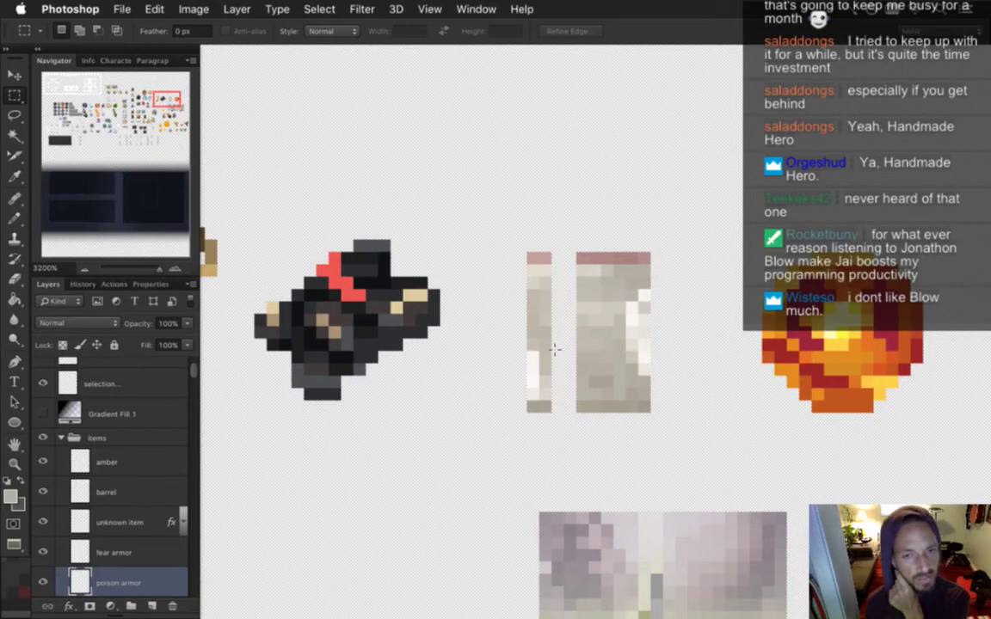
Step: Bridge the two-pixel gap in the bag's red seal line with sampled seal colours
{"action": "key", "text": "b"}
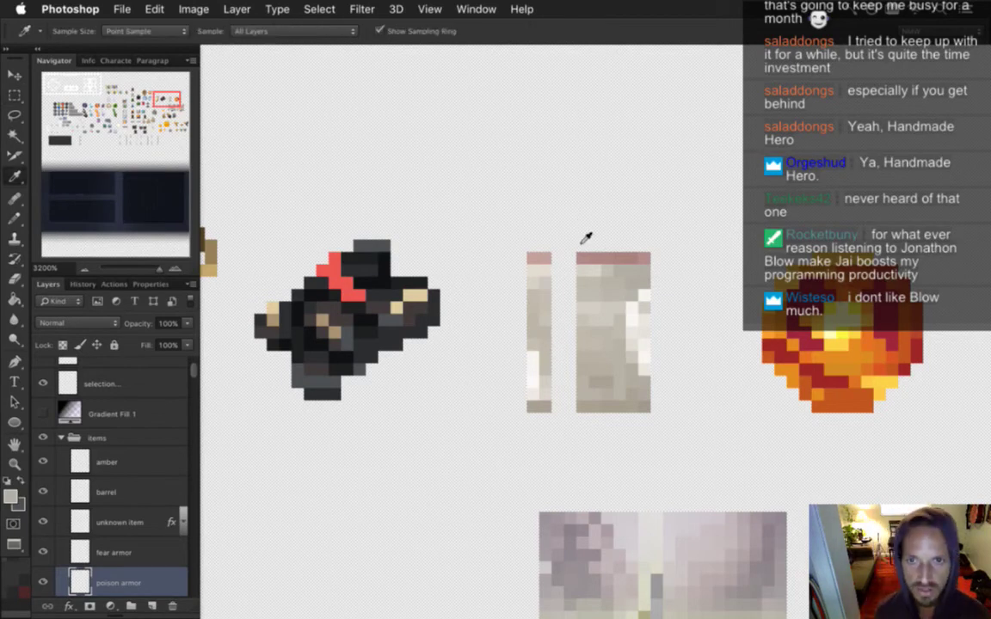
{"action": "left_click", "coordinate": [561, 258], "text": "alt"}
{"action": "left_click_drag", "start_coordinate": [557, 258], "coordinate": [571, 258]}
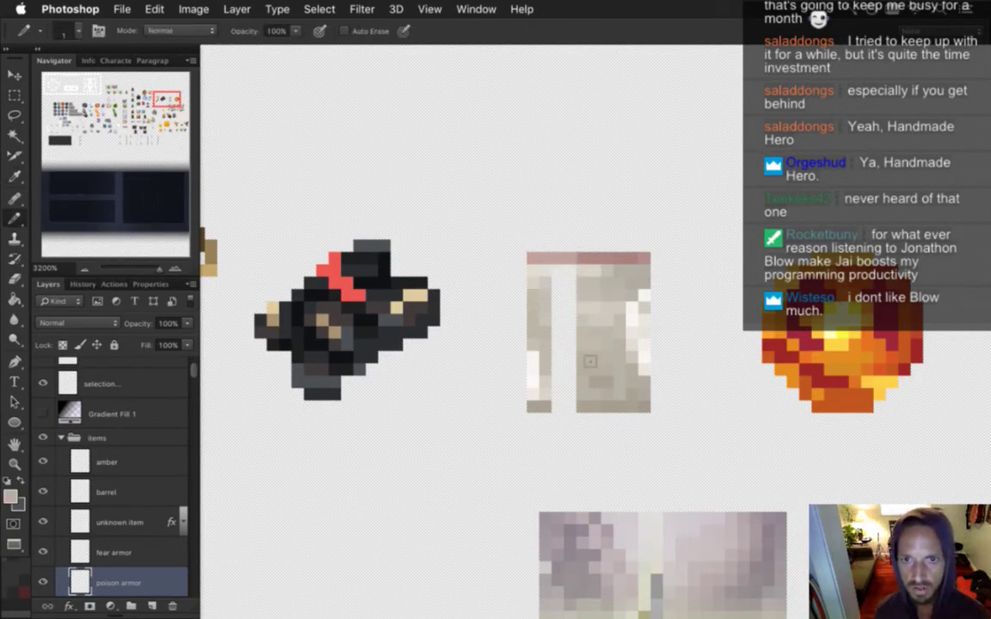
{"action": "left_click", "coordinate": [572, 250], "text": "alt"}
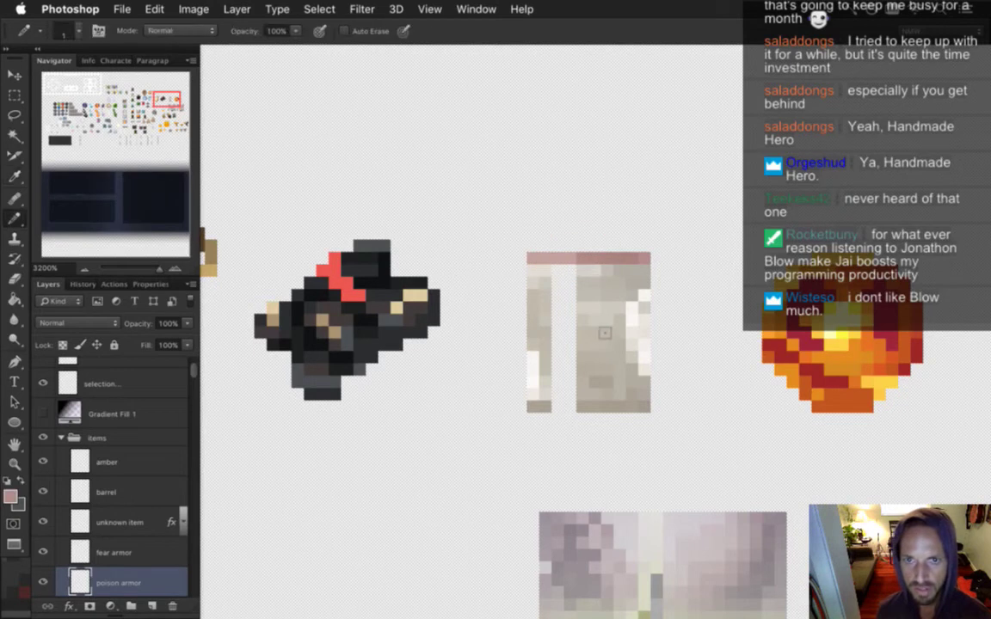
{"action": "key", "text": "i"}
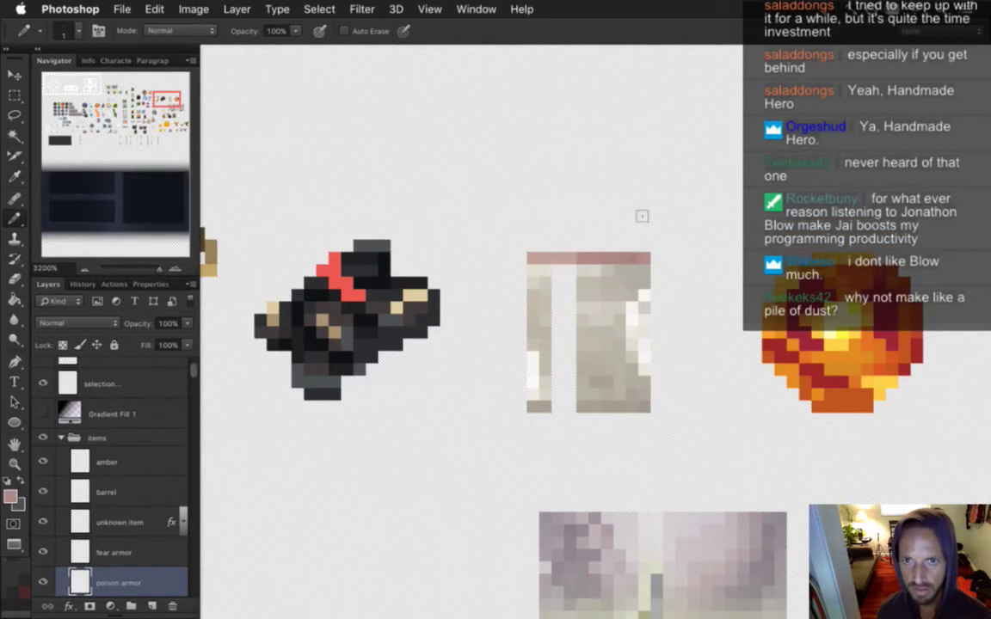
Step: Fill the top rows of the bag's two-pixel gap just below the seal with sampled cream and beige tones
{"action": "left_click", "coordinate": [643, 255], "text": "alt"}
{"action": "key", "text": "alt"}
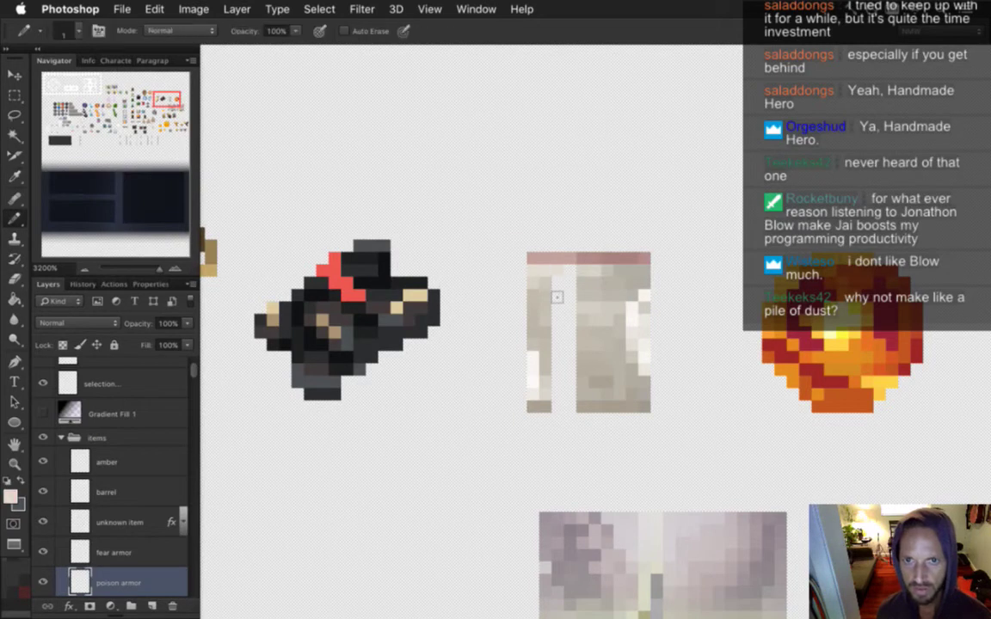
{"action": "left_click", "coordinate": [592, 289], "text": "alt"}
{"action": "left_click", "coordinate": [563, 276]}
{"action": "key", "text": "alt"}
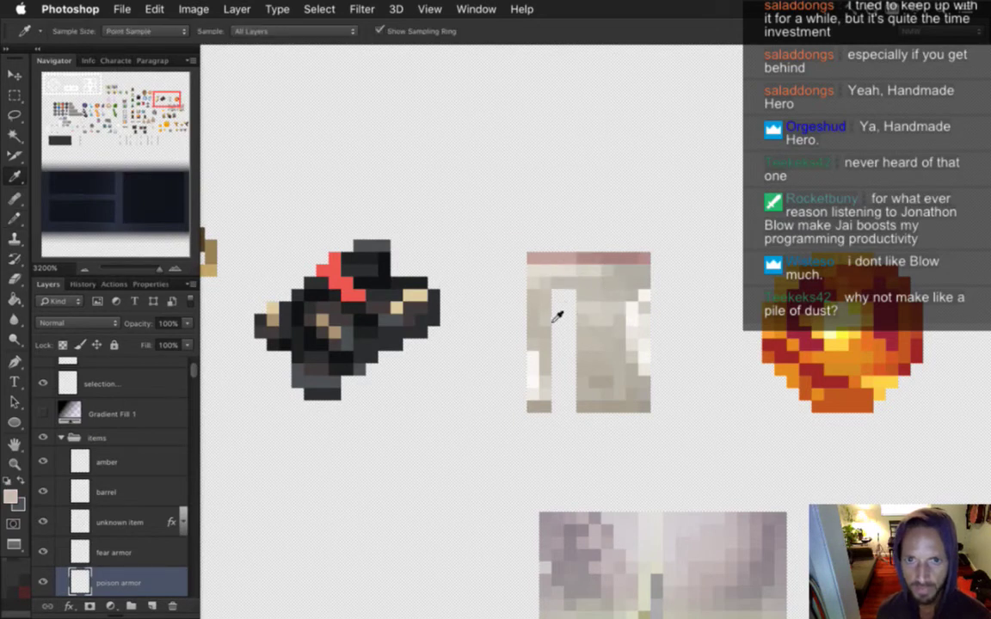
{"action": "key", "text": "alt"}
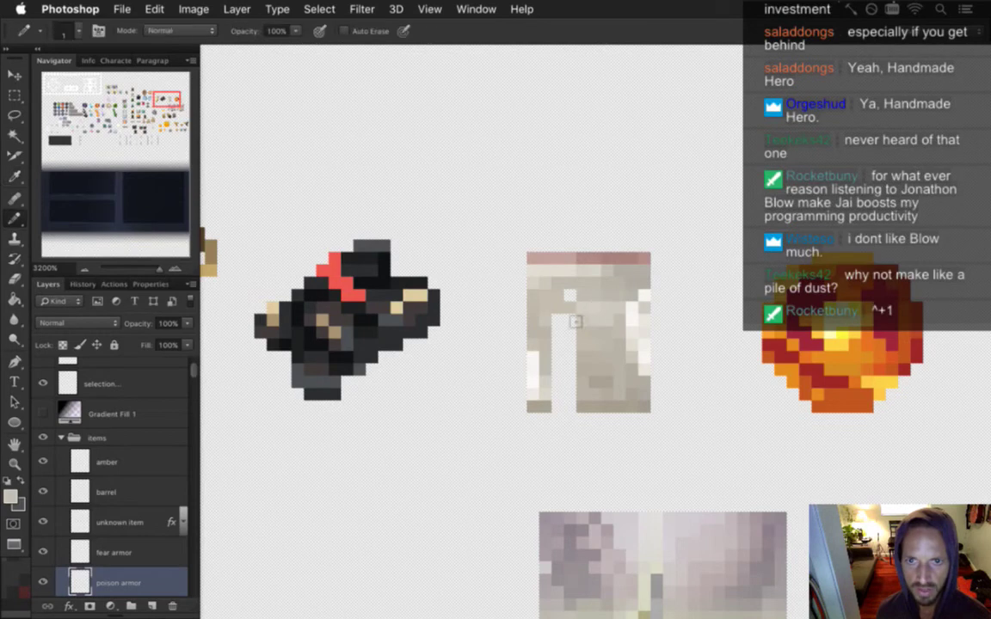
Step: Fill the middle and lower rows of the bag's gap with grey-beige tones sampled from neighbouring pixels
{"action": "left_click", "coordinate": [590, 321], "text": "alt"}
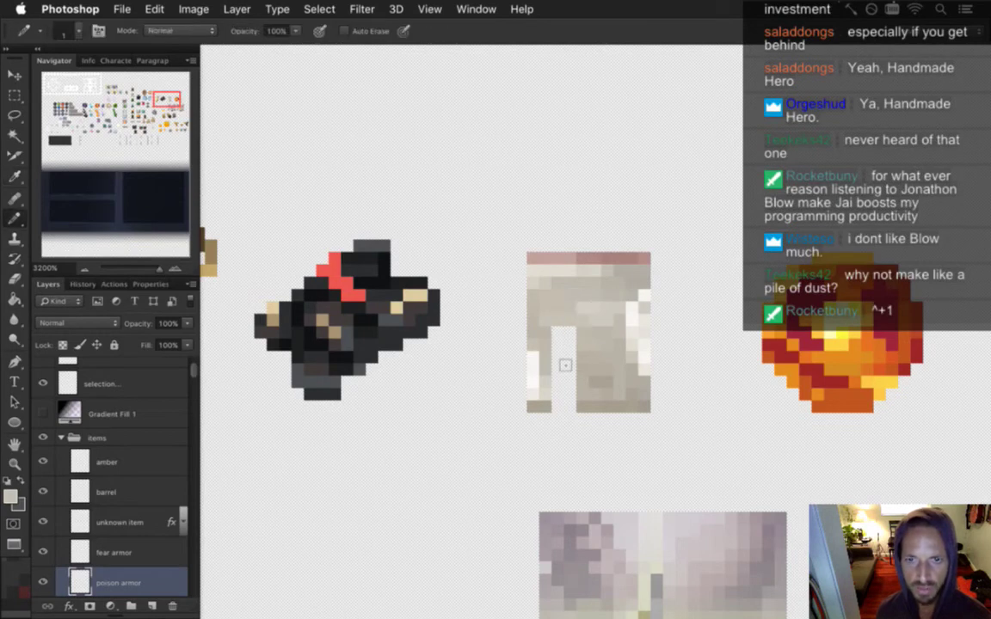
{"action": "left_click", "coordinate": [555, 342], "text": "alt"}
{"action": "key", "text": "alt"}
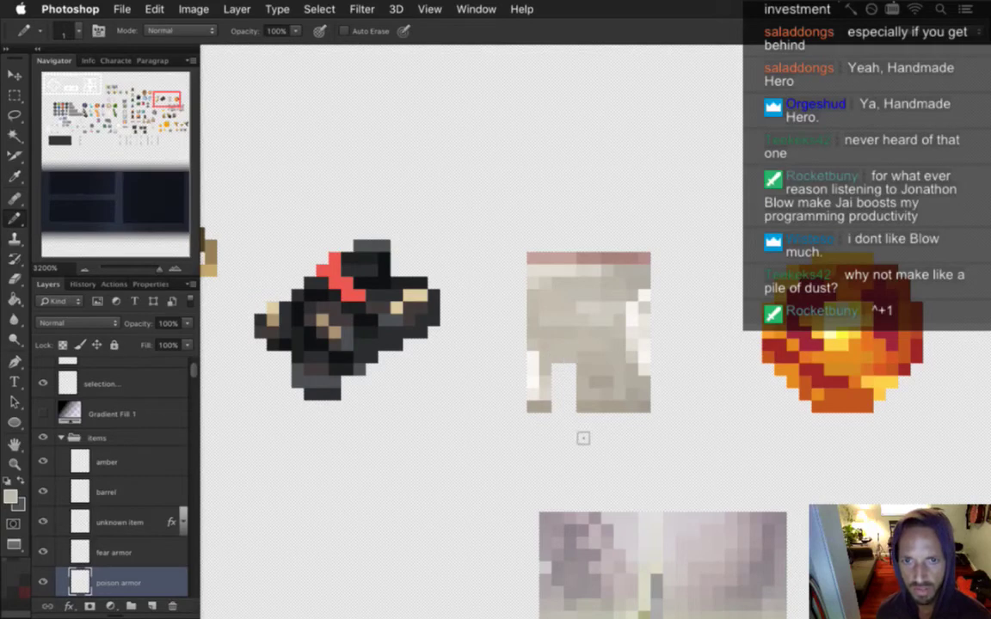
{"action": "left_click", "coordinate": [590, 380], "text": "alt"}
{"action": "left_click", "coordinate": [568, 398], "text": "alt"}
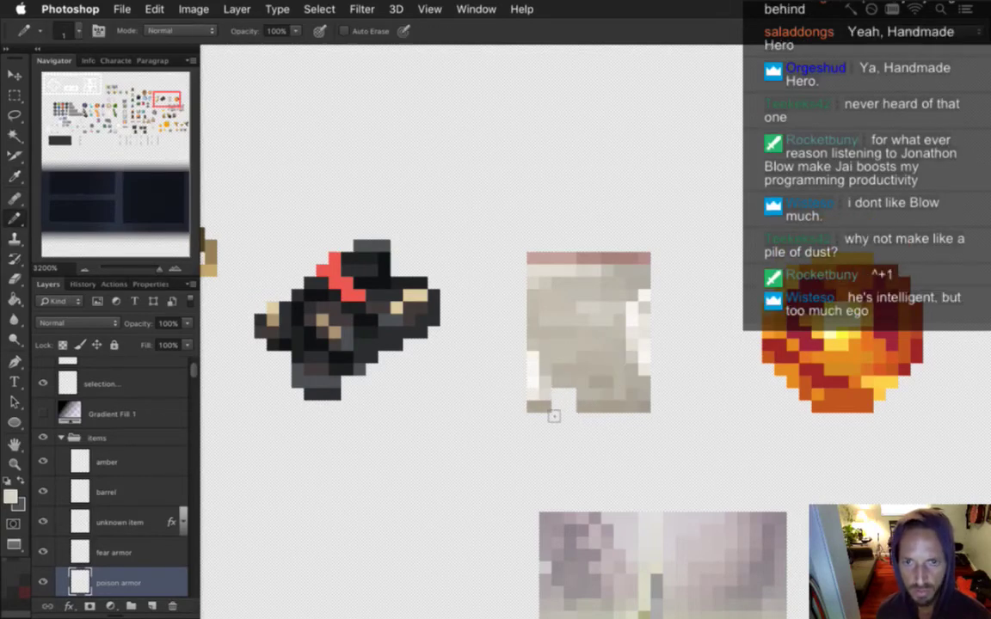
Step: Close the gap along the bag's bottom edge with sampled dust tones and save the document
{"action": "key", "text": "alt"}
{"action": "left_click", "coordinate": [557, 415], "text": "alt"}
{"action": "left_click", "coordinate": [568, 404]}
{"action": "left_click", "coordinate": [590, 401], "text": "alt"}
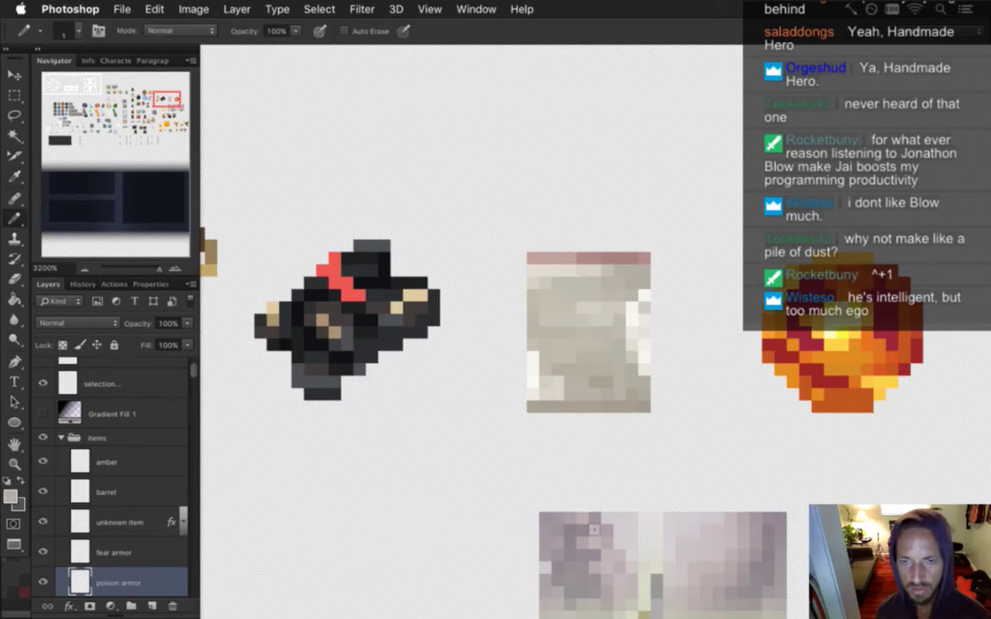
{"action": "key", "text": "alt"}
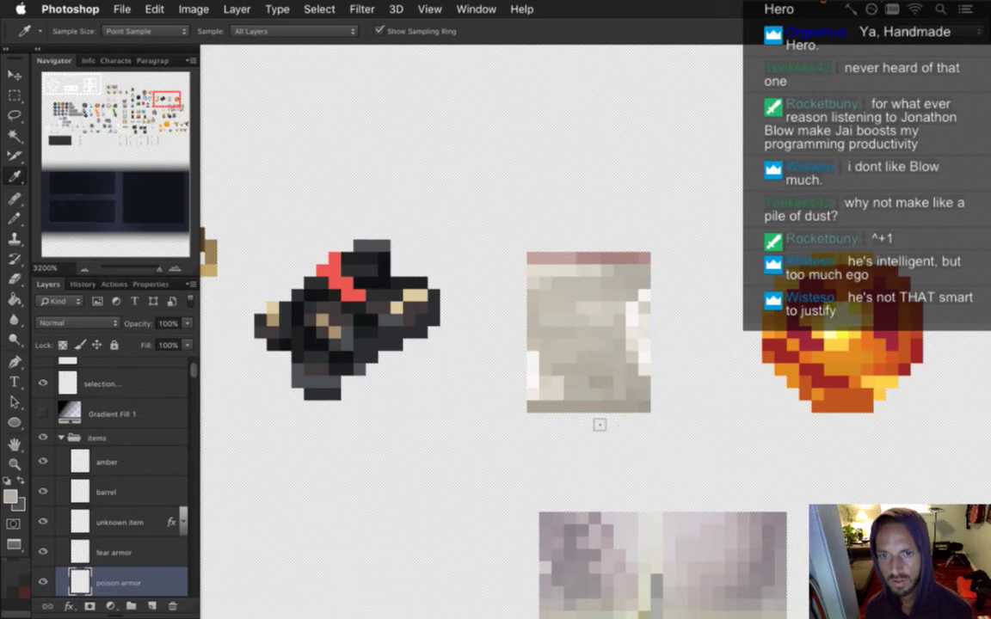
{"action": "left_click", "coordinate": [600, 424], "text": "alt"}
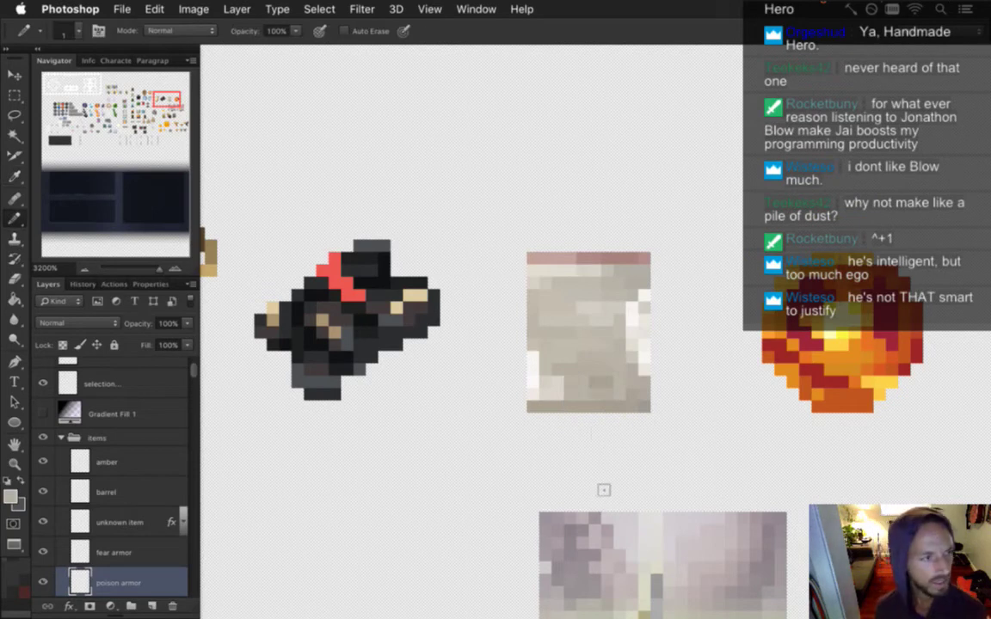
{"action": "key", "text": "super+s"}
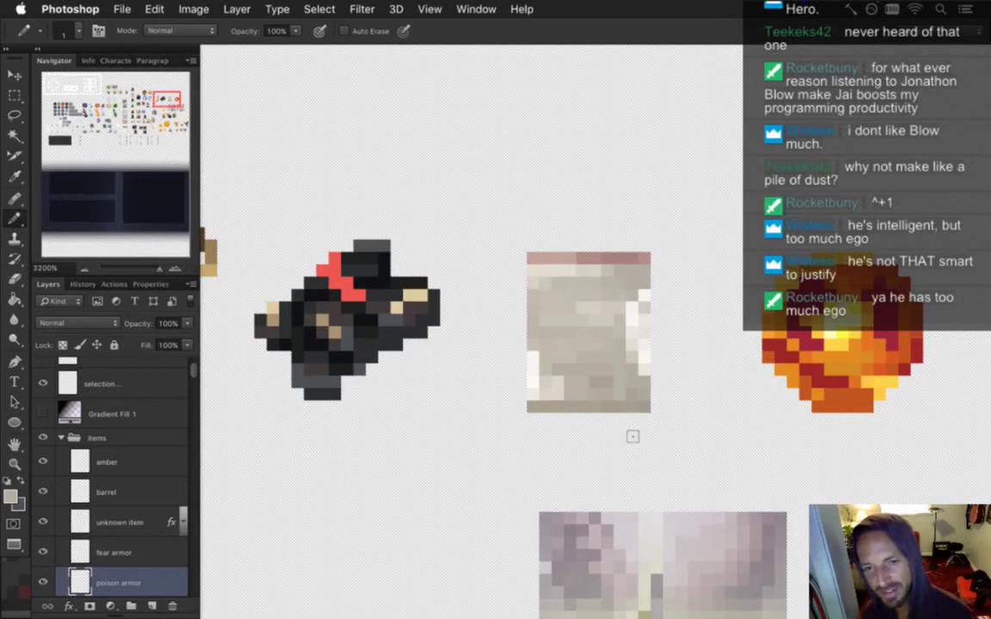
Step: Touch up the lower part of the bag's body with sampled dust tones and save the document
{"action": "key", "text": "i"}
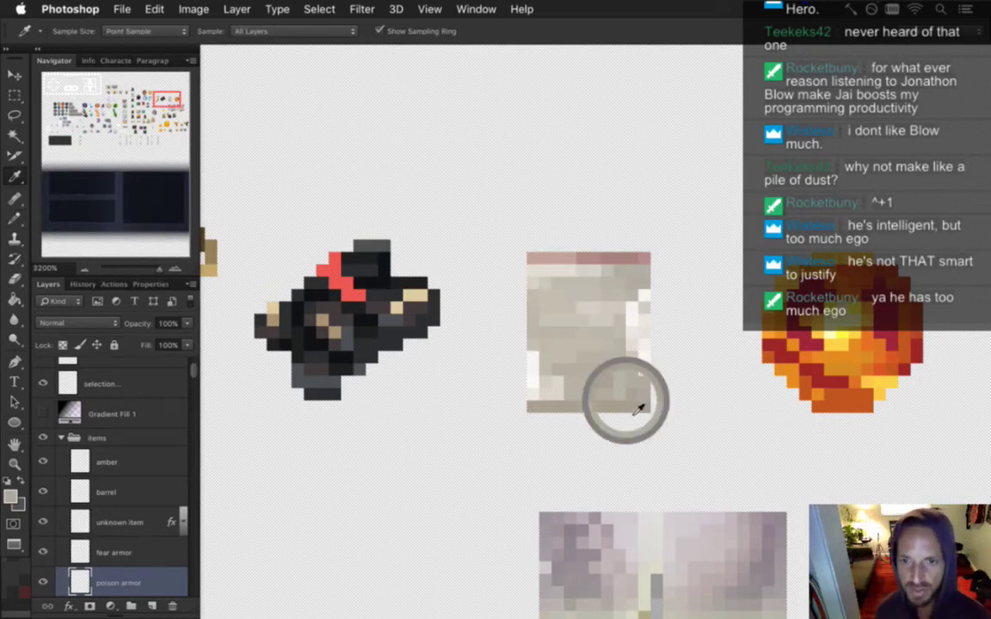
{"action": "key", "text": "b"}
{"action": "left_click", "coordinate": [586, 375], "text": "alt"}
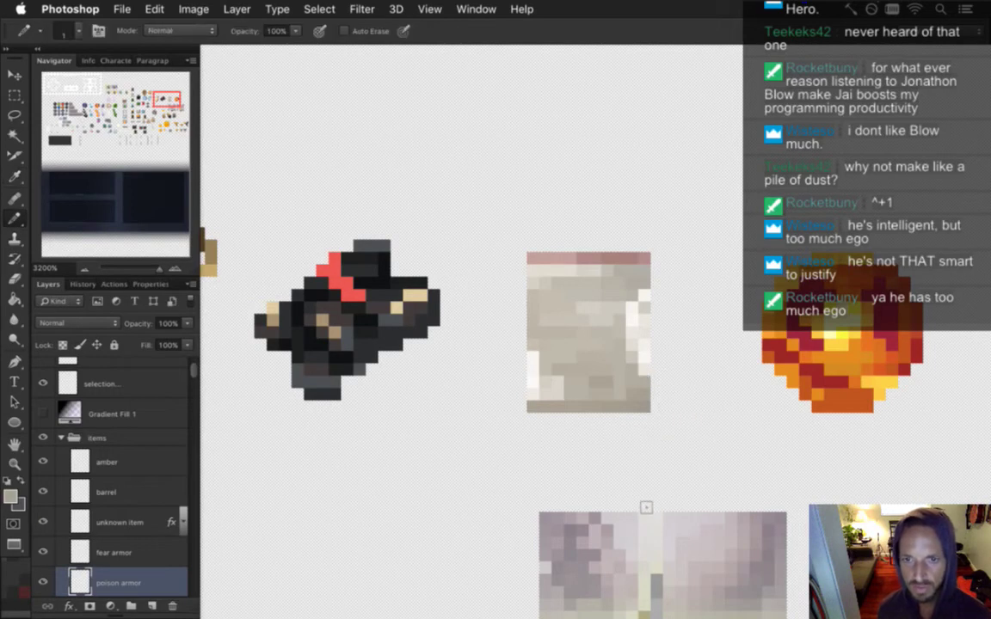
{"action": "scroll", "coordinate": [580, 371], "scroll_direction": "down", "scroll_amount": 2}
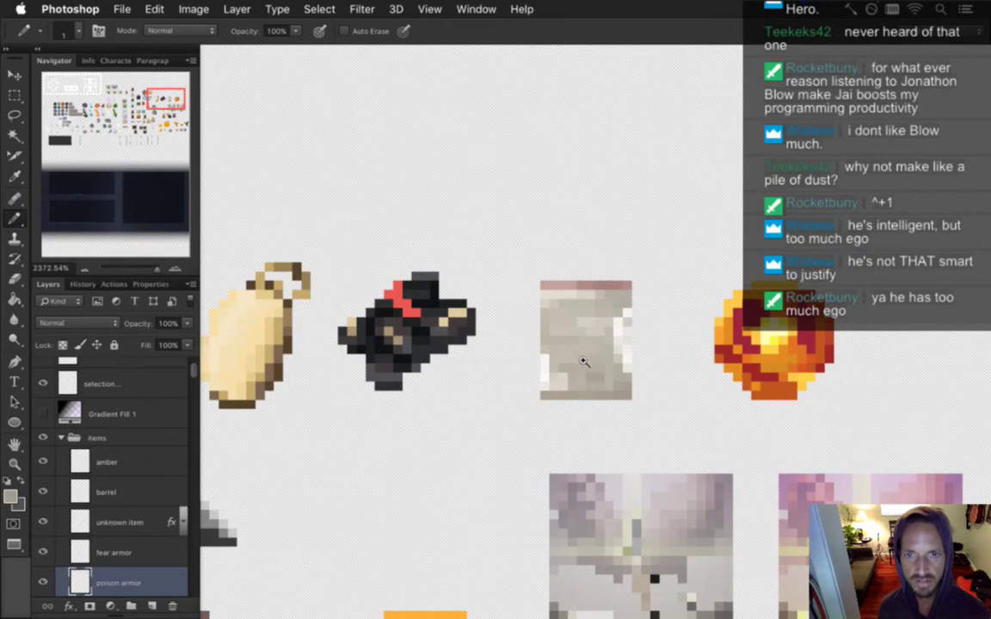
{"action": "scroll", "coordinate": [584, 362], "scroll_direction": "down", "scroll_amount": 3}
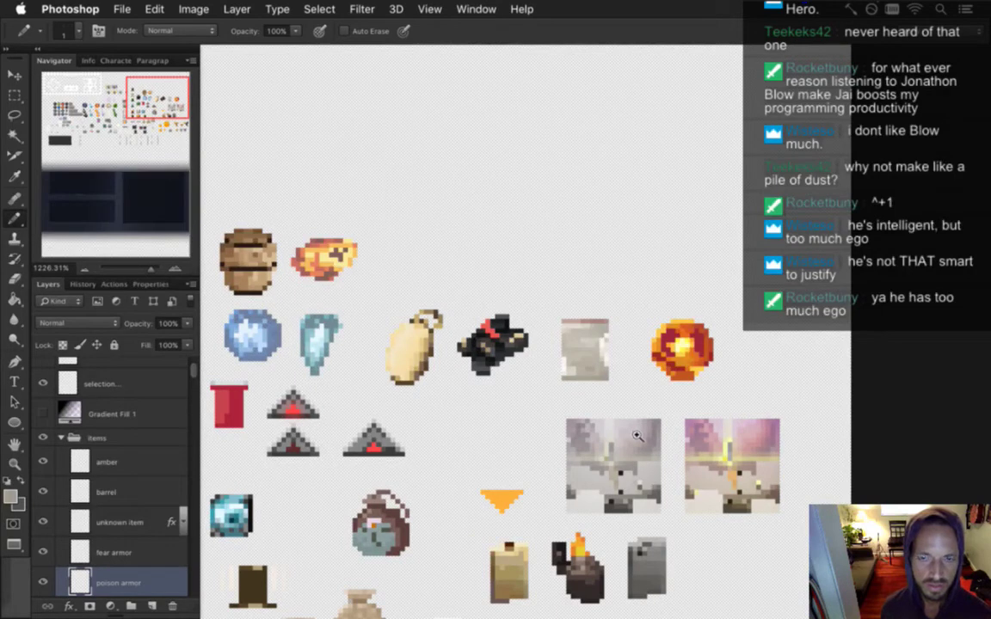
{"action": "key", "text": "super+s"}
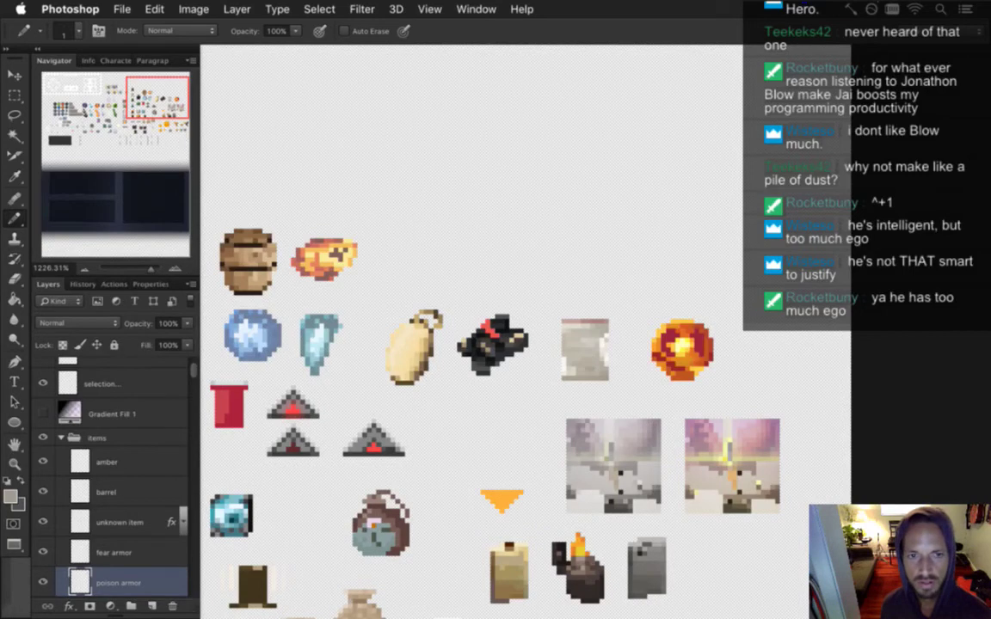
Step: Look over the icon sheet and the armor layers around poison armor in the items group
{"action": "scroll", "coordinate": [315, 404], "scroll_direction": "down", "scroll_amount": 3}
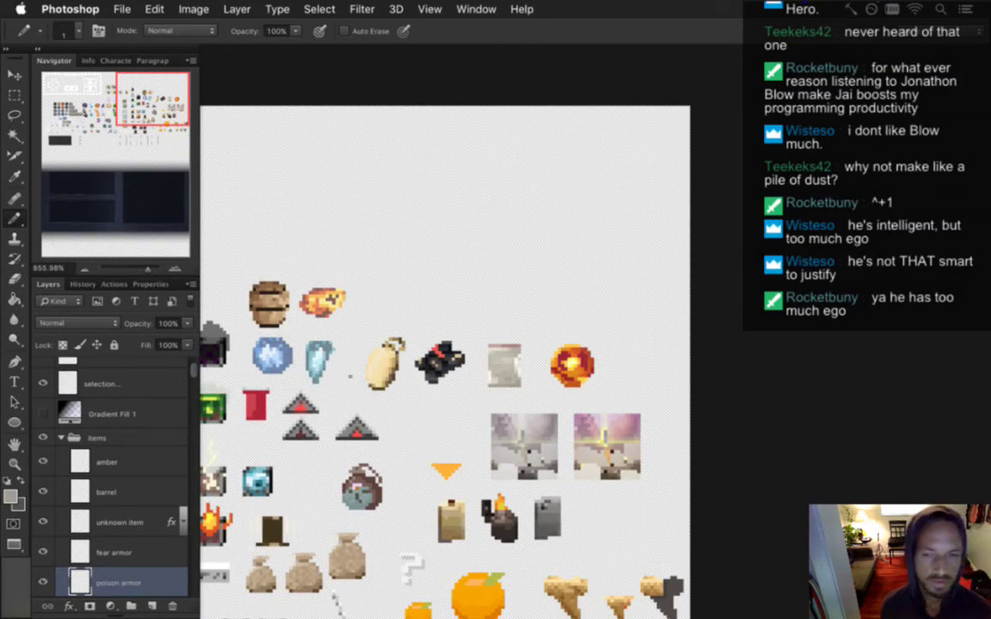
{"action": "left_click_drag", "start_coordinate": [565, 403], "coordinate": [595, 409]}
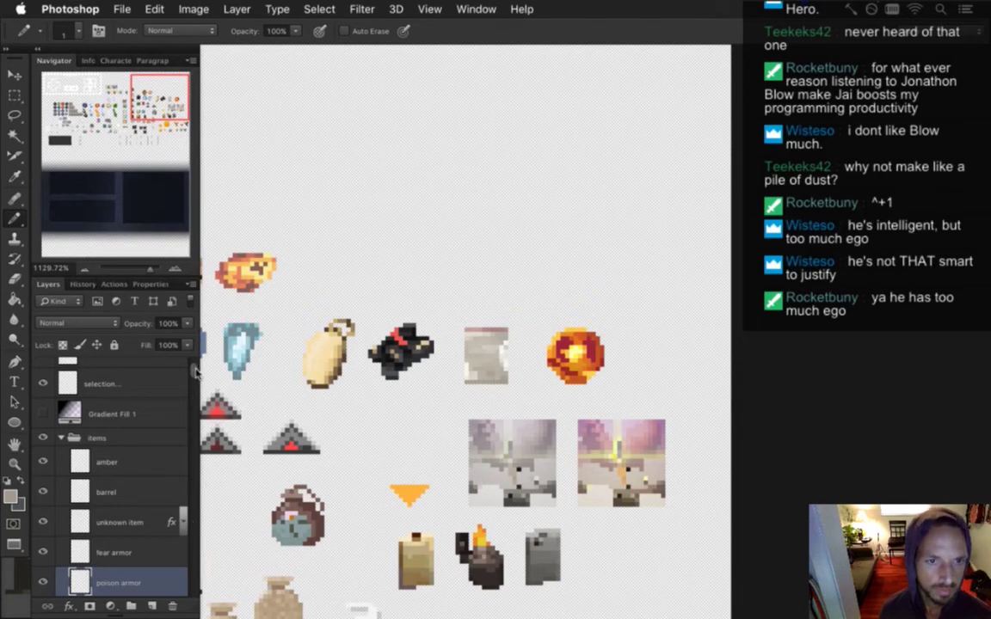
{"action": "scroll", "coordinate": [184, 344], "scroll_direction": "down", "scroll_amount": 2}
{"action": "scroll", "coordinate": [182, 344], "scroll_direction": "down", "scroll_amount": 1}
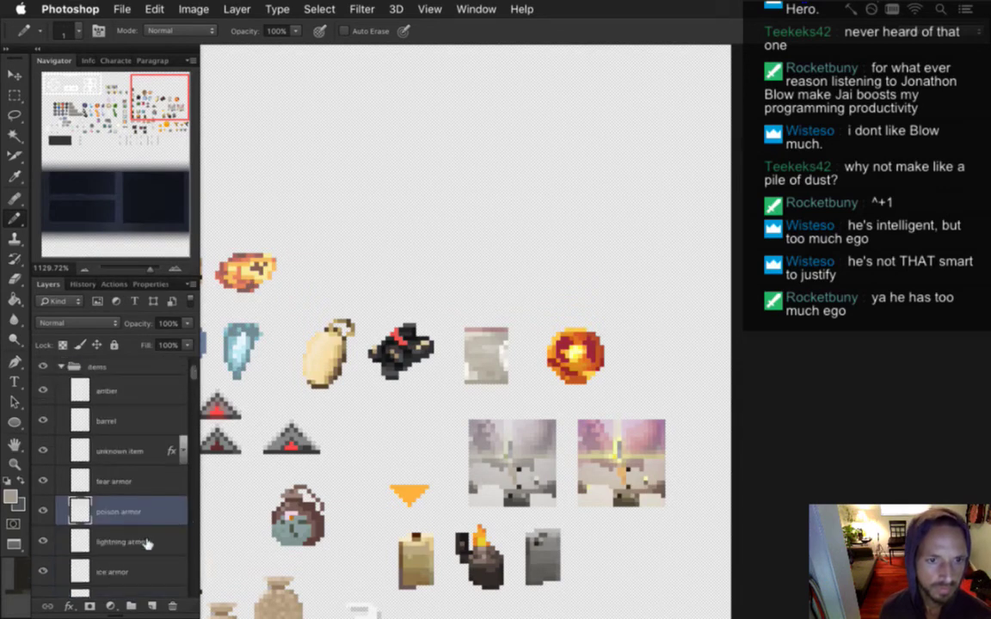
{"action": "left_click", "coordinate": [99, 544]}
{"action": "left_click", "coordinate": [155, 480]}
{"action": "scroll", "coordinate": [196, 374], "scroll_direction": "up", "scroll_amount": 2}
{"action": "scroll", "coordinate": [198, 404], "scroll_direction": "down", "scroll_amount": 3}
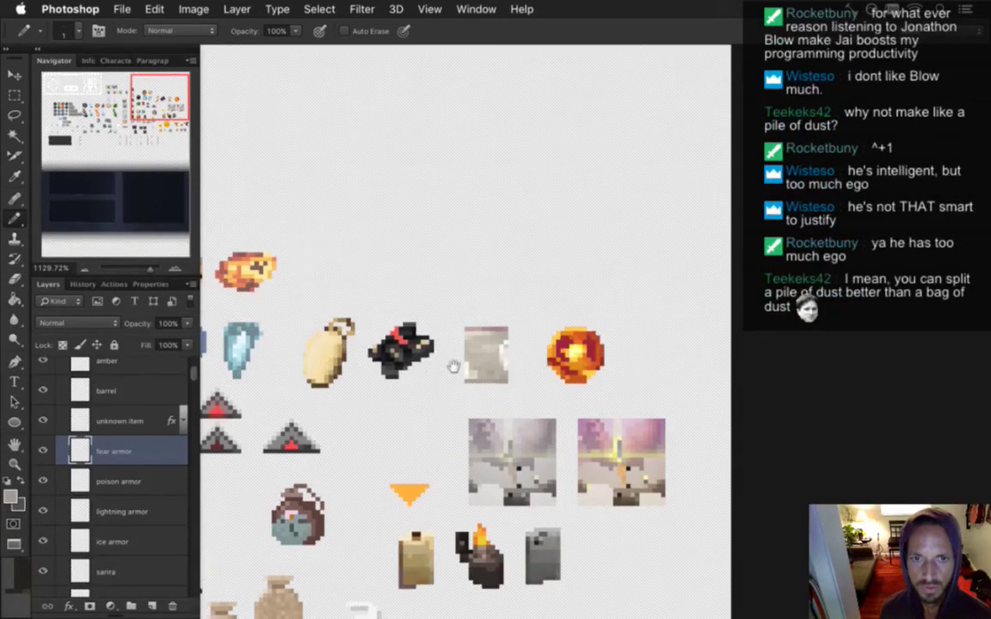
{"action": "scroll", "coordinate": [409, 334], "scroll_direction": "left", "scroll_amount": 5}
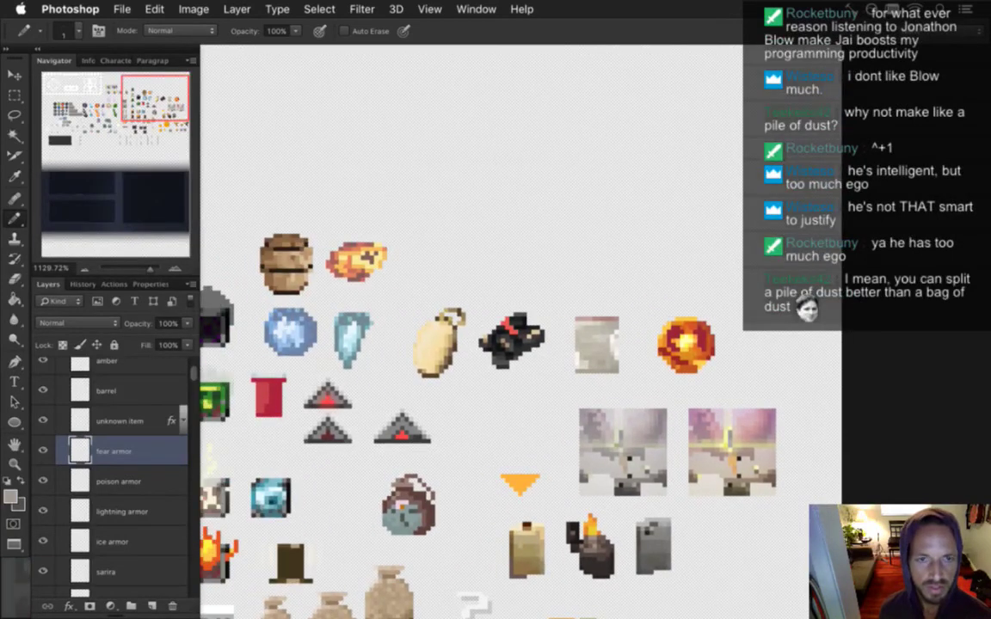
Step: Duplicate the sarira layer, placing the blue orb copy above the orange fear armor orb and its layer directly below fear armor
{"action": "left_click", "coordinate": [129, 569]}
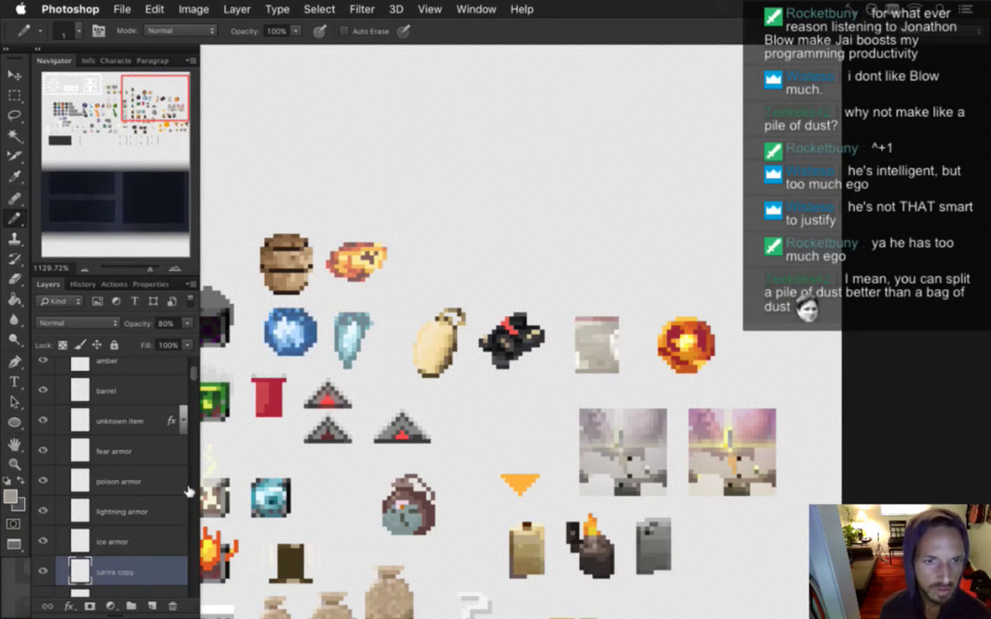
{"action": "key", "text": "v"}
{"action": "mouse_move", "coordinate": [354, 310]}
{"action": "left_mouse_down"}
{"action": "mouse_move", "coordinate": [364, 320]}
{"action": "mouse_move", "coordinate": [684, 344]}
{"action": "mouse_move", "coordinate": [685, 292]}
{"action": "left_mouse_up"}
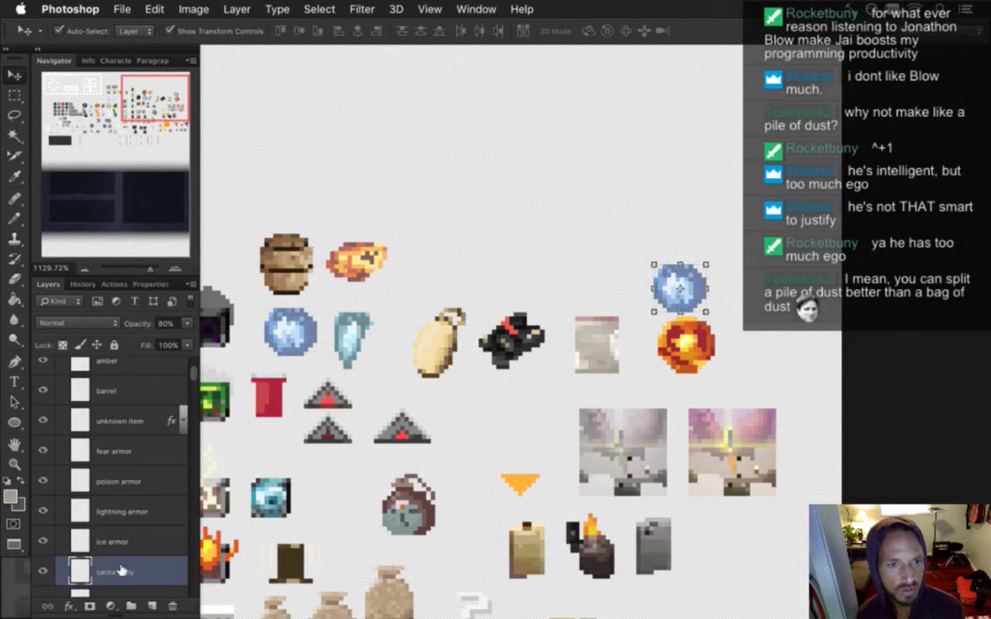
{"action": "mouse_move", "coordinate": [118, 482]}
{"action": "left_mouse_down"}
{"action": "mouse_move", "coordinate": [131, 484]}
{"action": "mouse_move", "coordinate": [132, 467]}
{"action": "mouse_move", "coordinate": [122, 463]}
{"action": "left_mouse_up"}
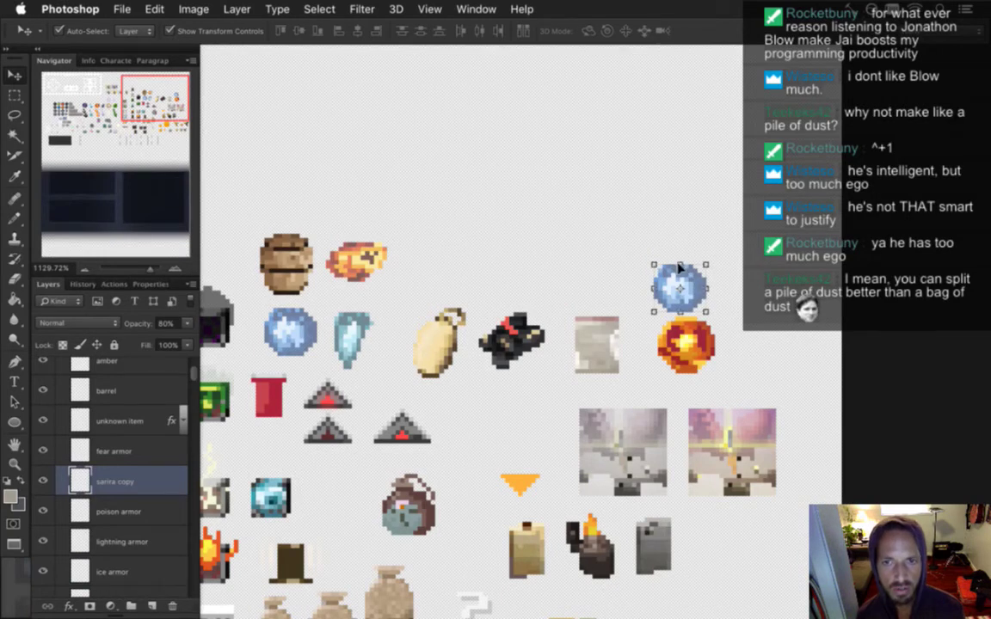
Step: Erase the orange orb from the fear armor layer
{"action": "left_click", "coordinate": [171, 454]}
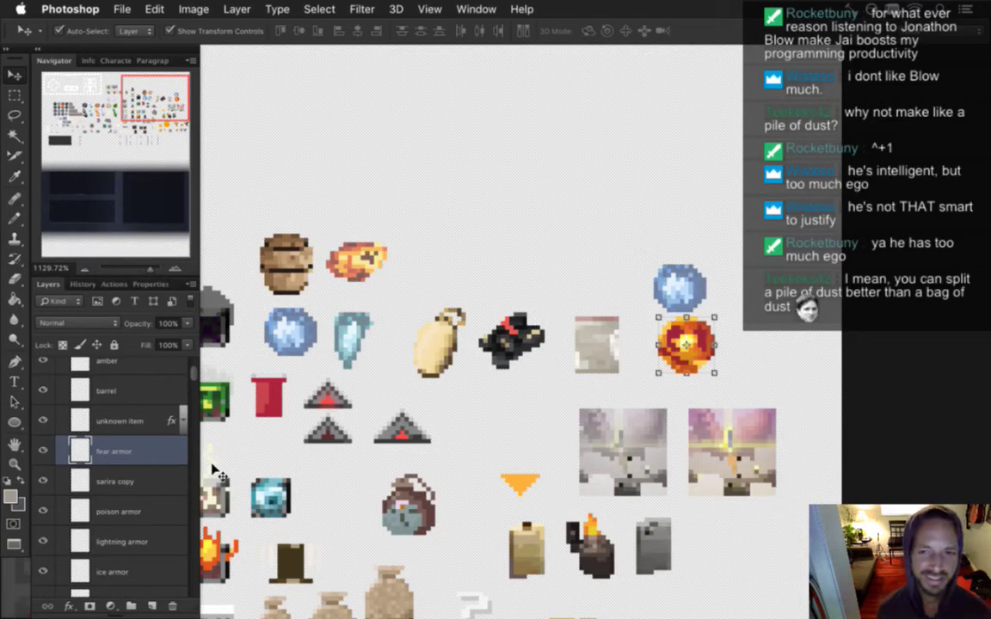
{"action": "key", "text": "e"}
{"action": "mouse_move", "coordinate": [675, 325]}
{"action": "left_mouse_down"}
{"action": "mouse_move", "coordinate": [701, 340]}
{"action": "mouse_move", "coordinate": [680, 362]}
{"action": "left_mouse_up"}
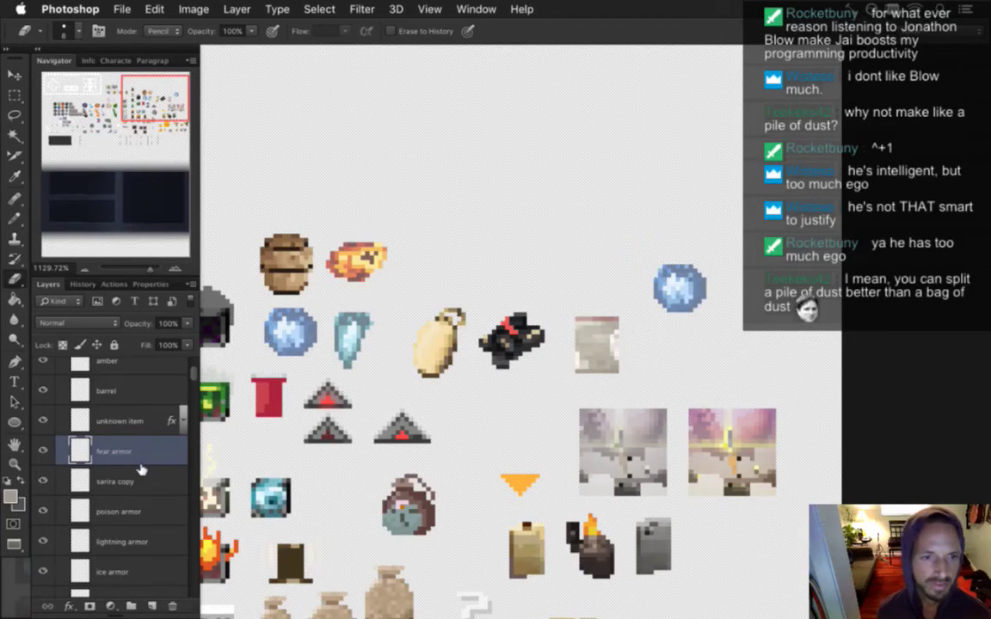
Step: Set the sarira copy layer's opacity to 100% and merge it with the fear armor layer
{"action": "left_click", "coordinate": [168, 488], "text": "shift"}
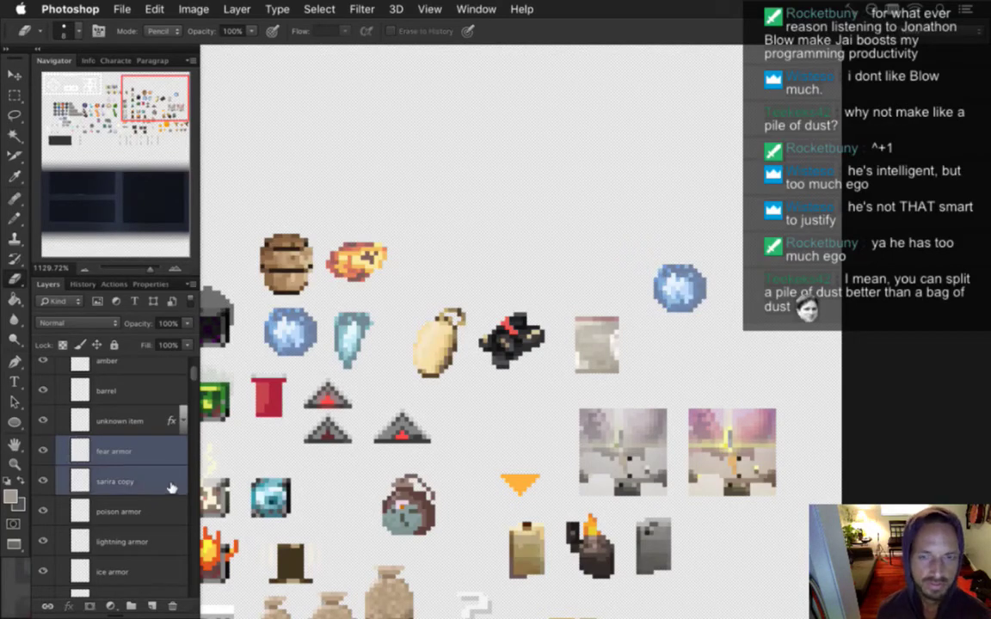
{"action": "left_click", "coordinate": [151, 469]}
{"action": "left_click_drag", "start_coordinate": [187, 323], "coordinate": [160, 308]}
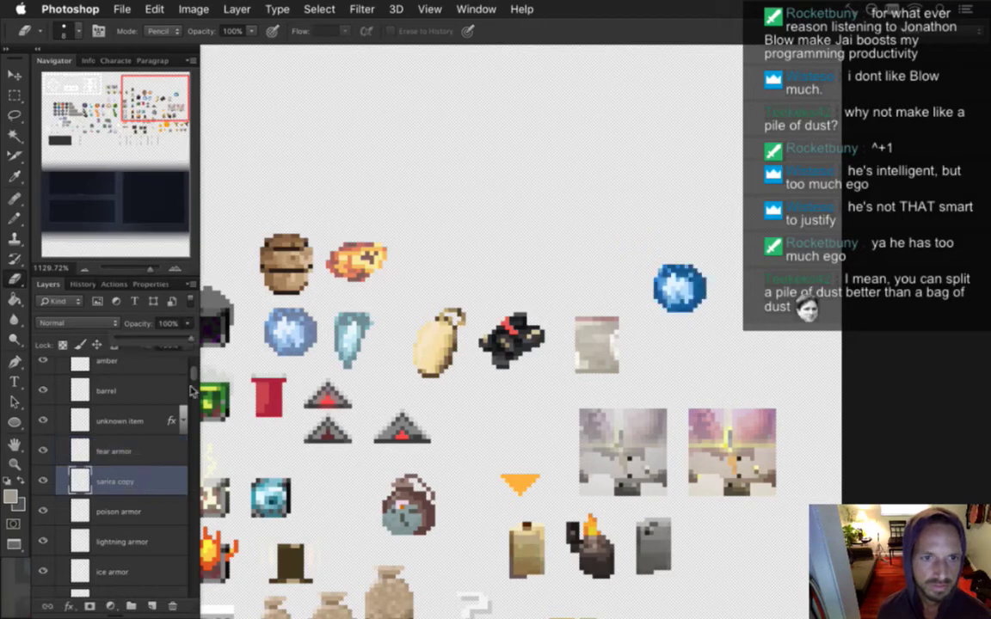
{"action": "left_click", "coordinate": [162, 451], "text": "shift"}
{"action": "right_click", "coordinate": [161, 452]}
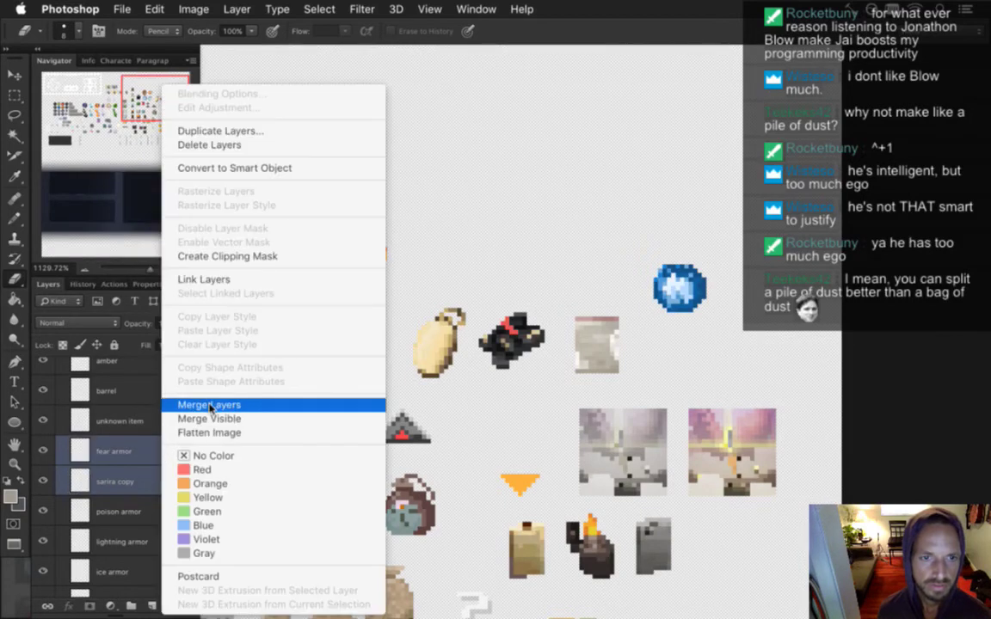
{"action": "left_click", "coordinate": [210, 407]}
Step: Move the blue orb down into the fear armor slot beside the bag and open the Hue/Saturation adjustment for it
{"action": "key", "text": "v"}
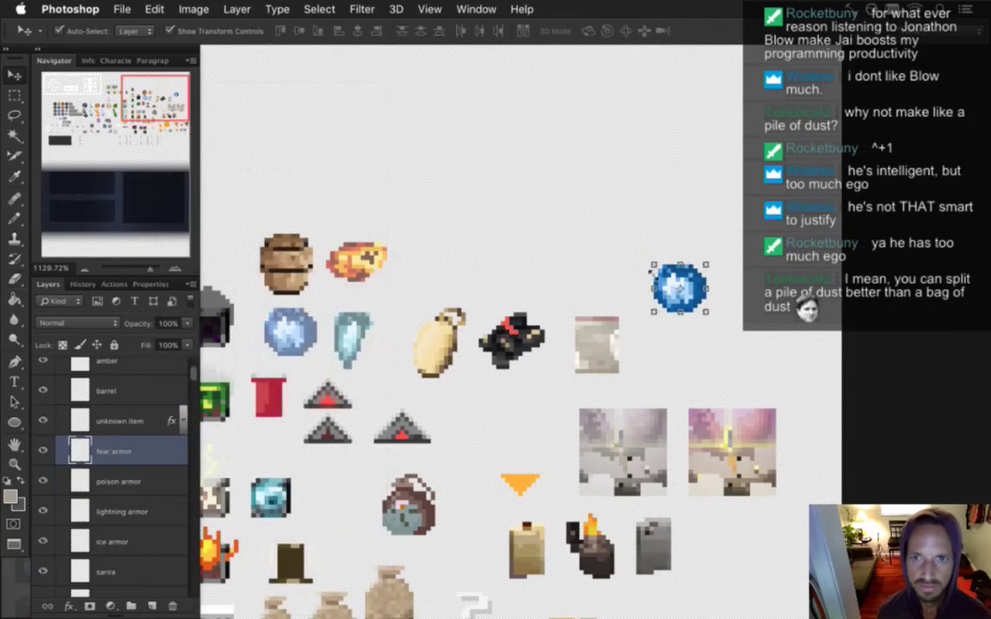
{"action": "left_click_drag", "start_coordinate": [673, 278], "coordinate": [673, 330]}
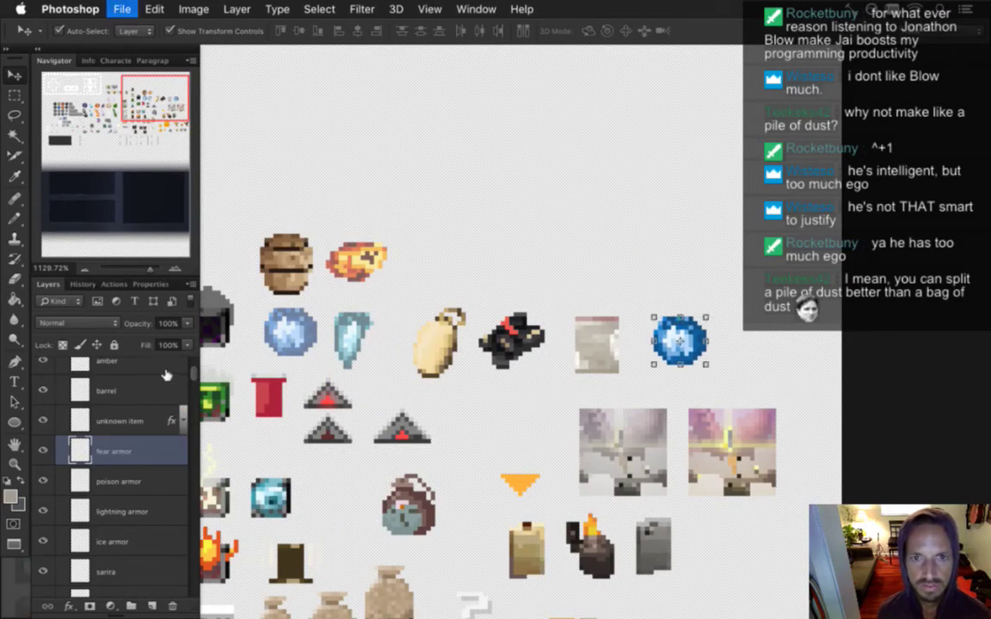
{"action": "left_click", "coordinate": [177, 10]}
{"action": "mouse_move", "coordinate": [197, 60]}
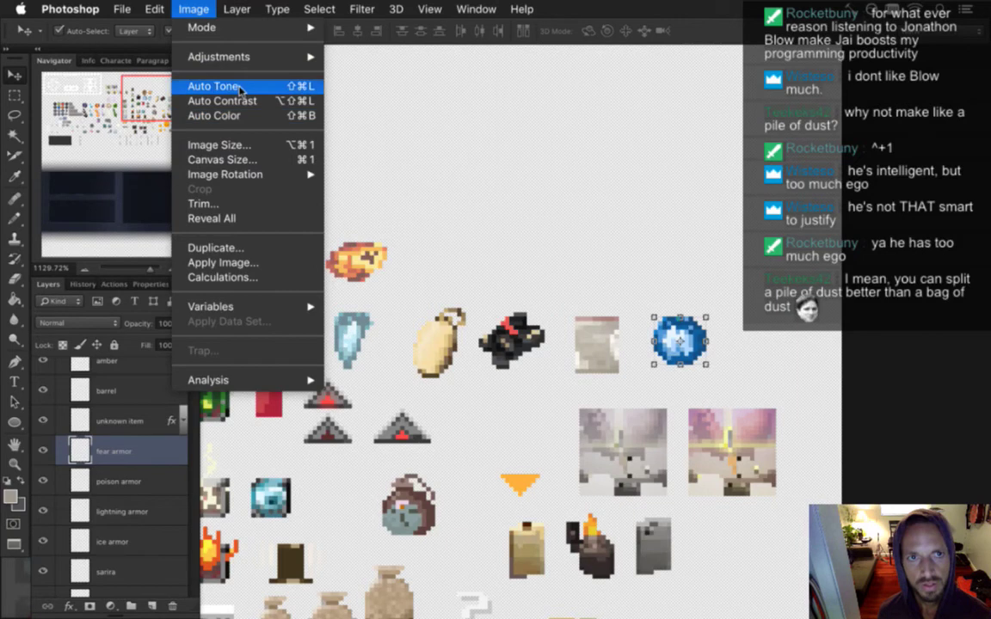
{"action": "mouse_move", "coordinate": [237, 57]}
{"action": "left_click", "coordinate": [430, 144]}
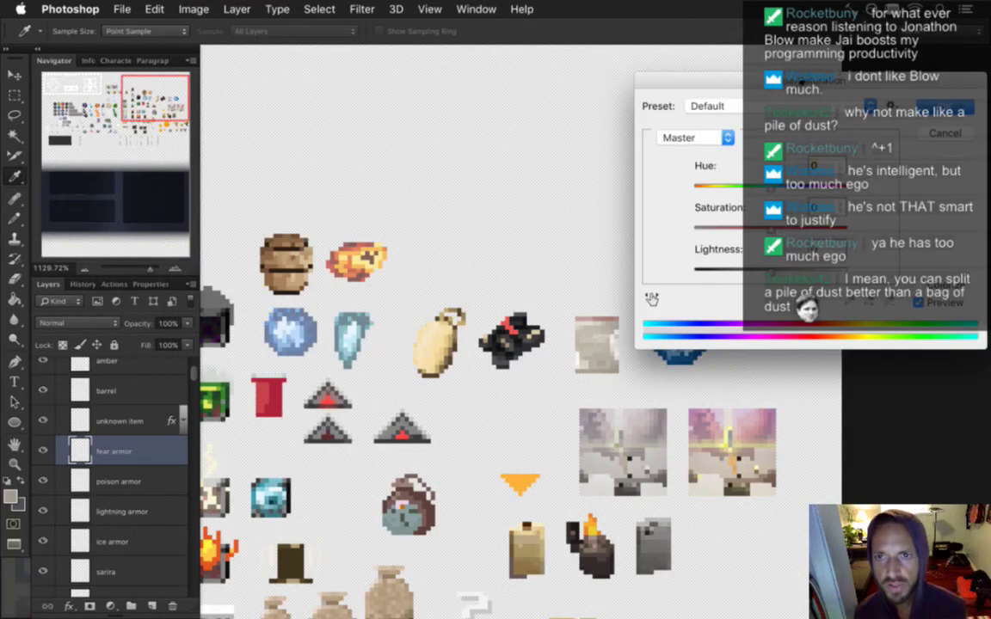
{"action": "left_click_drag", "start_coordinate": [787, 91], "coordinate": [259, 318]}
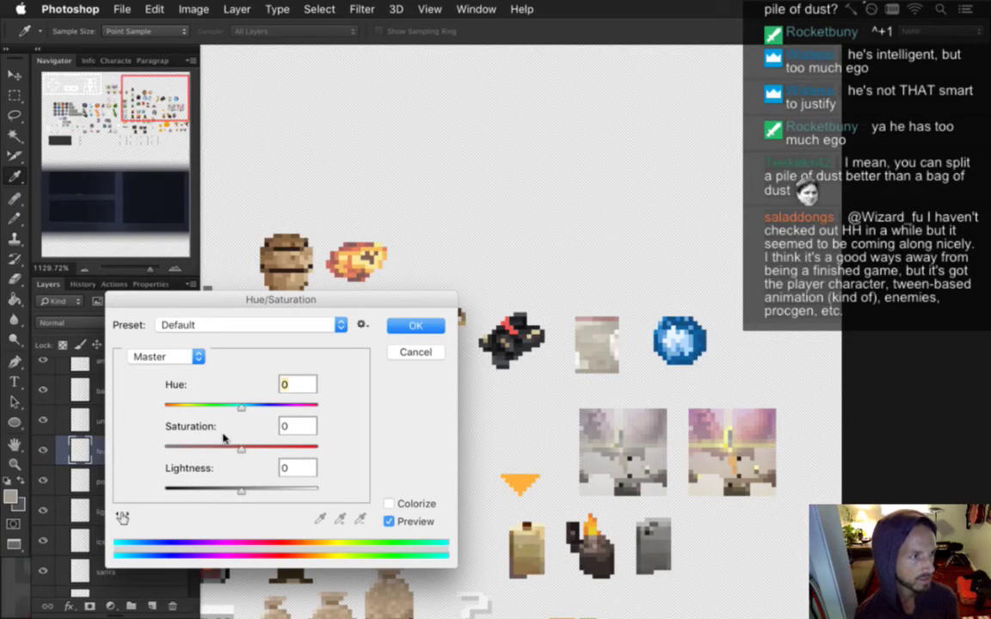
Step: Switch to Chrome and search Google Images for "handmade hero"
{"action": "key", "text": "super+Tab"}
{"action": "left_click", "coordinate": [284, 325]}
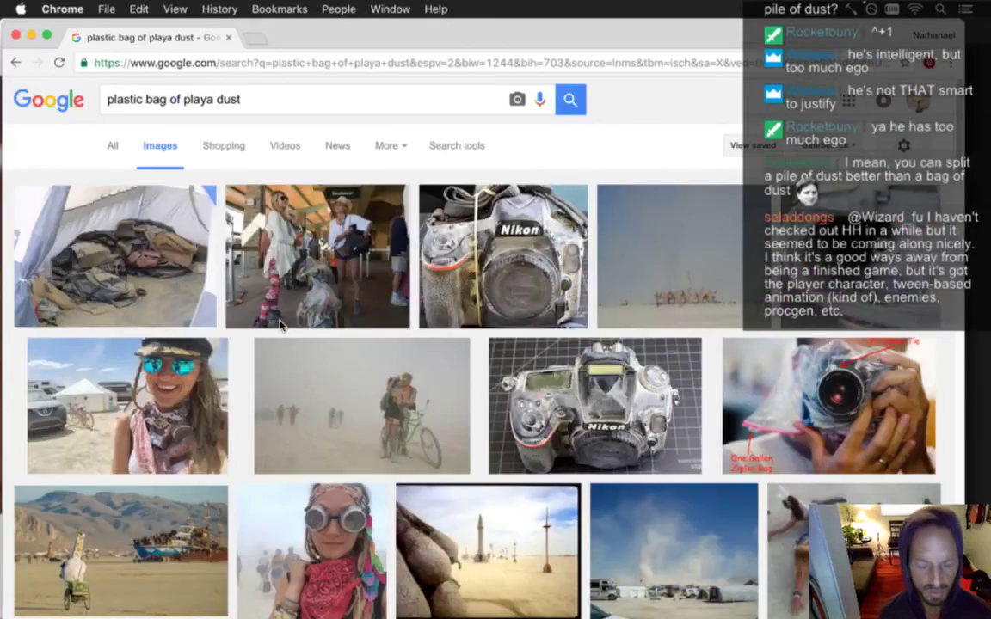
{"action": "key", "text": "super+l"}
{"action": "type", "text": "han"}
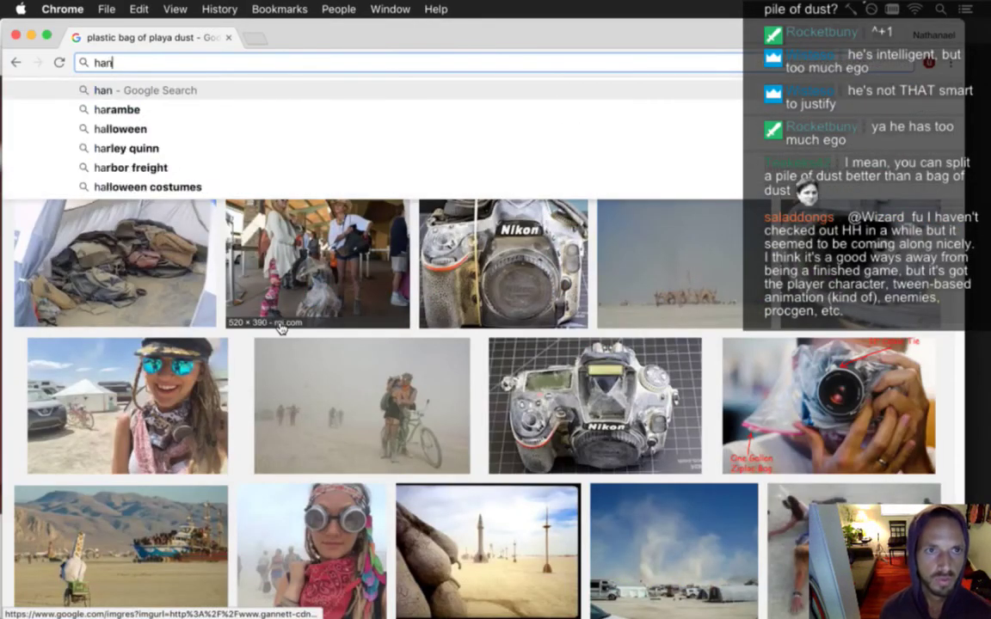
{"action": "type", "text": "dmade hero"}
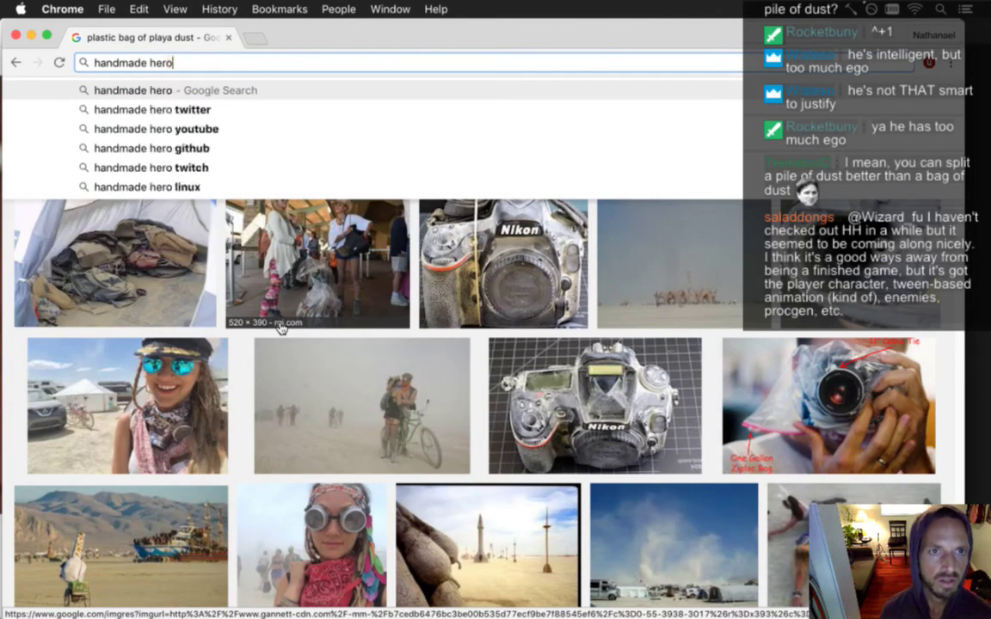
{"action": "key", "text": "Return"}
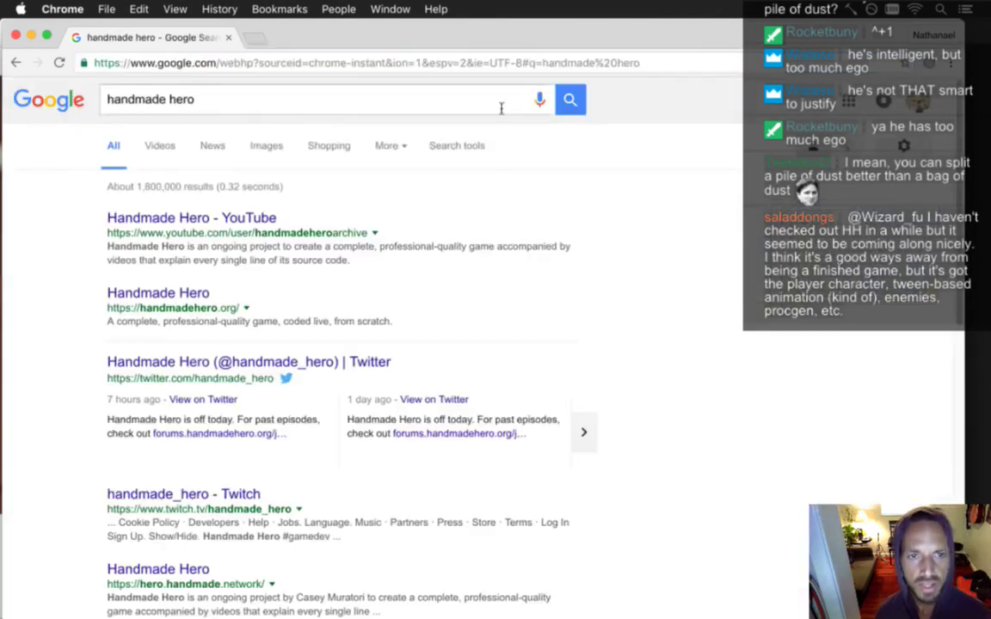
{"action": "left_click", "coordinate": [280, 152]}
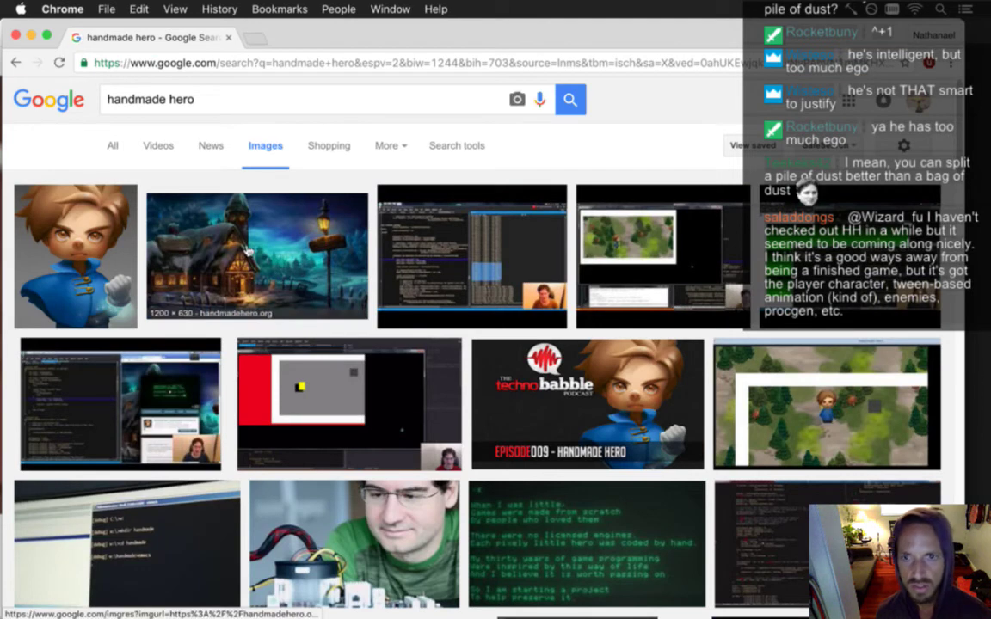
Step: Preview the Handmade Hero gameplay screenshot in the image results and open the handmadehero.org site from the web results
{"action": "left_click", "coordinate": [761, 369]}
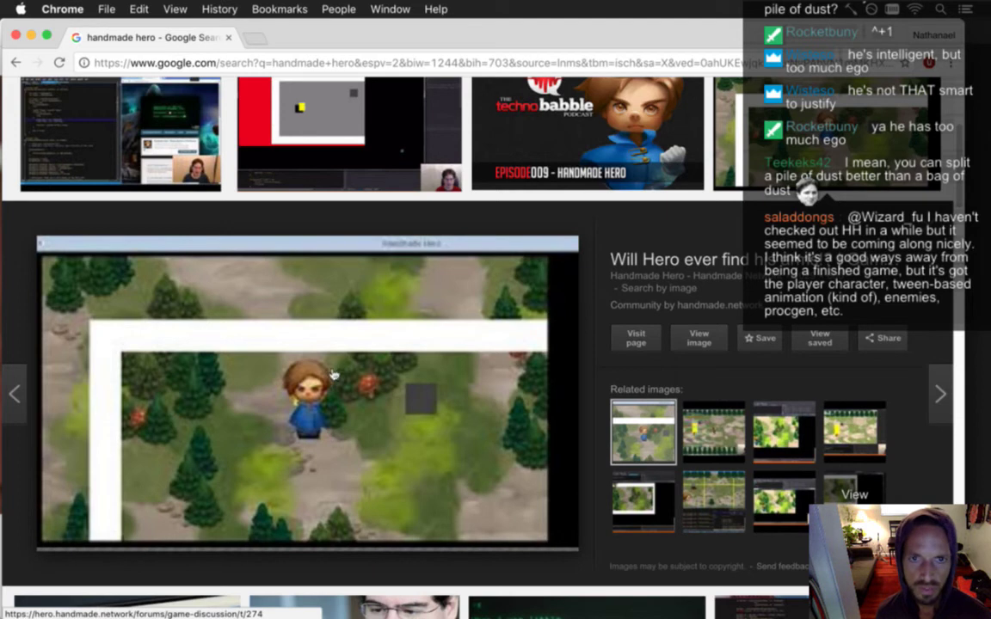
{"action": "left_click", "coordinate": [14, 62]}
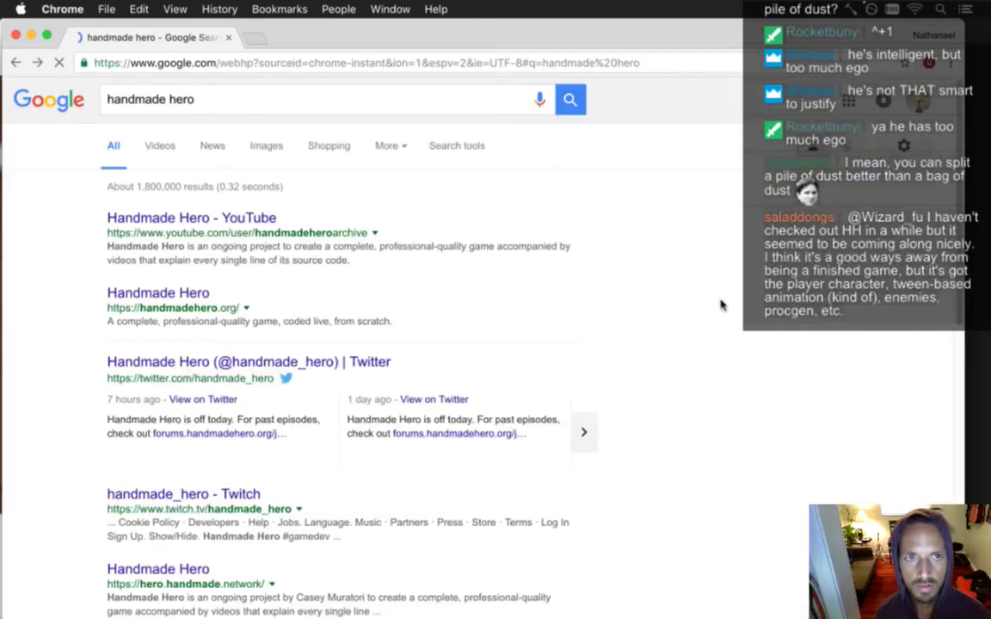
{"action": "left_click", "coordinate": [157, 294]}
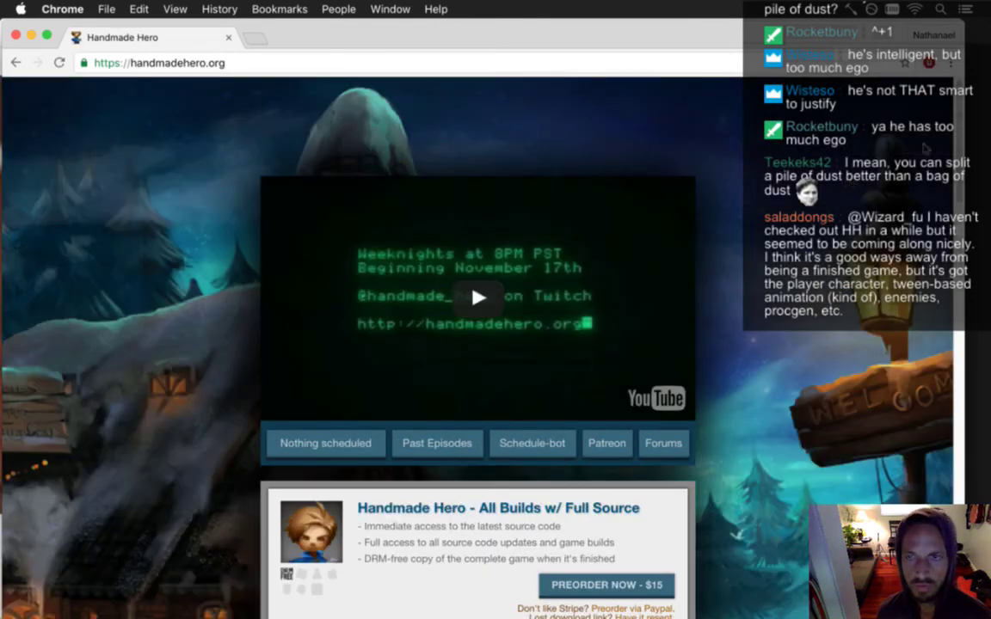
Step: Examine the Handmade Hero home page, from the preorder offer through the FAQ about the project's progress and missed episodes
{"action": "scroll", "coordinate": [423, 253], "scroll_direction": "down", "scroll_amount": 2}
{"action": "scroll", "coordinate": [423, 254], "scroll_direction": "down", "scroll_amount": 5}
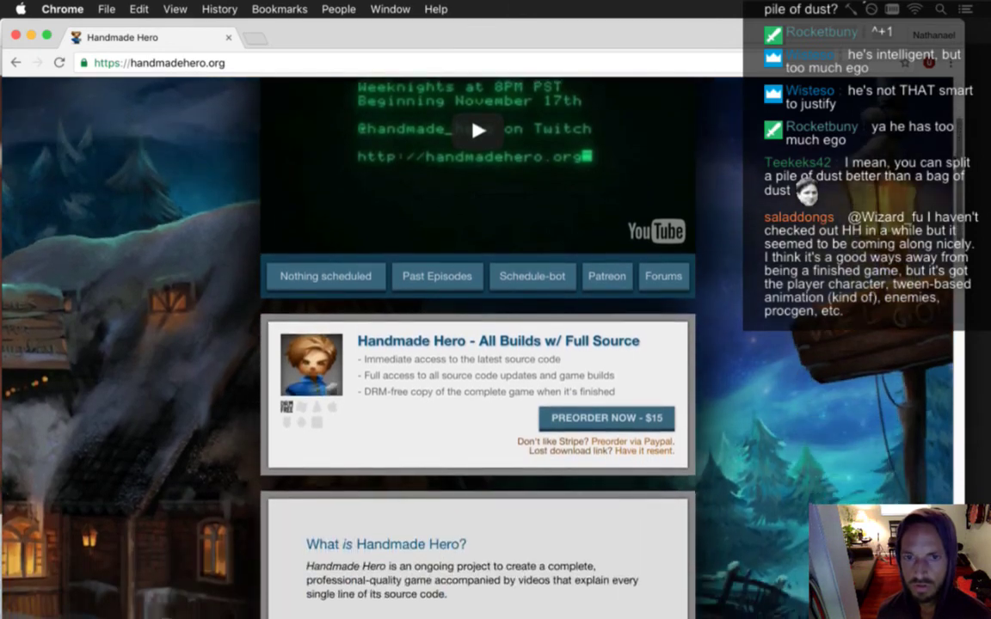
{"action": "scroll", "coordinate": [937, 440], "scroll_direction": "down", "scroll_amount": 15}
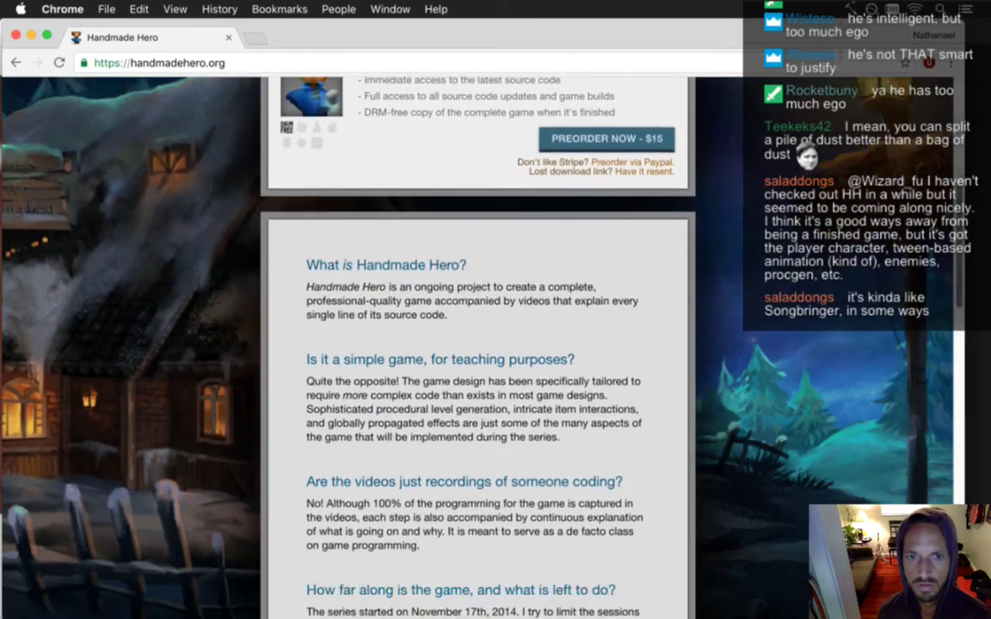
{"action": "scroll", "coordinate": [936, 439], "scroll_direction": "down", "scroll_amount": 5}
{"action": "scroll", "coordinate": [936, 440], "scroll_direction": "up", "scroll_amount": 20}
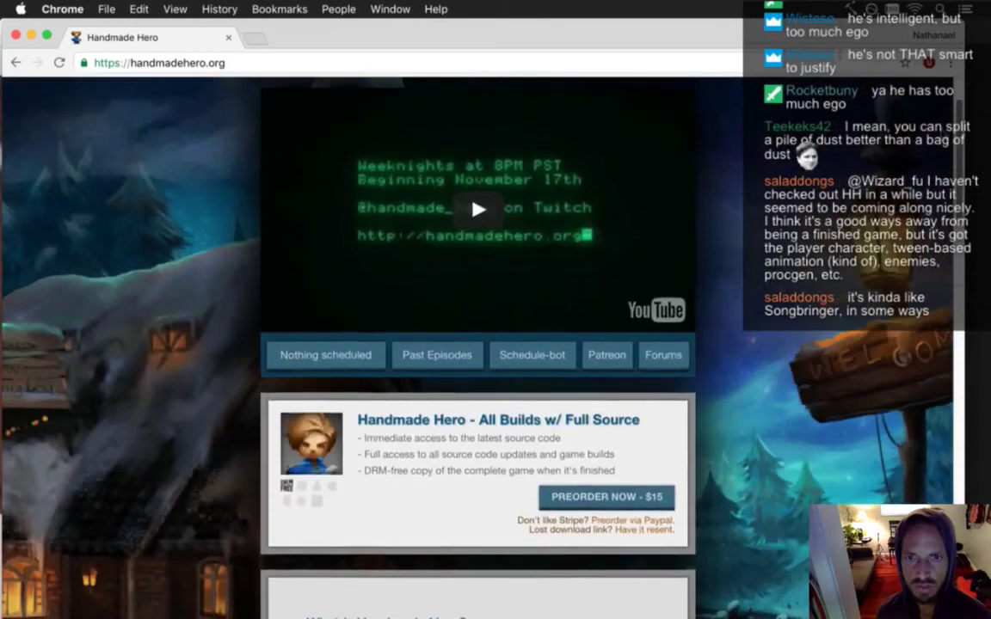
{"action": "scroll", "coordinate": [937, 439], "scroll_direction": "down", "scroll_amount": 1}
{"action": "scroll", "coordinate": [478, 344], "scroll_direction": "up", "scroll_amount": 2}
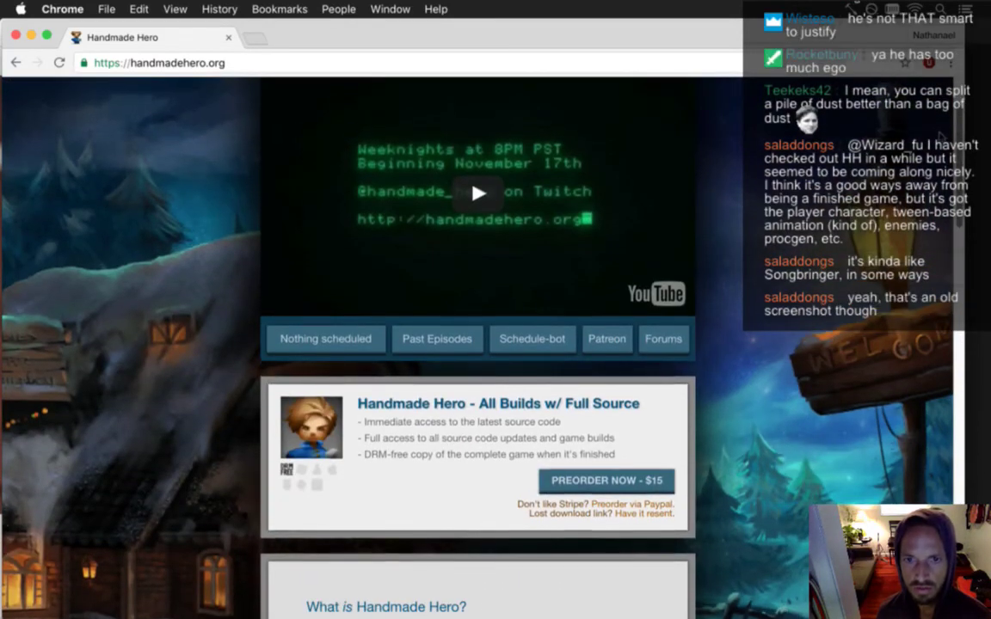
{"action": "scroll", "coordinate": [423, 171], "scroll_direction": "up", "scroll_amount": 2}
{"action": "scroll", "coordinate": [423, 172], "scroll_direction": "down", "scroll_amount": 5}
{"action": "scroll", "coordinate": [423, 144], "scroll_direction": "down", "scroll_amount": 5}
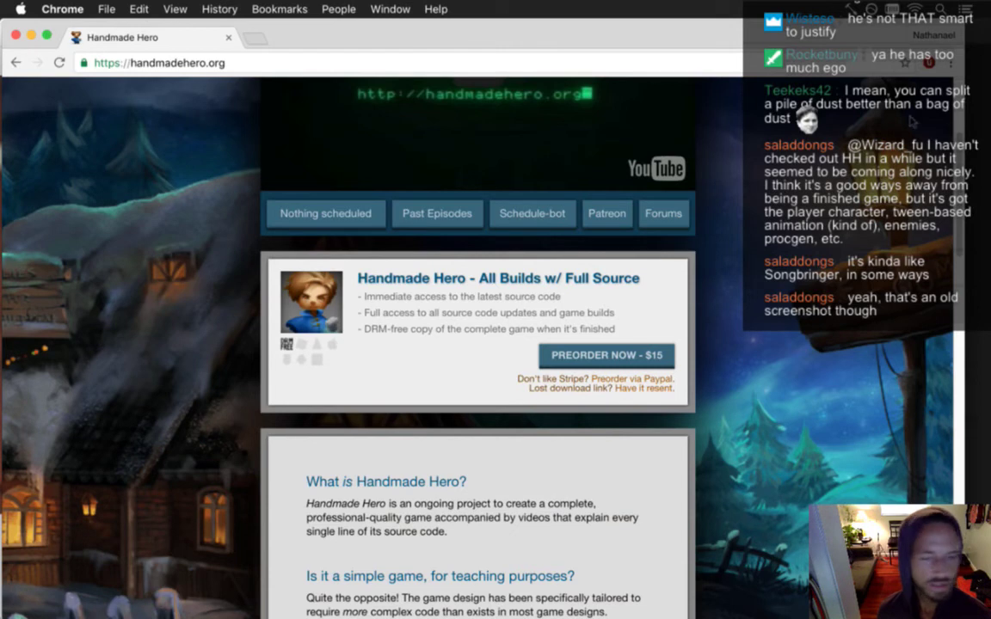
{"action": "scroll", "coordinate": [477, 344], "scroll_direction": "down", "scroll_amount": 6}
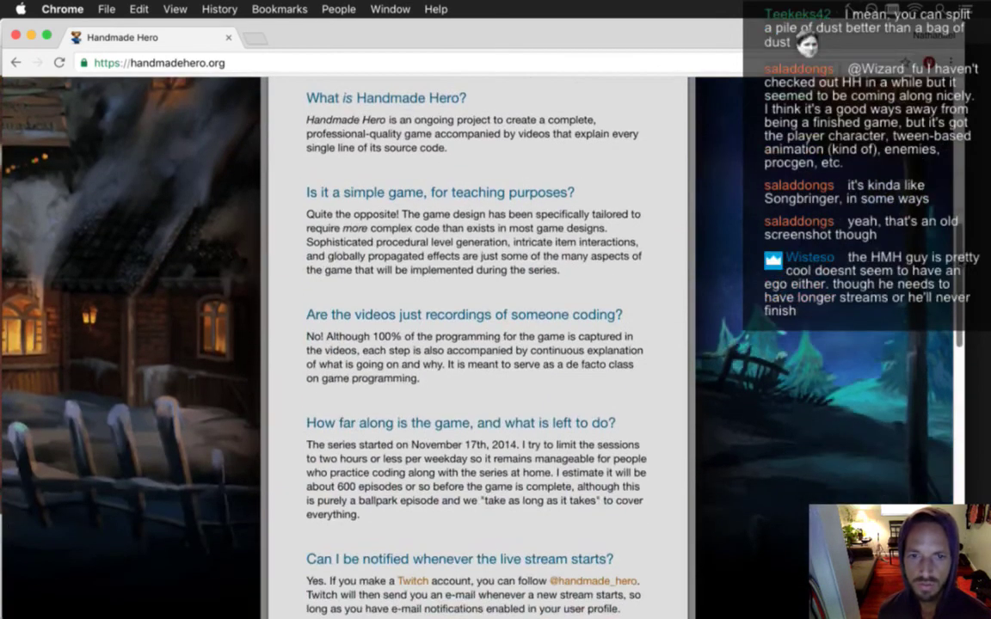
{"action": "scroll", "coordinate": [477, 344], "scroll_direction": "down", "scroll_amount": 2}
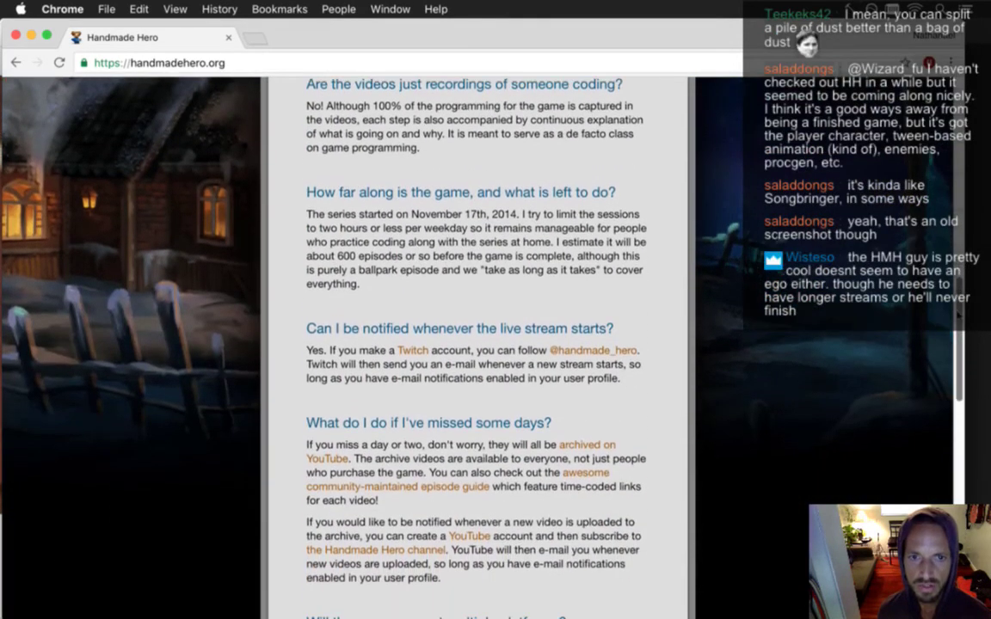
Step: Check the handmade_hero Twitch channel and return to the site's FAQ to read the answers on art and source code
{"action": "left_click", "coordinate": [592, 351]}
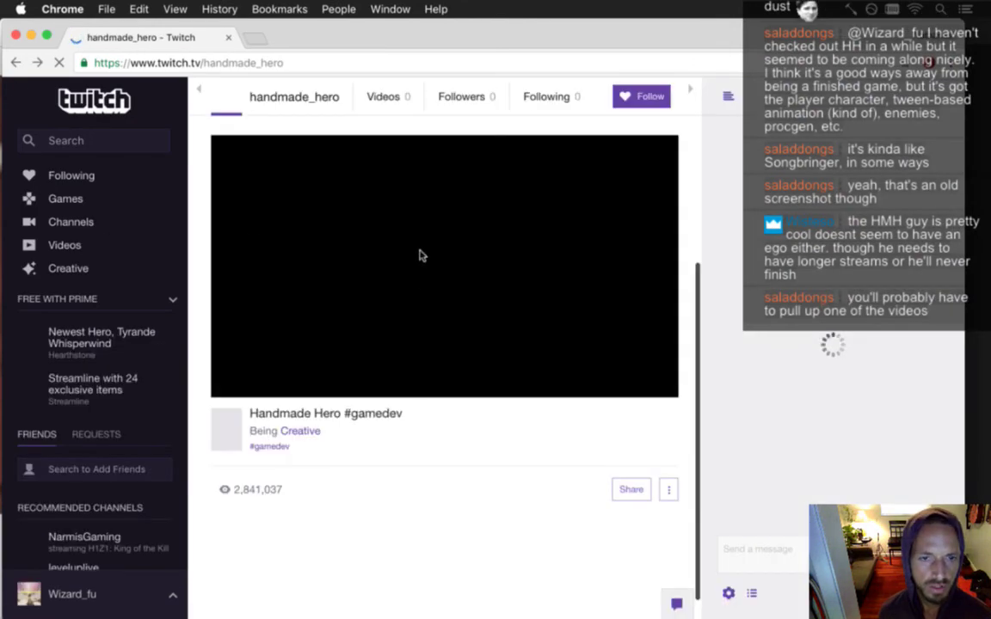
{"action": "left_click", "coordinate": [16, 62]}
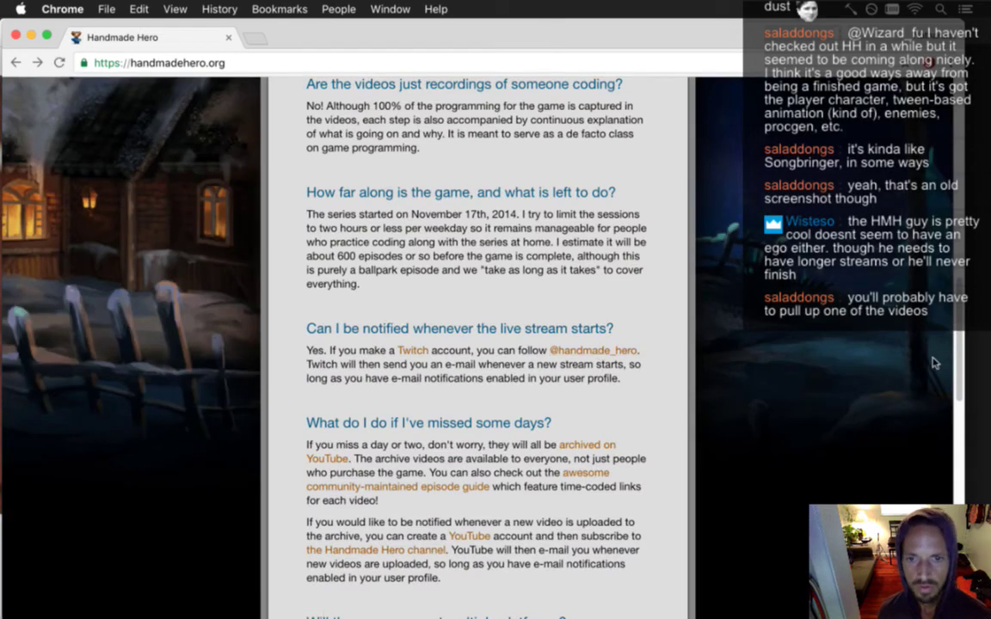
{"action": "left_click_drag", "start_coordinate": [952, 314], "coordinate": [957, 462]}
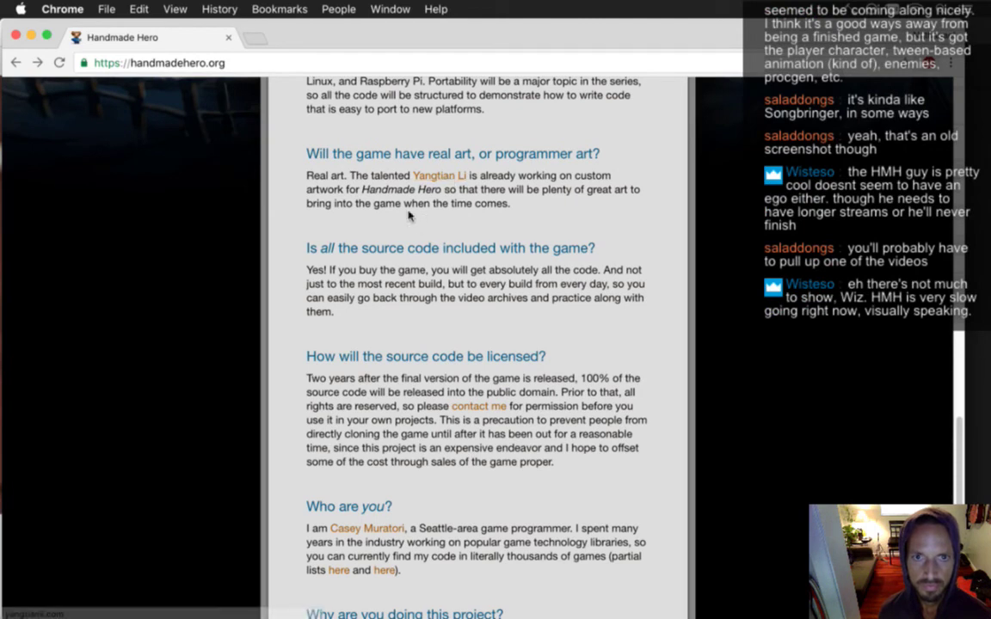
Step: Close the Handmade Hero search and pendant image browser windows and switch to Photoshop's open Hue/Saturation dialog
{"action": "left_click_drag", "start_coordinate": [15, 63], "coordinate": [55, 263]}
{"action": "left_click", "coordinate": [15, 62]}
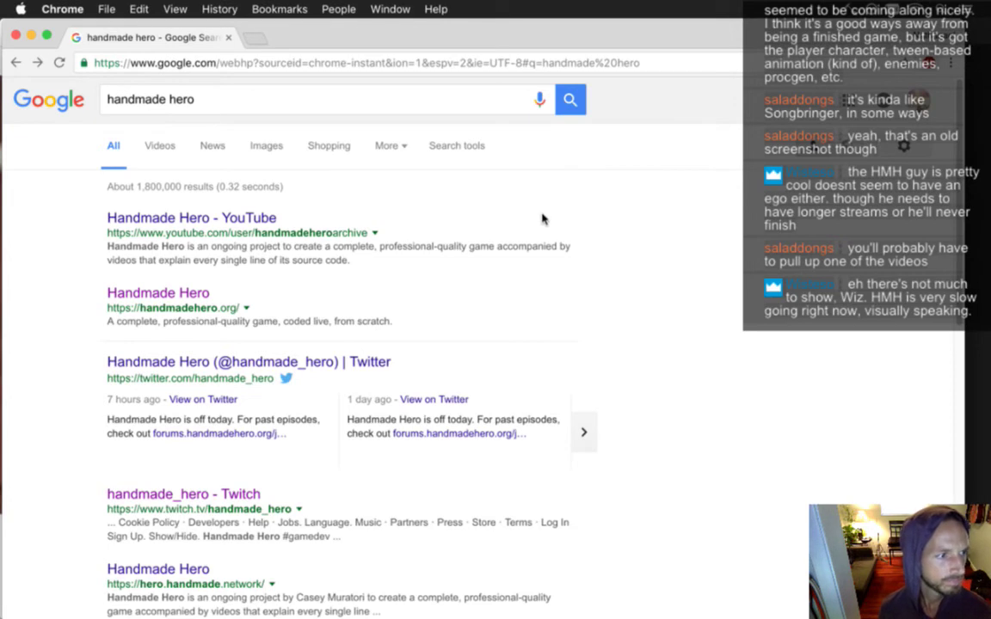
{"action": "key", "text": "super+w"}
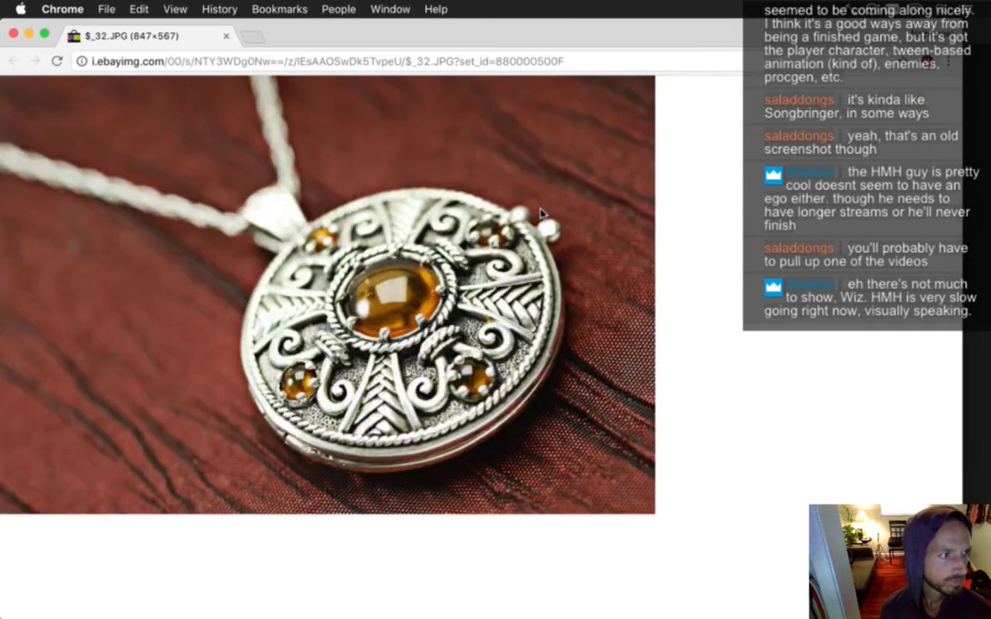
{"action": "key", "text": "super+w"}
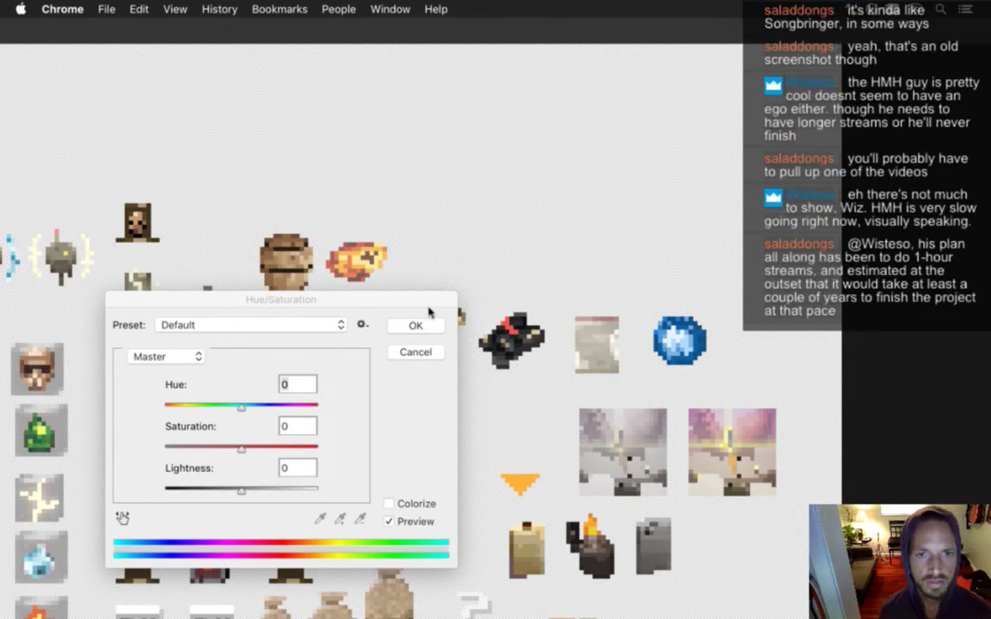
{"action": "left_click", "coordinate": [436, 332]}
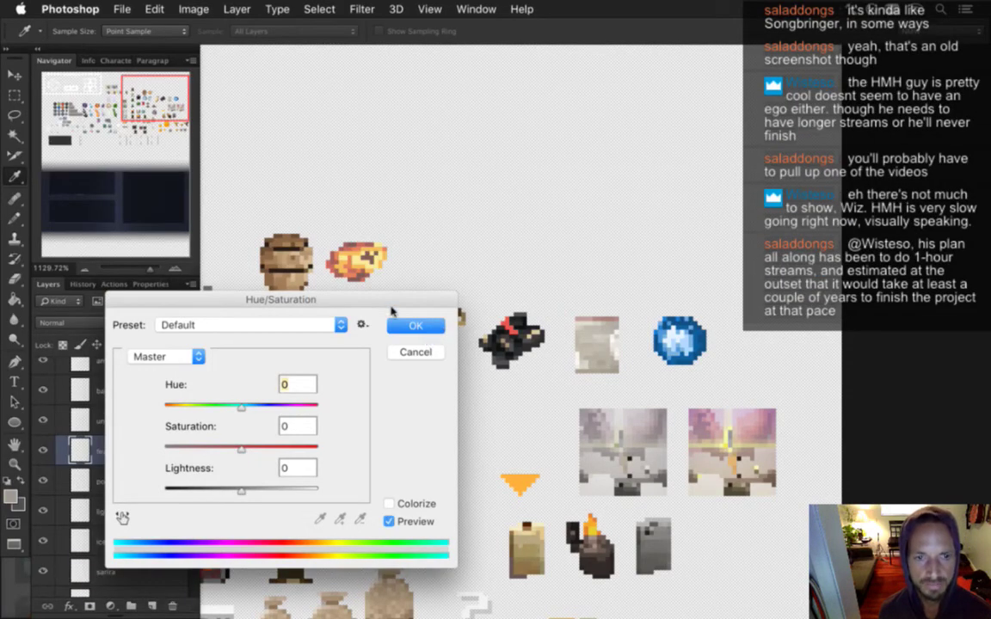
Step: Recolour the round blue fear armor sprite with Hue 0, Saturation -77 and Lightness +59, and apply the adjustment
{"action": "left_click_drag", "start_coordinate": [244, 405], "coordinate": [142, 403]}
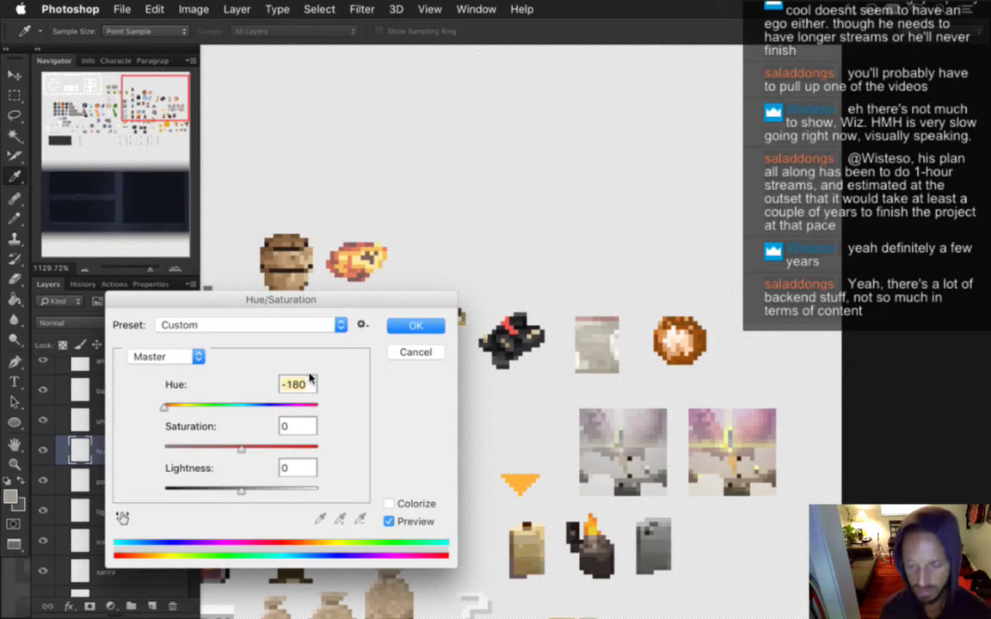
{"action": "type", "text": "0"}
{"action": "left_click_drag", "start_coordinate": [241, 491], "coordinate": [279, 497]}
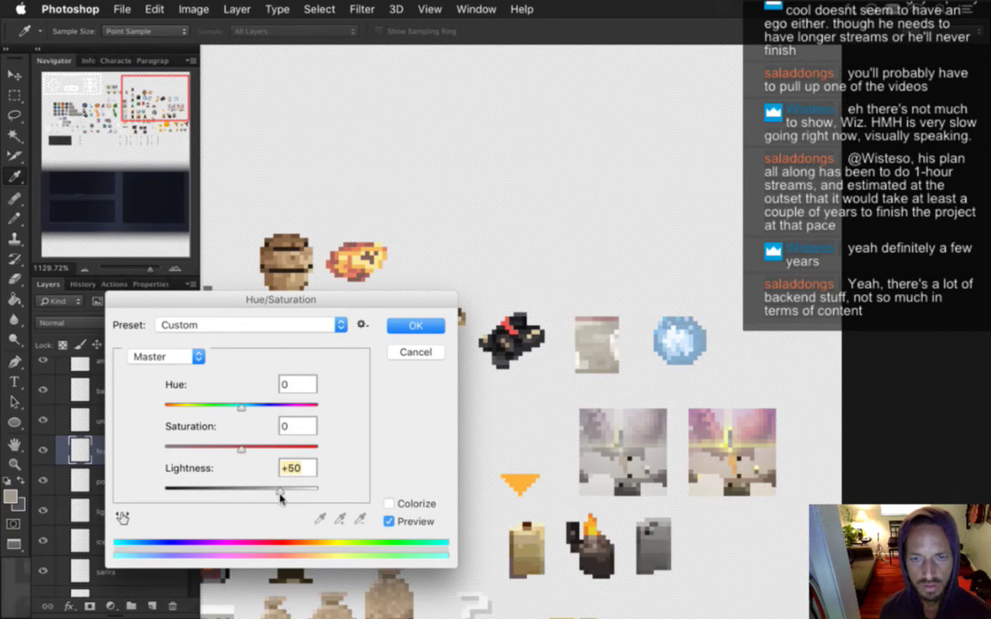
{"action": "left_click_drag", "start_coordinate": [278, 497], "coordinate": [276, 497]}
{"action": "left_click_drag", "start_coordinate": [242, 447], "coordinate": [182, 448]}
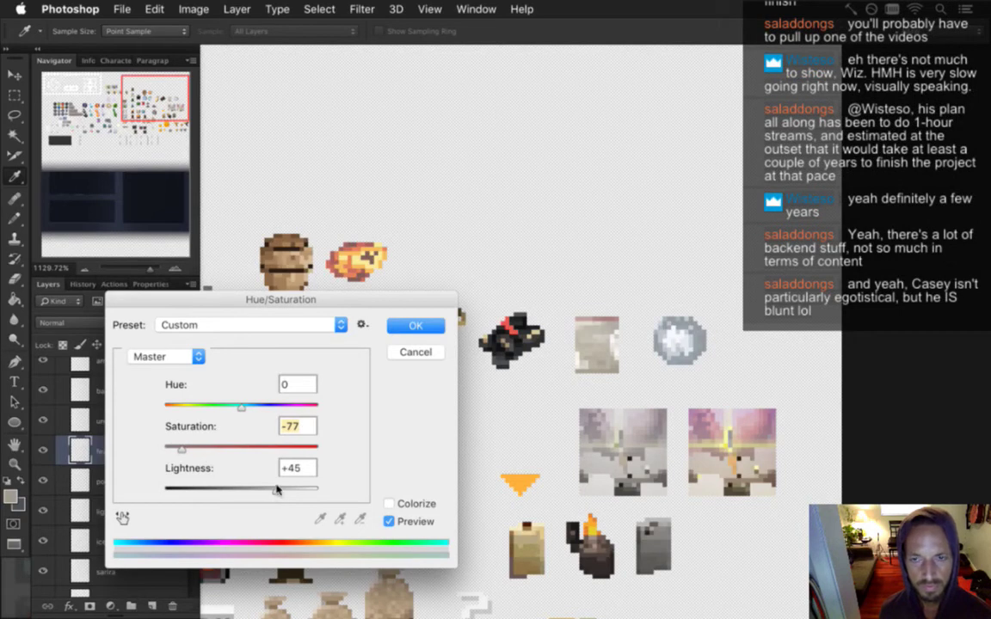
{"action": "mouse_move", "coordinate": [275, 491]}
{"action": "left_mouse_down"}
{"action": "mouse_move", "coordinate": [302, 489]}
{"action": "mouse_move", "coordinate": [288, 481]}
{"action": "left_mouse_up"}
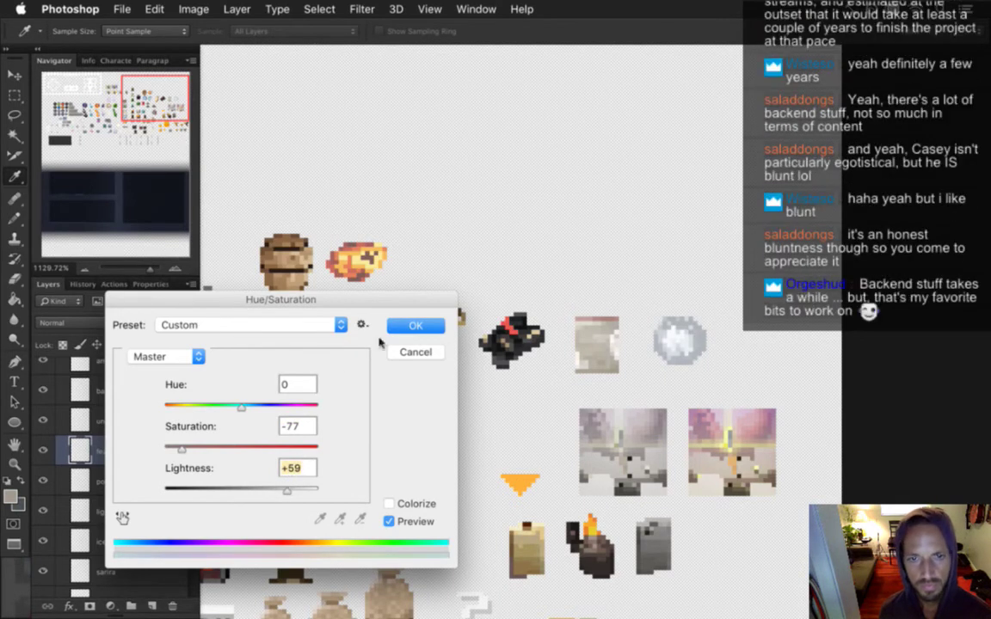
{"action": "left_click", "coordinate": [394, 325]}
Step: Set the fear armor layer's opacity to 80%
{"action": "key", "text": "m"}
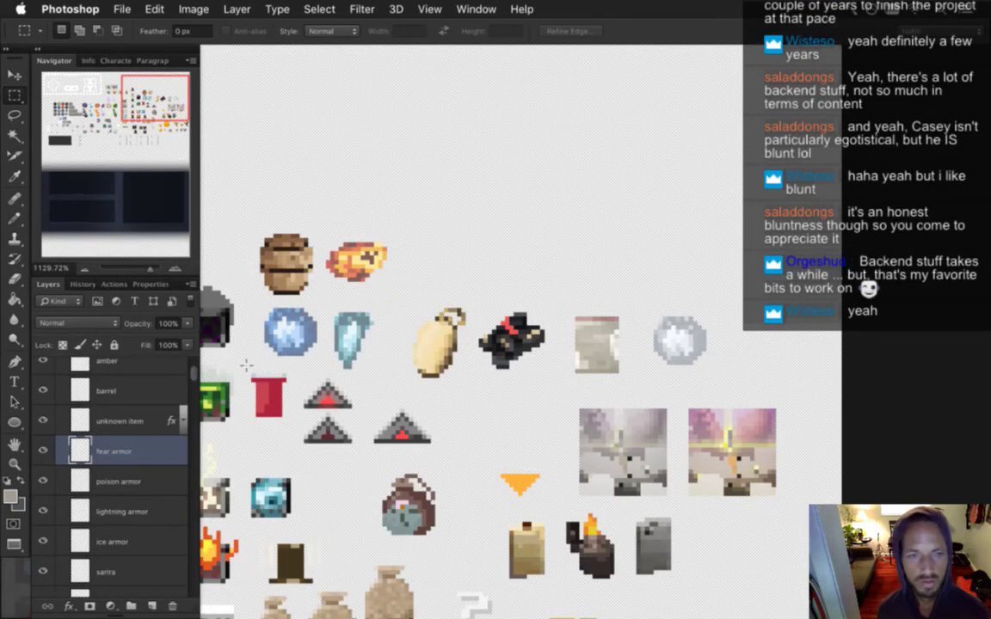
{"action": "left_click", "coordinate": [187, 324]}
{"action": "left_click_drag", "start_coordinate": [179, 344], "coordinate": [173, 344]}
{"action": "left_click", "coordinate": [172, 297]}
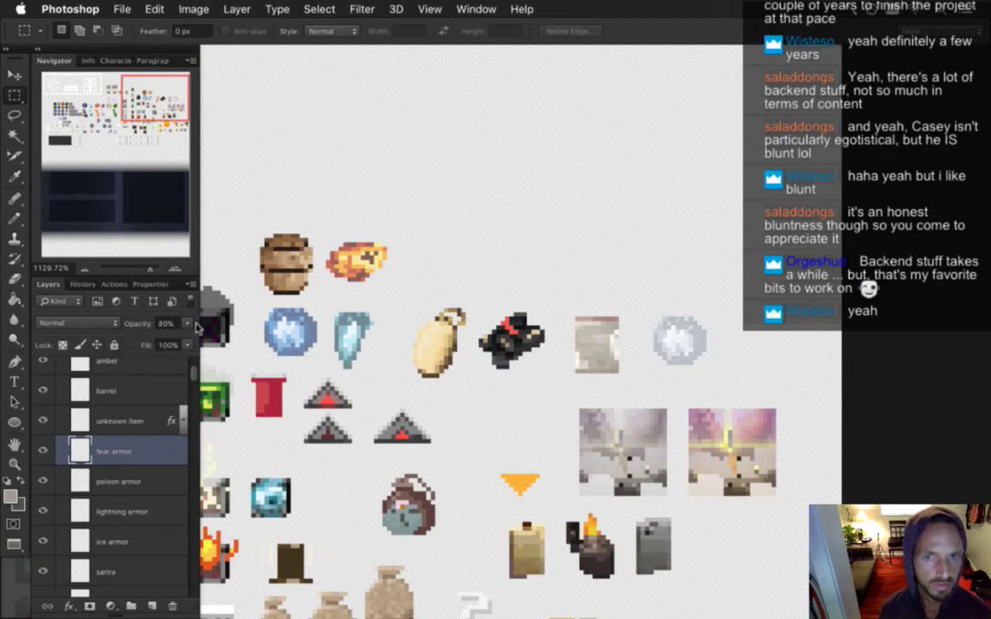
Step: Export all user slices for web as PNG-24 images into the Hud folder inside sheets, replacing the existing files
{"action": "scroll", "coordinate": [507, 272], "scroll_direction": "down", "scroll_amount": 5}
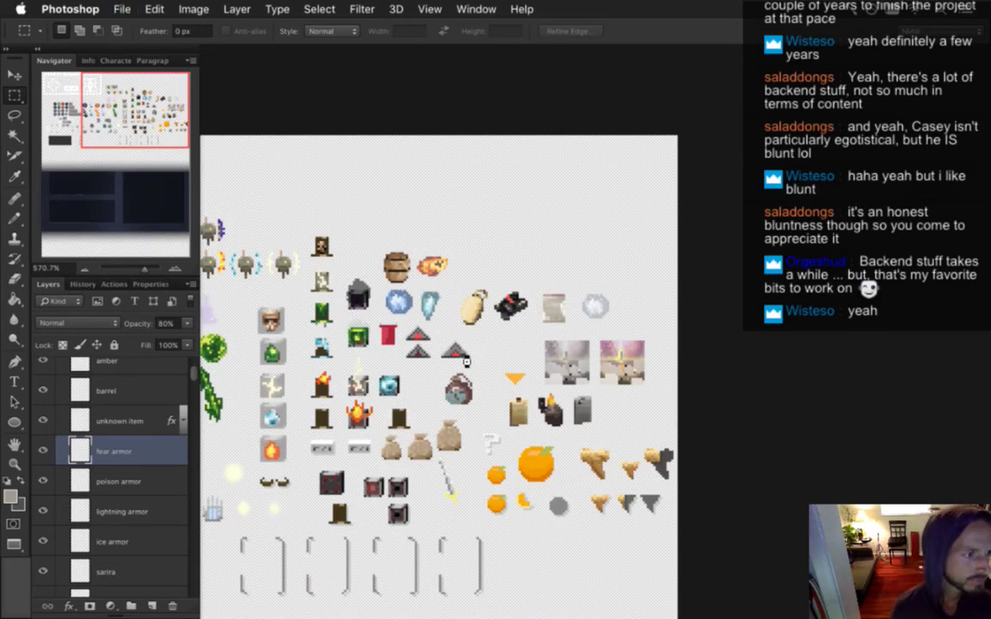
{"action": "key", "text": "super+alt+shift+s"}
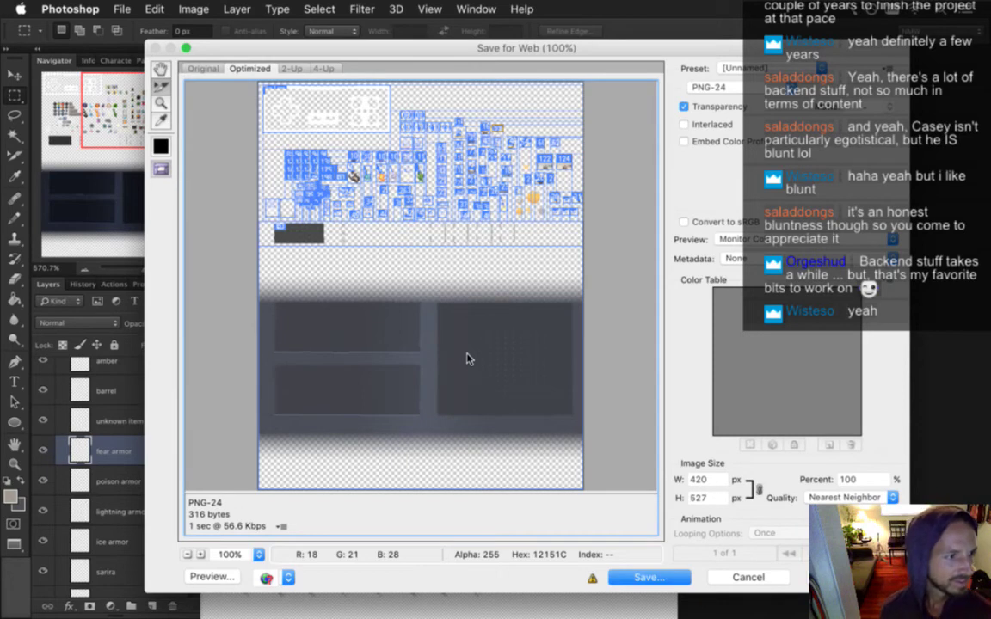
{"action": "left_click", "coordinate": [651, 578]}
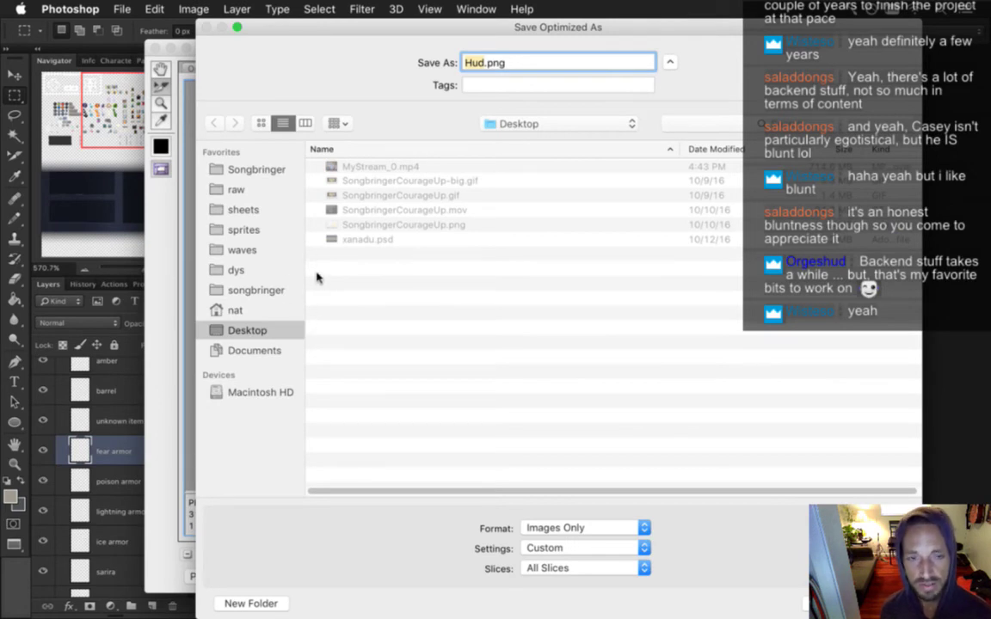
{"action": "left_click", "coordinate": [258, 210]}
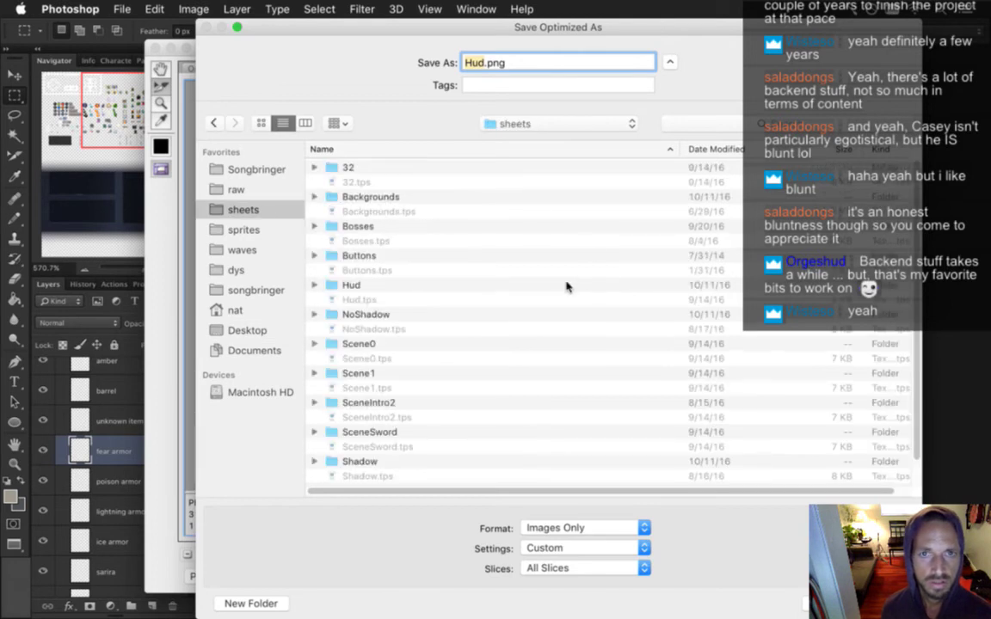
{"action": "left_click", "coordinate": [370, 286]}
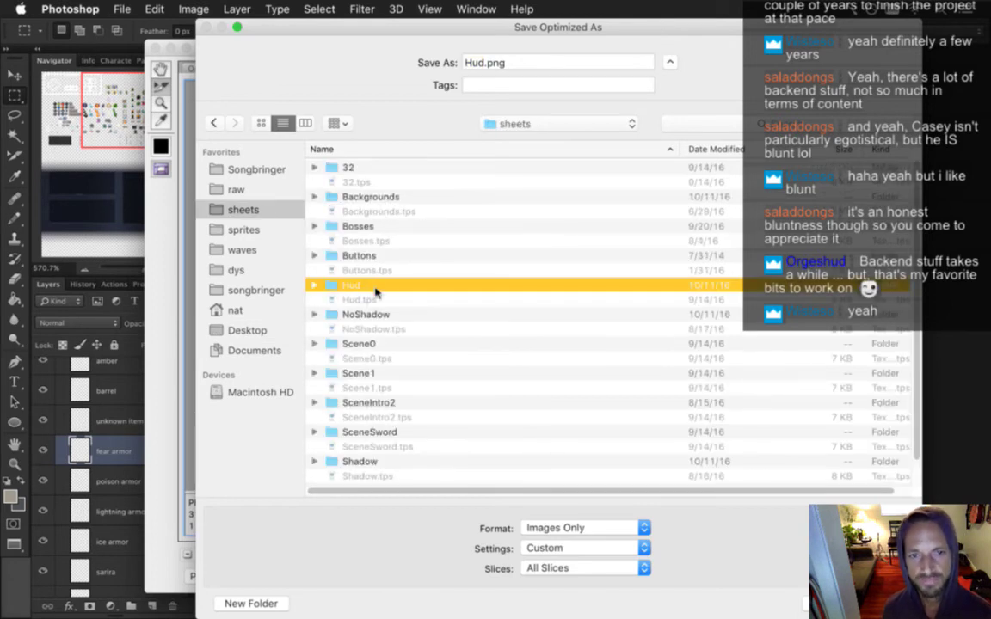
{"action": "double_click", "coordinate": [375, 293]}
{"action": "left_click", "coordinate": [604, 568]}
{"action": "left_click", "coordinate": [608, 581]}
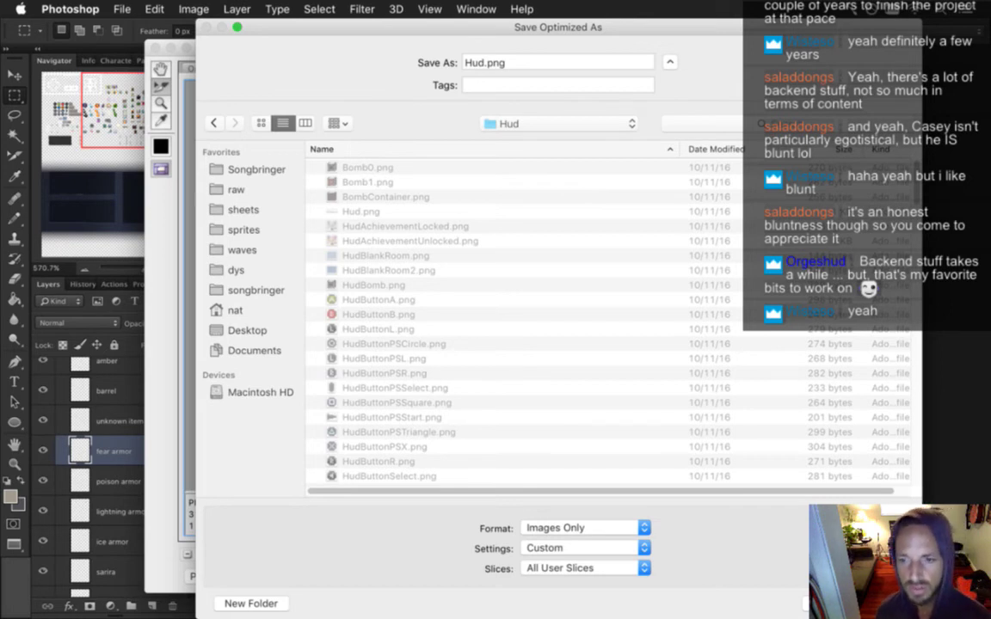
{"action": "key", "text": "Return"}
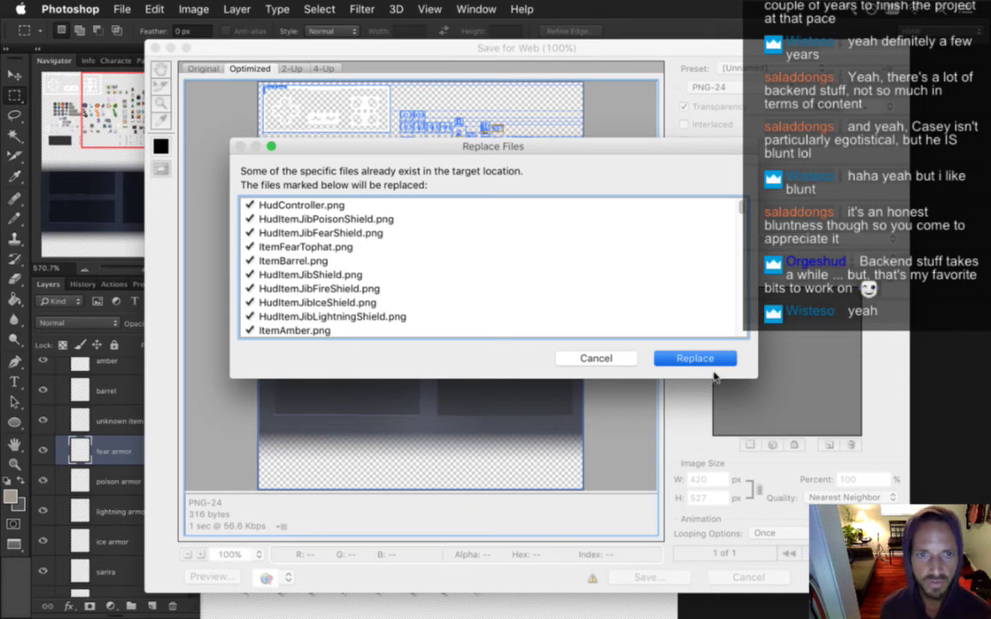
{"action": "key", "text": "Return"}
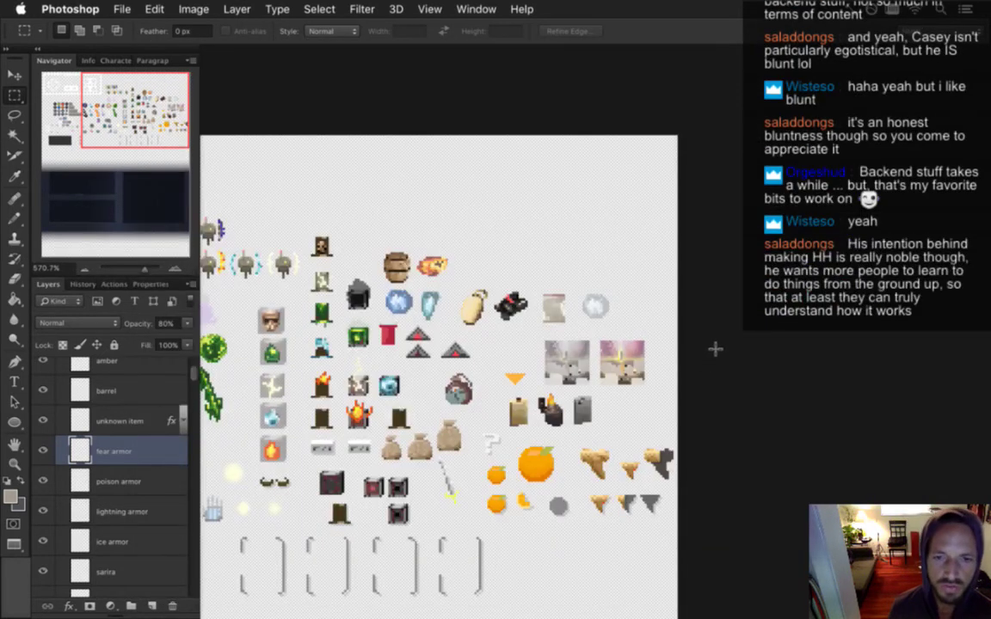
Step: Switch to Xcode and bring up the behavior section of FireBoss.txt
{"action": "key", "text": "super+Tab"}
{"action": "key", "text": "super+shift+Tab"}
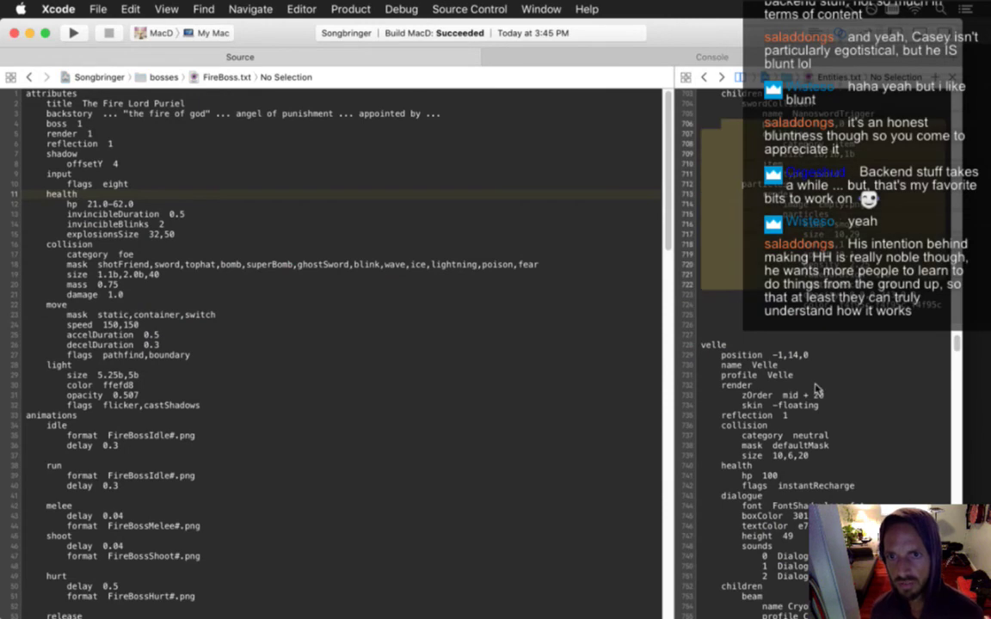
{"action": "left_click", "coordinate": [790, 334]}
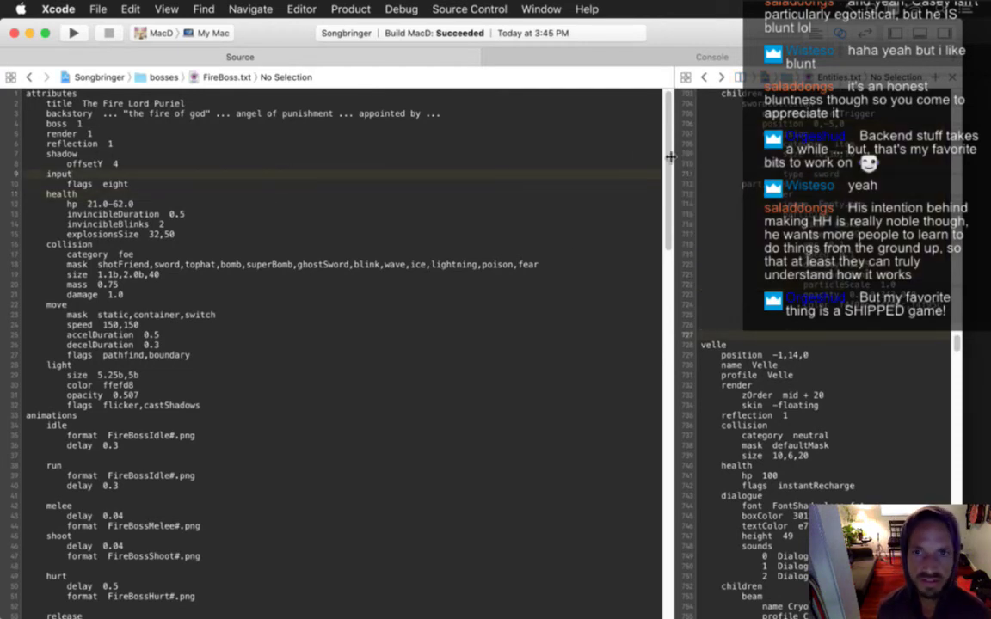
{"action": "scroll", "coordinate": [674, 162], "scroll_direction": "down", "scroll_amount": 3}
{"action": "scroll", "coordinate": [673, 162], "scroll_direction": "down", "scroll_amount": 15}
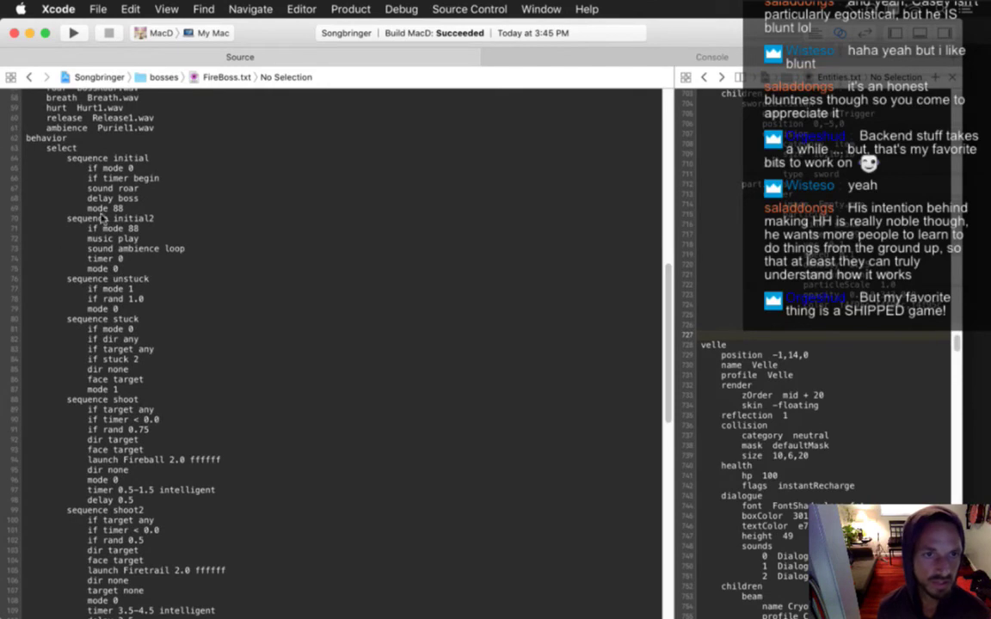
Step: Highlight the boss behavior sequences from initial through the first line of shoot, lines 64 to 89
{"action": "left_click_drag", "start_coordinate": [39, 163], "coordinate": [130, 370]}
{"action": "left_click", "coordinate": [150, 200]}
{"action": "left_click_drag", "start_coordinate": [52, 163], "coordinate": [205, 417]}
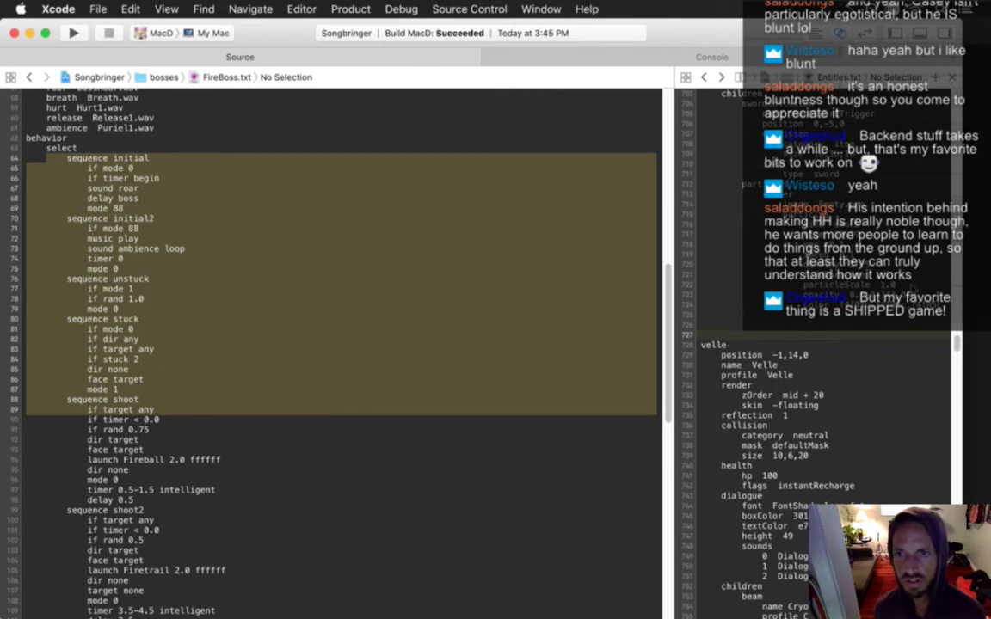
{"action": "left_click", "coordinate": [714, 244]}
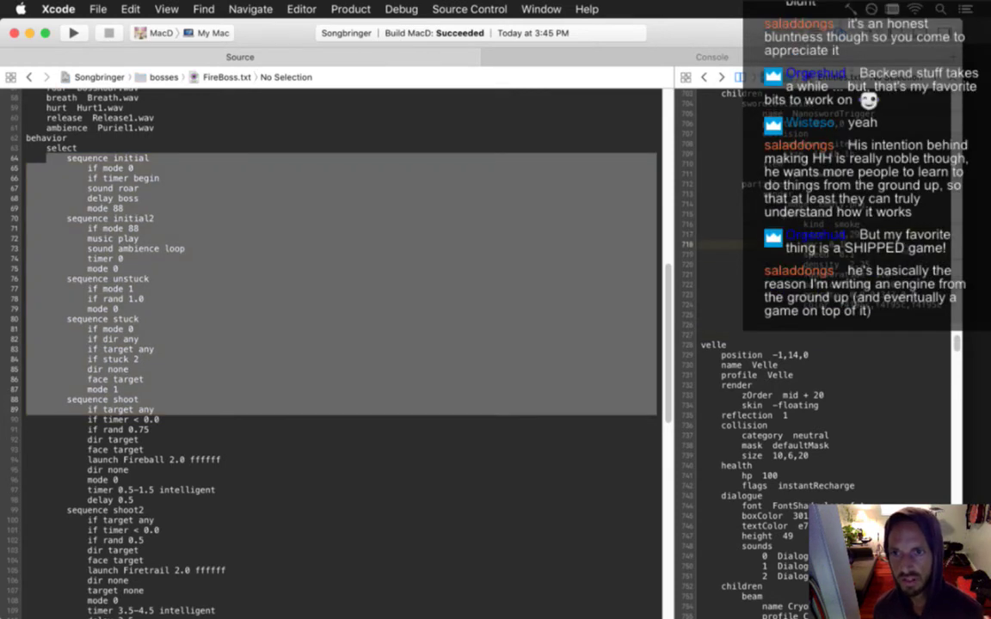
{"action": "left_click", "coordinate": [346, 105]}
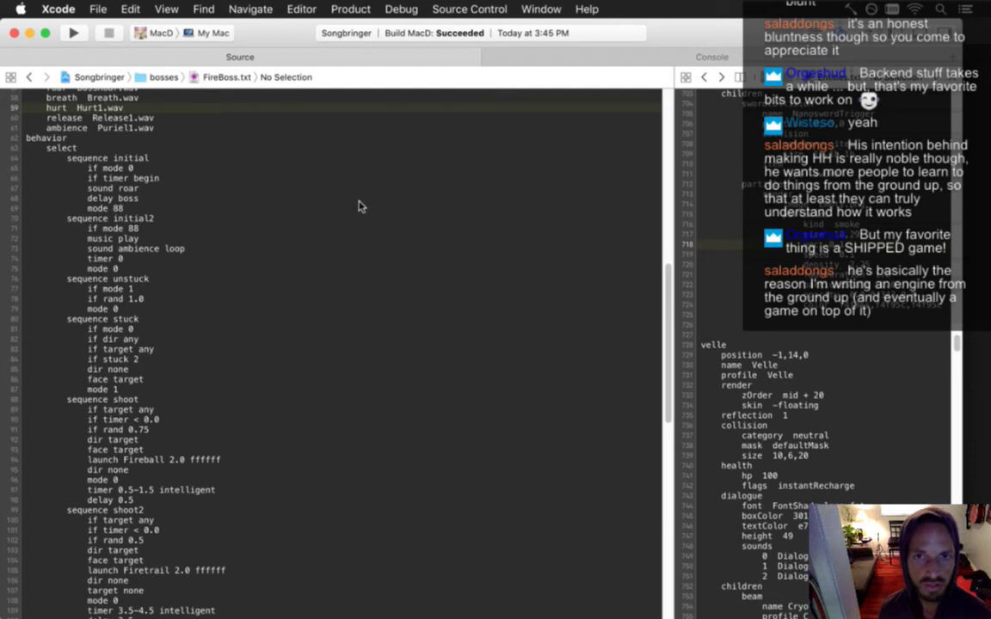
{"action": "key", "text": "super+Tab"}
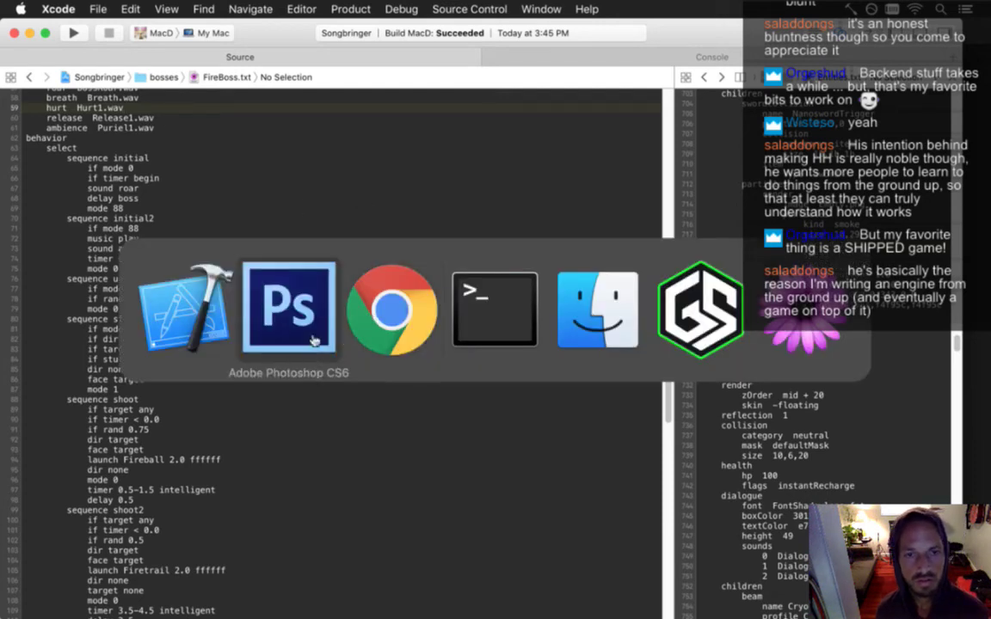
{"action": "left_click", "coordinate": [331, 344]}
{"action": "key", "text": "super+Tab"}
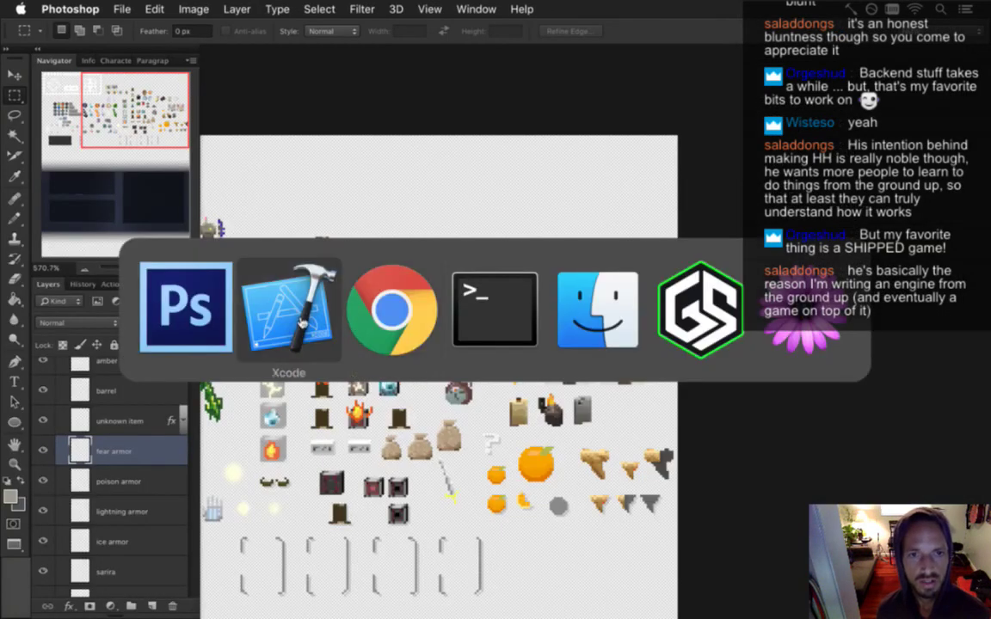
{"action": "left_click", "coordinate": [276, 293]}
Step: Build and run the Songbringer game, and walk the character up into the tiled room
{"action": "key", "text": "super+r"}
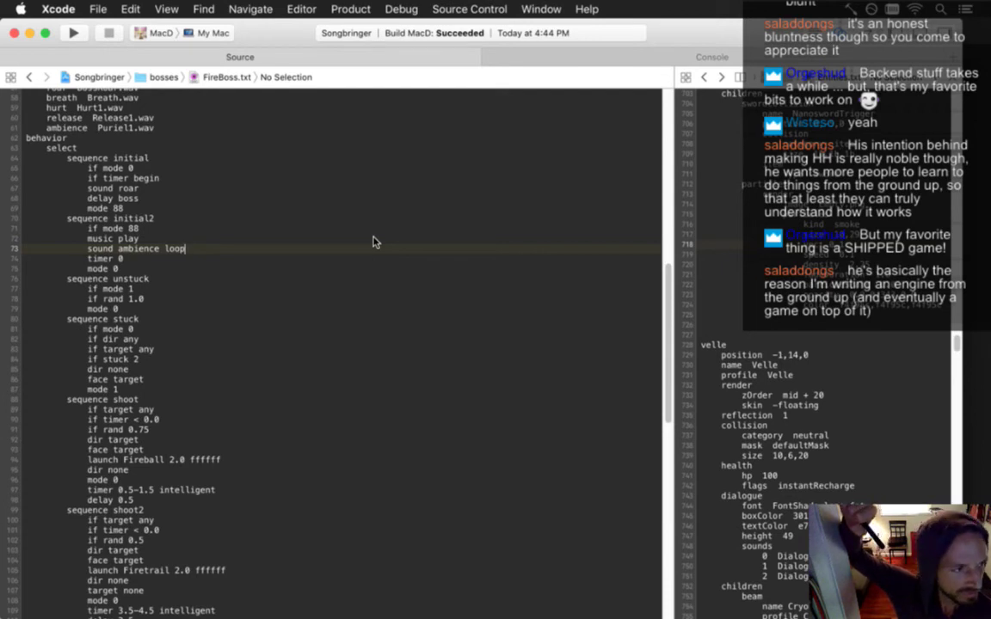
{"action": "key", "text": "super+r"}
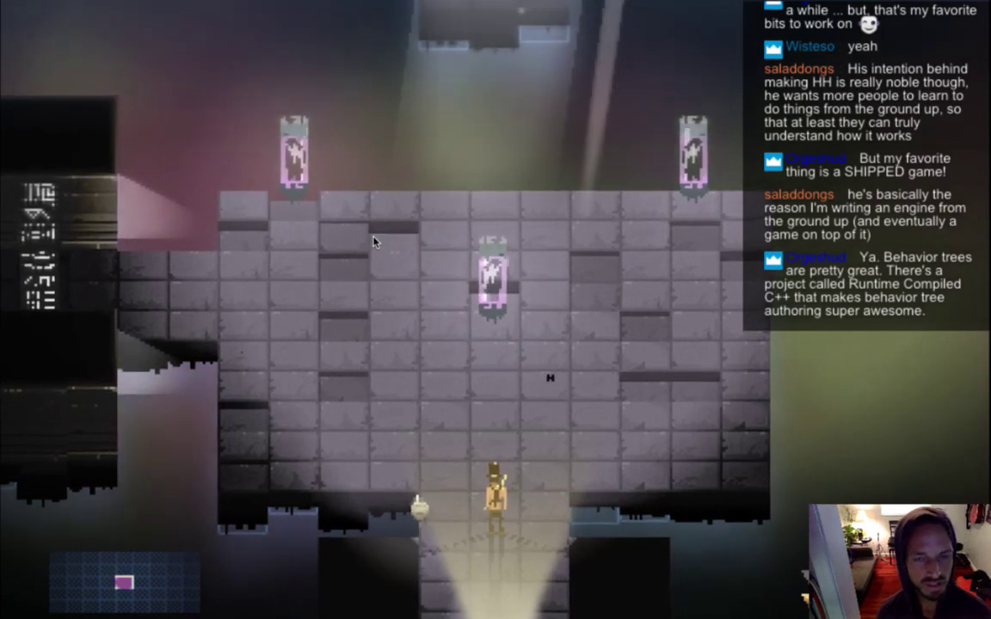
{"action": "key", "text": "w"}
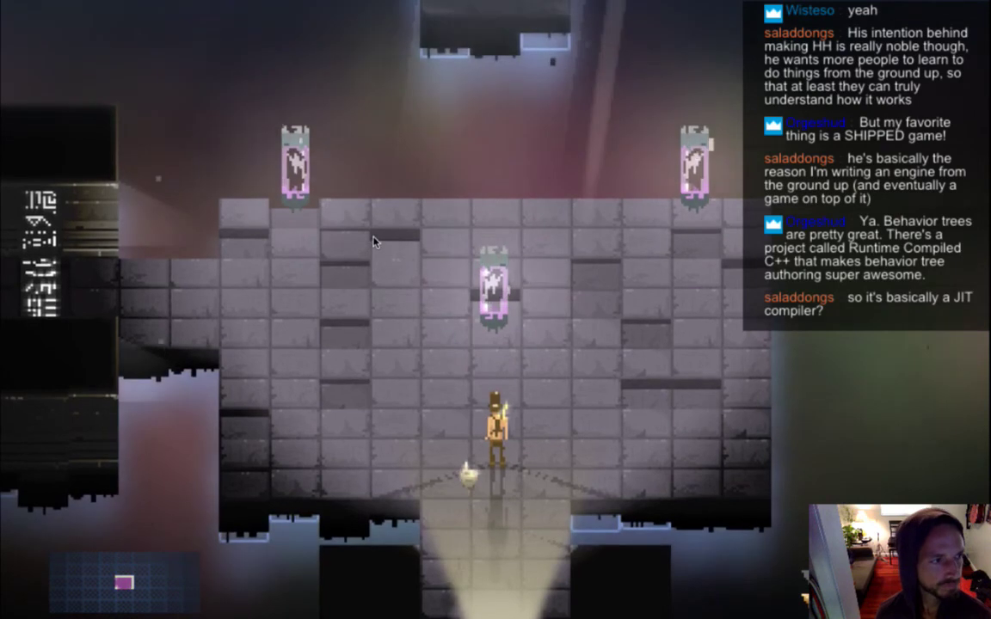
{"action": "key", "text": "w"}
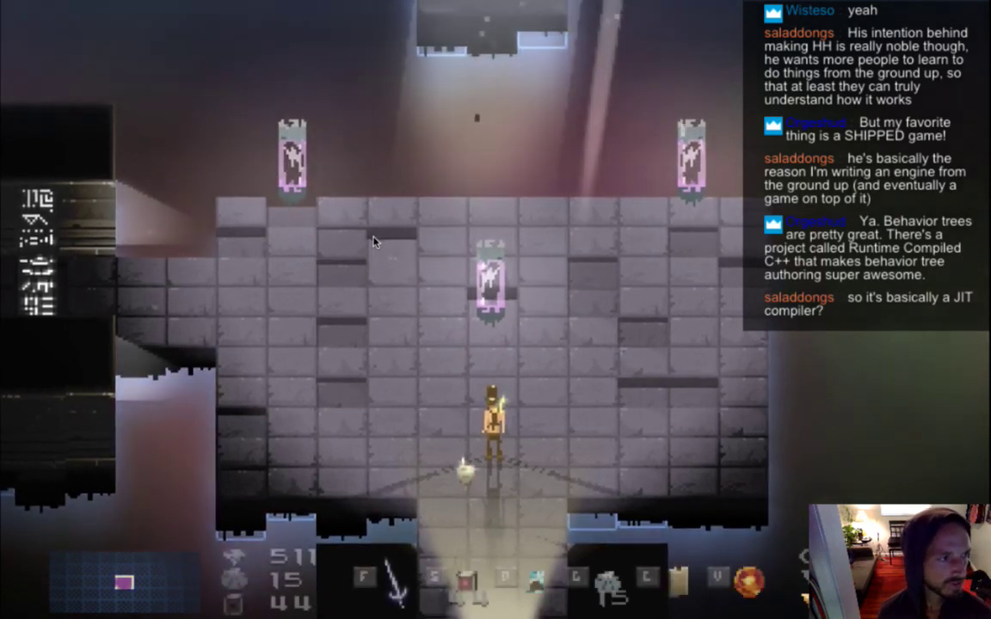
Step: Open the in-game inventory and examine the passive protection items from Shadrach's Tear through Enlightenment, with their icons and descriptions
{"action": "key", "text": "Tab"}
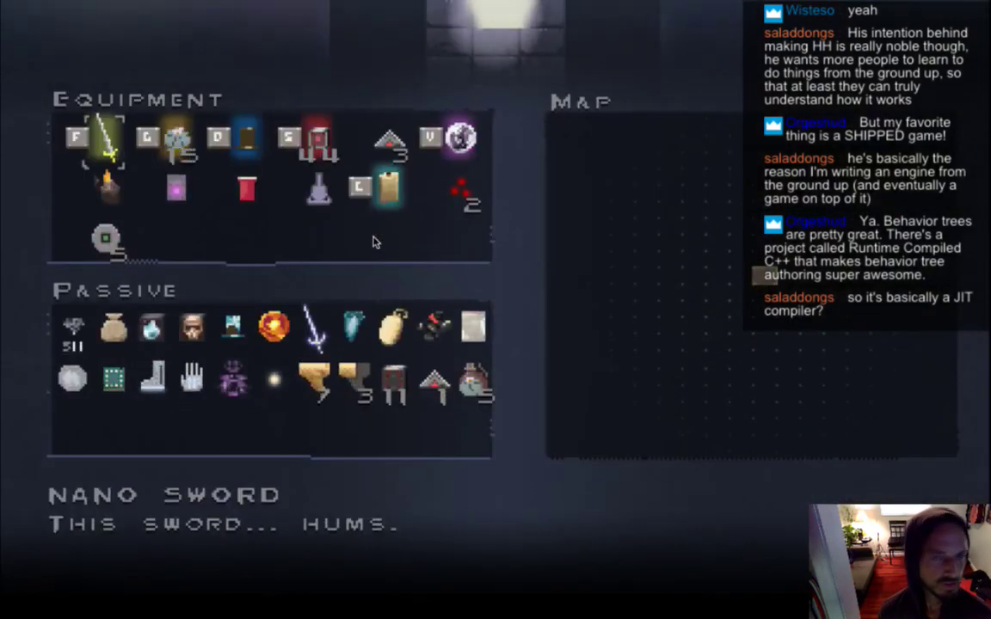
{"action": "key", "text": "s"}
{"action": "key", "text": "s"}
{"action": "key", "text": "s"}
{"action": "key", "text": "d"}
{"action": "key", "text": "d"}
{"action": "key", "text": "d"}
{"action": "key", "text": "d"}
{"action": "key", "text": "d"}
{"action": "key", "text": "d"}
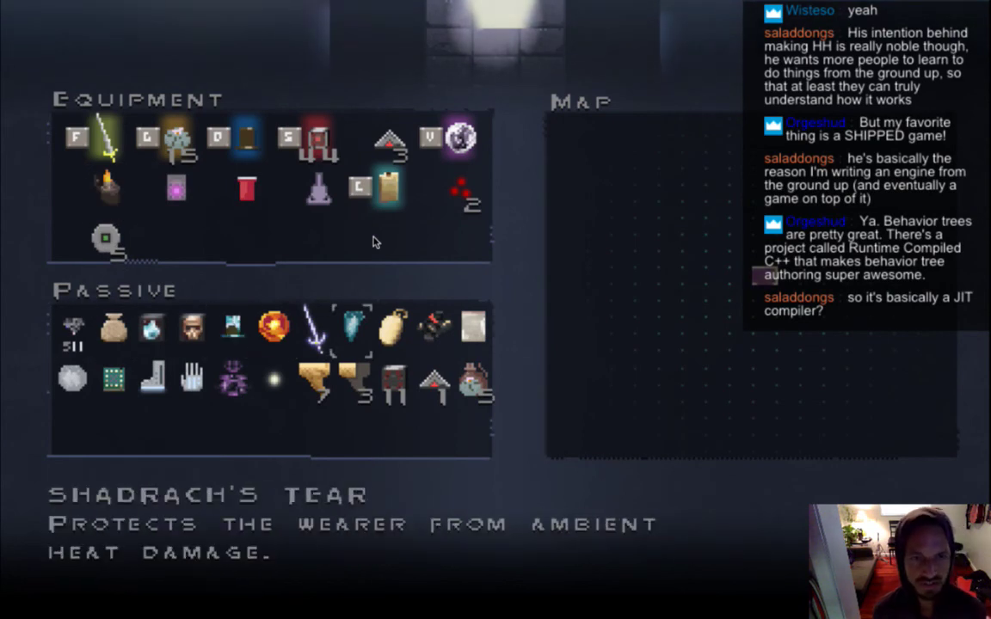
{"action": "key", "text": "d"}
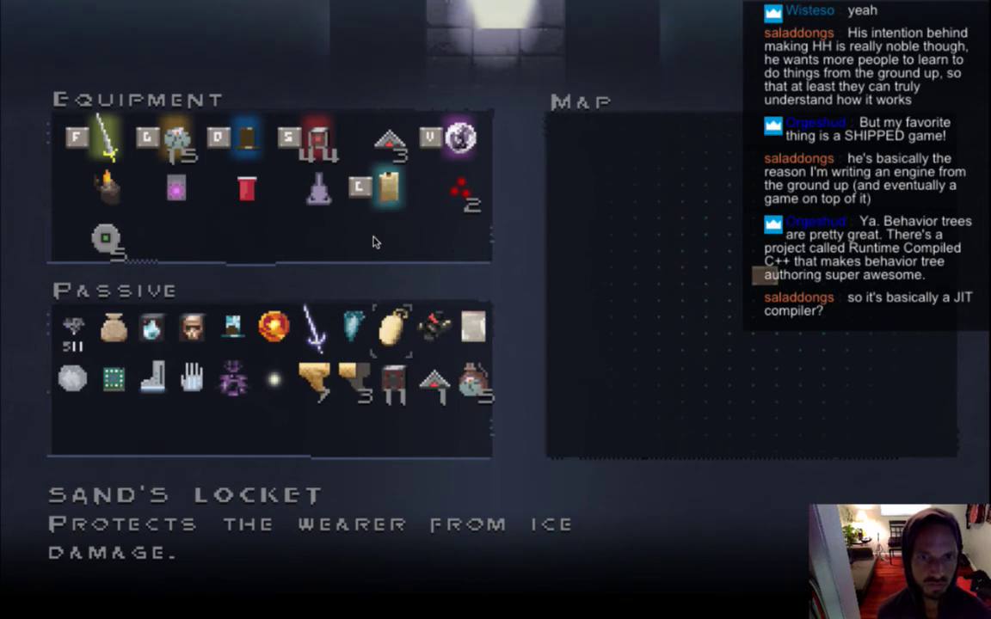
{"action": "key", "text": "d"}
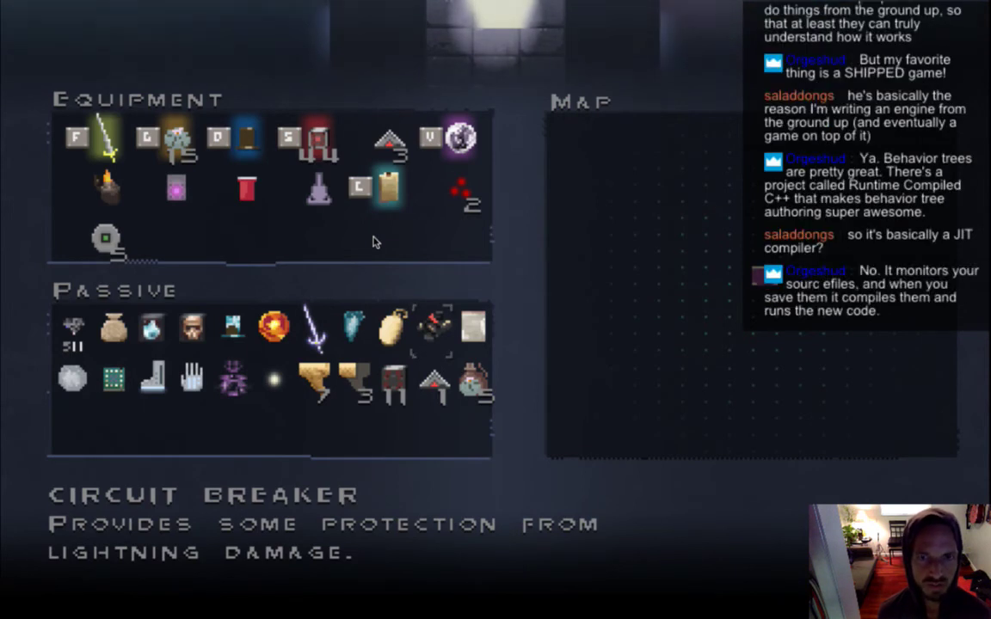
{"action": "key", "text": "d"}
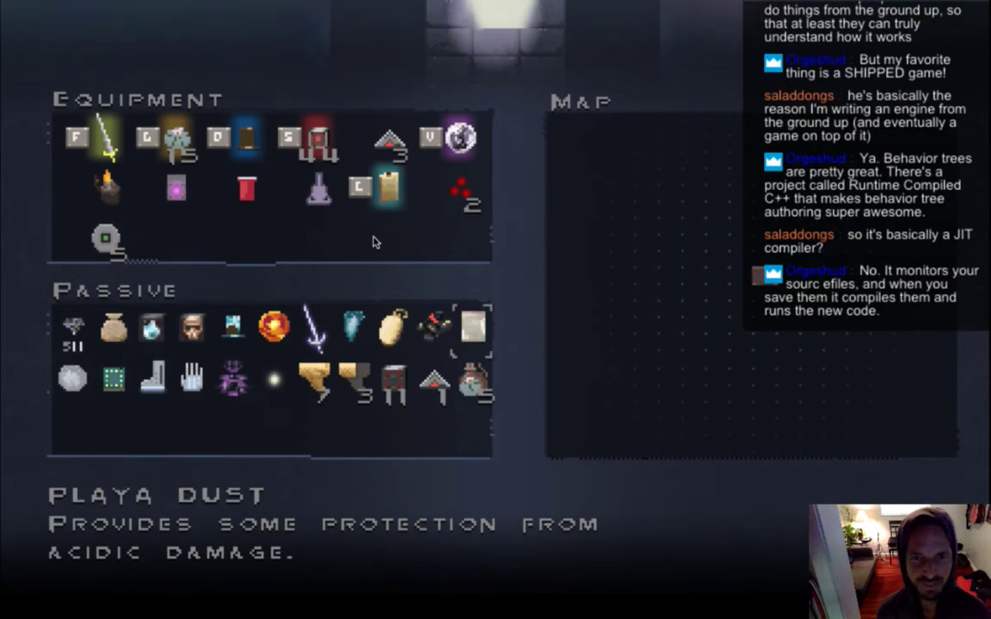
{"action": "key", "text": "d"}
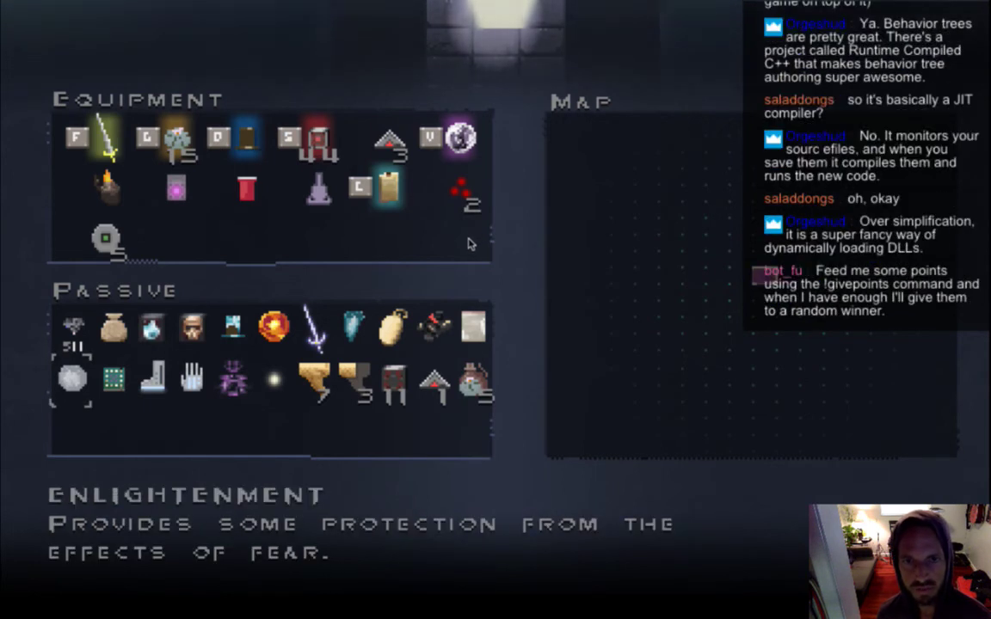
Step: Switch to Photoshop and select the ice armor layer for moving
{"action": "key", "text": "super+Tab"}
{"action": "key", "text": "super+Tab"}
{"action": "key", "text": "super+Tab"}
{"action": "key", "text": "super+shift+Tab"}
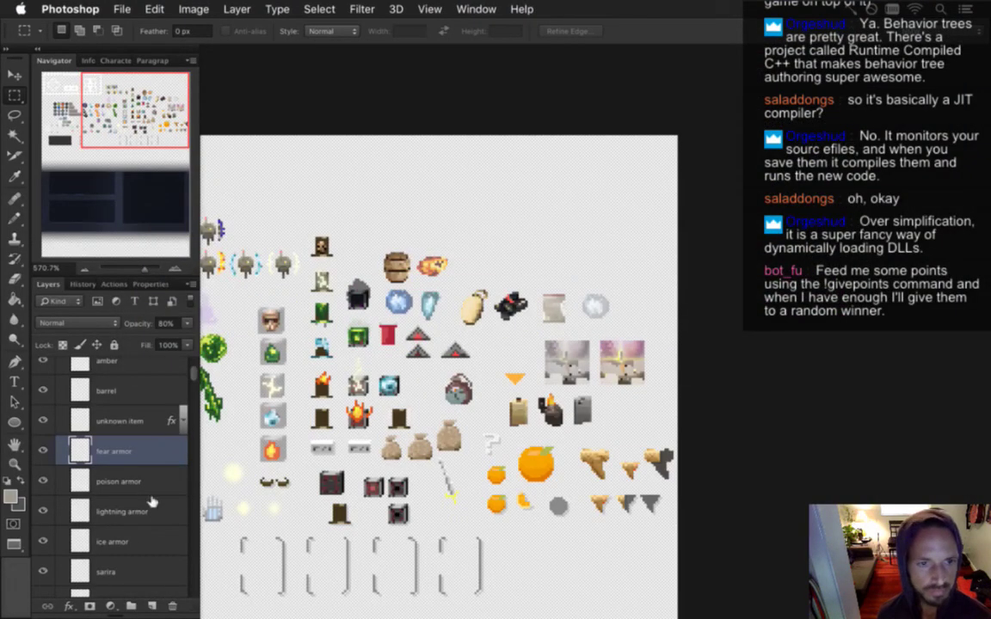
{"action": "left_click", "coordinate": [105, 543]}
{"action": "key", "text": "v"}
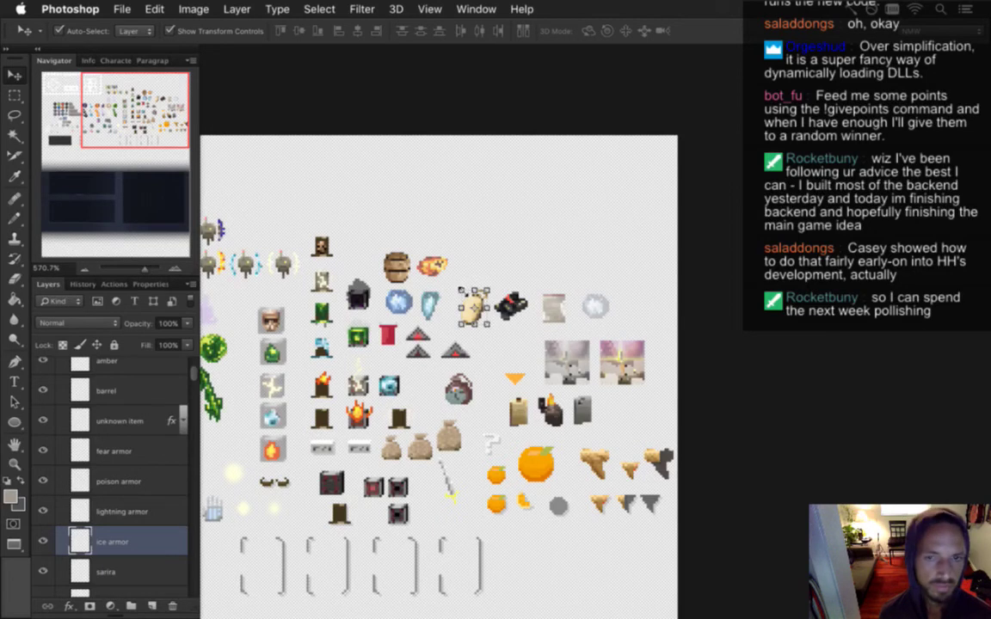
Step: Darken the ice armor locket sprite with a Hue/Saturation adjustment, setting Lightness to -5
{"action": "left_click_drag", "start_coordinate": [451, 309], "coordinate": [559, 343]}
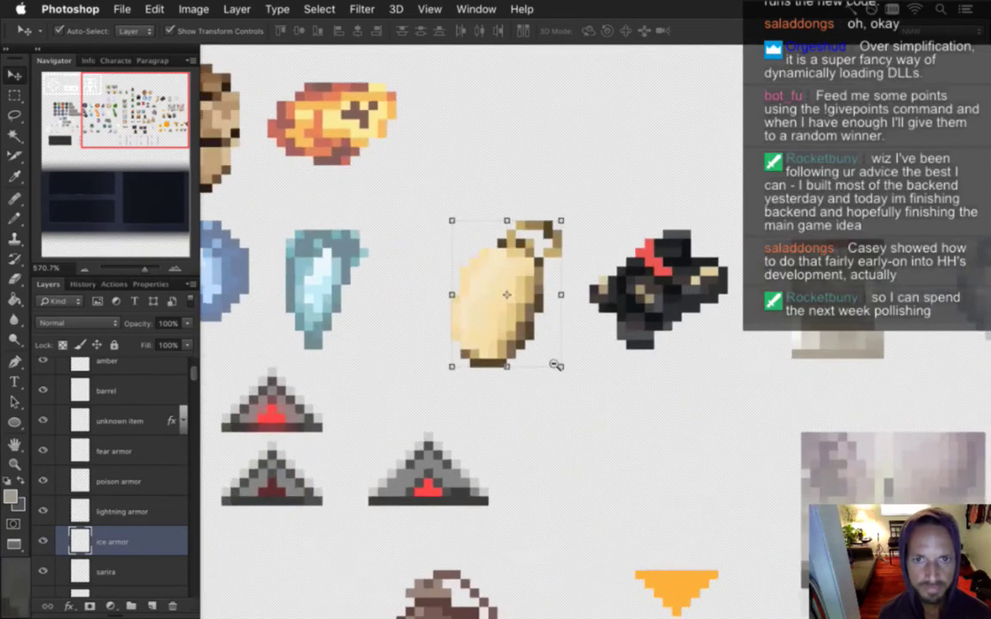
{"action": "key", "text": "m"}
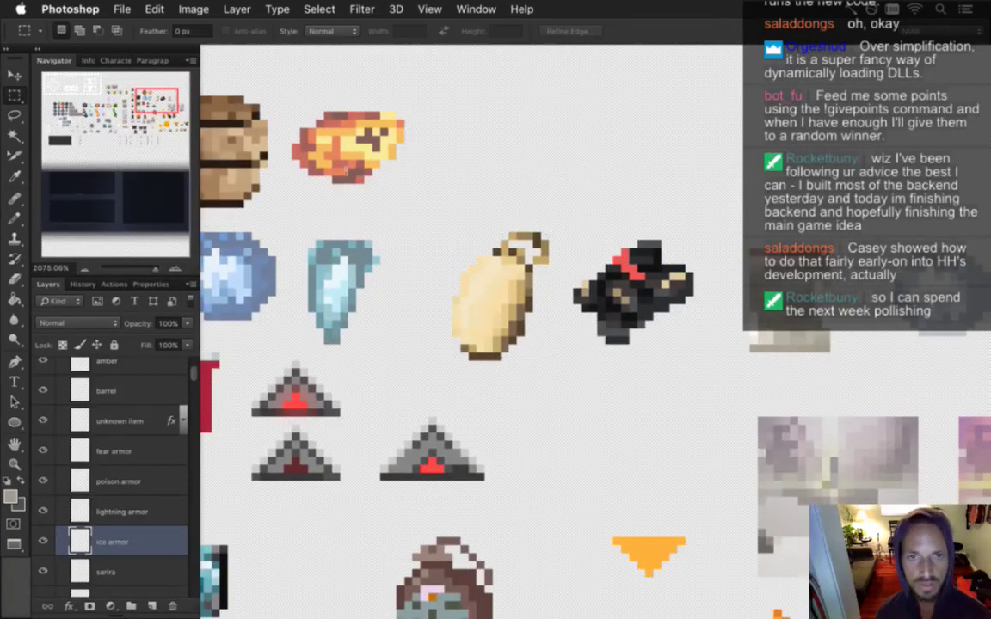
{"action": "left_click", "coordinate": [193, 9]}
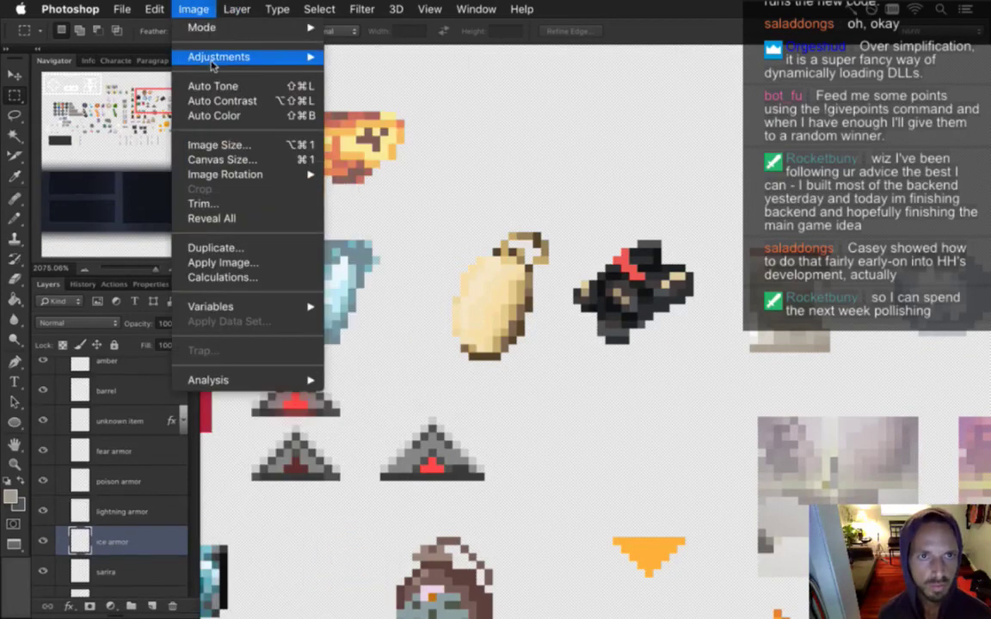
{"action": "mouse_move", "coordinate": [224, 56]}
{"action": "left_click", "coordinate": [335, 144]}
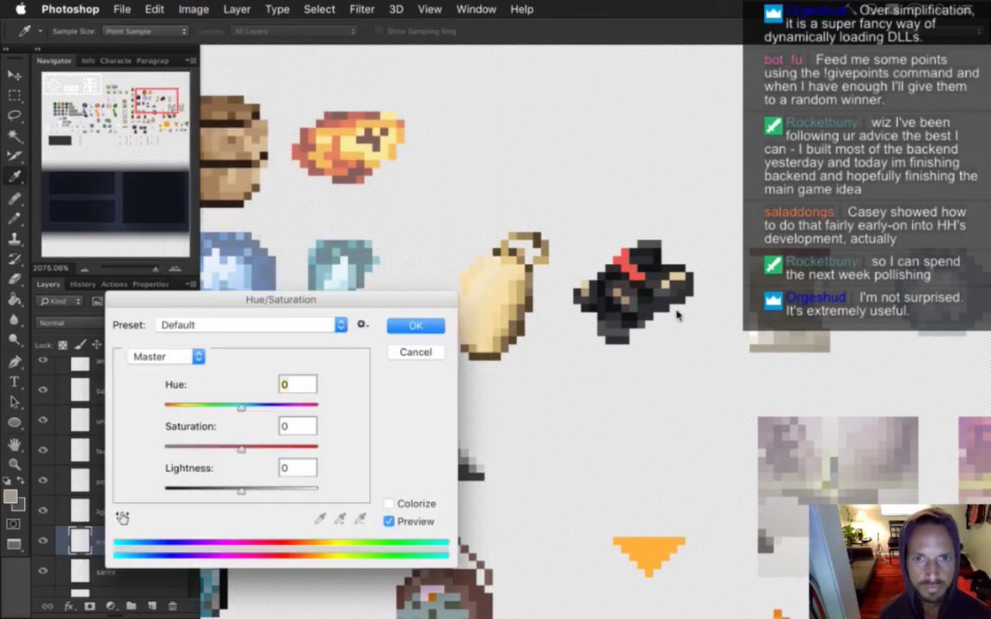
{"action": "left_click_drag", "start_coordinate": [262, 299], "coordinate": [210, 276]}
{"action": "left_click_drag", "start_coordinate": [188, 469], "coordinate": [184, 471]}
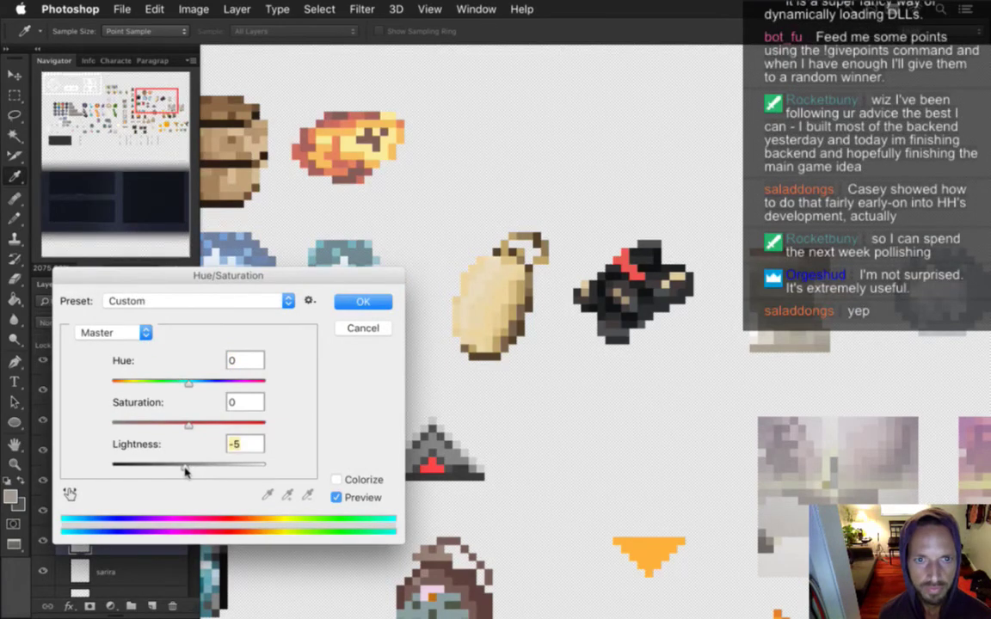
{"action": "key", "text": "Return"}
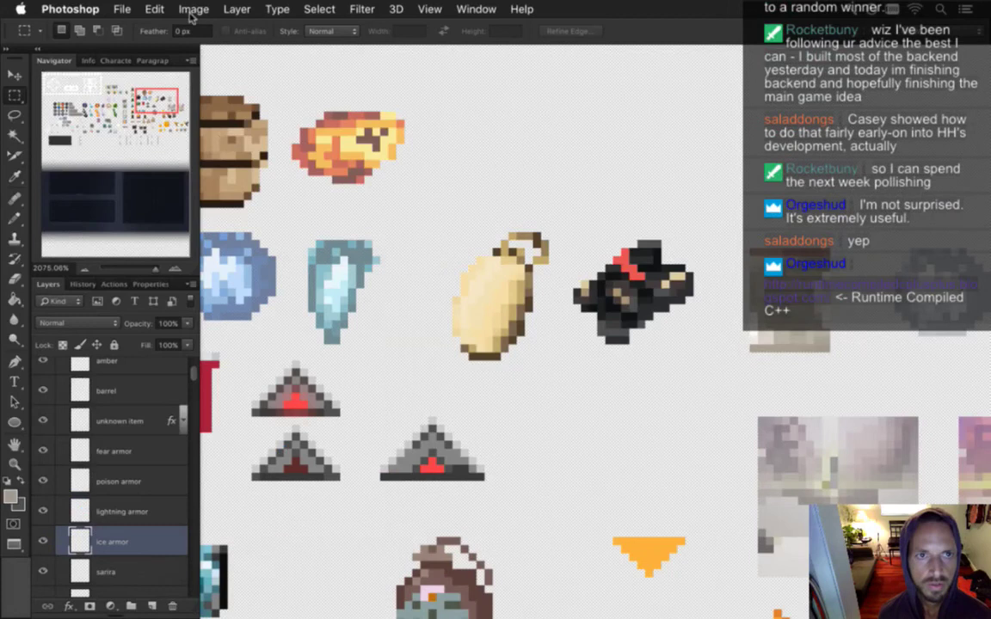
Step: Apply a Brightness/Contrast adjustment to the ice armor locket sprite
{"action": "left_click", "coordinate": [194, 8]}
{"action": "mouse_move", "coordinate": [232, 59]}
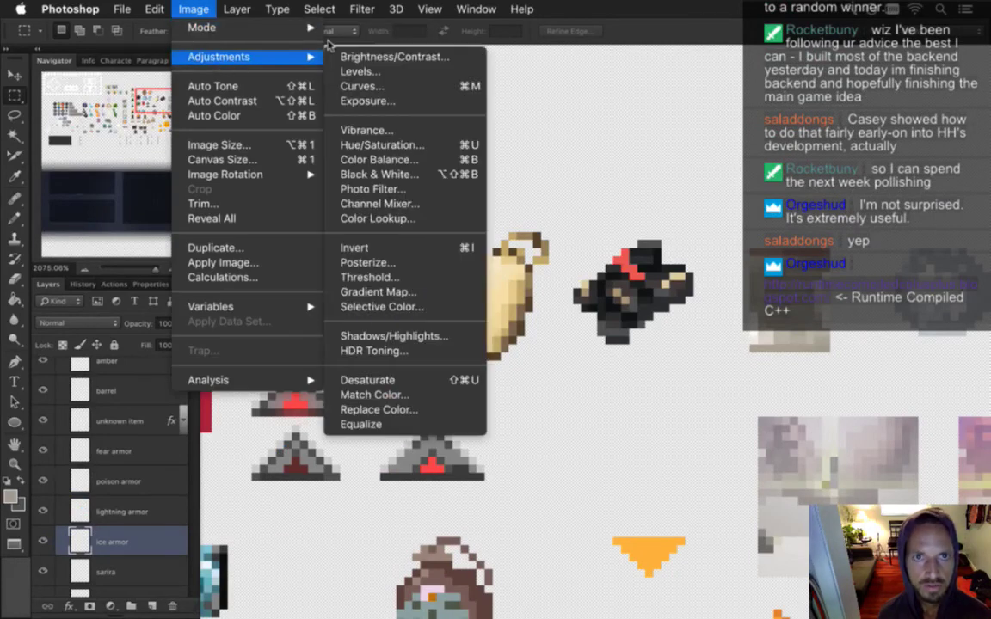
{"action": "left_click", "coordinate": [392, 57]}
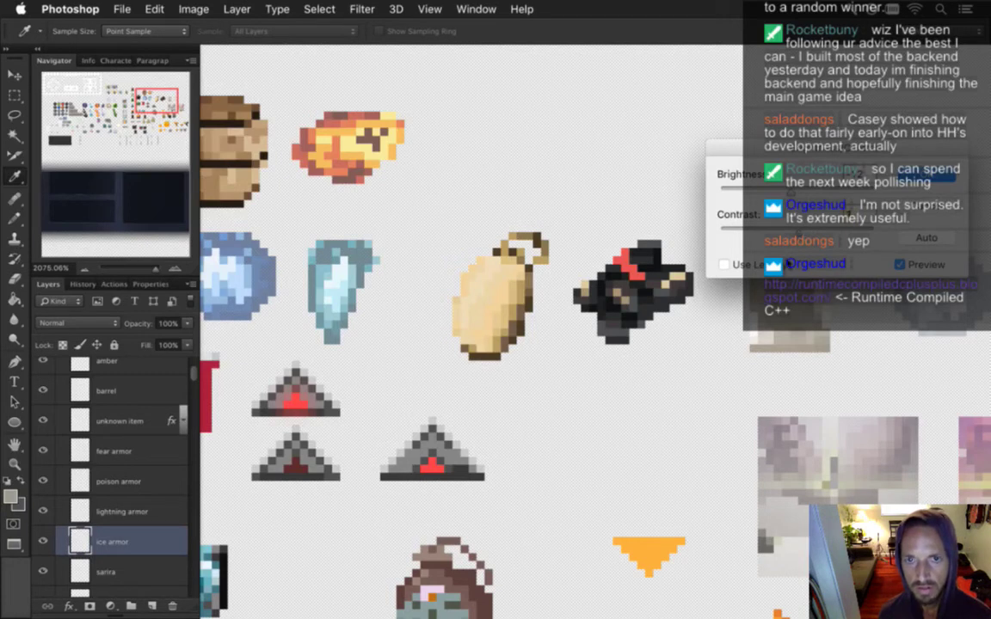
{"action": "key", "text": "Return"}
{"action": "key", "text": "m"}
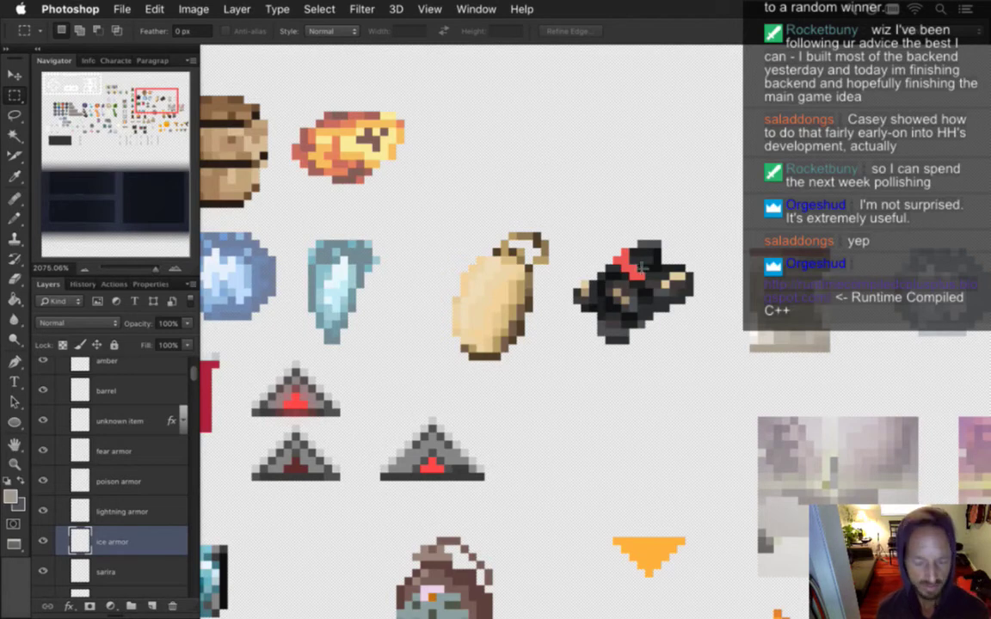
{"action": "key", "text": "i"}
{"action": "left_click", "coordinate": [577, 290]}
{"action": "key", "text": "b"}
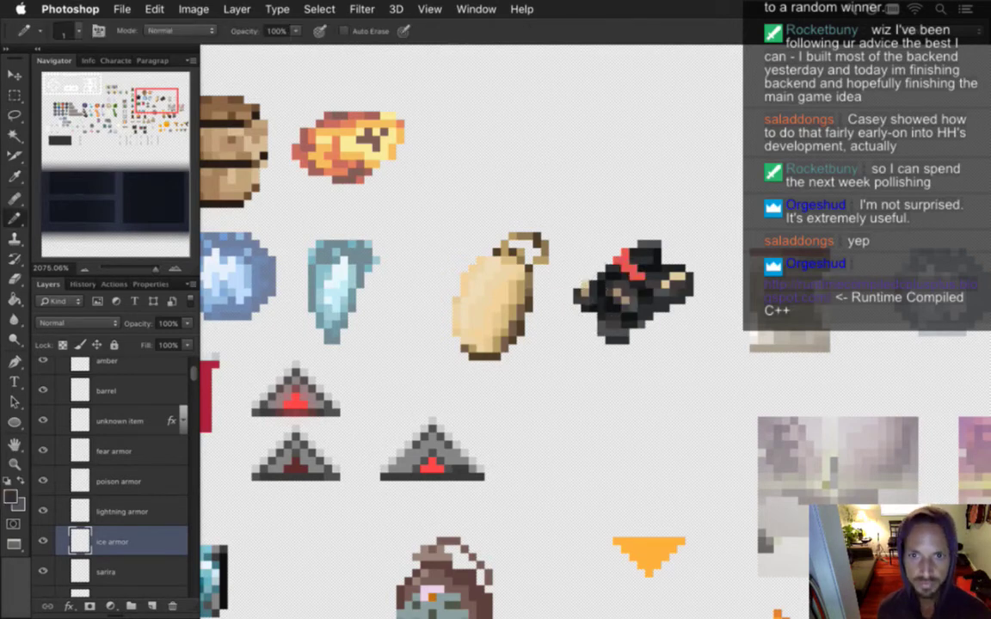
{"action": "key", "text": "i"}
{"action": "key", "text": "super+z"}
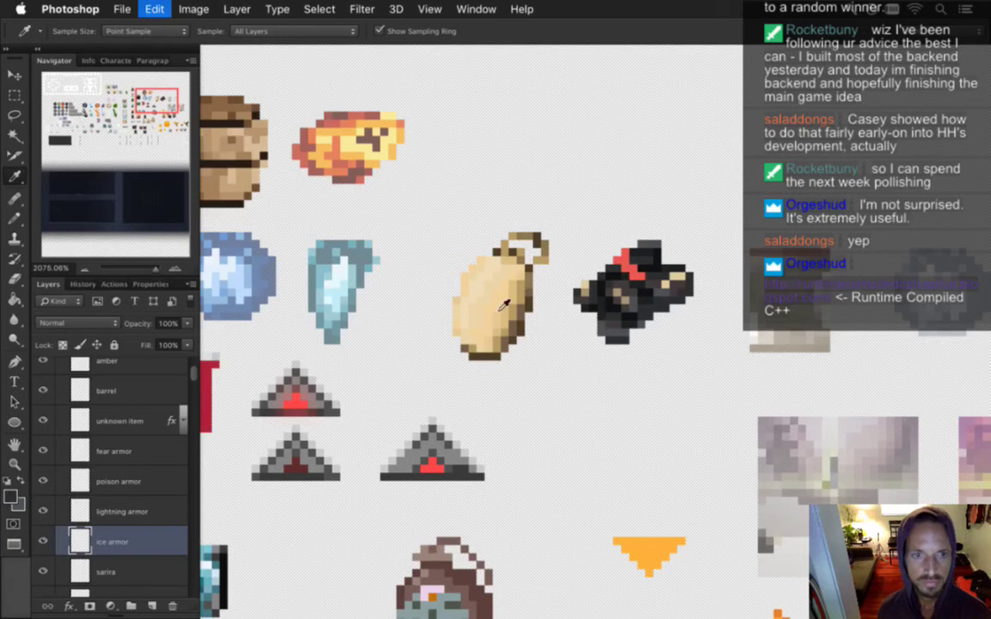
Step: On the lightning armor layer, repaint the sprite's light tan pixels with a sampled darker tan using the Pencil tool, and save the document
{"action": "left_click", "coordinate": [138, 511]}
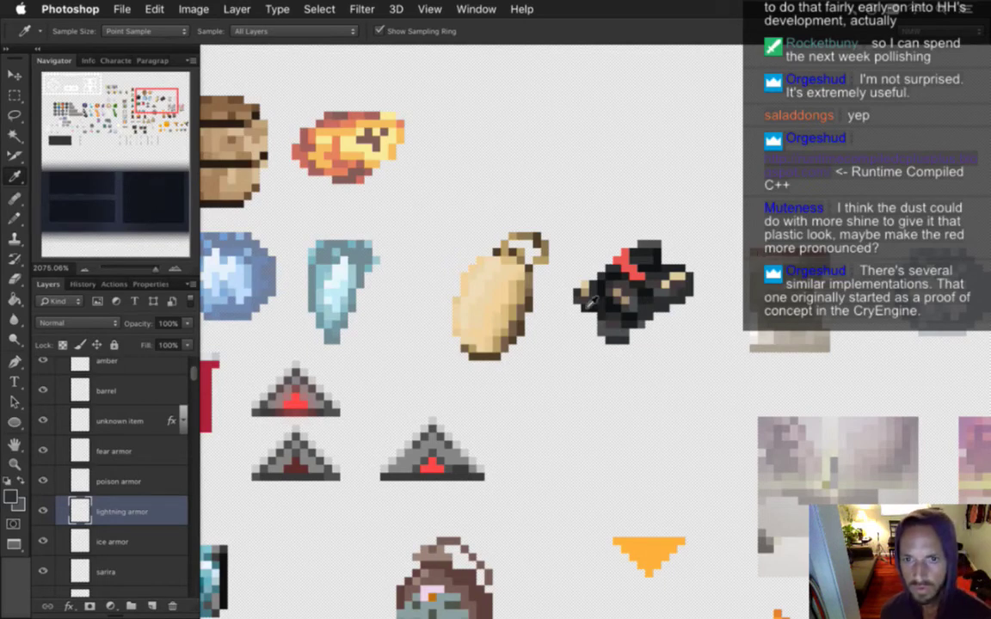
{"action": "left_click", "coordinate": [523, 267]}
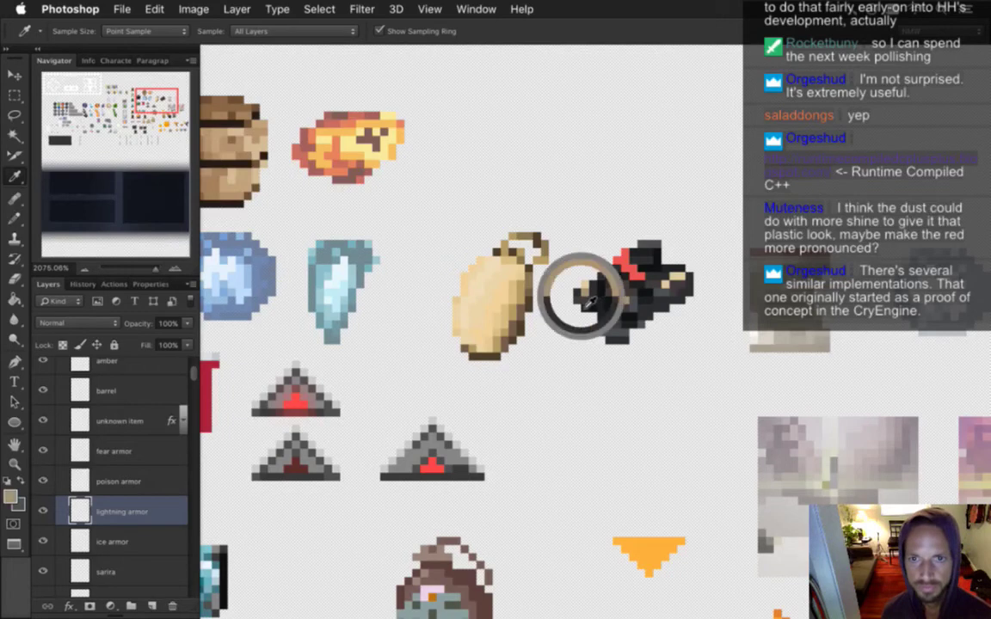
{"action": "key", "text": "b"}
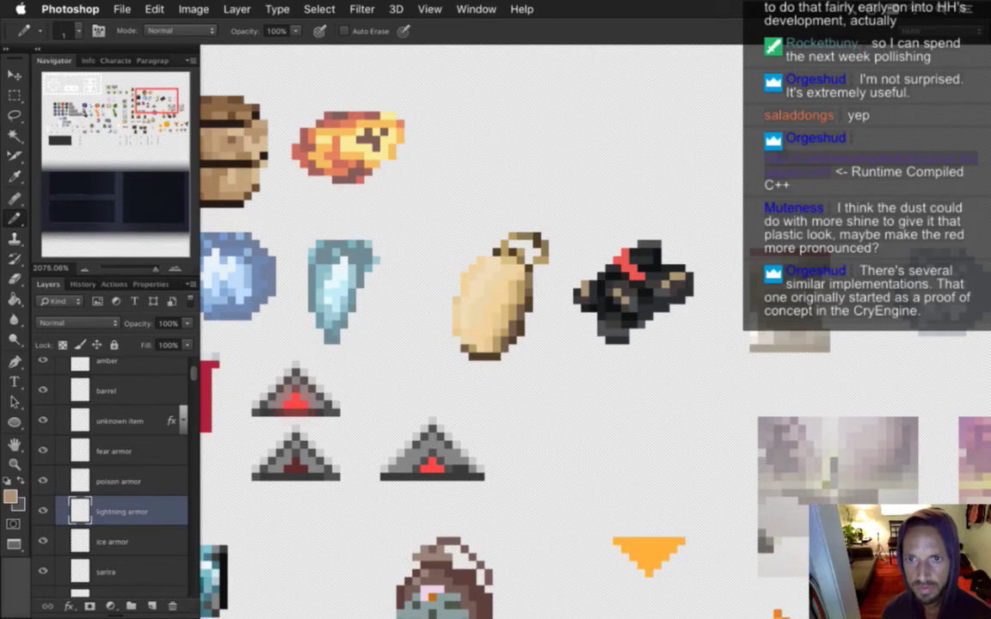
{"action": "key", "text": "super+s"}
Step: On the poison armor layer, intensify the red strip along the bag sprite's top edge with Hue/Saturation, setting Saturation to +42
{"action": "left_click_drag", "start_coordinate": [823, 305], "coordinate": [693, 301]}
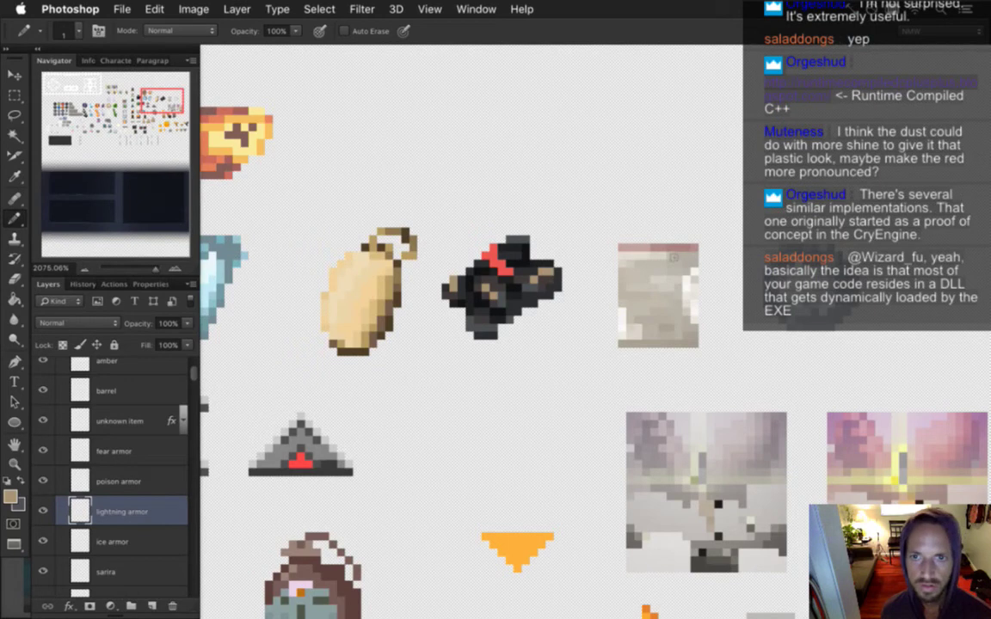
{"action": "key", "text": "m"}
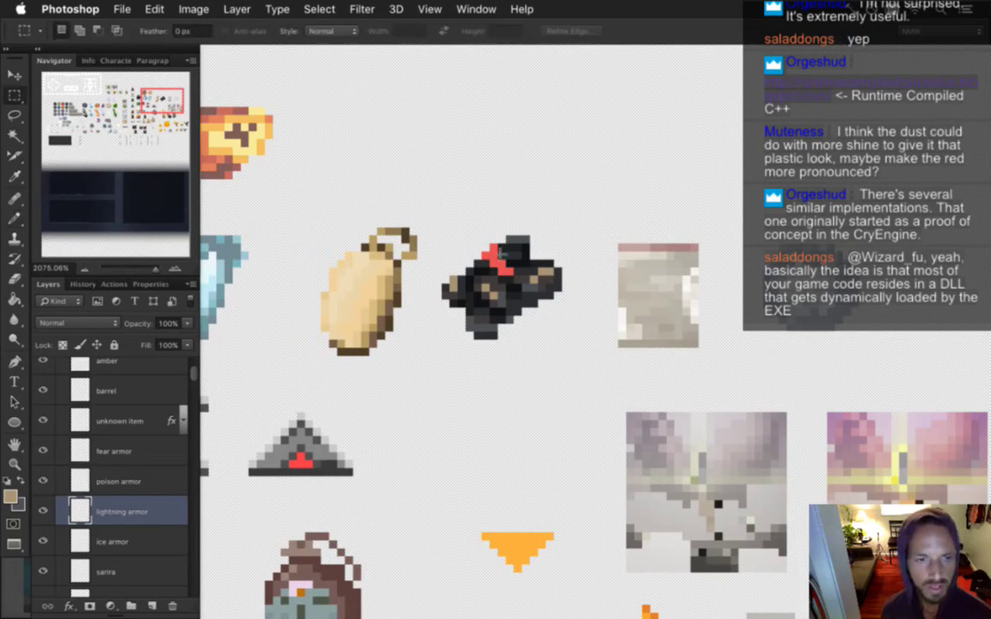
{"action": "left_click", "coordinate": [125, 478]}
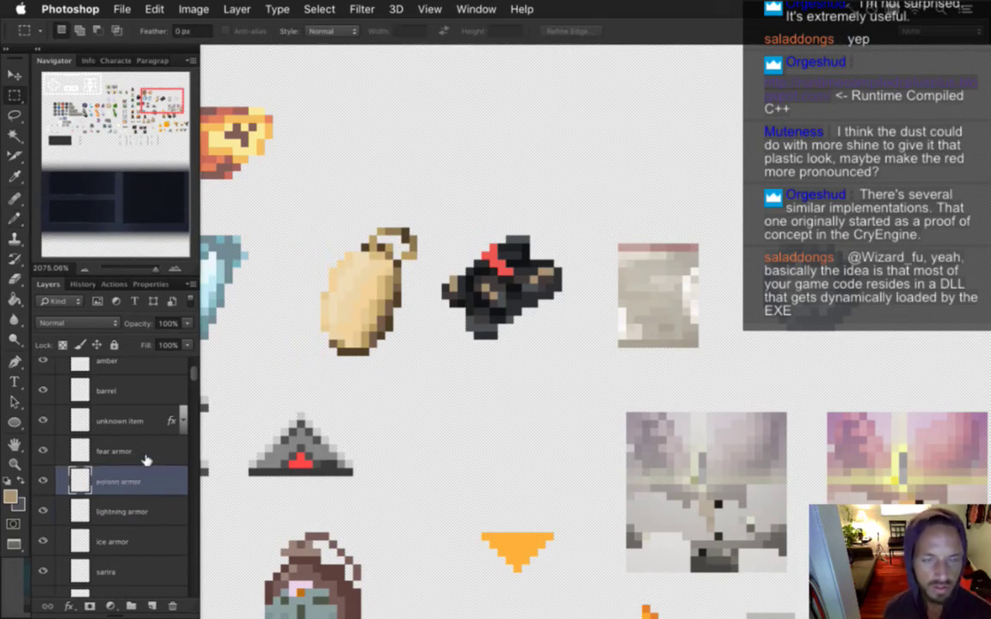
{"action": "left_click_drag", "start_coordinate": [633, 224], "coordinate": [703, 225]}
{"action": "left_click", "coordinate": [194, 8]}
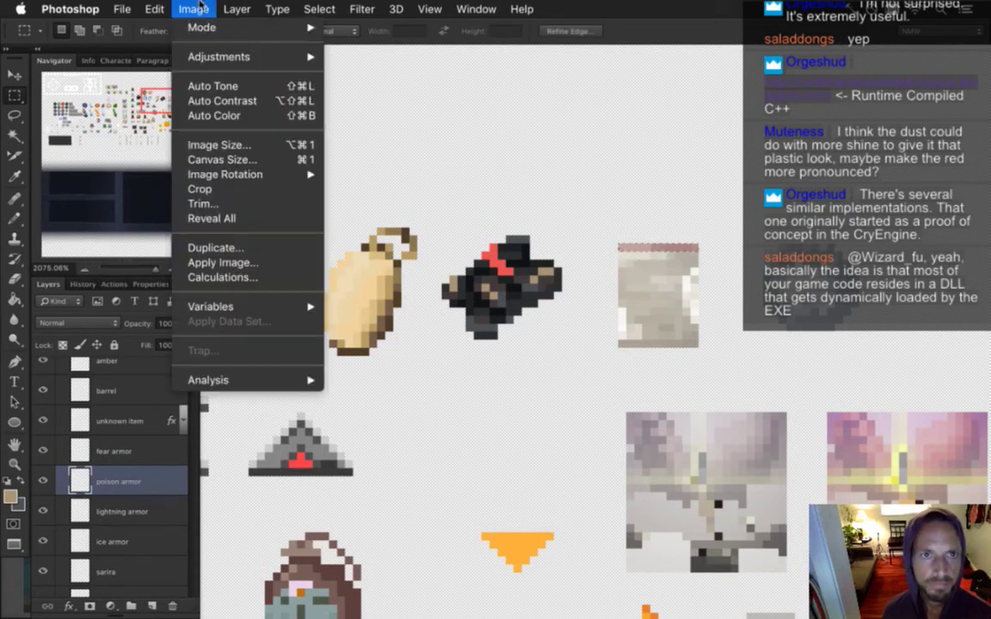
{"action": "mouse_move", "coordinate": [269, 56]}
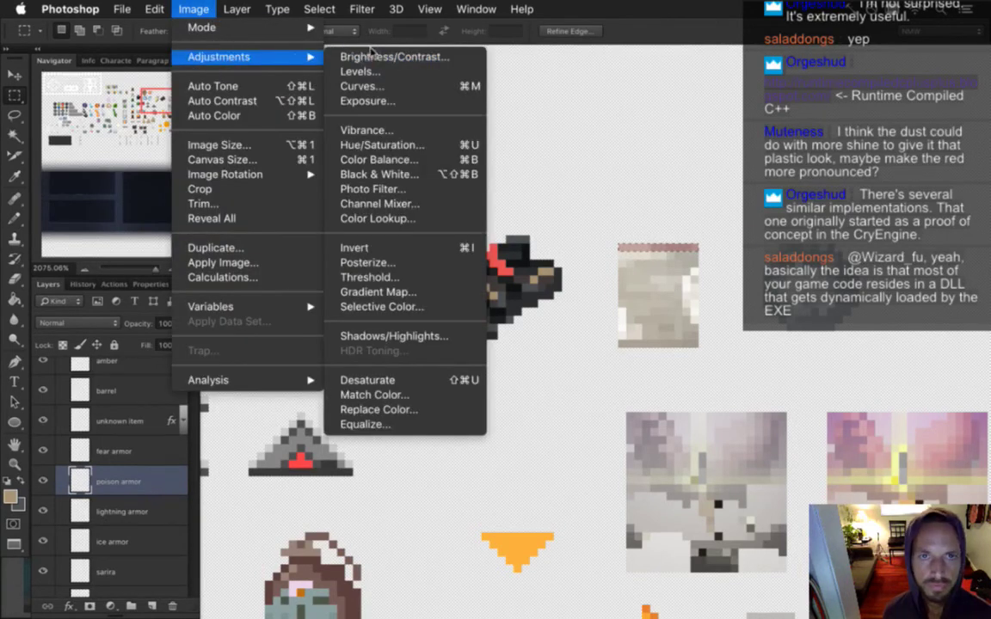
{"action": "left_click", "coordinate": [365, 144]}
{"action": "left_click_drag", "start_coordinate": [189, 424], "coordinate": [222, 427]}
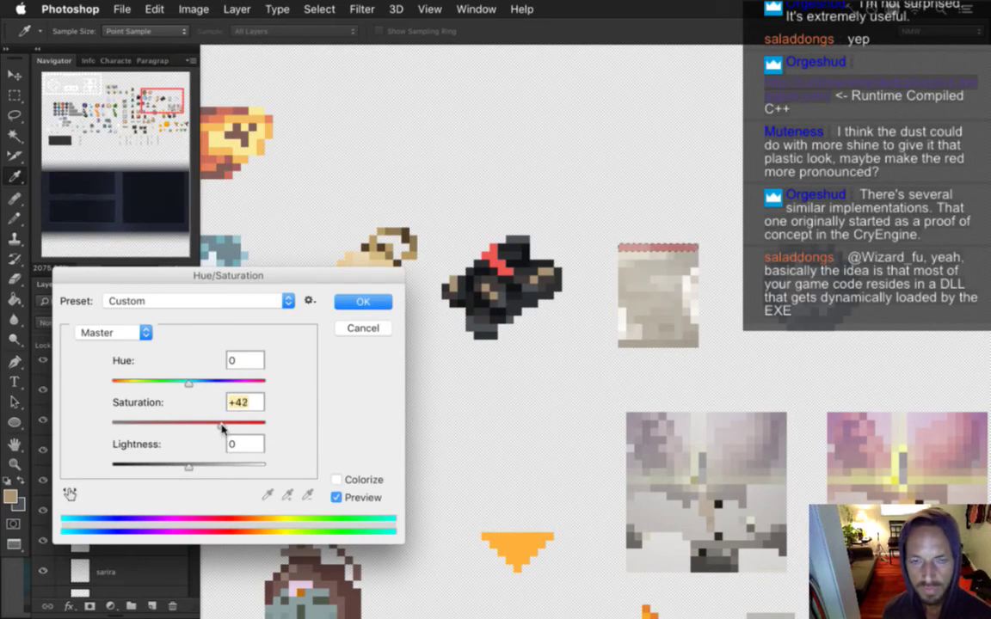
{"action": "left_click", "coordinate": [357, 303]}
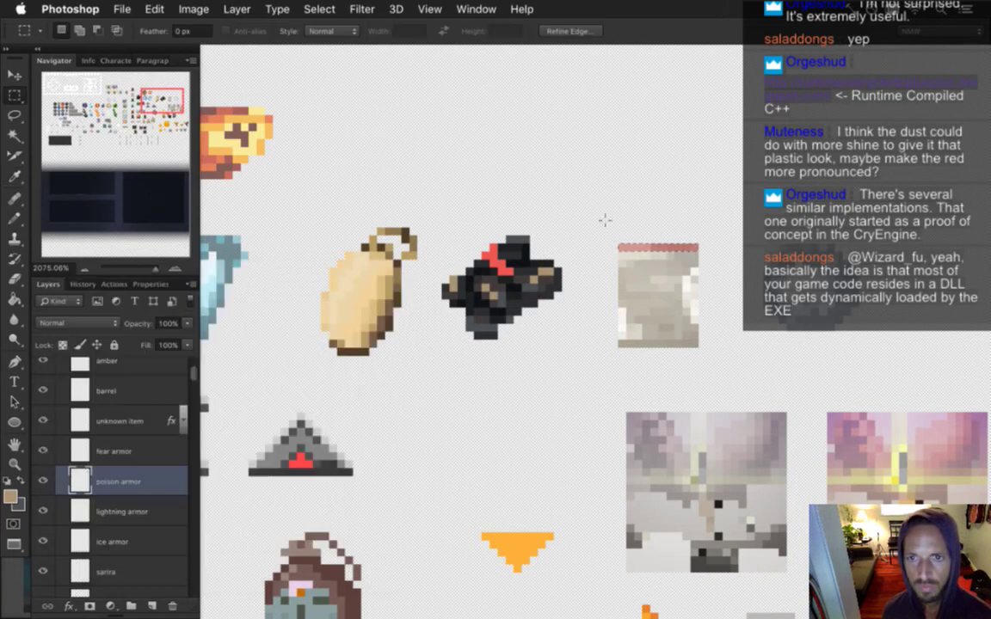
{"action": "key", "text": "ctrl+d"}
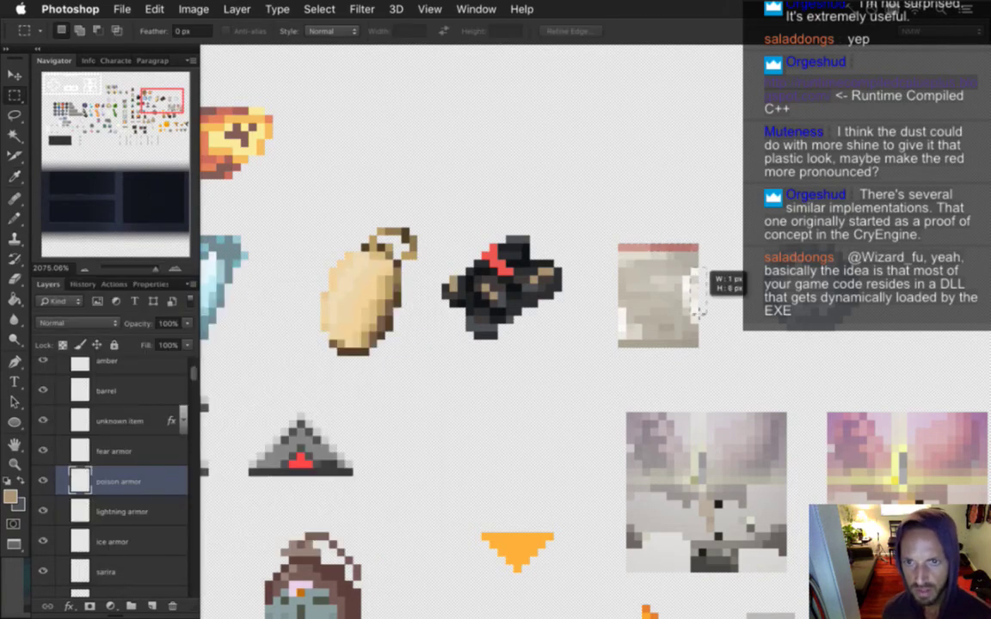
Step: Select the white highlight pixels at both side edges of the poison armor bag and brighten them with Brightness/Contrast, setting Brightness to 11
{"action": "left_click_drag", "start_coordinate": [685, 268], "coordinate": [707, 323]}
{"action": "key", "text": "Delete"}
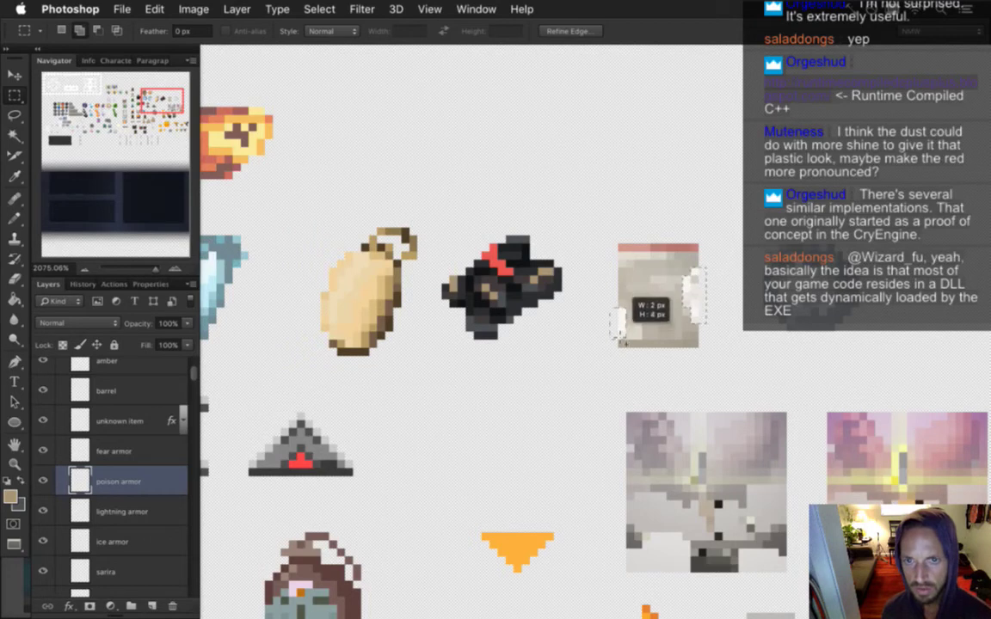
{"action": "left_click_drag", "start_coordinate": [613, 311], "coordinate": [641, 349]}
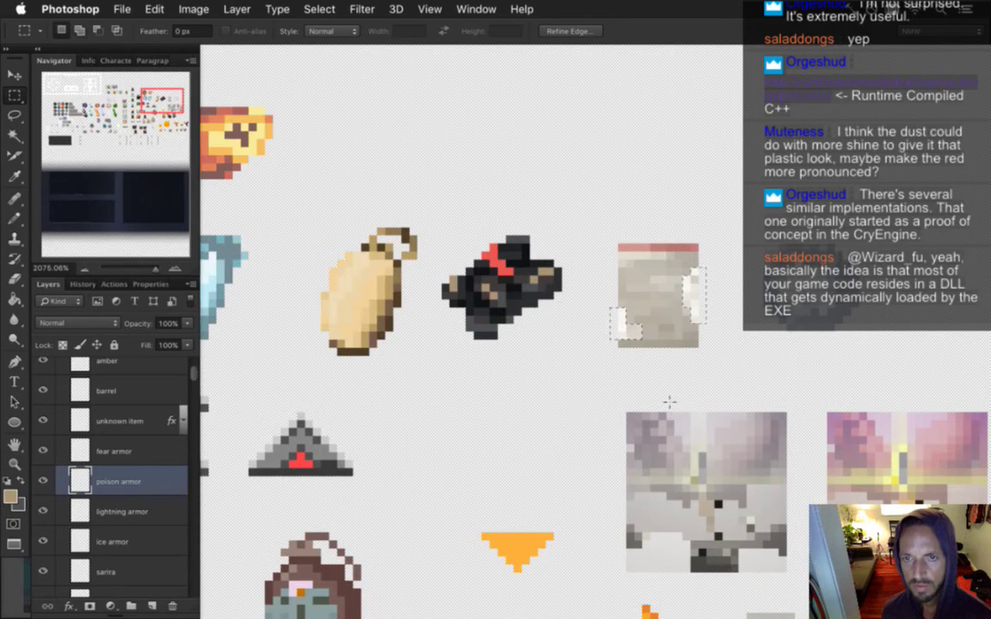
{"action": "key", "text": "v"}
{"action": "left_click", "coordinate": [193, 9]}
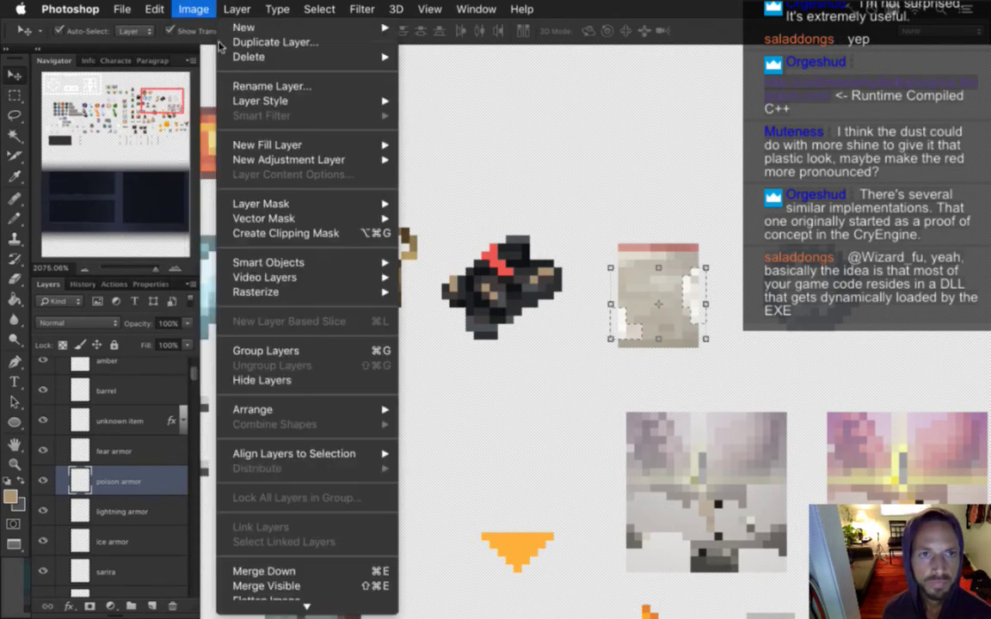
{"action": "mouse_move", "coordinate": [245, 175]}
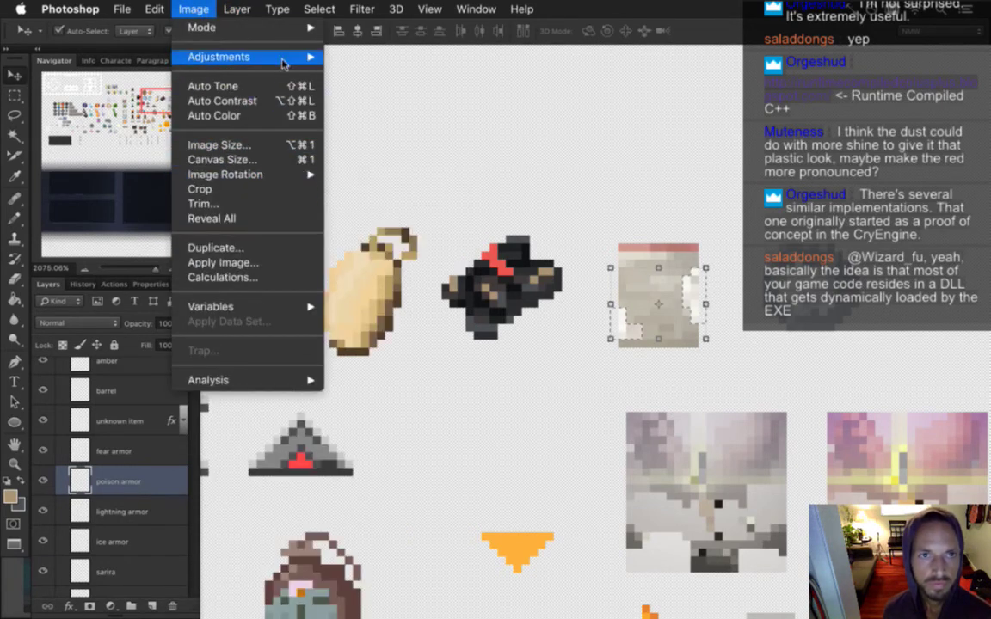
{"action": "mouse_move", "coordinate": [253, 57]}
{"action": "left_click", "coordinate": [361, 75]}
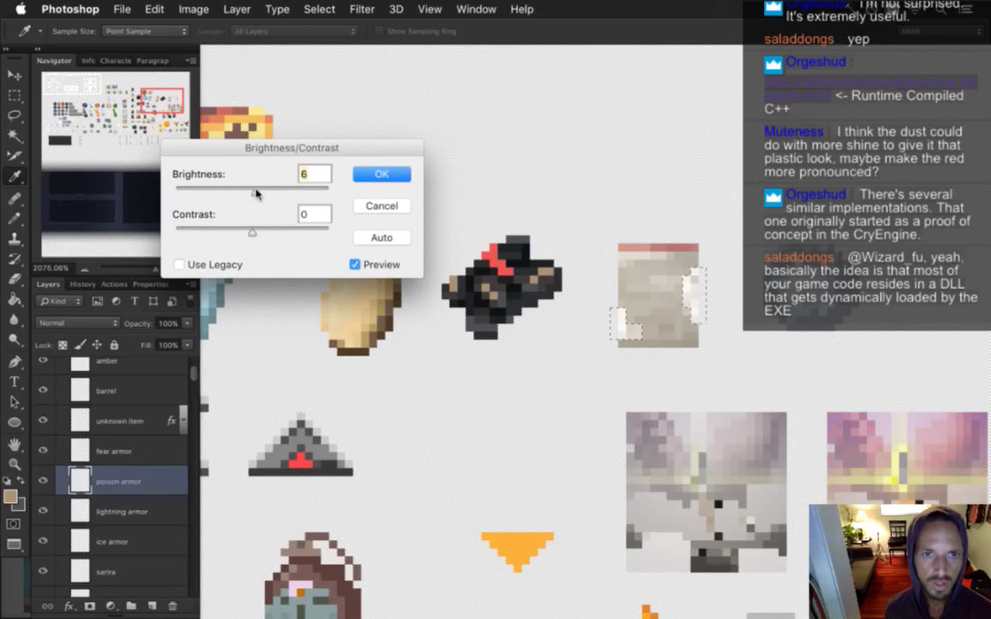
{"action": "left_click_drag", "start_coordinate": [256, 194], "coordinate": [259, 194]}
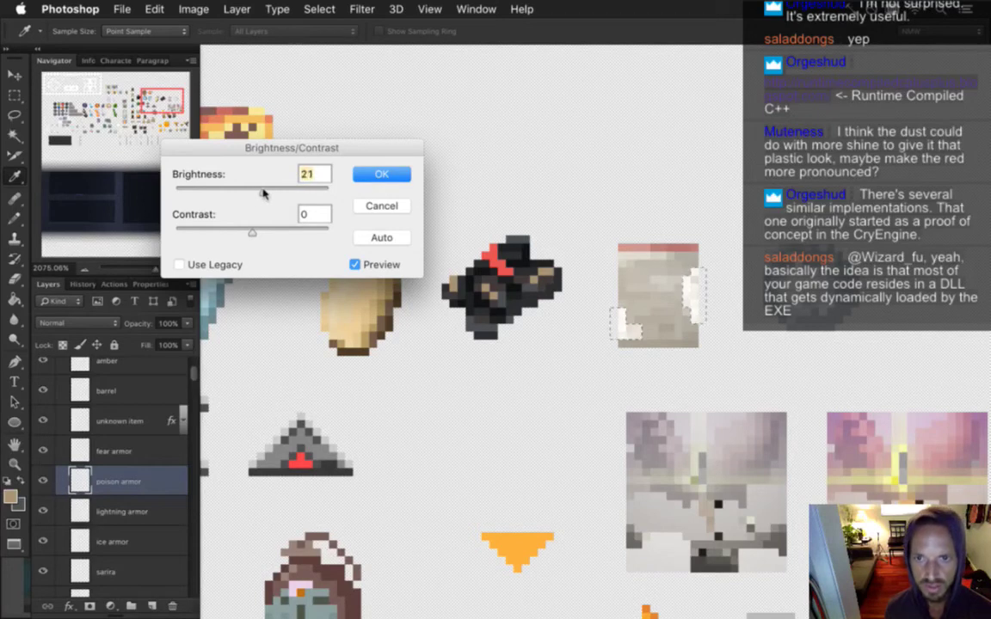
{"action": "left_click_drag", "start_coordinate": [263, 194], "coordinate": [266, 198]}
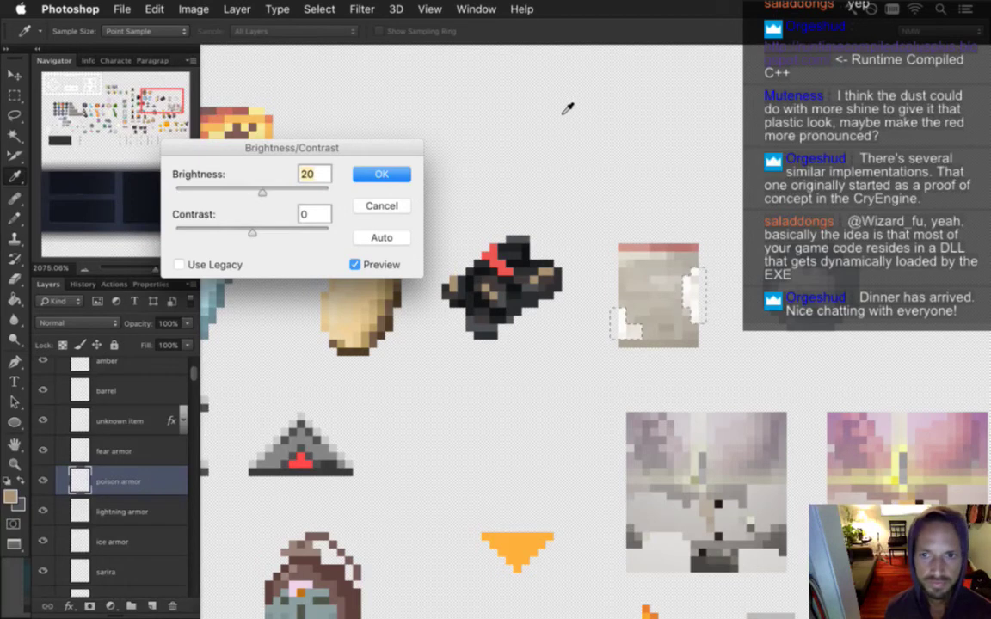
{"action": "left_click_drag", "start_coordinate": [263, 194], "coordinate": [257, 193]}
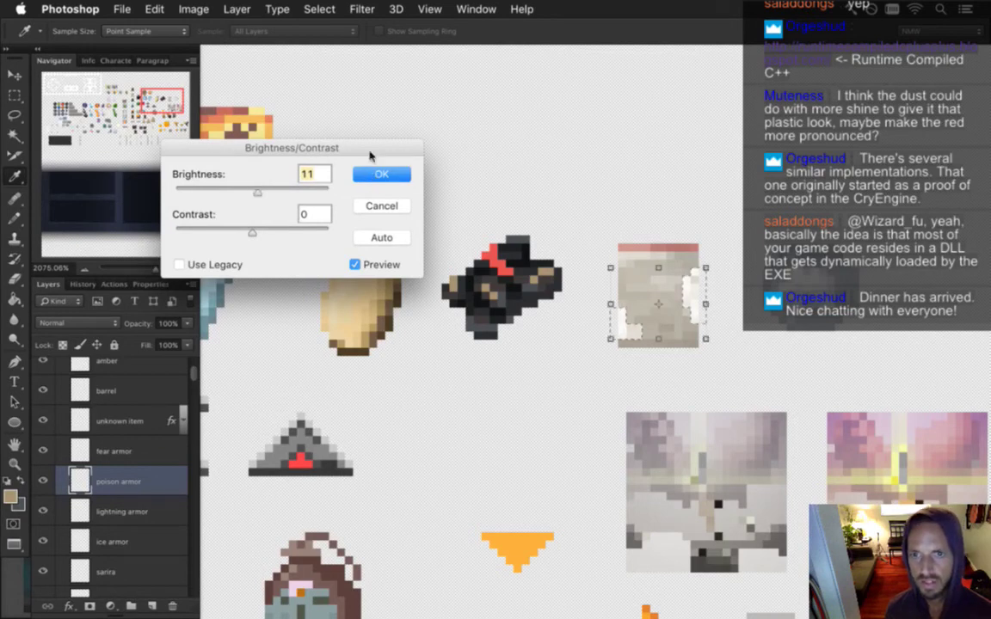
{"action": "left_click", "coordinate": [381, 174]}
{"action": "key", "text": "m"}
{"action": "left_click", "coordinate": [710, 194]}
Step: Select the fear armor layer and set its opacity to 99%
{"action": "scroll", "coordinate": [727, 268], "scroll_direction": "right", "scroll_amount": 3}
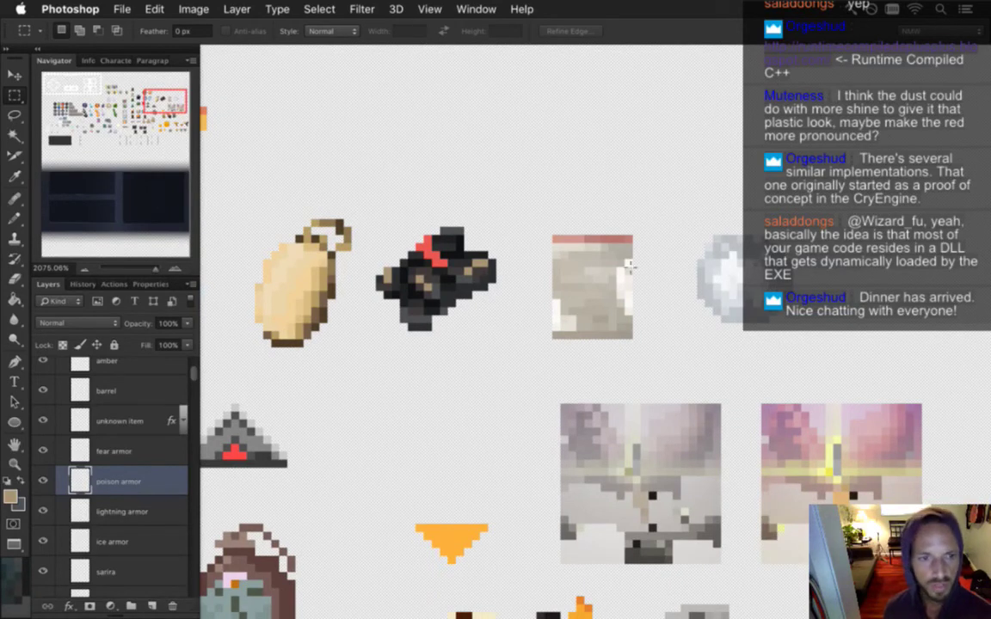
{"action": "left_click", "coordinate": [142, 451]}
{"action": "key", "text": "8"}
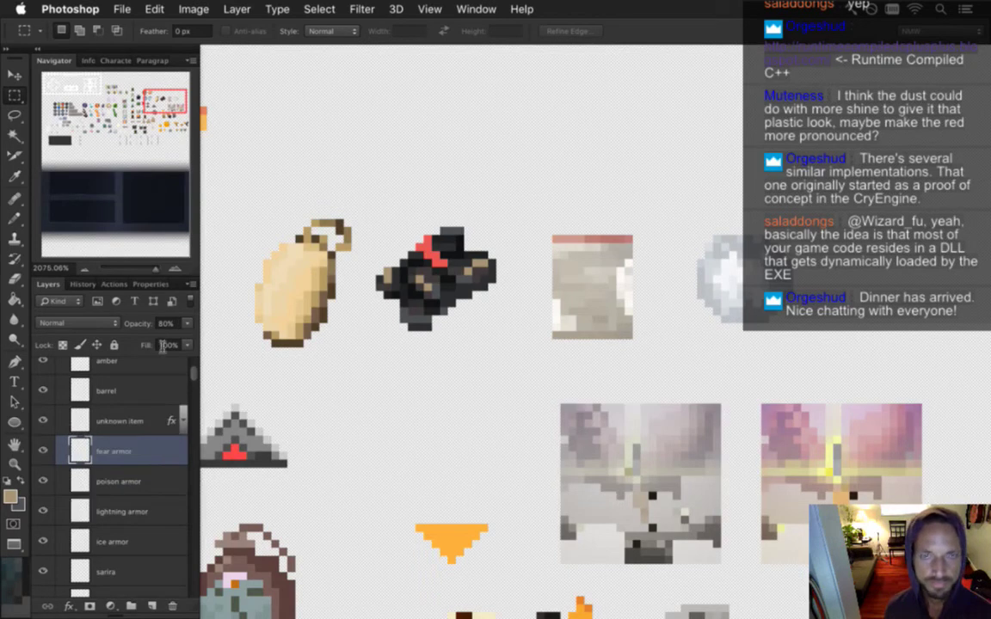
{"action": "left_click", "coordinate": [186, 323]}
{"action": "left_click_drag", "start_coordinate": [181, 338], "coordinate": [185, 338]}
{"action": "key", "text": "Return"}
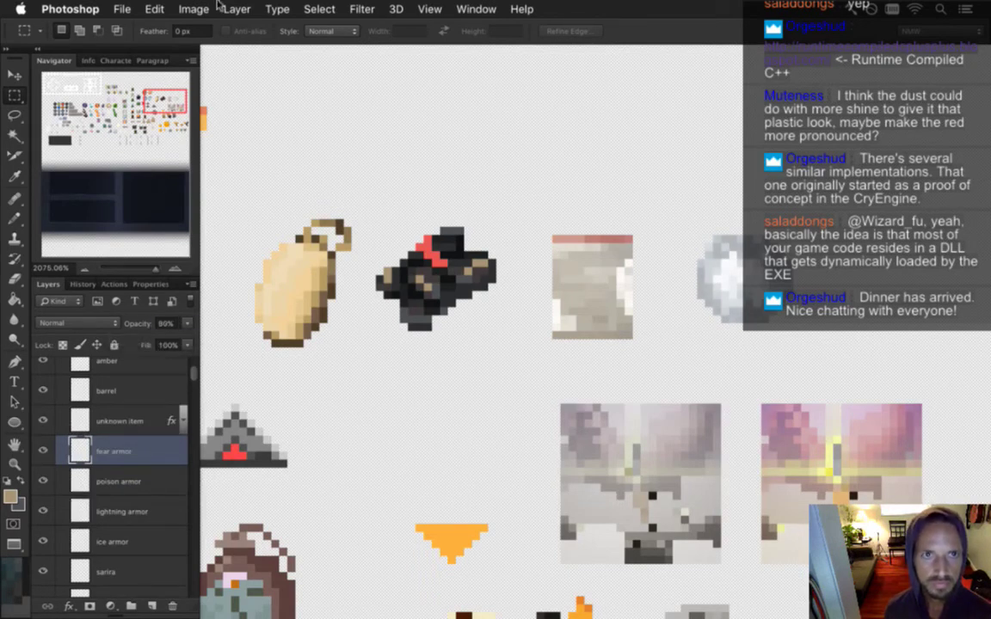
Step: Apply a Brightness/Contrast adjustment to the fear armor sprite with Brightness -33 and Contrast 100
{"action": "left_click", "coordinate": [187, 9]}
{"action": "mouse_move", "coordinate": [228, 33]}
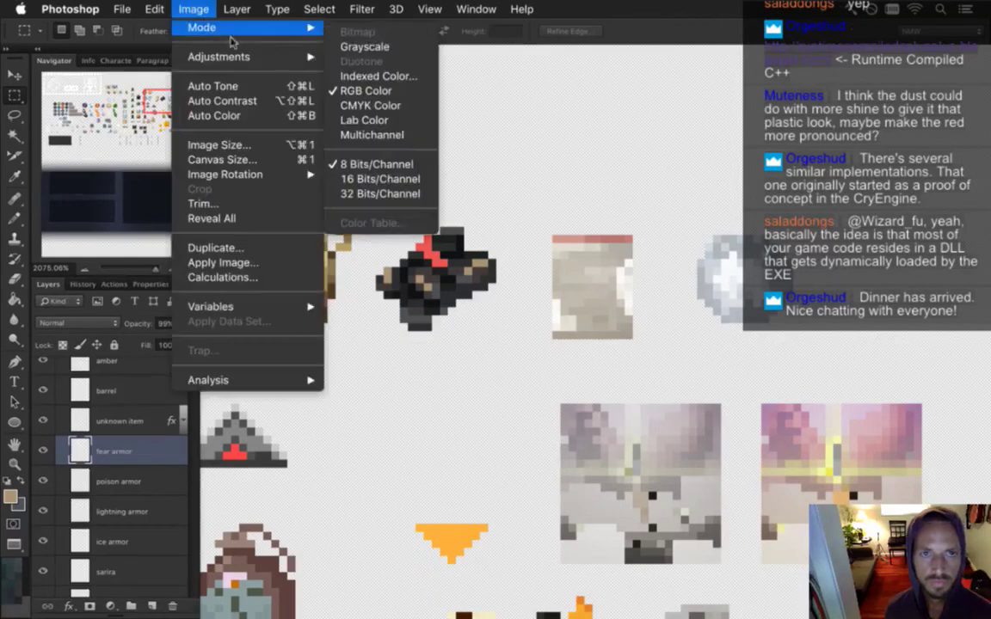
{"action": "mouse_move", "coordinate": [258, 57]}
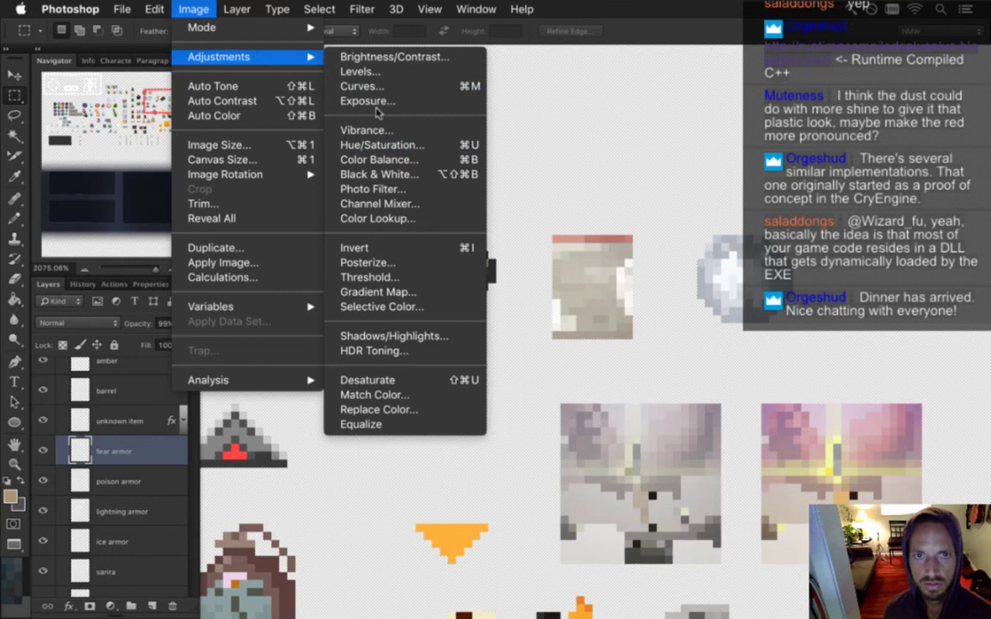
{"action": "left_click", "coordinate": [378, 57]}
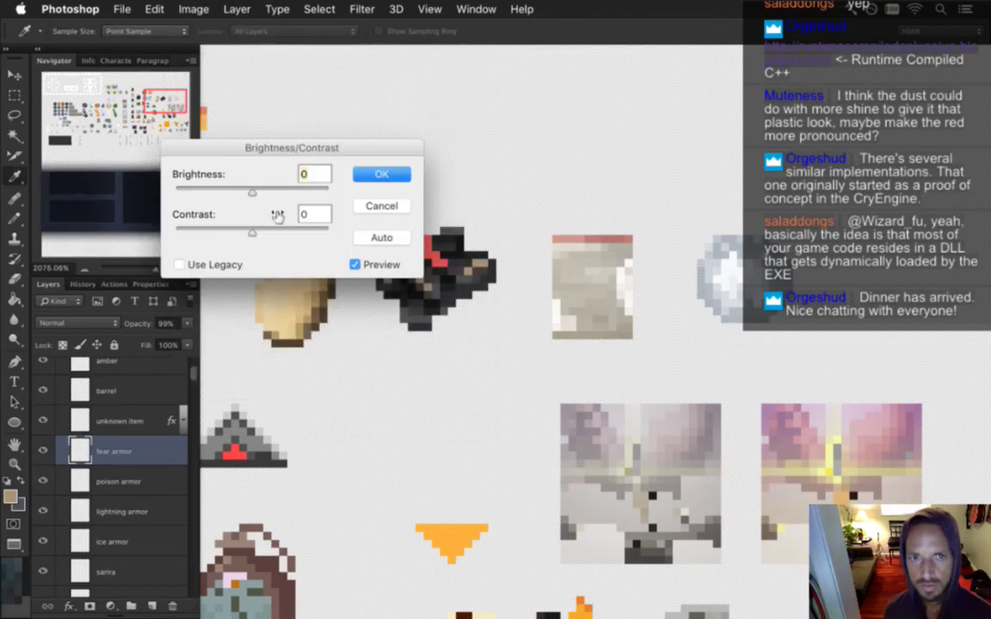
{"action": "left_click_drag", "start_coordinate": [252, 232], "coordinate": [308, 239]}
{"action": "left_click_drag", "start_coordinate": [322, 243], "coordinate": [341, 248]}
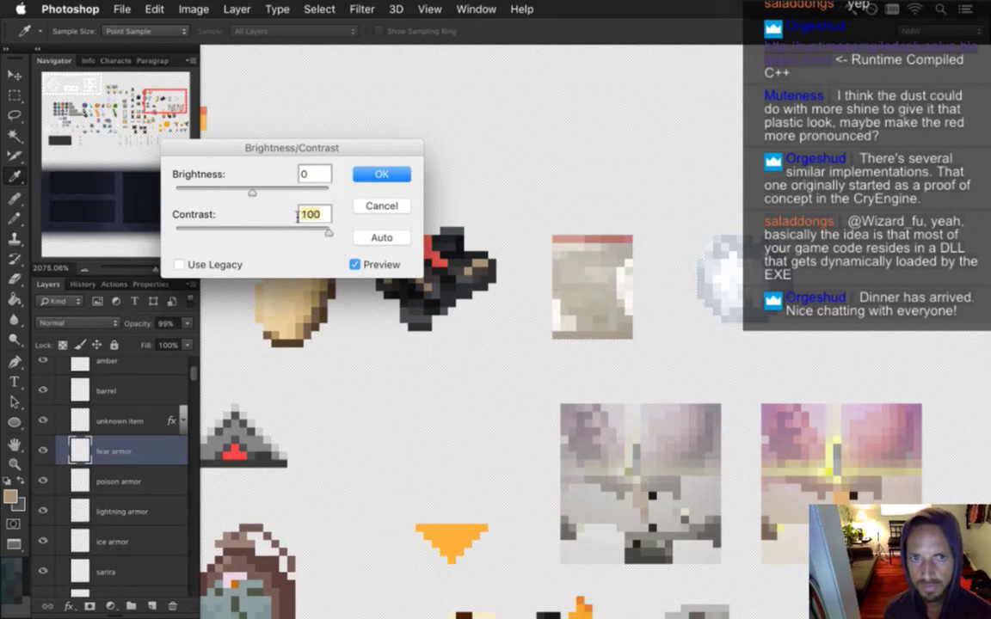
{"action": "left_click_drag", "start_coordinate": [251, 193], "coordinate": [215, 170]}
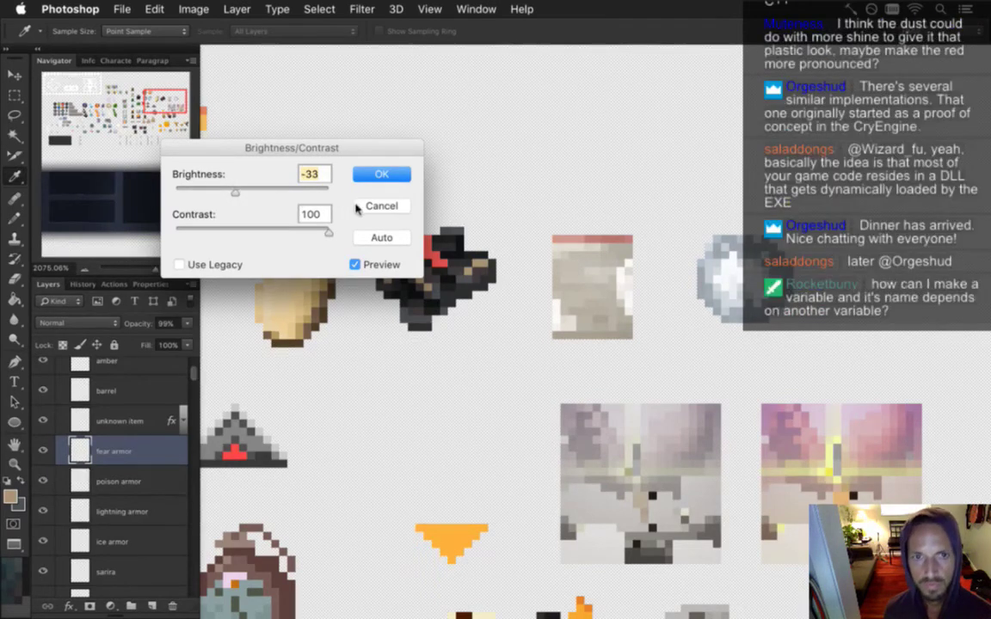
{"action": "key", "text": "Return"}
Step: Set the fear armor layer's opacity to 81% and clear any selection on the canvas
{"action": "key", "text": "m"}
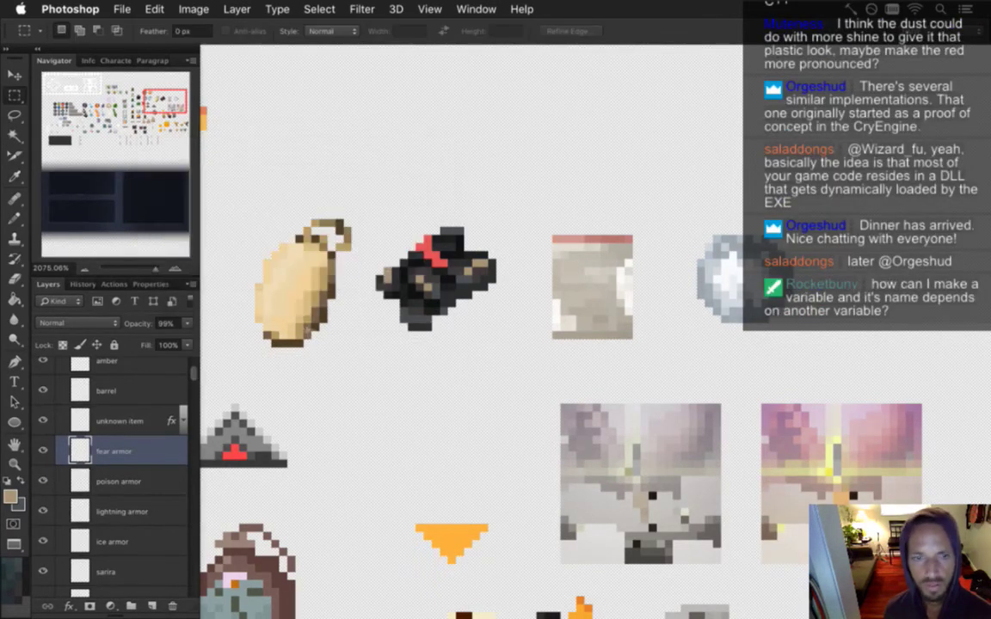
{"action": "left_click", "coordinate": [186, 324]}
{"action": "left_click", "coordinate": [177, 340]}
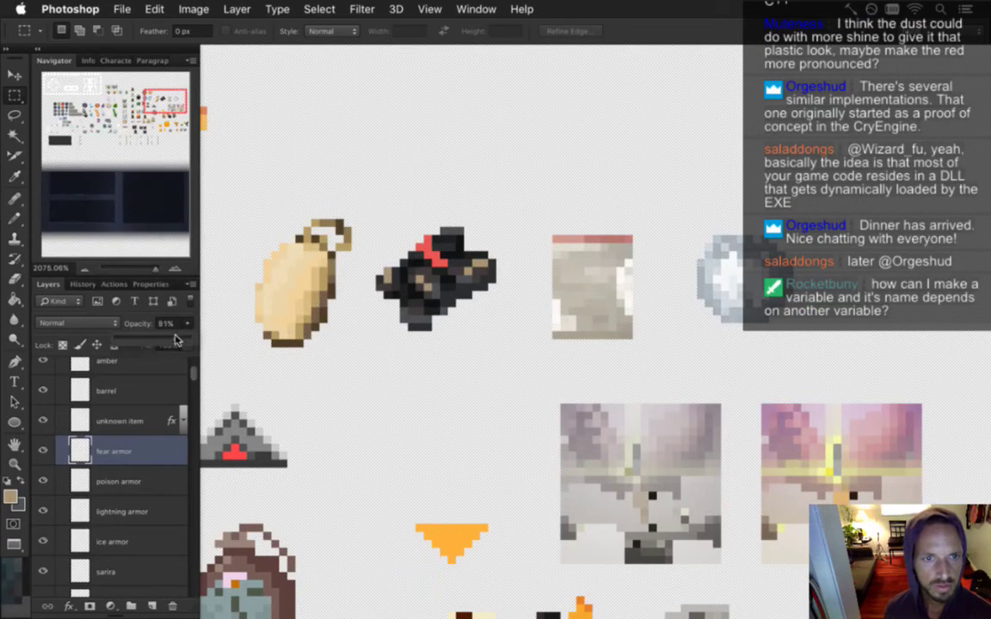
{"action": "left_click_drag", "start_coordinate": [397, 168], "coordinate": [393, 163]}
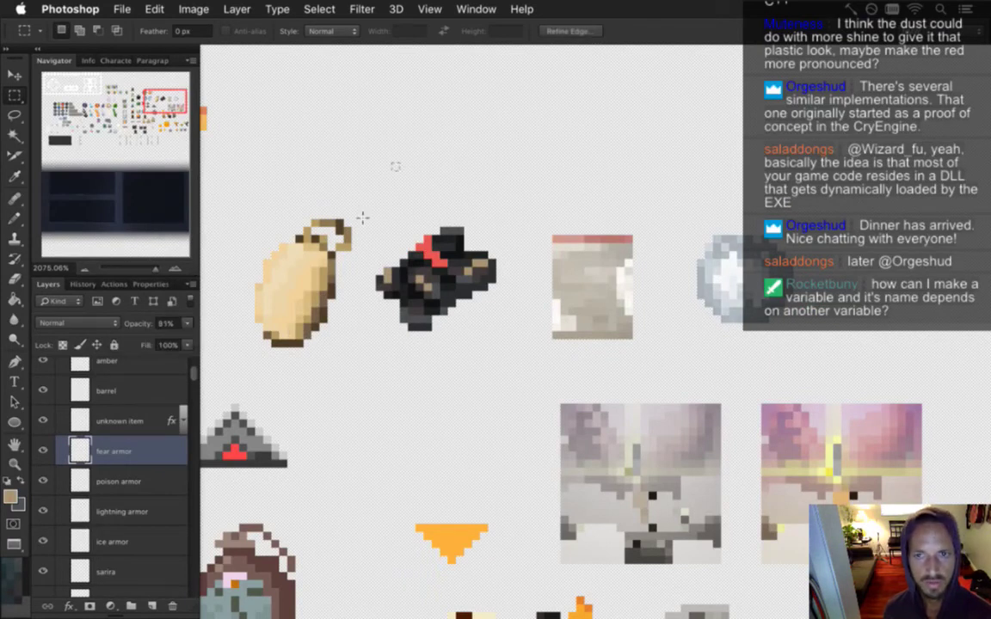
{"action": "key", "text": "super+d"}
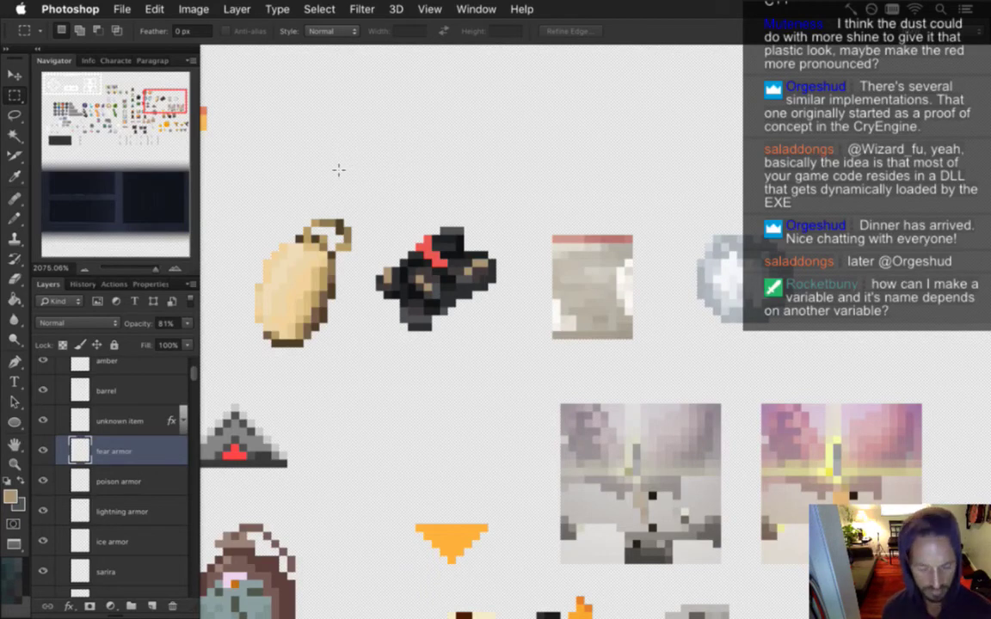
Step: Save the document and export all user slices for web as PNG-24 images to the Hud folder, replacing the existing files
{"action": "key", "text": "super+s"}
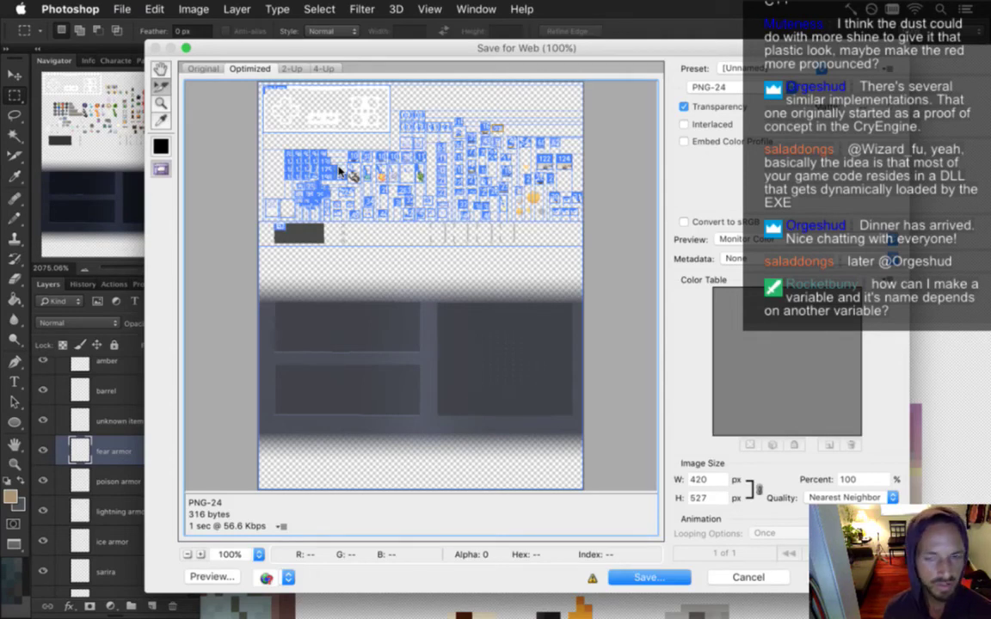
{"action": "key", "text": "Return"}
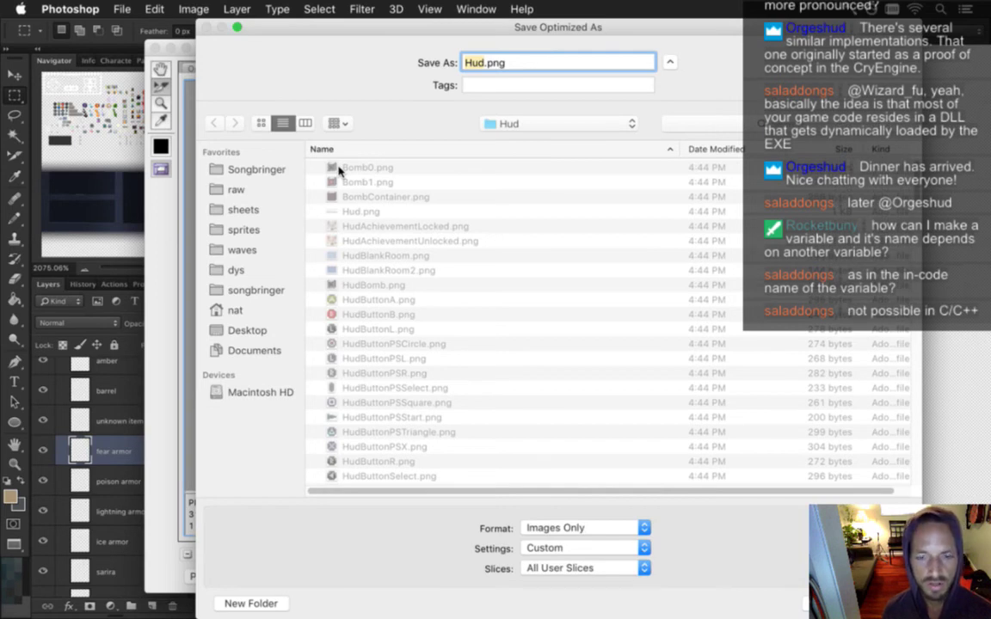
{"action": "key", "text": "Return"}
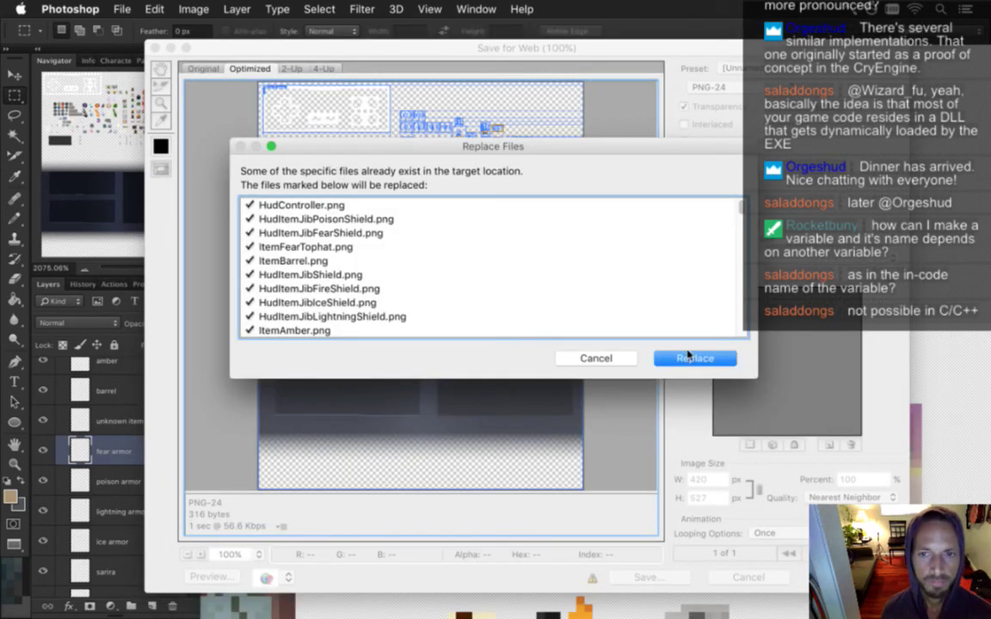
{"action": "key", "text": "Return"}
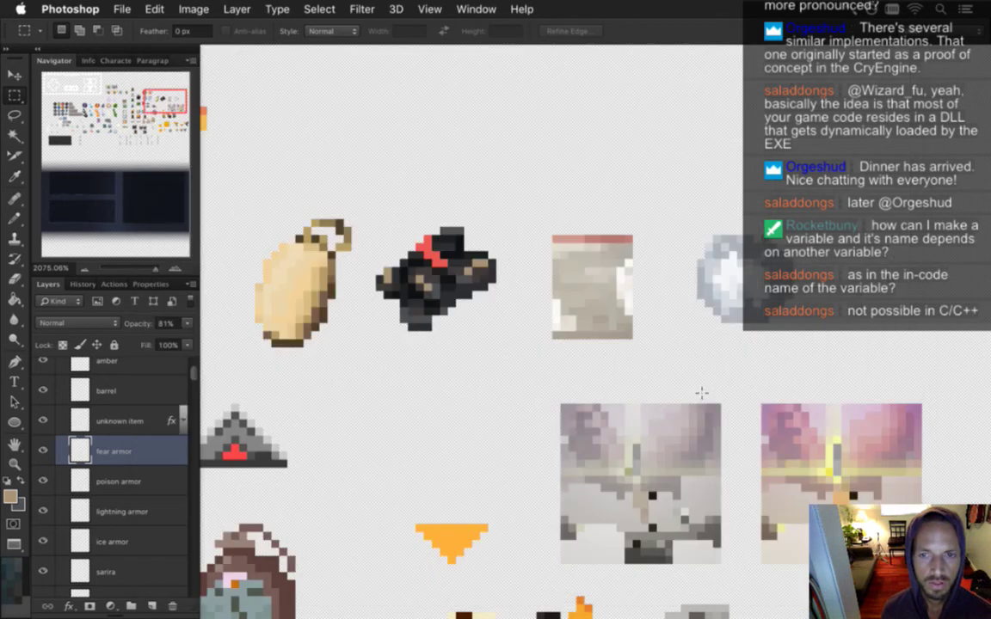
Step: Switch to Xcode, run the Songbringer game and open its inventory to examine the updated armor icons
{"action": "key", "text": "super+Tab"}
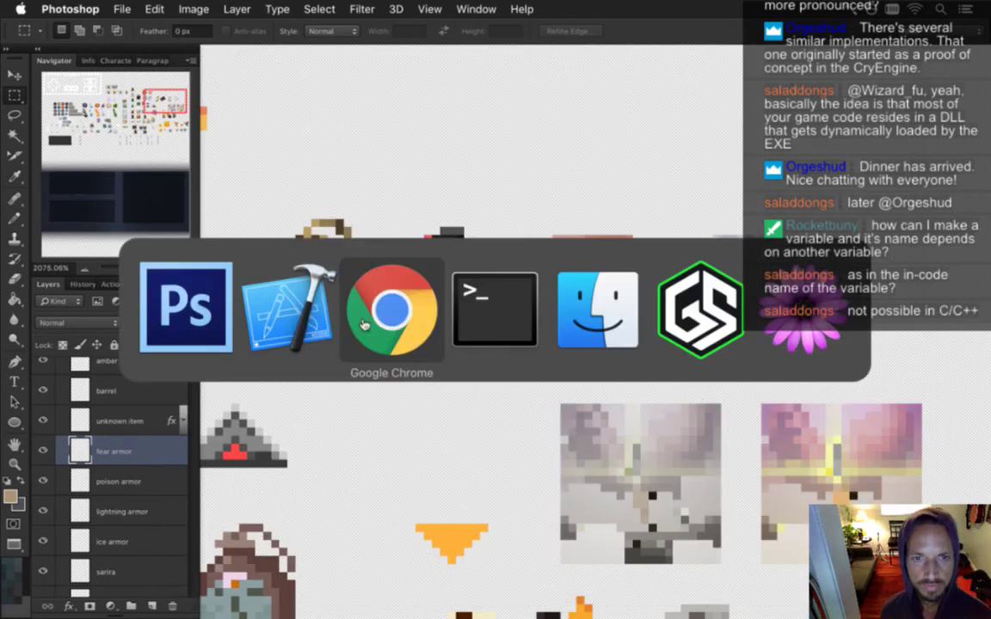
{"action": "key", "text": "super+r"}
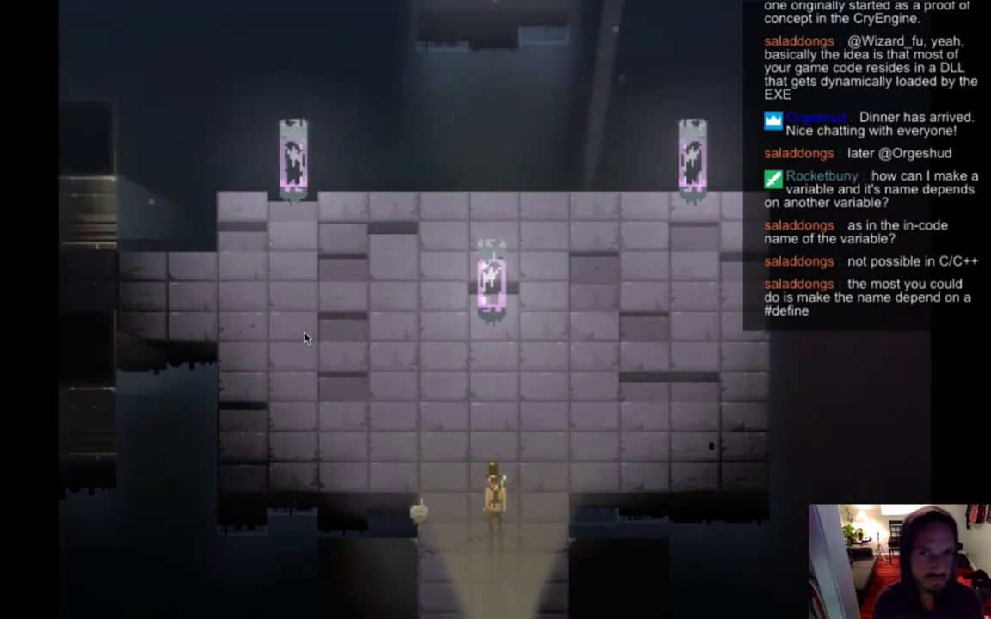
{"action": "key", "text": "Tab"}
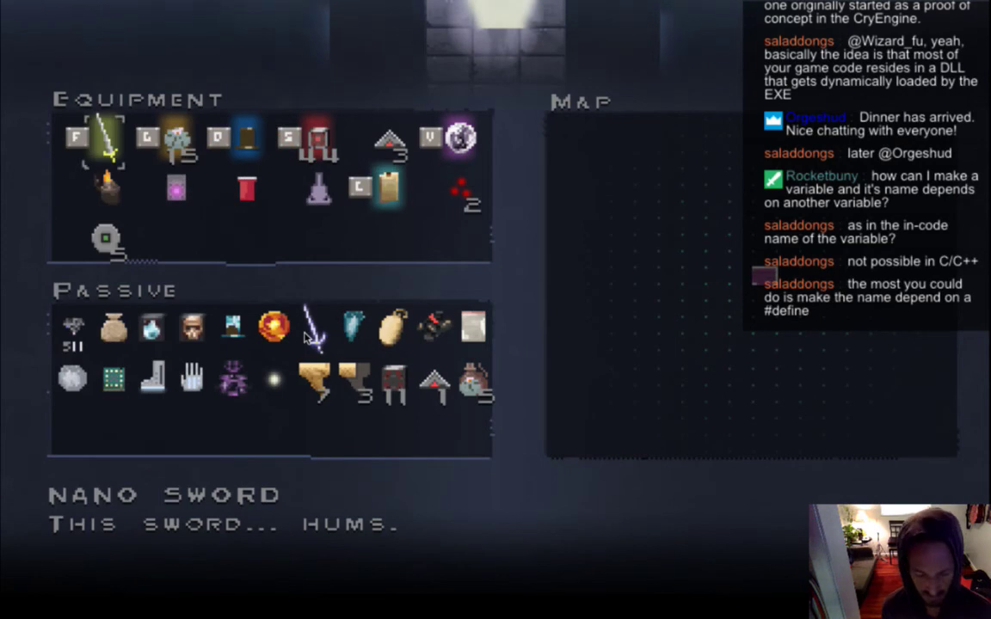
Step: Look through the passive items in the game's inventory and examine the Playa Dust icon and its description
{"action": "key", "text": "Down"}
{"action": "key", "text": "Down"}
{"action": "key", "text": "Down"}
{"action": "key", "text": "Down"}
{"action": "key", "text": "Right"}
{"action": "key", "text": "Right"}
{"action": "key", "text": "Right"}
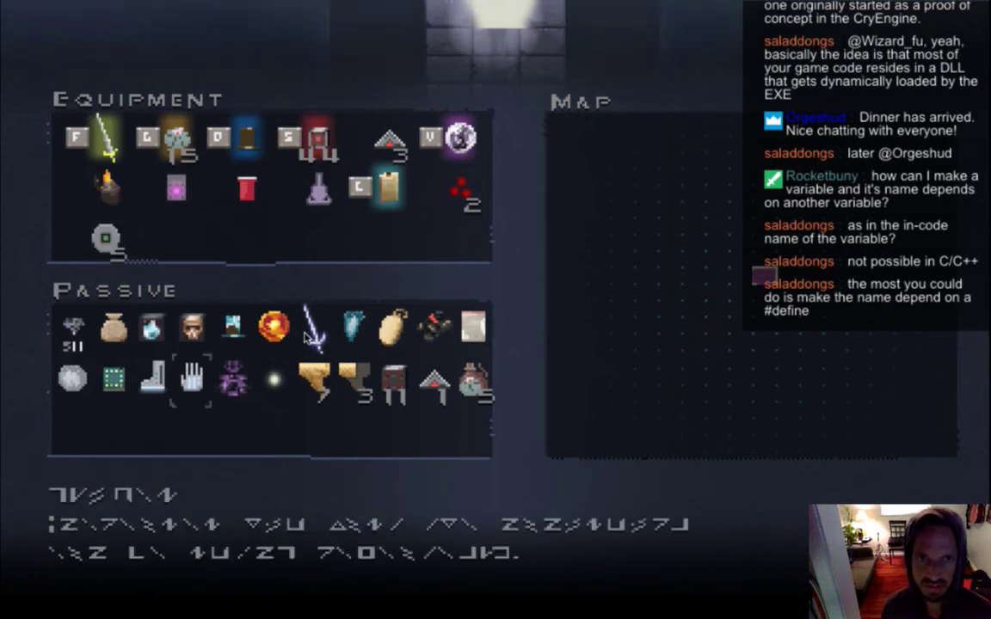
{"action": "key", "text": "Up"}
{"action": "key", "text": "Right"}
{"action": "key", "text": "Right"}
{"action": "key", "text": "Right"}
{"action": "key", "text": "Right"}
{"action": "key", "text": "Right"}
{"action": "key", "text": "Right"}
{"action": "key", "text": "Right"}
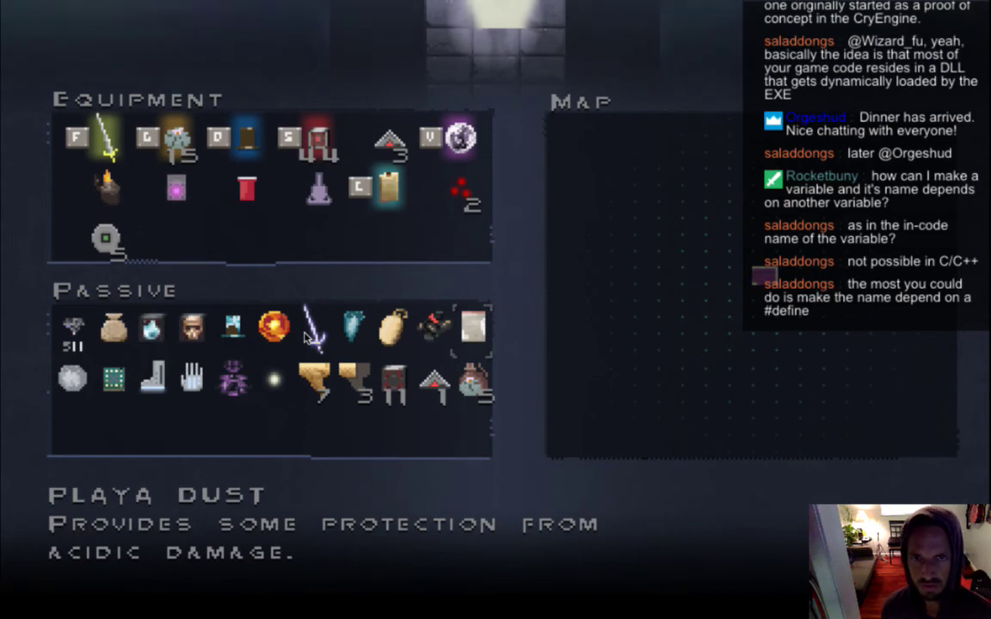
Step: Examine the Circuit Breaker and Enlightenment icons and descriptions in the passive inventory, and quit the game
{"action": "key", "text": "Left"}
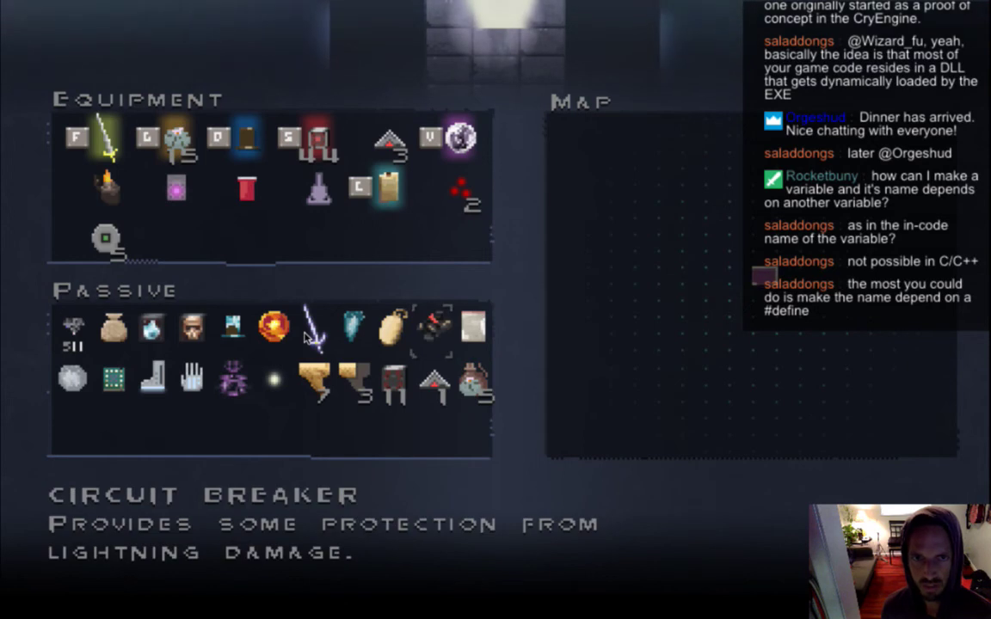
{"action": "key", "text": "Down"}
{"action": "key", "text": "Left"}
{"action": "key", "text": "Left"}
{"action": "key", "text": "Left"}
{"action": "key", "text": "Left"}
{"action": "key", "text": "Left"}
{"action": "key", "text": "Left"}
{"action": "key", "text": "Left"}
{"action": "key", "text": "Left"}
{"action": "key", "text": "Left"}
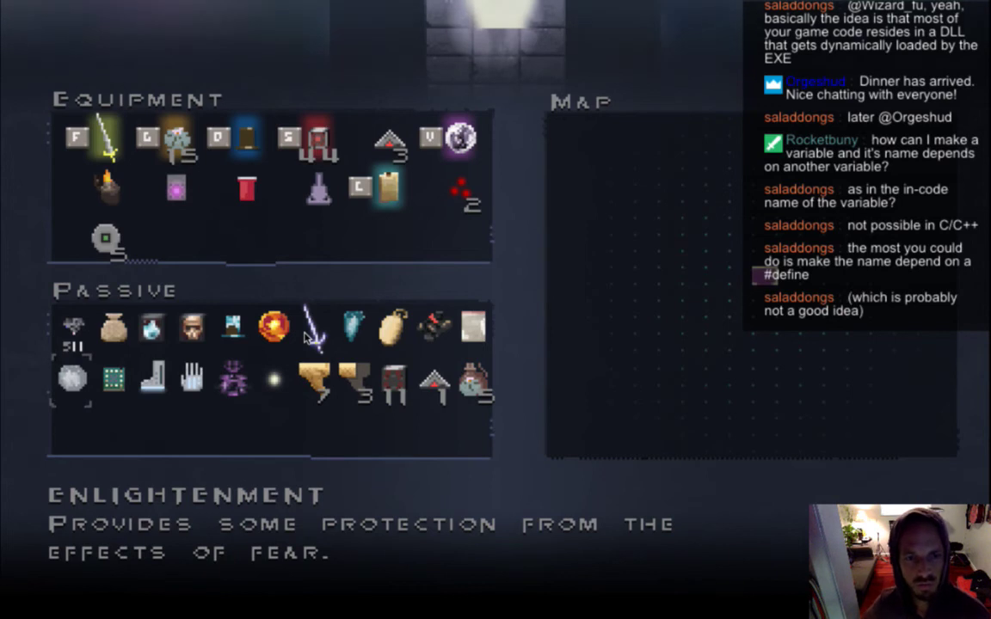
{"action": "key", "text": "super+q"}
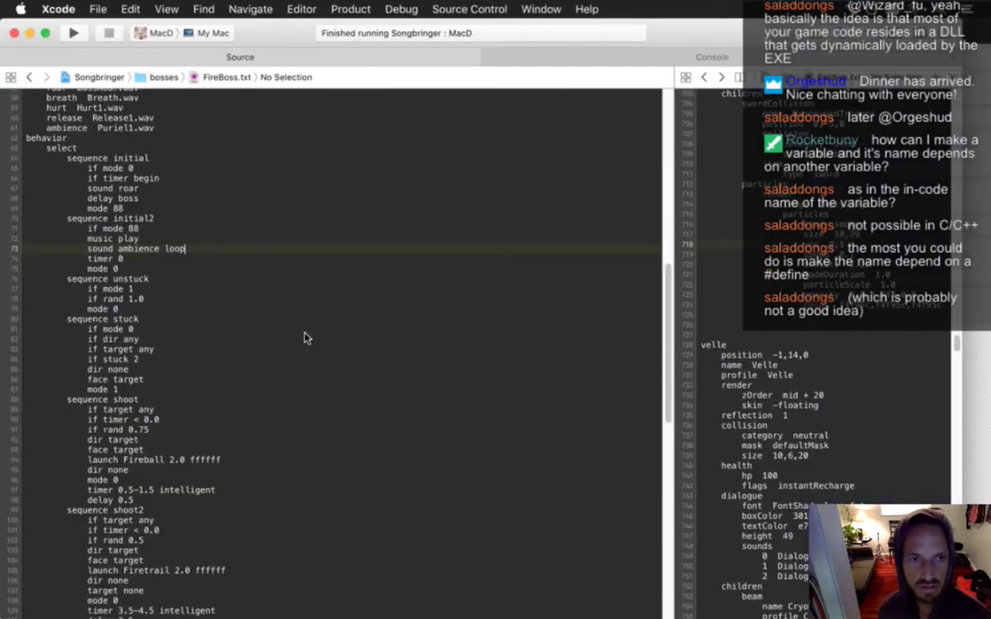
Step: Switch to Photoshop, raise the saturation of the poison armor sprite's red strip by +26, and clear the selection
{"action": "key", "text": "super+Tab"}
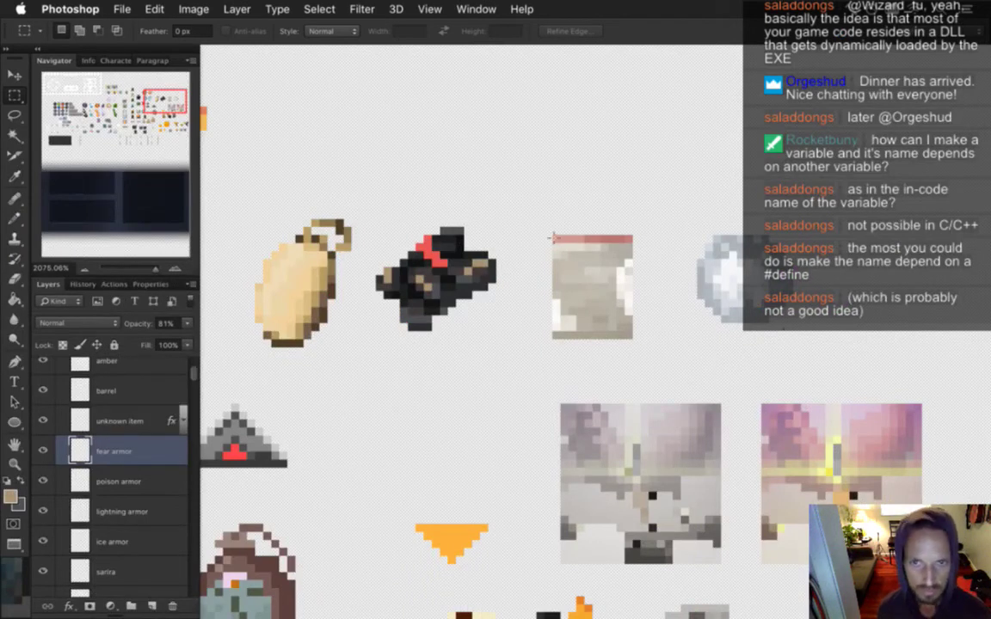
{"action": "left_click", "coordinate": [124, 480]}
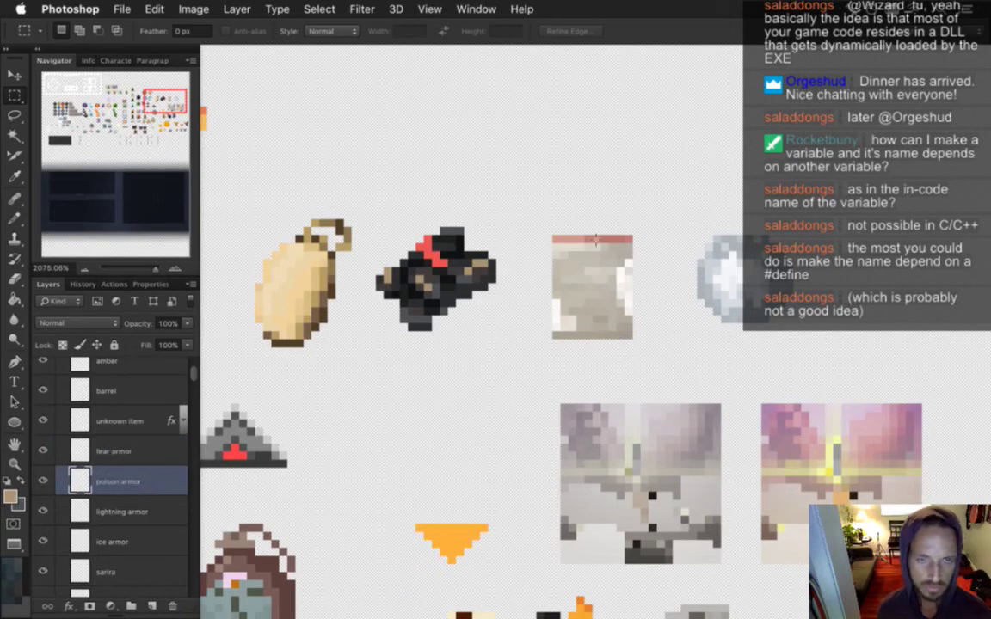
{"action": "left_click_drag", "start_coordinate": [556, 238], "coordinate": [628, 244]}
{"action": "left_click_drag", "start_coordinate": [635, 200], "coordinate": [635, 201]}
{"action": "left_click", "coordinate": [193, 9]}
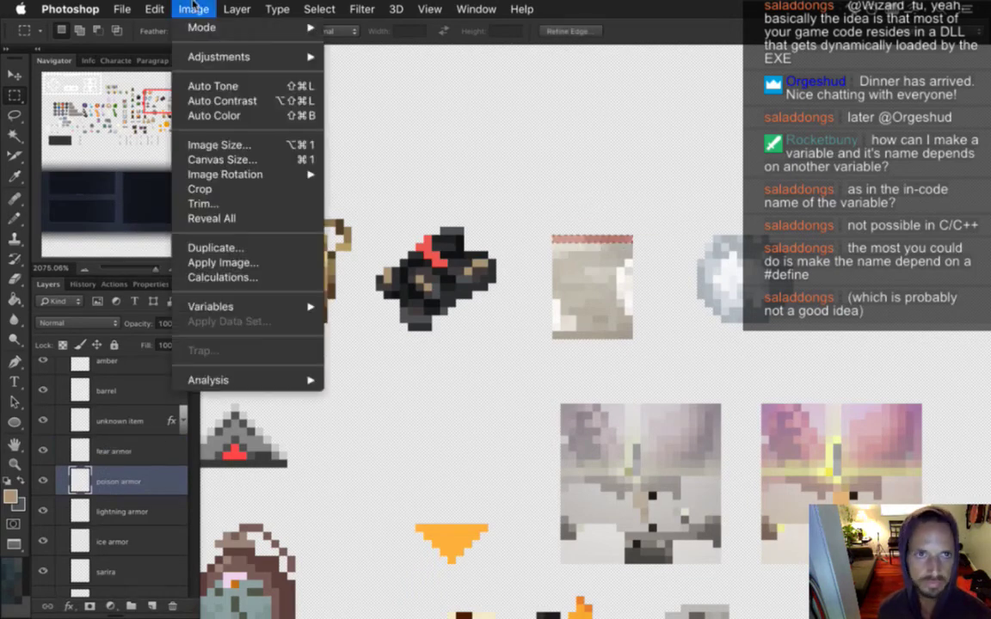
{"action": "mouse_move", "coordinate": [275, 57]}
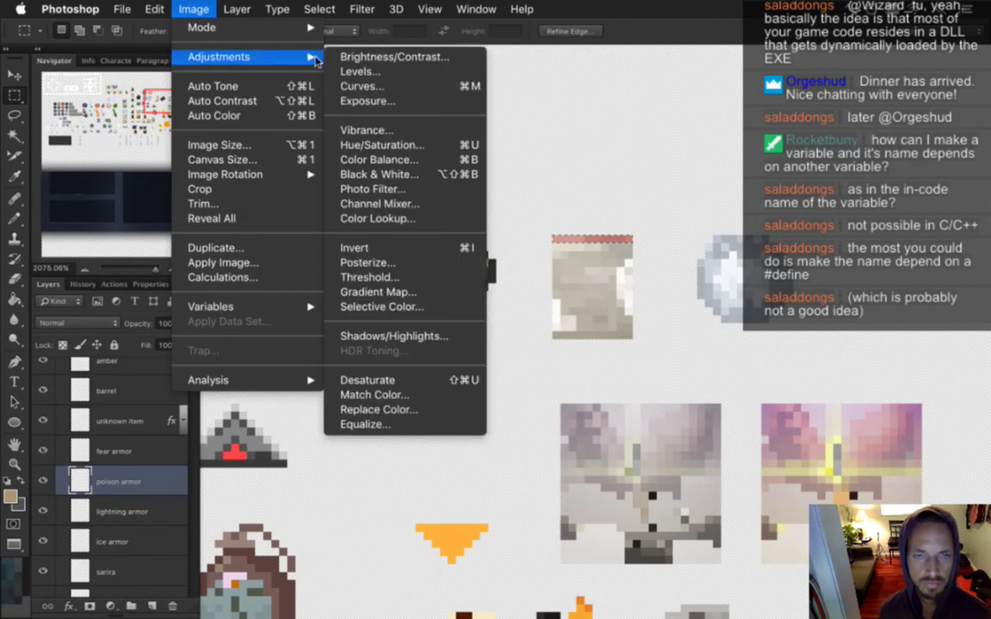
{"action": "left_click", "coordinate": [378, 146]}
{"action": "left_click_drag", "start_coordinate": [188, 425], "coordinate": [208, 428]}
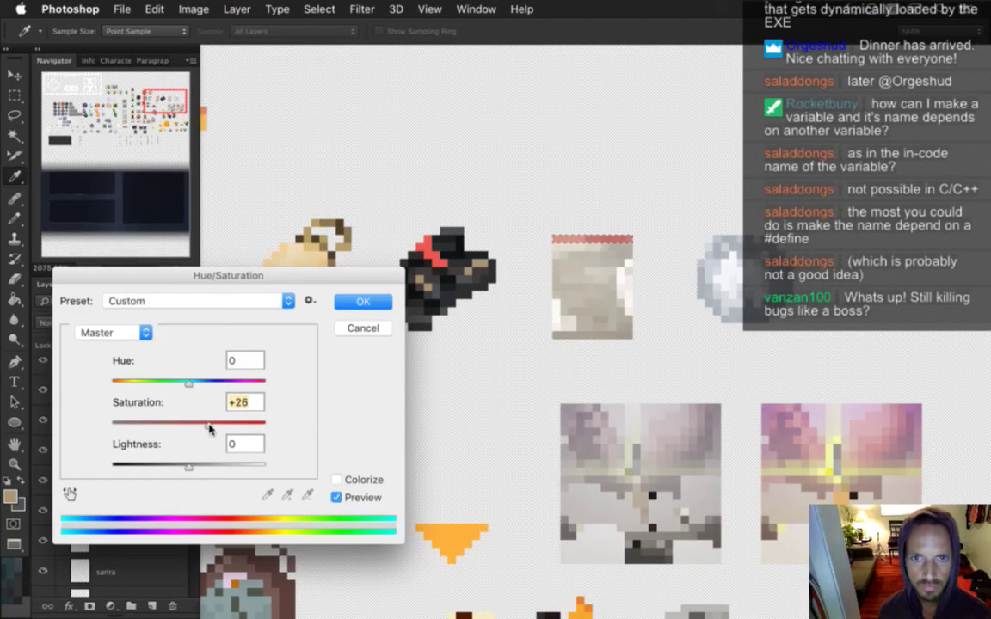
{"action": "left_click", "coordinate": [361, 301]}
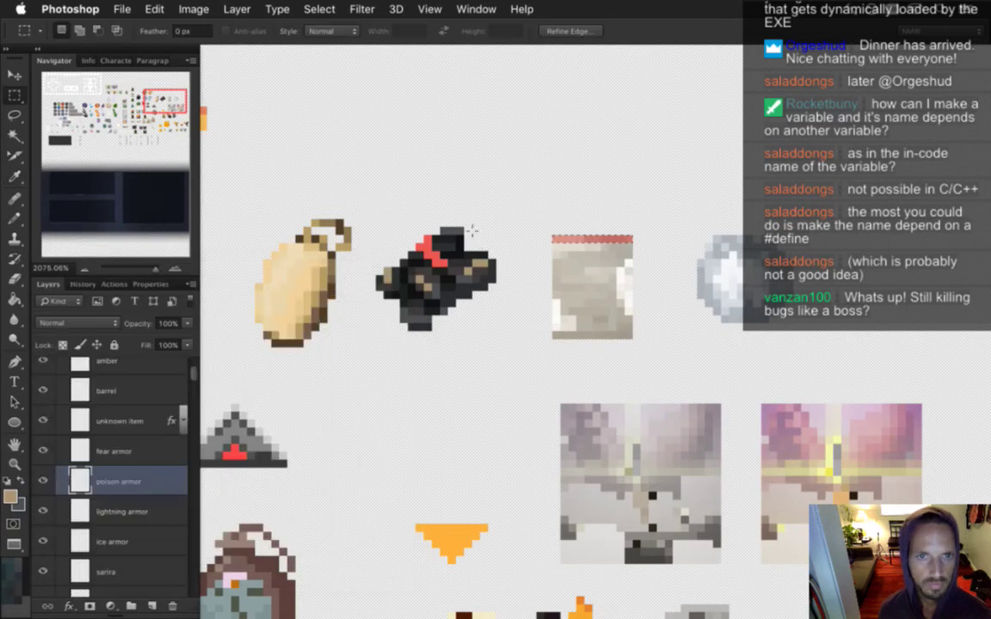
{"action": "left_click", "coordinate": [134, 510]}
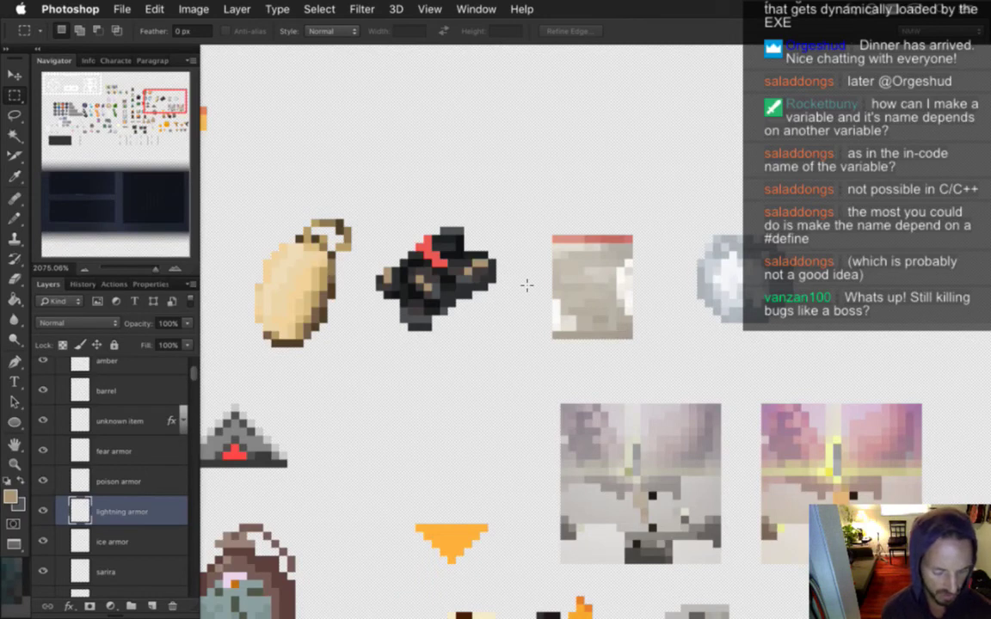
{"action": "key", "text": "super+Tab"}
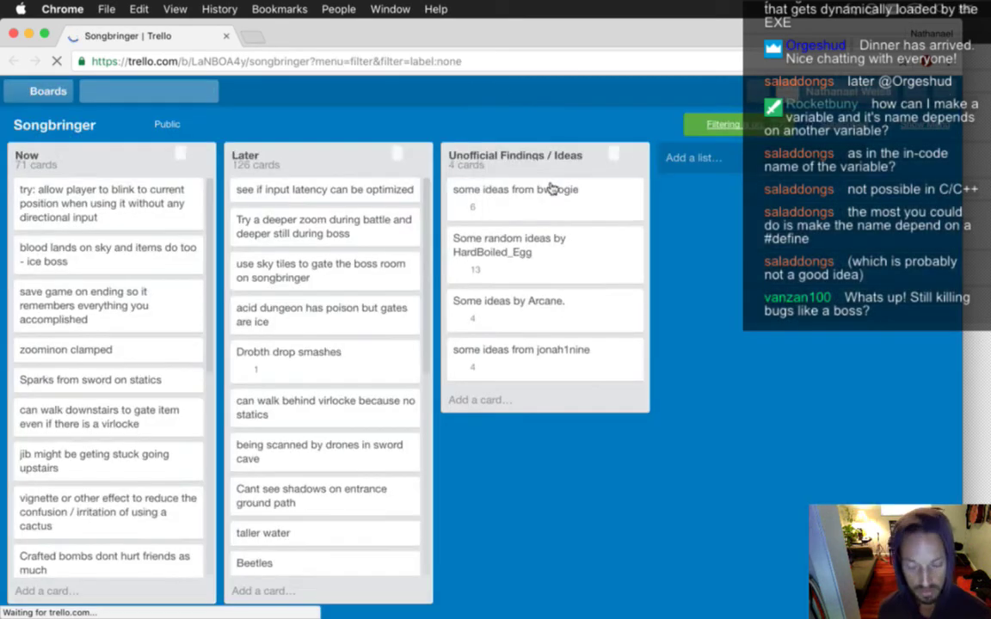
{"action": "left_click", "coordinate": [856, 9]}
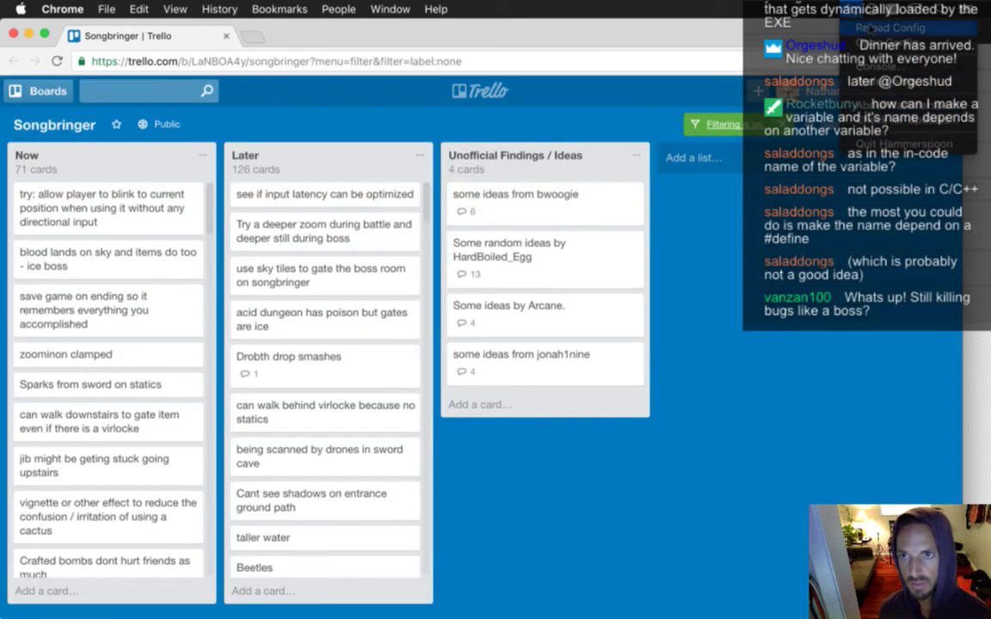
{"action": "left_click", "coordinate": [856, 9]}
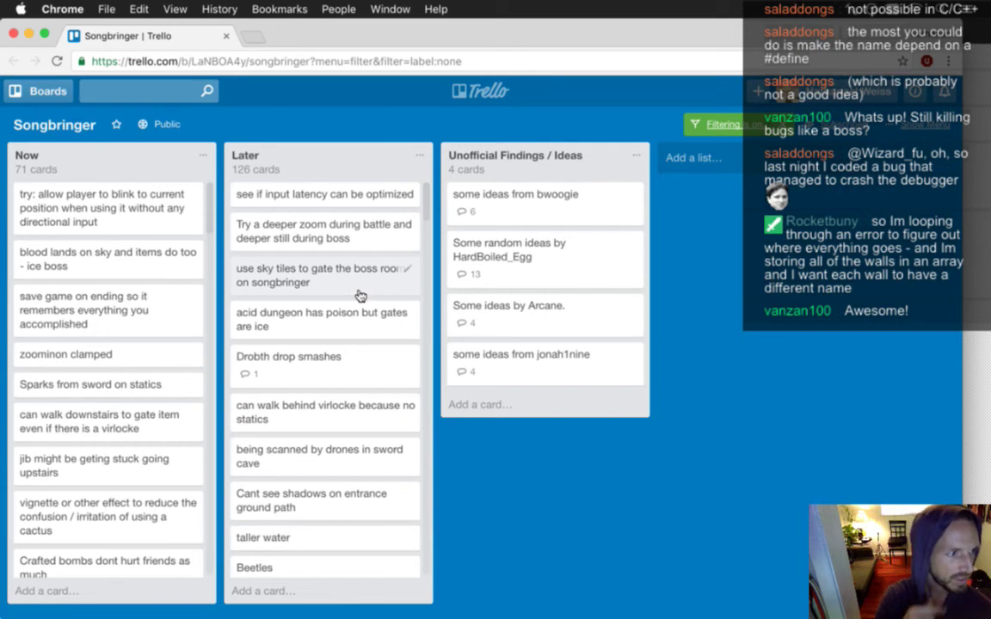
{"action": "key", "text": "cmd+Tab"}
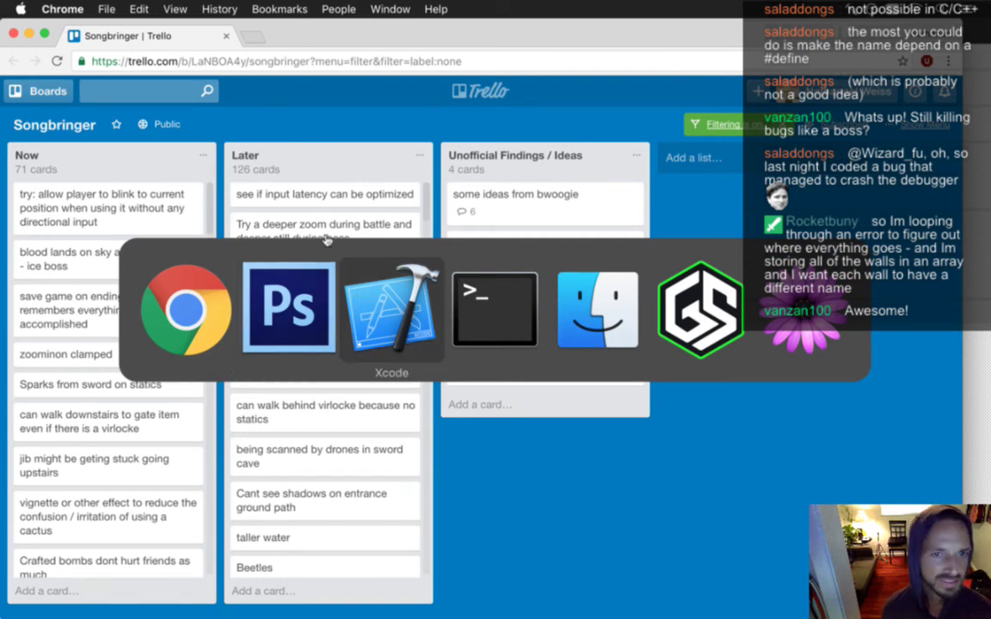
{"action": "left_click", "coordinate": [284, 277]}
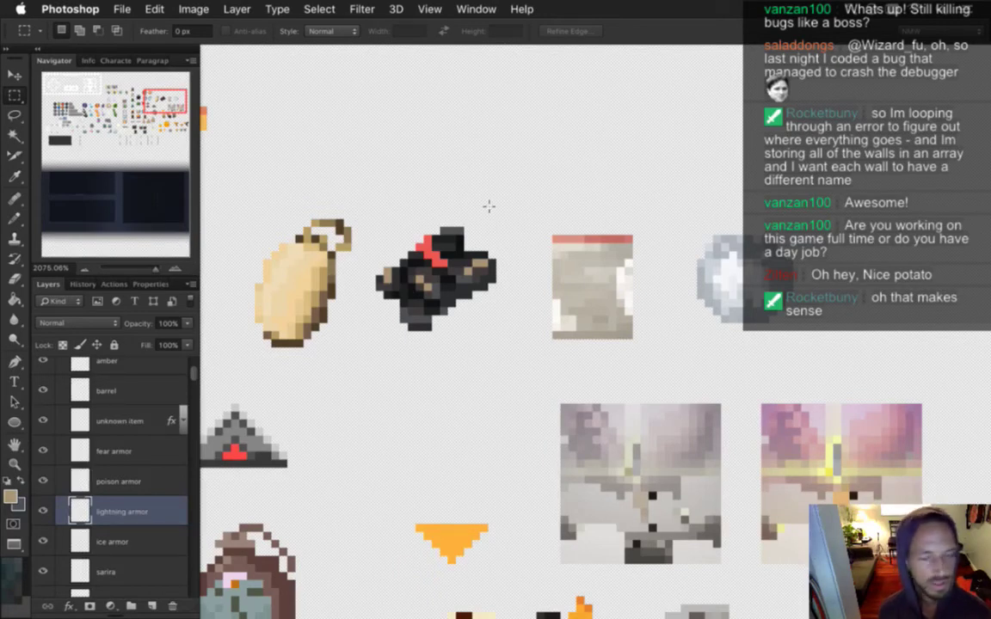
Step: Paint over some tan pixels of the lightning armor sprite with the Pencil tool, using black sampled from the sprite
{"action": "left_click", "coordinate": [127, 543]}
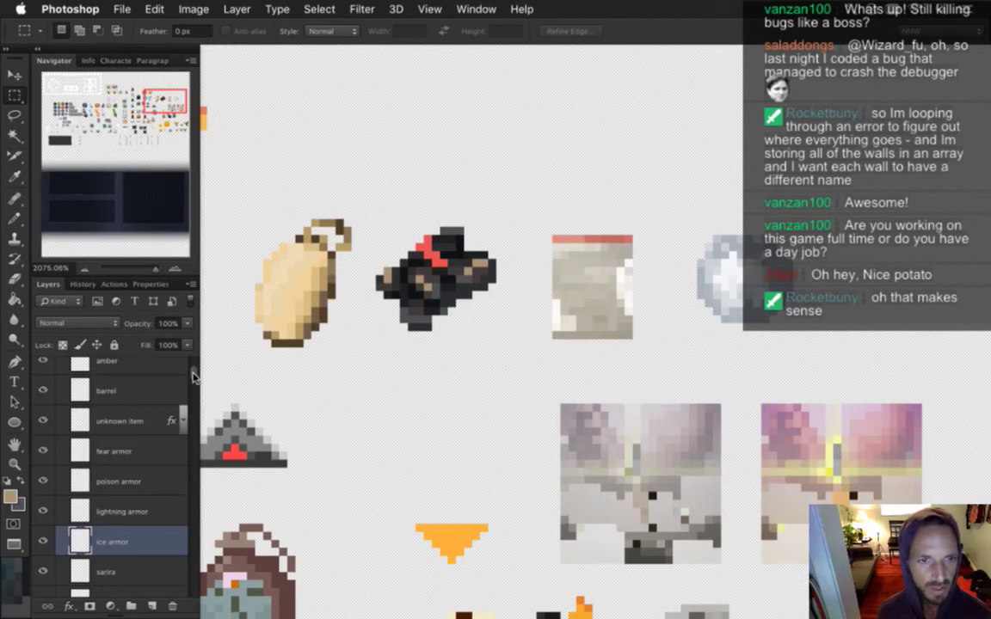
{"action": "scroll", "coordinate": [194, 374], "scroll_direction": "up", "scroll_amount": 1}
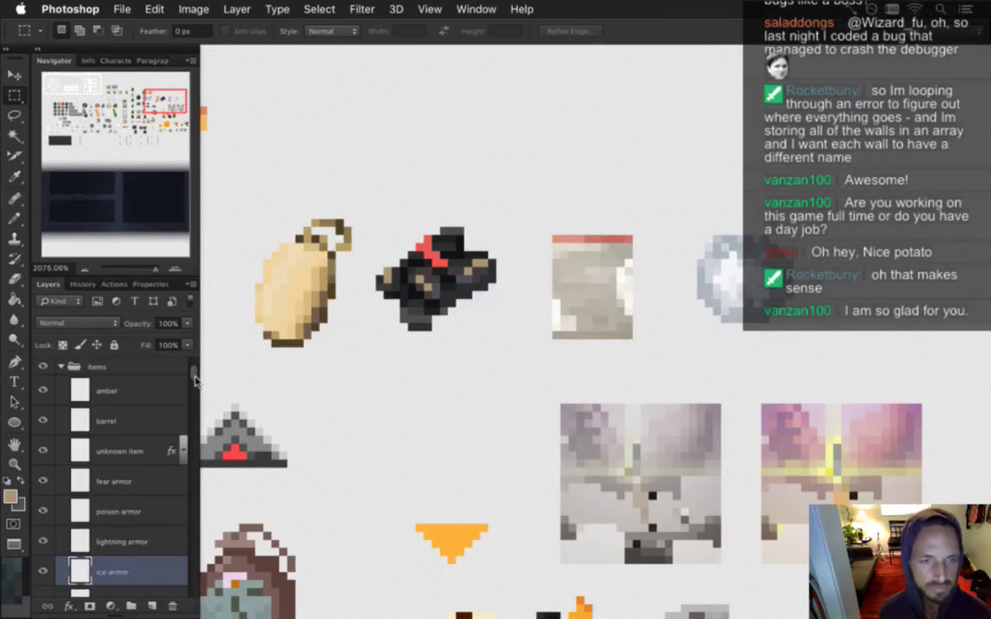
{"action": "left_click", "coordinate": [148, 543]}
{"action": "key", "text": "b"}
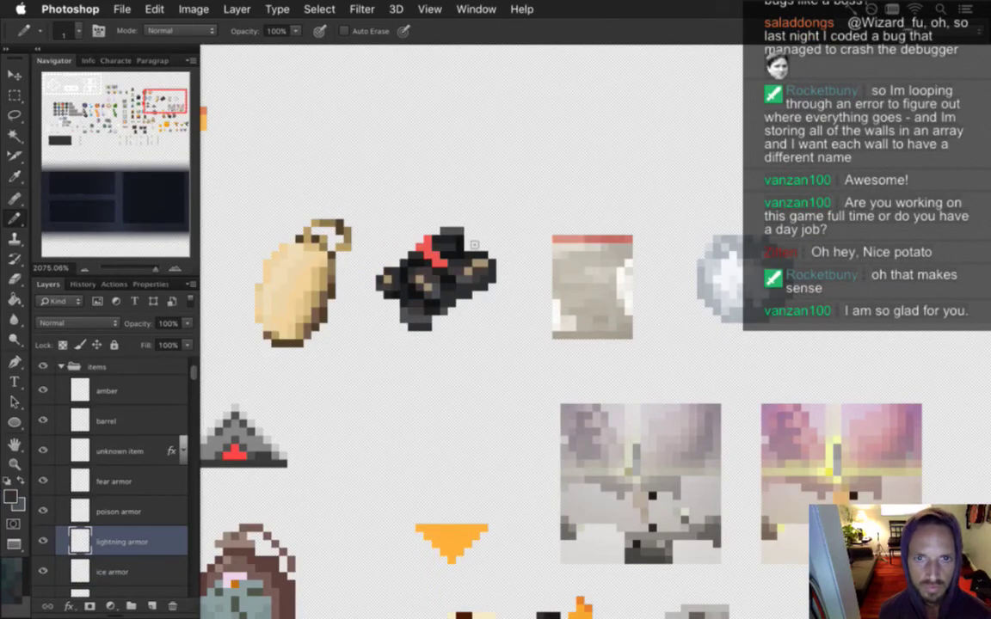
{"action": "left_click", "coordinate": [438, 239], "text": "alt"}
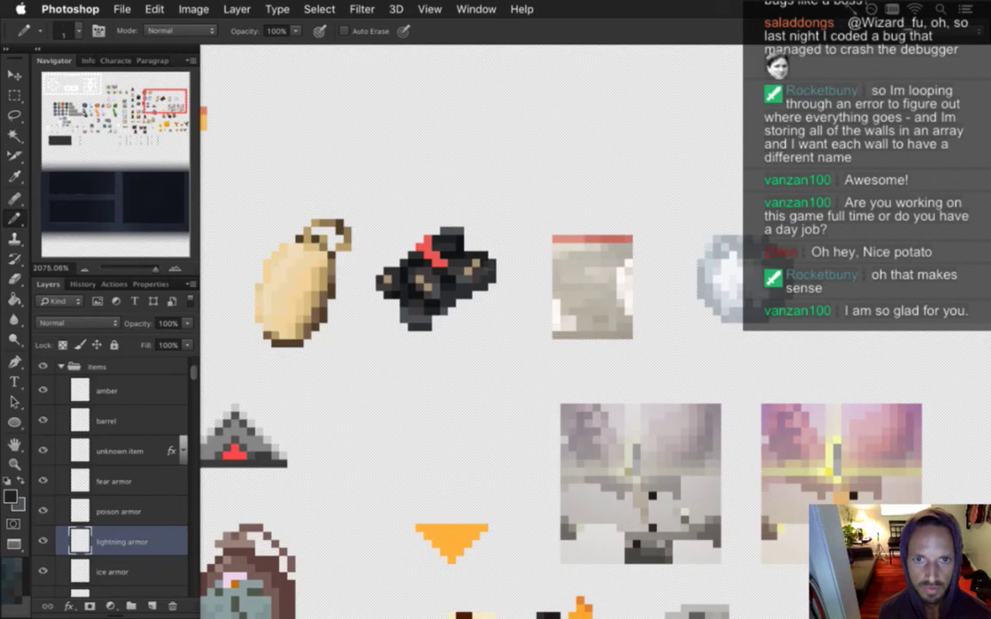
Step: Erase and touch up the gray pixels on the upper tip of the lightning armor sprite, and save the document
{"action": "key", "text": "e"}
{"action": "key", "text": "bracketleft"}
{"action": "key", "text": "bracketleft"}
{"action": "key", "text": "bracketleft"}
{"action": "key", "text": "bracketleft"}
{"action": "key", "text": "bracketleft"}
{"action": "key", "text": "bracketleft"}
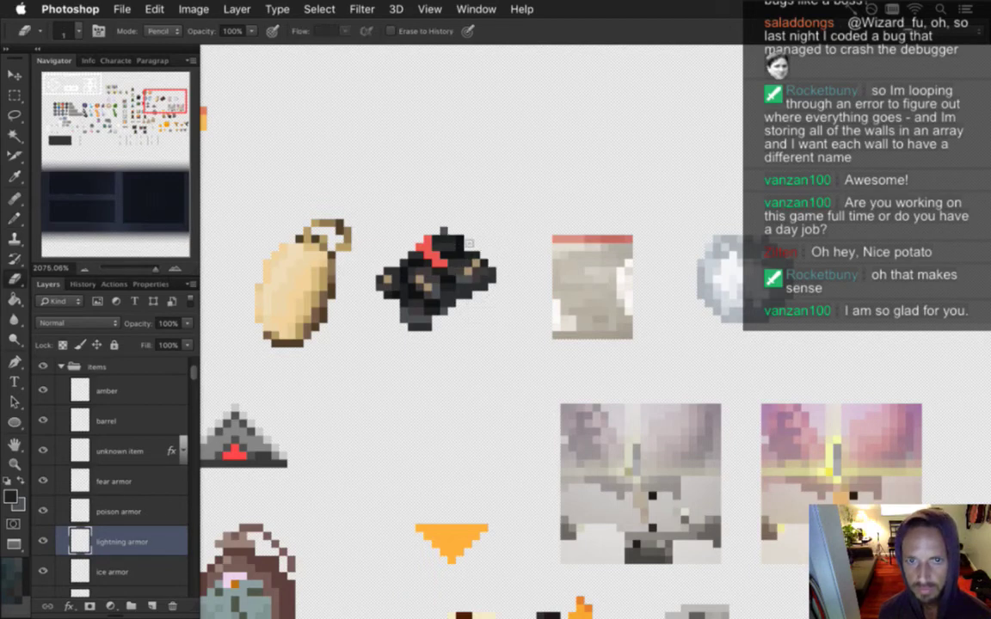
{"action": "key", "text": "i"}
{"action": "key", "text": "e"}
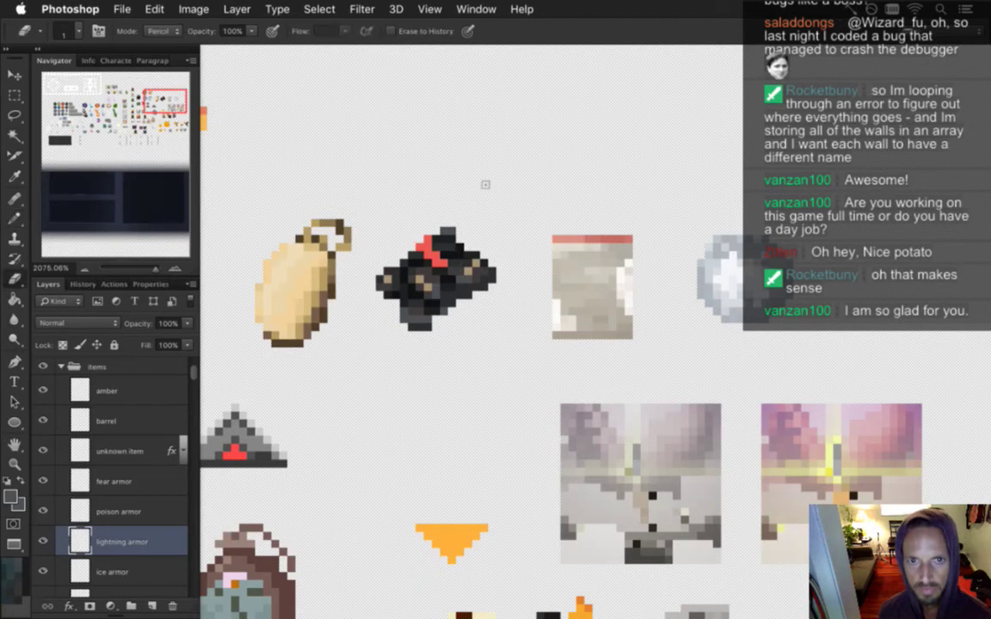
{"action": "key", "text": "super+s"}
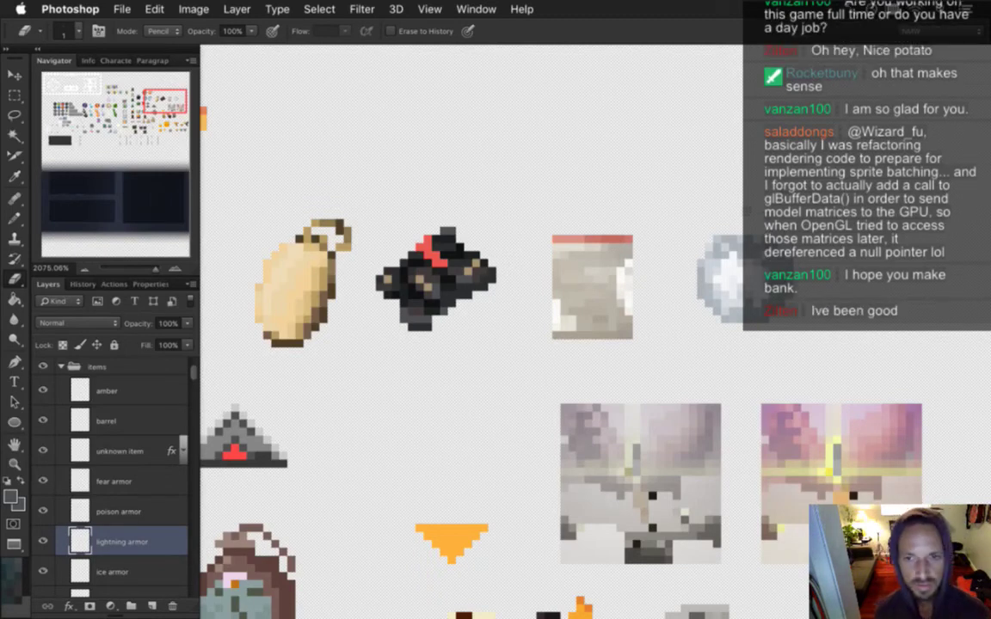
Step: Erase the whole pale round sprite from the fear armor layer
{"action": "scroll", "coordinate": [711, 265], "scroll_direction": "right", "scroll_amount": 2}
{"action": "scroll", "coordinate": [711, 275], "scroll_direction": "right", "scroll_amount": 1}
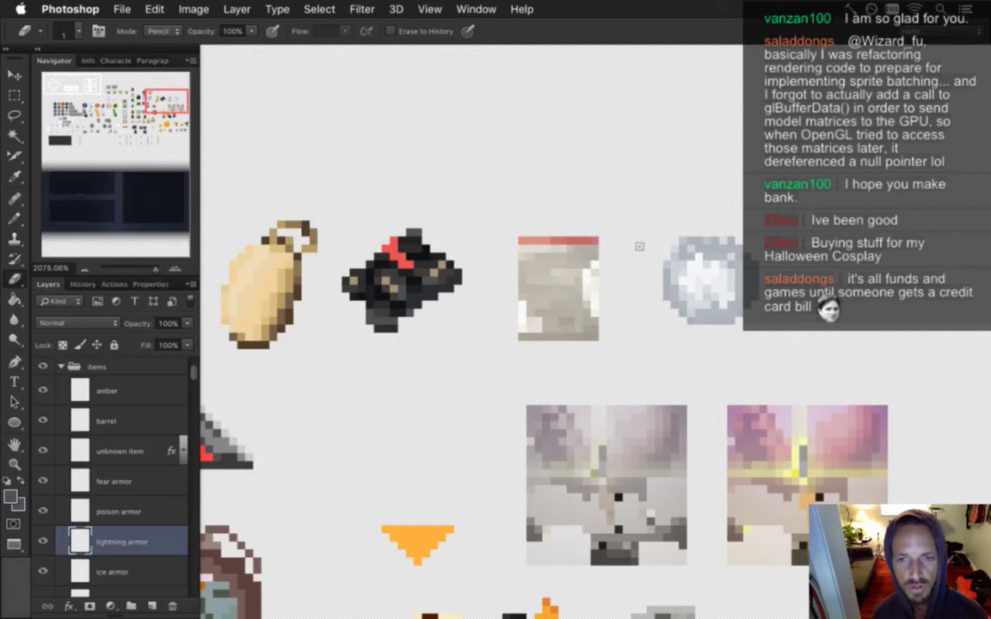
{"action": "key", "text": "m"}
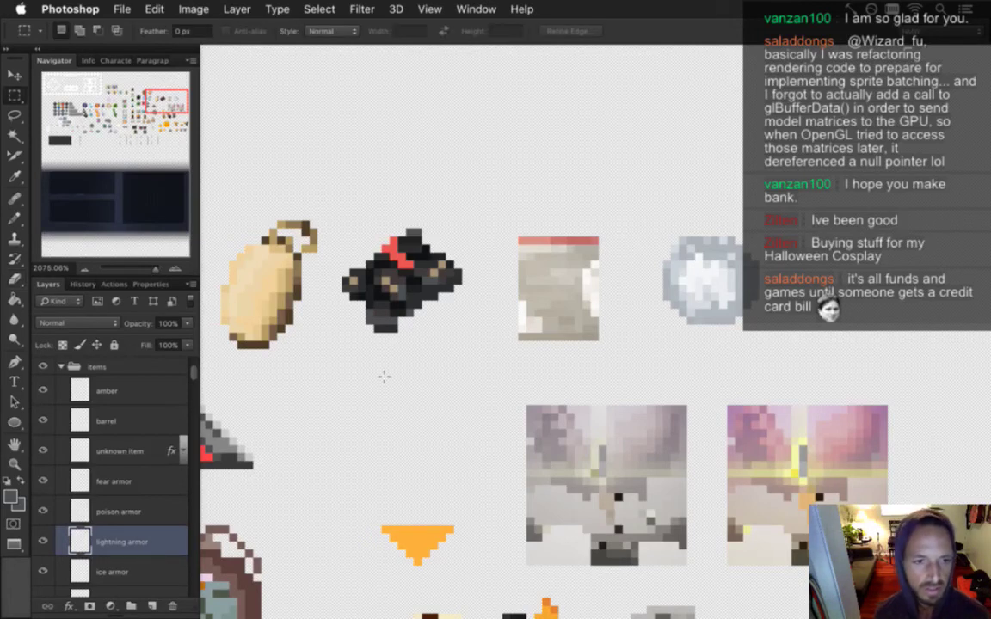
{"action": "left_click", "coordinate": [161, 488]}
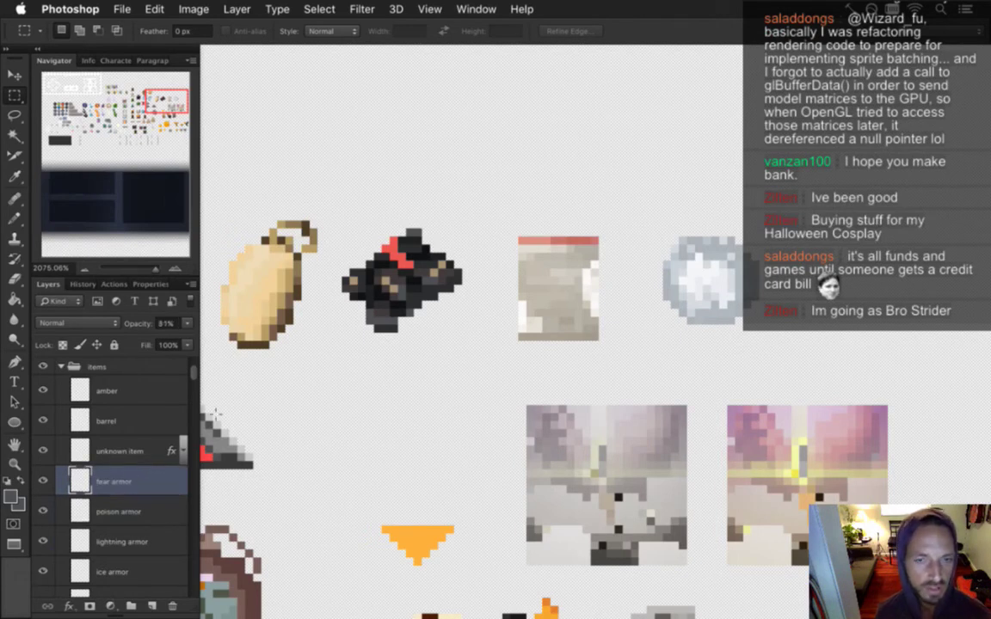
{"action": "key", "text": "b"}
{"action": "key", "text": "bracketright"}
{"action": "key", "text": "bracketright"}
{"action": "key", "text": "bracketright"}
{"action": "key", "text": "bracketleft"}
{"action": "key", "text": "bracketleft"}
{"action": "key", "text": "bracketleft"}
{"action": "left_click_drag", "start_coordinate": [662, 275], "coordinate": [747, 344]}
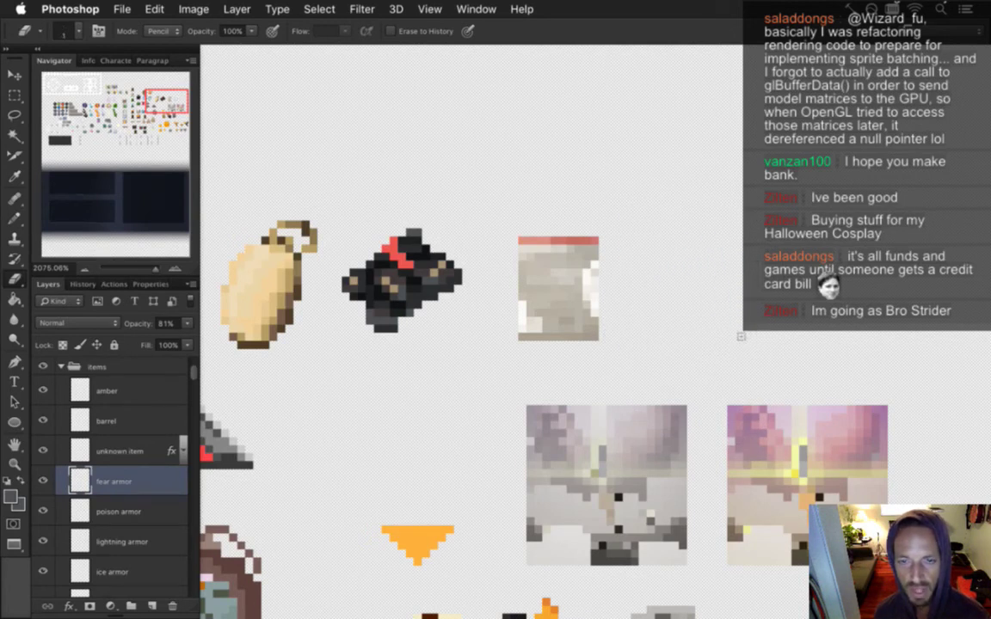
{"action": "key", "text": "bracketleft"}
{"action": "key", "text": "bracketleft"}
{"action": "key", "text": "bracketleft"}
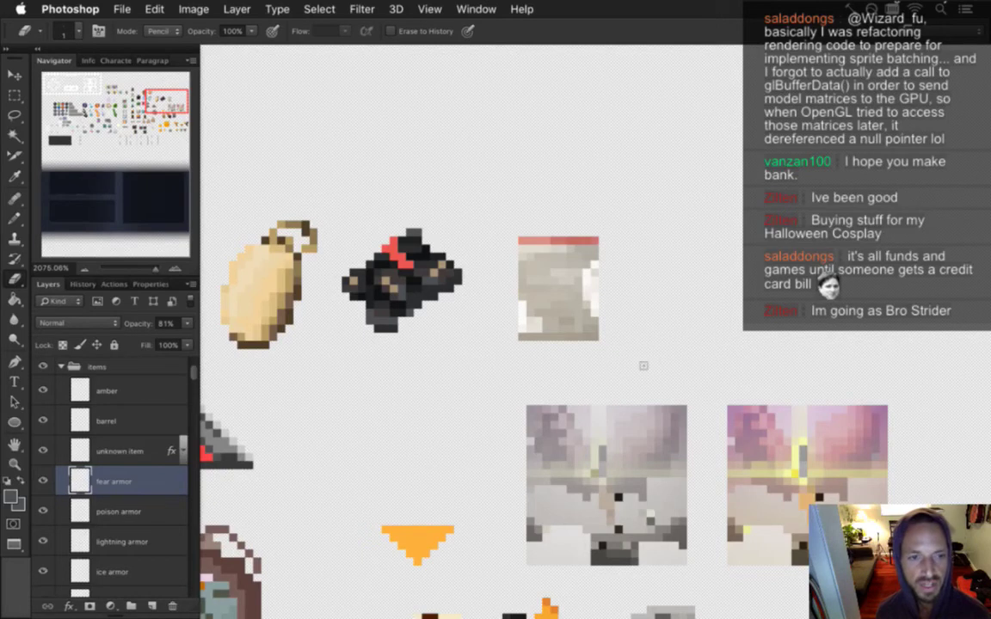
Step: Duplicate the sarira layer, place the copy directly below the fear armor layer, and move its sprite beside the poison armor bag
{"action": "mouse_move", "coordinate": [359, 394]}
{"action": "left_mouse_down"}
{"action": "mouse_move", "coordinate": [428, 392]}
{"action": "mouse_move", "coordinate": [454, 402]}
{"action": "mouse_move", "coordinate": [574, 389]}
{"action": "mouse_move", "coordinate": [615, 404]}
{"action": "mouse_move", "coordinate": [626, 421]}
{"action": "left_mouse_up"}
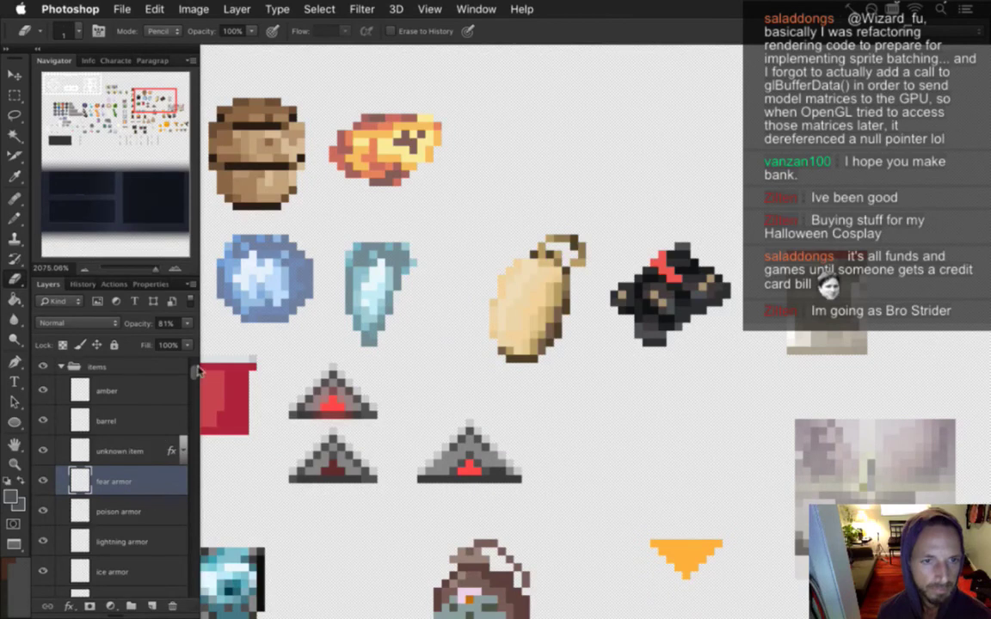
{"action": "scroll", "coordinate": [193, 375], "scroll_direction": "down", "scroll_amount": 4}
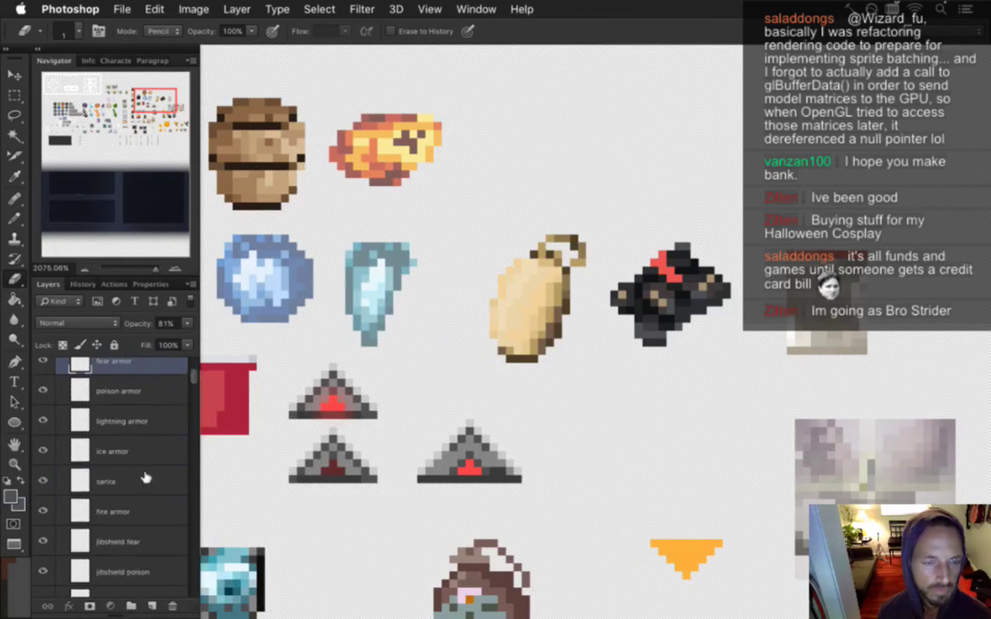
{"action": "left_click", "coordinate": [148, 481]}
{"action": "key", "text": "m"}
{"action": "left_click_drag", "start_coordinate": [209, 219], "coordinate": [328, 346]}
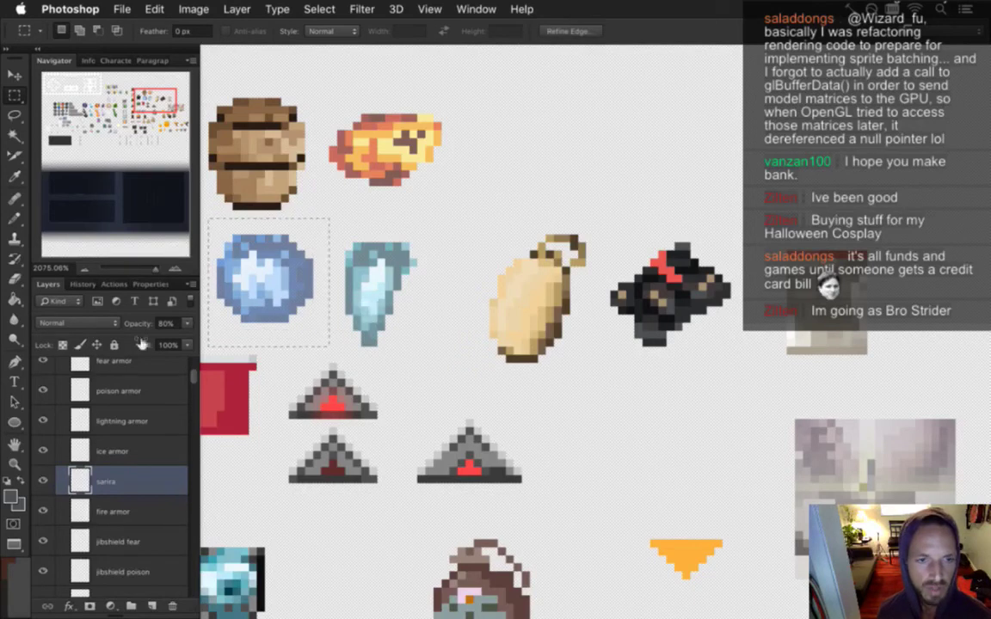
{"action": "left_click", "coordinate": [331, 220]}
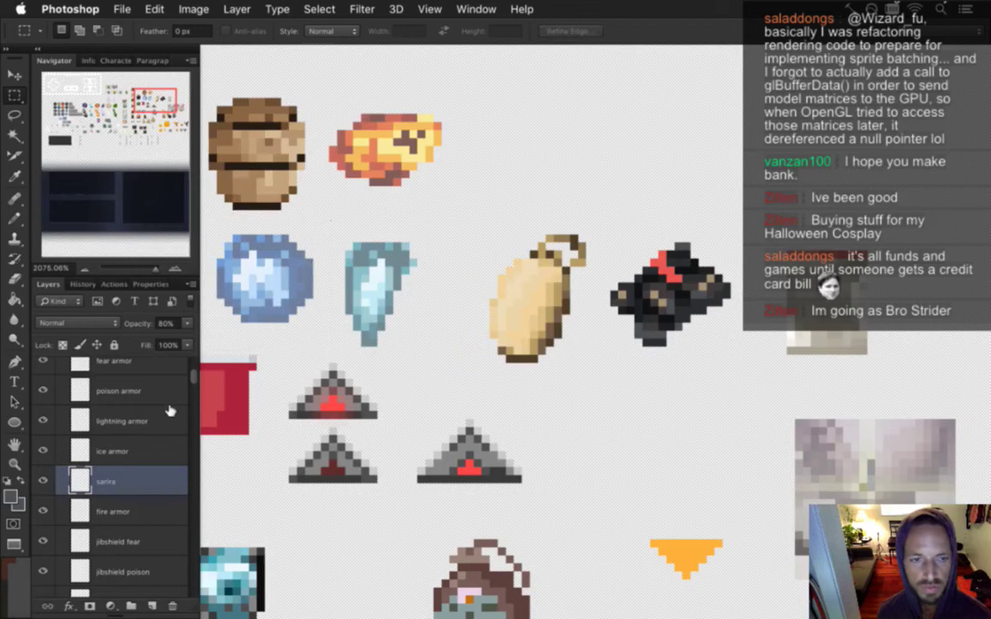
{"action": "key", "text": "v"}
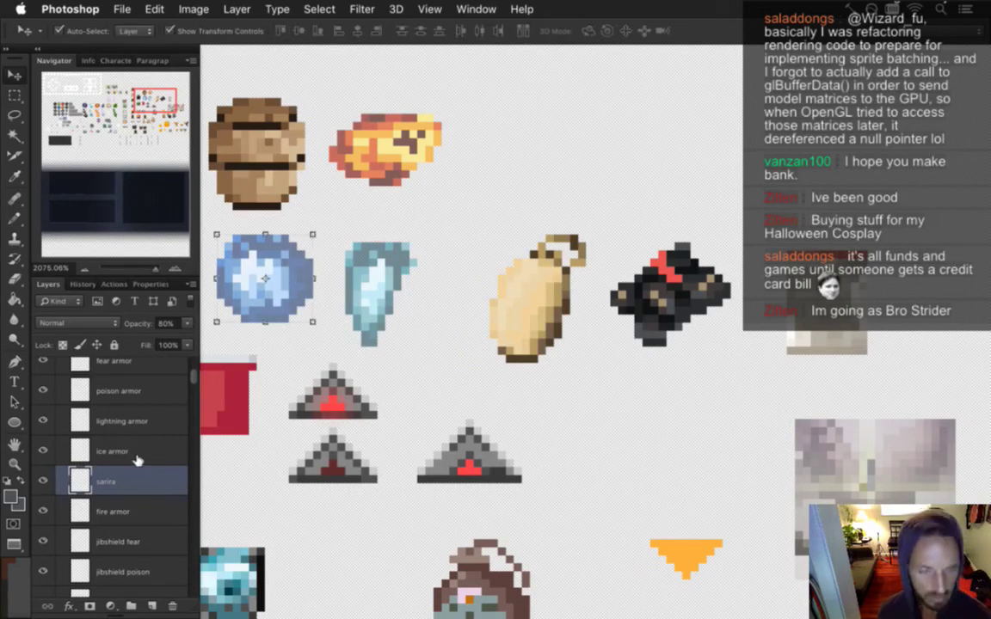
{"action": "key", "text": "super+j"}
{"action": "left_click_drag", "start_coordinate": [133, 479], "coordinate": [142, 387]}
{"action": "left_click_drag", "start_coordinate": [264, 271], "coordinate": [931, 313]}
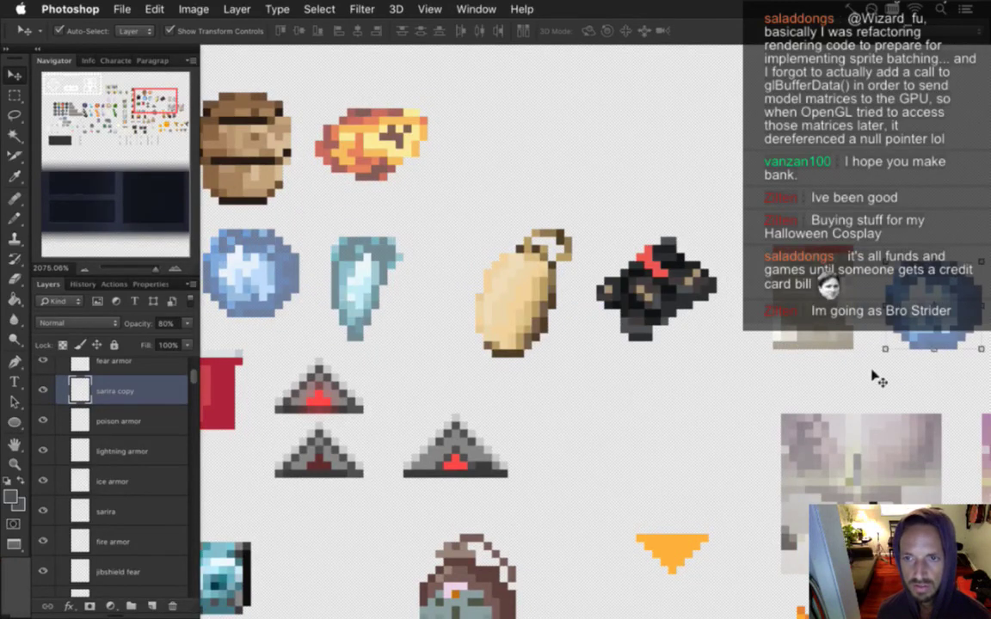
Step: Raise the sarira copy layer's opacity to 100% beside the poison armor bag
{"action": "left_click_drag", "start_coordinate": [854, 387], "coordinate": [669, 370]}
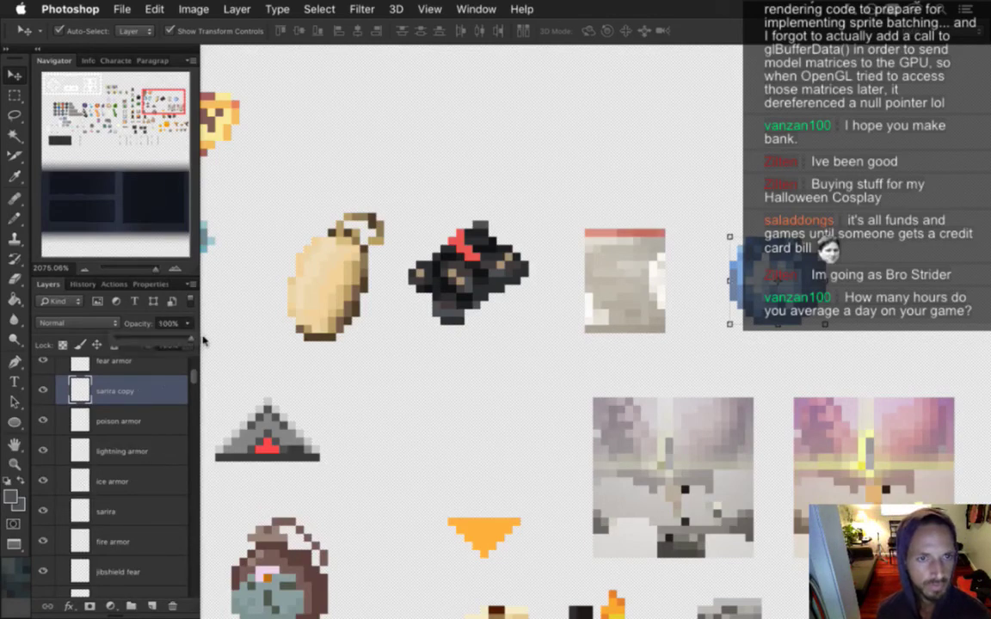
{"action": "left_click_drag", "start_coordinate": [186, 322], "coordinate": [190, 320]}
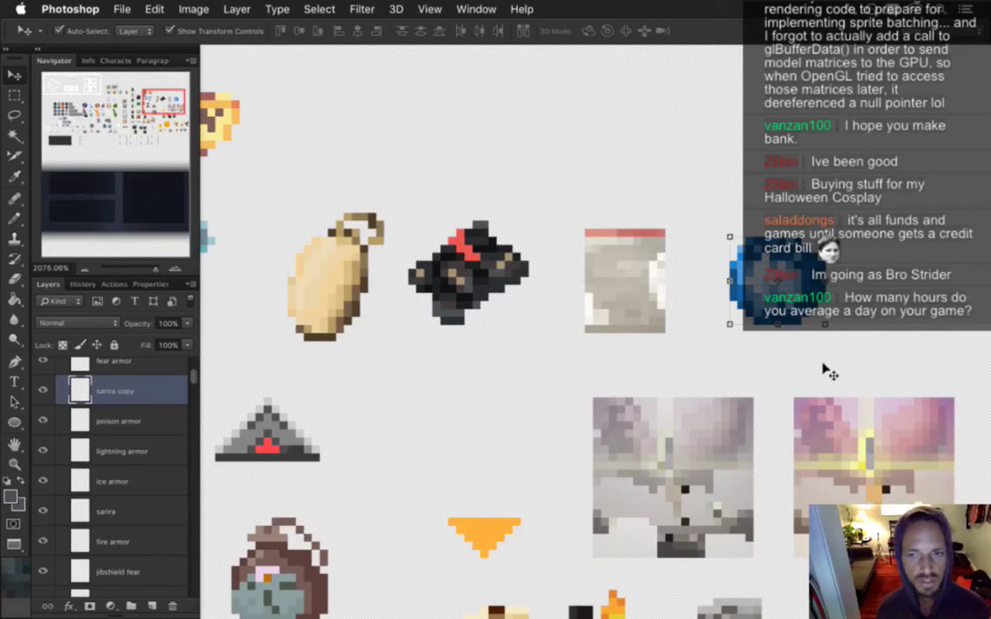
{"action": "scroll", "coordinate": [845, 344], "scroll_direction": "right", "scroll_amount": 3}
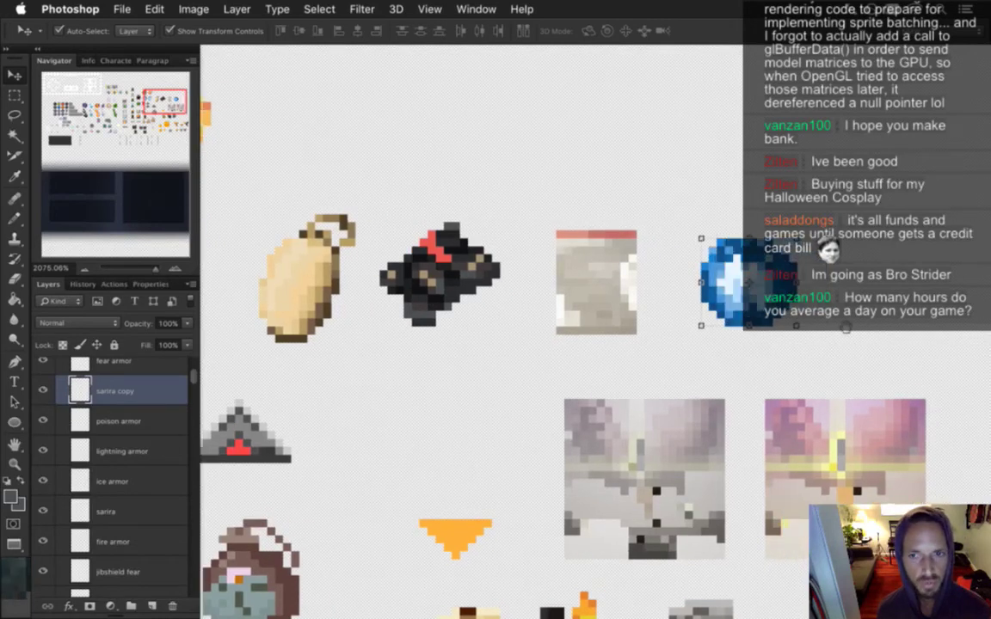
{"action": "scroll", "coordinate": [846, 328], "scroll_direction": "right", "scroll_amount": 5}
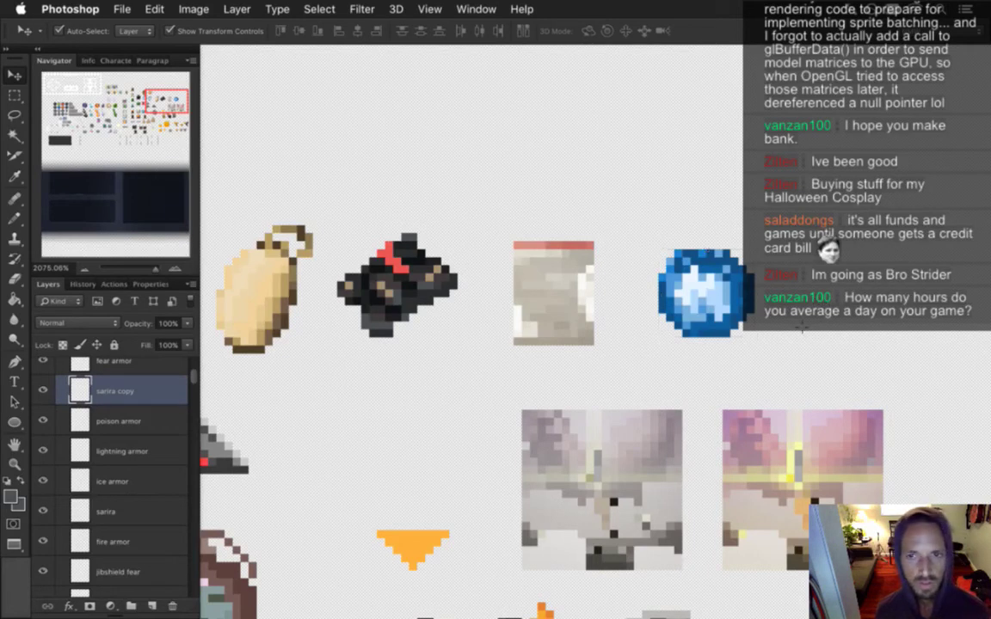
{"action": "key", "text": "m"}
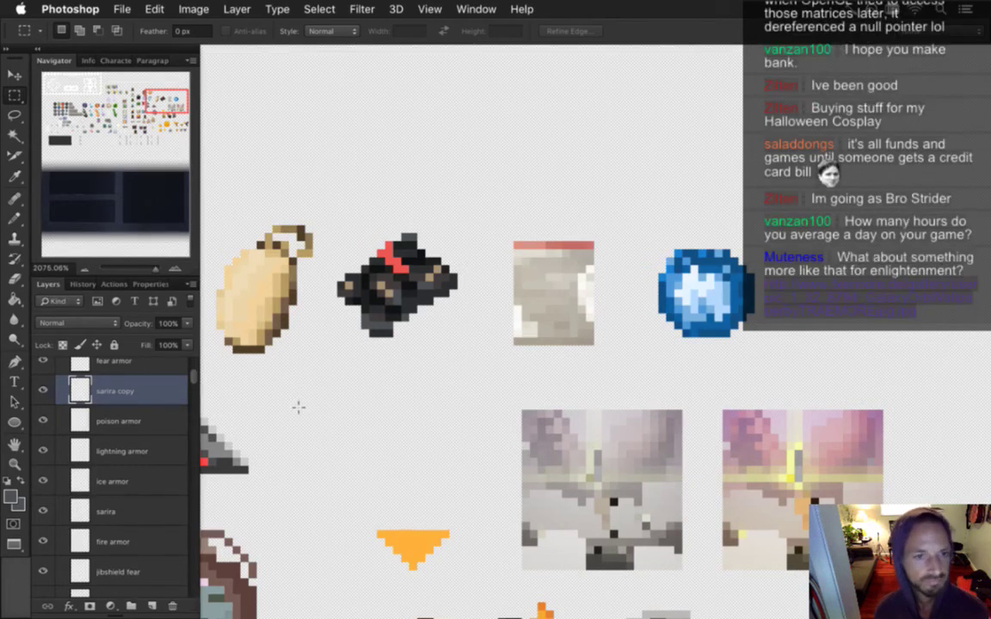
Step: Select only the fear armor layer and set its opacity to 100%
{"action": "scroll", "coordinate": [191, 385], "scroll_direction": "up", "scroll_amount": 2}
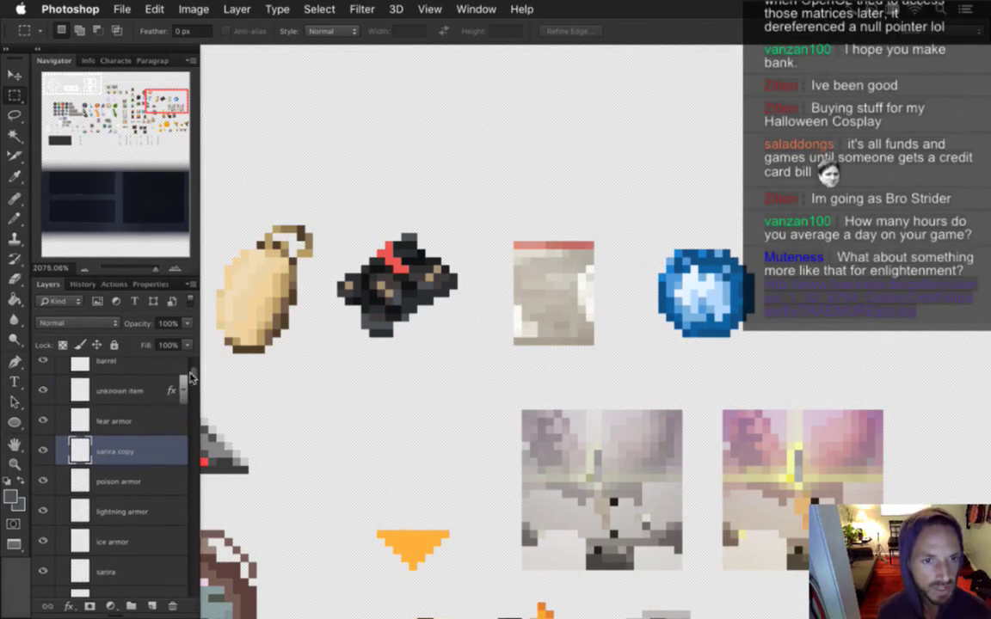
{"action": "left_click", "coordinate": [151, 422], "text": "shift"}
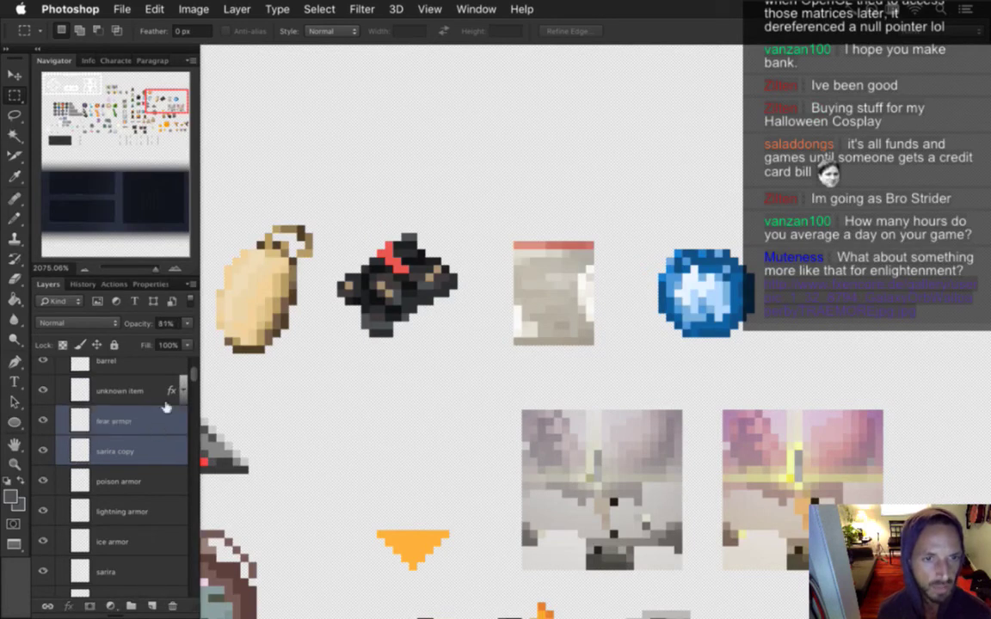
{"action": "left_click", "coordinate": [137, 421]}
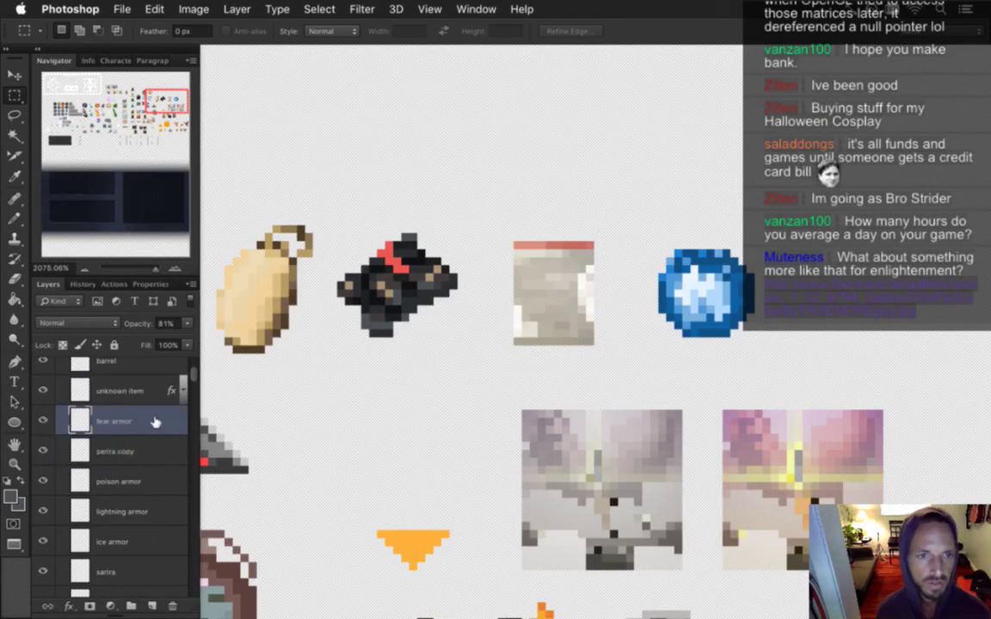
{"action": "mouse_move", "coordinate": [191, 330]}
{"action": "left_mouse_down"}
{"action": "mouse_move", "coordinate": [172, 308]}
{"action": "mouse_move", "coordinate": [185, 312]}
{"action": "left_mouse_up"}
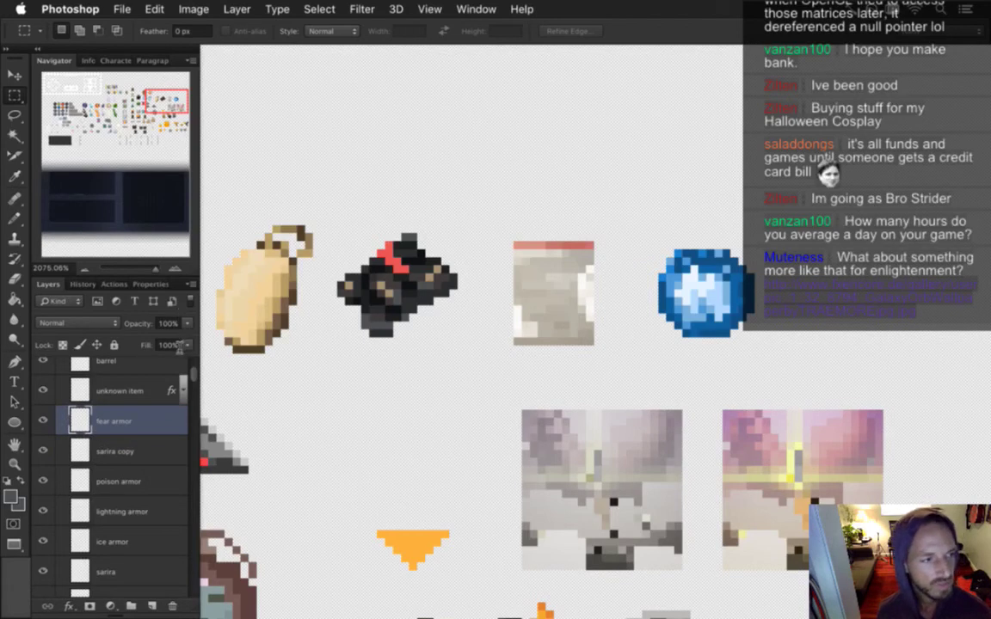
Step: Merge the sarira copy layer with the fear armor layer
{"action": "left_click", "coordinate": [163, 444]}
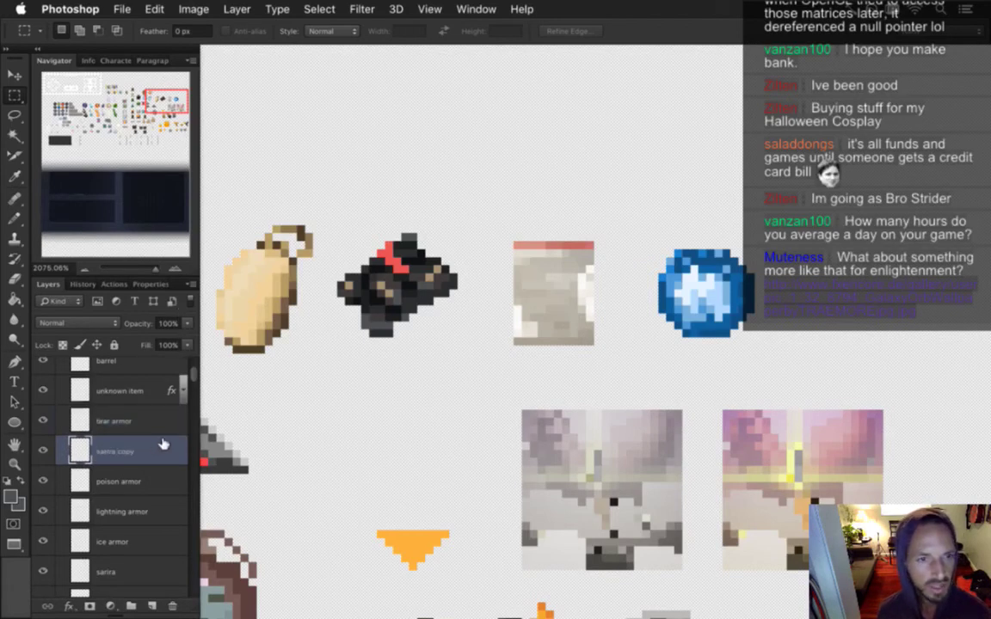
{"action": "left_click", "coordinate": [163, 423], "text": "shift"}
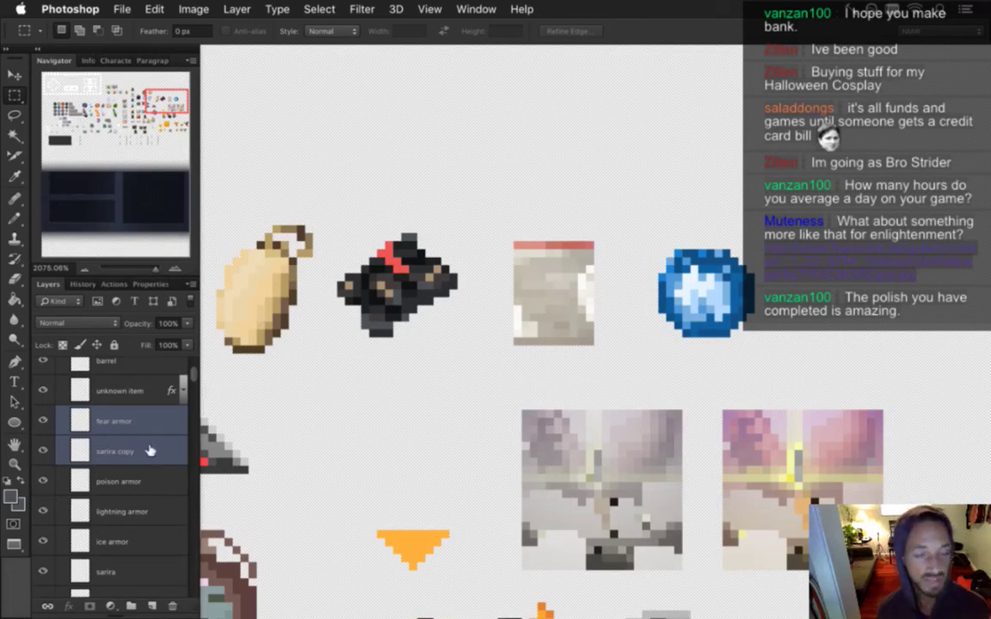
{"action": "left_click_drag", "start_coordinate": [150, 449], "coordinate": [148, 378]}
{"action": "right_click", "coordinate": [148, 378]}
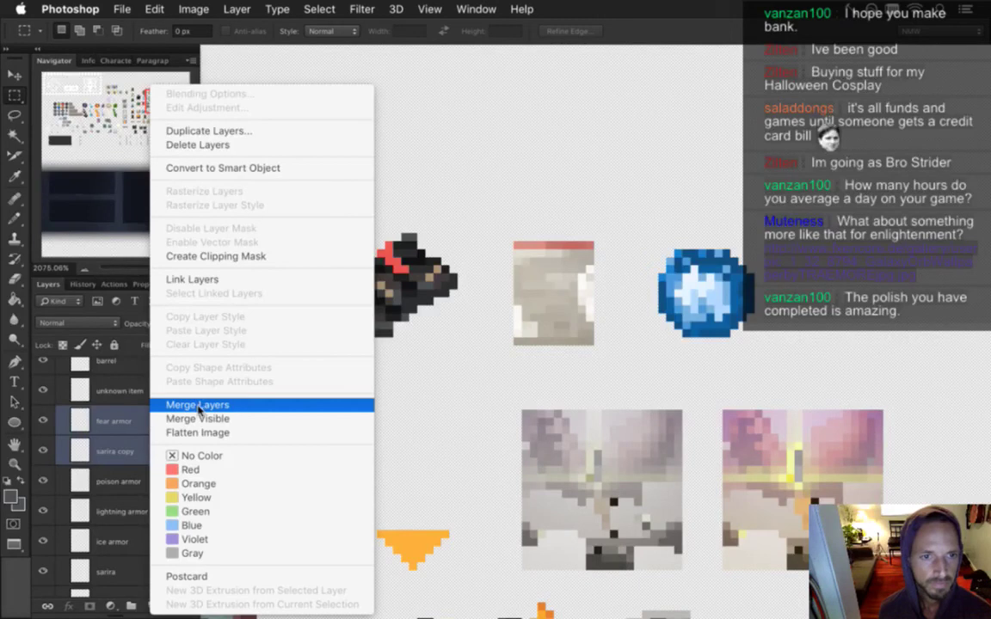
{"action": "left_click", "coordinate": [199, 406]}
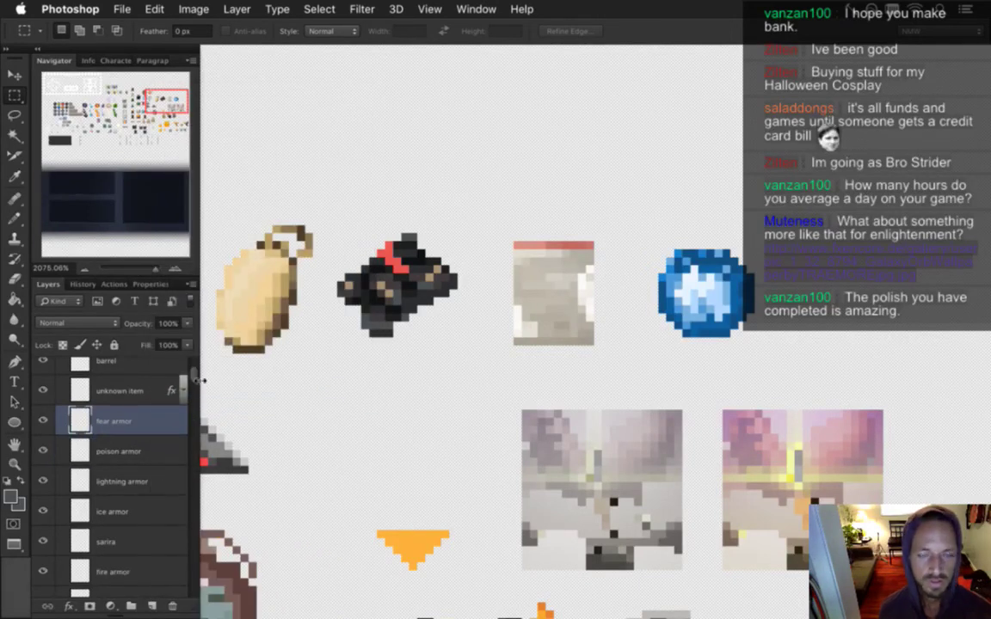
Step: Examine the elemental orb sprites across the HUD sheet as reference for the blue round fear armor sprite
{"action": "scroll", "coordinate": [619, 328], "scroll_direction": "down", "scroll_amount": 5}
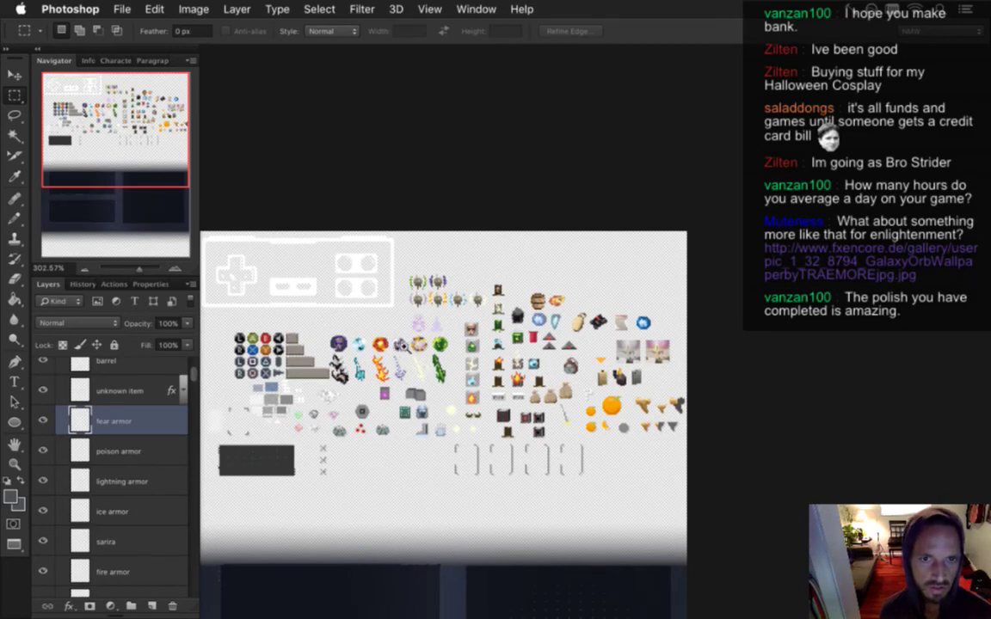
{"action": "scroll", "coordinate": [387, 336], "scroll_direction": "up", "scroll_amount": 3}
{"action": "scroll", "coordinate": [473, 360], "scroll_direction": "up", "scroll_amount": 5}
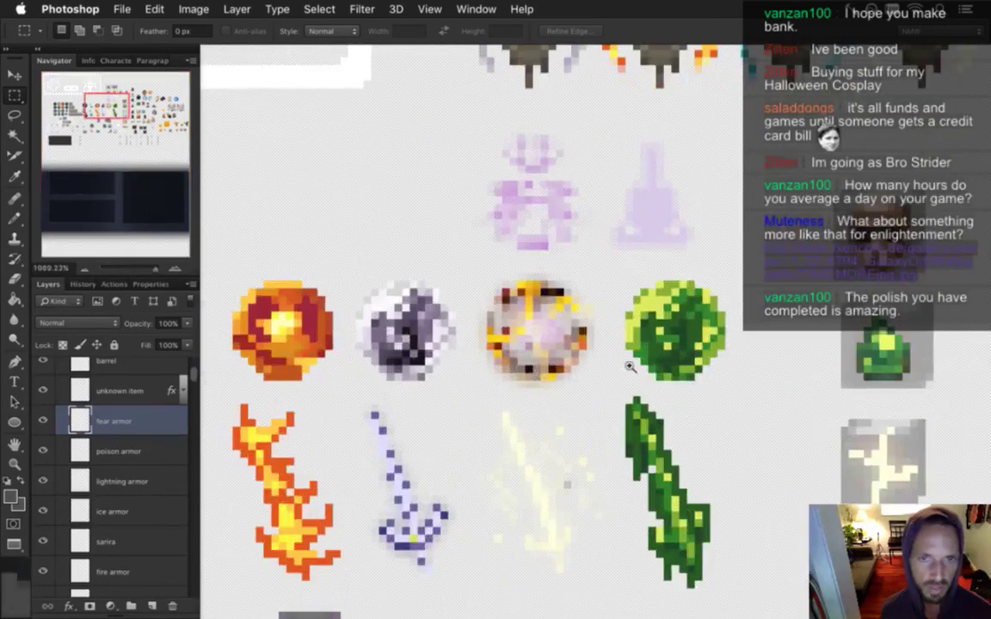
{"action": "scroll", "coordinate": [605, 371], "scroll_direction": "down", "scroll_amount": 5}
{"action": "scroll", "coordinate": [605, 366], "scroll_direction": "up", "scroll_amount": 5}
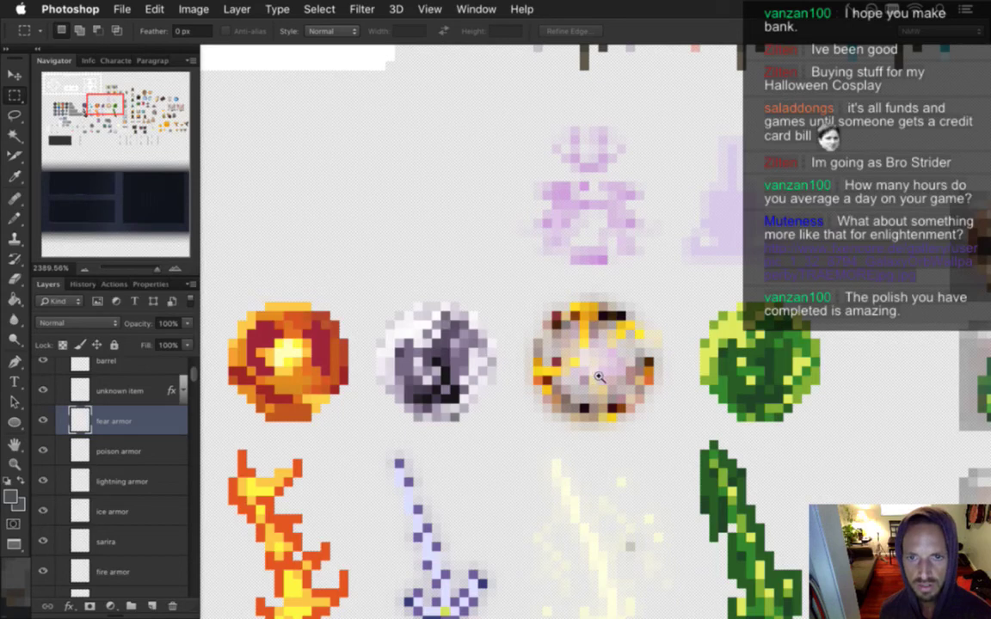
{"action": "scroll", "coordinate": [647, 361], "scroll_direction": "down", "scroll_amount": 5}
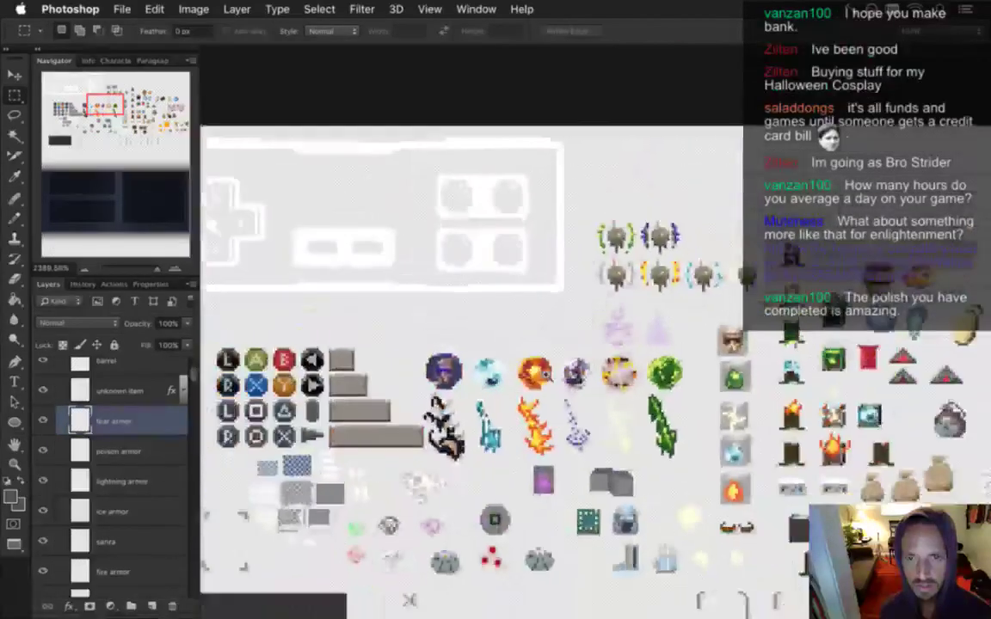
{"action": "scroll", "coordinate": [425, 374], "scroll_direction": "down", "scroll_amount": 3}
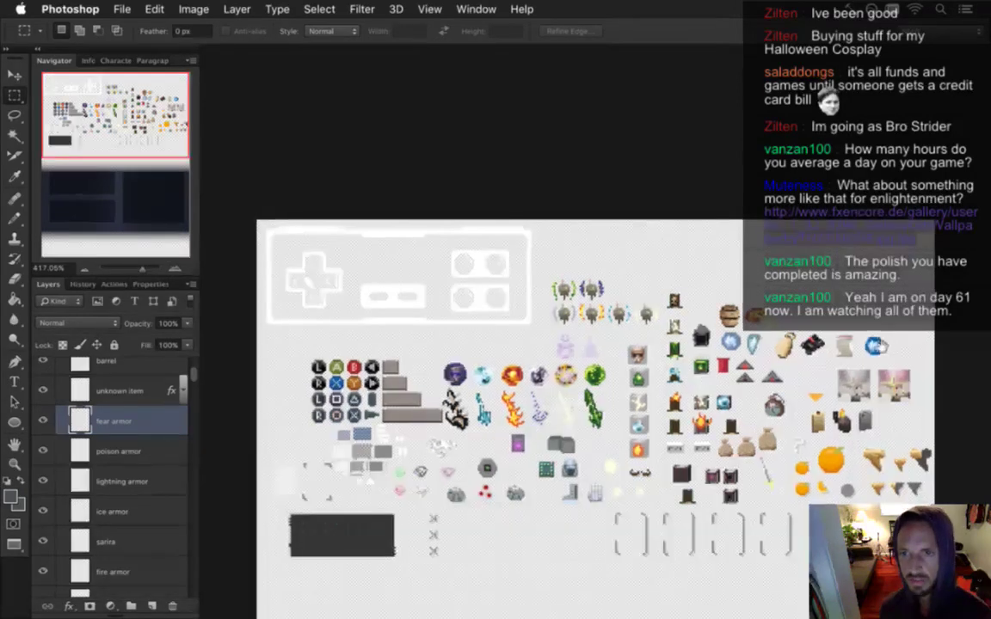
{"action": "scroll", "coordinate": [481, 413], "scroll_direction": "right", "scroll_amount": 5}
{"action": "scroll", "coordinate": [482, 413], "scroll_direction": "up", "scroll_amount": 1}
{"action": "scroll", "coordinate": [641, 363], "scroll_direction": "up", "scroll_amount": 5}
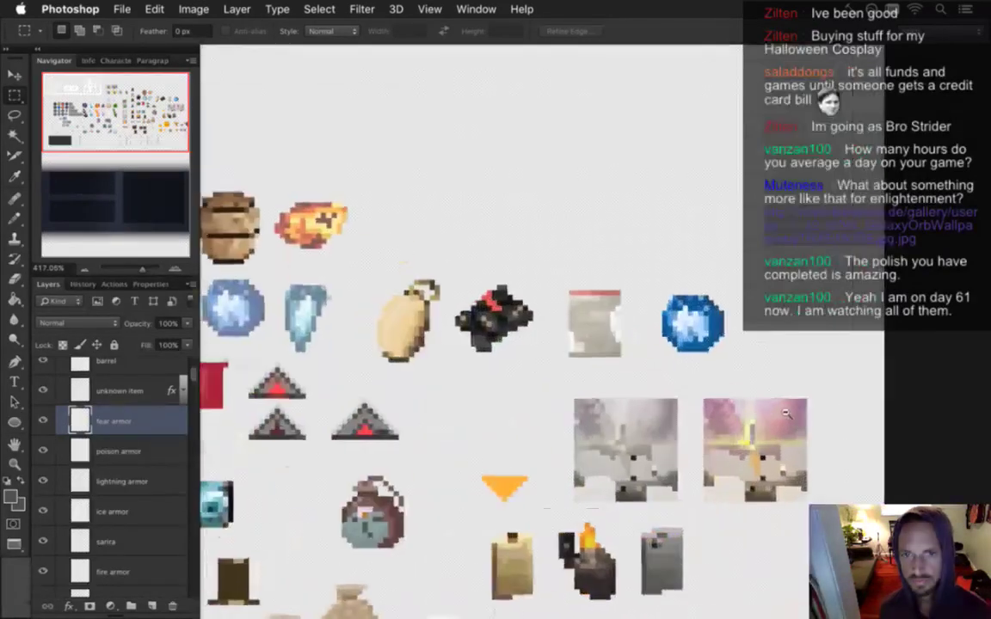
{"action": "scroll", "coordinate": [641, 385], "scroll_direction": "left", "scroll_amount": 2}
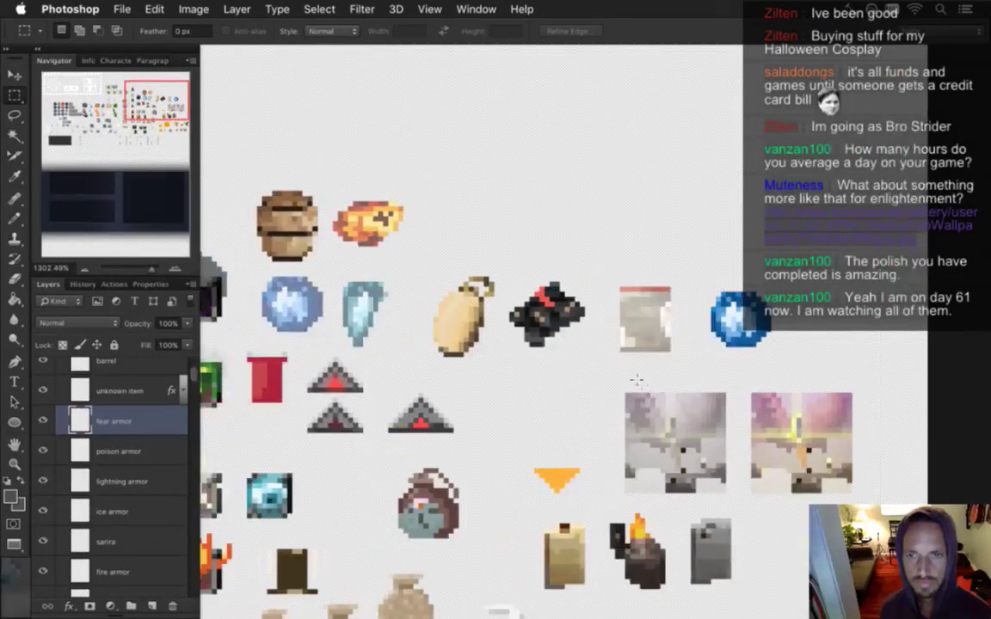
{"action": "left_click", "coordinate": [193, 8]}
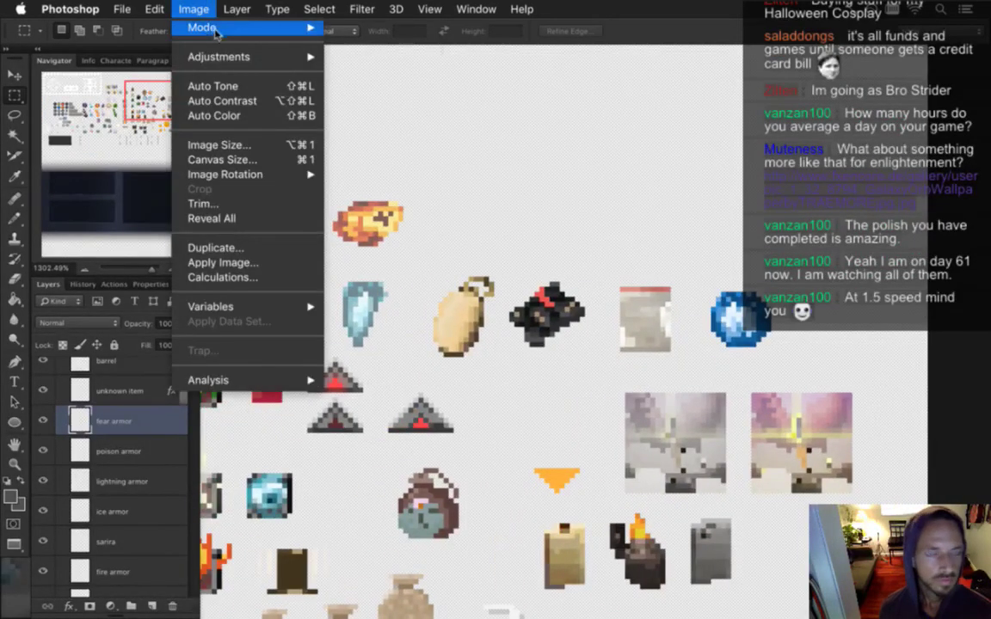
{"action": "mouse_move", "coordinate": [231, 12]}
{"action": "mouse_move", "coordinate": [194, 10]}
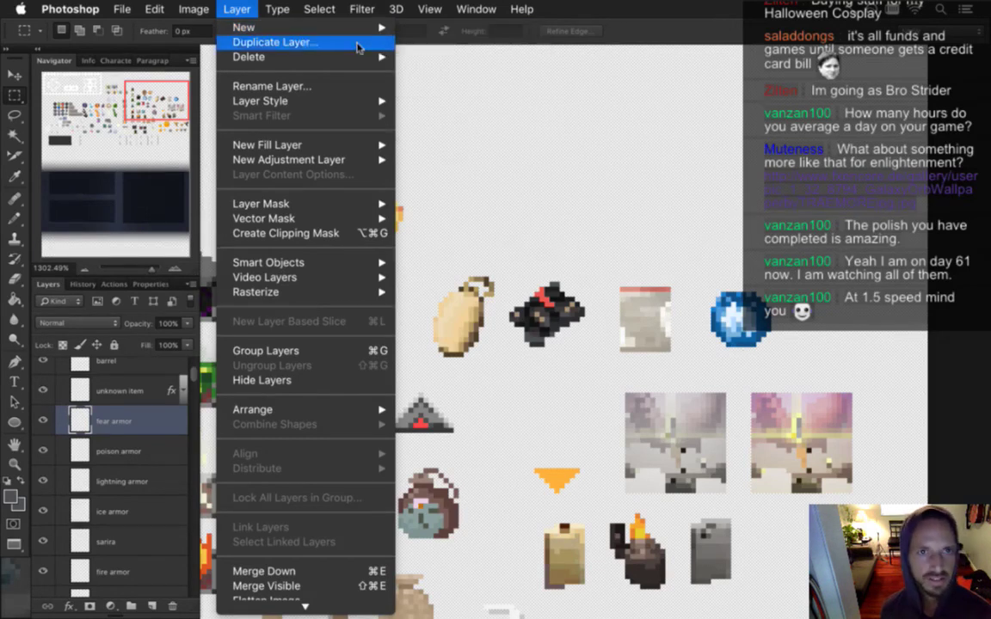
{"action": "mouse_move", "coordinate": [354, 163]}
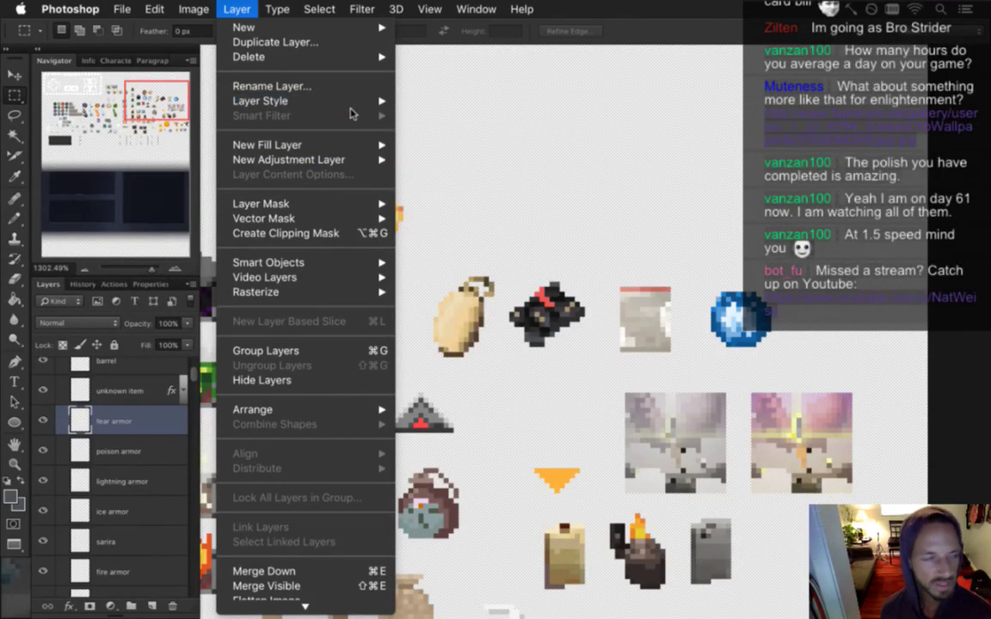
{"action": "mouse_move", "coordinate": [320, 57]}
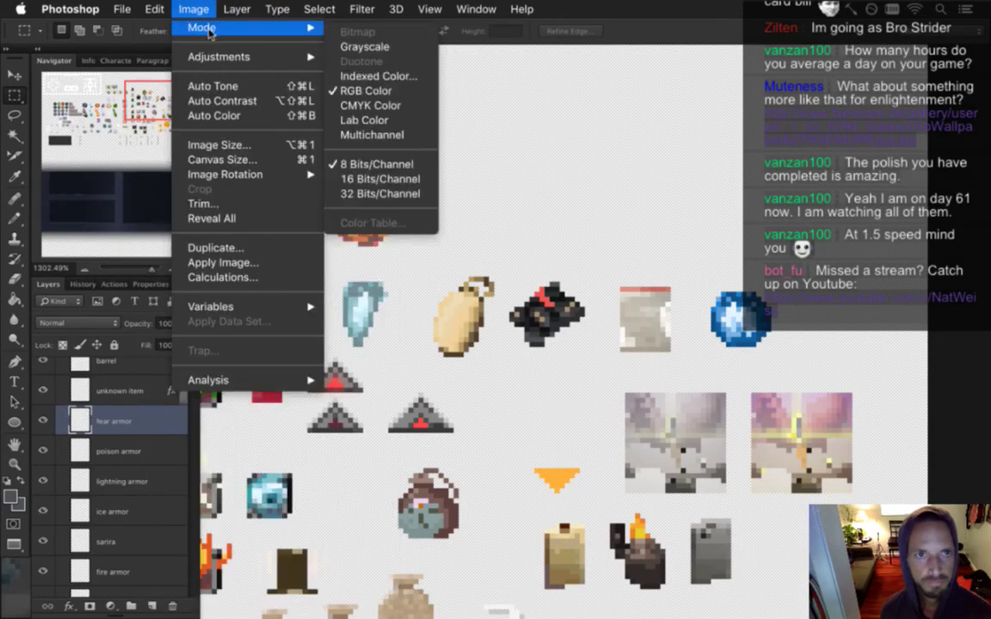
{"action": "left_click", "coordinate": [385, 156]}
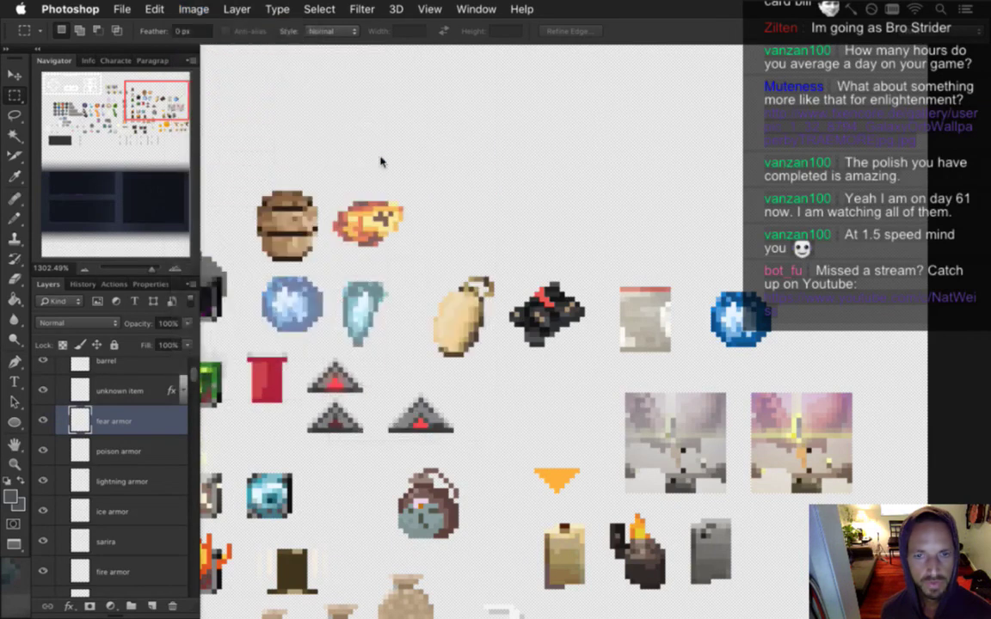
{"action": "mouse_move", "coordinate": [236, 258]}
{"action": "left_mouse_down"}
{"action": "mouse_move", "coordinate": [258, 277]}
{"action": "mouse_move", "coordinate": [251, 269]}
{"action": "left_mouse_up"}
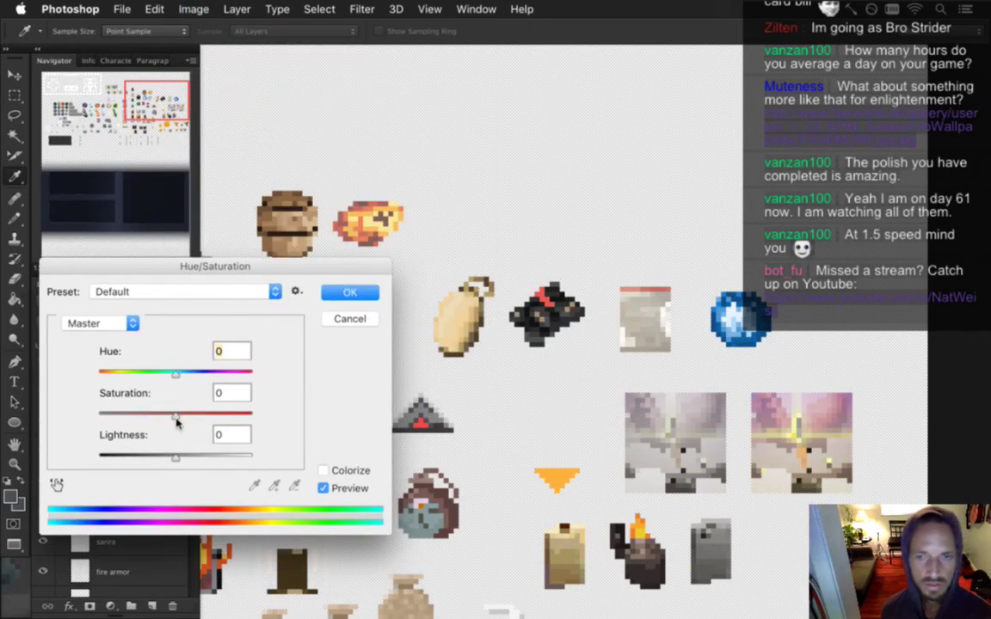
{"action": "left_click_drag", "start_coordinate": [176, 376], "coordinate": [197, 377]}
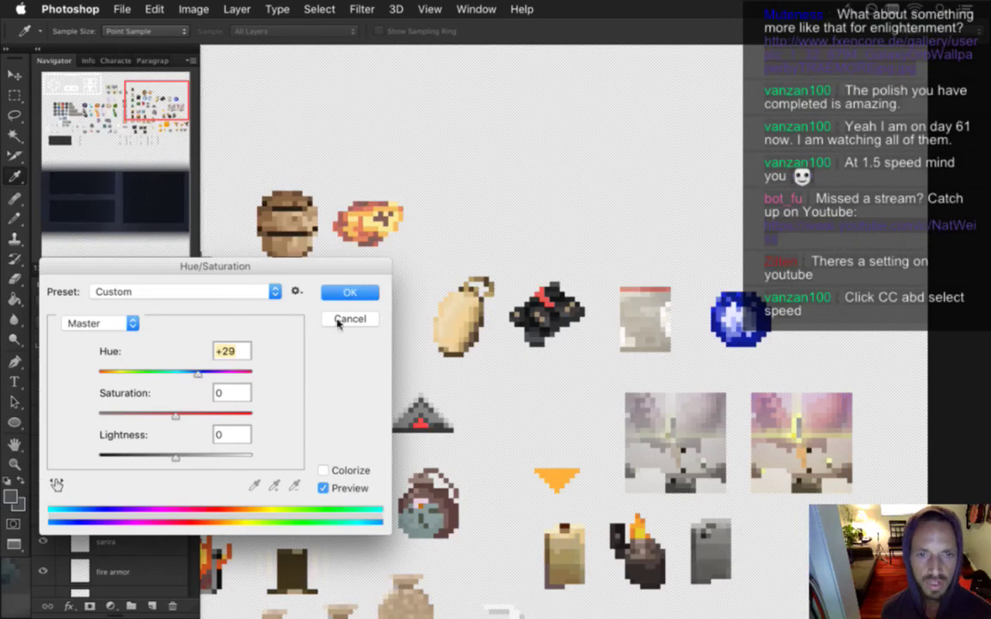
{"action": "key", "text": "Return"}
{"action": "key", "text": "m"}
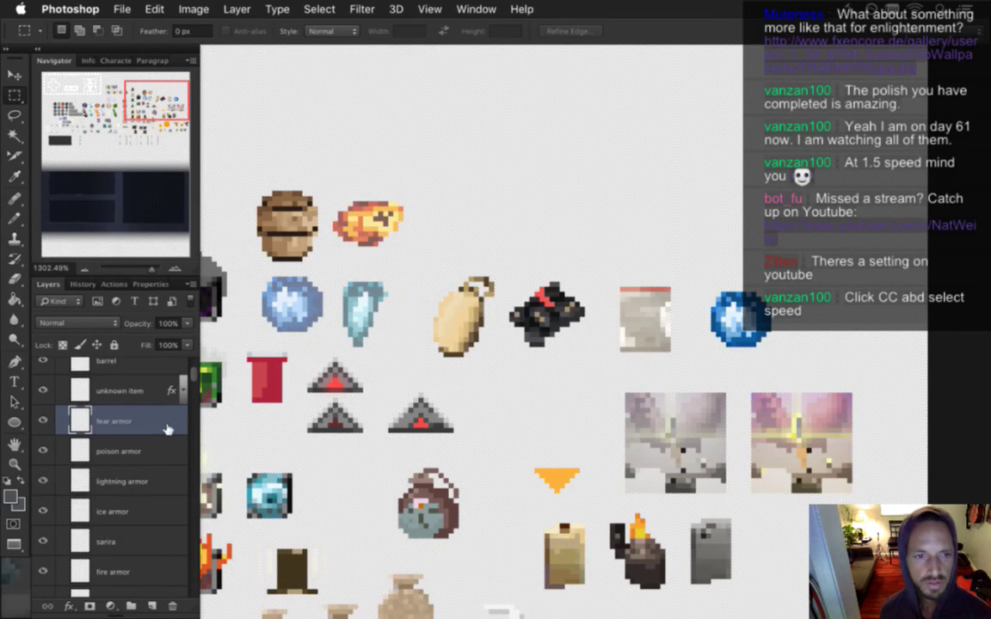
Step: Duplicate the fear armor layer, place the copy directly below it, and hide the original fear armor layer
{"action": "key", "text": "super+j"}
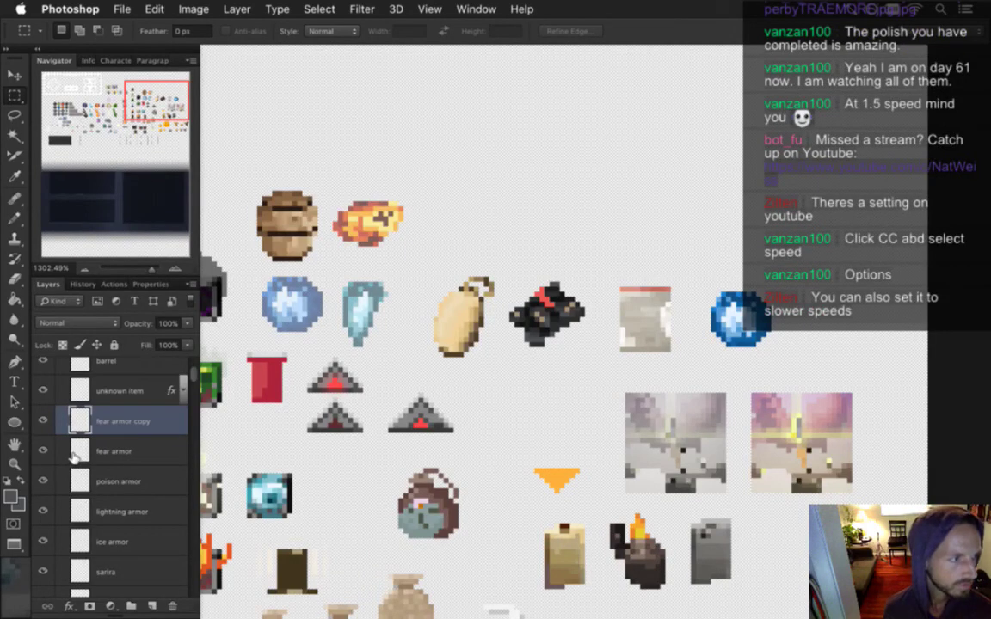
{"action": "left_click_drag", "start_coordinate": [80, 414], "coordinate": [98, 475]}
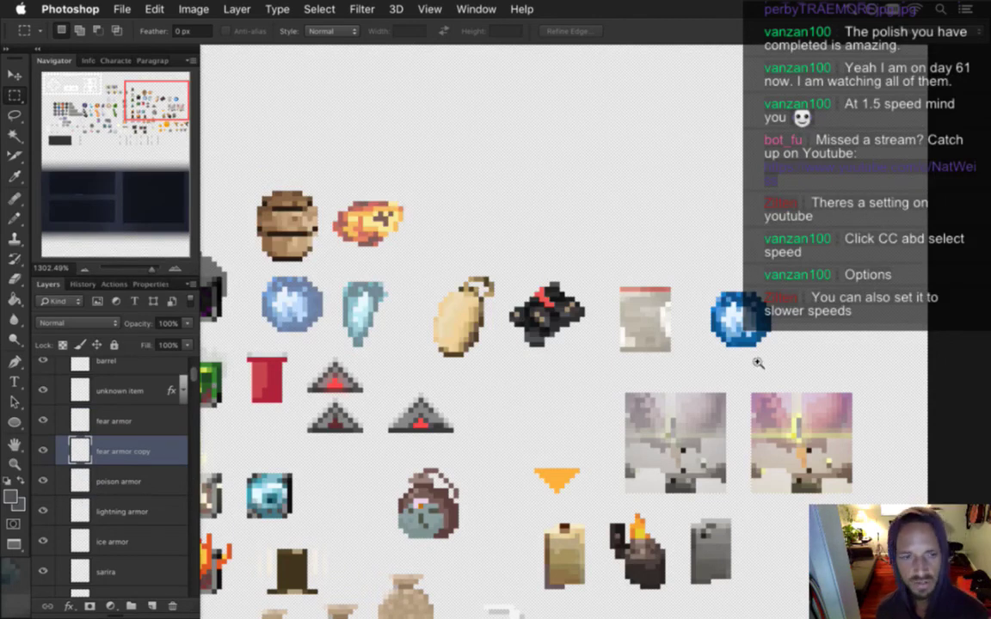
{"action": "scroll", "coordinate": [756, 367], "scroll_direction": "up", "scroll_amount": 3}
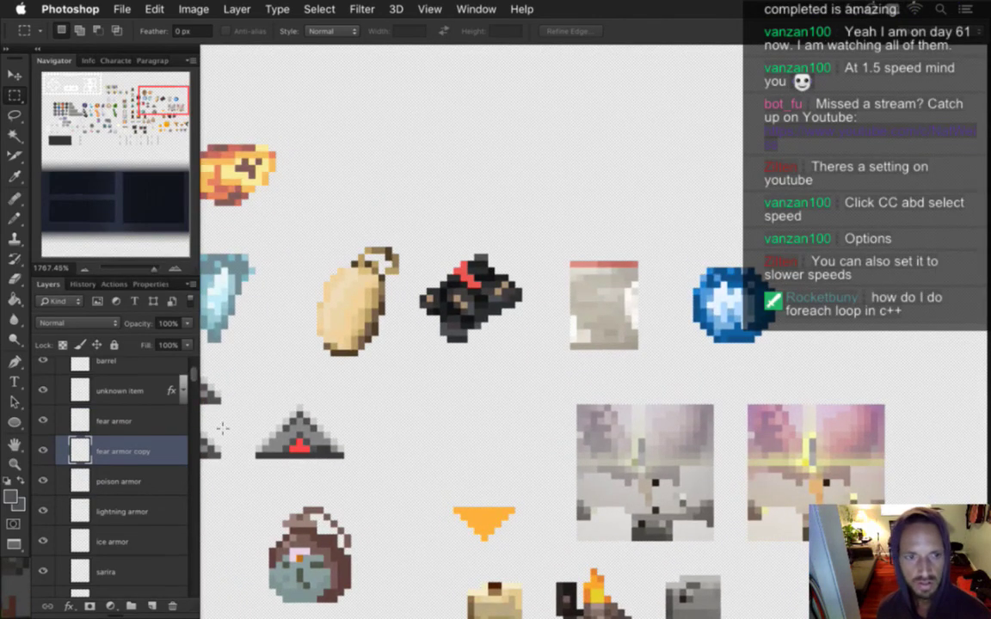
{"action": "left_click", "coordinate": [43, 421]}
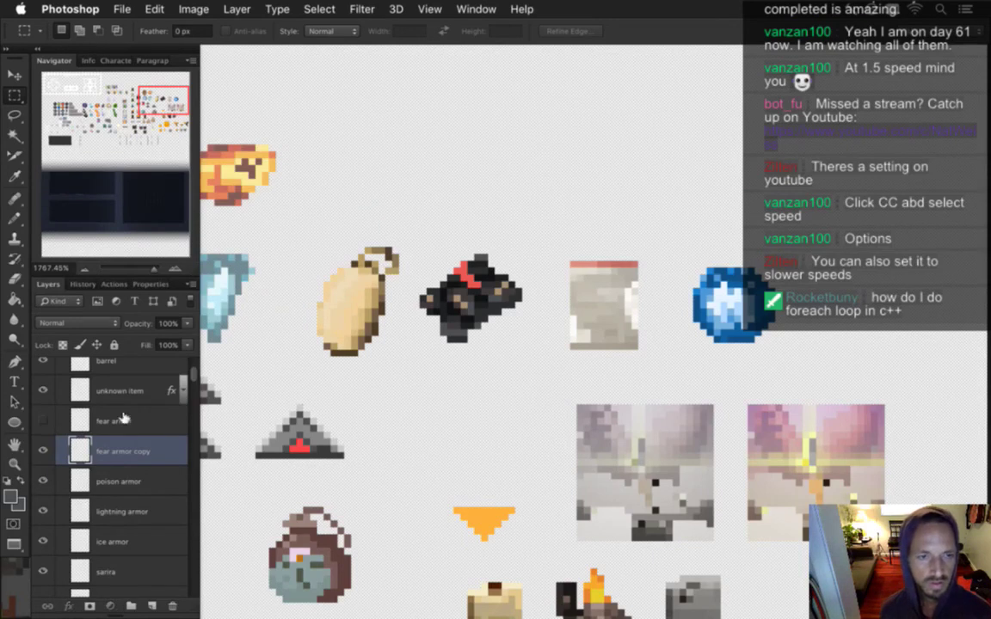
Step: Leave the image adjustments unused and switch to the Songbringer project in Xcode
{"action": "left_click", "coordinate": [188, 9]}
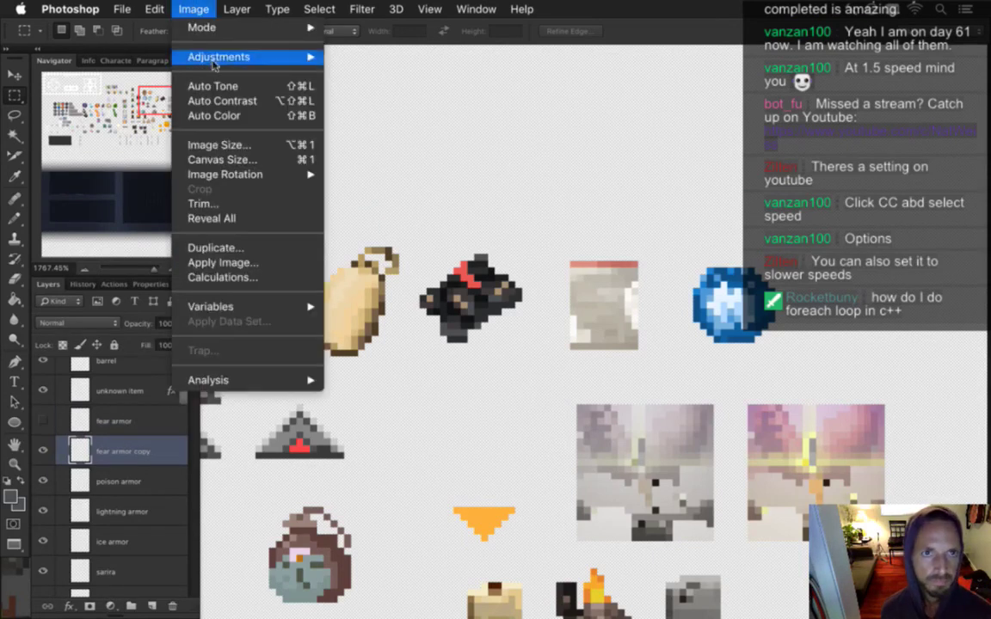
{"action": "mouse_move", "coordinate": [215, 56]}
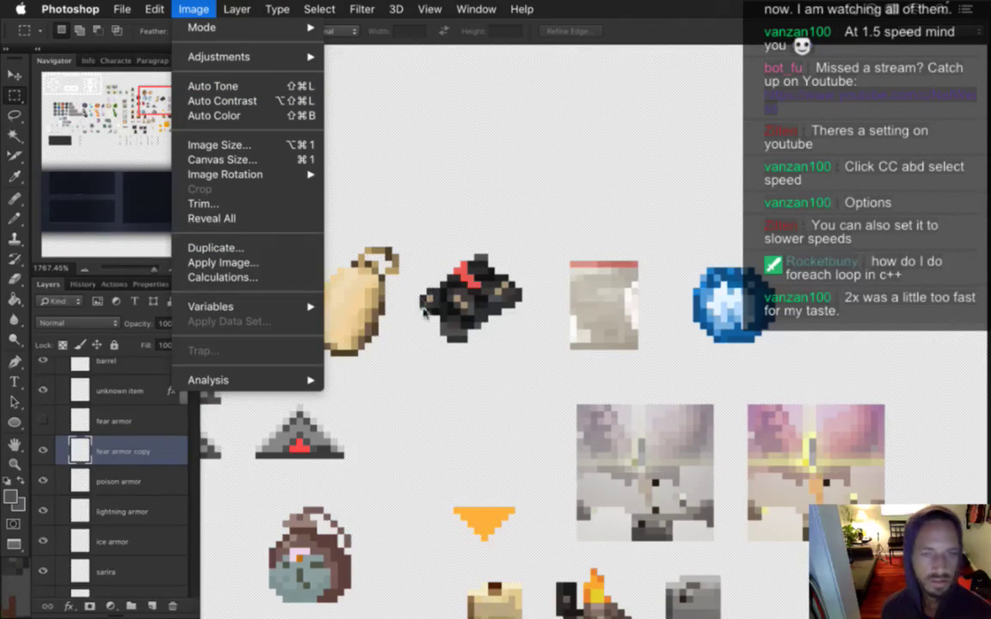
{"action": "key", "text": "super+Tab"}
{"action": "key", "text": "super+Tab"}
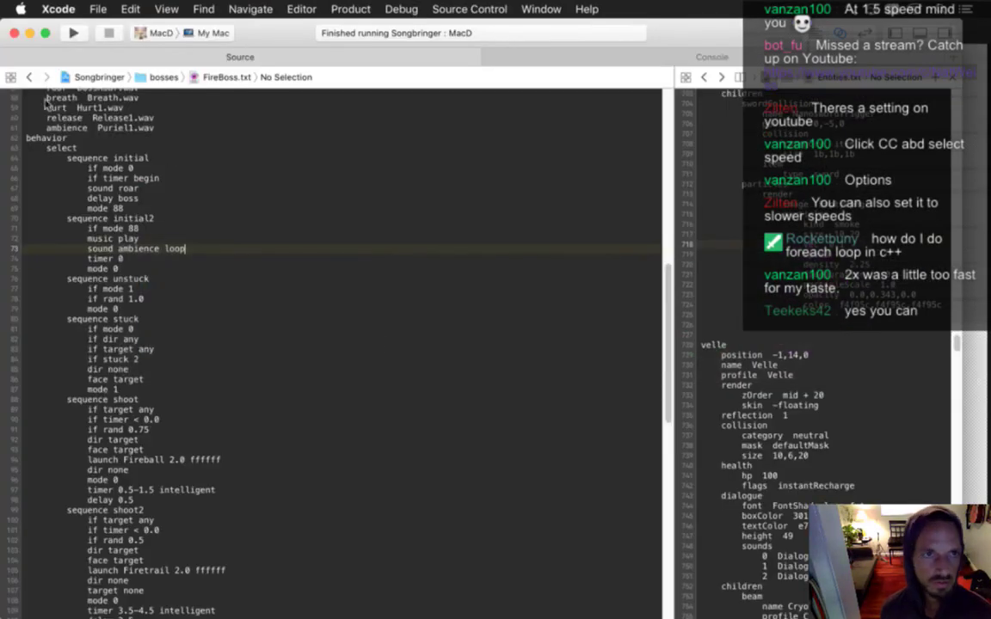
Step: Go back to Flux.cpp and add the declaration vector<int> alskjflas({1,2,3}); below the death animation sprite frame code
{"action": "left_click", "coordinate": [31, 77]}
{"action": "left_click", "coordinate": [29, 78]}
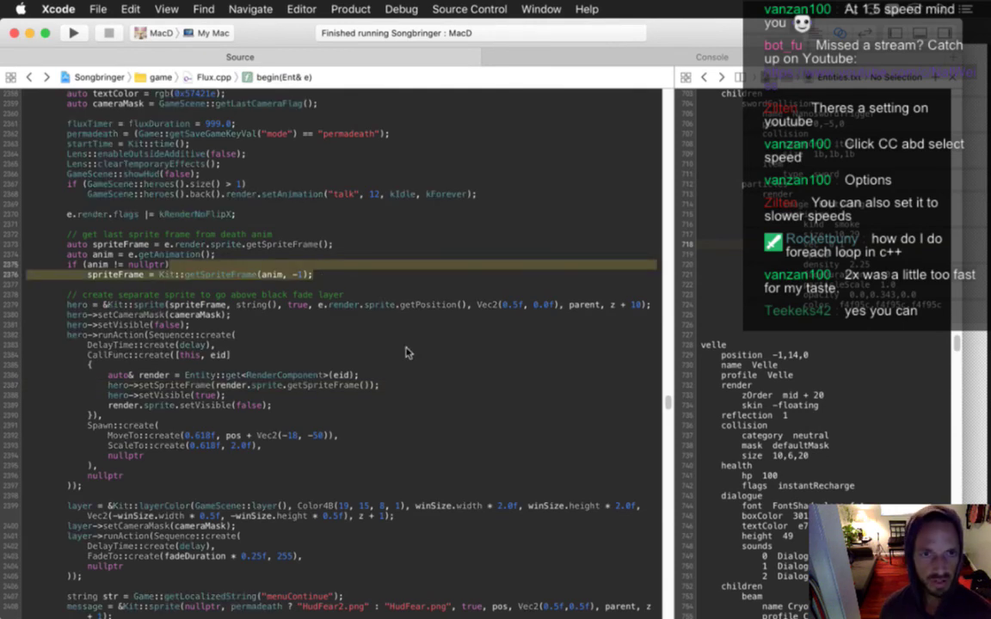
{"action": "key", "text": "Return"}
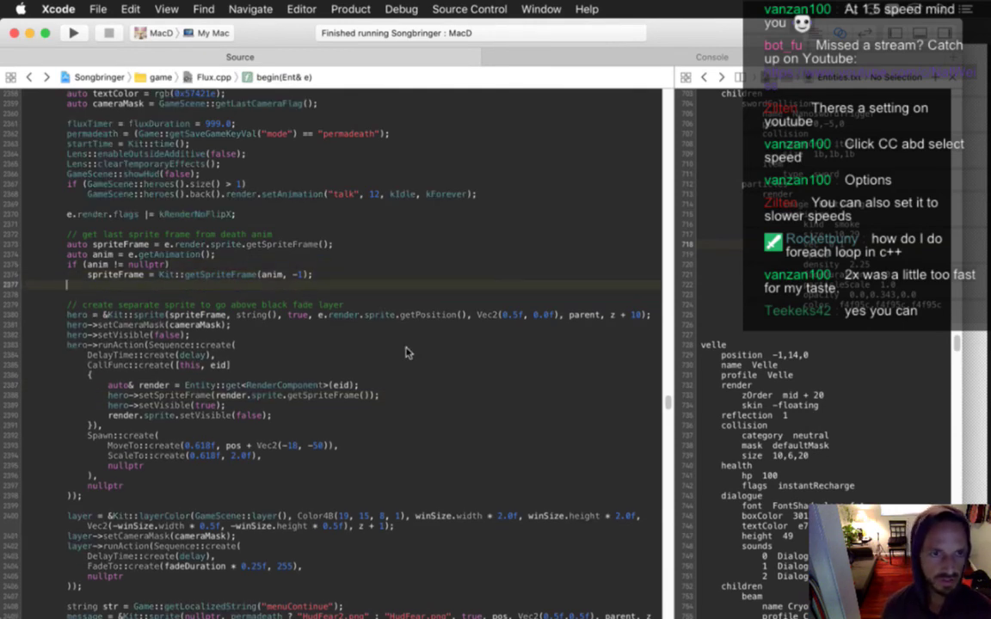
{"action": "key", "text": "Return"}
{"action": "key", "text": "Return"}
{"action": "type", "text": "vector<int"}
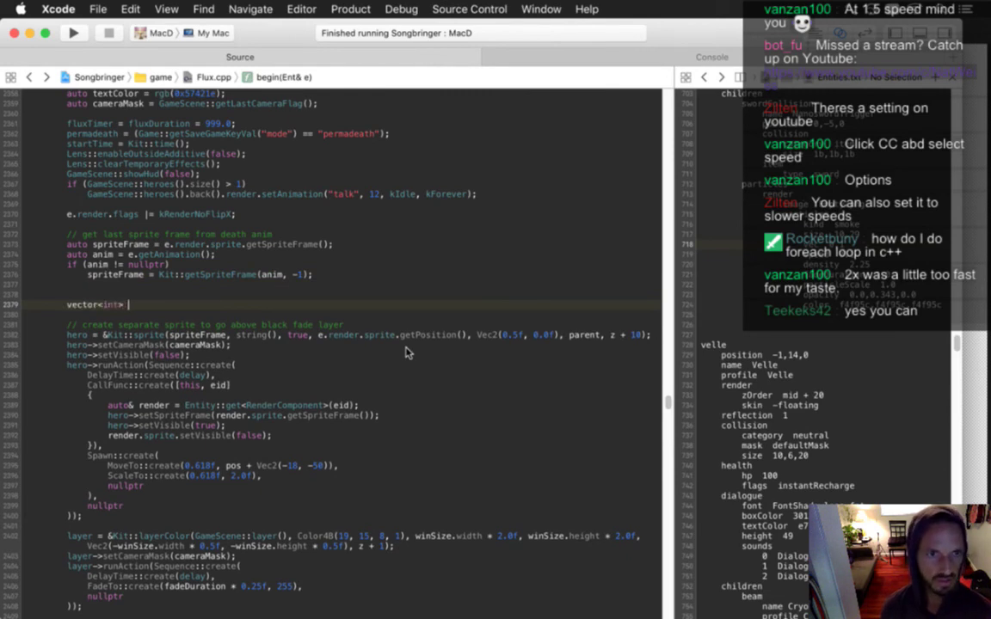
{"action": "type", "text": "> alskjflas"}
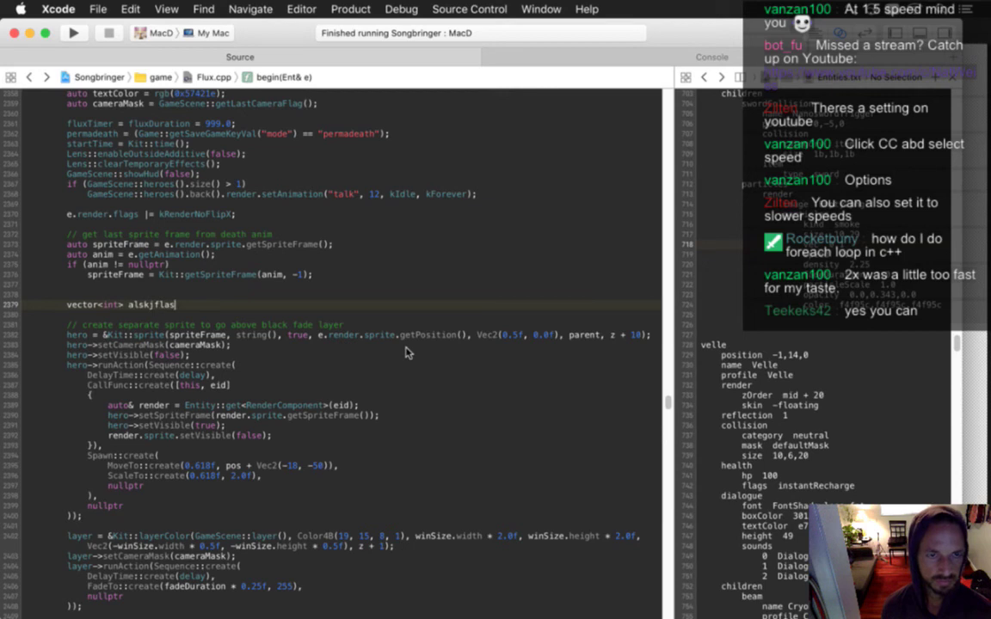
{"action": "type", "text": "{1,2,3"}
{"action": "key", "text": "Left"}
{"action": "key", "text": "Left"}
{"action": "key", "text": "Left"}
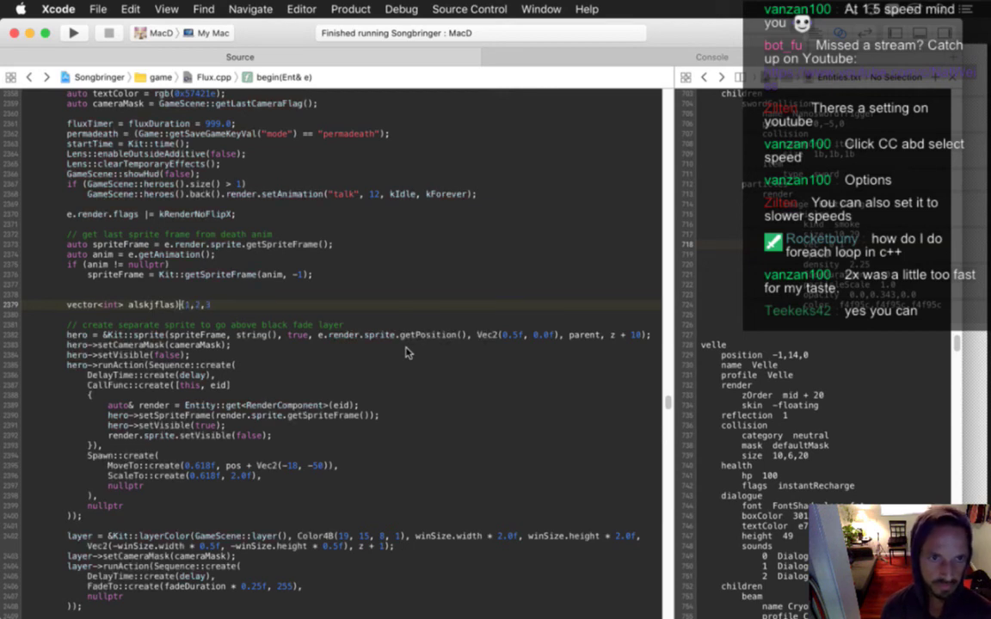
{"action": "type", "text": "});"}
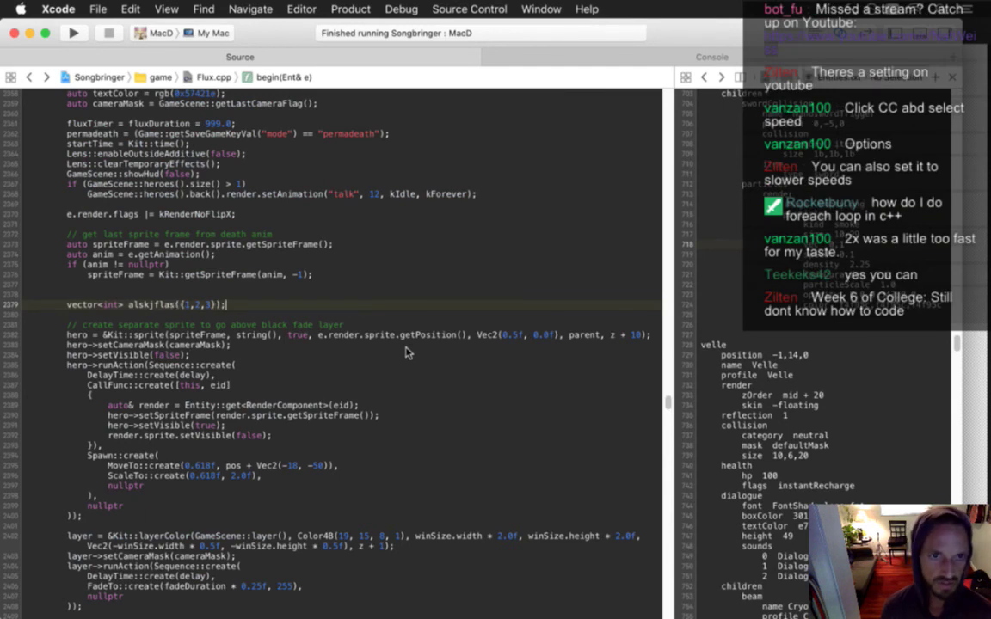
Step: Write a for (auto& o : alskjflas) loop containing an if (o == 1) check with the placeholder body kjaslfkjaslf
{"action": "key", "text": "Return"}
{"action": "key", "text": "Return"}
{"action": "type", "text": "for (auto& "}
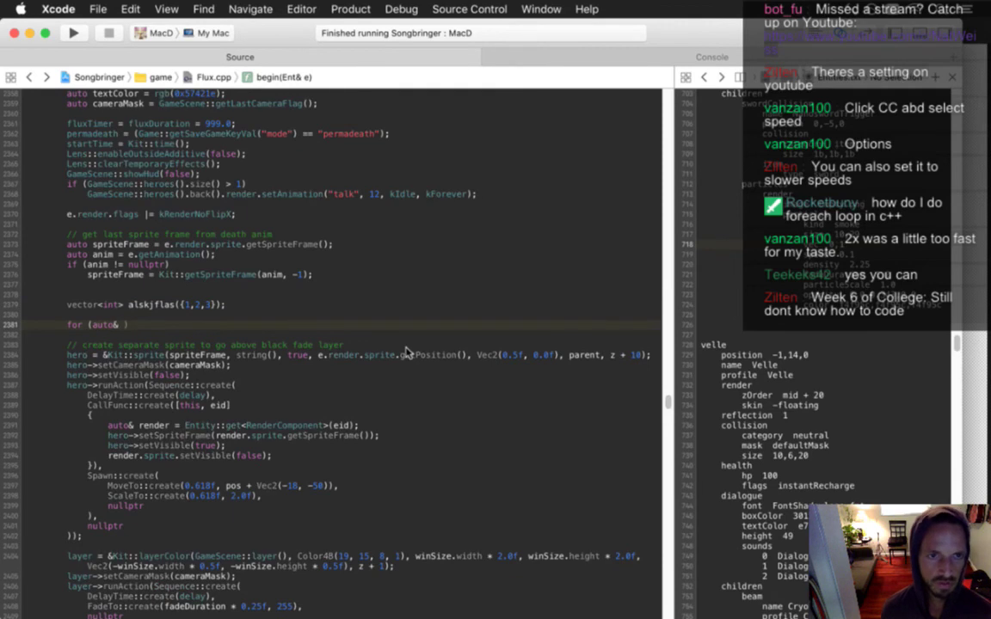
{"action": "type", "text": "o "}
{"action": "type", "text": ": alsk"}
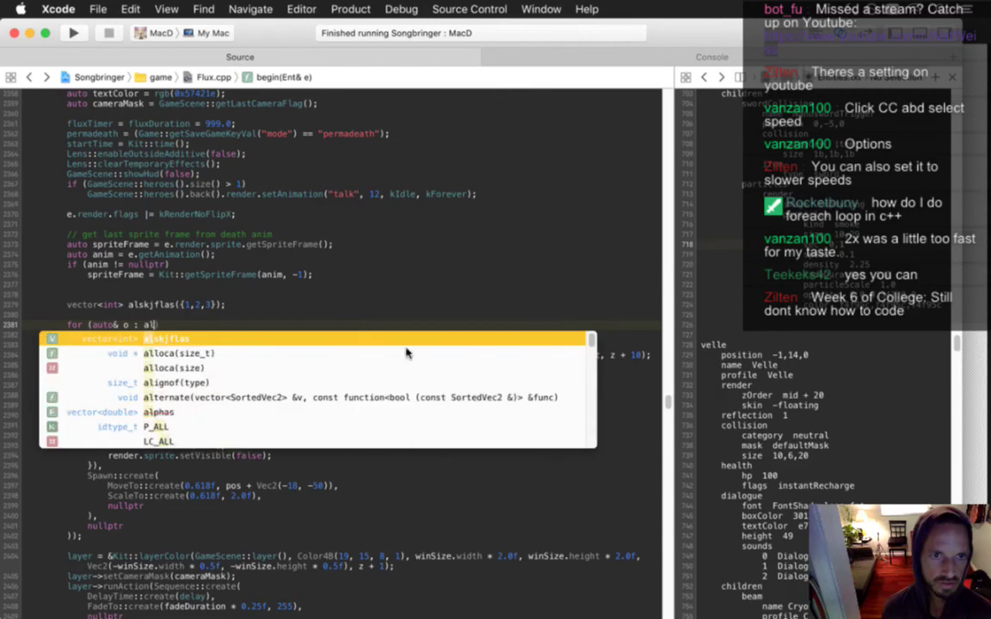
{"action": "key", "text": "Return"}
{"action": "type", "text": ")"}
{"action": "key", "text": "Return"}
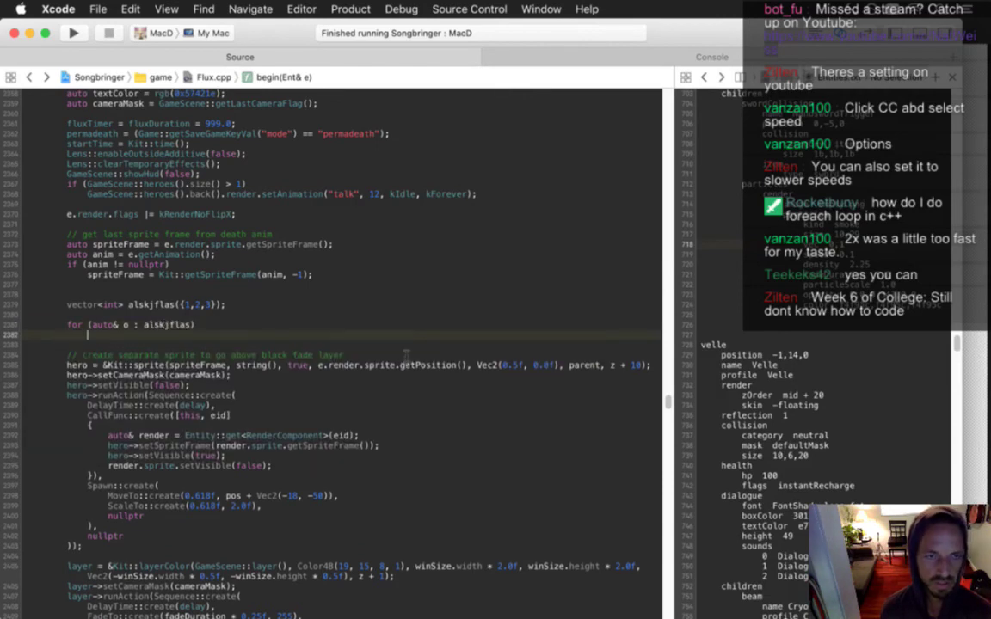
{"action": "type", "text": "{"}
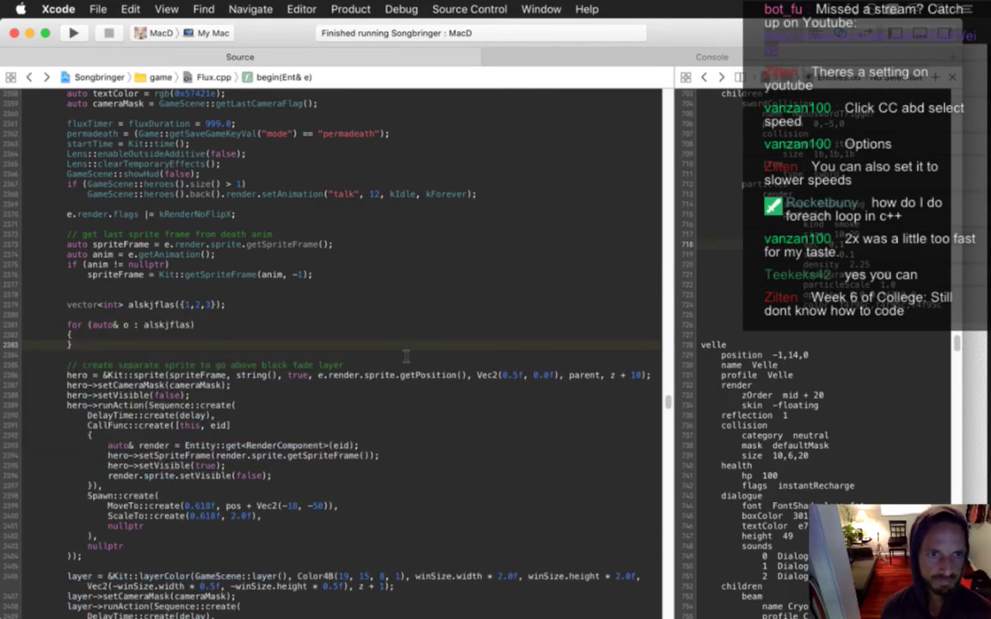
{"action": "key", "text": "Return"}
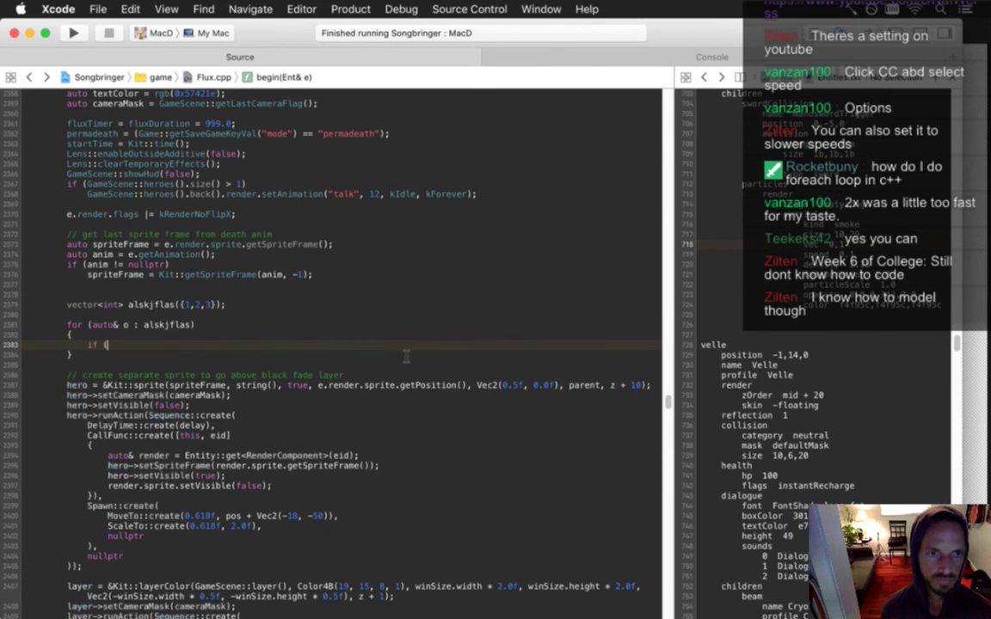
{"action": "type", "text": "if (o == 1)"}
{"action": "key", "text": "Return"}
{"action": "type", "text": "kjaslfkjaslf"}
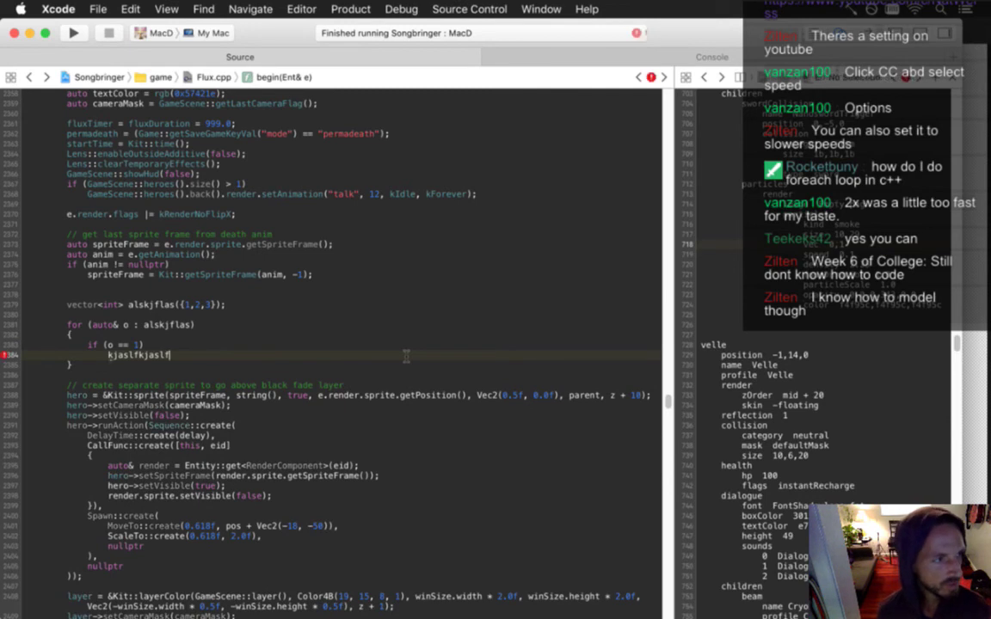
Step: Undo the example vector and for-each loop code in Flux.cpp
{"action": "key", "text": "Up"}
{"action": "key", "text": "Up"}
{"action": "key", "text": "Up"}
{"action": "key", "text": "Up"}
{"action": "key", "text": "Down"}
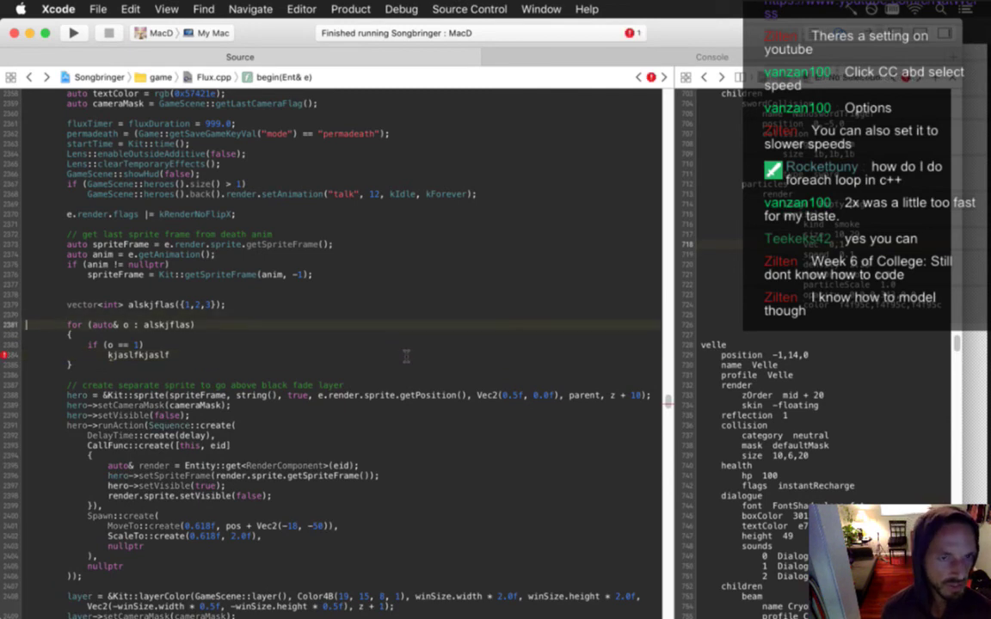
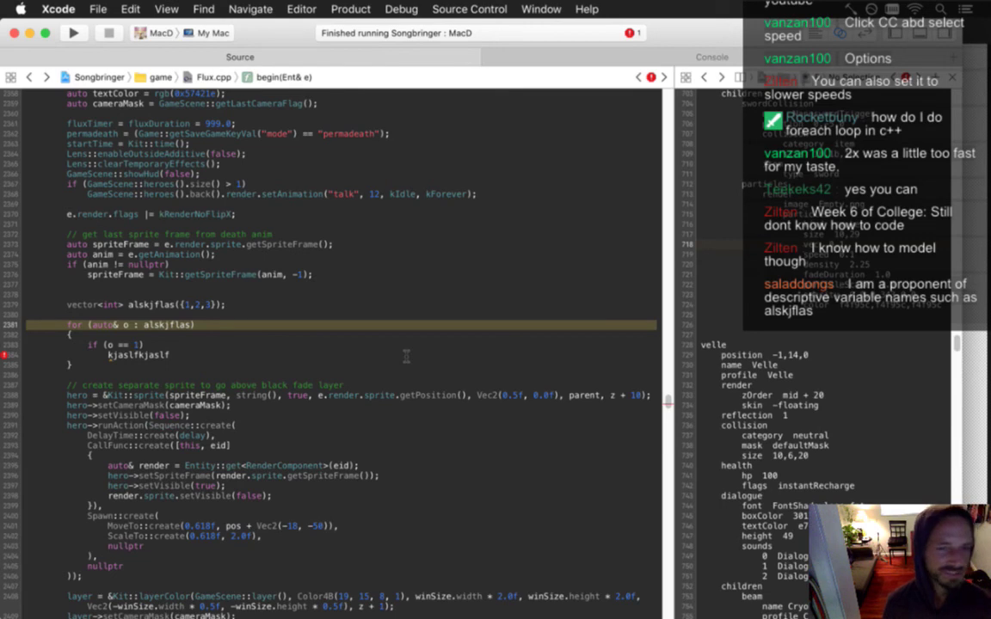
{"action": "key", "text": "Up"}
{"action": "key", "text": "Up"}
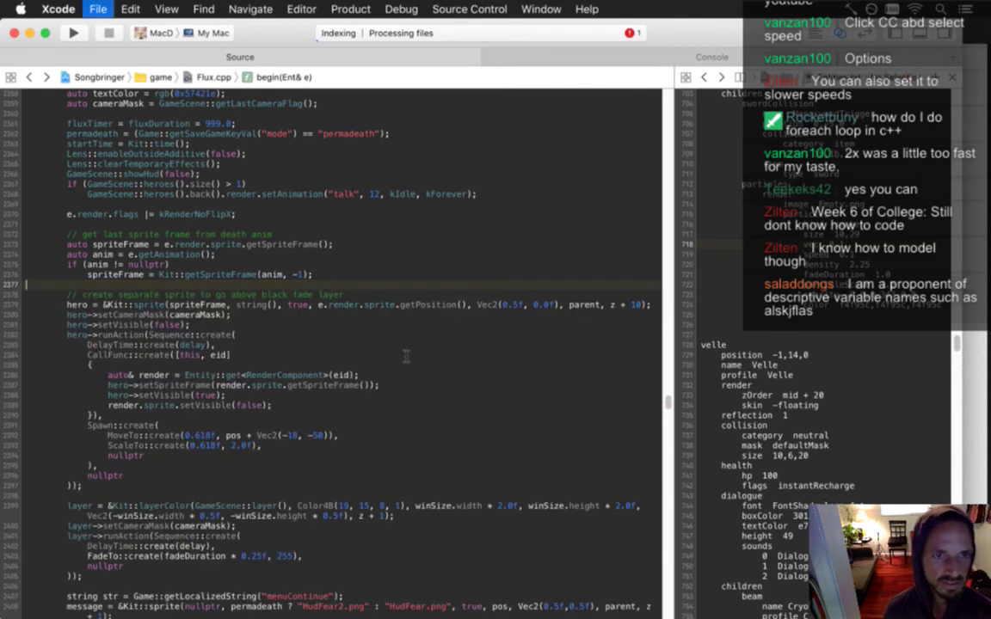
Step: Switch to Photoshop, shift the fear armor copy layer's hue to purple with Hue/Saturation, and show the original fear armor layer above it
{"action": "key", "text": "super+Tab"}
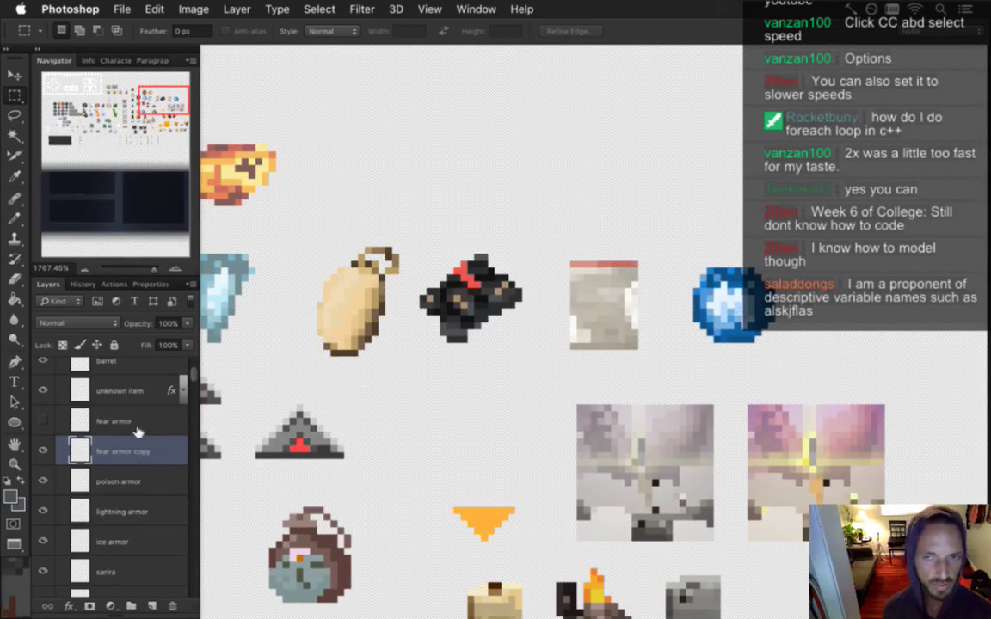
{"action": "left_click", "coordinate": [193, 8]}
{"action": "mouse_move", "coordinate": [228, 34]}
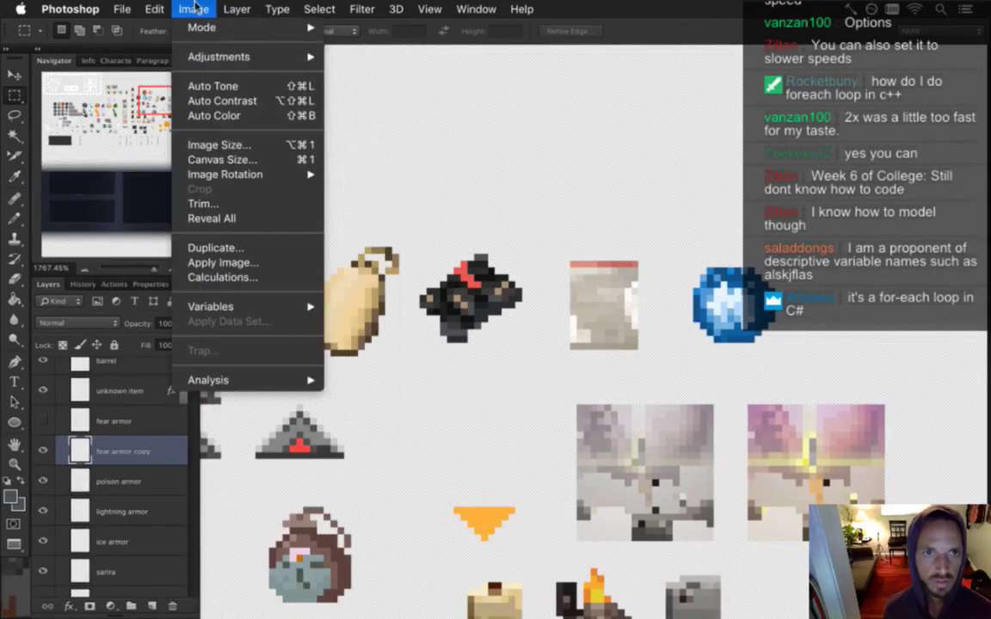
{"action": "mouse_move", "coordinate": [203, 56]}
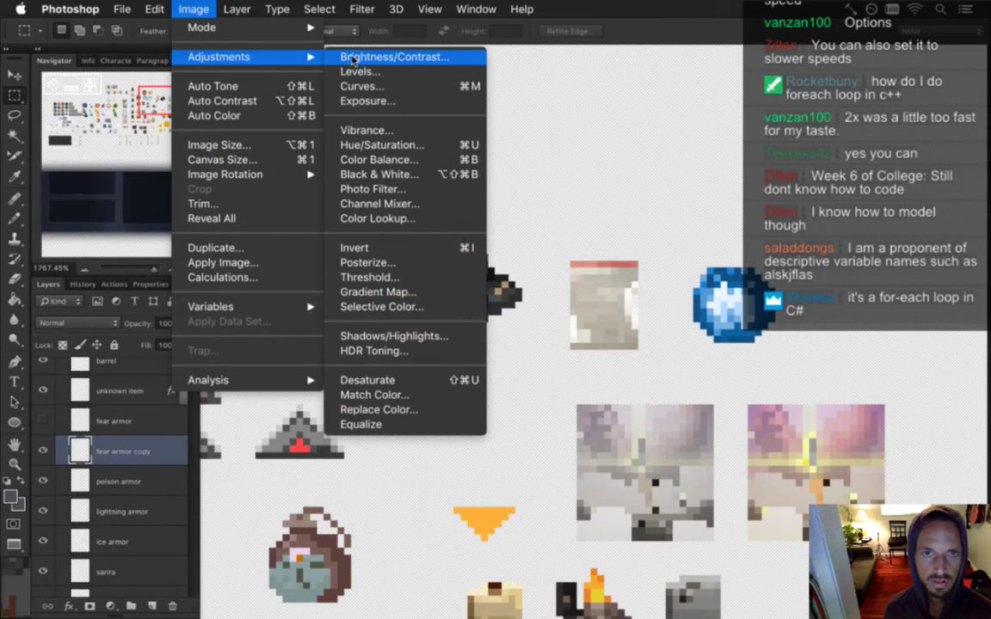
{"action": "left_click", "coordinate": [375, 145]}
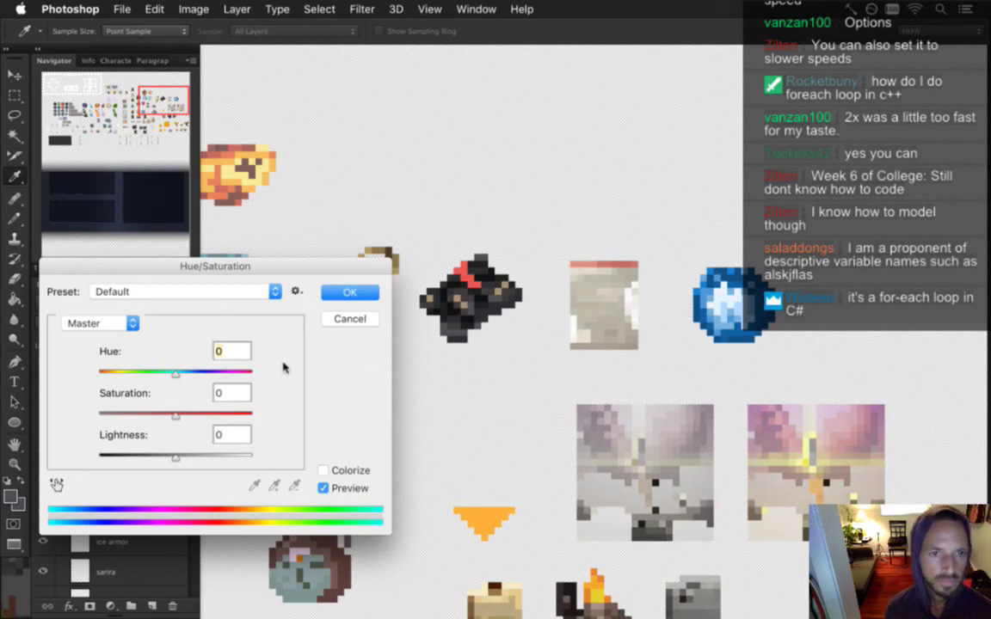
{"action": "left_click_drag", "start_coordinate": [177, 376], "coordinate": [255, 376]}
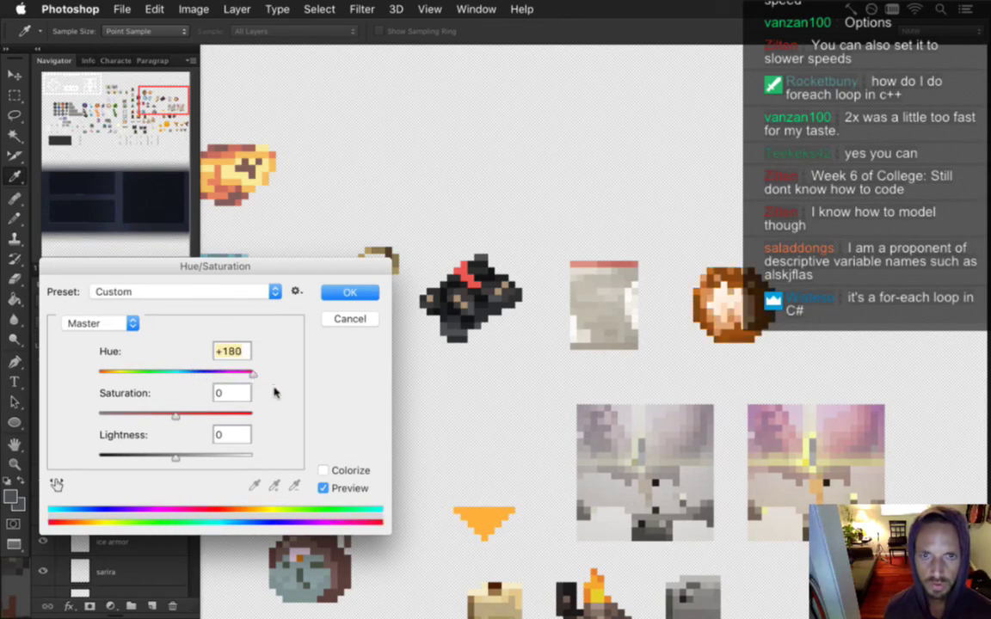
{"action": "left_click_drag", "start_coordinate": [249, 375], "coordinate": [221, 374]}
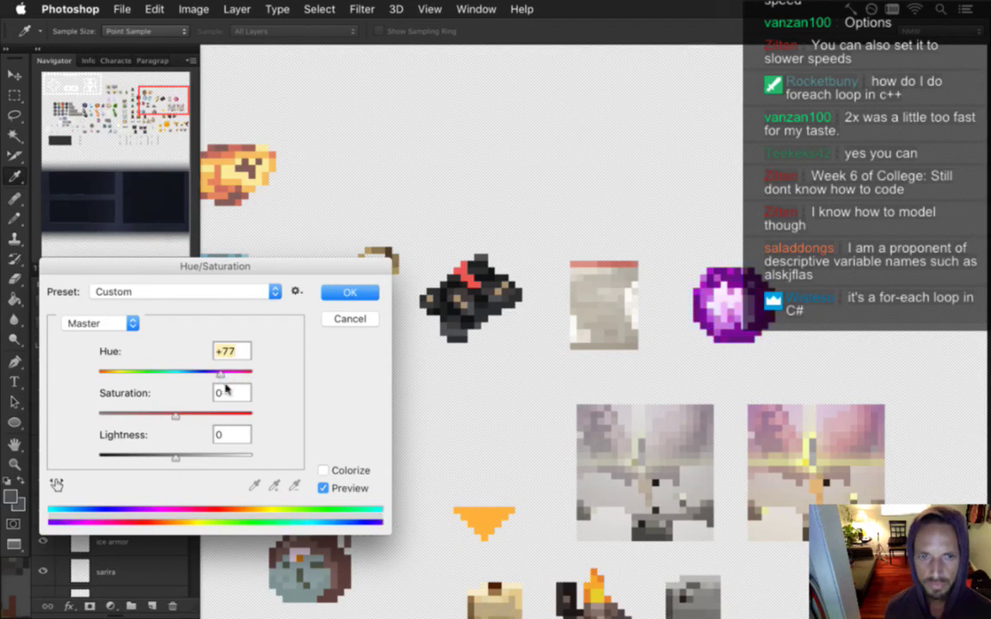
{"action": "left_click_drag", "start_coordinate": [221, 376], "coordinate": [225, 377]}
{"action": "key", "text": "Return"}
{"action": "key", "text": "m"}
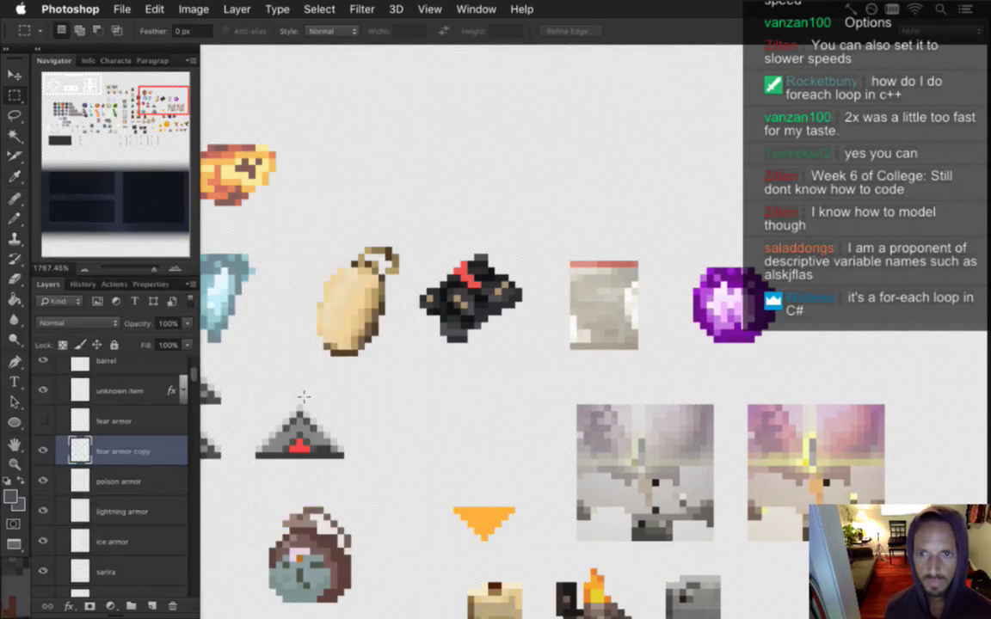
{"action": "left_click", "coordinate": [43, 420]}
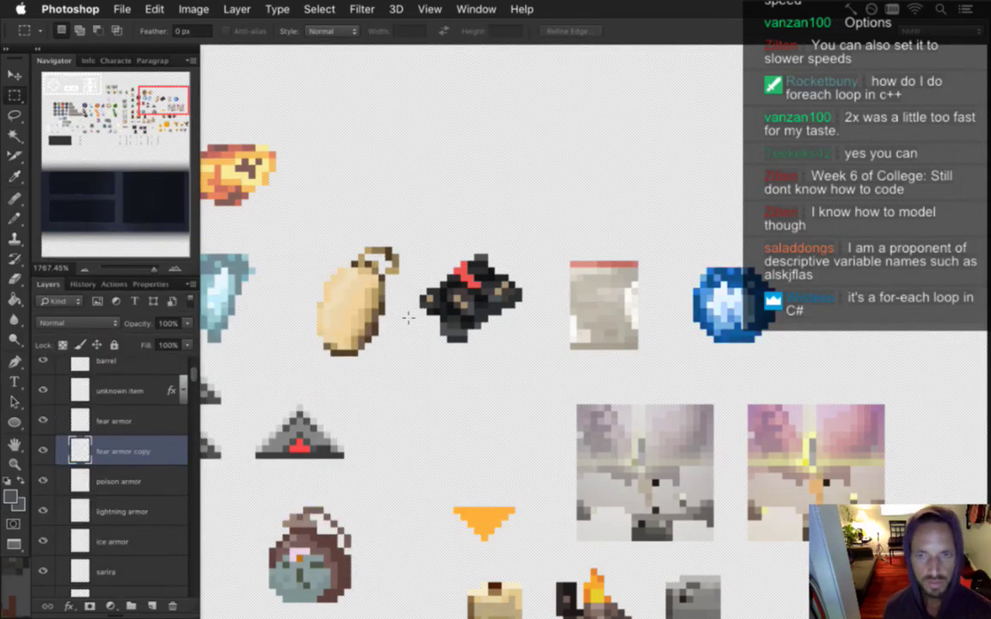
Step: Erase the outer ring of the blue orb on the fear armor layer to expose the purple copy beneath
{"action": "left_click", "coordinate": [100, 416]}
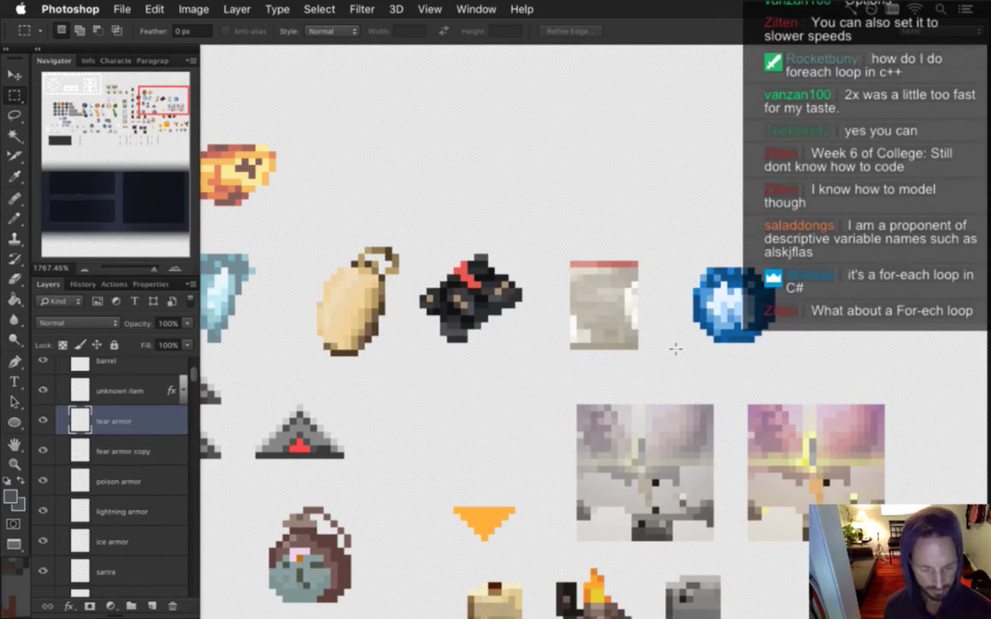
{"action": "key", "text": "b"}
{"action": "left_click_drag", "start_coordinate": [697, 344], "coordinate": [728, 343]}
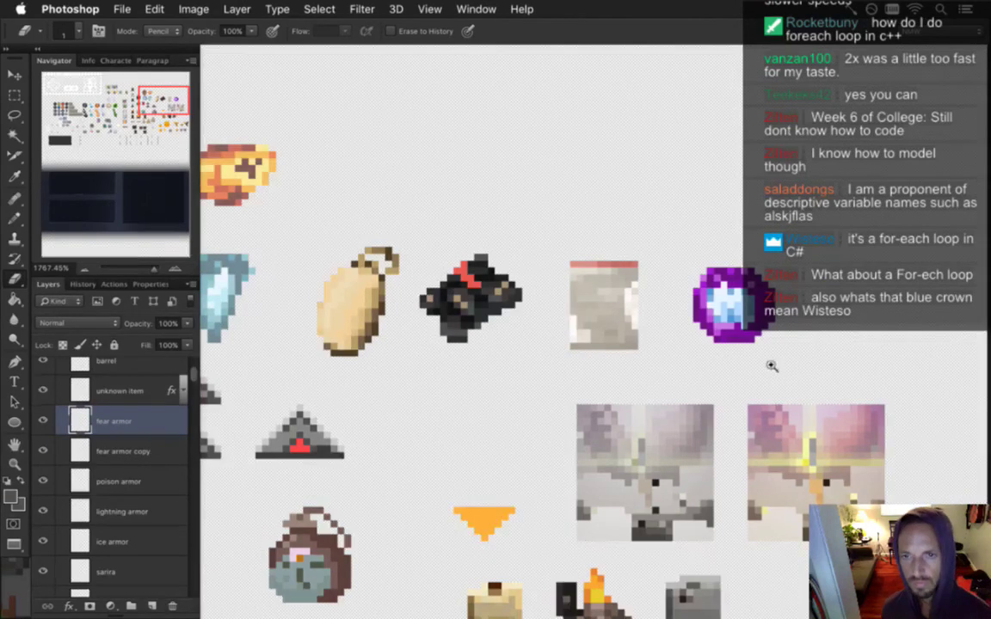
Step: Undo all the eraser strokes on the fear armor orb
{"action": "scroll", "coordinate": [782, 368], "scroll_direction": "up", "scroll_amount": 2}
{"action": "key", "text": "super+alt+z"}
{"action": "key", "text": "super+alt+z"}
{"action": "key", "text": "super+alt+z"}
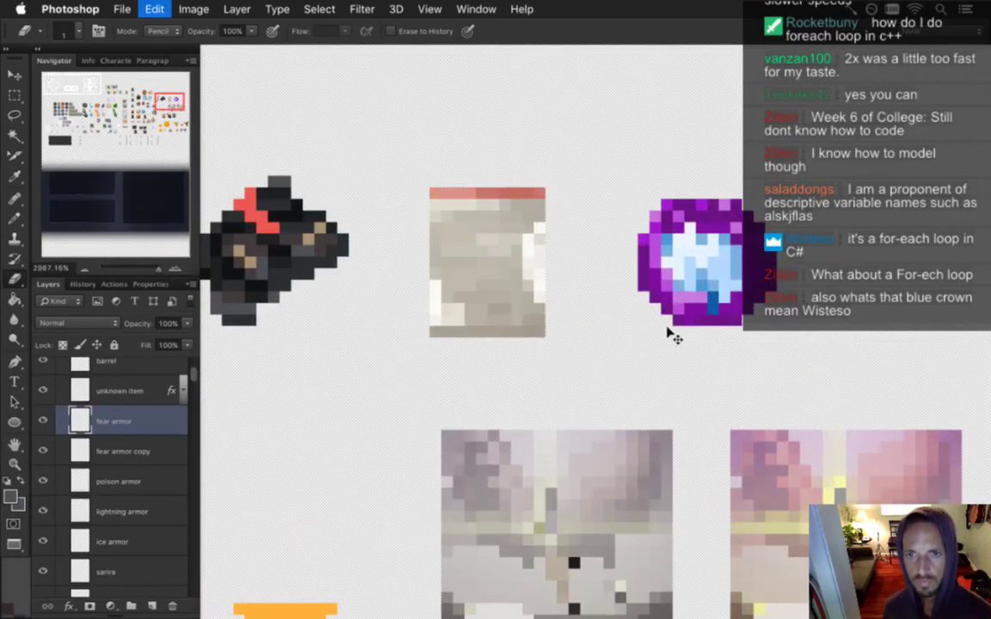
{"action": "key", "text": "super+alt+z"}
{"action": "key", "text": "super+alt+z"}
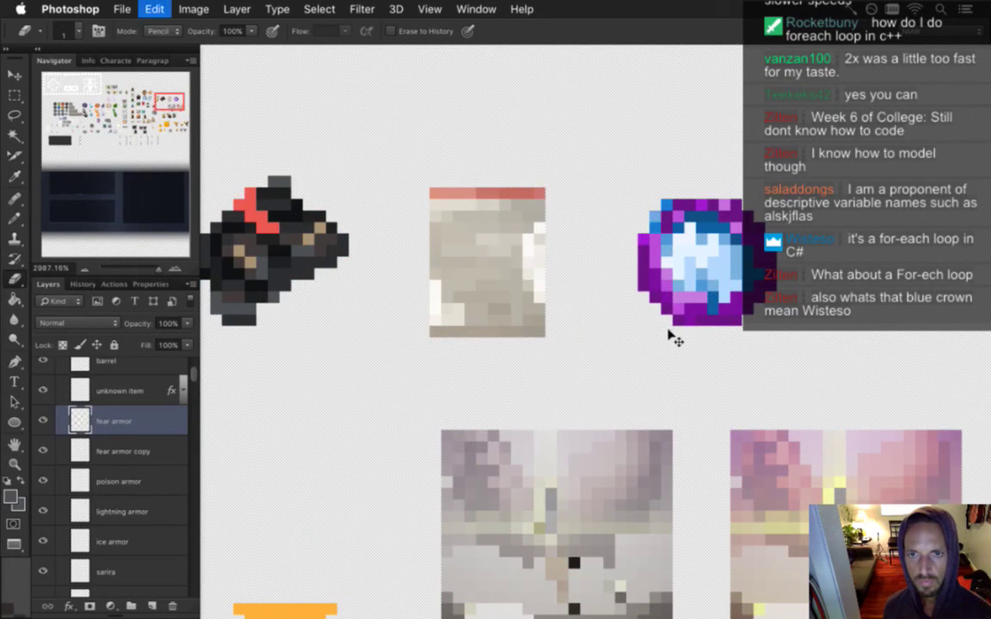
{"action": "key", "text": "super+alt+z"}
{"action": "key", "text": "super+alt+z"}
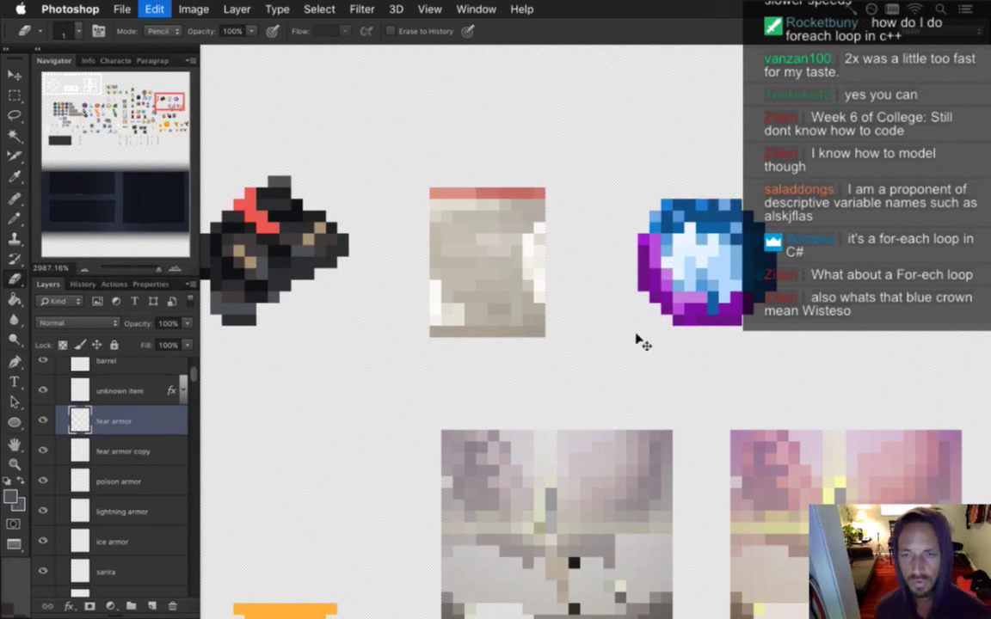
{"action": "key", "text": "super+alt+z"}
{"action": "key", "text": "super+alt+z"}
{"action": "key", "text": "super+alt+z"}
{"action": "key", "text": "super+alt+z"}
{"action": "key", "text": "super+alt+z"}
{"action": "key", "text": "super+alt+z"}
{"action": "key", "text": "super+alt+z"}
{"action": "key", "text": "super+alt+z"}
{"action": "key", "text": "super+alt+z"}
{"action": "key", "text": "super+alt+z"}
{"action": "key", "text": "super+alt+z"}
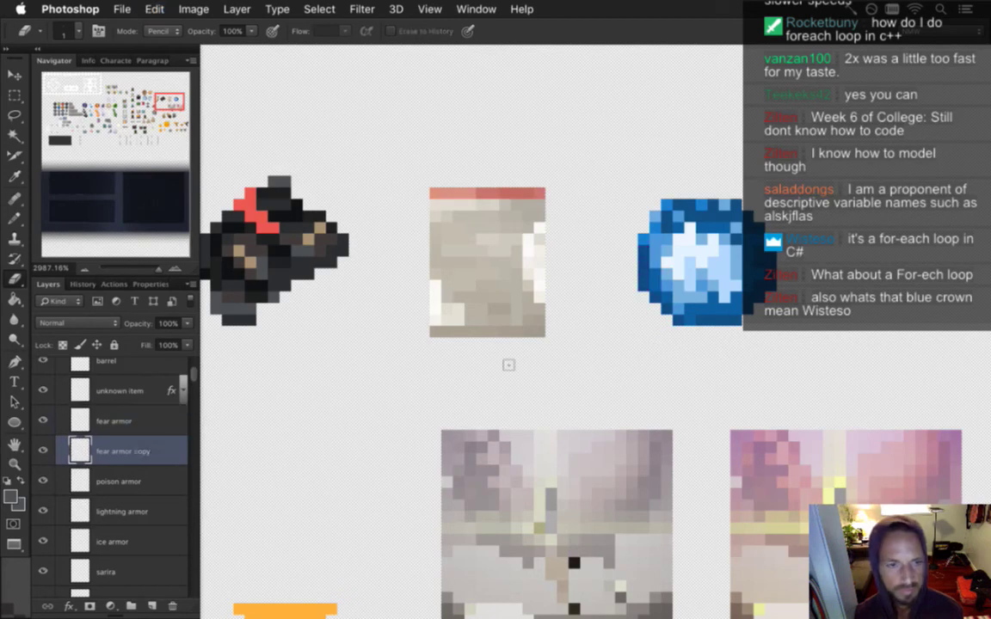
Step: Select the fear armor layer and erase the orb's lower rim pixels to expose the purple copy beneath
{"action": "left_click", "coordinate": [133, 422]}
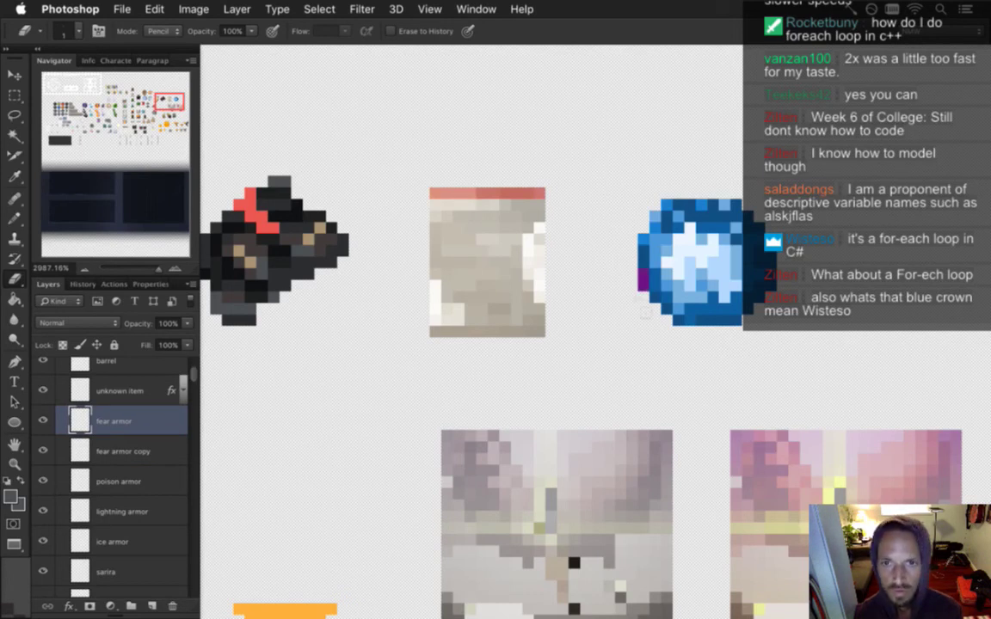
{"action": "left_click_drag", "start_coordinate": [684, 344], "coordinate": [746, 332]}
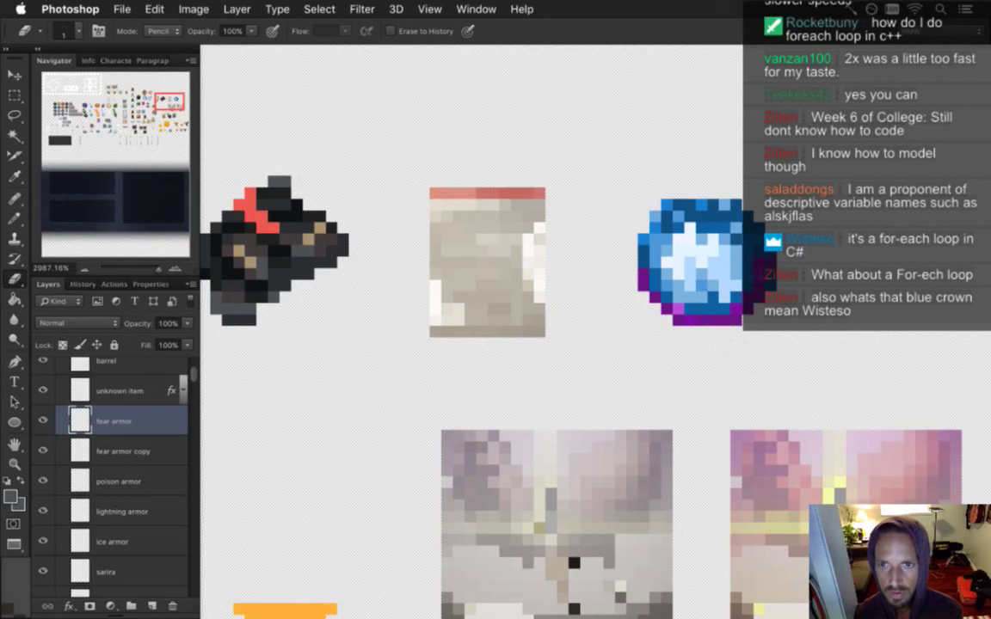
Step: Try erasing the orb's upper rim on the fear armor layer at full eraser opacity
{"action": "left_click_drag", "start_coordinate": [661, 215], "coordinate": [639, 203]}
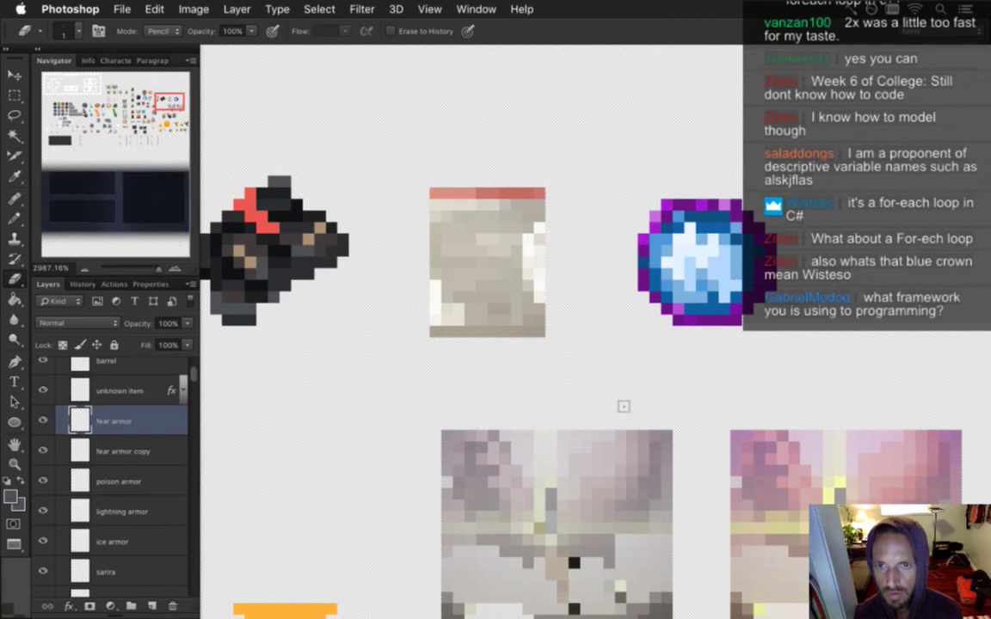
{"action": "key", "text": "super+alt+z"}
{"action": "key", "text": "super+alt+z"}
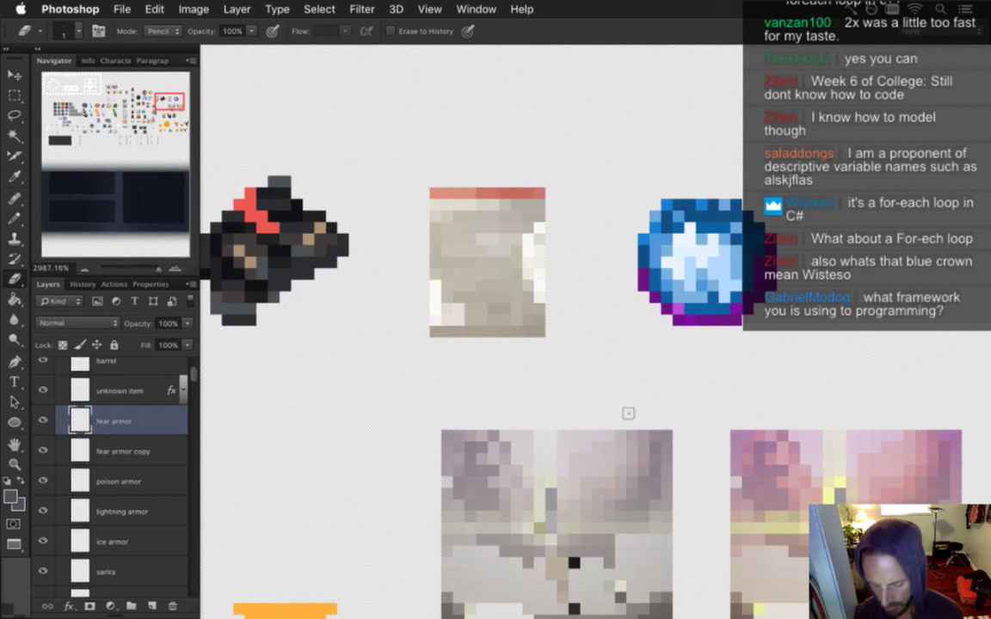
Step: Set the eraser opacity to 50% and partially erase the orb's upper and side edges to blend purple into the blue
{"action": "key", "text": "5"}
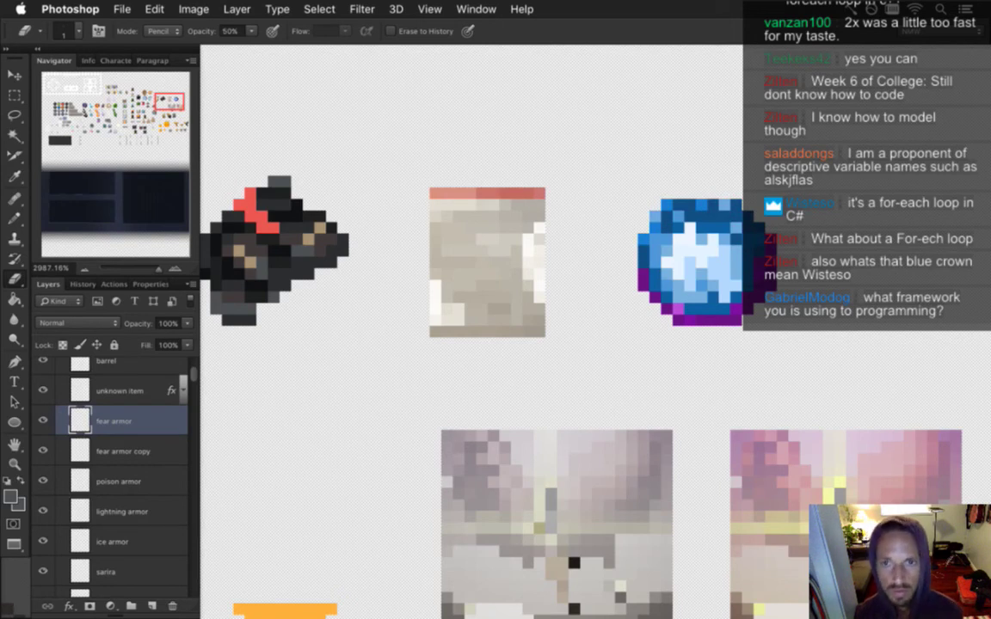
{"action": "key", "text": "super+shift+z"}
{"action": "key", "text": "super+shift+z"}
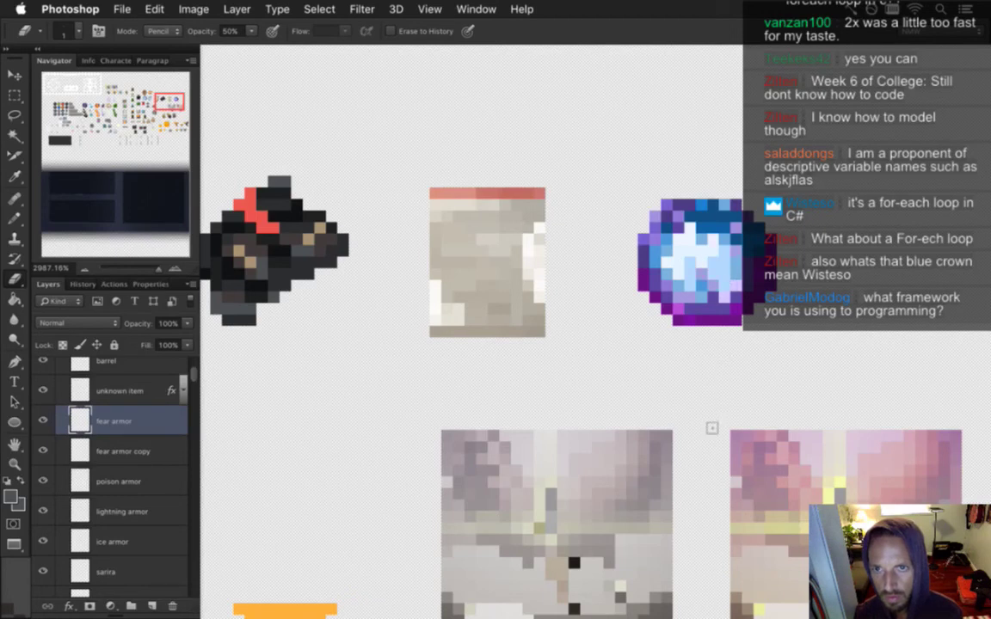
Step: Compare the fear armor orb with and without the last eraser stroke, and save the document
{"action": "key", "text": "super+z"}
{"action": "key", "text": "super+z"}
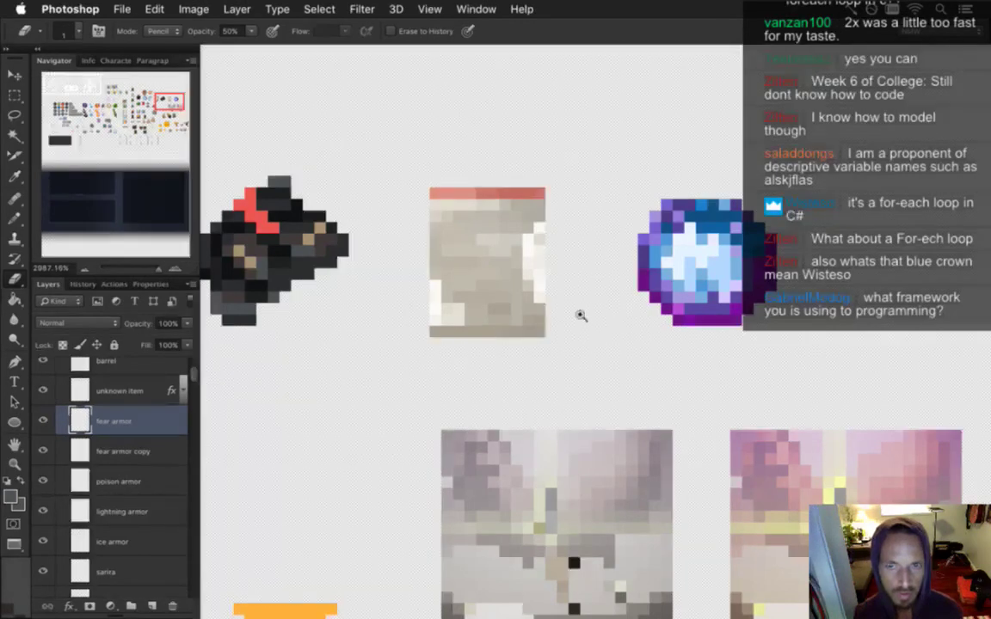
{"action": "key", "text": "super+1"}
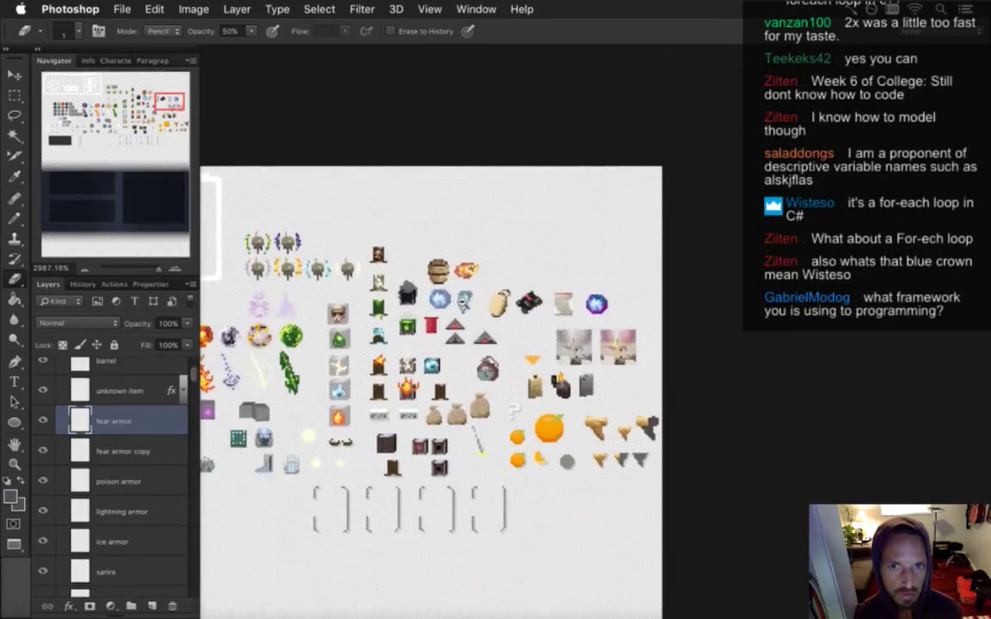
{"action": "left_click", "coordinate": [581, 303], "text": "super"}
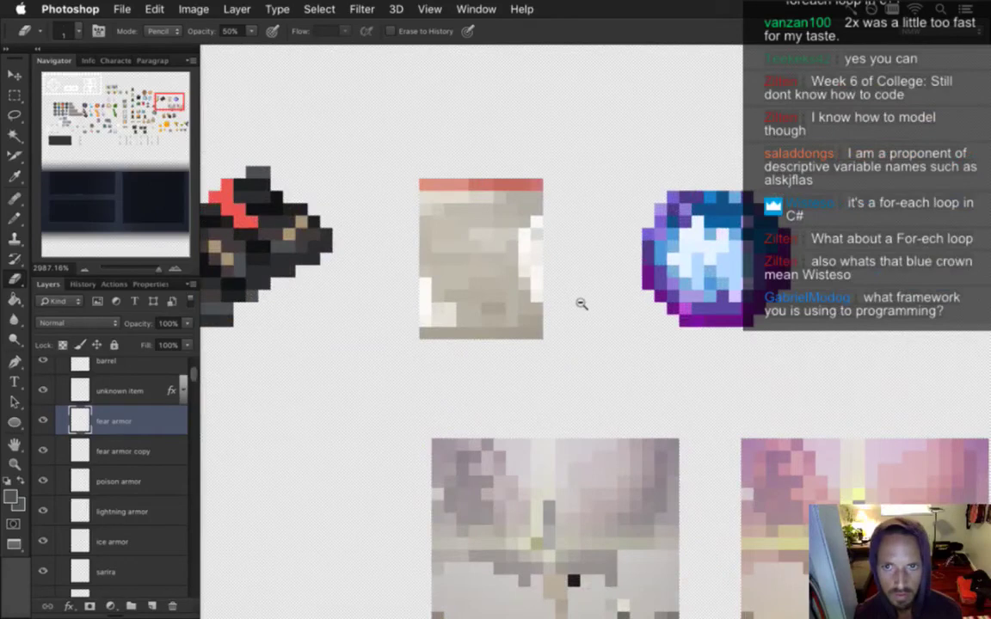
{"action": "scroll", "coordinate": [582, 303], "scroll_direction": "down", "scroll_amount": 5}
{"action": "scroll", "coordinate": [575, 306], "scroll_direction": "up", "scroll_amount": 4}
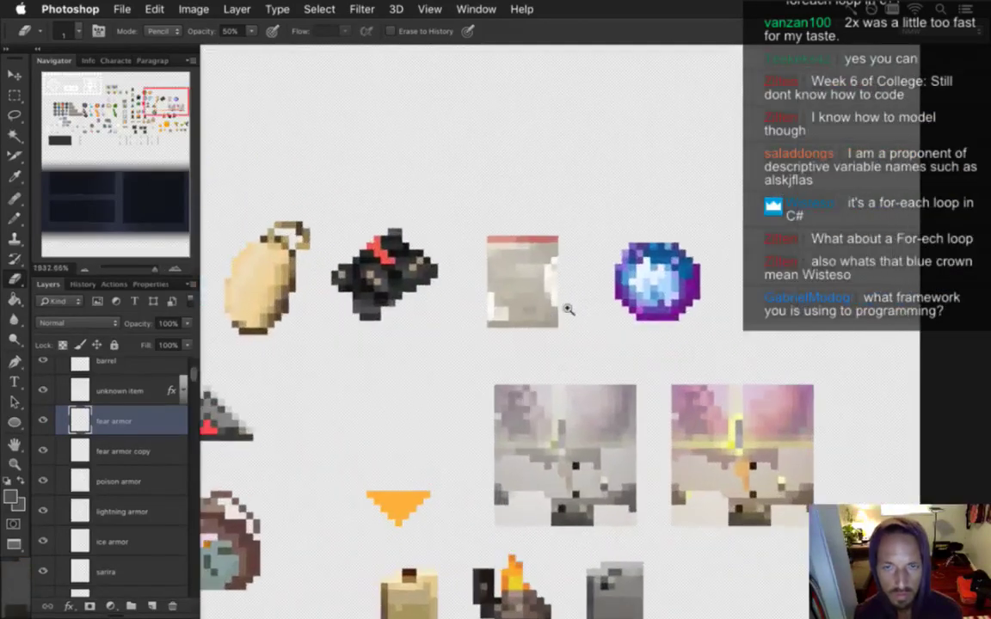
{"action": "key", "text": "super+s"}
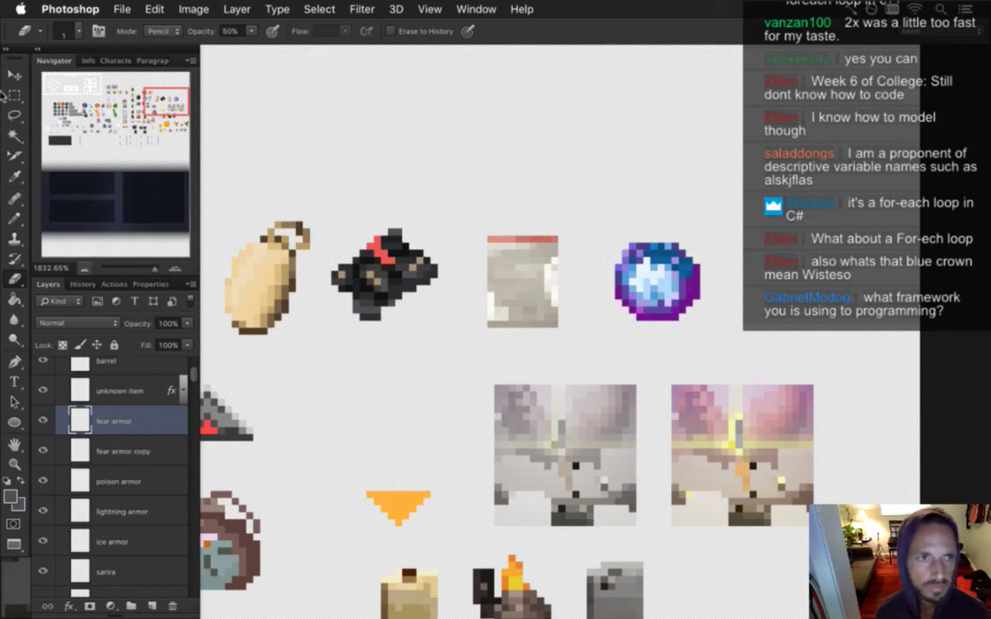
Step: Lasso the bright centre of the fear armor orb
{"action": "left_click", "coordinate": [15, 116]}
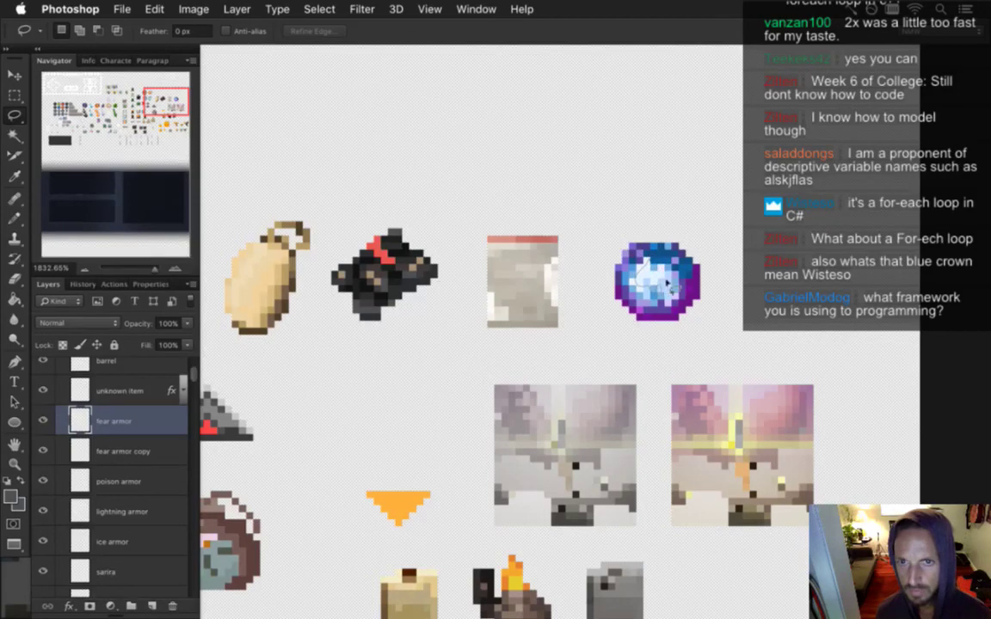
{"action": "mouse_move", "coordinate": [671, 266]}
{"action": "left_mouse_down"}
{"action": "mouse_move", "coordinate": [602, 244]}
{"action": "mouse_move", "coordinate": [594, 206]}
{"action": "mouse_move", "coordinate": [675, 217]}
{"action": "left_mouse_up"}
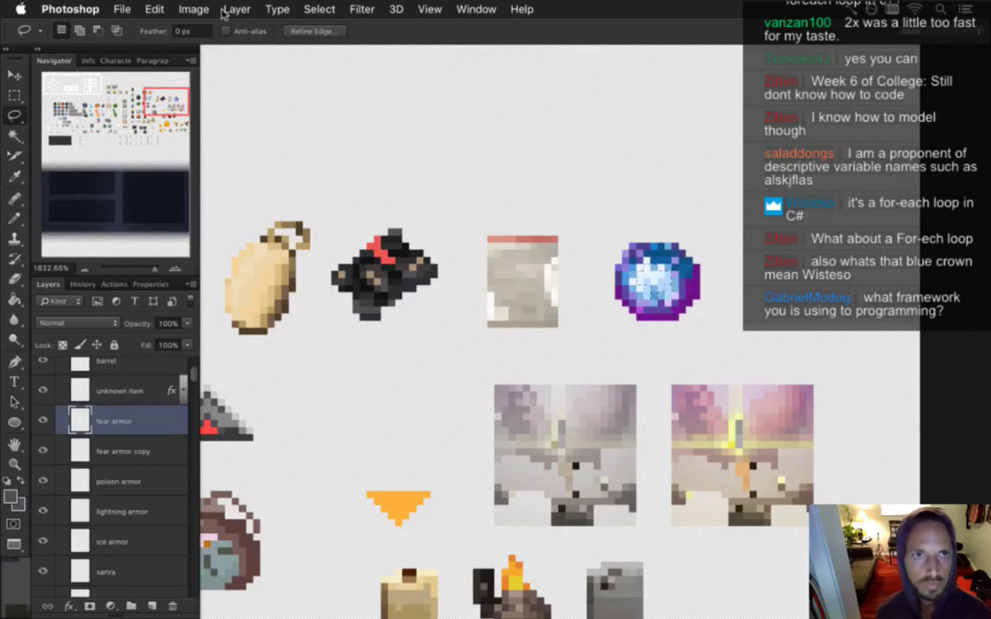
{"action": "left_click", "coordinate": [180, 8]}
{"action": "mouse_move", "coordinate": [230, 57]}
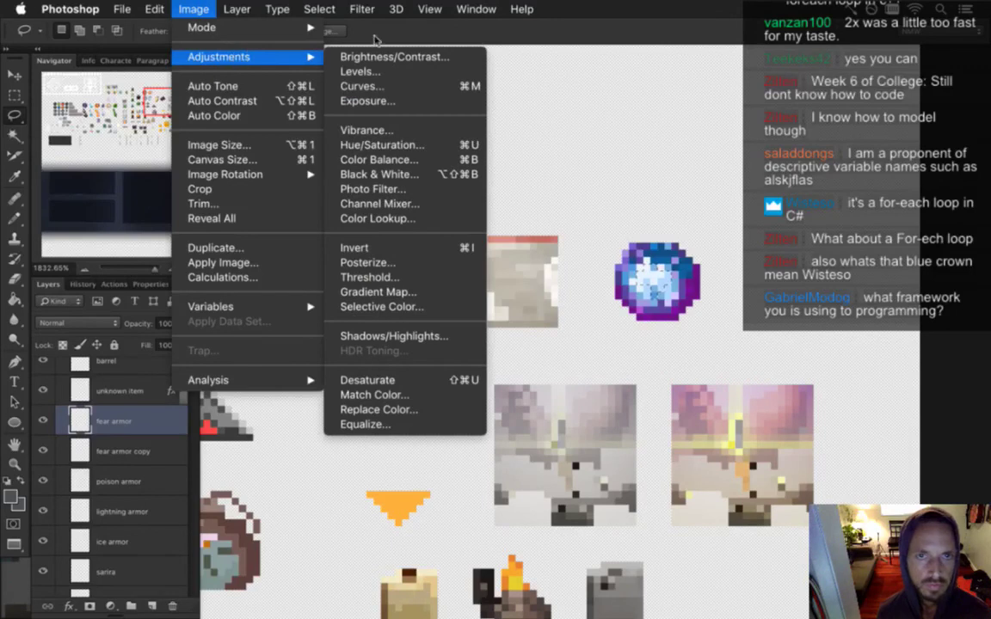
{"action": "left_click", "coordinate": [368, 130]}
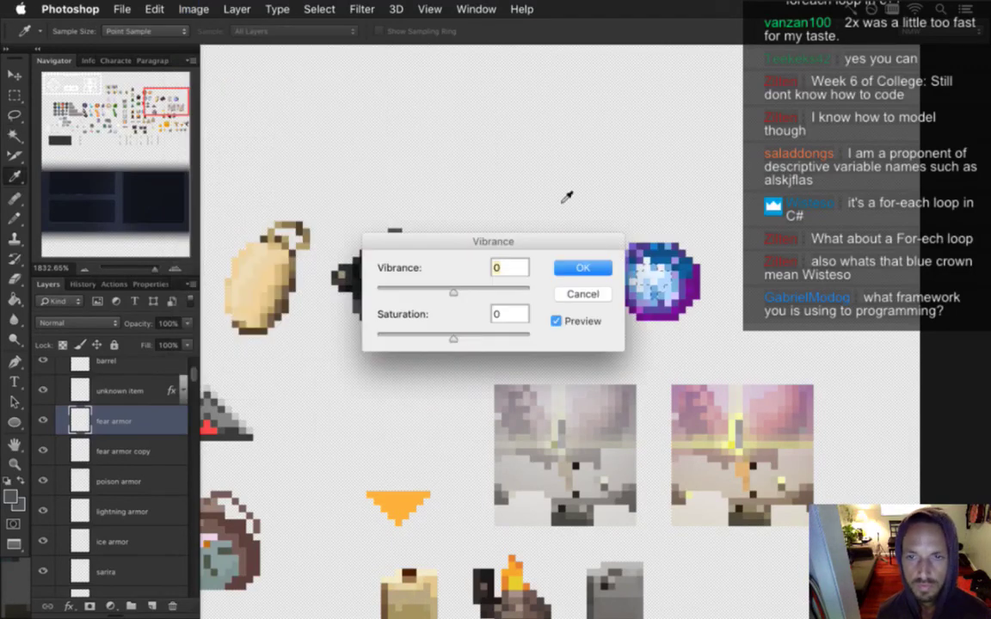
{"action": "left_click", "coordinate": [582, 294]}
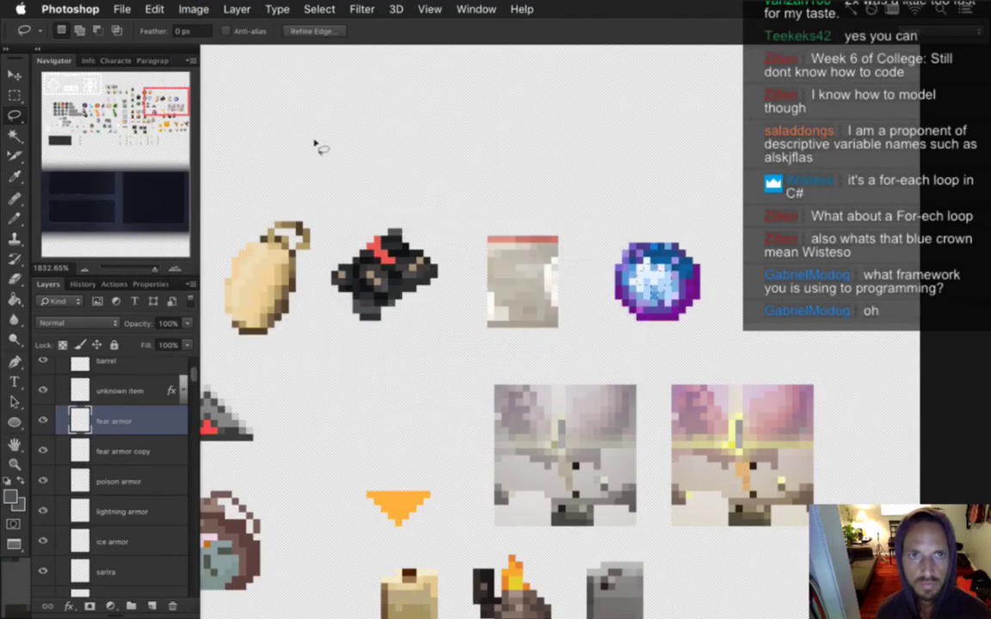
{"action": "left_click", "coordinate": [194, 9]}
{"action": "mouse_move", "coordinate": [202, 56]}
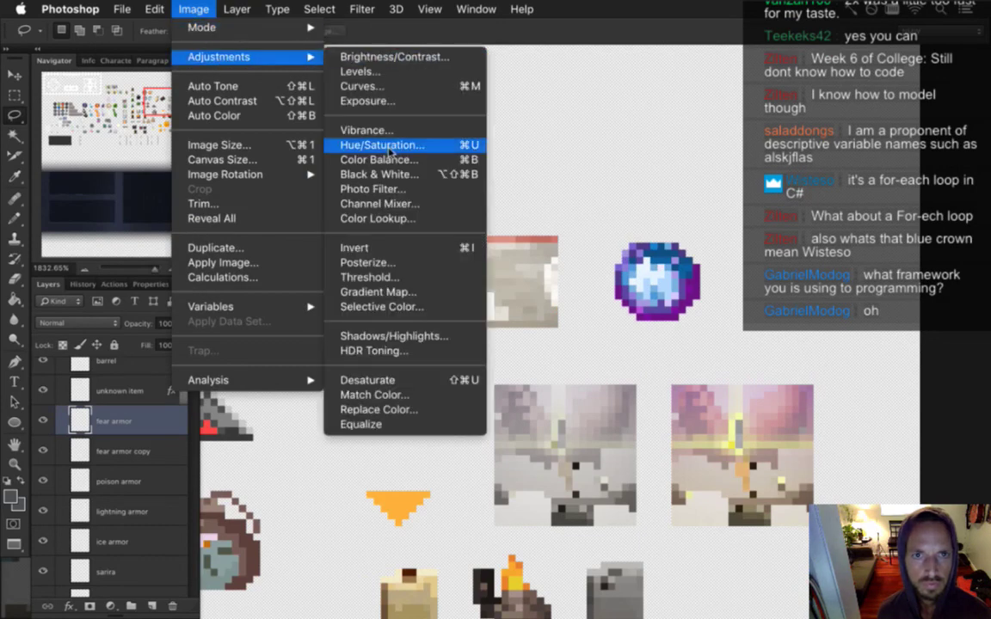
{"action": "left_click", "coordinate": [352, 138]}
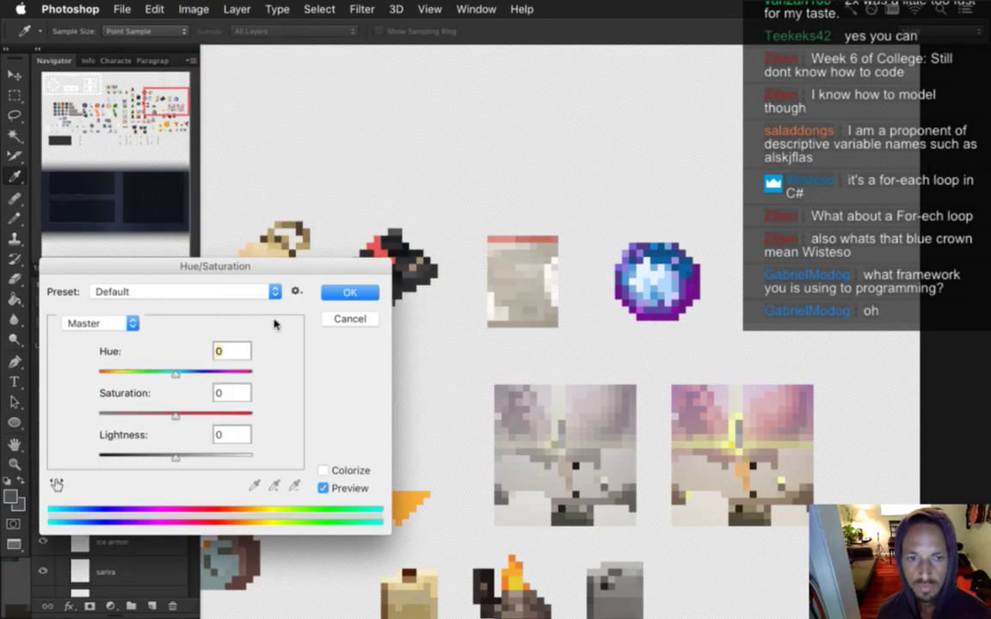
{"action": "left_click_drag", "start_coordinate": [176, 375], "coordinate": [160, 375]}
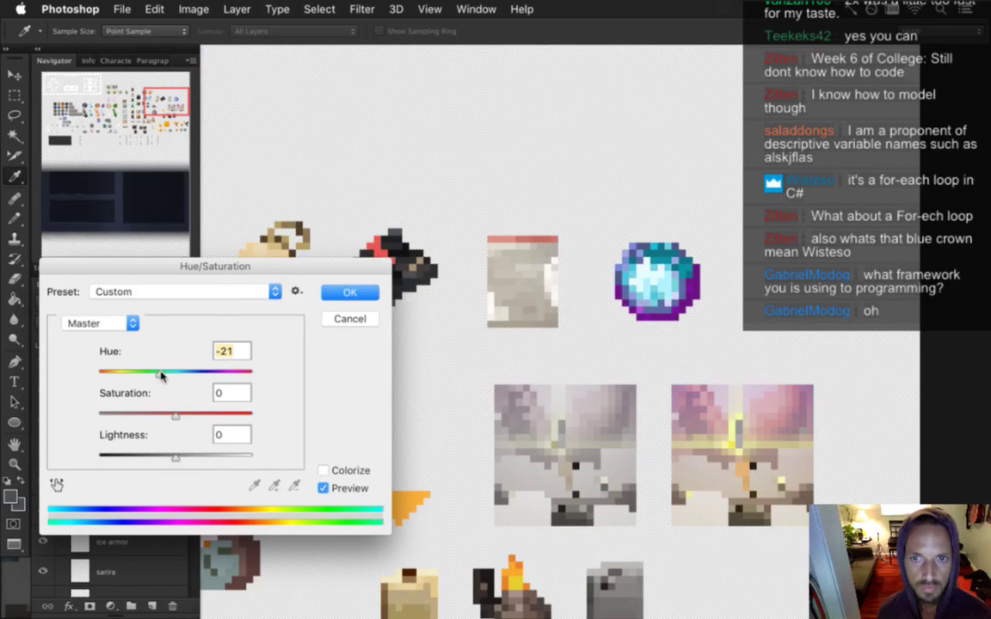
{"action": "left_click", "coordinate": [347, 319]}
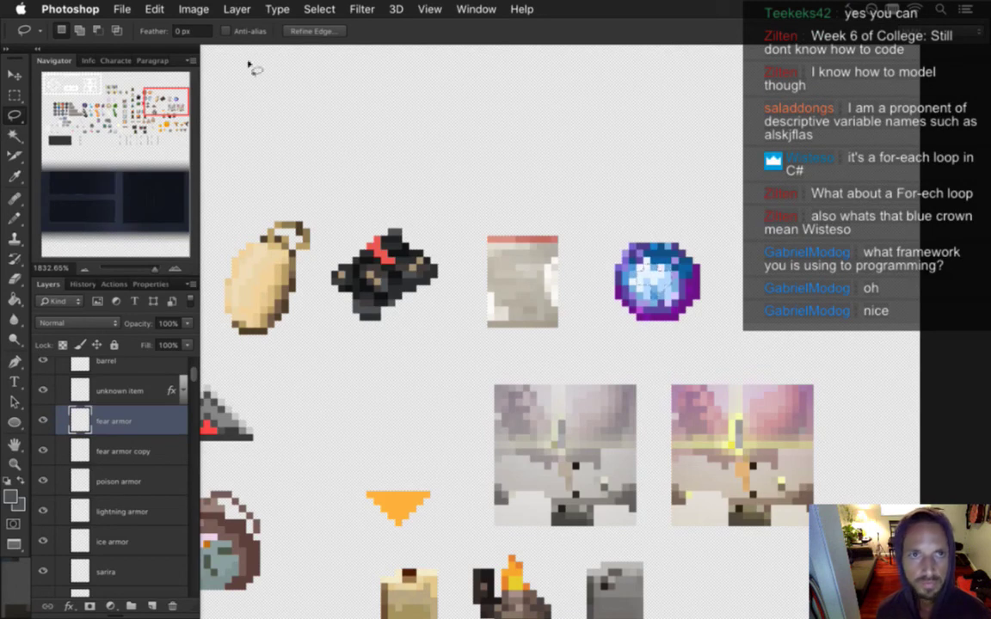
Step: Shift the hue of the selected centre of the fear armor orb to -138 with Hue/Saturation and deselect it
{"action": "left_click", "coordinate": [194, 9]}
{"action": "mouse_move", "coordinate": [221, 56]}
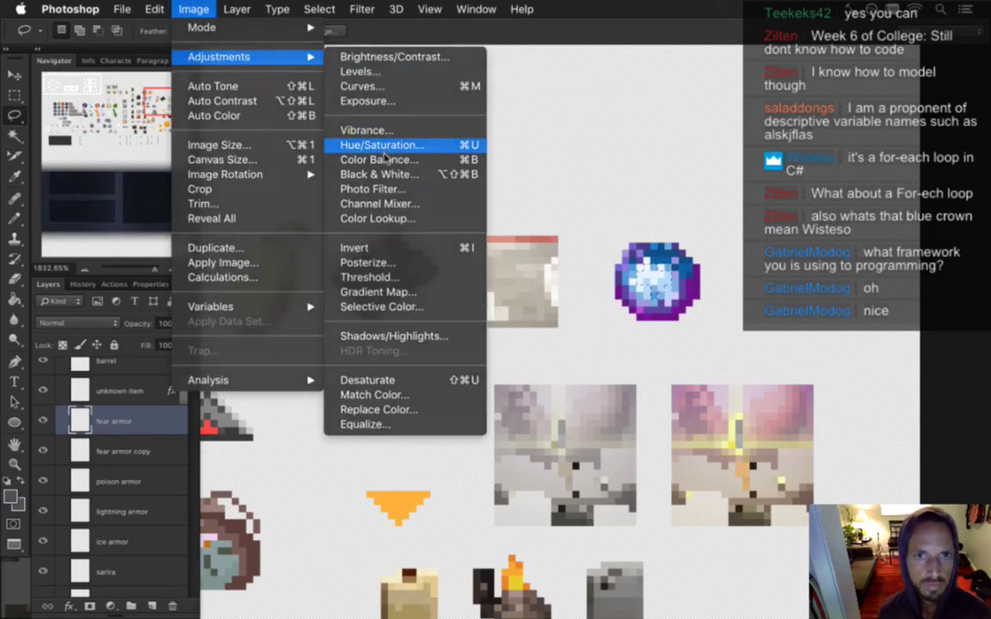
{"action": "left_click", "coordinate": [375, 143]}
{"action": "left_click_drag", "start_coordinate": [175, 374], "coordinate": [157, 374]}
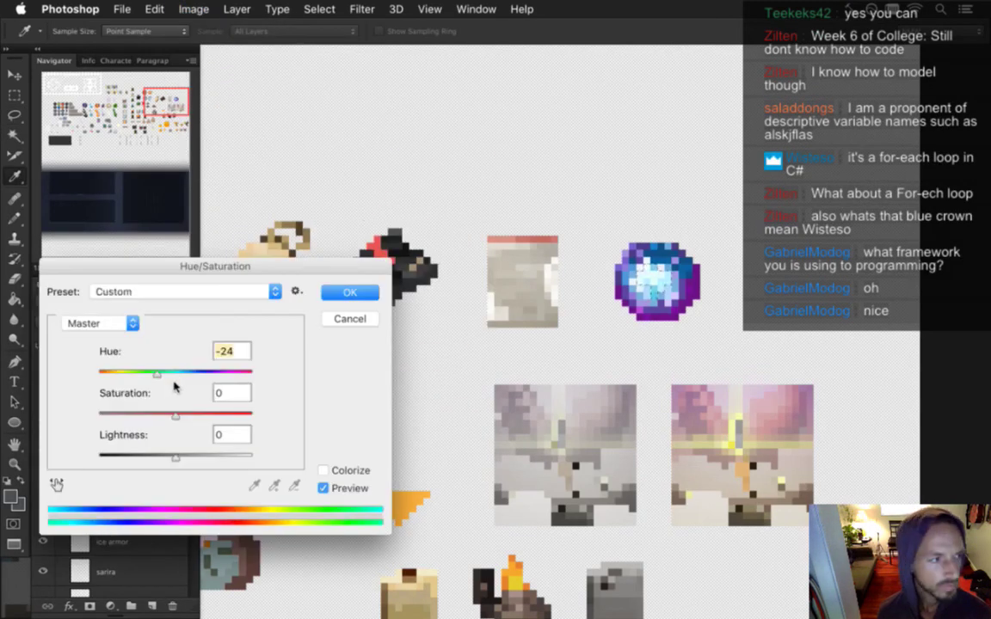
{"action": "left_click_drag", "start_coordinate": [157, 375], "coordinate": [116, 376]}
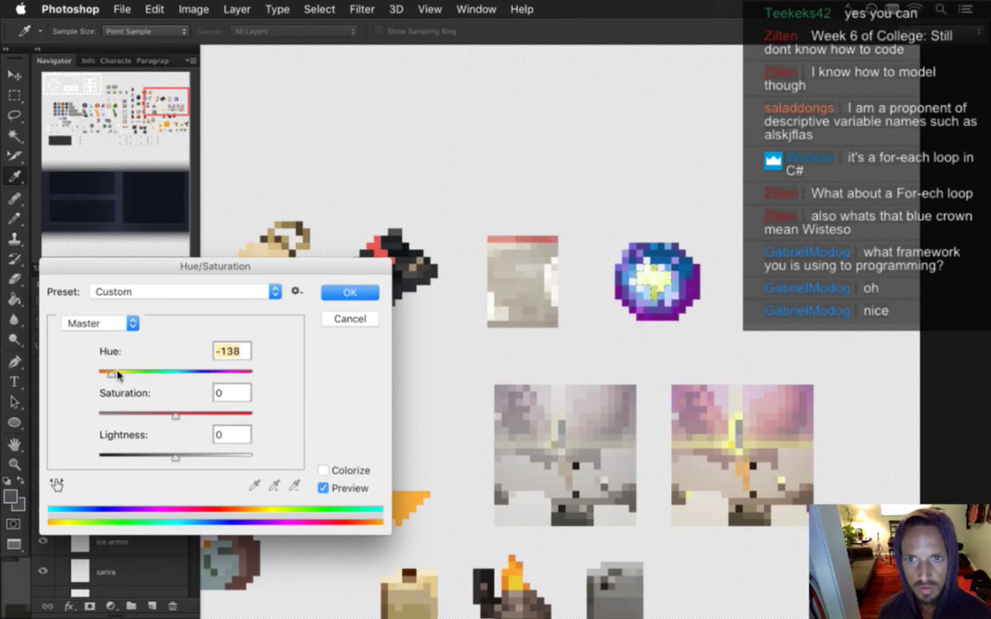
{"action": "left_click", "coordinate": [331, 293]}
{"action": "key", "text": "l"}
{"action": "key", "text": "m"}
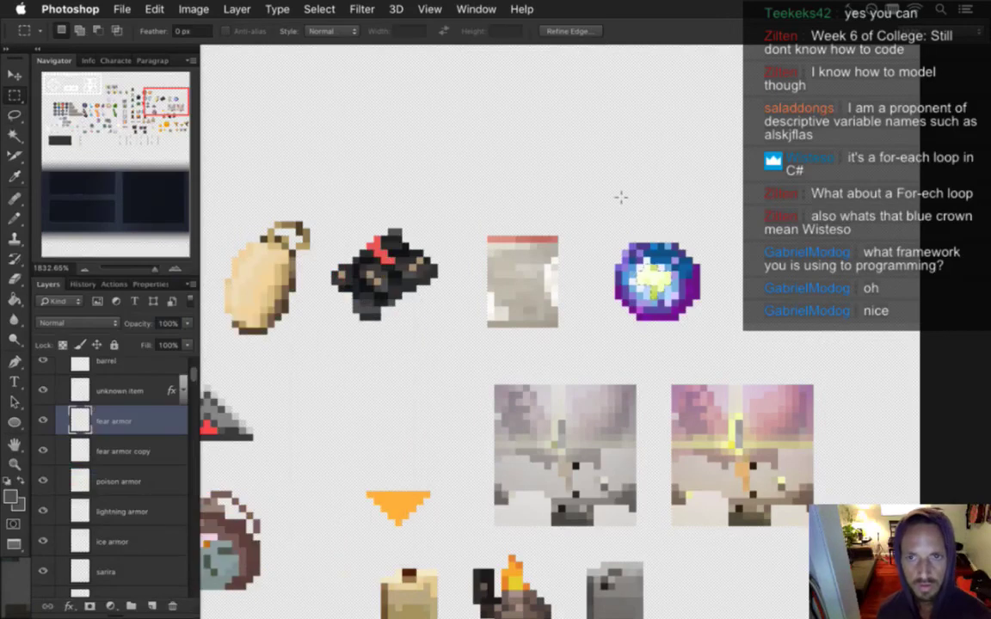
Step: Merge the fear armor layer with its copy and set the merged layer's opacity to 80%
{"action": "left_click", "coordinate": [510, 321], "text": "alt"}
{"action": "left_click", "coordinate": [510, 321], "text": "alt"}
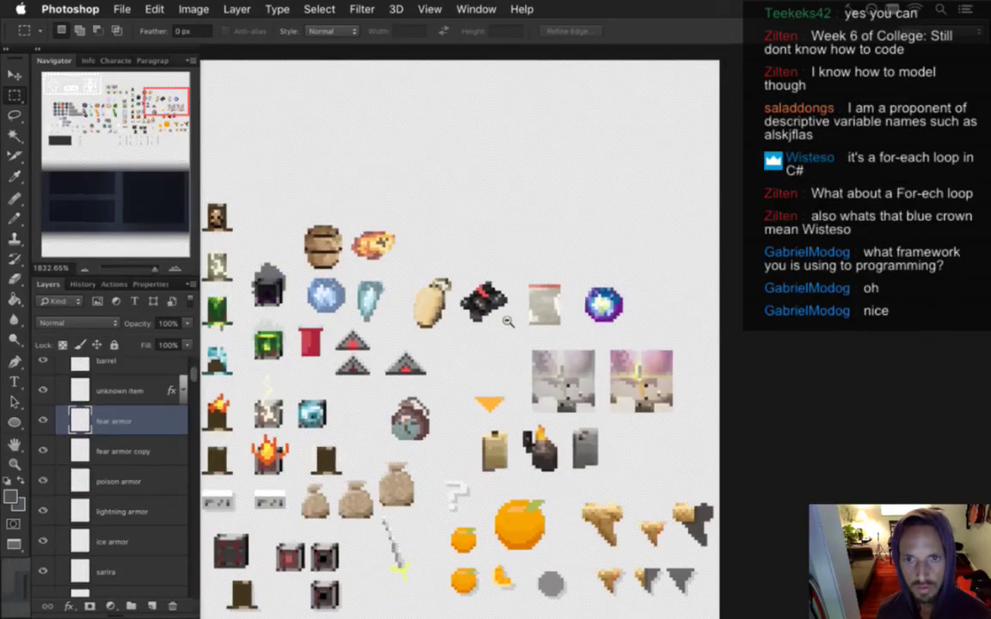
{"action": "left_click", "coordinate": [499, 336]}
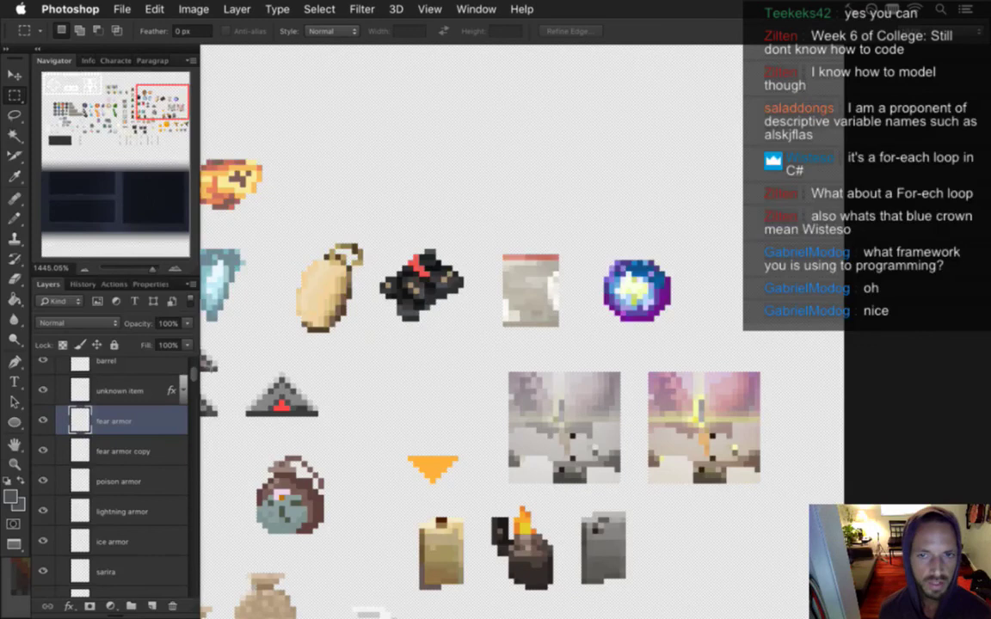
{"action": "left_click", "coordinate": [139, 451], "text": "shift"}
{"action": "right_click", "coordinate": [147, 413]}
{"action": "left_click", "coordinate": [213, 405]}
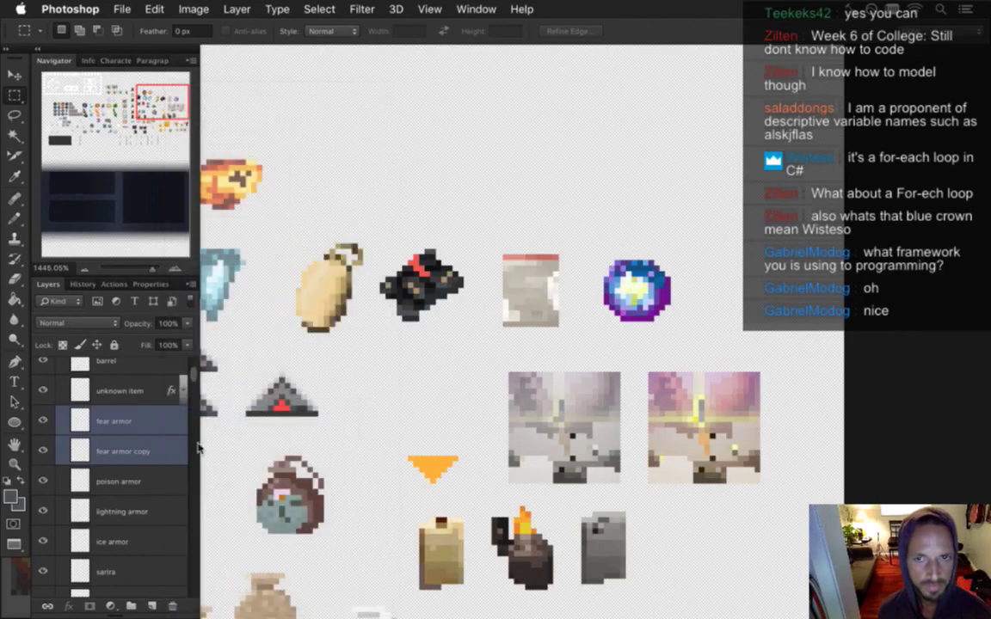
{"action": "left_click_drag", "start_coordinate": [182, 332], "coordinate": [159, 306]}
{"action": "left_click", "coordinate": [148, 412]}
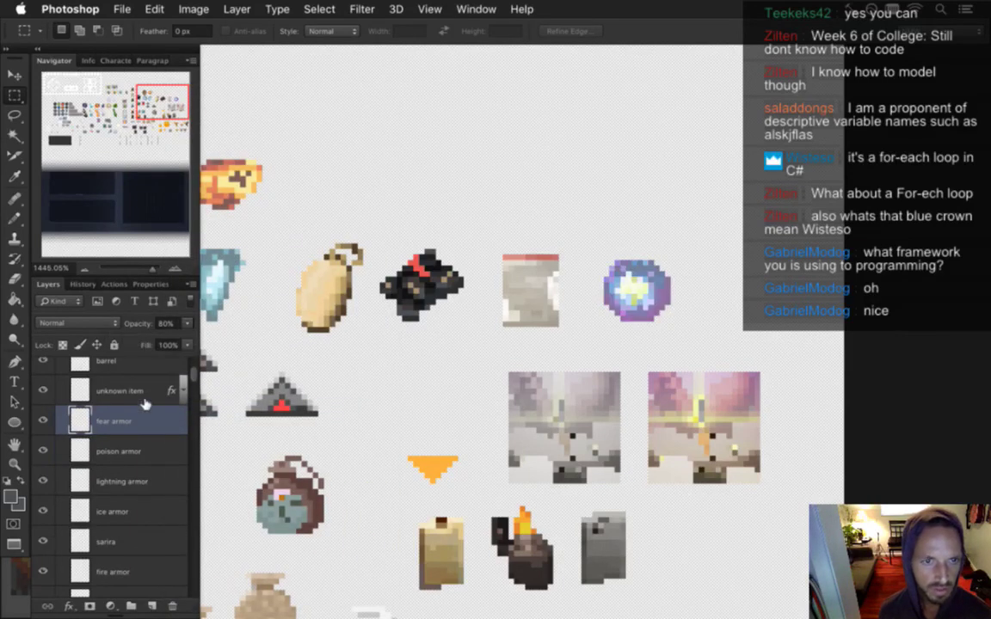
Step: Save the document and export all user slices as PNG-24 images to the Hud folder, replacing the existing files
{"action": "key", "text": "super+shift+alt+r"}
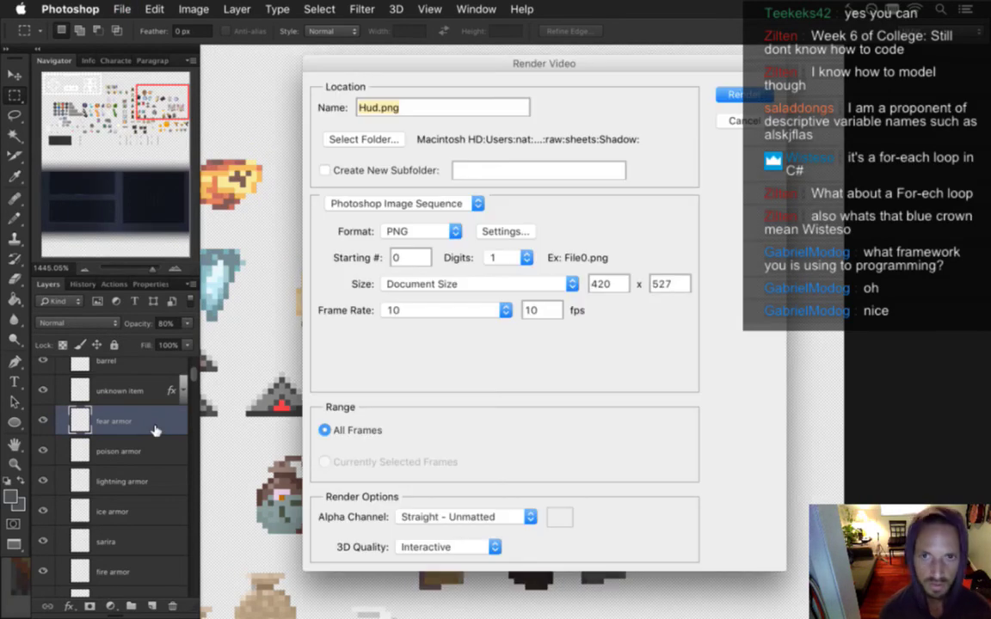
{"action": "key", "text": "Escape"}
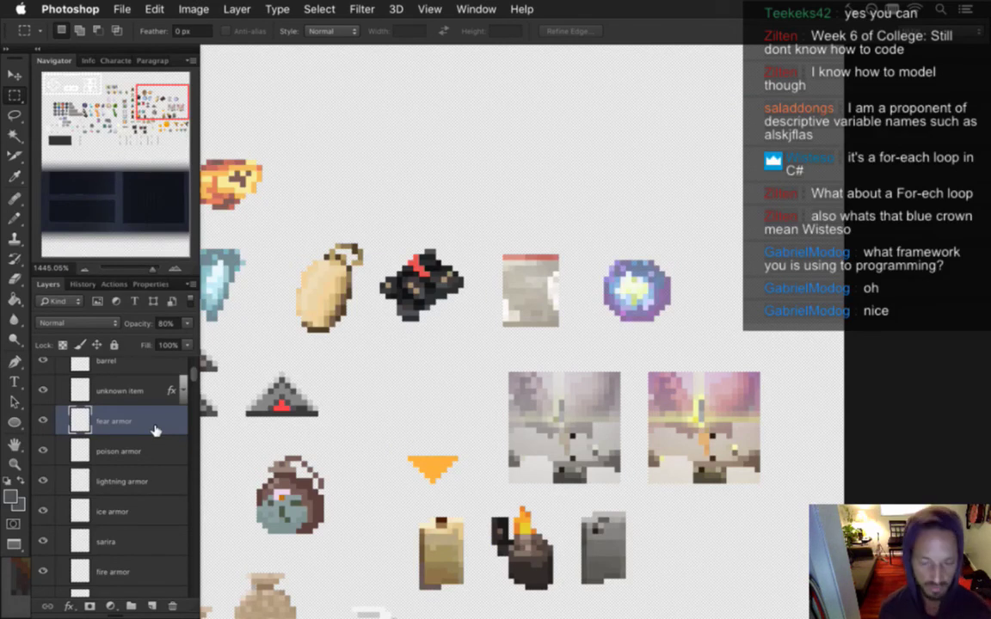
{"action": "key", "text": "super+s"}
{"action": "key", "text": "super+shift+alt+s"}
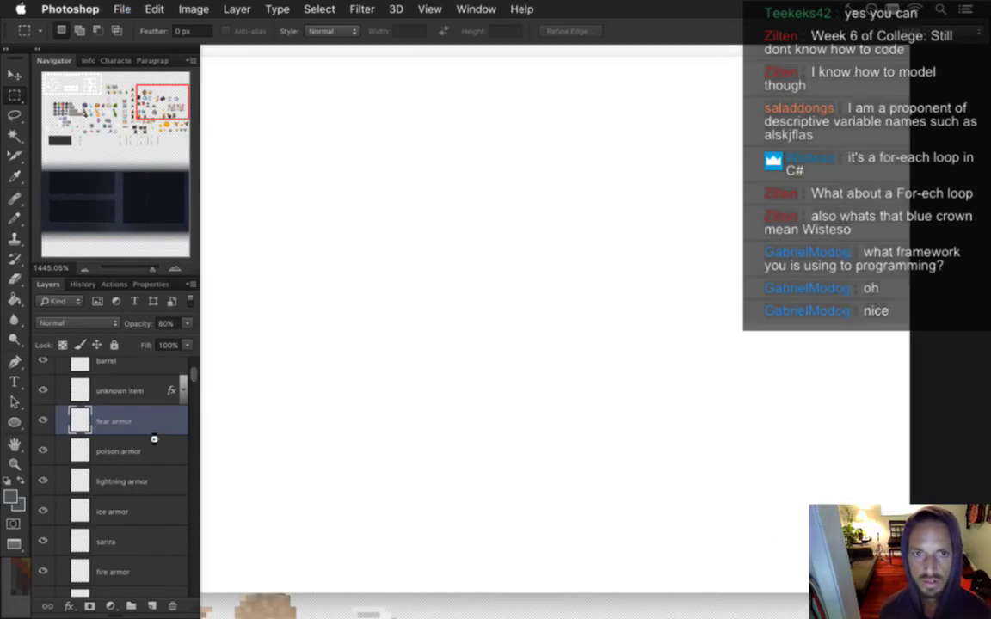
{"action": "key", "text": "Return"}
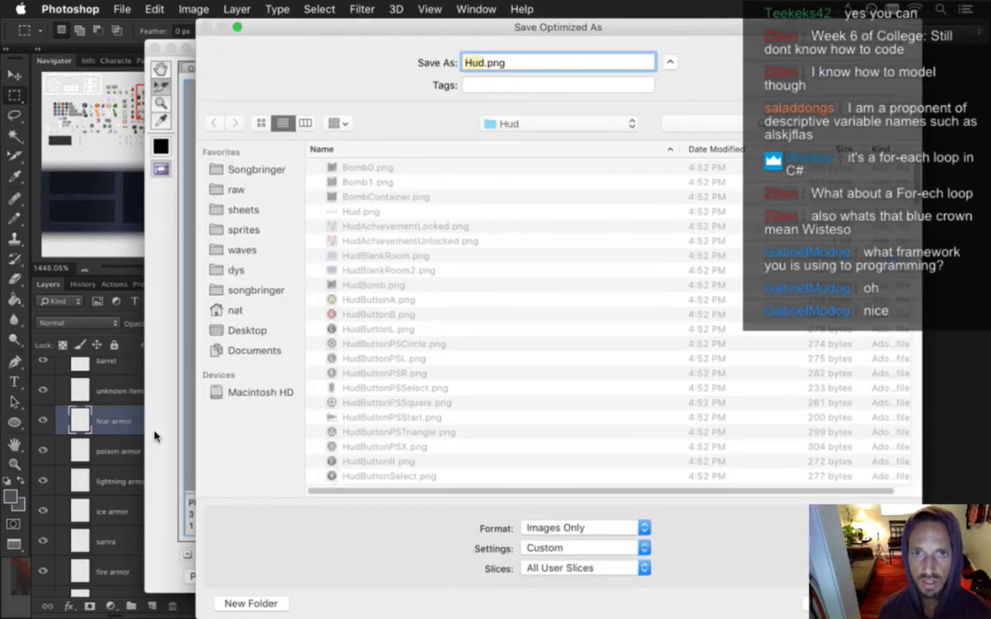
{"action": "key", "text": "Return"}
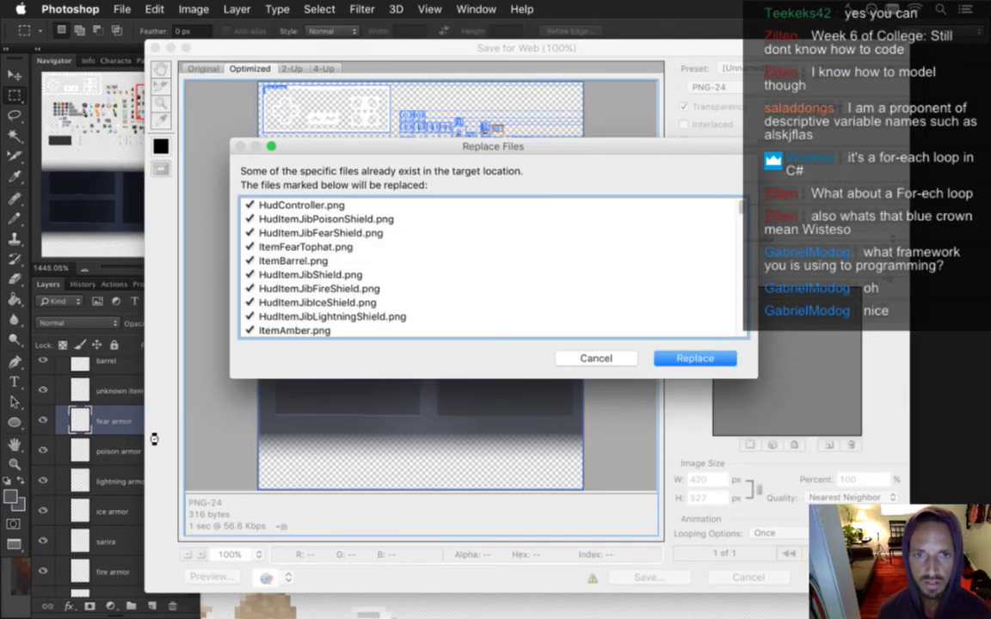
{"action": "key", "text": "Return"}
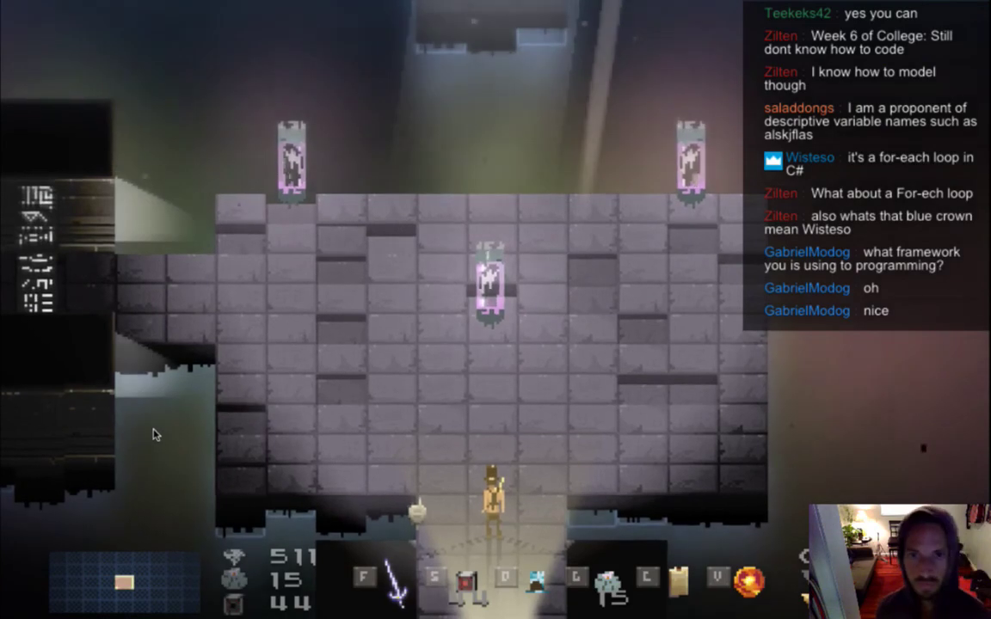
Step: Open the inventory in the Songbringer game and move the selection through the passive items to Shadrach's Tear
{"action": "key", "text": "Escape"}
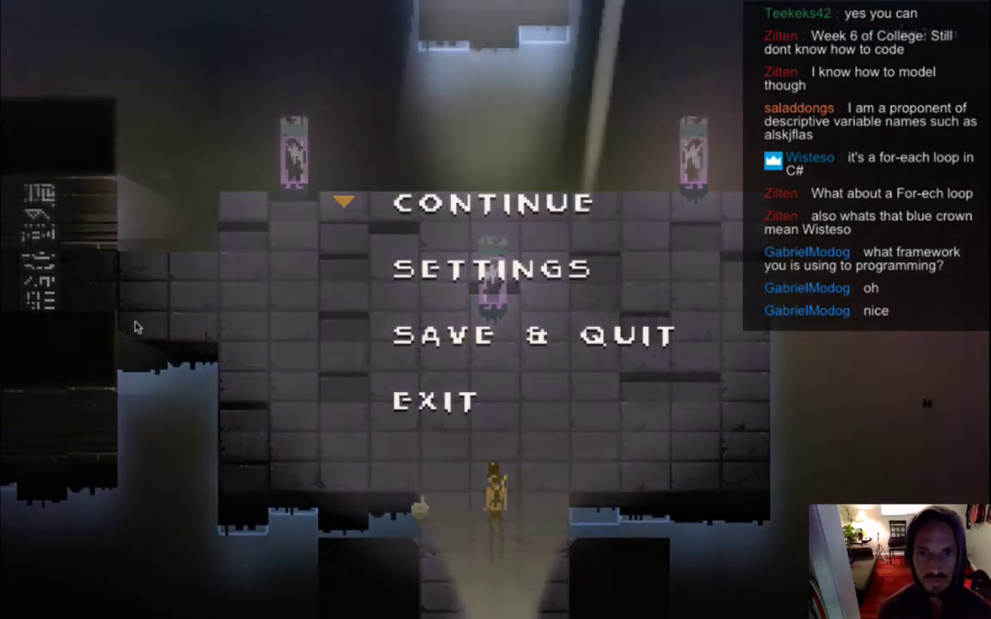
{"action": "key", "text": "Escape"}
{"action": "key", "text": "Tab"}
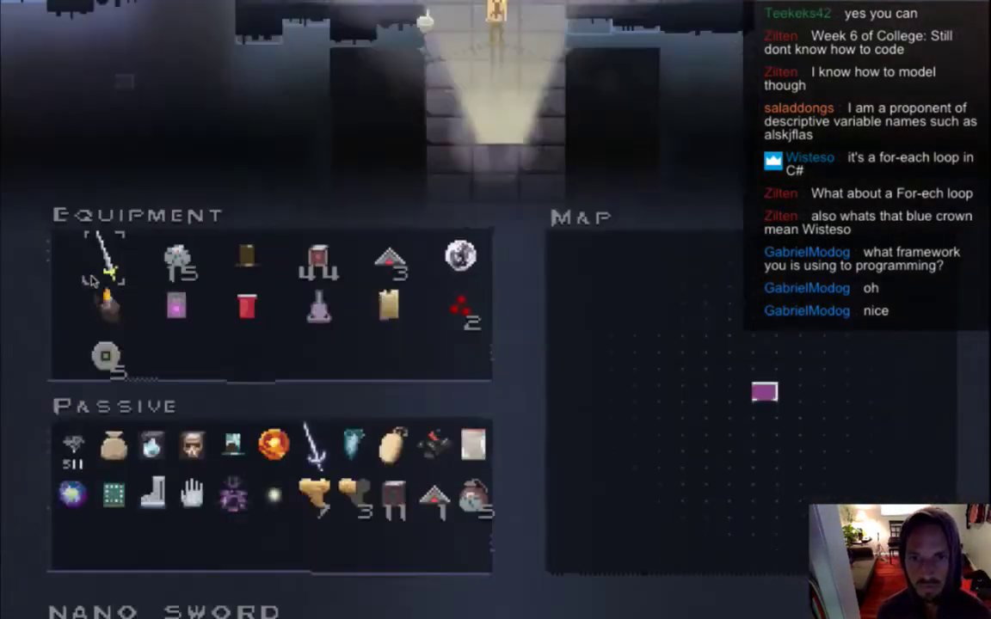
{"action": "key", "text": "Down"}
{"action": "key", "text": "Down"}
{"action": "key", "text": "Down"}
{"action": "key", "text": "Right"}
{"action": "key", "text": "Right"}
{"action": "key", "text": "Right"}
{"action": "key", "text": "Right"}
{"action": "key", "text": "Right"}
{"action": "key", "text": "Right"}
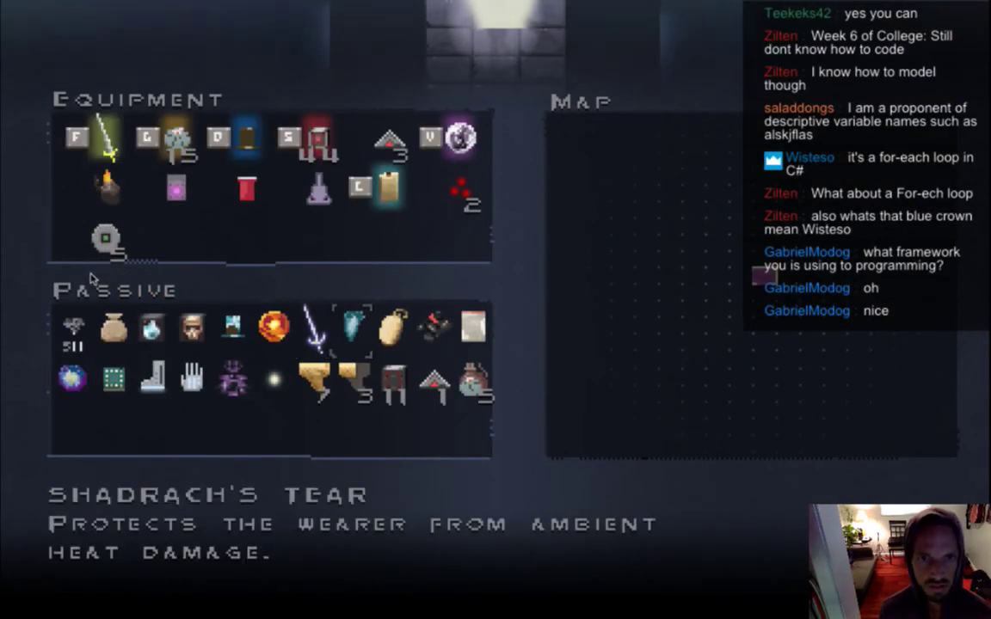
Step: Inspect the remaining armor items in the passive inventory, from Sand's Locket through Playa Dust to Enlightenment
{"action": "key", "text": "Right"}
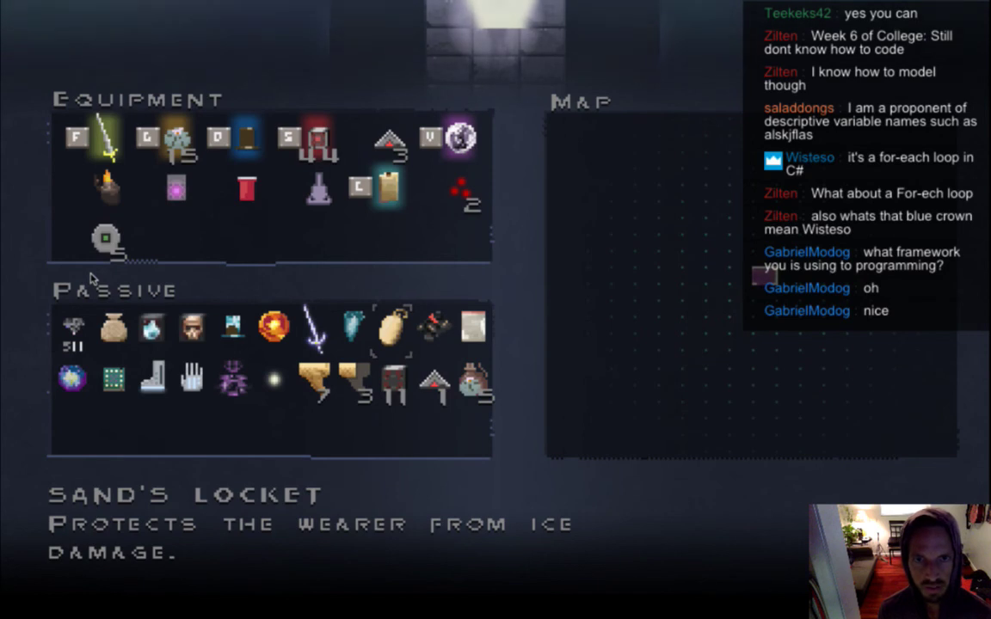
{"action": "key", "text": "Right"}
{"action": "key", "text": "Left"}
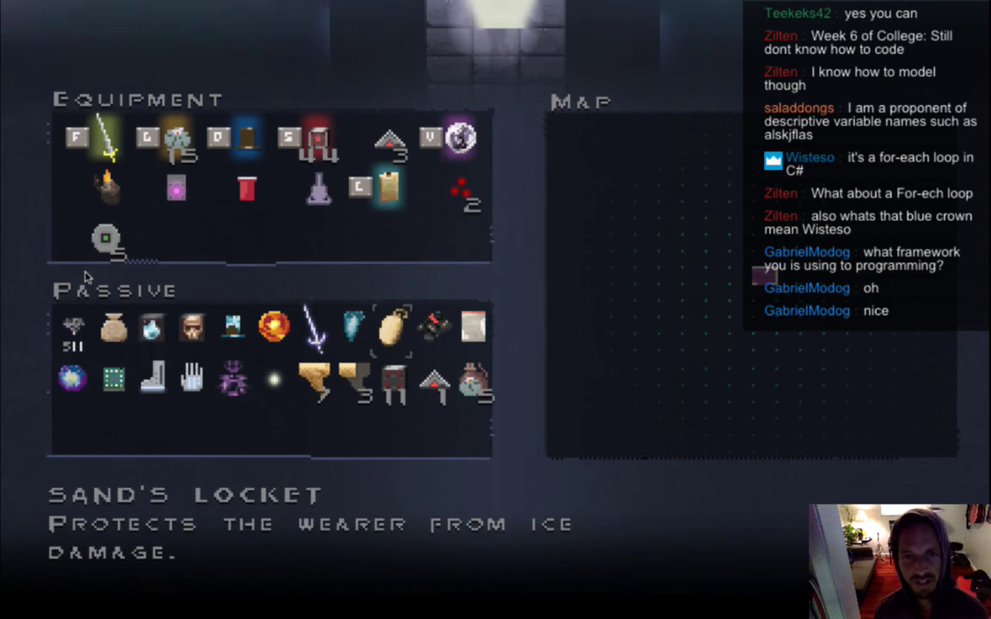
{"action": "key", "text": "Right"}
{"action": "key", "text": "Right"}
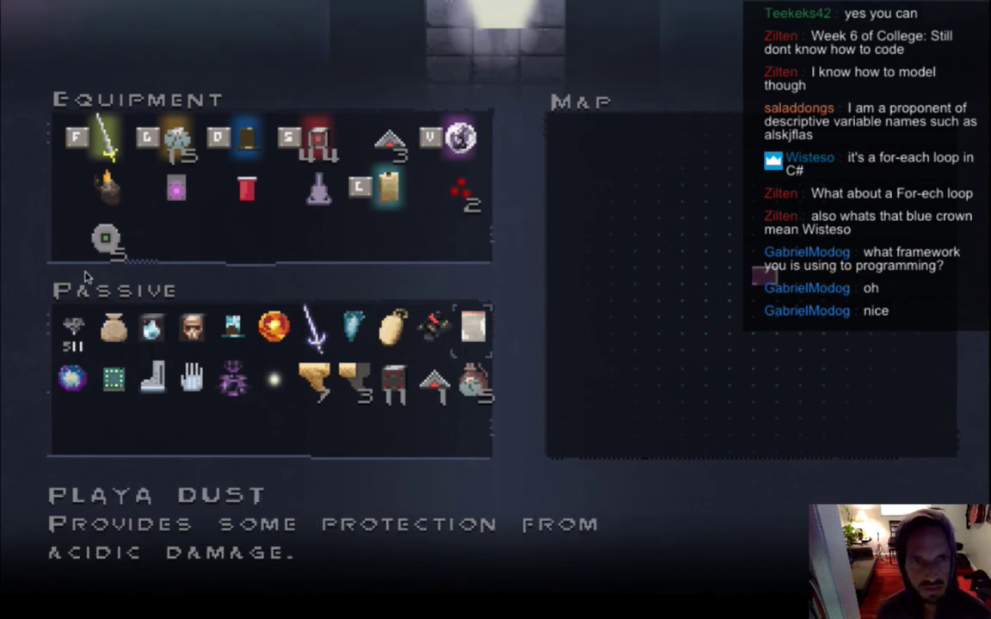
{"action": "key", "text": "Right"}
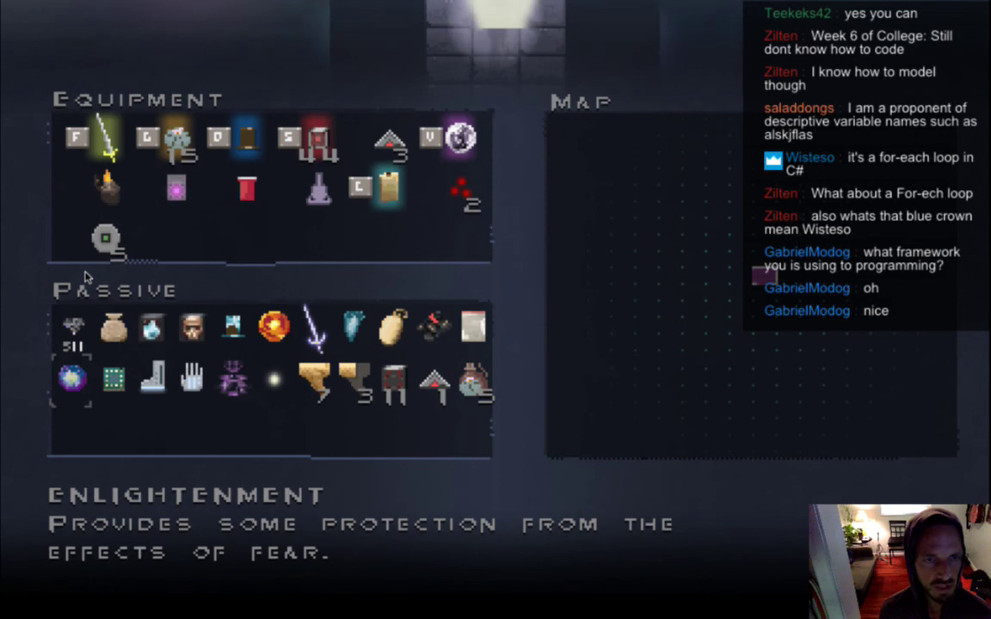
Step: Move the passive selection back from Enlightenment through Playa Dust to Shadrach's Tear to recheck the armor icons
{"action": "key", "text": "Left"}
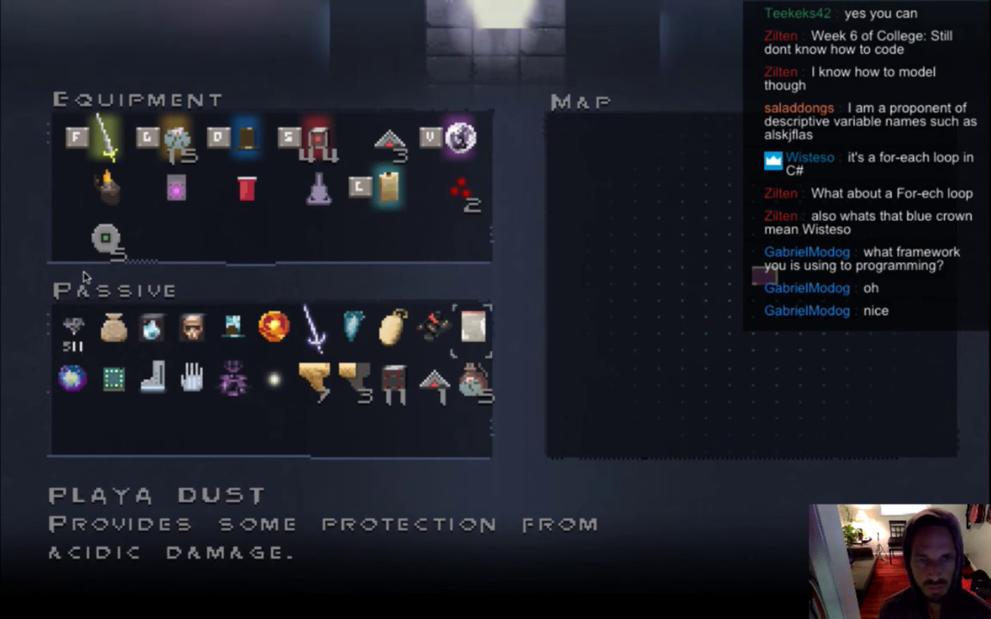
{"action": "key", "text": "Left"}
{"action": "key", "text": "Left"}
{"action": "key", "text": "Left"}
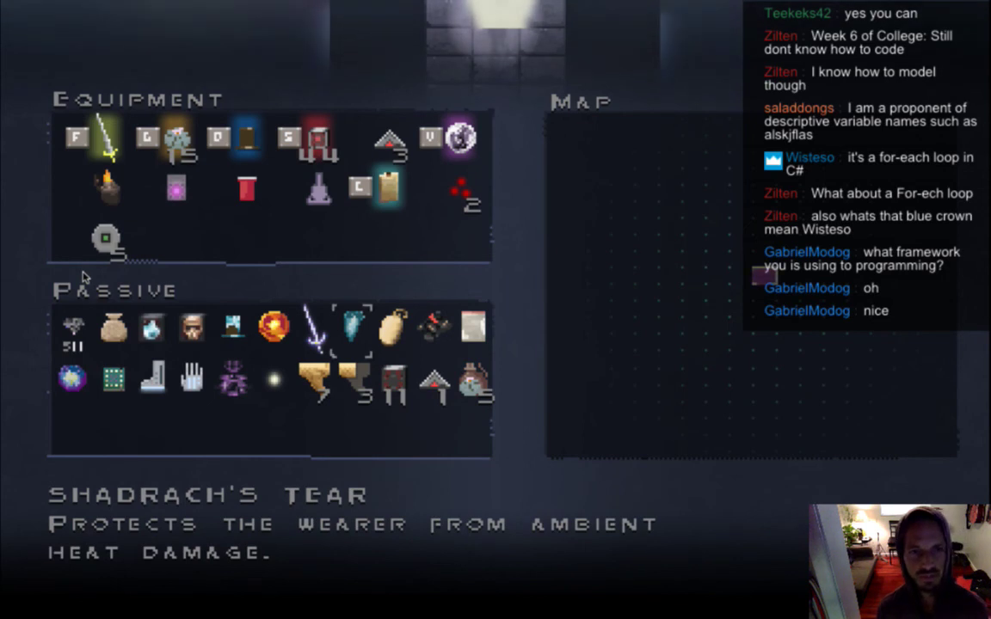
Step: Switch to Terminal, clear it, and review the Songbringer repository's modified files with the gs command
{"action": "key", "text": "super+Tab"}
{"action": "key", "text": "super+Tab"}
{"action": "key", "text": "super+Tab"}
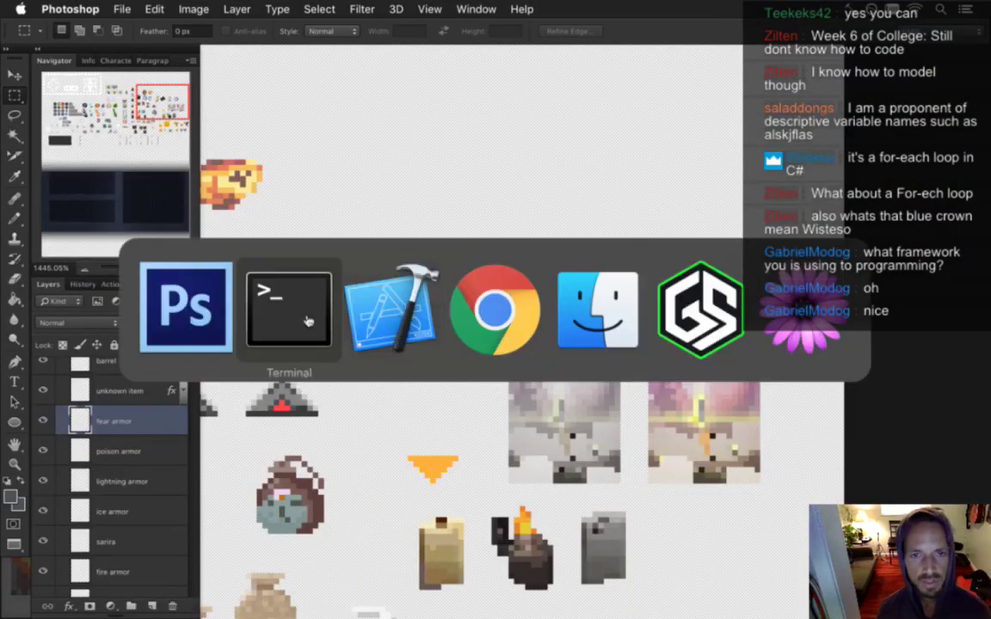
{"action": "type", "text": "clear"}
{"action": "key", "text": "Return"}
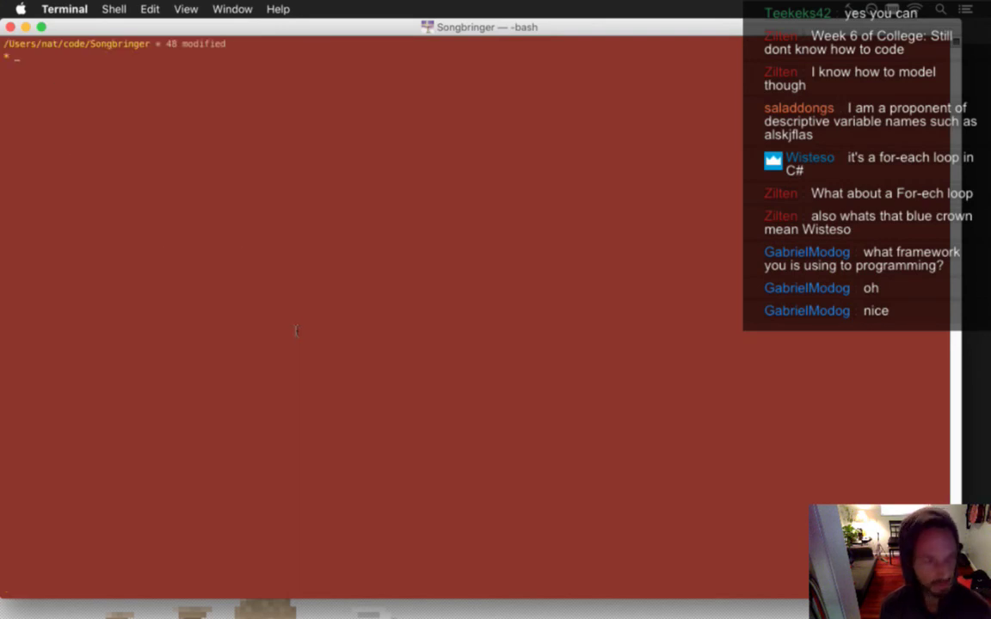
{"action": "type", "text": "git status"}
{"action": "key", "text": "Return"}
{"action": "type", "text": "d"}
{"action": "key", "text": "Return"}
{"action": "key", "text": "q"}
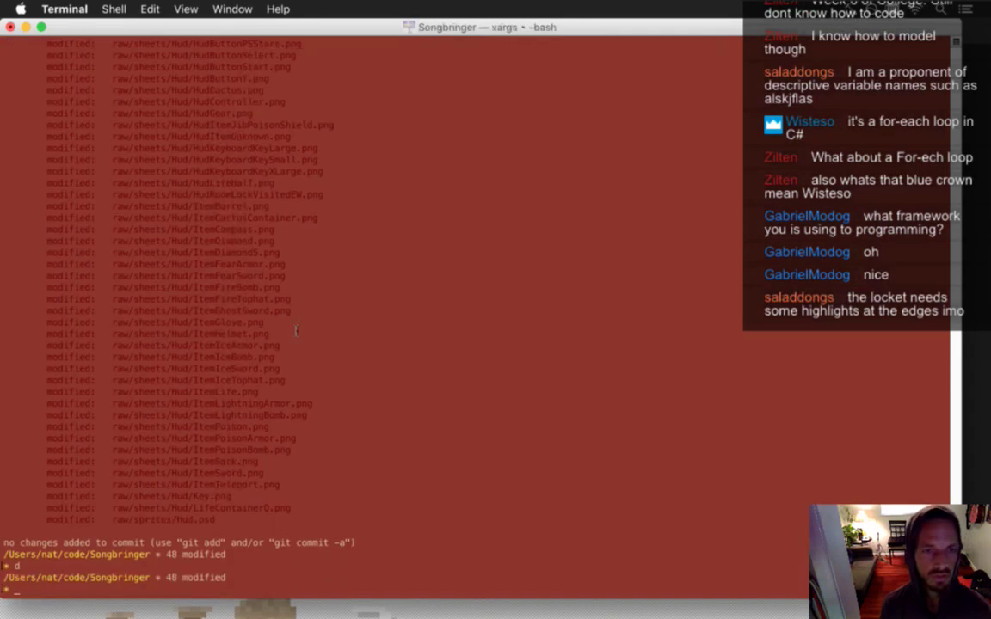
{"action": "scroll", "coordinate": [952, 248], "scroll_direction": "up", "scroll_amount": 10}
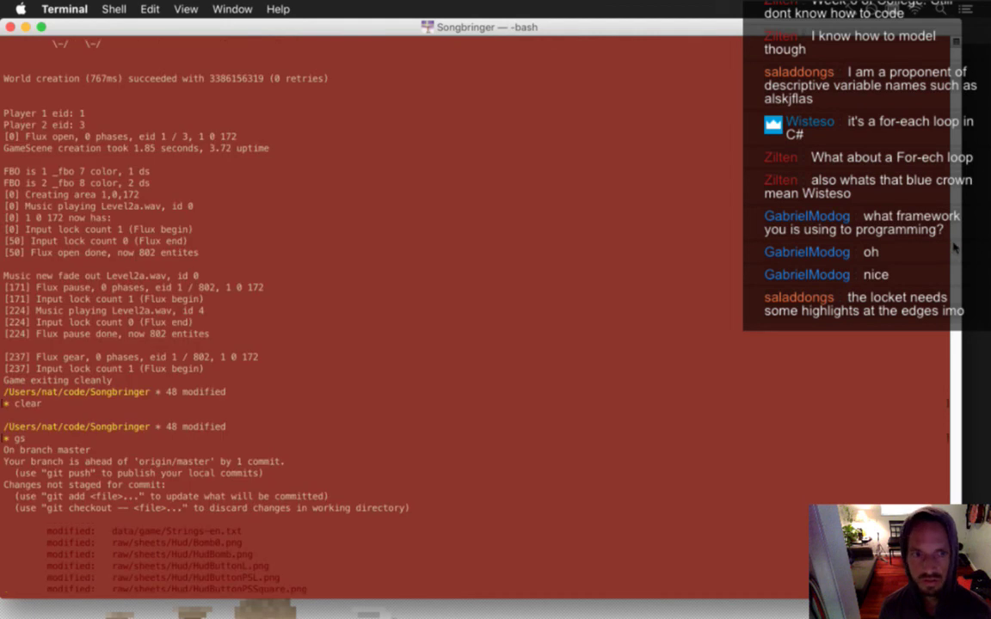
Step: Make the Terminal window slightly taller and open the repository's changes with the d command
{"action": "left_click_drag", "start_coordinate": [960, 596], "coordinate": [959, 609]}
{"action": "type", "text": "d"}
{"action": "key", "text": "Return"}
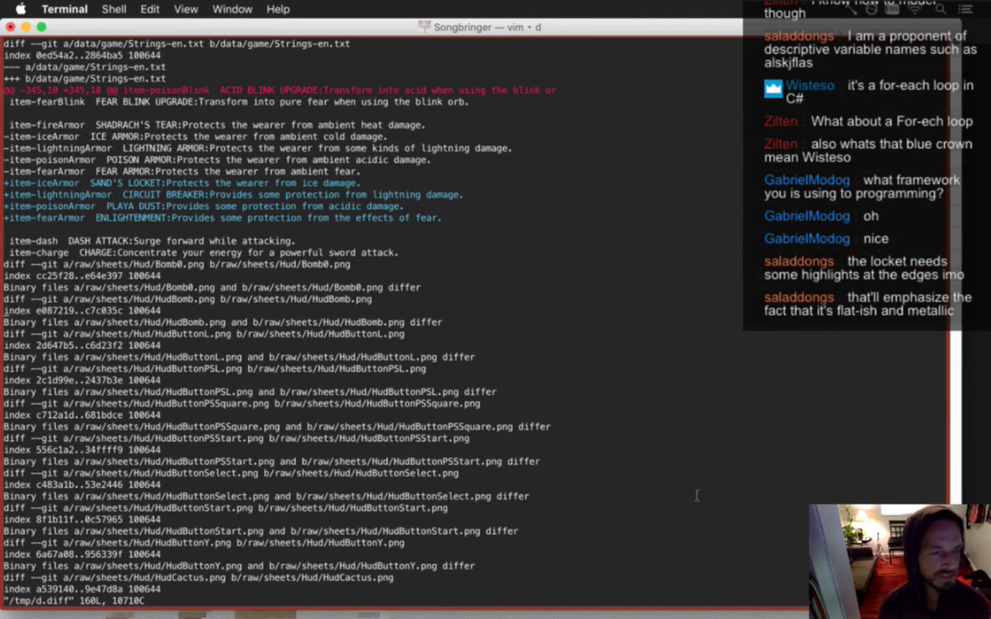
Step: Switch to Photoshop, select the ice armor layer and sample a pale tan from the locket
{"action": "key", "text": "super+Tab"}
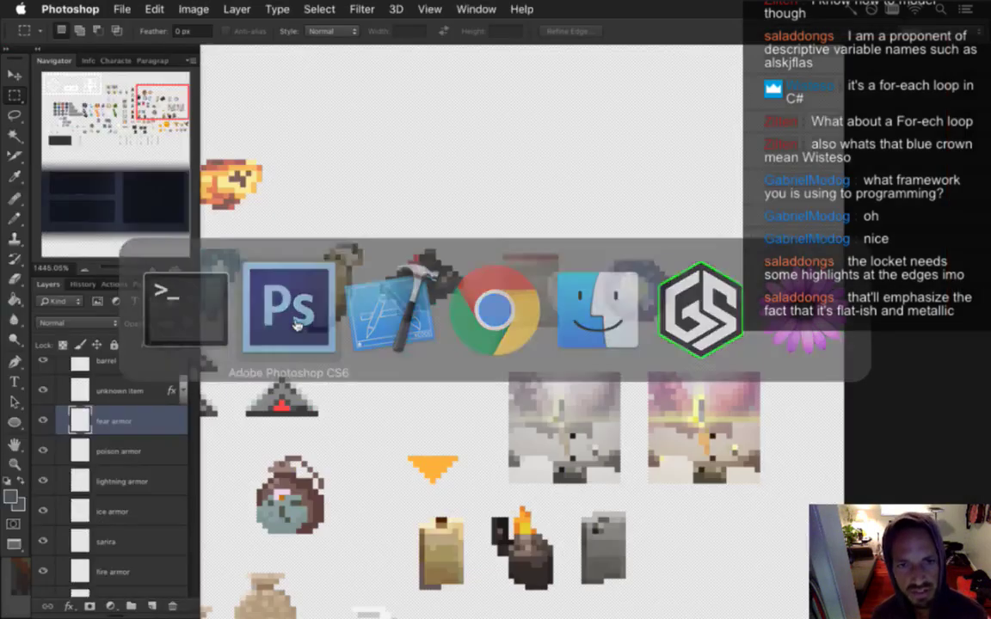
{"action": "scroll", "coordinate": [283, 269], "scroll_direction": "left", "scroll_amount": 3}
{"action": "scroll", "coordinate": [386, 322], "scroll_direction": "up", "scroll_amount": 3}
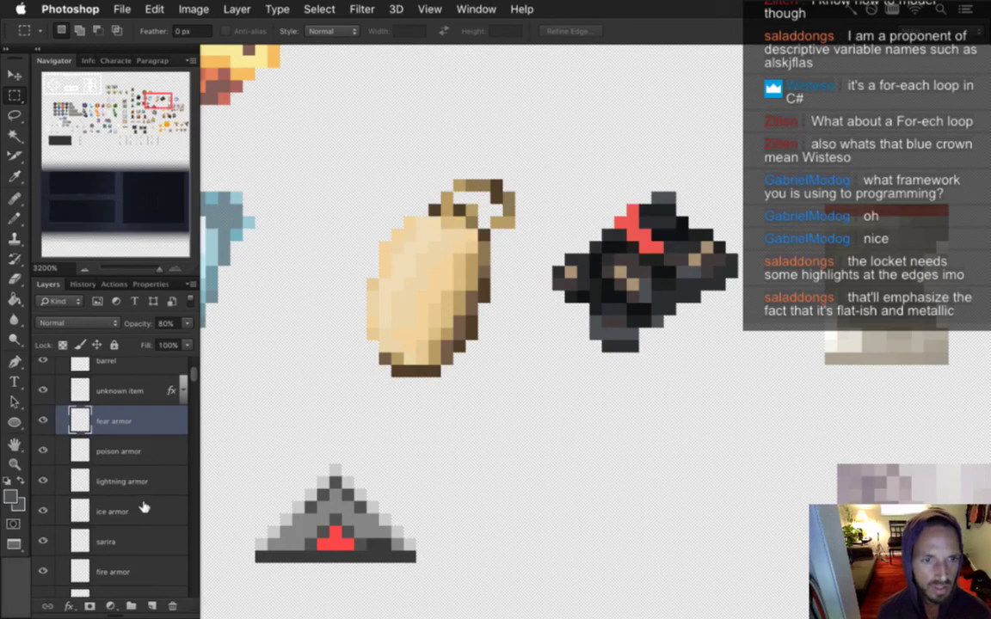
{"action": "left_click", "coordinate": [144, 509]}
{"action": "key", "text": "i"}
{"action": "left_click", "coordinate": [401, 294]}
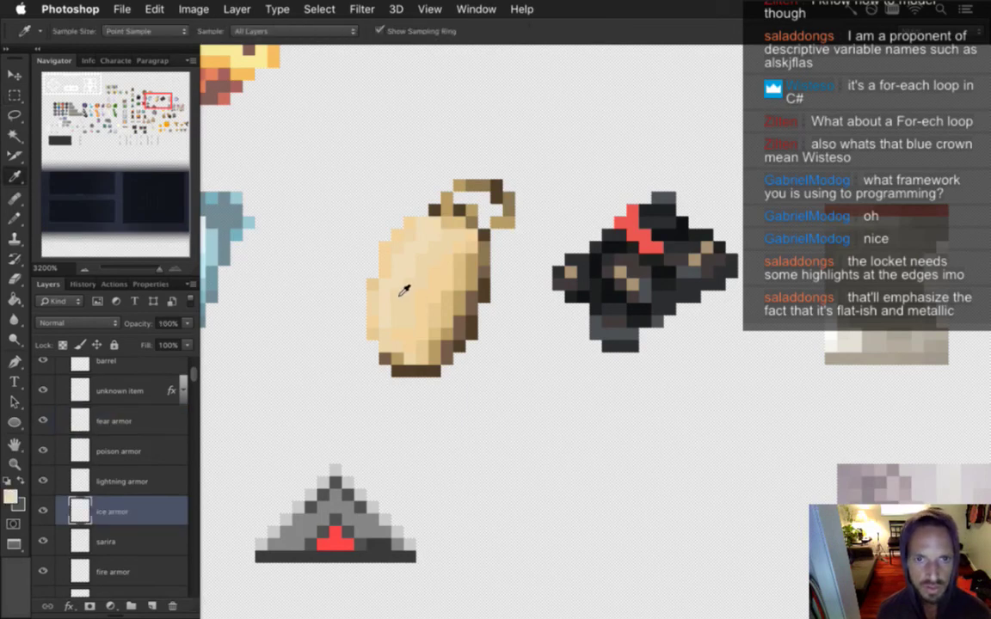
Step: Lighten the sampled foreground colour to the cream fff8e9, with saturation 9% and brightness 100%
{"action": "left_click", "coordinate": [12, 497]}
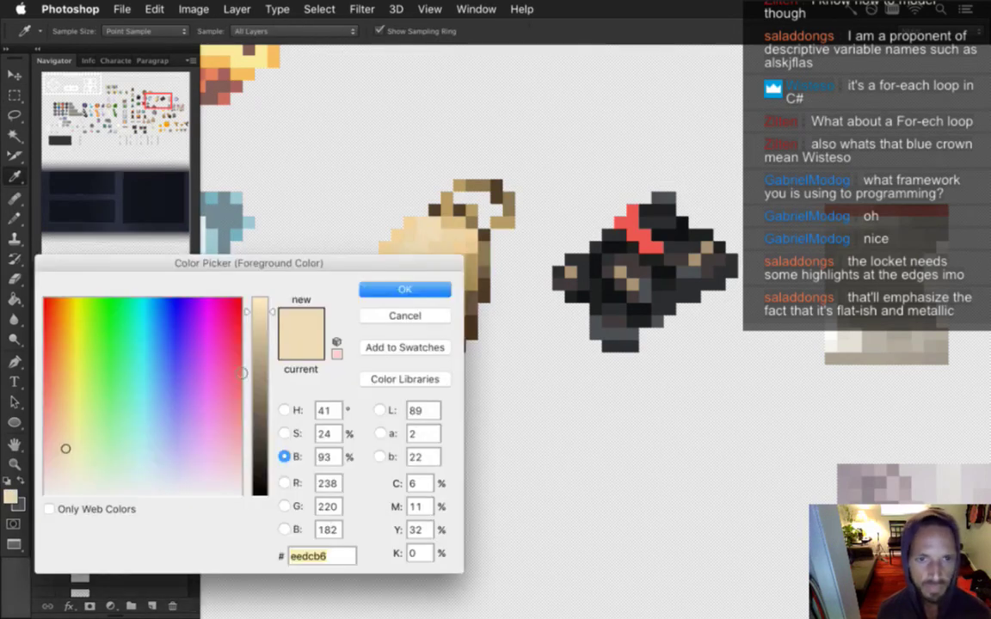
{"action": "left_click", "coordinate": [284, 434]}
{"action": "left_click", "coordinate": [263, 475]}
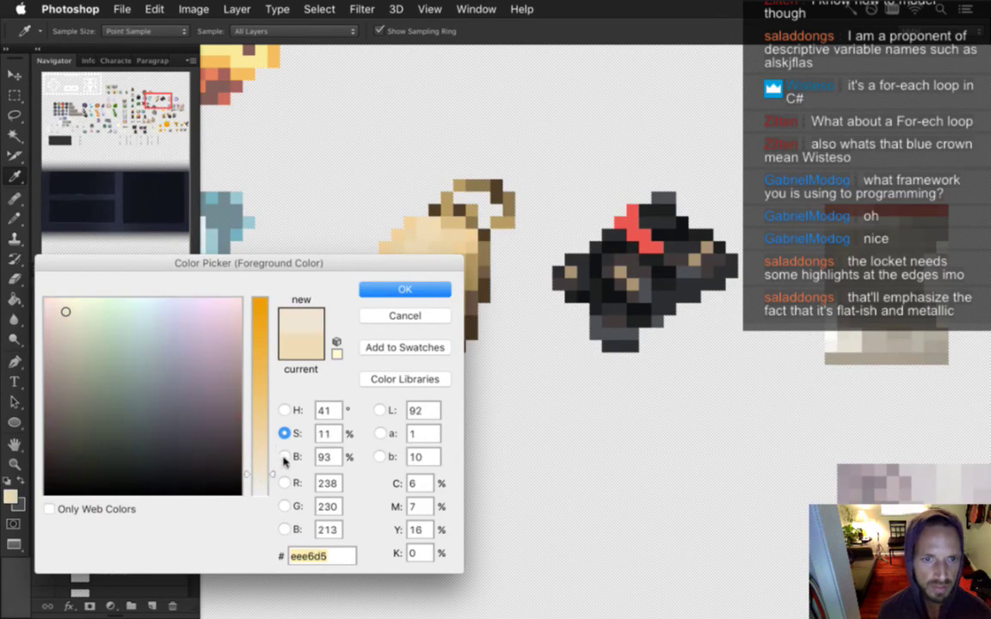
{"action": "left_click", "coordinate": [284, 456]}
{"action": "left_click", "coordinate": [265, 298]}
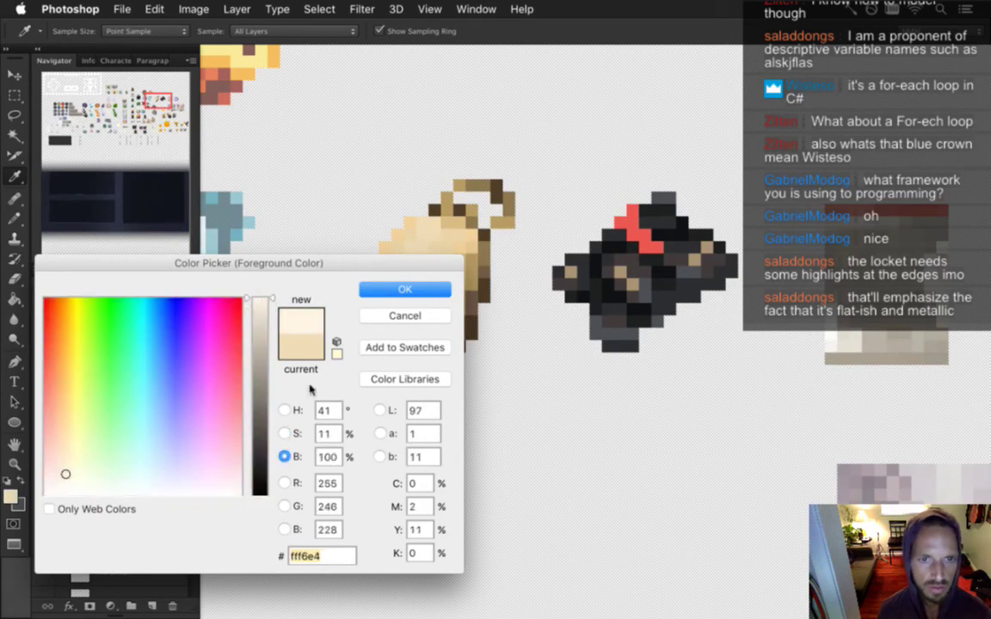
{"action": "left_click", "coordinate": [284, 434]}
{"action": "left_click", "coordinate": [263, 484]}
{"action": "left_click_drag", "start_coordinate": [264, 486], "coordinate": [264, 479]}
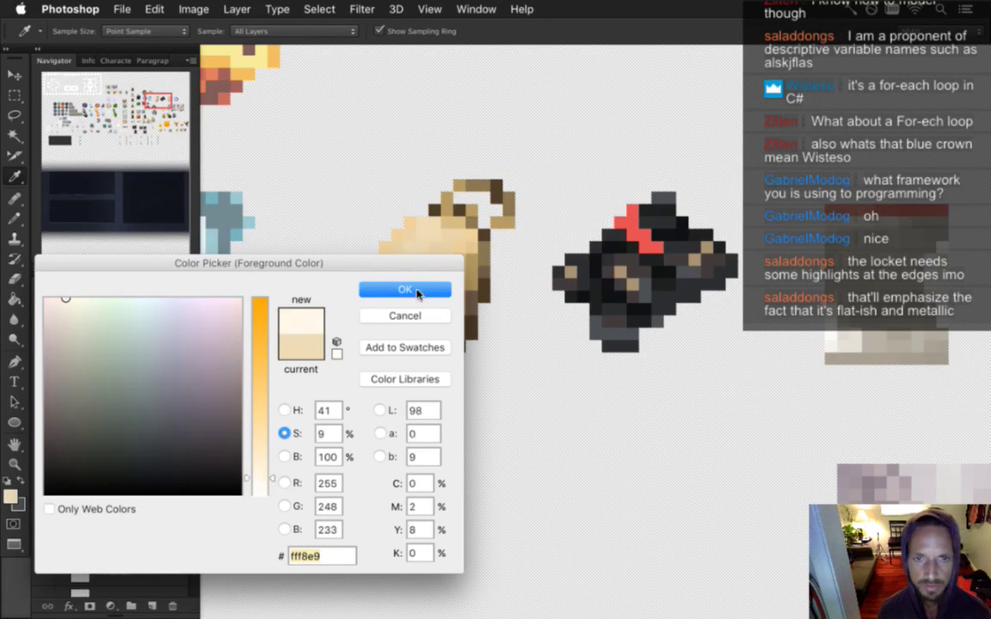
{"action": "left_click", "coordinate": [417, 290]}
Step: Paint cream highlight pixels along the locket's upper-left edge and one near its lower end with the Pencil
{"action": "key", "text": "b"}
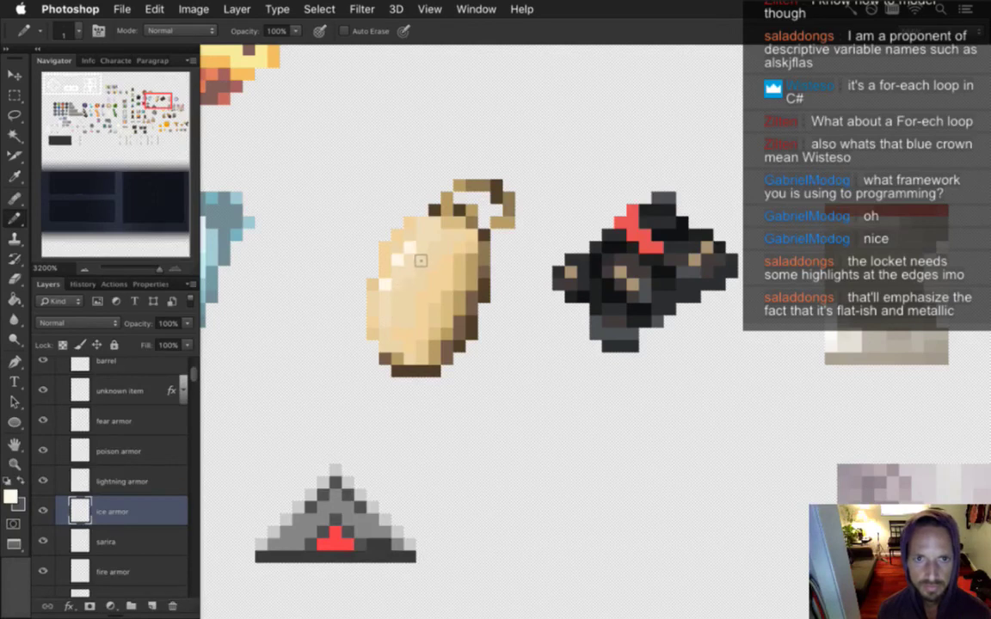
{"action": "left_click", "coordinate": [421, 234]}
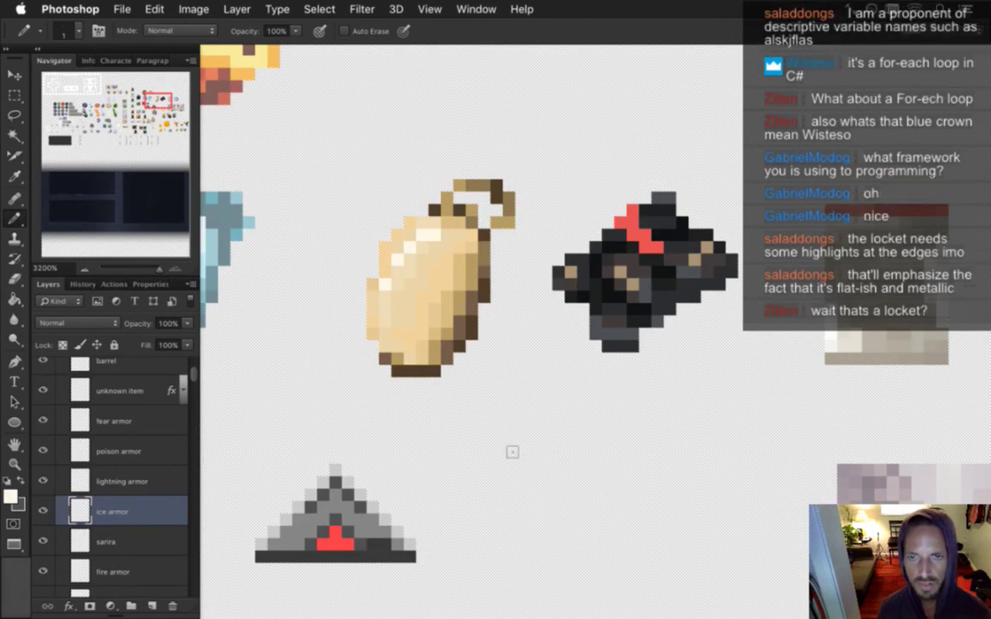
{"action": "left_click", "coordinate": [423, 332]}
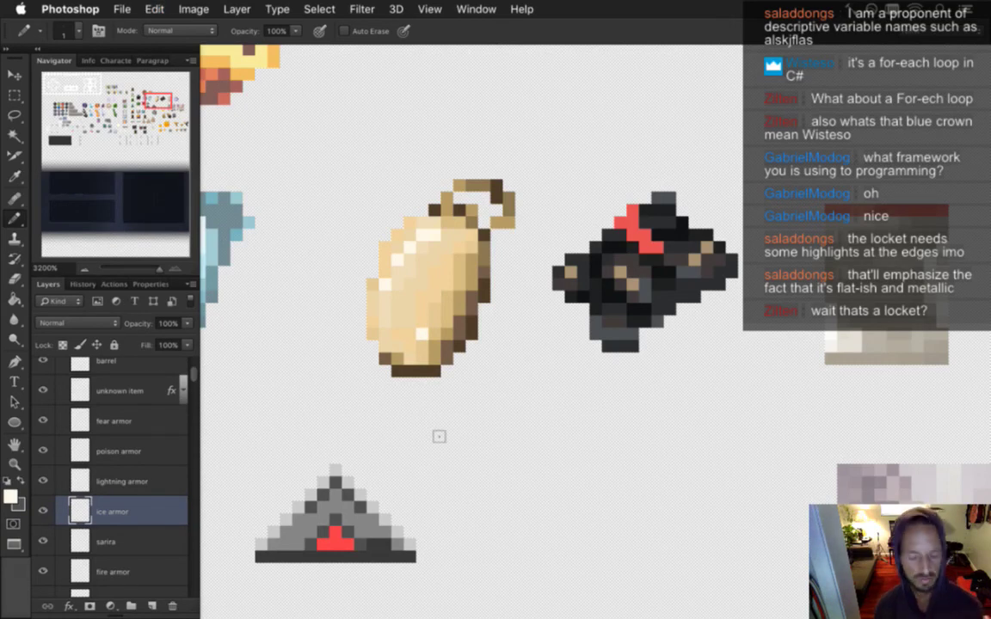
Step: Export all user slices as PNG-24 images to the Hud folder, replacing the existing files
{"action": "key", "text": "super+alt+shift+r"}
{"action": "key", "text": "Escape"}
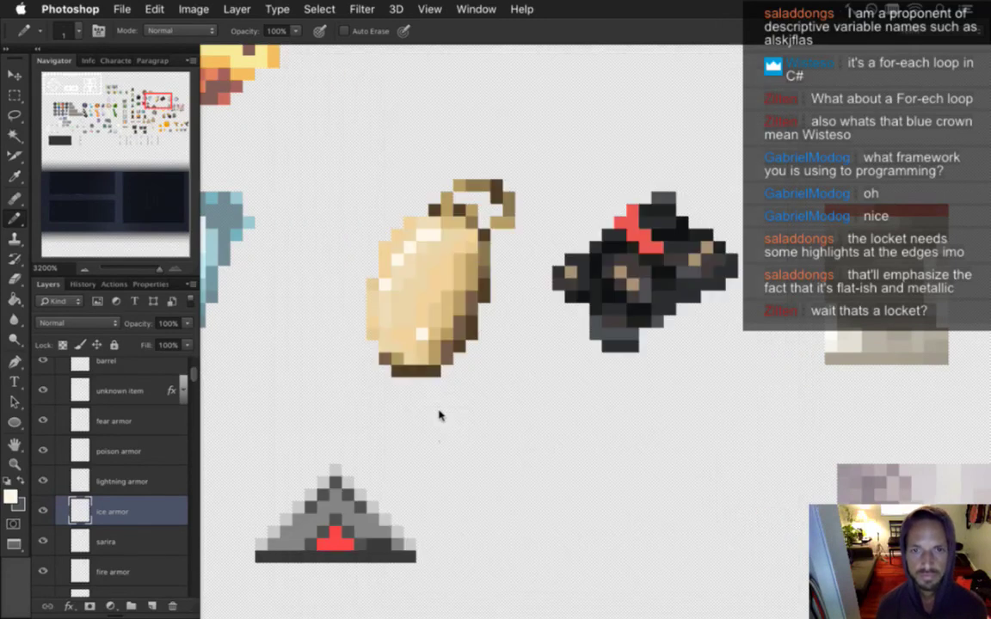
{"action": "key", "text": "super+alt+shift+s"}
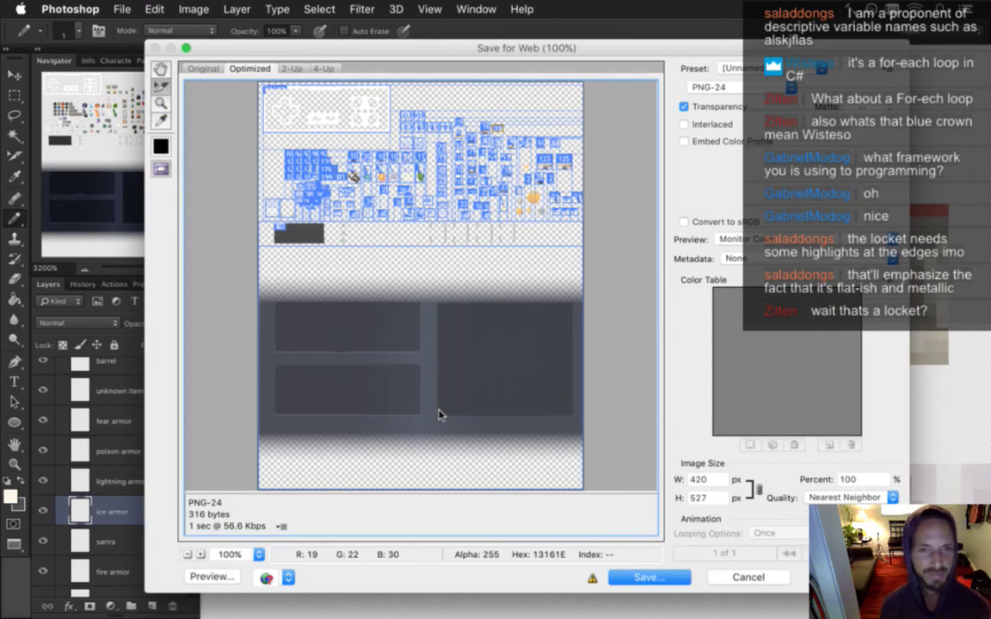
{"action": "key", "text": "Return"}
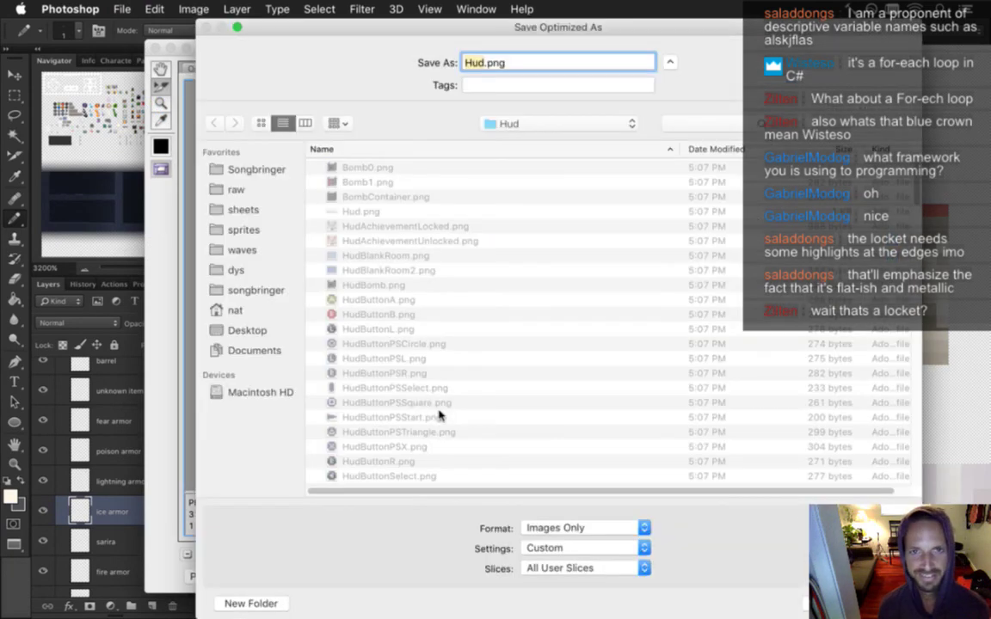
{"action": "key", "text": "Return"}
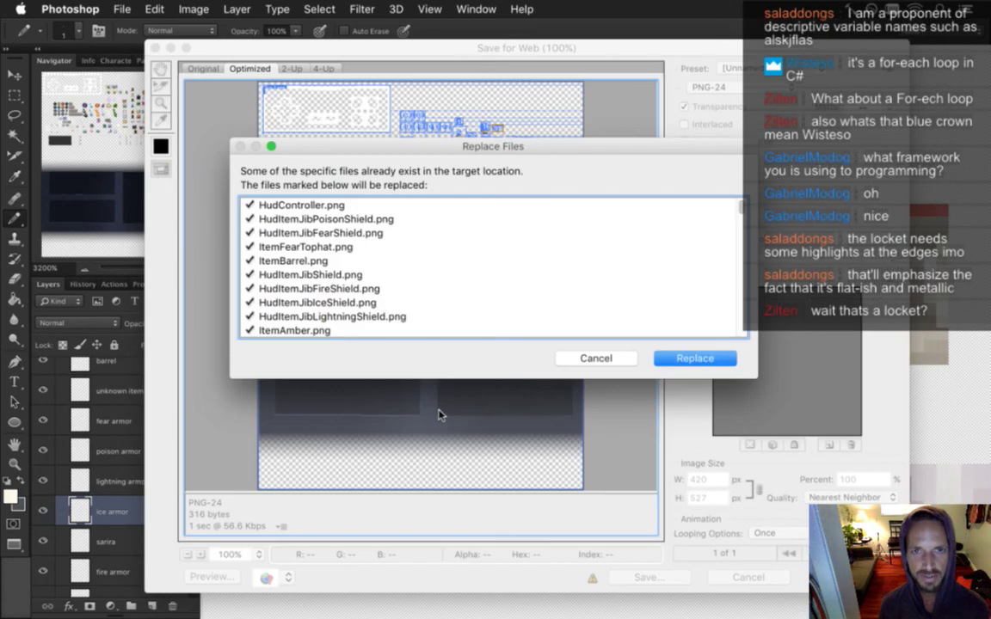
{"action": "key", "text": "Return"}
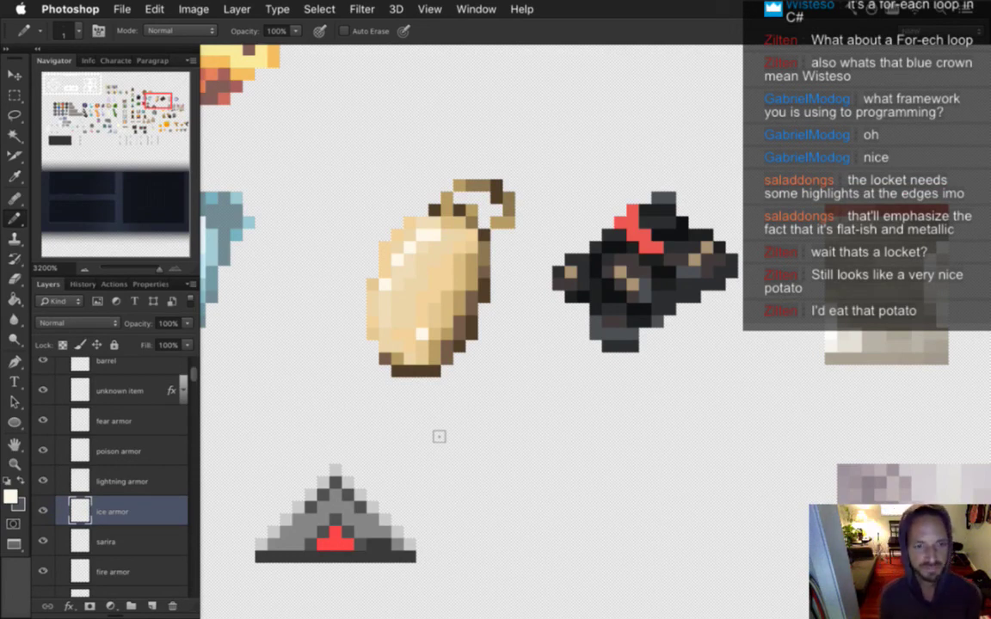
Step: Switch to Xcode by way of Terminal and run the Songbringer game again
{"action": "key", "text": "super+Tab"}
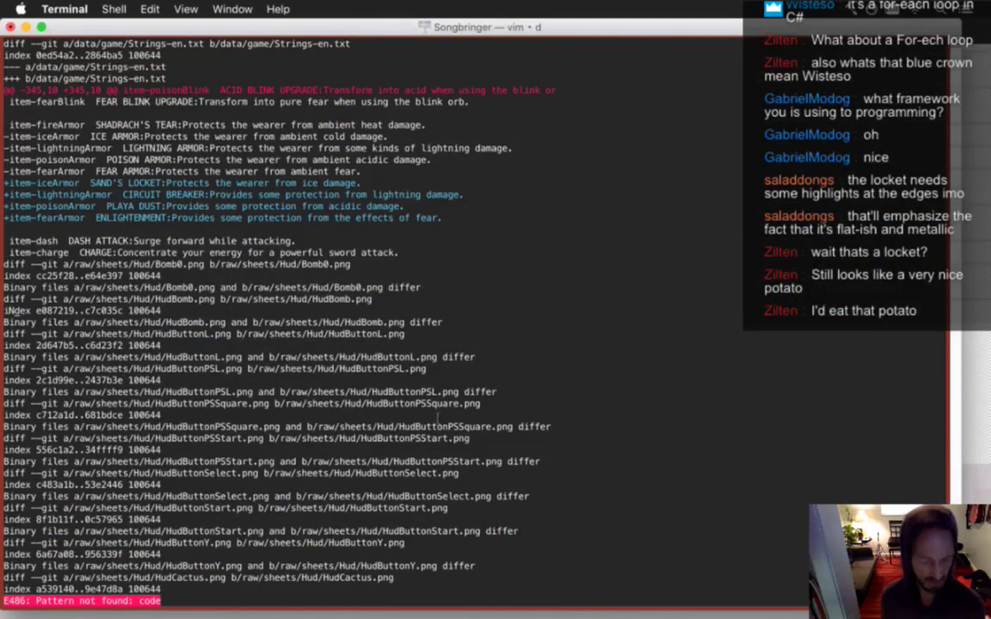
{"action": "key", "text": "ctrl+c"}
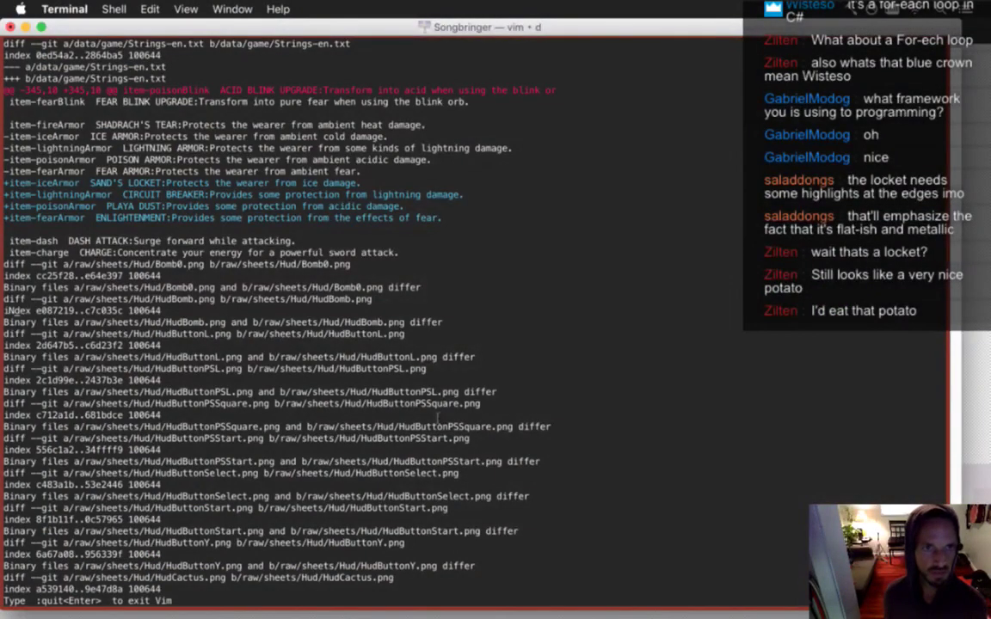
{"action": "key", "text": "super+Tab"}
{"action": "key", "text": "super+Tab"}
{"action": "key", "text": "super+r"}
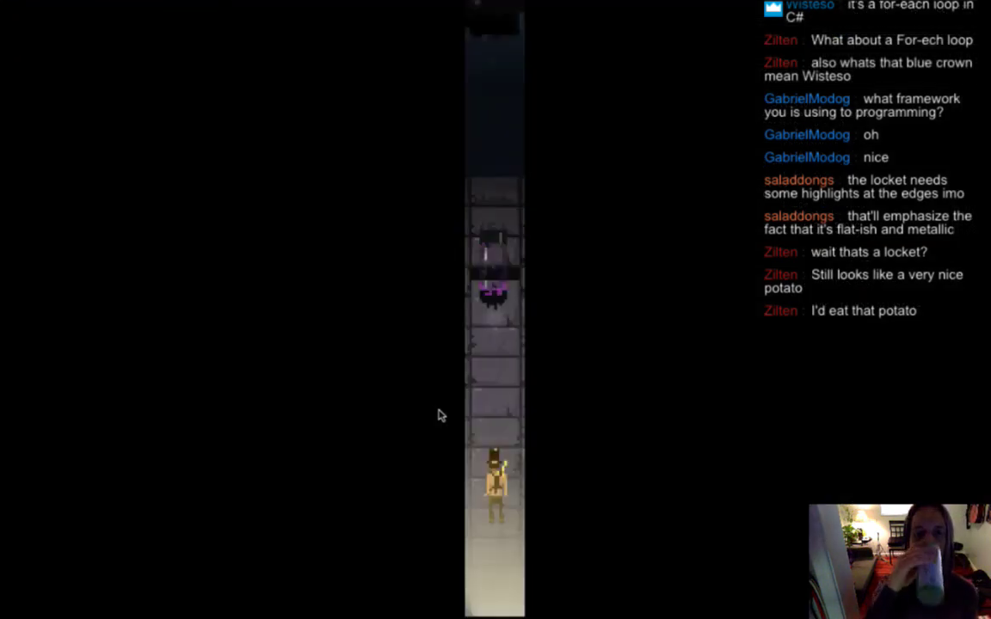
Step: Open the game's inventory and move the selection through the passive items to Sand's Locket
{"action": "key", "text": "Tab"}
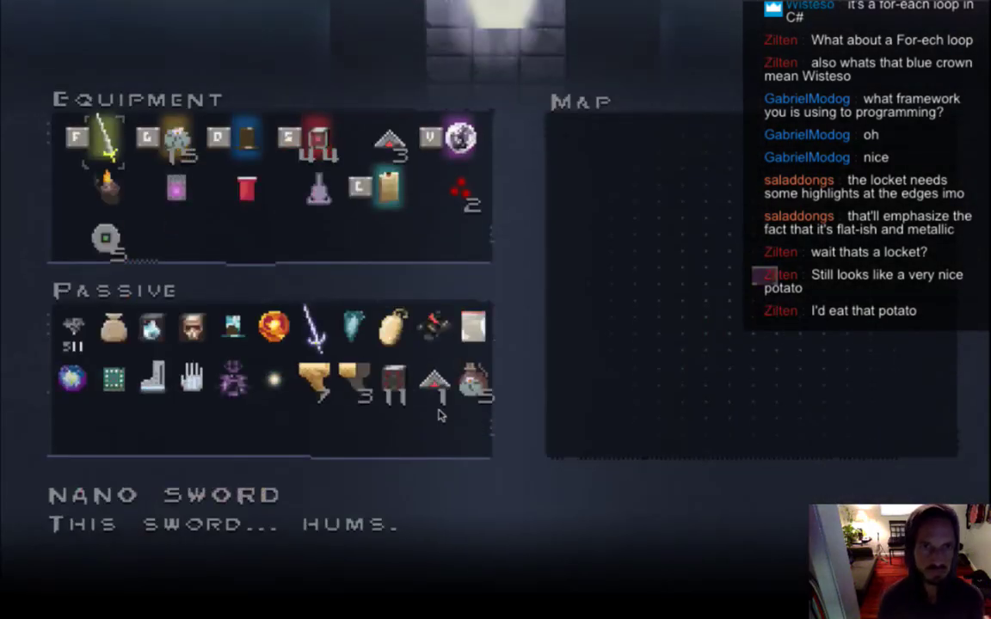
{"action": "key", "text": "Down"}
{"action": "key", "text": "Down"}
{"action": "key", "text": "Down"}
{"action": "key", "text": "Right"}
{"action": "key", "text": "Right"}
{"action": "key", "text": "Right"}
{"action": "key", "text": "Right"}
{"action": "key", "text": "Right"}
{"action": "key", "text": "Right"}
{"action": "key", "text": "Right"}
{"action": "key", "text": "Right"}
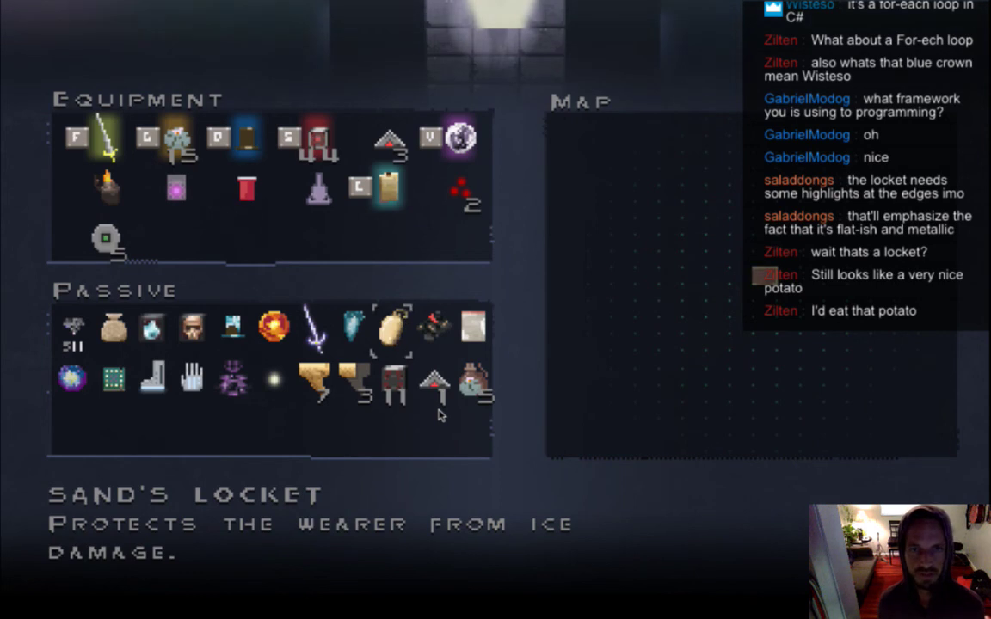
Step: Quit the game and return to the HUD sprite document in Photoshop
{"action": "key", "text": "super+q"}
{"action": "key", "text": "super+Tab"}
{"action": "key", "text": "super+Tab"}
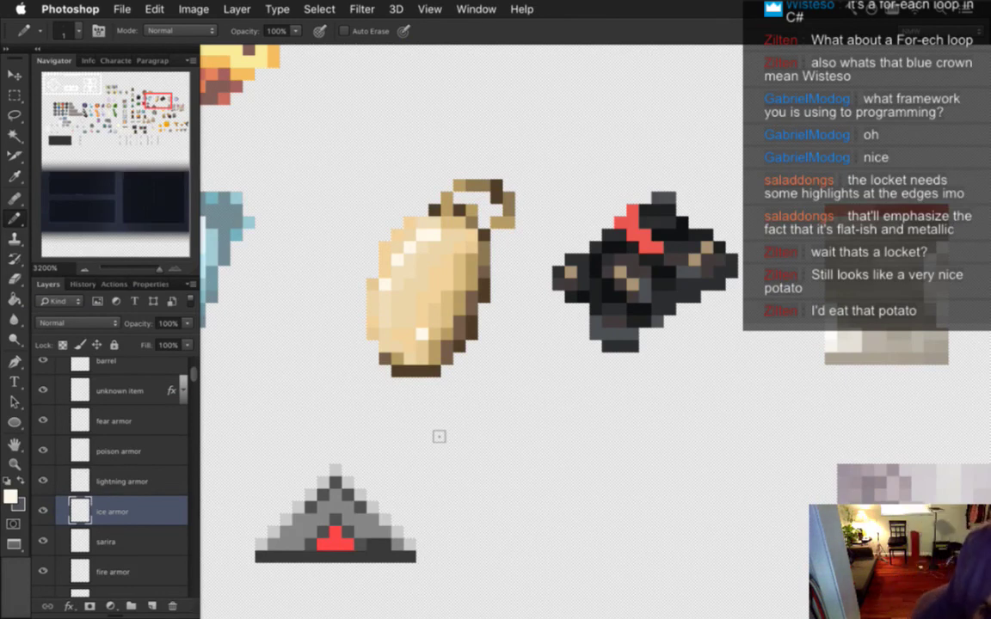
Step: Shorten the locket by moving its lower rows up one pixel, and cover the lower highlight with sampled tan
{"action": "key", "text": "m"}
{"action": "key", "text": "i"}
{"action": "left_click", "coordinate": [383, 301]}
{"action": "key", "text": "m"}
{"action": "left_click_drag", "start_coordinate": [329, 302], "coordinate": [495, 399]}
{"action": "left_click_drag", "start_coordinate": [332, 318], "coordinate": [499, 383]}
{"action": "key", "text": "ctrl+Up"}
{"action": "key", "text": "ctrl+d"}
{"action": "key", "text": "i"}
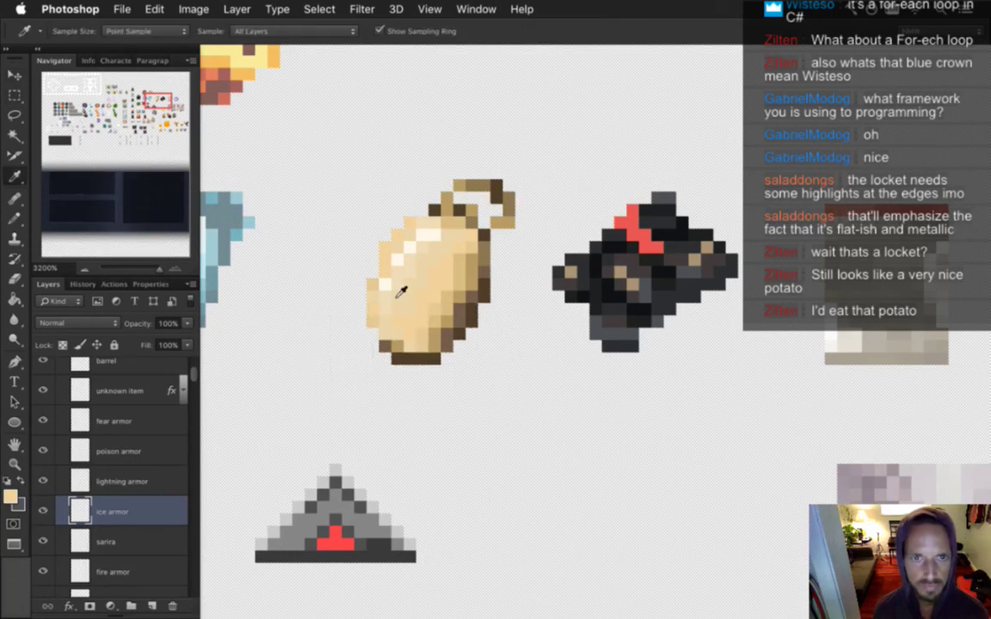
{"action": "key", "text": "b"}
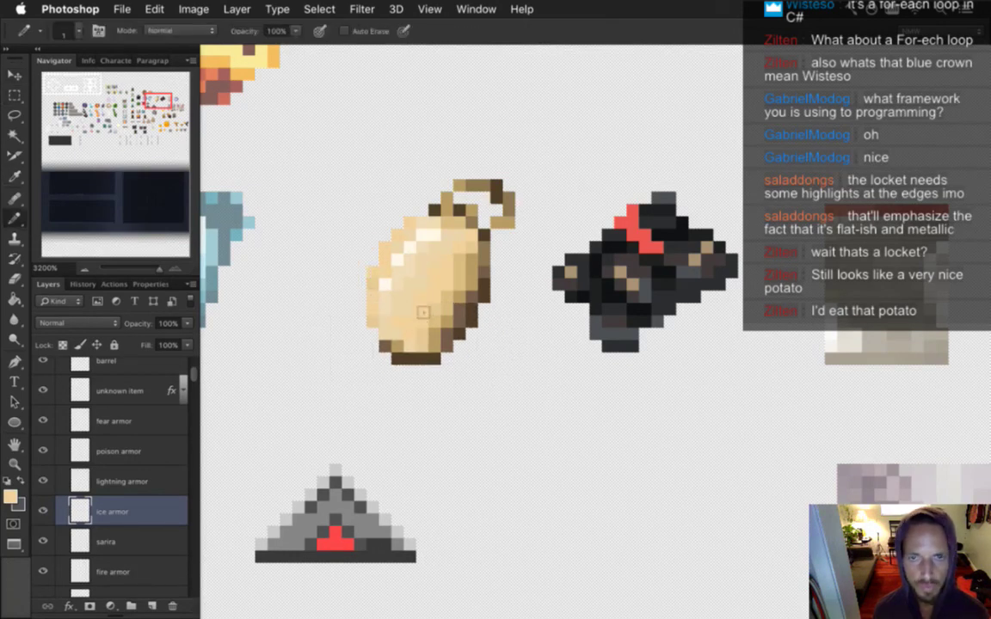
Step: Select the locket's light face with rectangular marquees, leaving out the dark edge pixels along its shaded side
{"action": "key", "text": "m"}
{"action": "left_click_drag", "start_coordinate": [355, 217], "coordinate": [478, 353]}
{"action": "left_click_drag", "start_coordinate": [325, 319], "coordinate": [397, 358]}
{"action": "left_click_drag", "start_coordinate": [456, 310], "coordinate": [479, 365]}
{"action": "left_click", "coordinate": [463, 317]}
{"action": "left_click_drag", "start_coordinate": [428, 268], "coordinate": [483, 276]}
{"action": "left_click", "coordinate": [456, 273]}
{"action": "left_click_drag", "start_coordinate": [474, 215], "coordinate": [484, 230]}
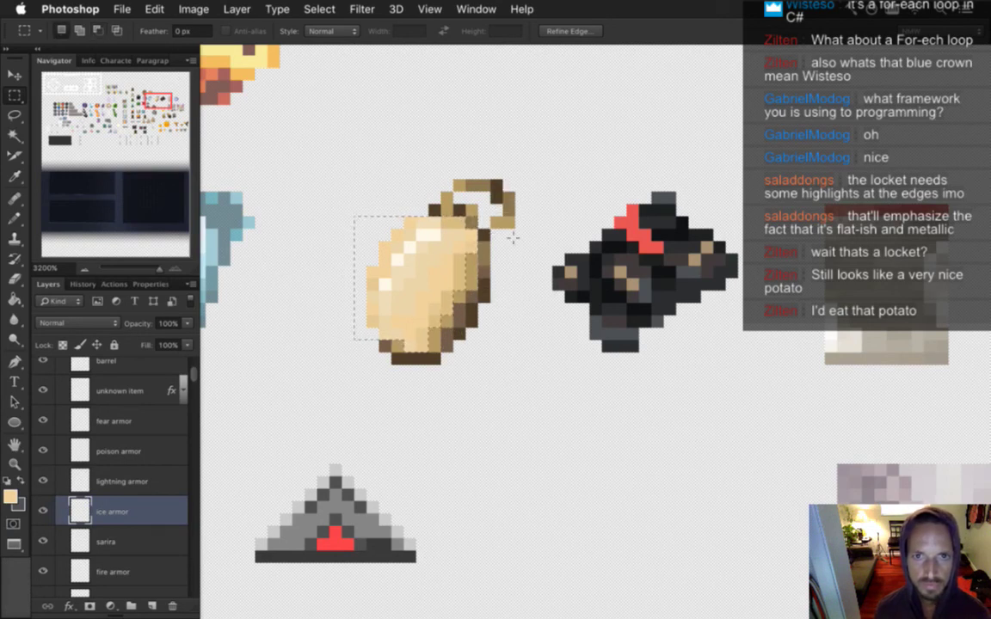
Step: Darken the selected light face of the locket with Brightness/Contrast, setting Brightness to -14, and clear the selection
{"action": "left_click", "coordinate": [194, 9]}
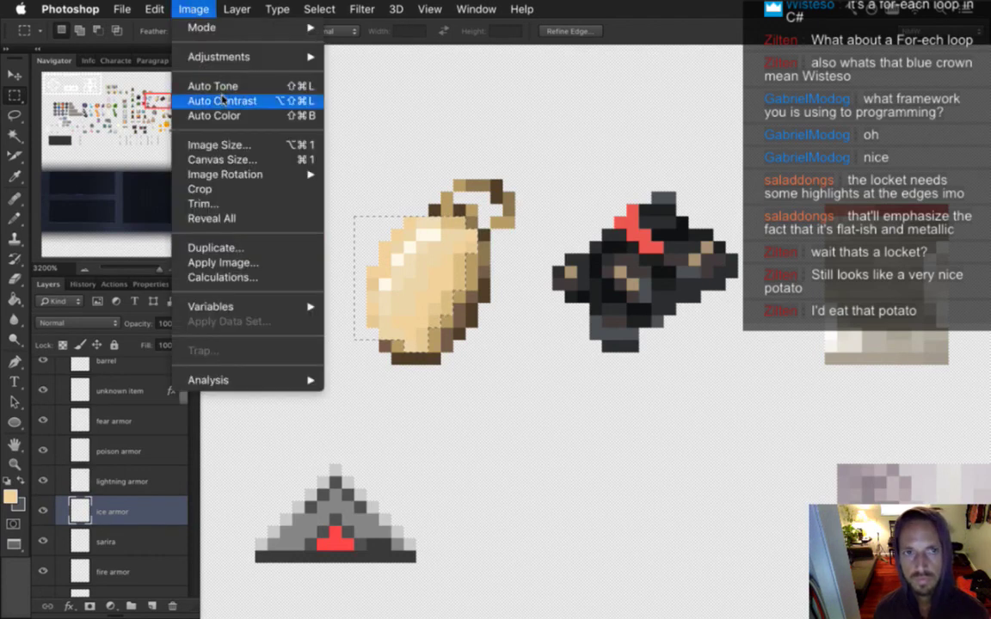
{"action": "mouse_move", "coordinate": [283, 57]}
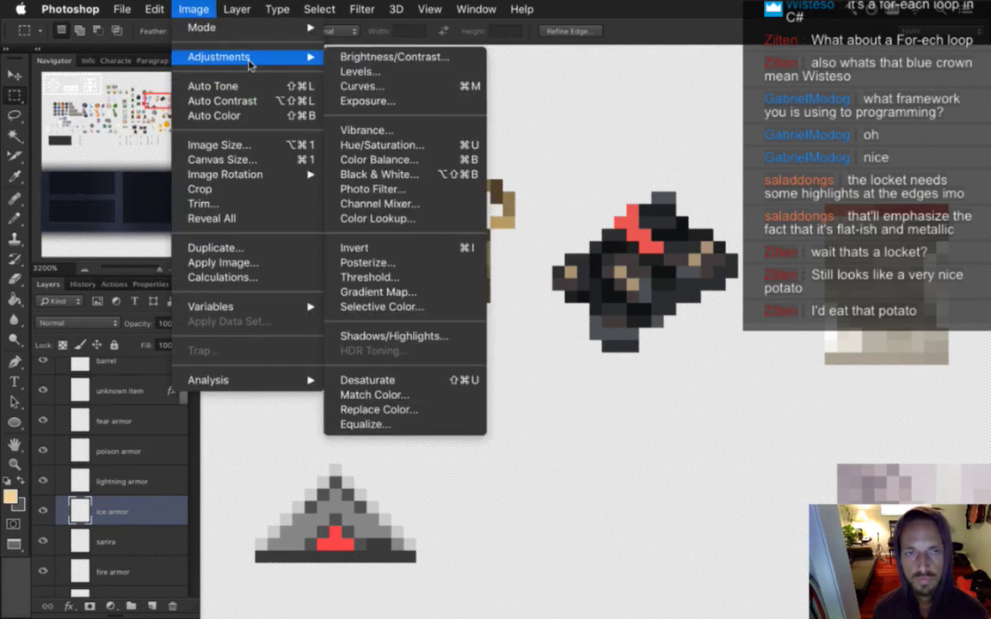
{"action": "left_click", "coordinate": [368, 56]}
{"action": "left_click_drag", "start_coordinate": [360, 148], "coordinate": [830, 142]}
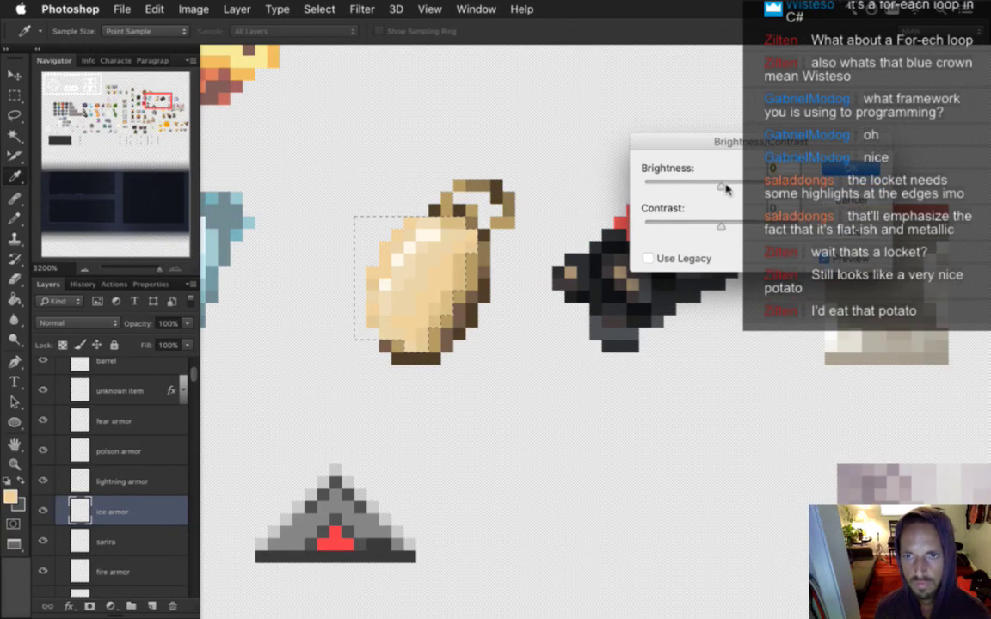
{"action": "left_click_drag", "start_coordinate": [721, 187], "coordinate": [712, 188]}
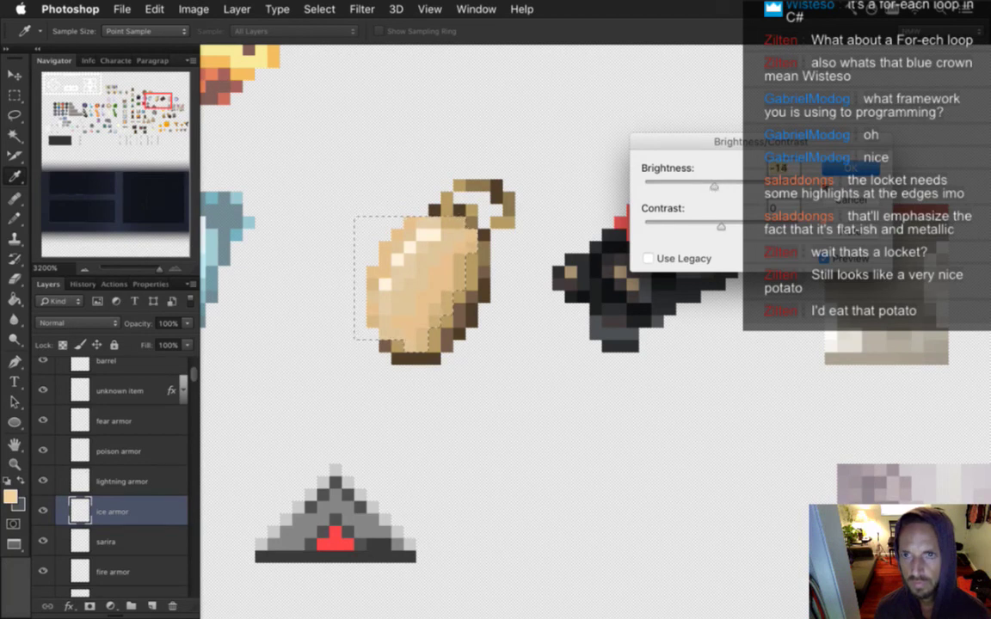
{"action": "key", "text": "Return"}
{"action": "key", "text": "m"}
{"action": "key", "text": "ctrl+d"}
Step: Sample the locket's cream highlight, lower its saturation in the Color Picker, and repaint the highlight pixels with the paler color
{"action": "key", "text": "i"}
{"action": "left_click", "coordinate": [395, 226]}
{"action": "left_click", "coordinate": [11, 496]}
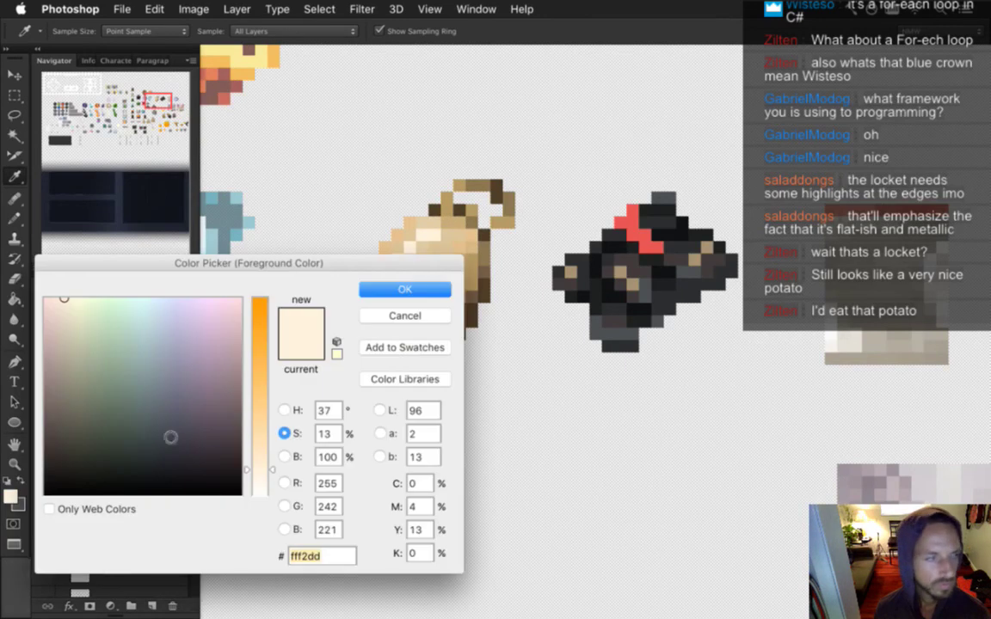
{"action": "left_click_drag", "start_coordinate": [257, 492], "coordinate": [263, 475]}
{"action": "left_click", "coordinate": [285, 457]}
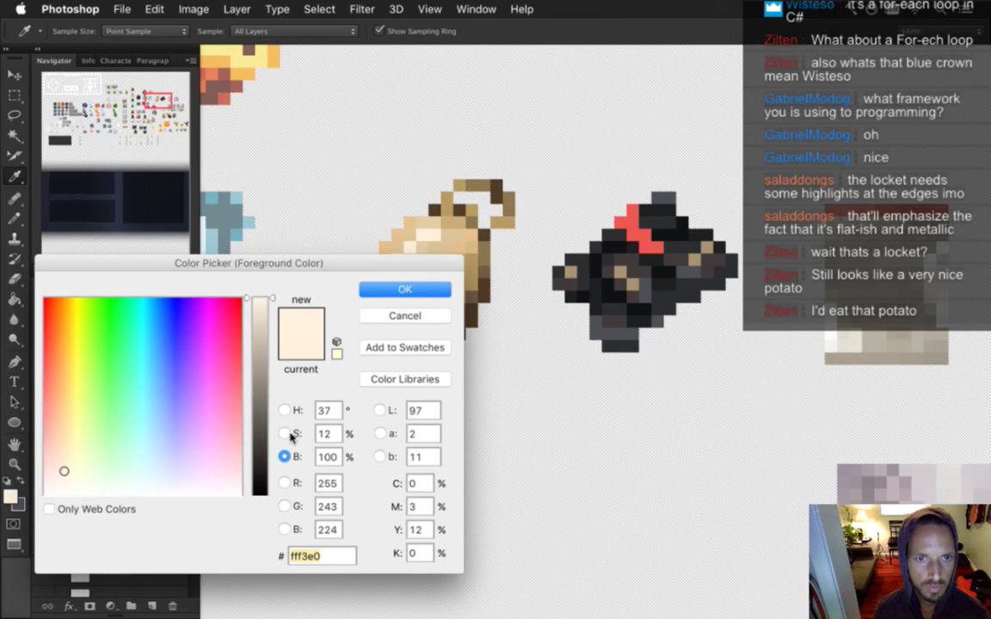
{"action": "left_click", "coordinate": [285, 434]}
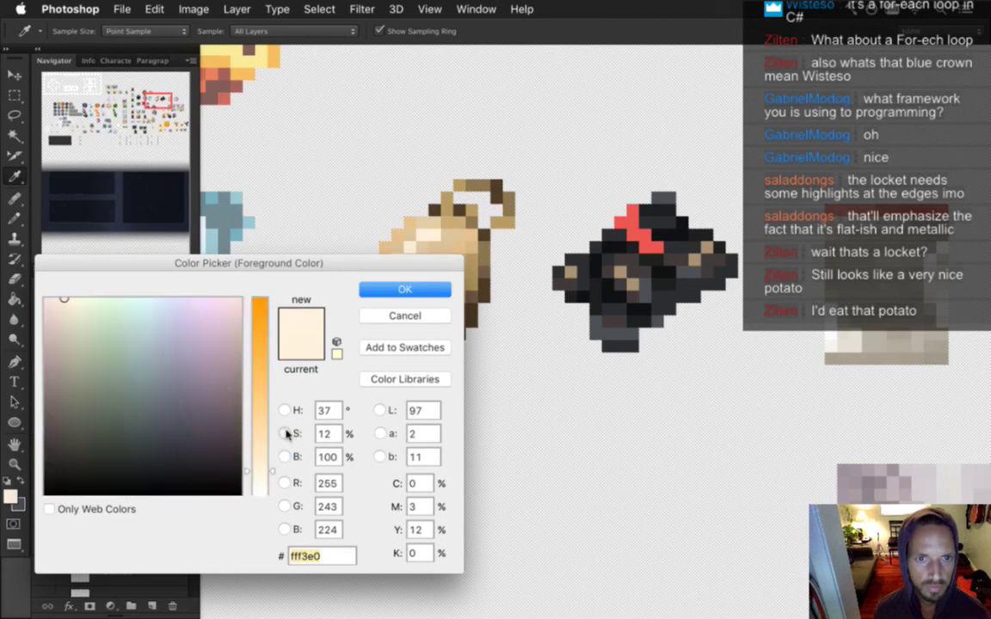
{"action": "left_click_drag", "start_coordinate": [260, 473], "coordinate": [259, 487]}
{"action": "left_click", "coordinate": [394, 296]}
{"action": "key", "text": "b"}
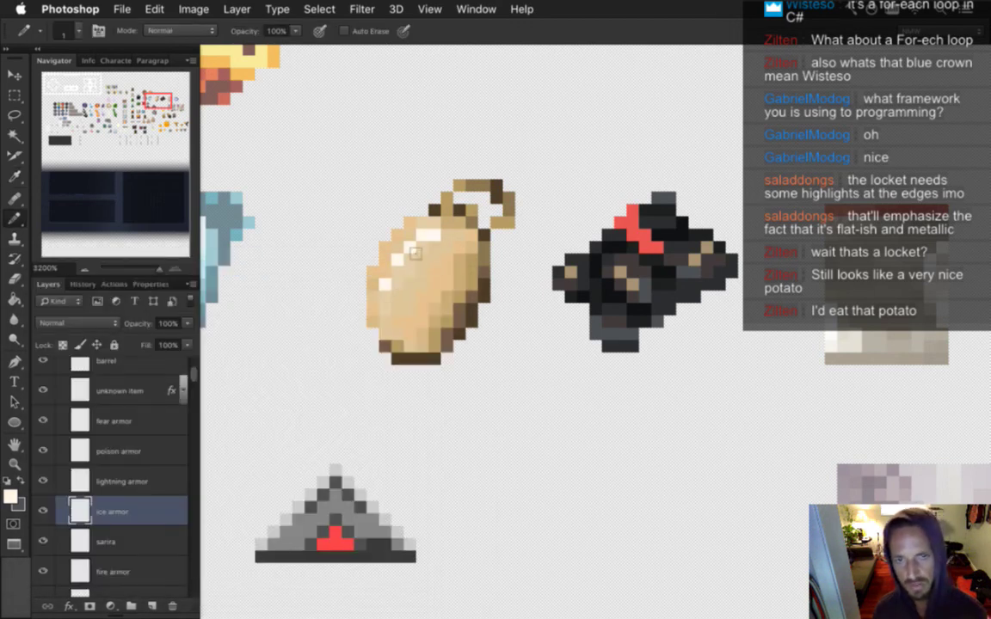
Step: Save the document and export all user slices for web as Hud.png into the Hud folder, replacing the existing files
{"action": "key", "text": "super+s"}
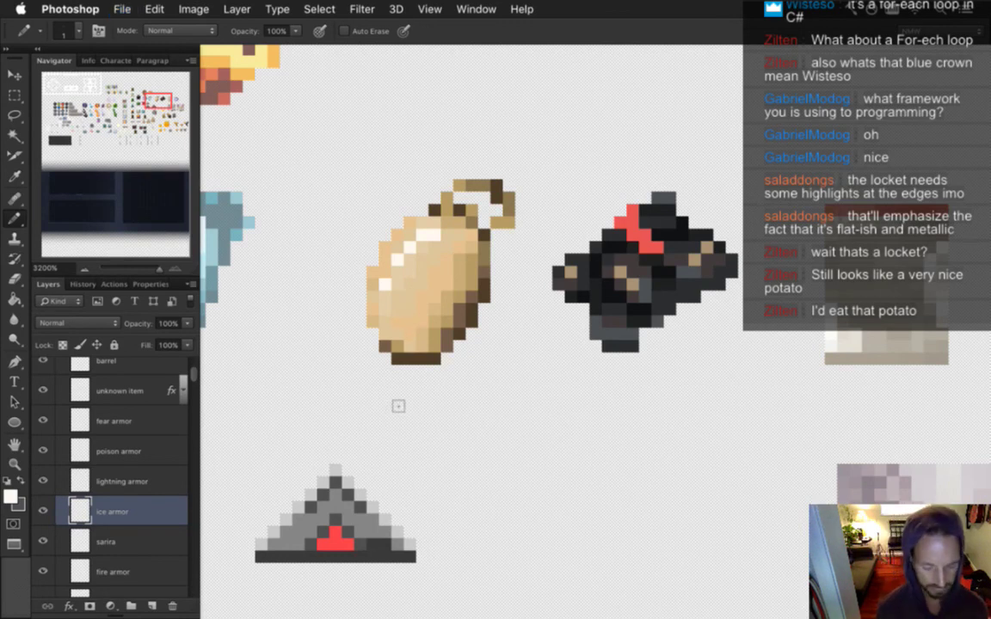
{"action": "key", "text": "super+alt+shift+s"}
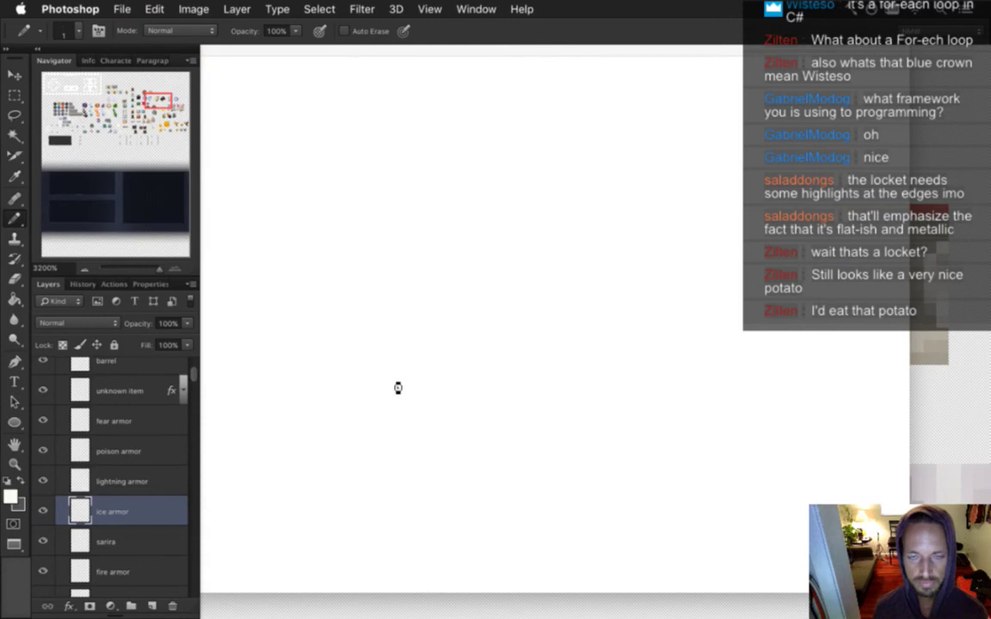
{"action": "key", "text": "Return"}
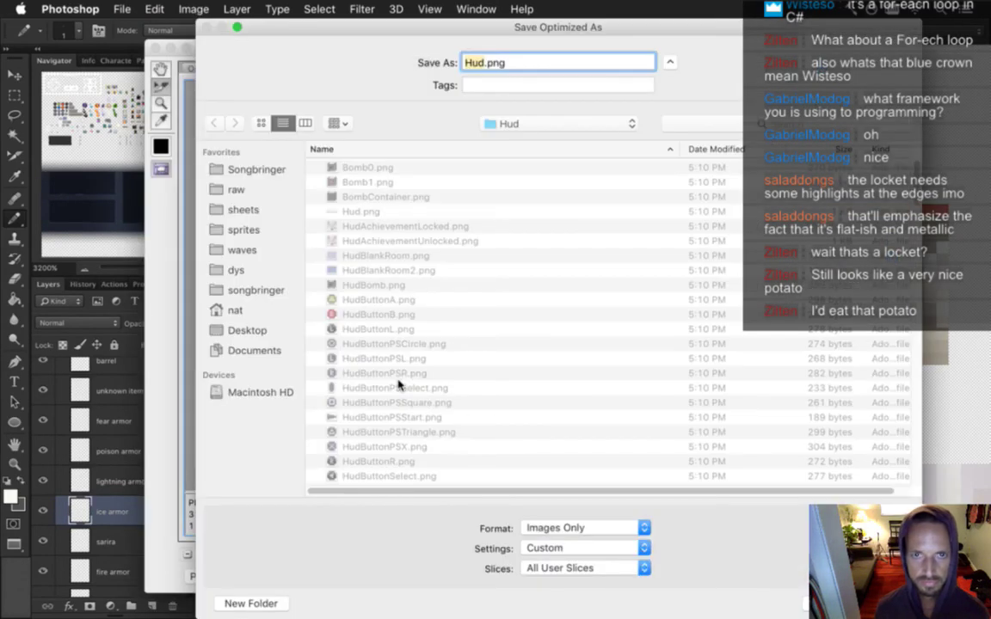
{"action": "key", "text": "Return"}
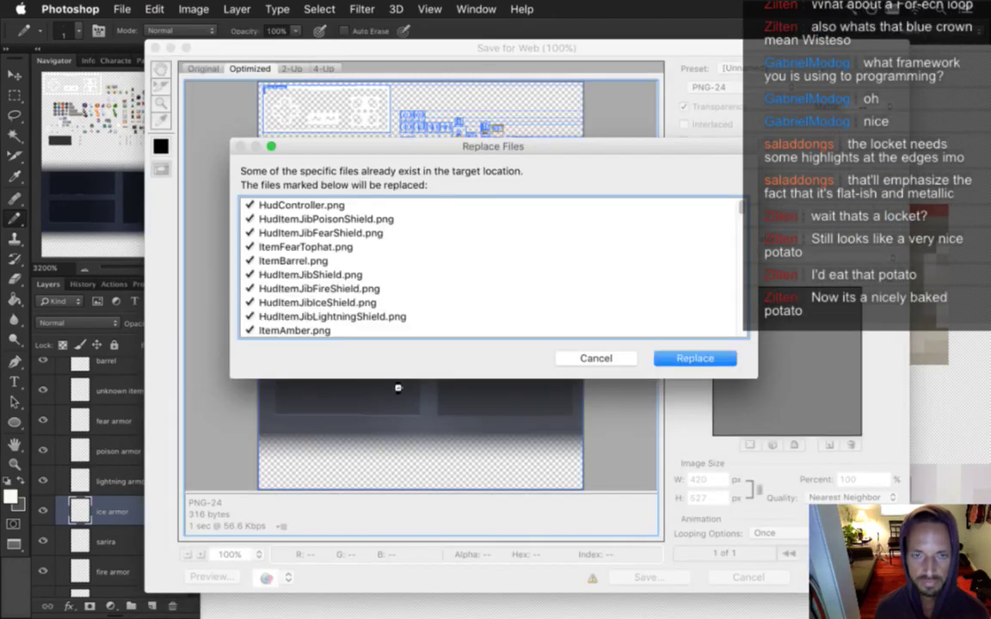
Step: Switch to Terminal, close the open diff in Vim with :q!, and run the game again
{"action": "key", "text": "super+Tab"}
{"action": "key", "text": "super+Tab"}
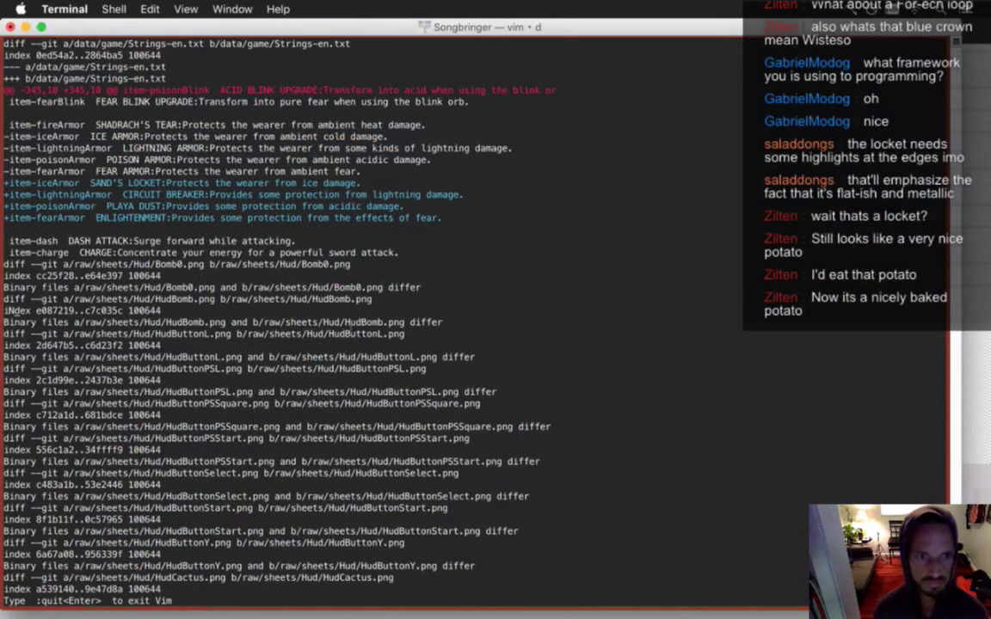
{"action": "type", "text": ":"}
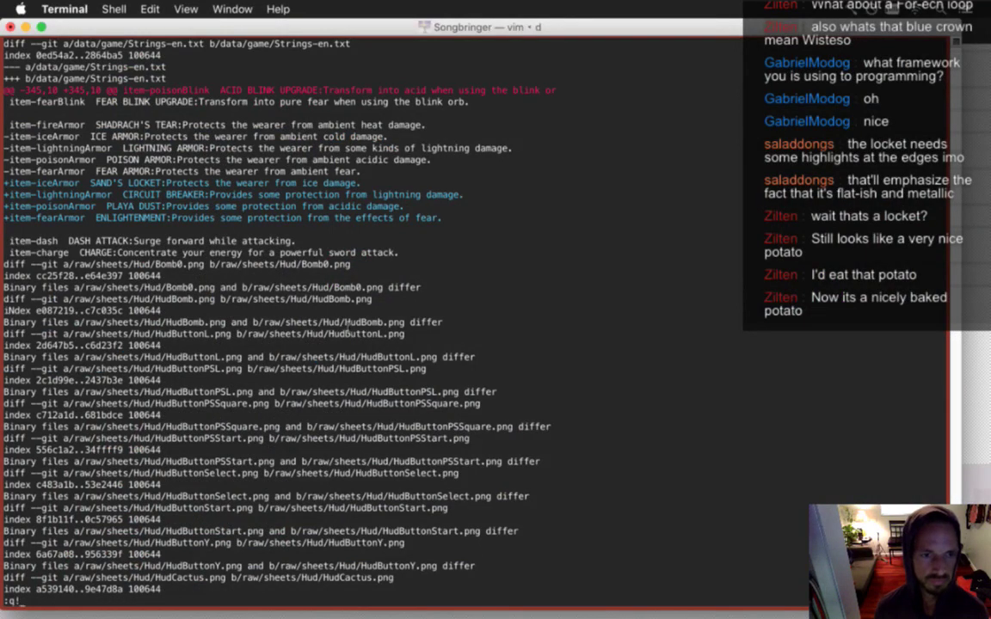
{"action": "type", "text": "q!"}
{"action": "key", "text": "Return"}
{"action": "key", "text": "super+Tab"}
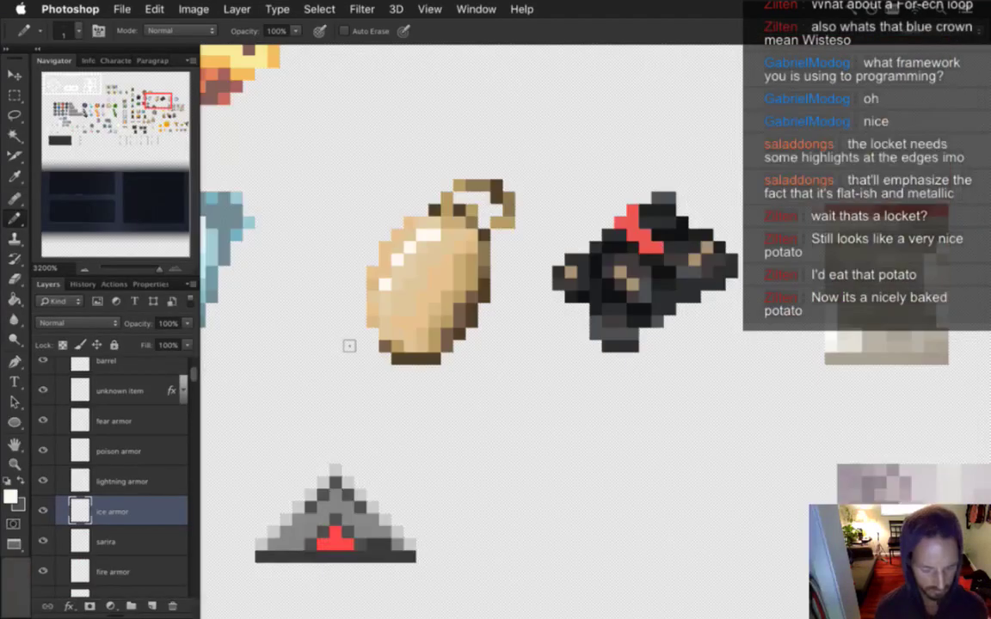
{"action": "key", "text": "super+r"}
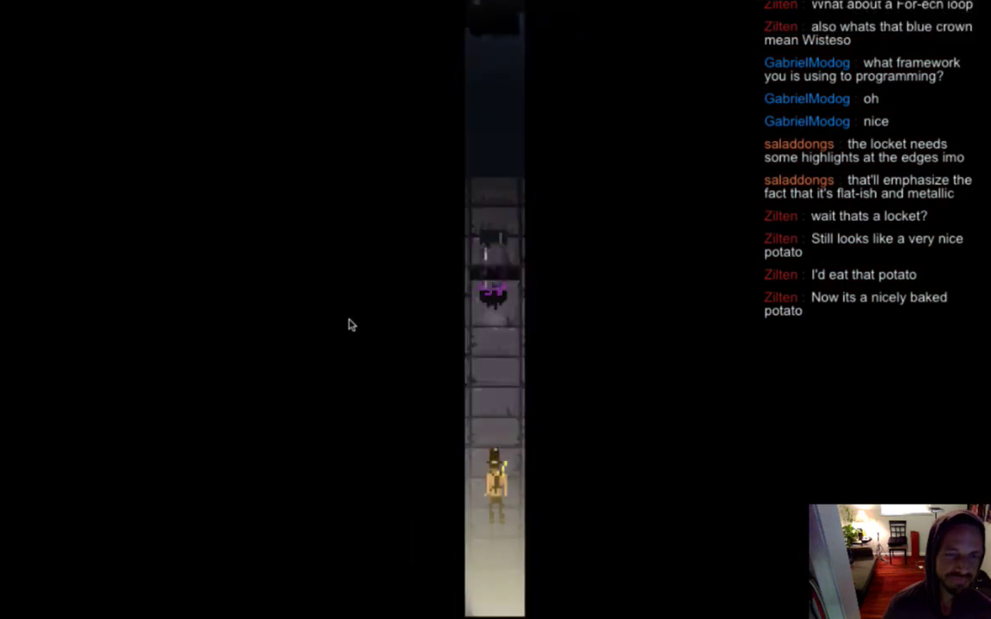
Step: Open the game's inventory and select Sand's Locket among the passive items to check the darkened sprite
{"action": "key", "text": "Tab"}
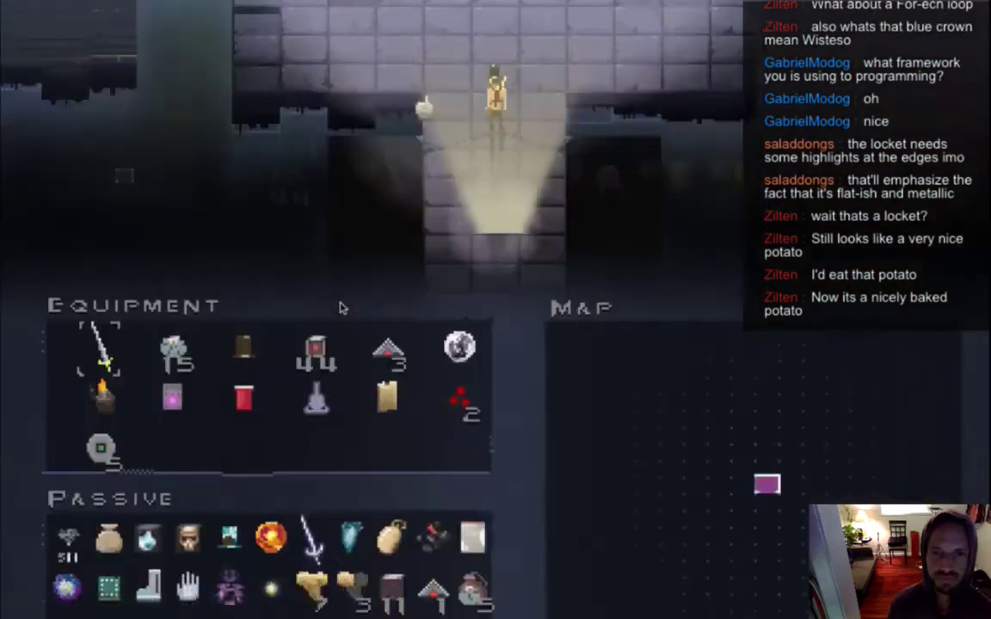
{"action": "key", "text": "Down"}
{"action": "key", "text": "Down"}
{"action": "key", "text": "Down"}
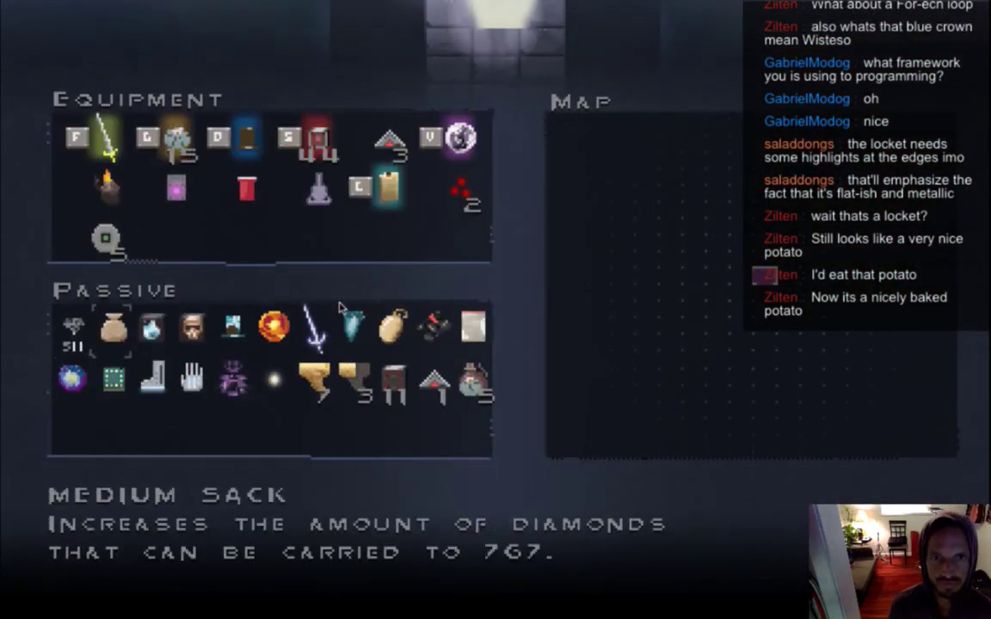
{"action": "key", "text": "Right"}
{"action": "key", "text": "Right"}
{"action": "key", "text": "Right"}
{"action": "key", "text": "Right"}
{"action": "key", "text": "Right"}
{"action": "key", "text": "Right"}
{"action": "key", "text": "Right"}
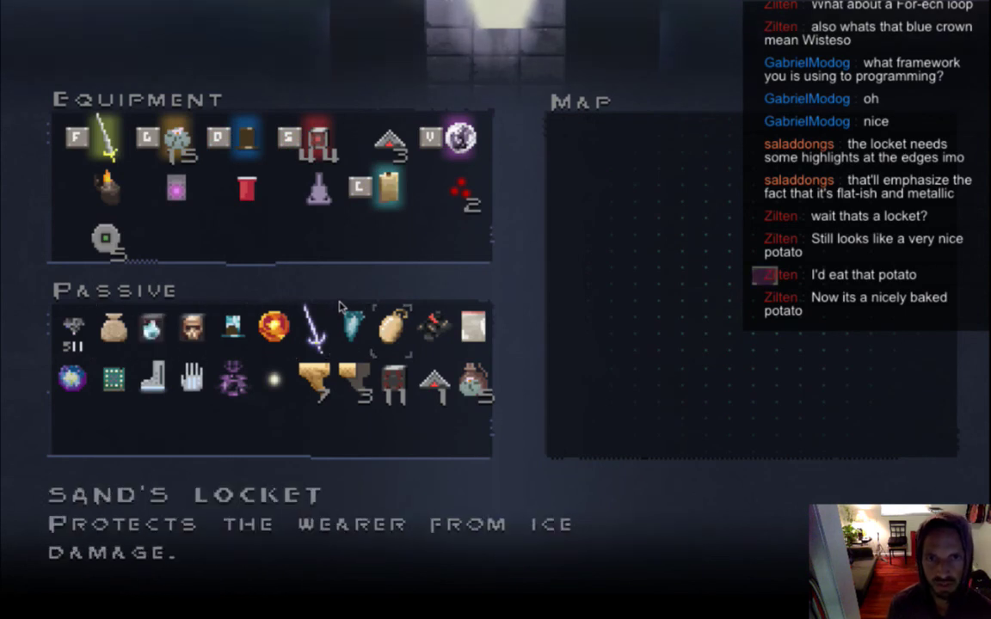
Step: Look through the passive items on both sides of Sand's Locket, including Shadrach's Tear, and quit the game
{"action": "key", "text": "Right"}
{"action": "key", "text": "Left"}
{"action": "key", "text": "Left"}
{"action": "key", "text": "Left"}
{"action": "key", "text": "Left"}
{"action": "key", "text": "Left"}
{"action": "key", "text": "Left"}
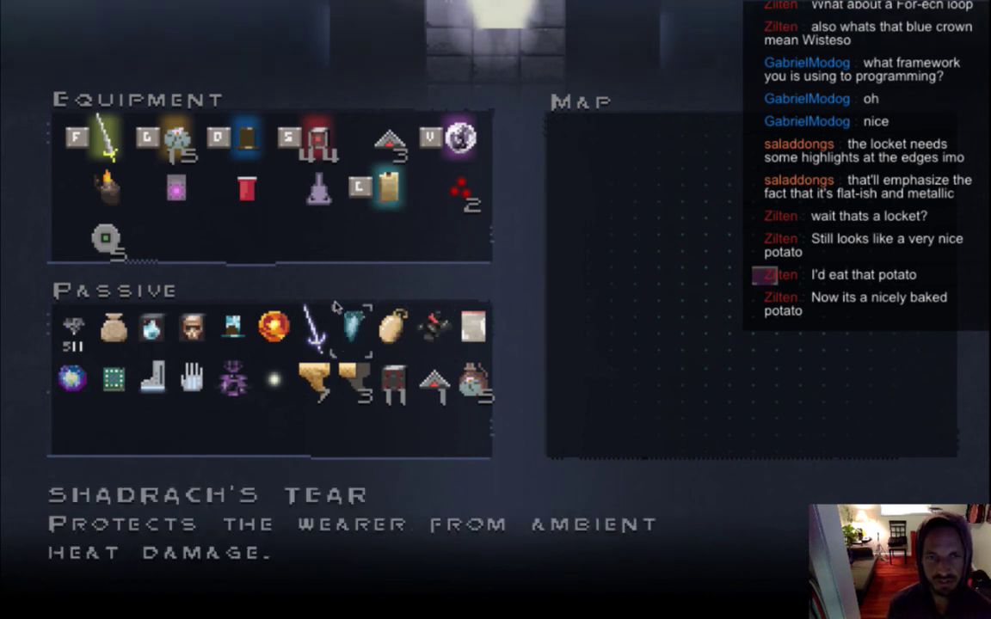
{"action": "key", "text": "Left"}
{"action": "key", "text": "Left"}
{"action": "key", "text": "Left"}
{"action": "key", "text": "Down"}
{"action": "key", "text": "super+q"}
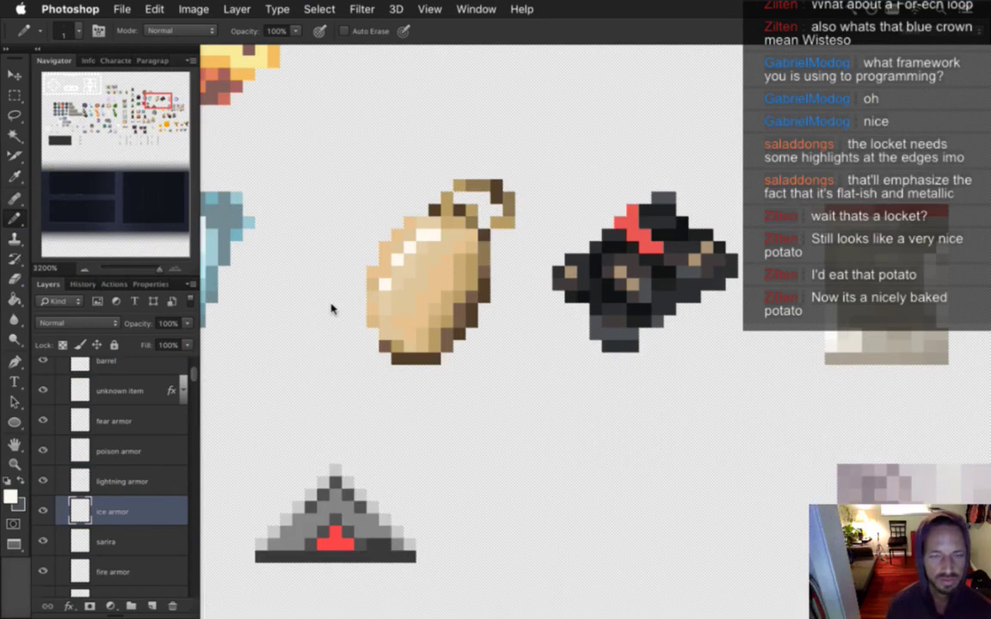
Step: Switch to Terminal, run the d command to review the project's modified files down to Hud.psd, and close the diff
{"action": "key", "text": "super+Tab"}
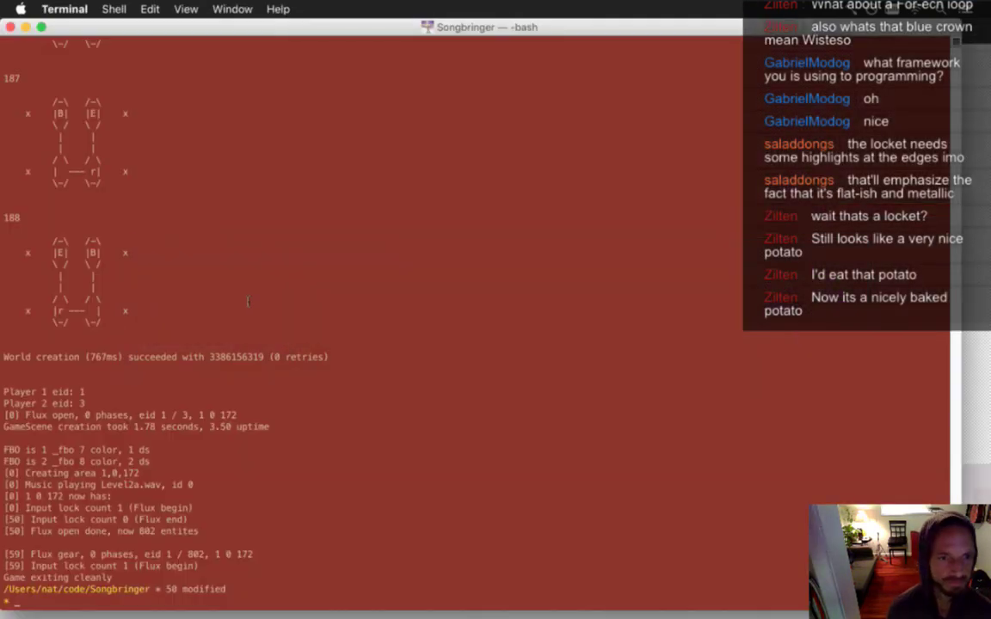
{"action": "type", "text": "d"}
{"action": "key", "text": "Return"}
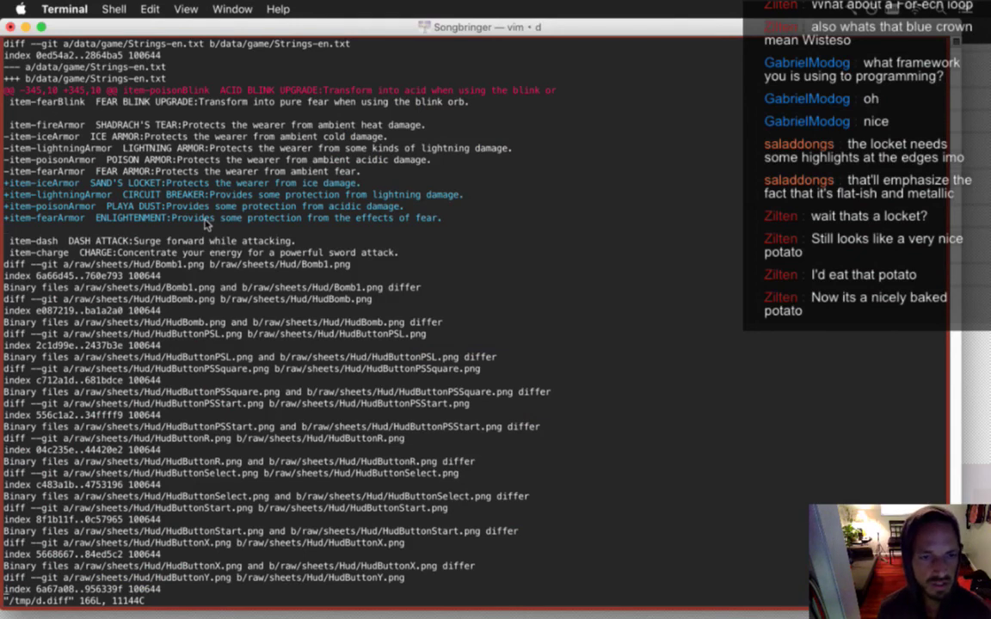
{"action": "scroll", "coordinate": [207, 225], "scroll_direction": "down", "scroll_amount": 20}
{"action": "scroll", "coordinate": [207, 225], "scroll_direction": "down", "scroll_amount": 20}
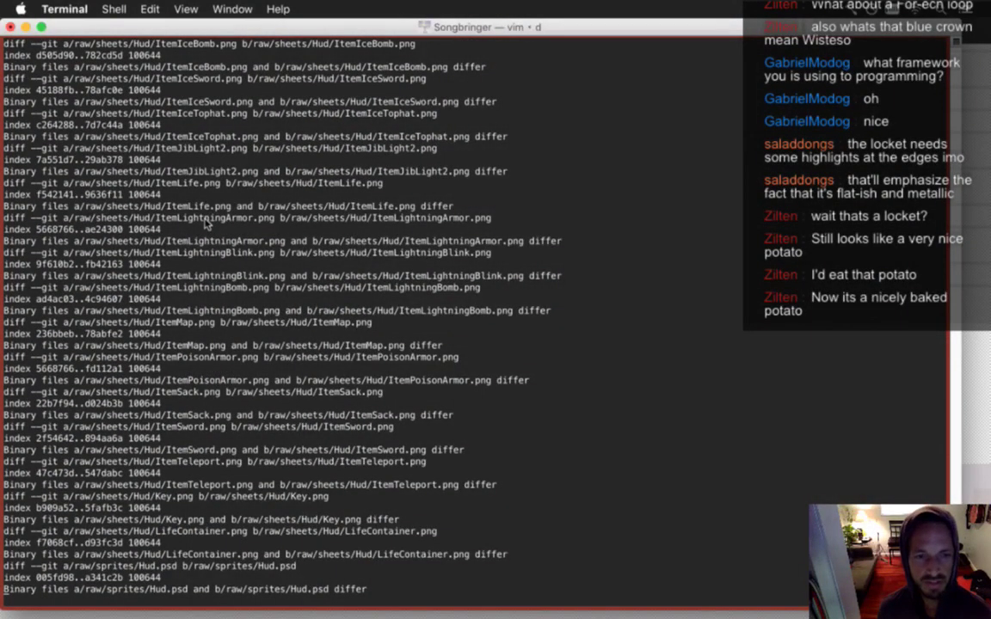
{"action": "key", "text": "q"}
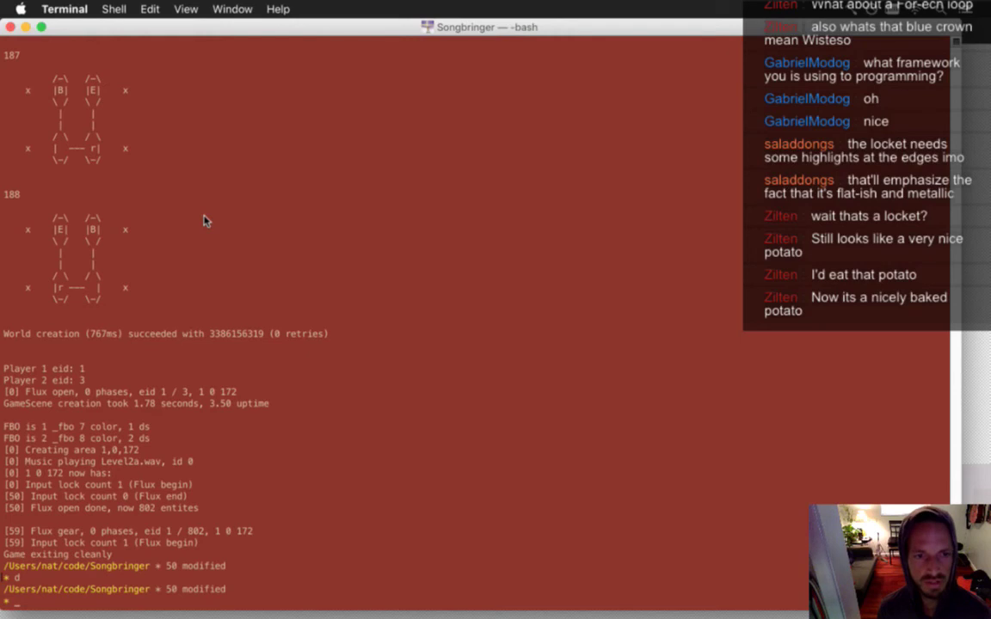
Step: Commit all changes using gc with the message "4 new elemental armors", and push the commit using gp
{"action": "type", "text": "gc"}
{"action": "key", "text": "Return"}
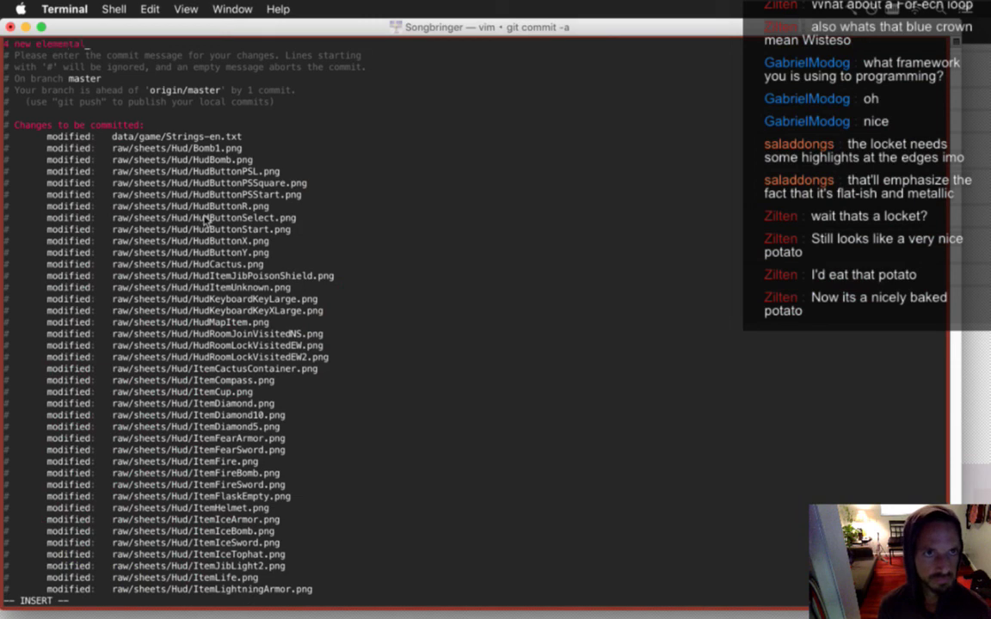
{"action": "key", "text": "Escape"}
{"action": "type", "text": ":wq"}
{"action": "key", "text": "Return"}
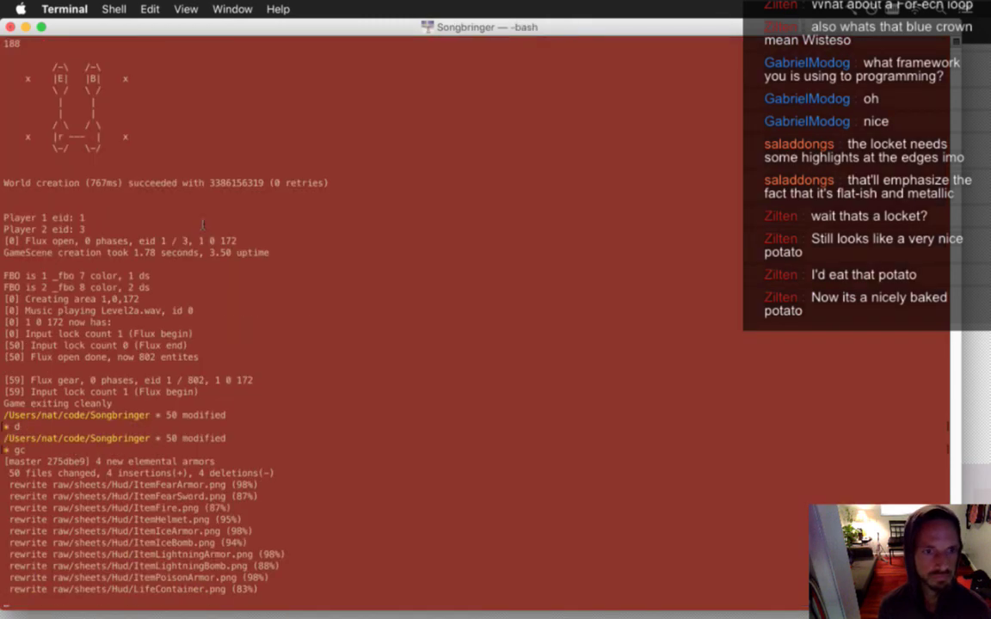
{"action": "type", "text": "gp"}
{"action": "key", "text": "Return"}
Step: Switch to Xcode and start a project-wide text search for "icear"
{"action": "key", "text": "super+Tab"}
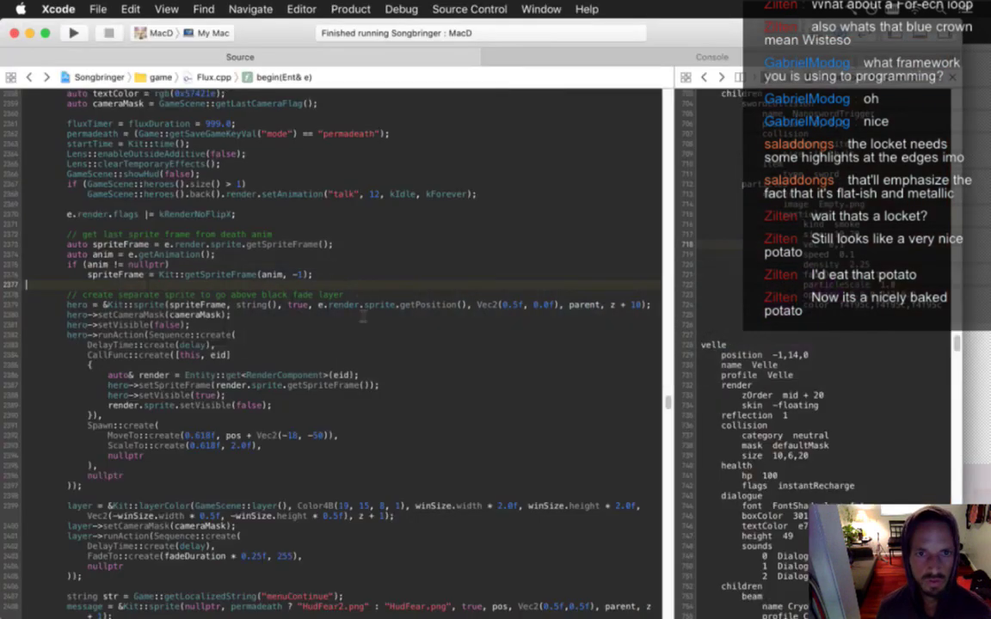
{"action": "key", "text": "super+shift+f"}
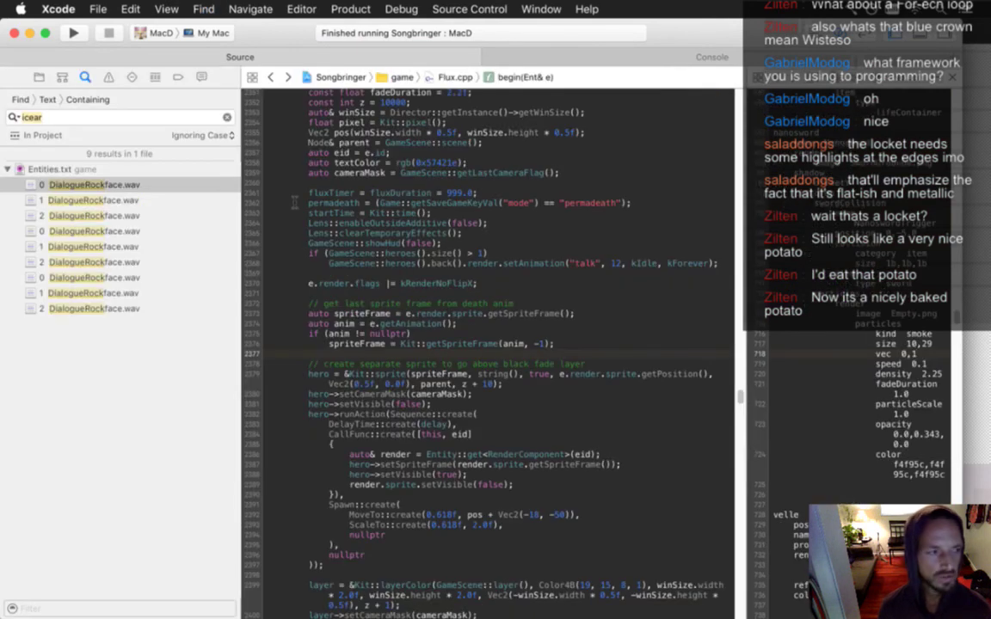